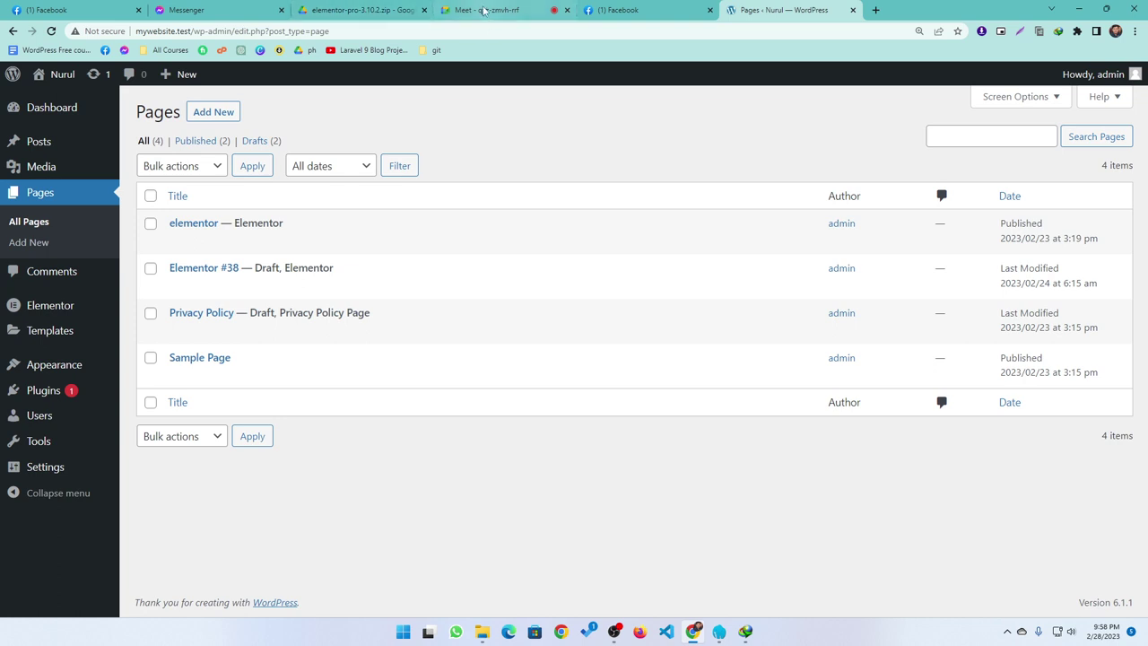
# - Switch to the Google Meet call and present the entire screen to the participants
pyautogui.click(484, 10)
pyautogui.click(613, 592)
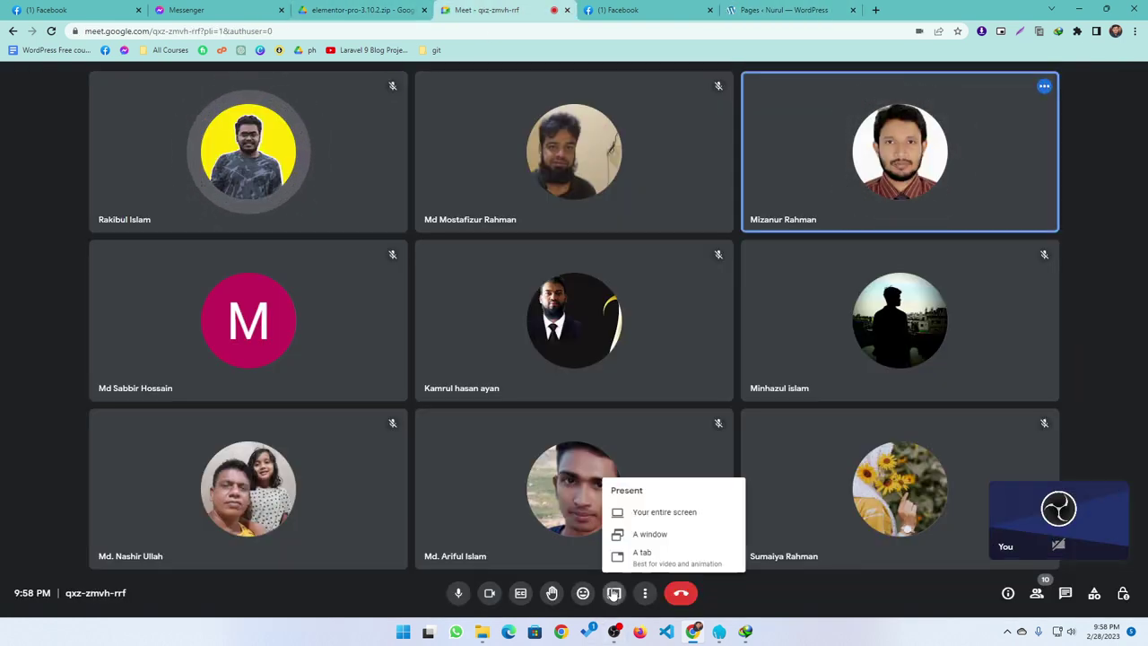
pyautogui.click(669, 508)
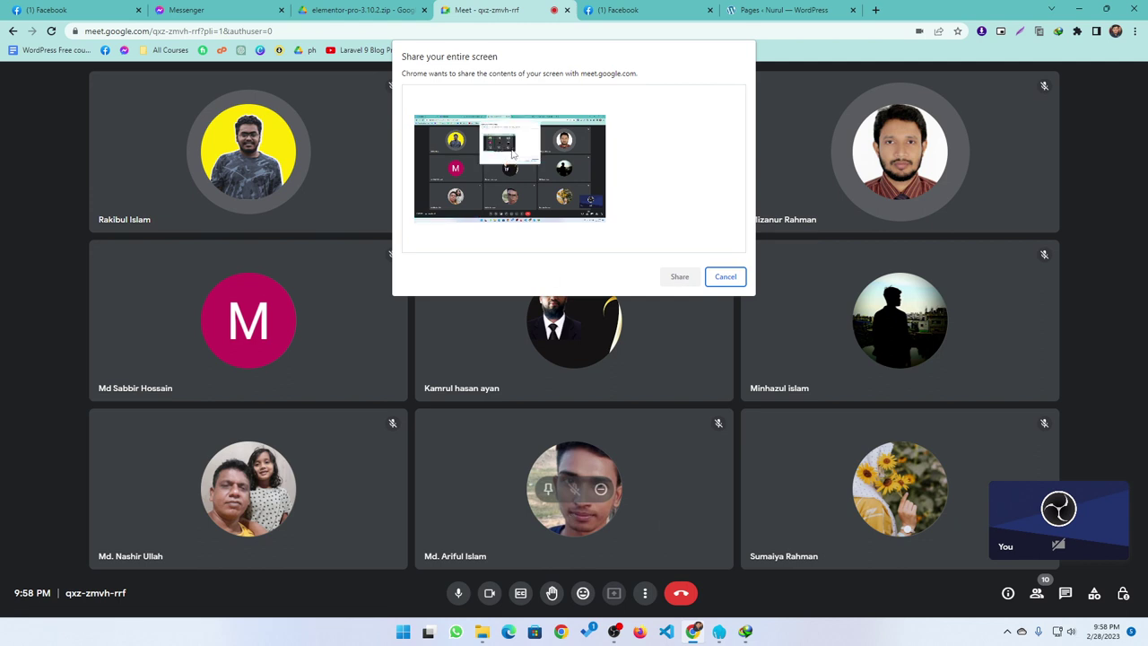
pyautogui.click(509, 168)
pyautogui.click(680, 277)
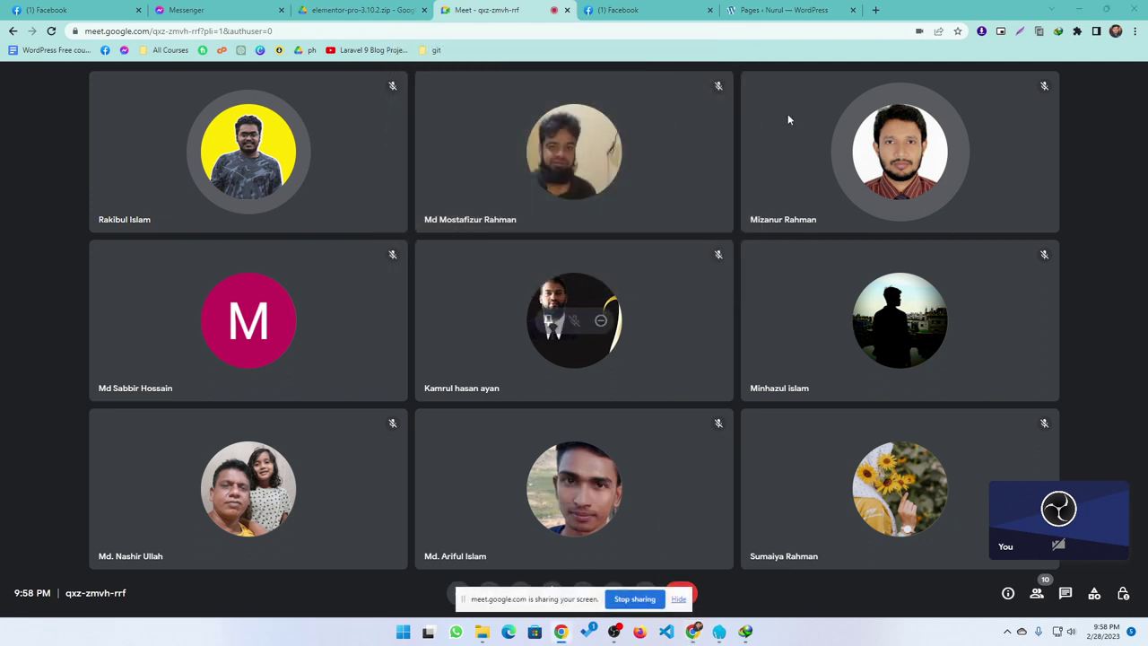
# - Return to the WordPress pages list, open the "elementor" page for editing with Elementor, and look through its content
pyautogui.click(773, 10)
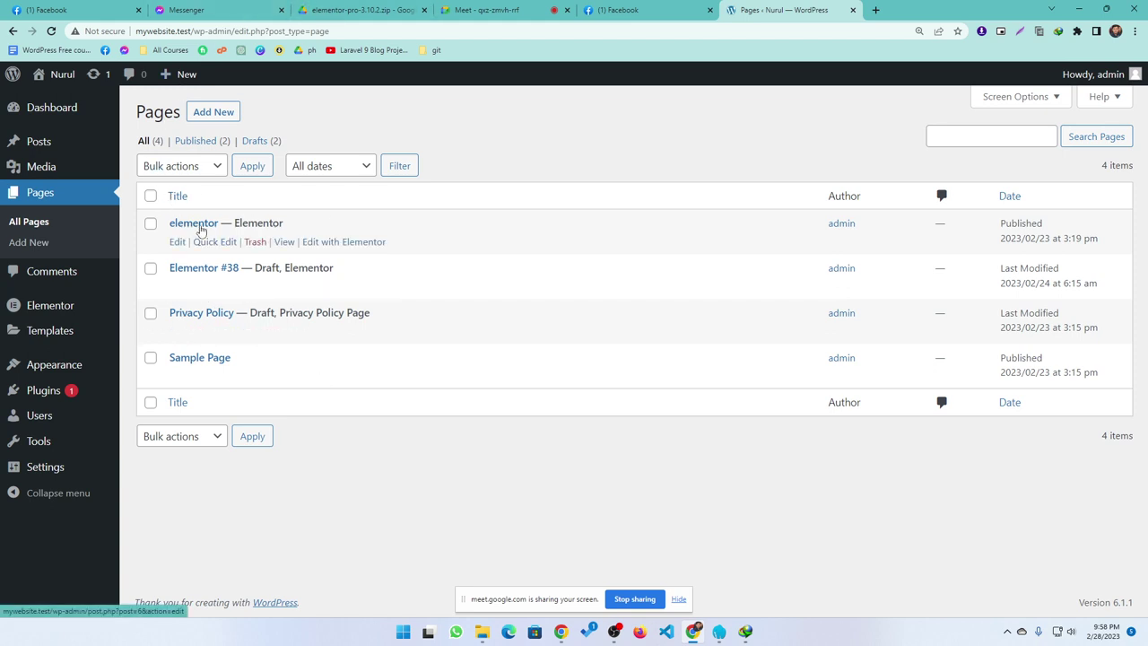
pyautogui.click(348, 243)
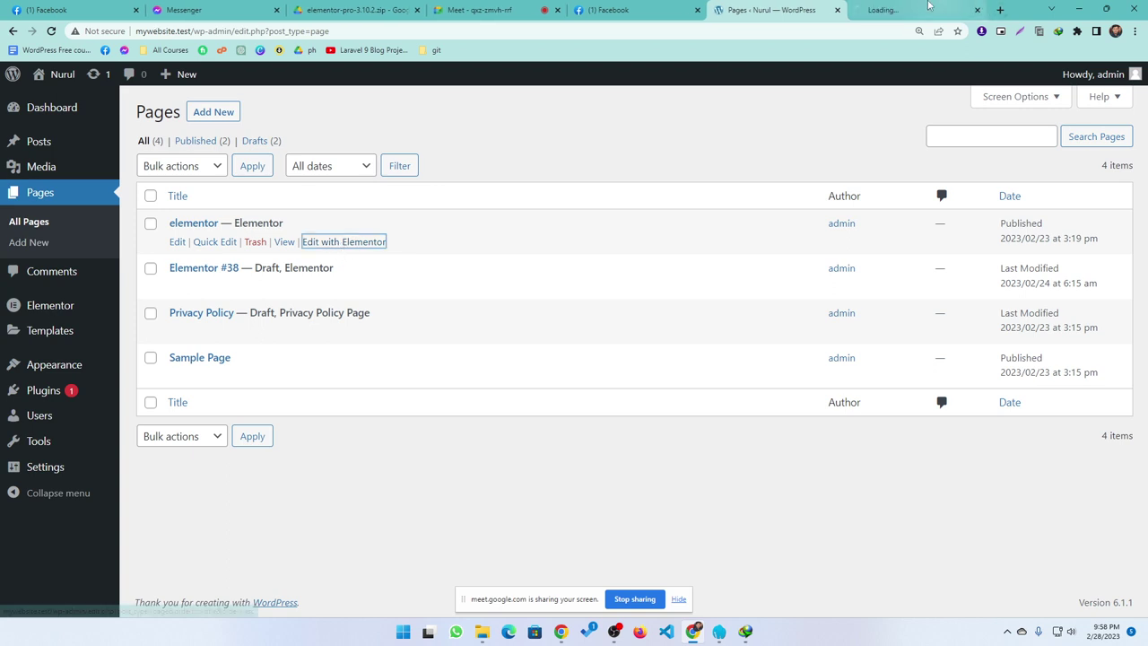
pyautogui.click(901, 16)
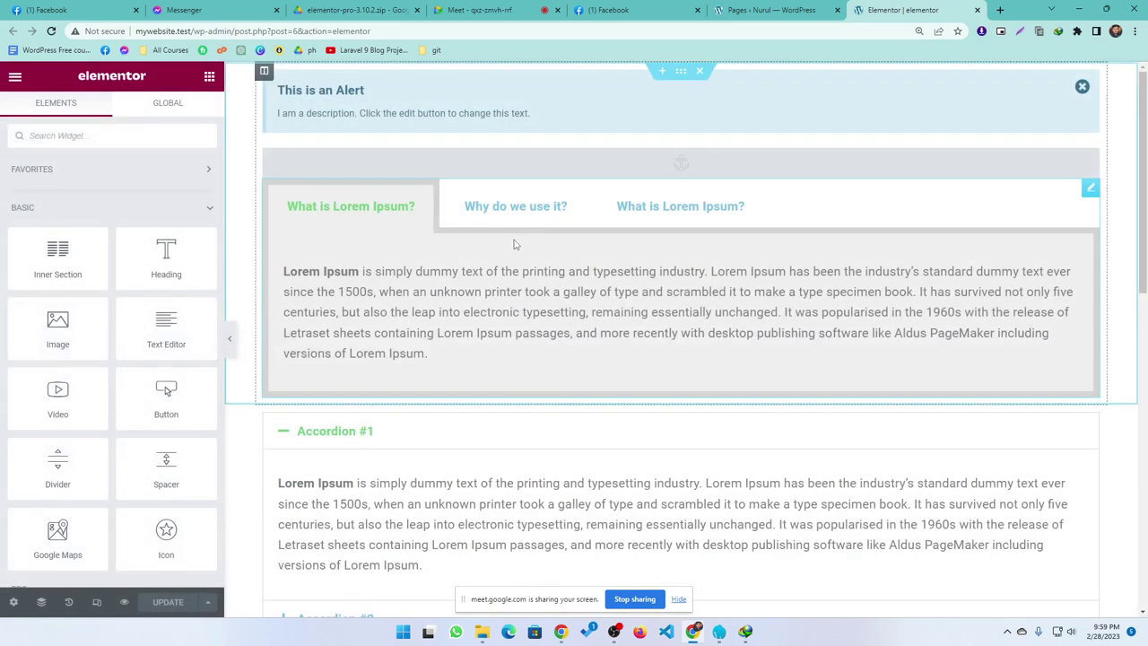
pyautogui.scroll(-5, 513, 244)
pyautogui.scroll(-3, 484, 331)
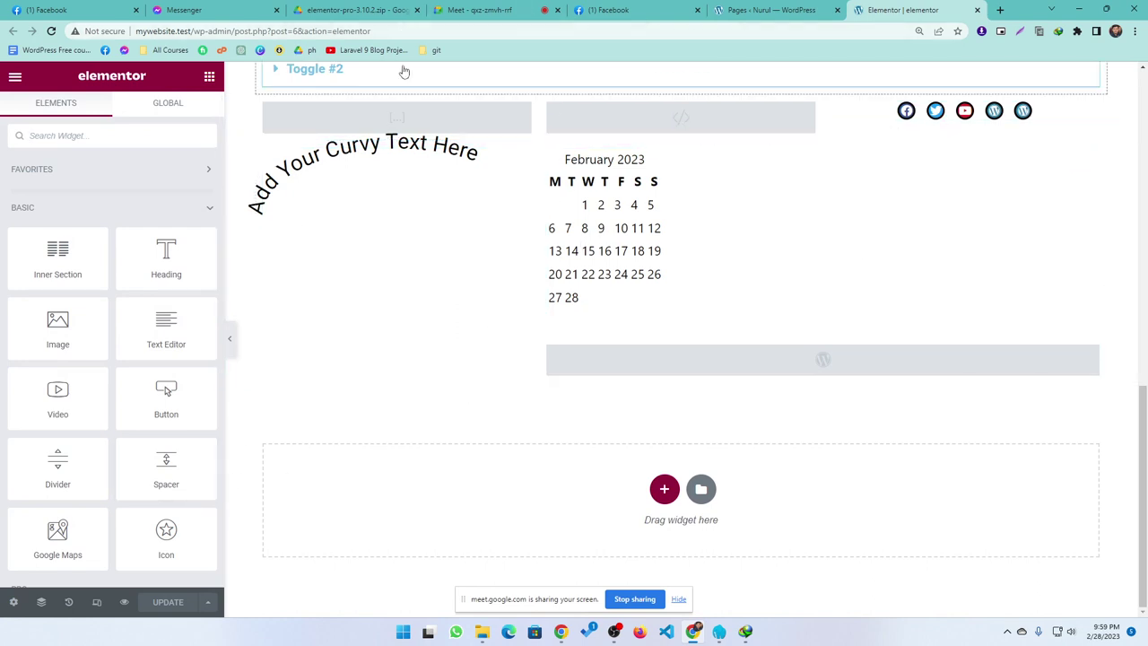
# - Open the site's installed plugins list and check the version of Elementor Pro
pyautogui.click(318, 9)
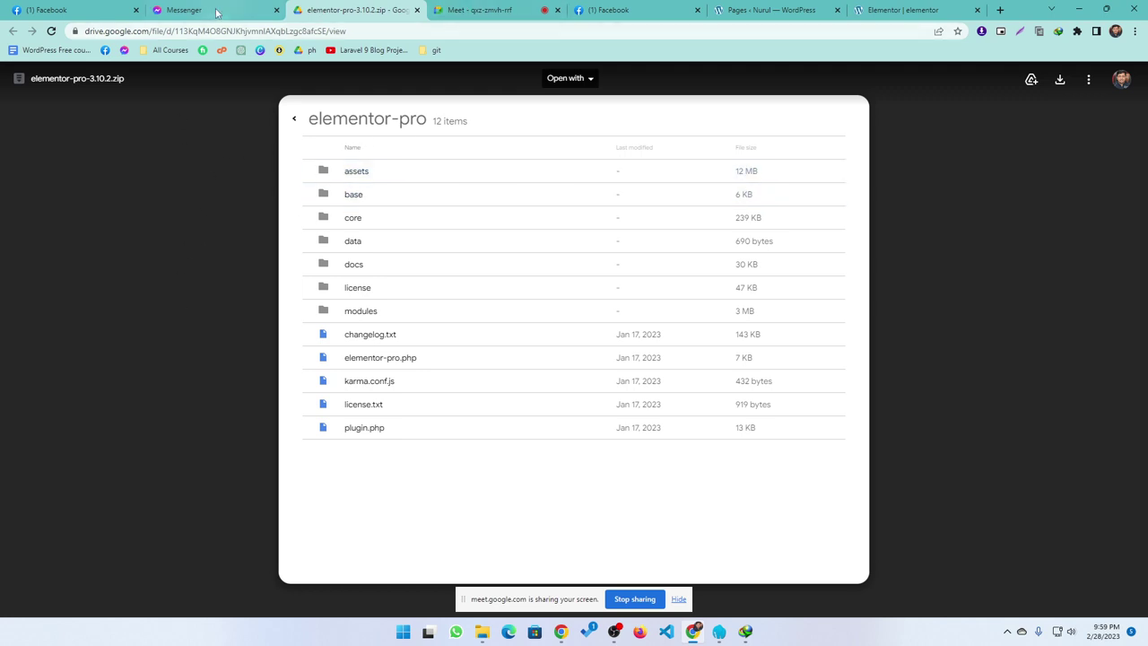
pyautogui.click(249, 7)
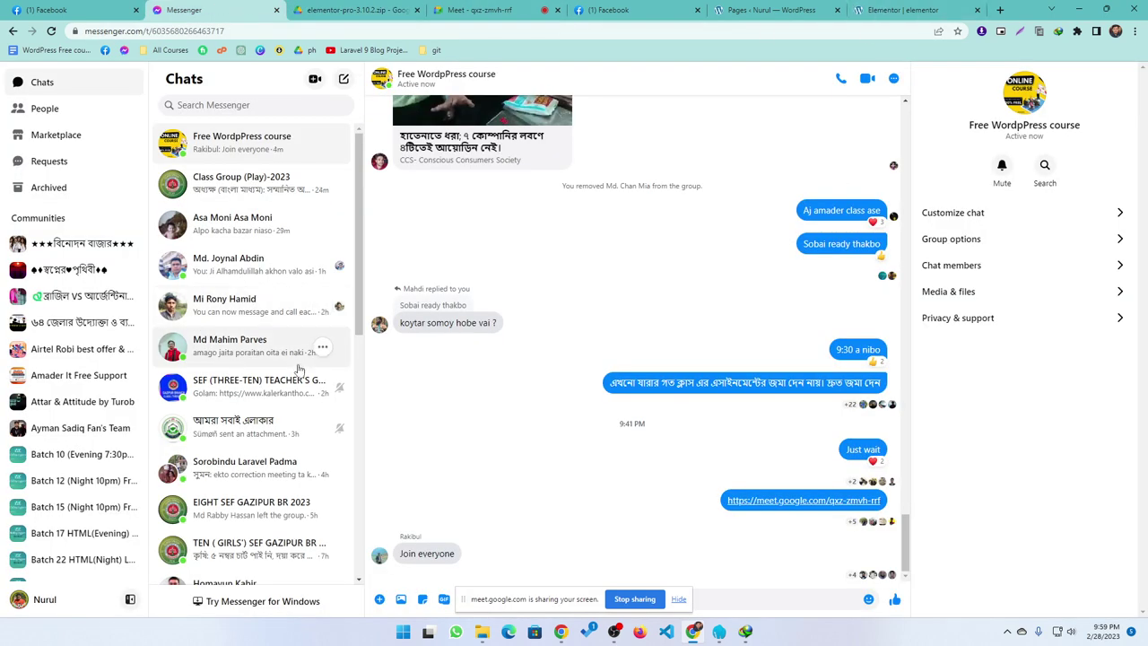
pyautogui.click(777, 10)
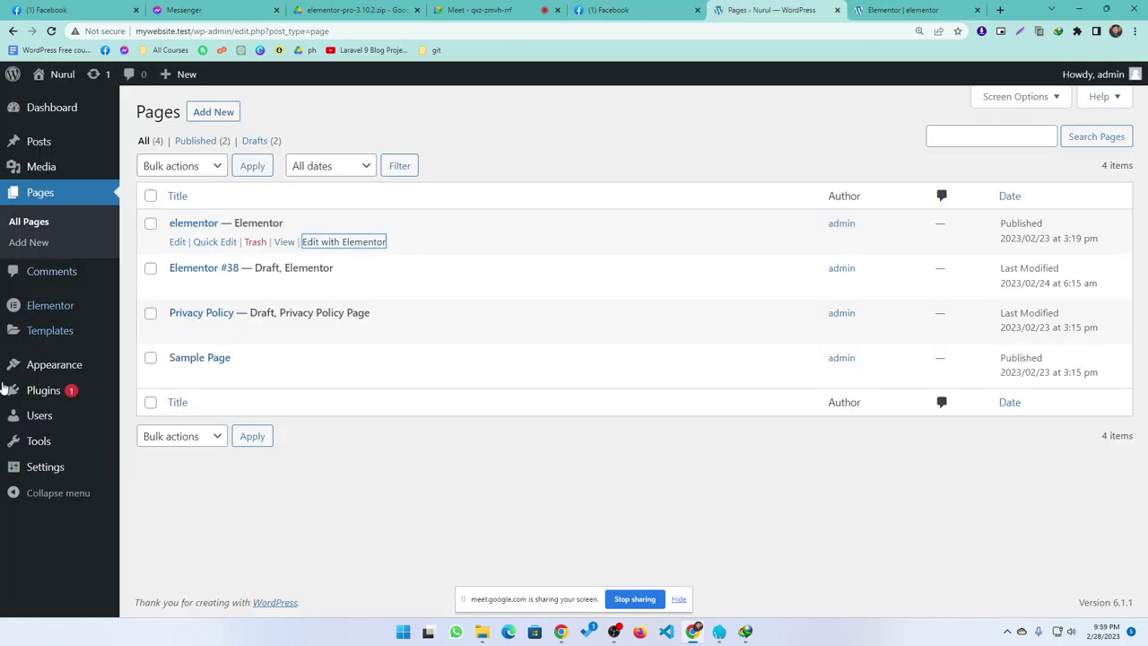
pyautogui.click(50, 392)
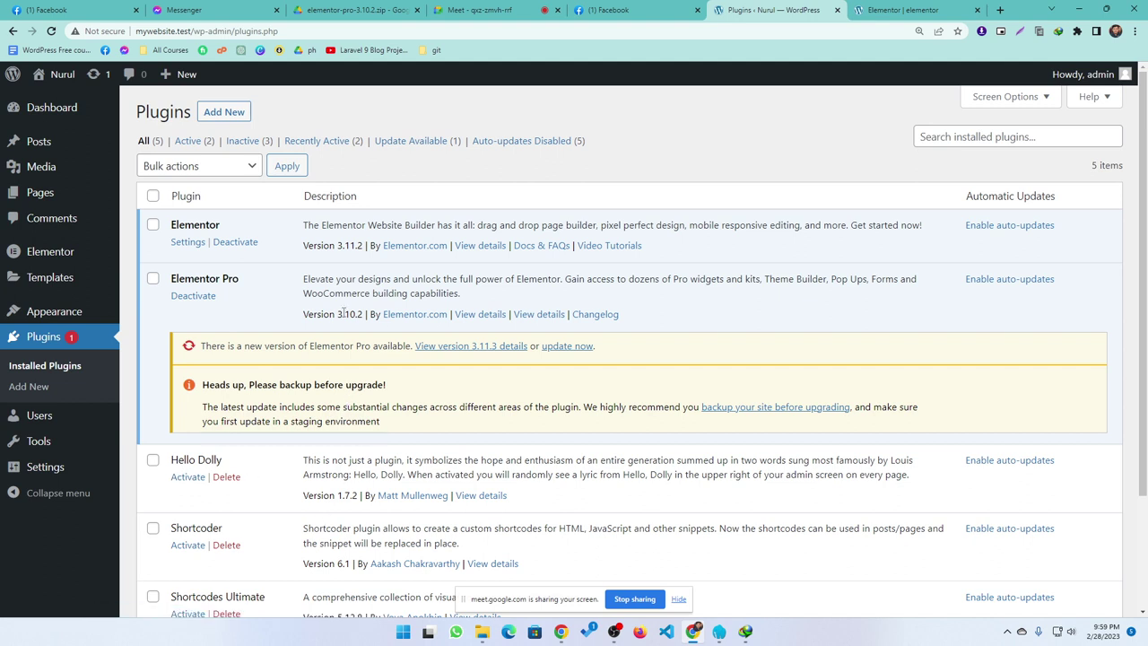
pyautogui.moveTo(338, 313); pyautogui.dragTo(360, 313)
pyautogui.click(258, 487)
# - View the upload form for adding a plugin in .zip format, and return to the installed plugins list
pyautogui.click(215, 116)
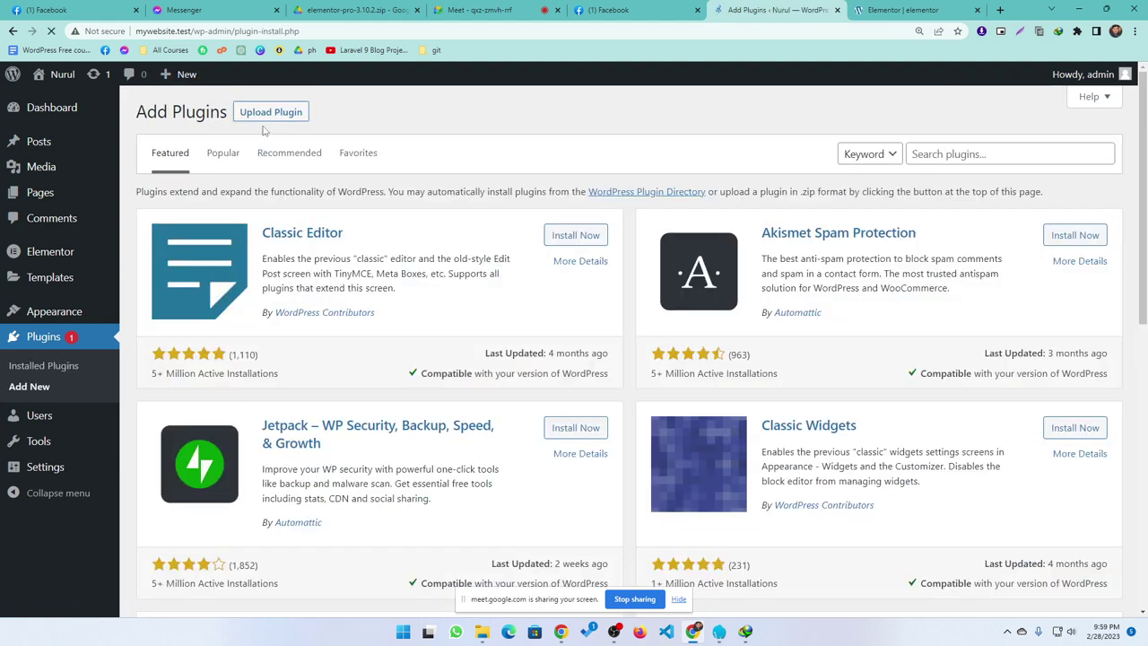
pyautogui.click(273, 111)
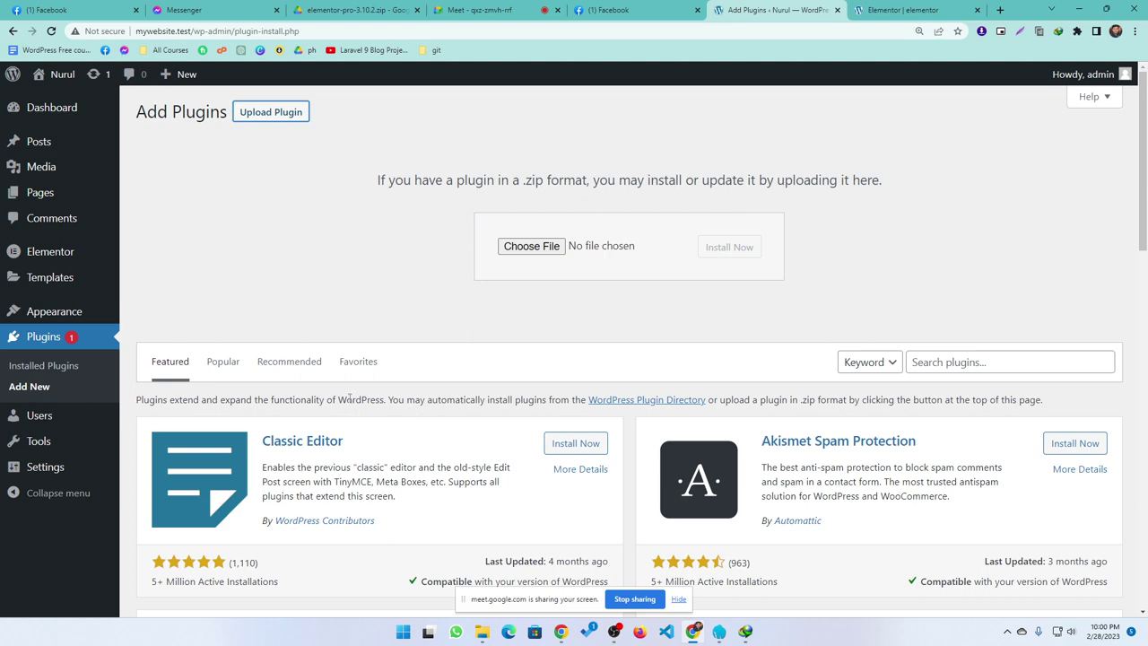
pyautogui.click(11, 336)
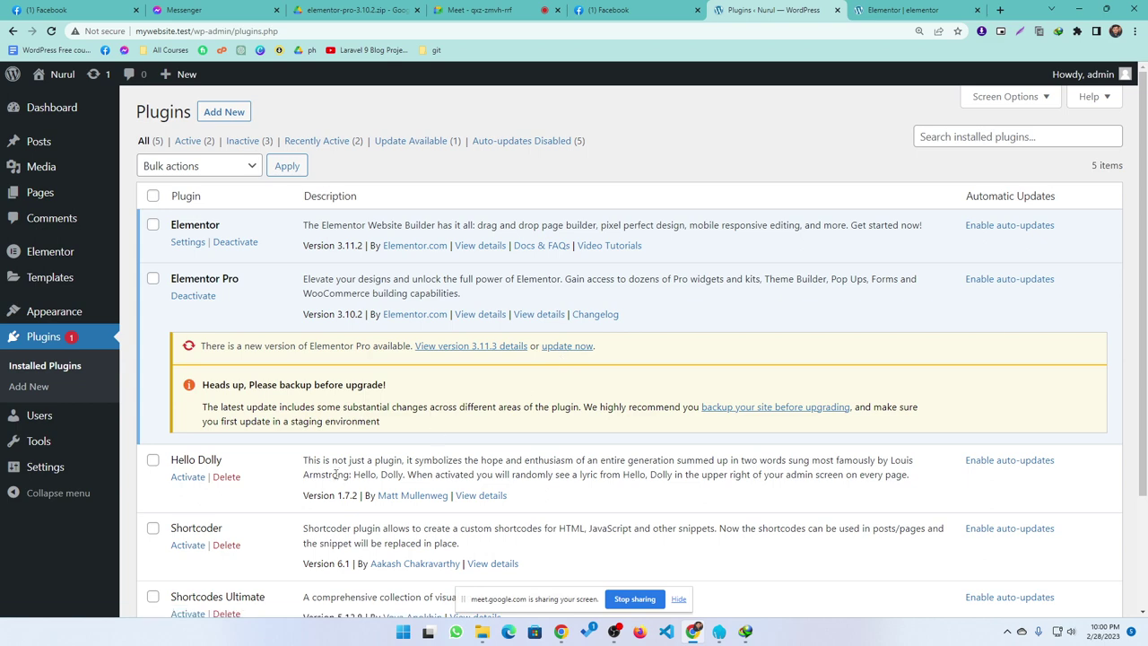
# - Review the installed plugins, the elementor-pro-3.10.2.zip file on Google Drive and the open Elementor page, and locate the Elementor Pro entry
pyautogui.scroll(-2, 266, 510)
pyautogui.scroll(2, 489, 435)
pyautogui.click(349, 10)
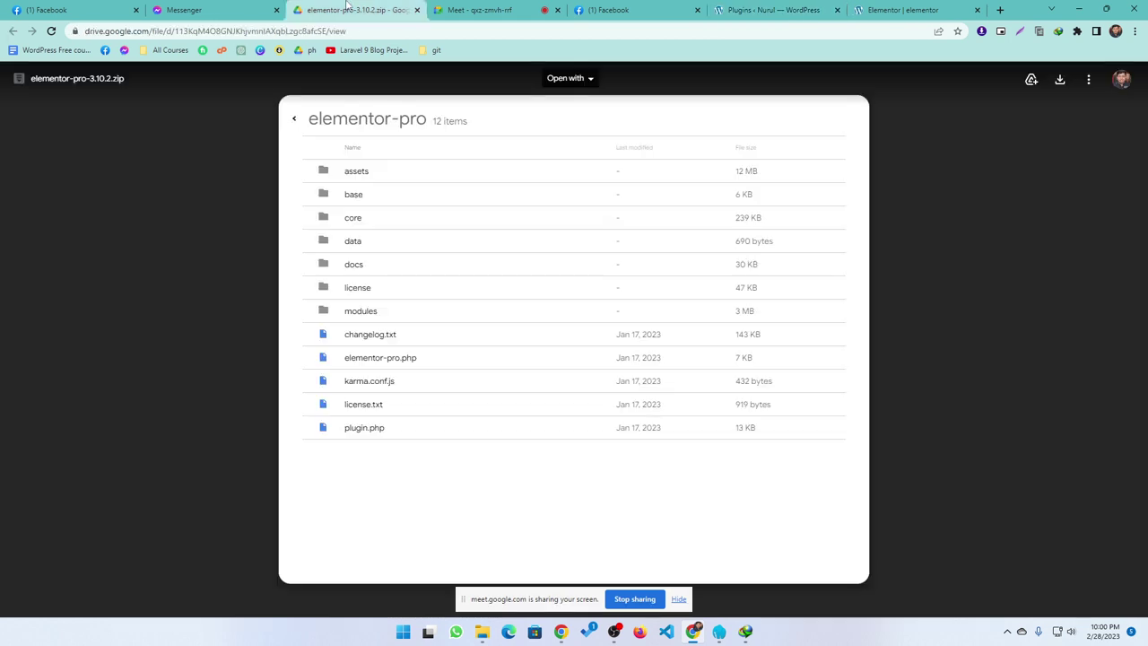
pyautogui.click(886, 12)
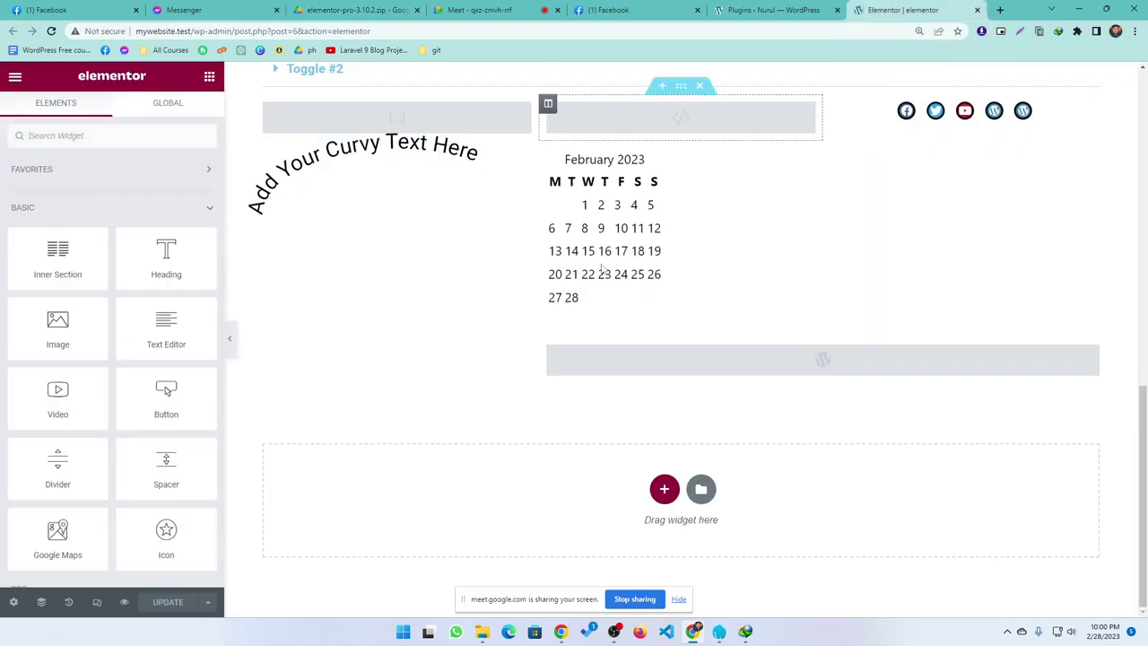
pyautogui.click(773, 10)
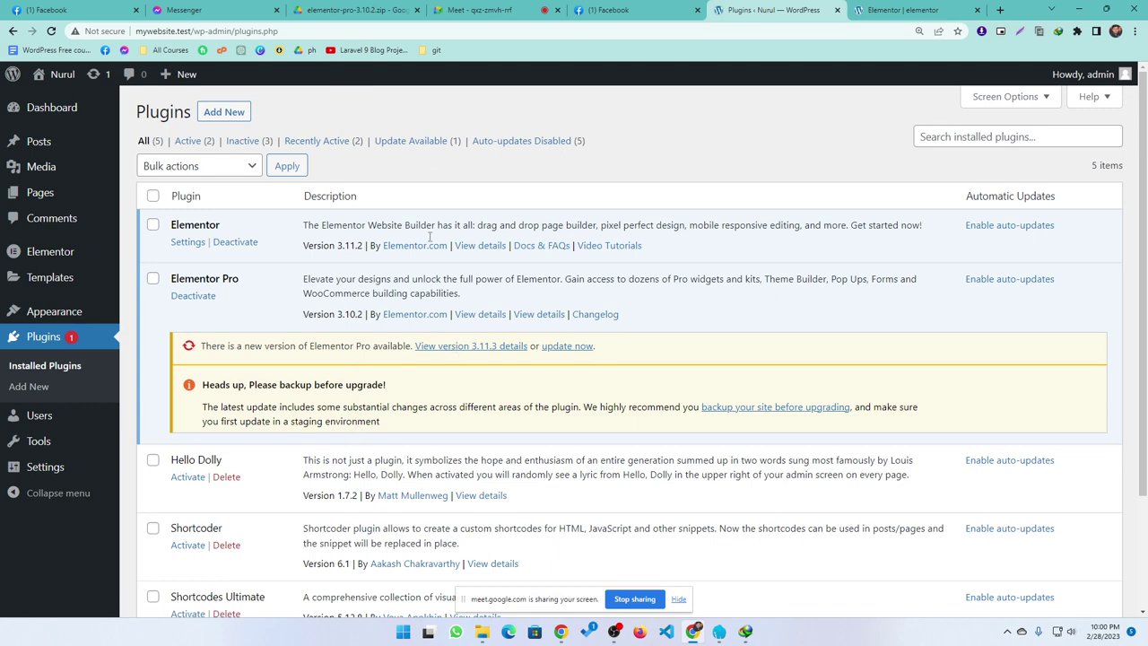
pyautogui.click(895, 12)
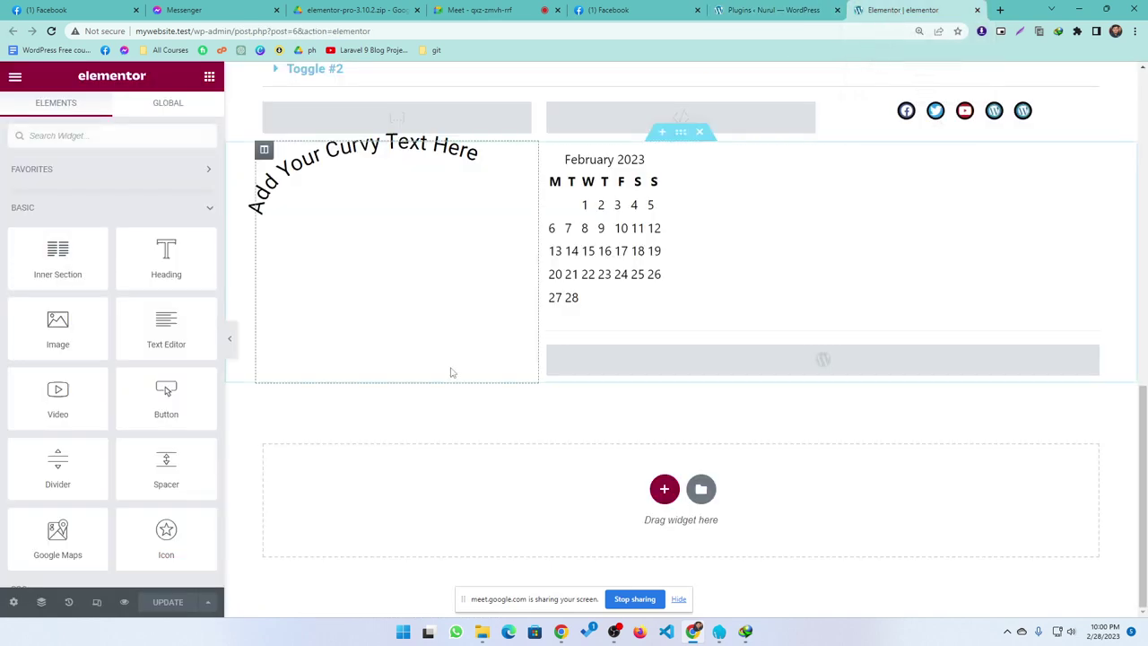
pyautogui.click(776, 10)
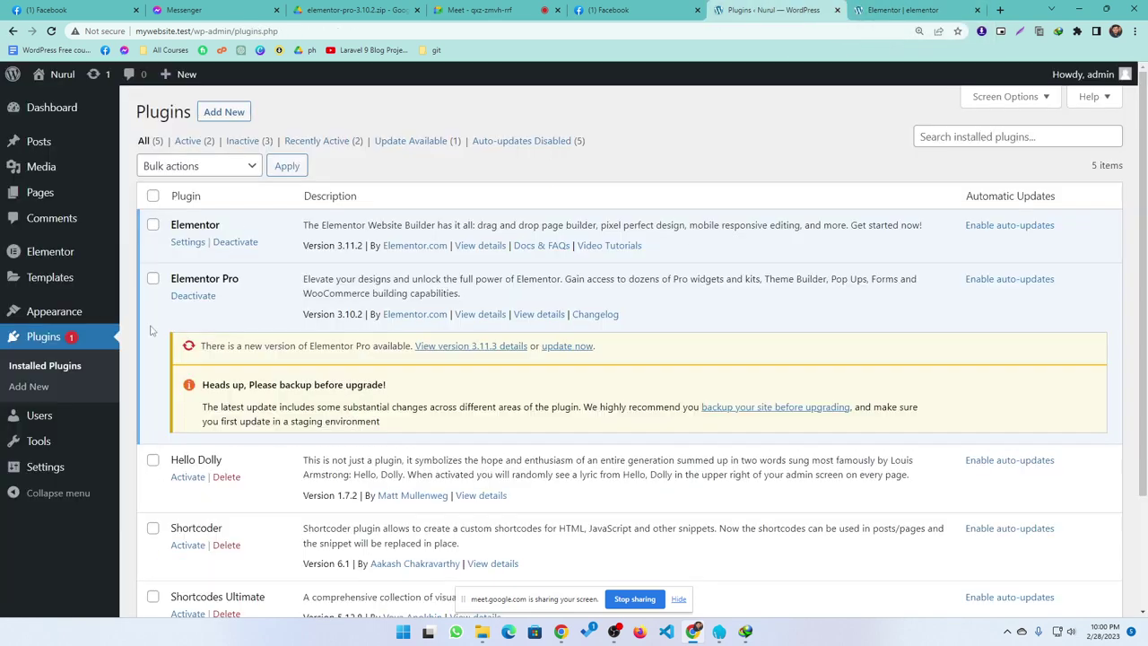
pyautogui.moveTo(170, 281); pyautogui.dragTo(249, 286)
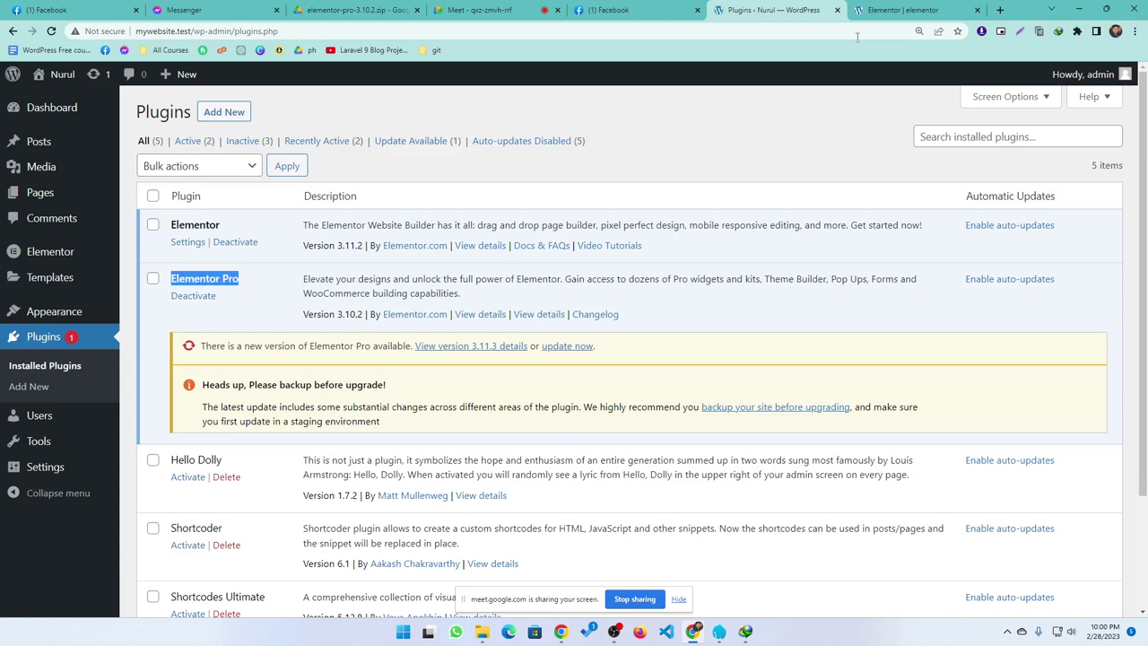
# - Collapse the Basic widget category in the Elementor editor and examine the widgets offered in the Pro category
pyautogui.click(896, 10)
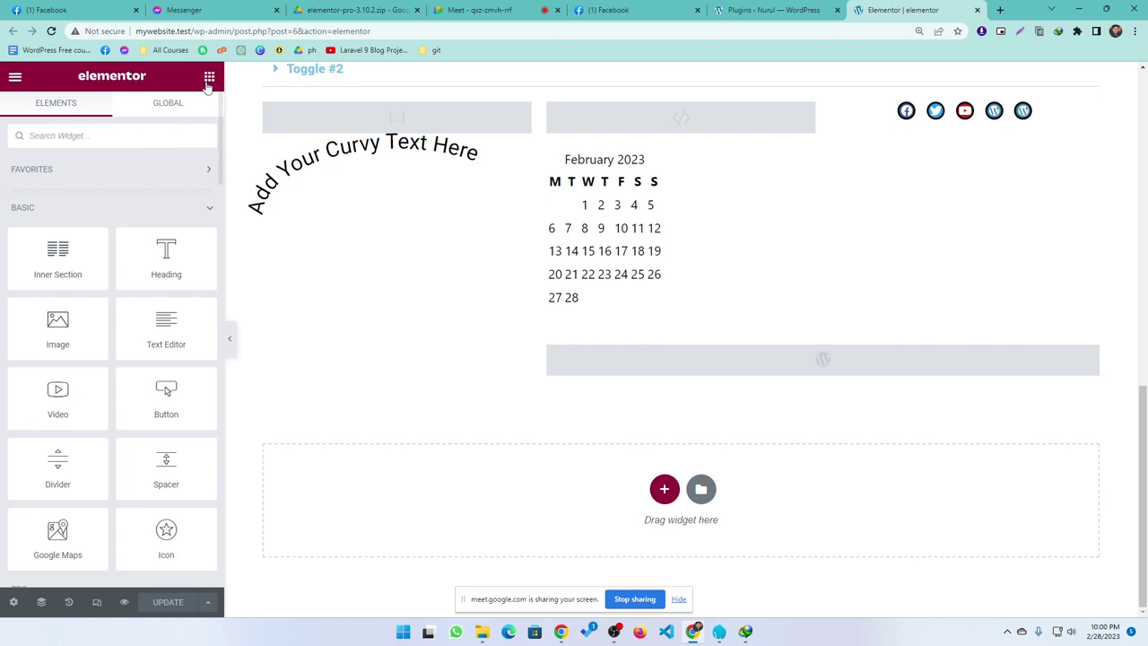
pyautogui.click(60, 218)
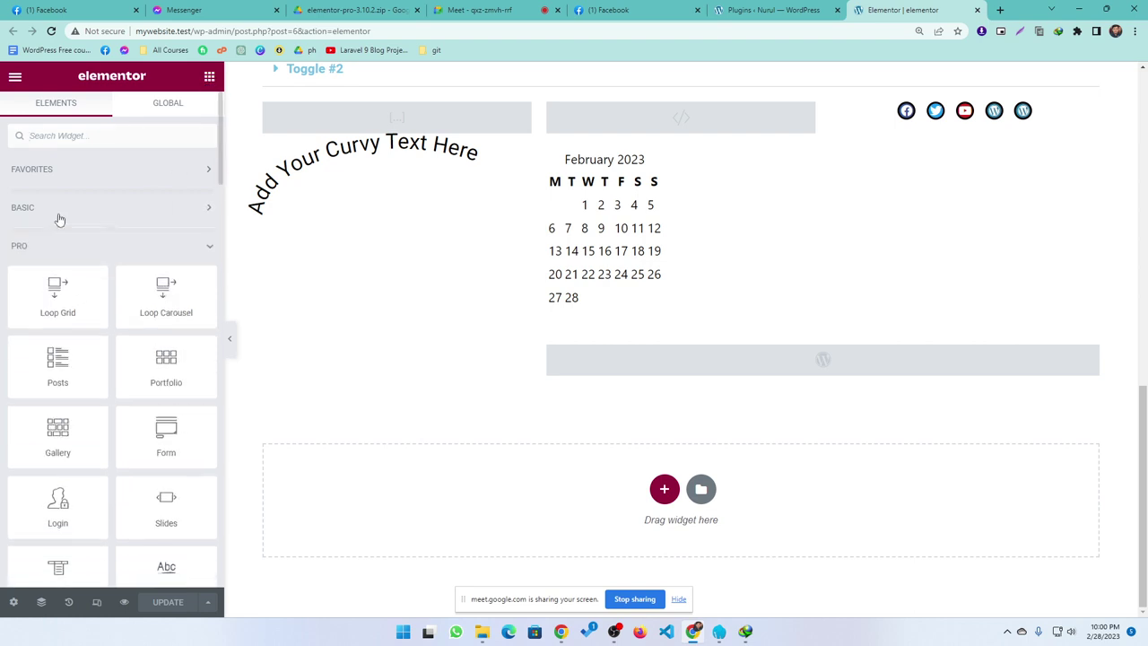
pyautogui.scroll(-2, 118, 260)
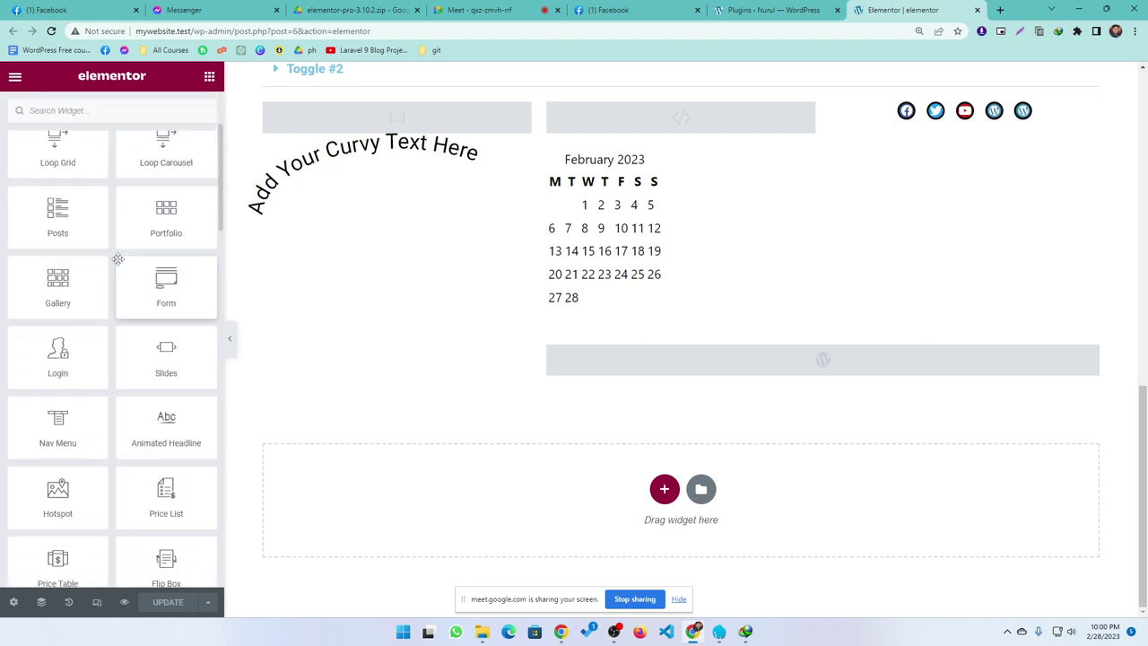
pyautogui.scroll(1, 123, 256)
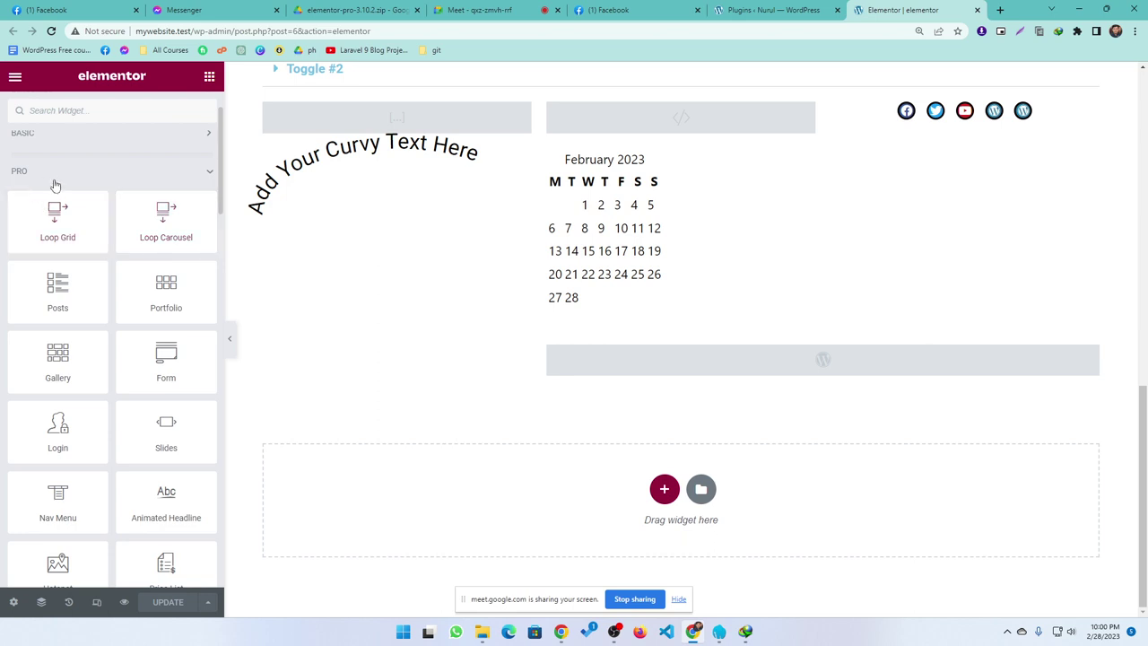
pyautogui.click(44, 176)
pyautogui.click(141, 179)
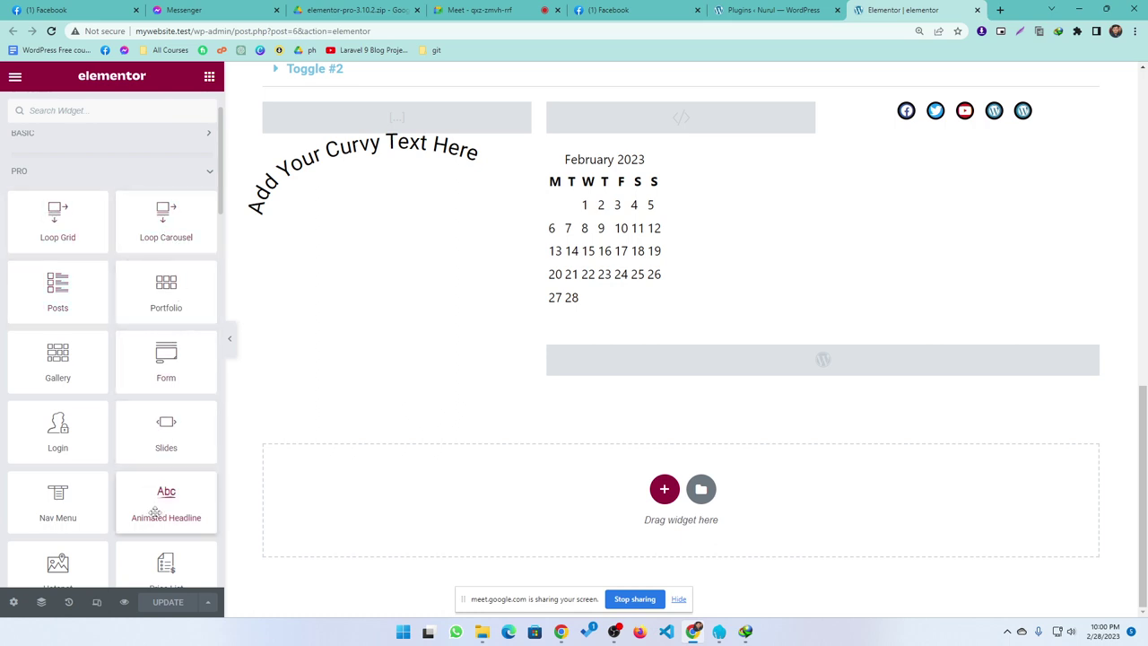
pyautogui.scroll(-4, 155, 512)
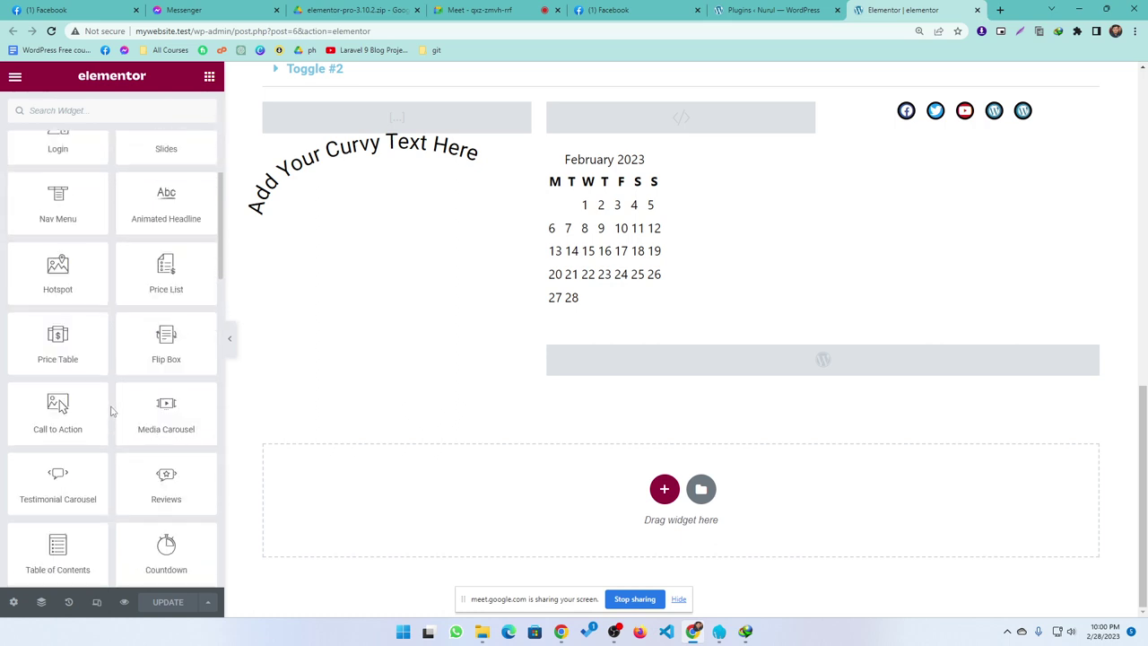
pyautogui.scroll(-8, 111, 411)
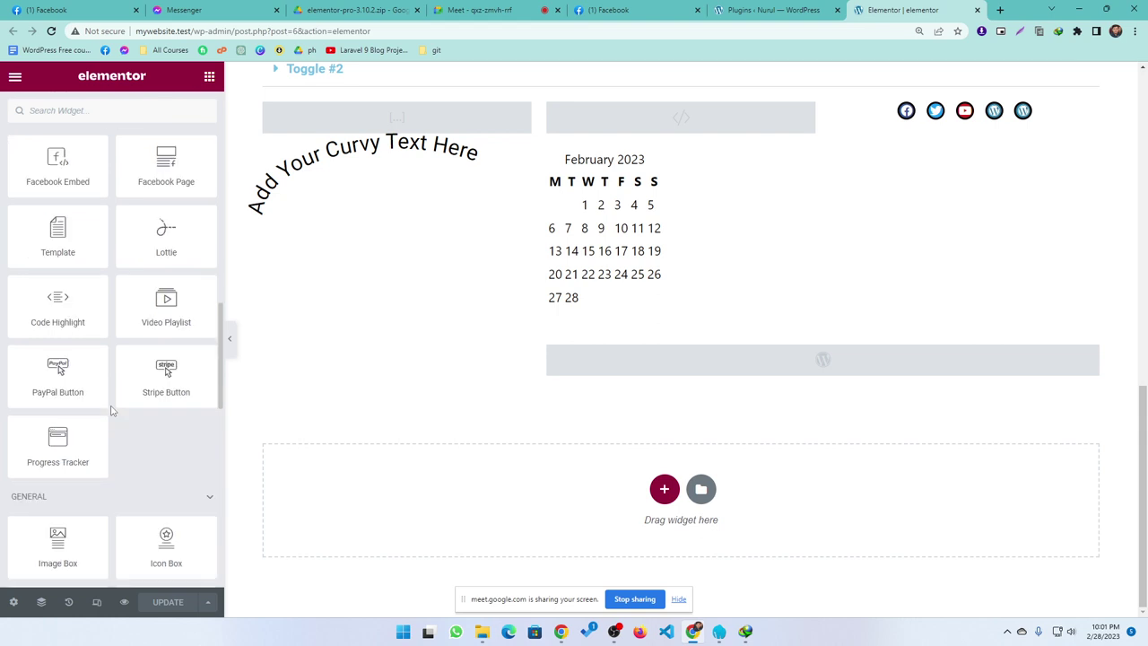
pyautogui.scroll(12, 57, 386)
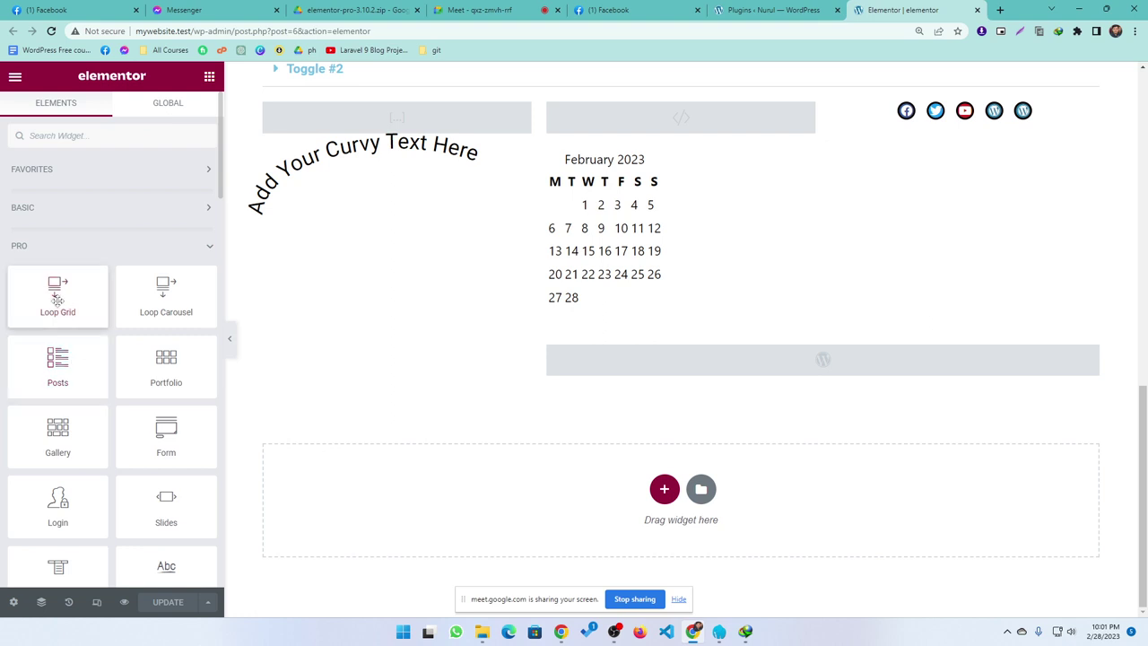
# - Deactivate the Elementor Pro plugin and reload the Elementor editor page
pyautogui.click(773, 10)
pyautogui.click(184, 302)
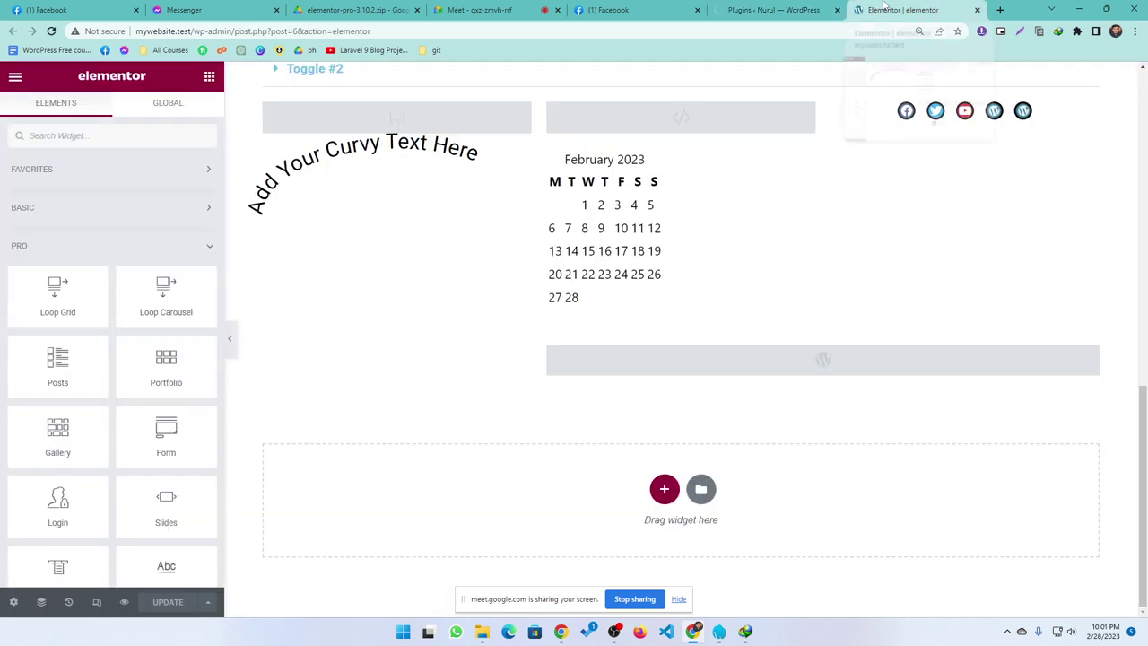
pyautogui.click(901, 10)
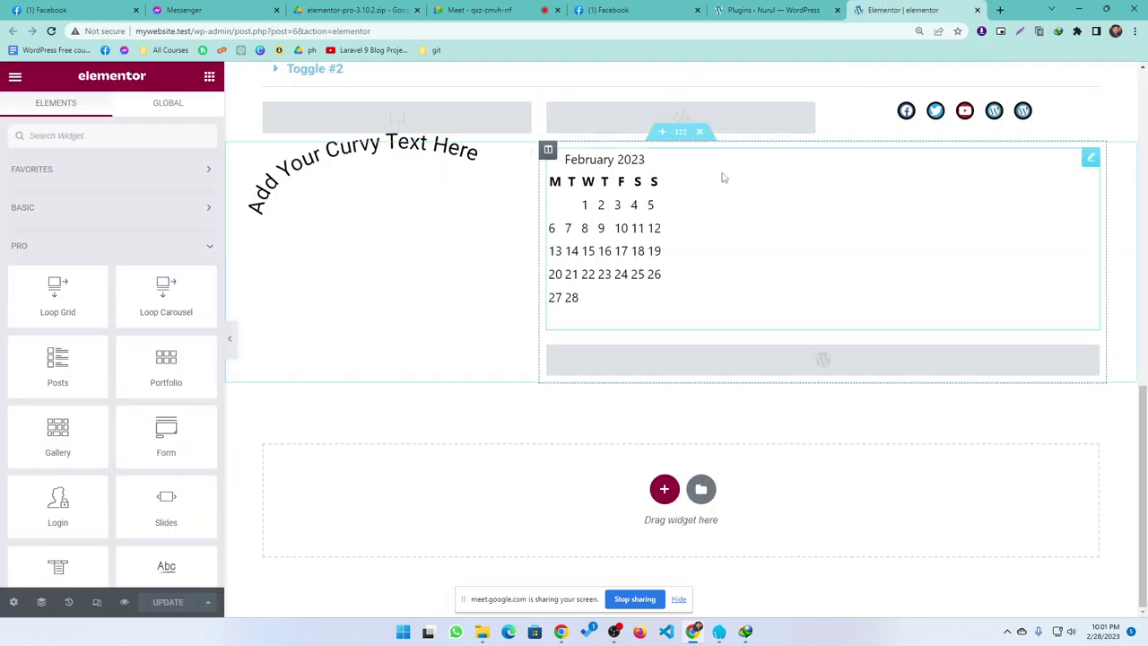
pyautogui.click(51, 31)
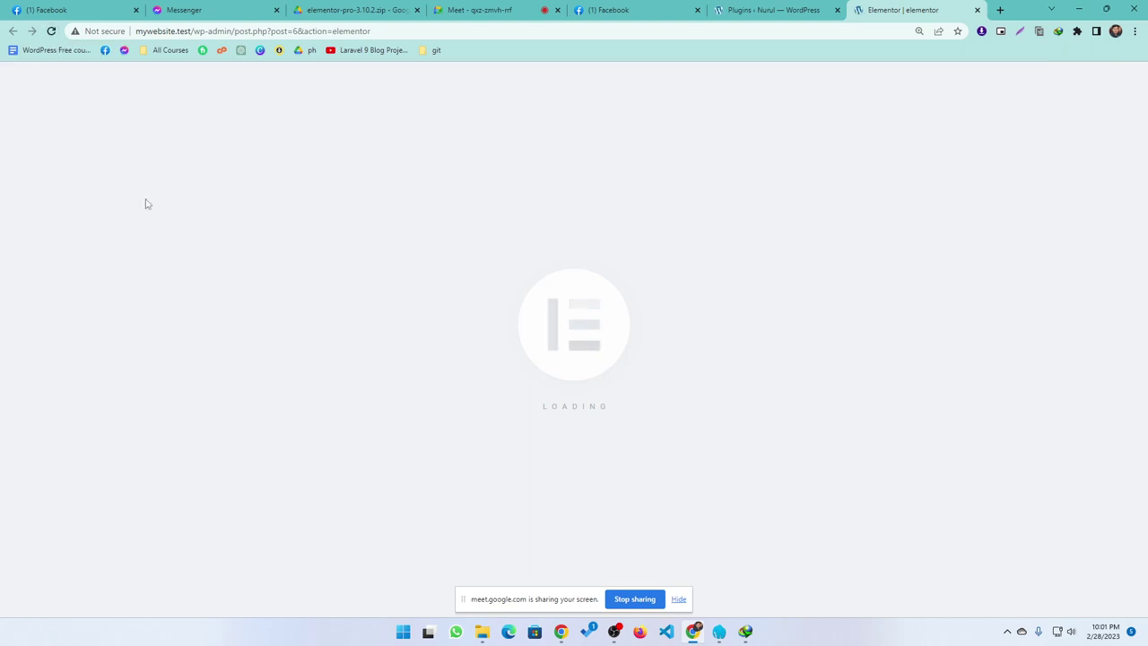
# - Examine the Pro widgets in the reloaded editor and try to use the Portfolio widget
pyautogui.scroll(-3, 84, 399)
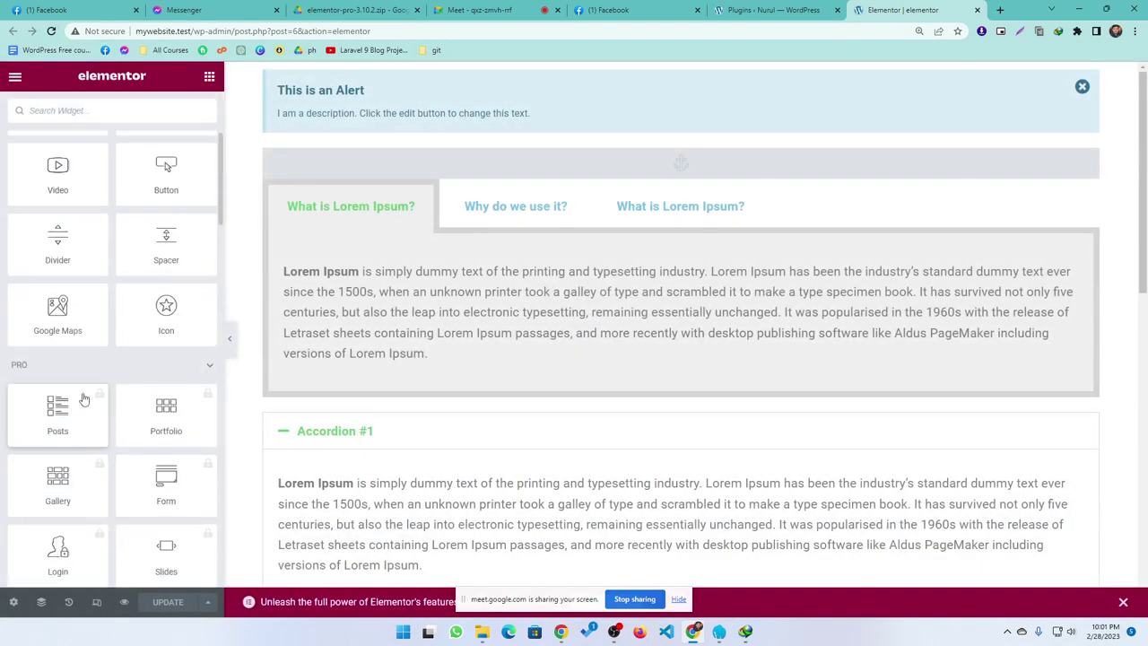
pyautogui.scroll(-1, 84, 399)
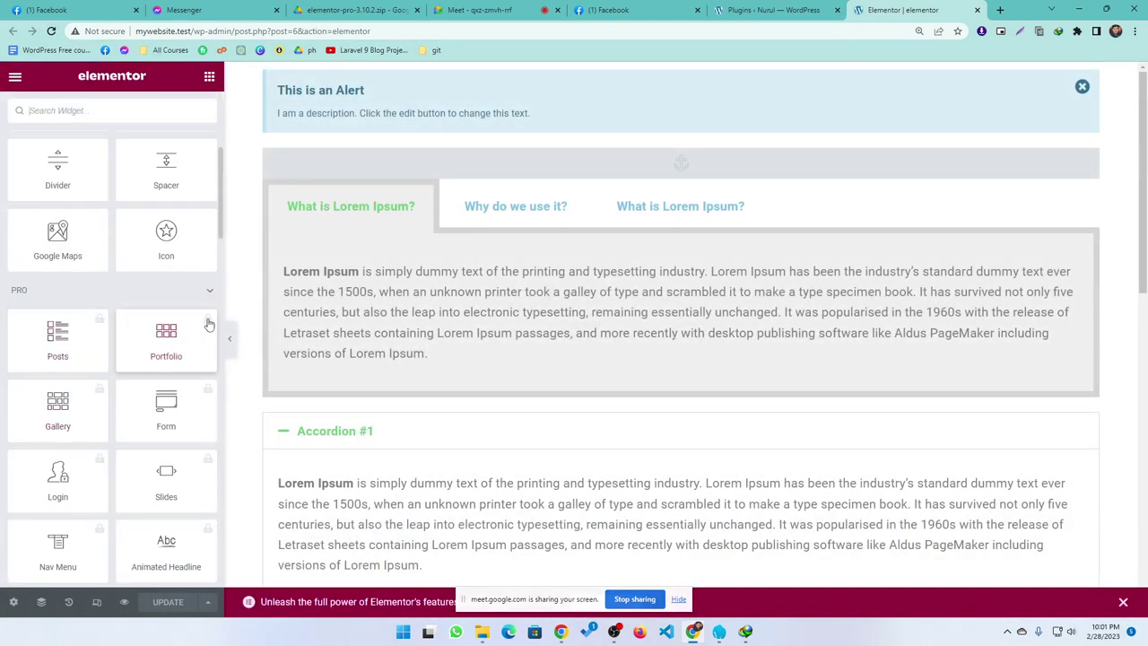
pyautogui.click(166, 334)
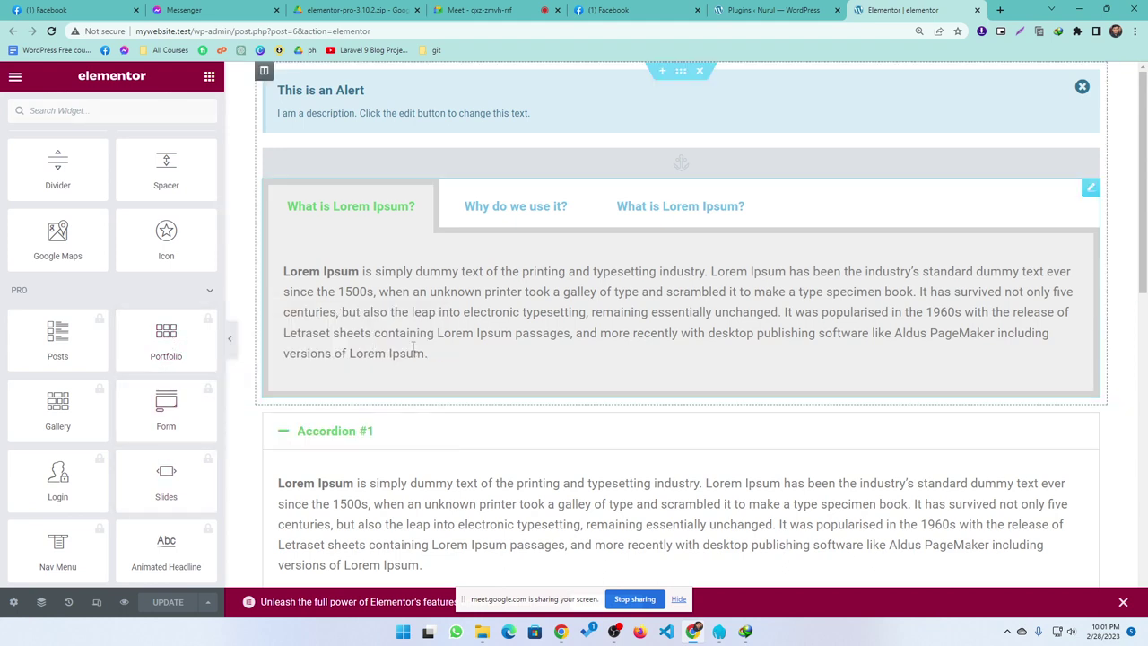
pyautogui.click(165, 346)
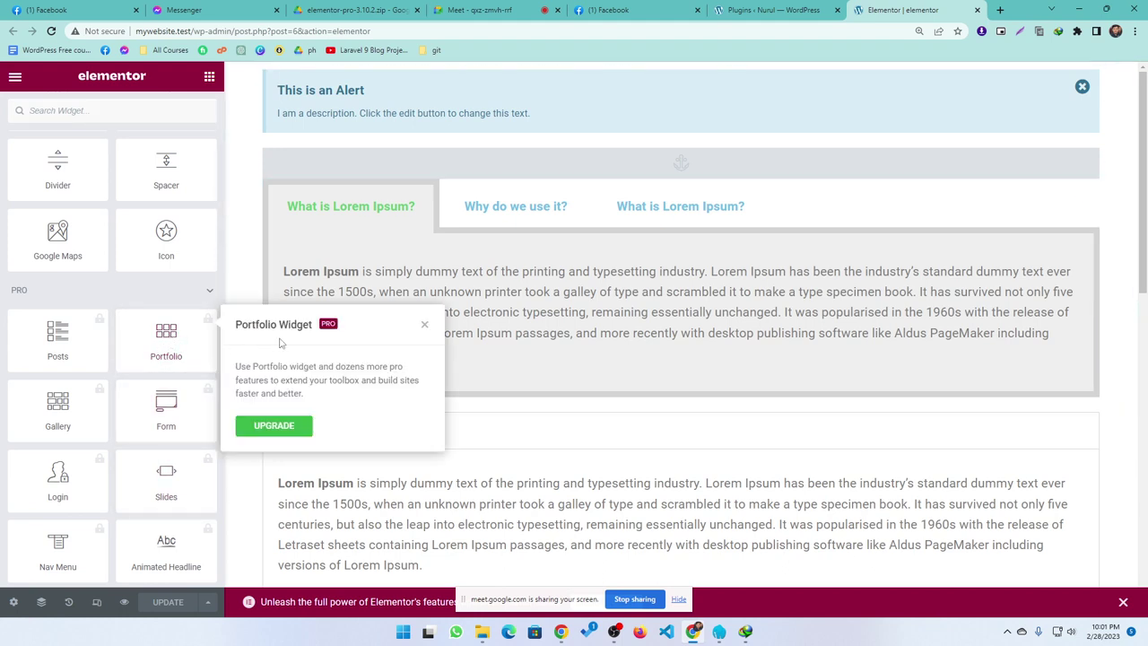
# - Examine the remaining locked widgets, try the Archive Products widget in the WooCommerce category, and collapse that category
pyautogui.scroll(-10, 84, 404)
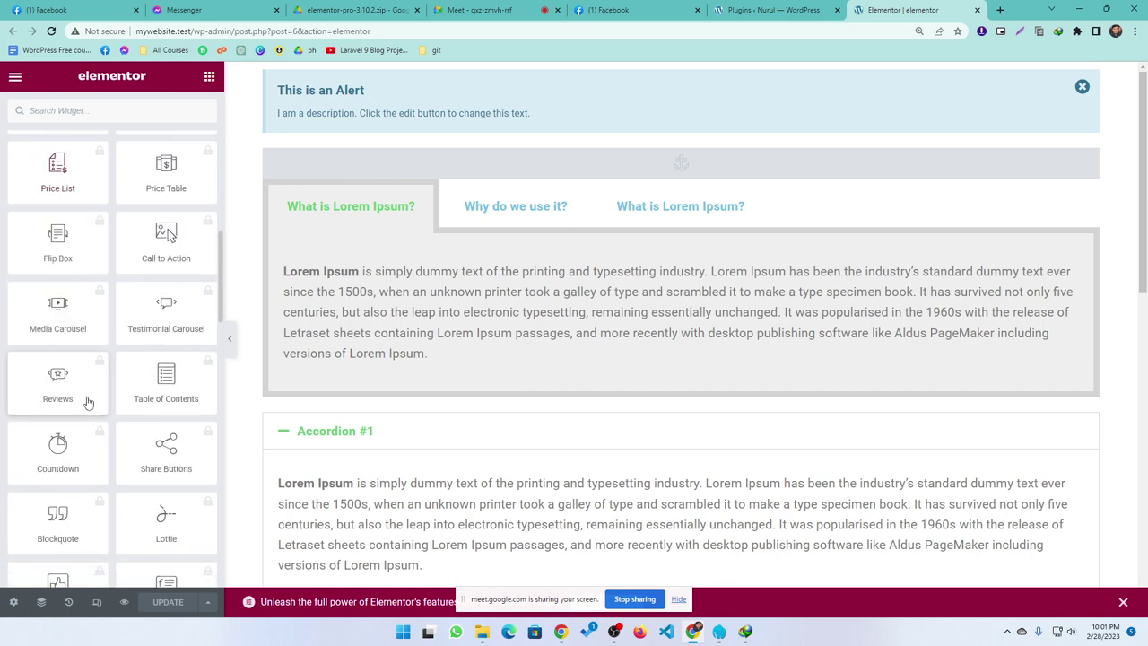
pyautogui.scroll(-10, 87, 397)
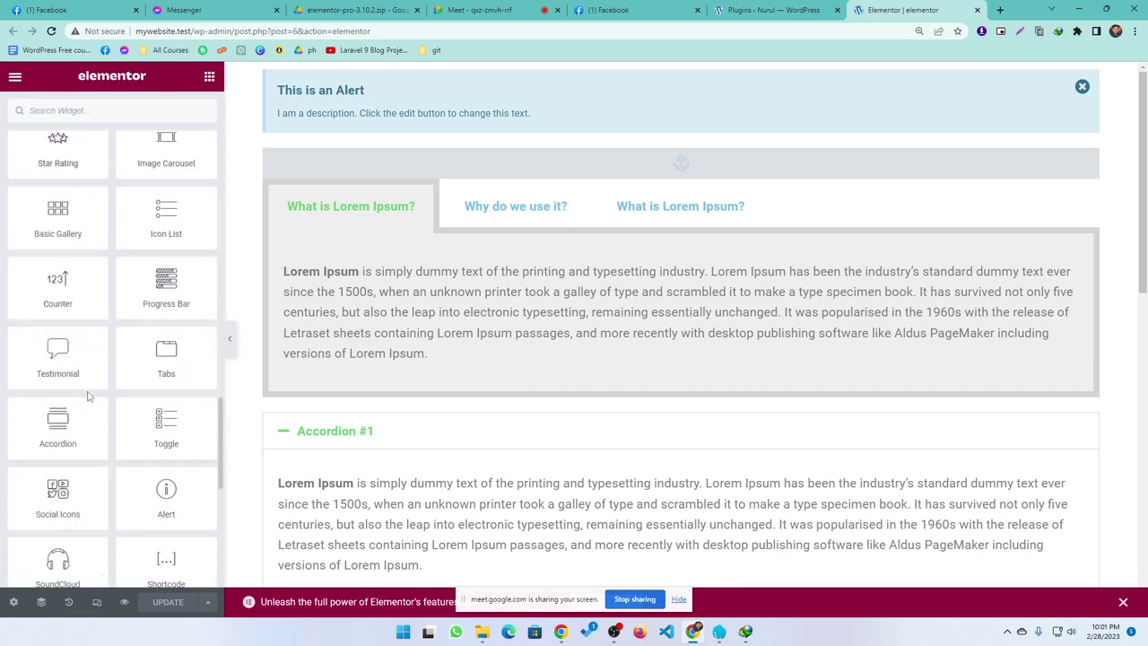
pyautogui.scroll(-3, 87, 394)
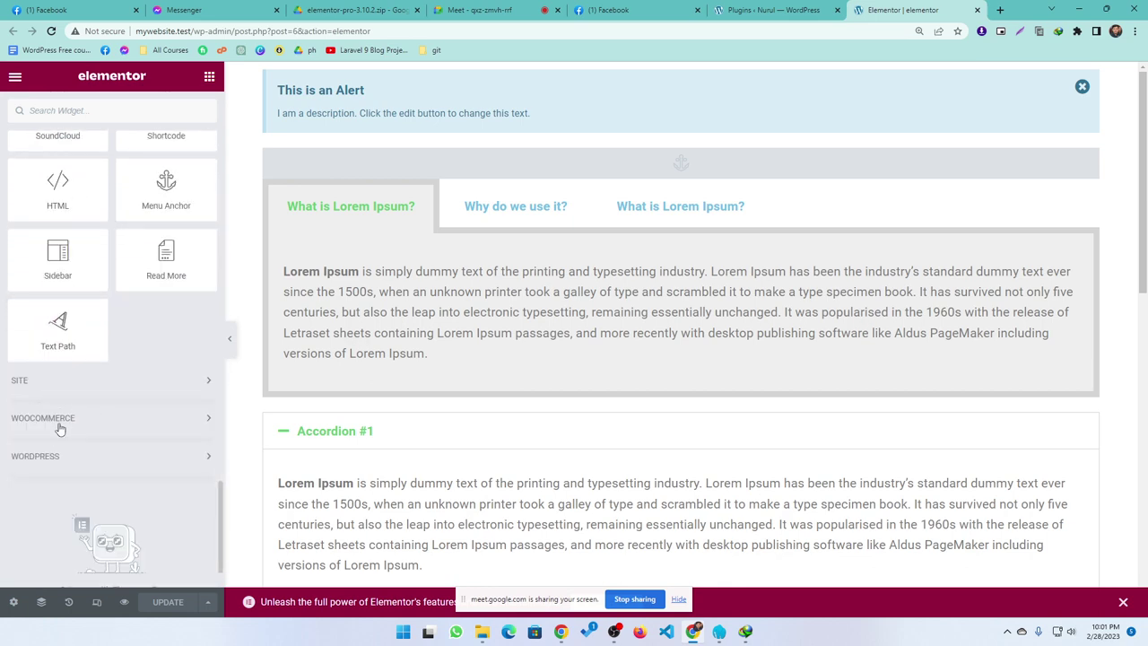
pyautogui.click(61, 420)
pyautogui.click(77, 453)
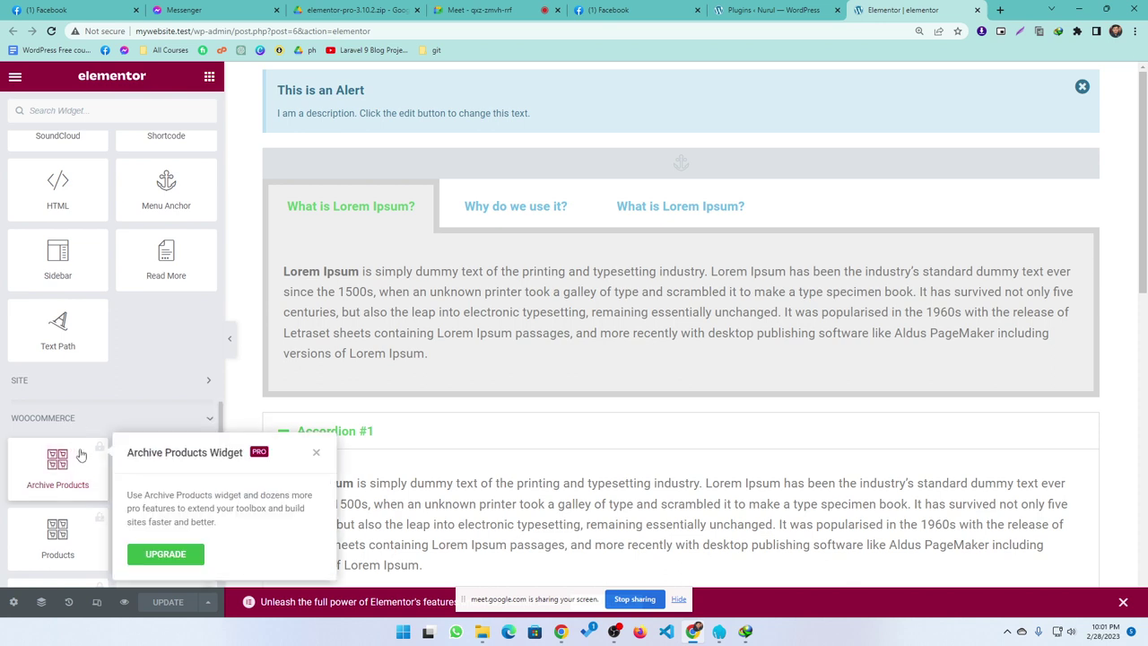
pyautogui.click(120, 418)
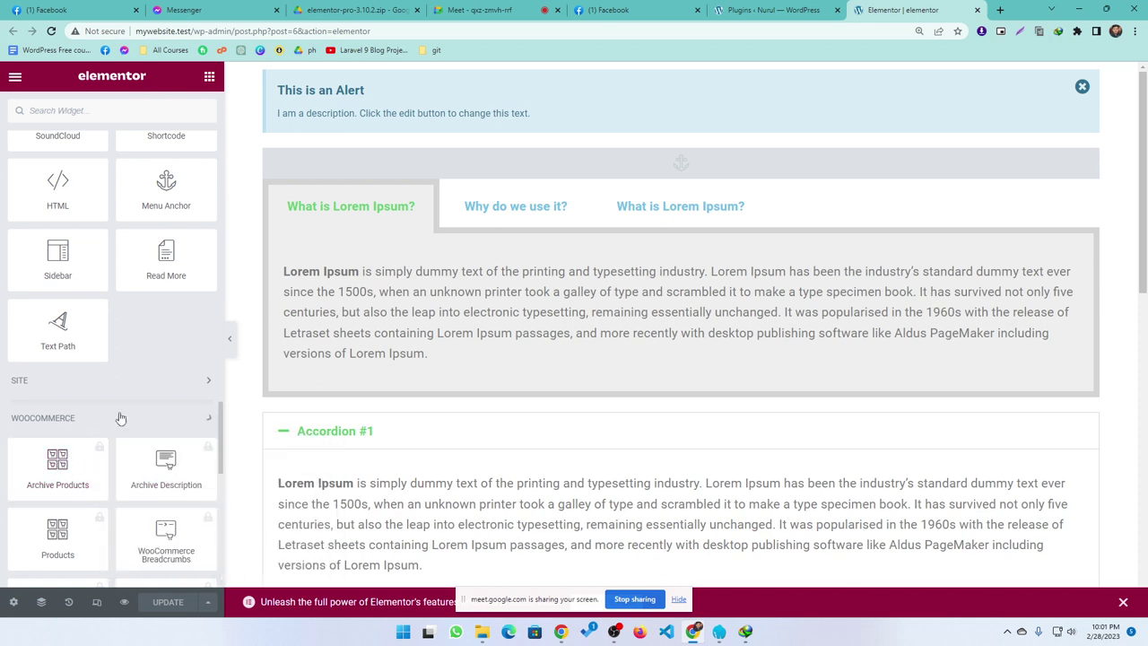
pyautogui.click(104, 419)
# - Activate the Elementor Pro plugin and reload the Elementor editor page
pyautogui.hotkey('ctrl', 'pageup')
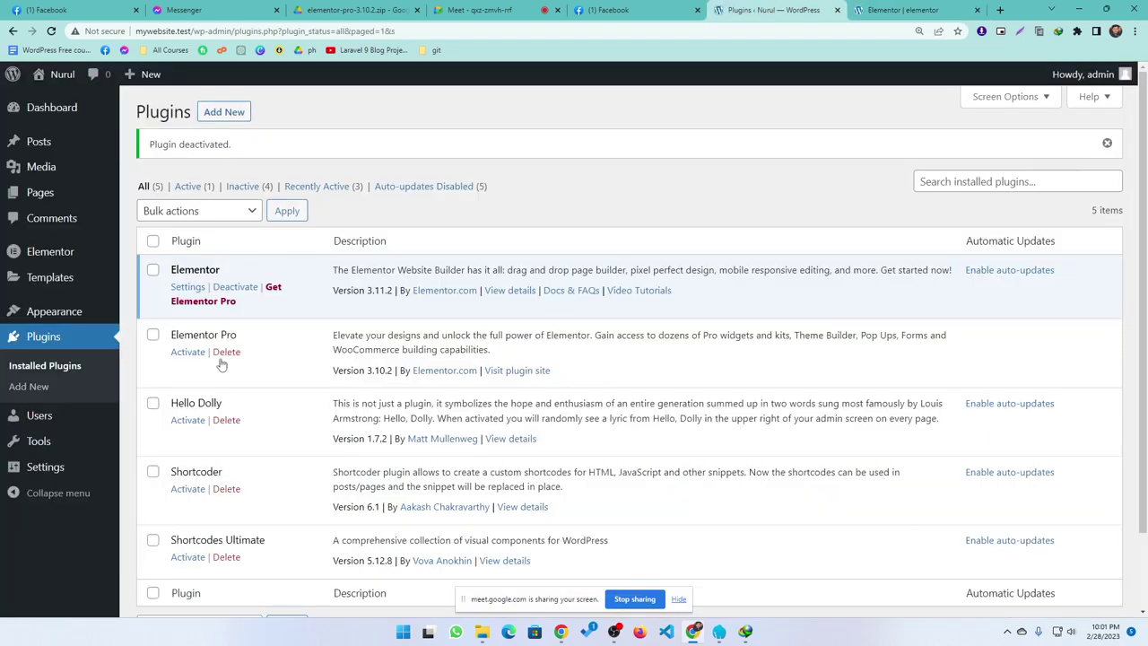
pyautogui.click(187, 352)
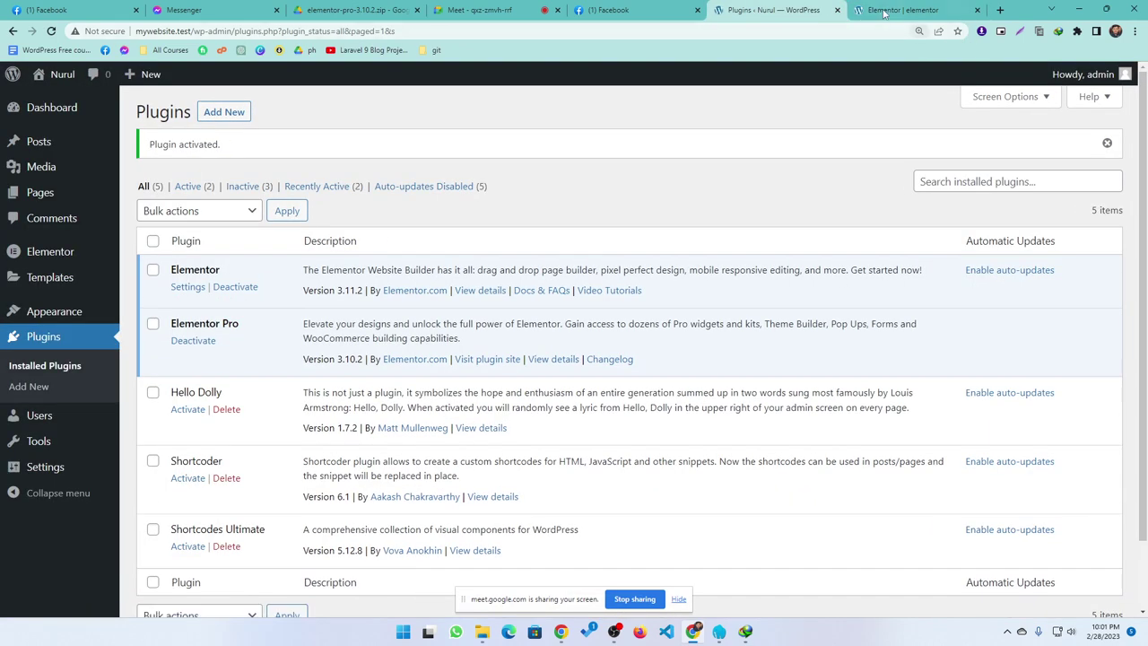
pyautogui.hotkey('ctrl', 'pagedown')
pyautogui.click(52, 30)
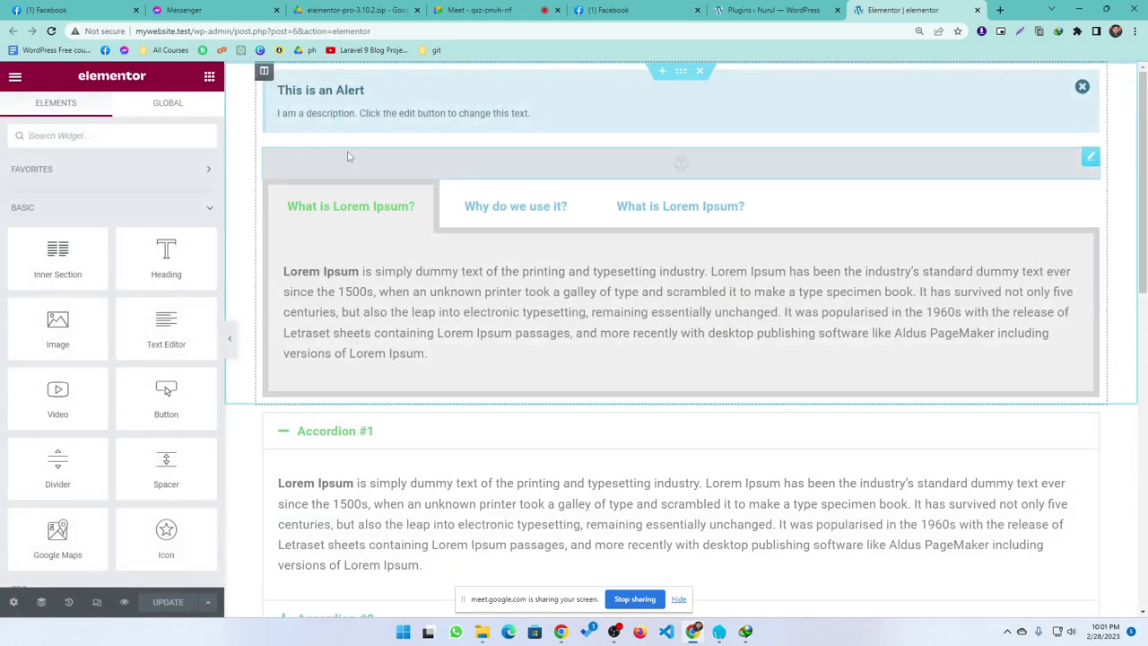
# - Collapse the Basic widget category in the reloaded editor and examine the widgets in the Pro category
pyautogui.scroll(-10, 374, 421)
pyautogui.scroll(-4, 143, 354)
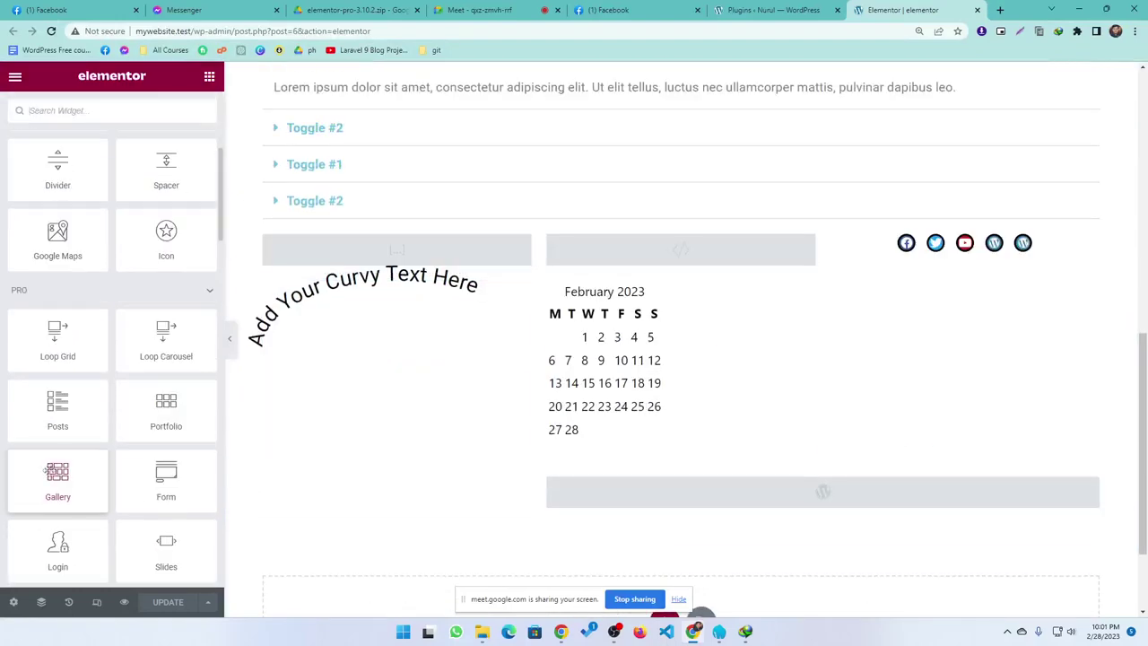
pyautogui.scroll(3, 143, 354)
pyautogui.scroll(2, 143, 354)
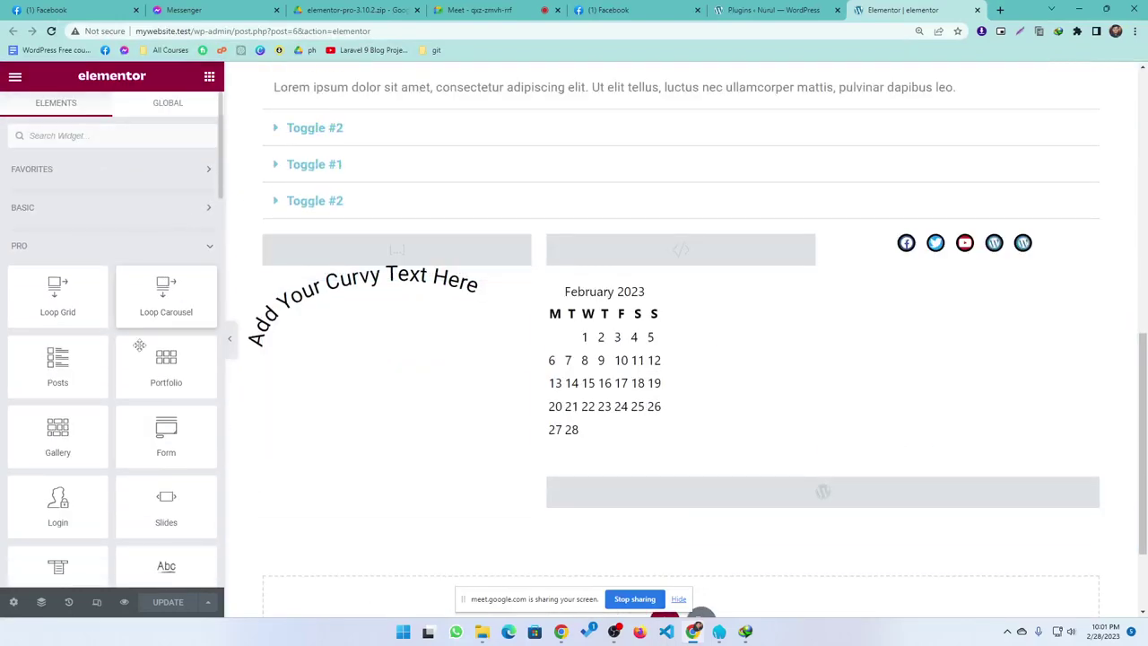
# - Add a section with four equal columns at the end of the page and return to the widget list
pyautogui.scroll(-2, 330, 468)
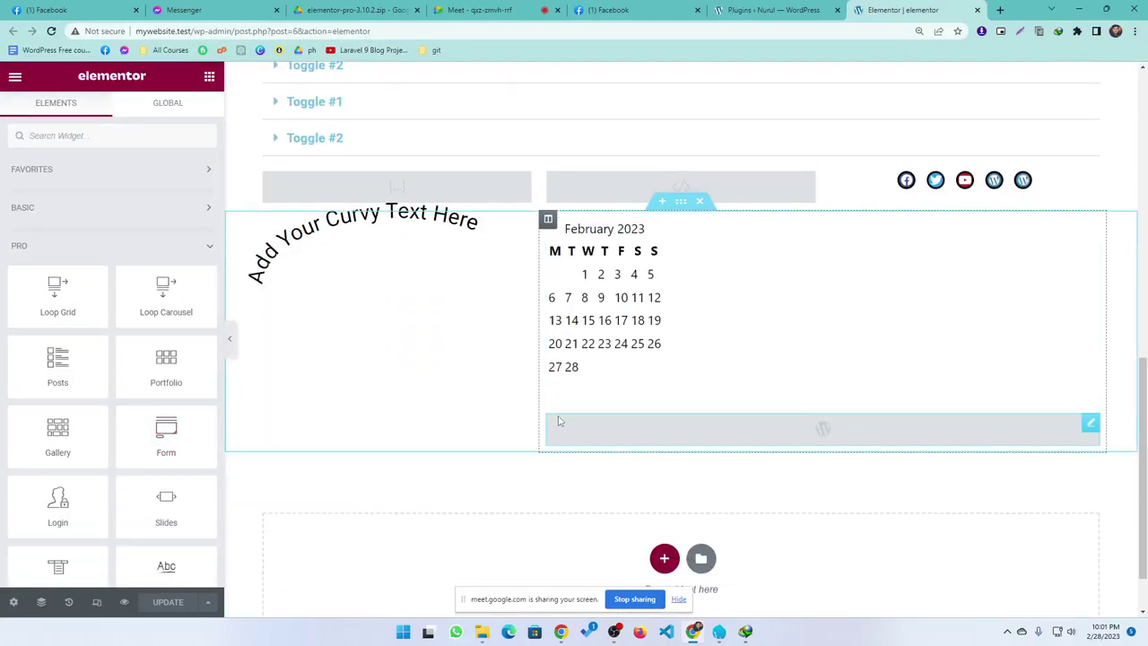
pyautogui.click(663, 488)
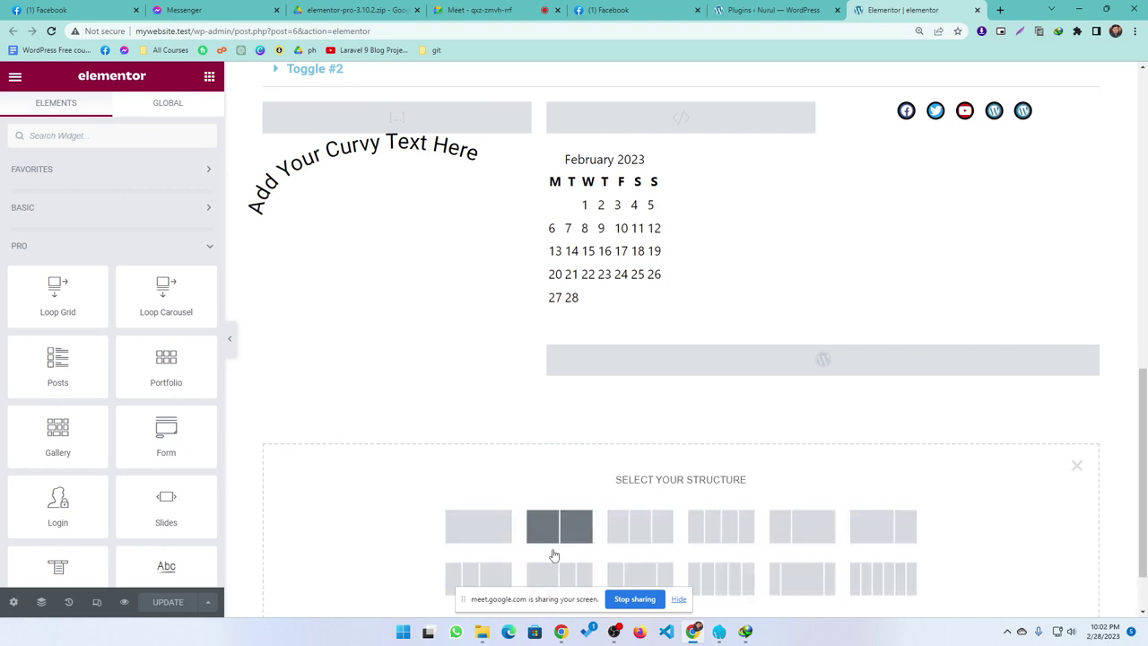
pyautogui.click(702, 529)
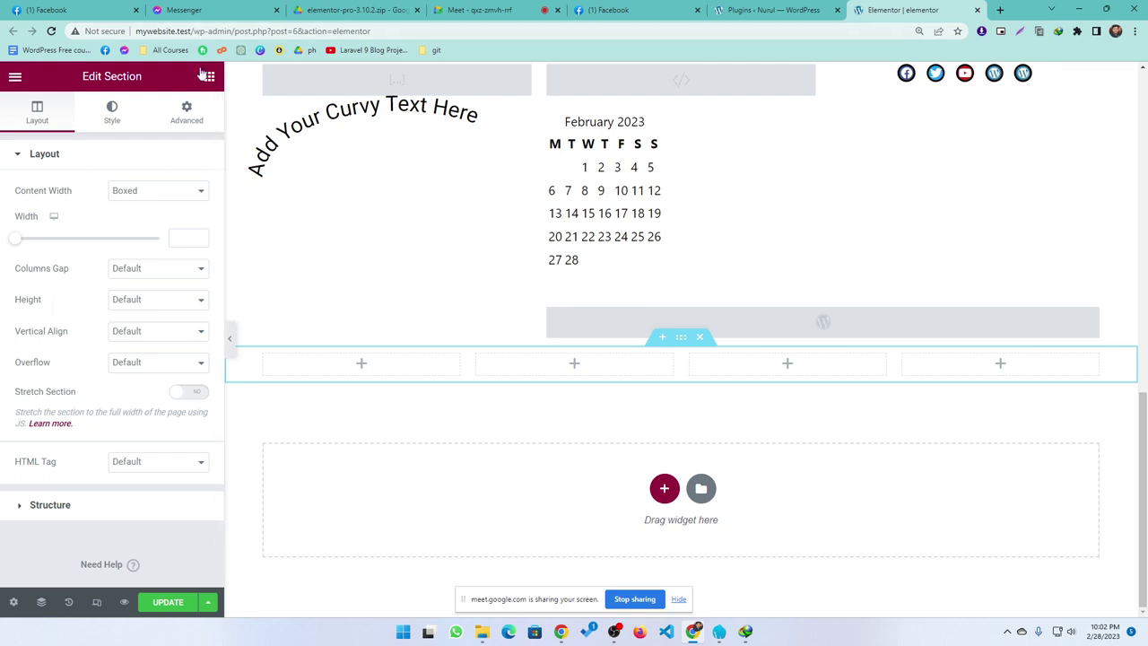
pyautogui.click(207, 76)
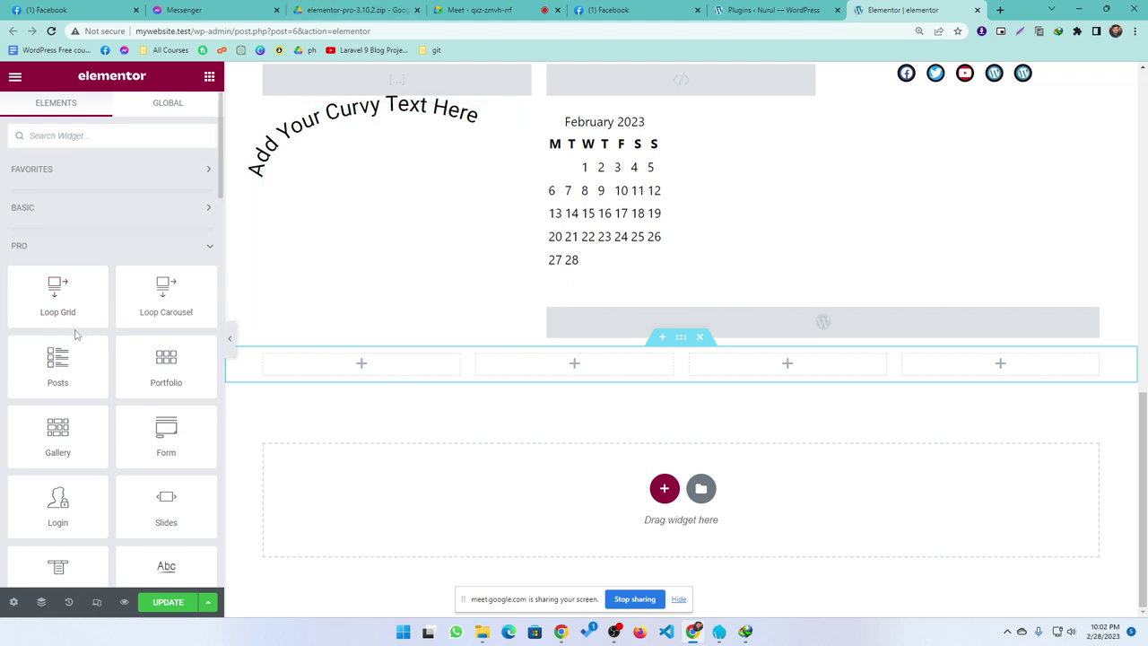
# - Admit the waiting participant to the Google Meet call and return to the page in the Elementor editor
pyautogui.click(476, 9)
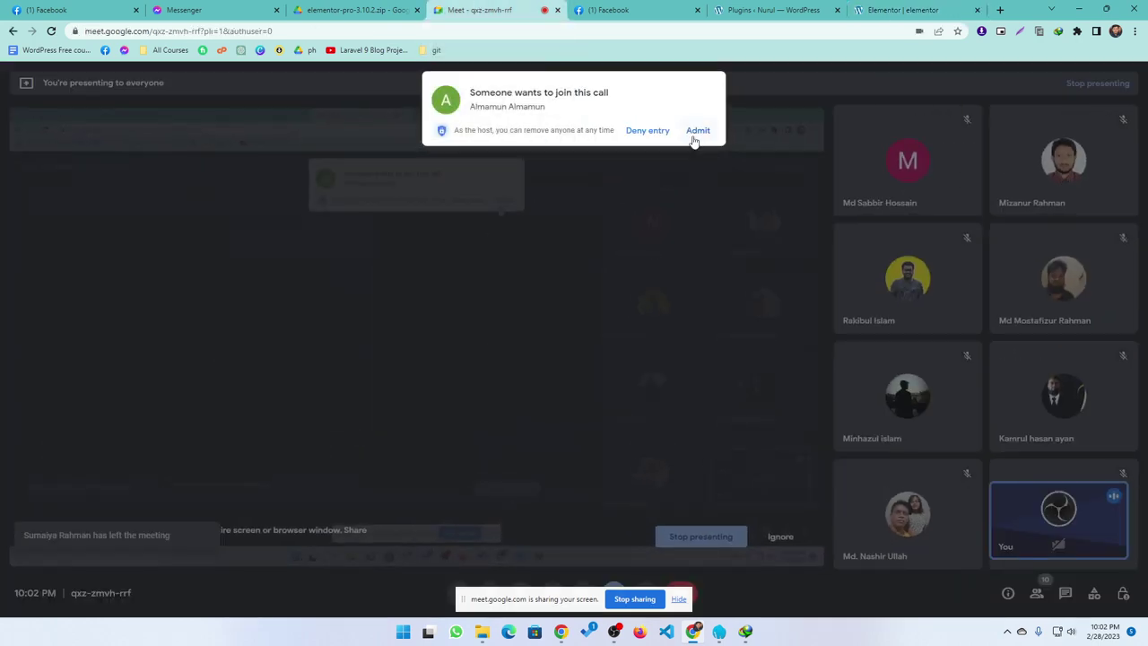
pyautogui.click(698, 130)
pyautogui.click(901, 10)
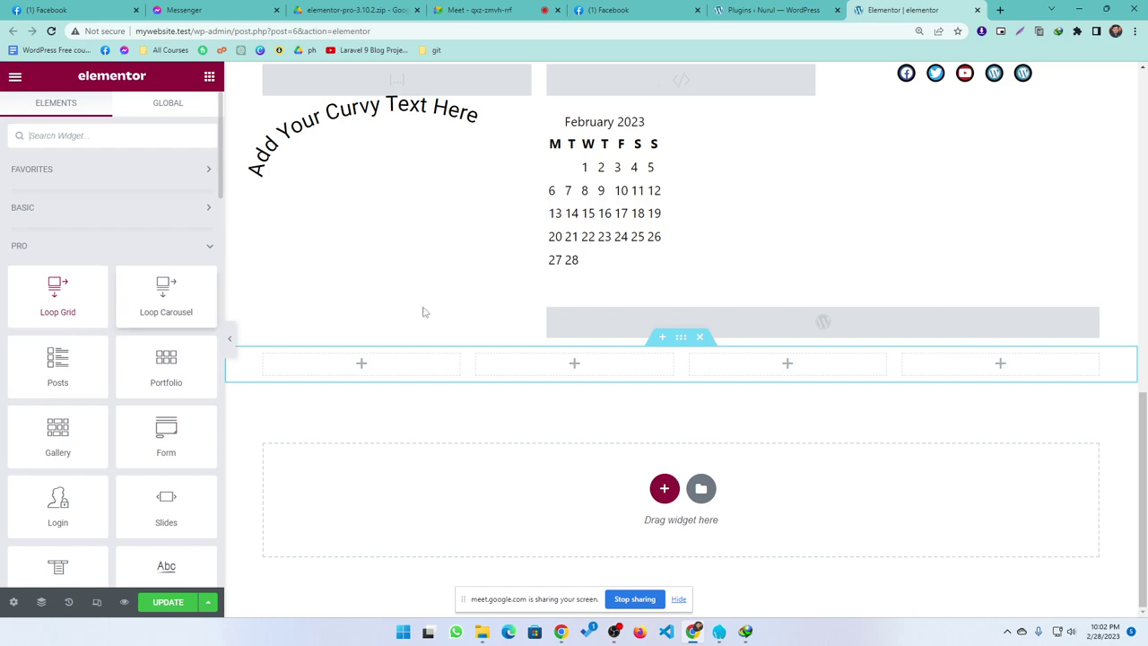
pyautogui.scroll(15, 618, 484)
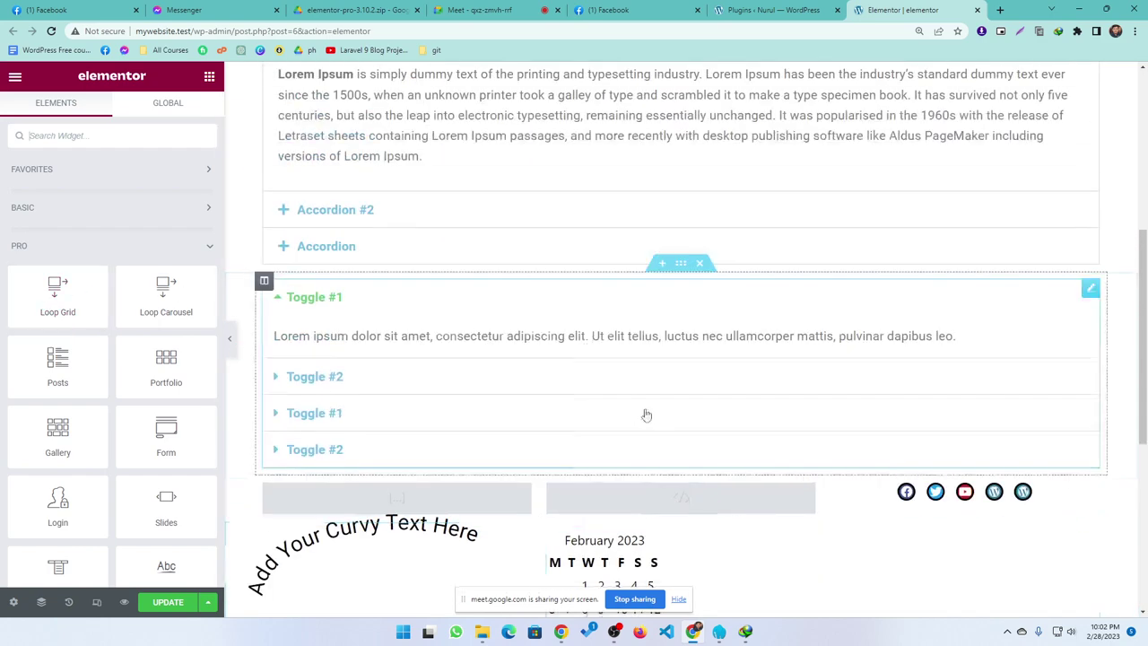
pyautogui.scroll(-15, 623, 406)
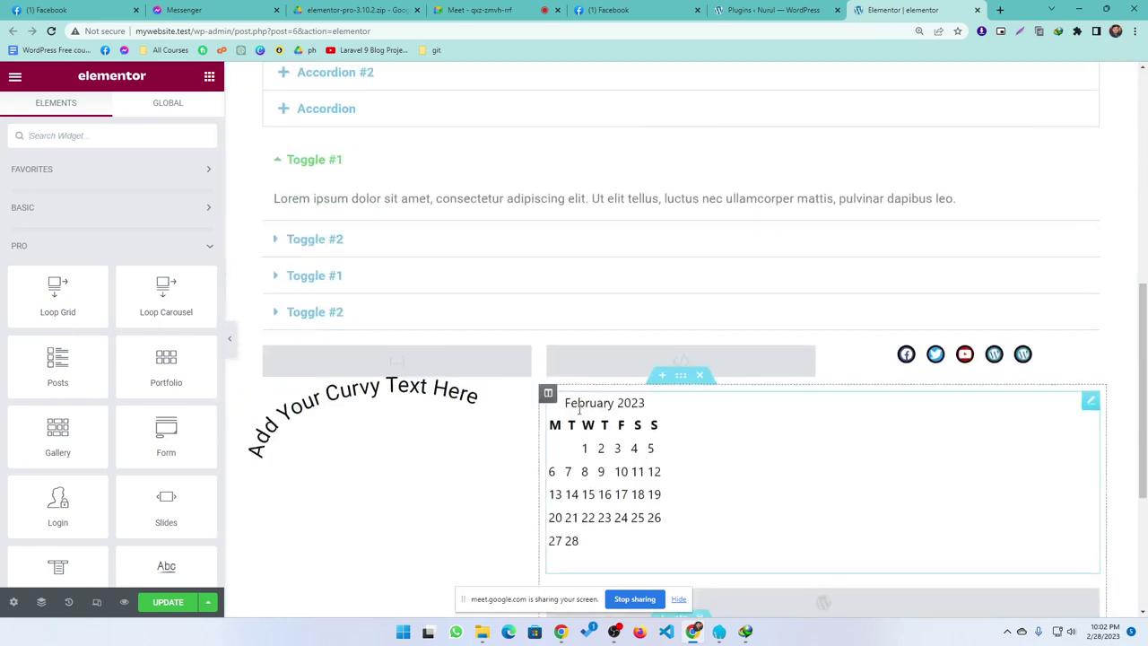
pyautogui.click(1001, 10)
pyautogui.write('d')
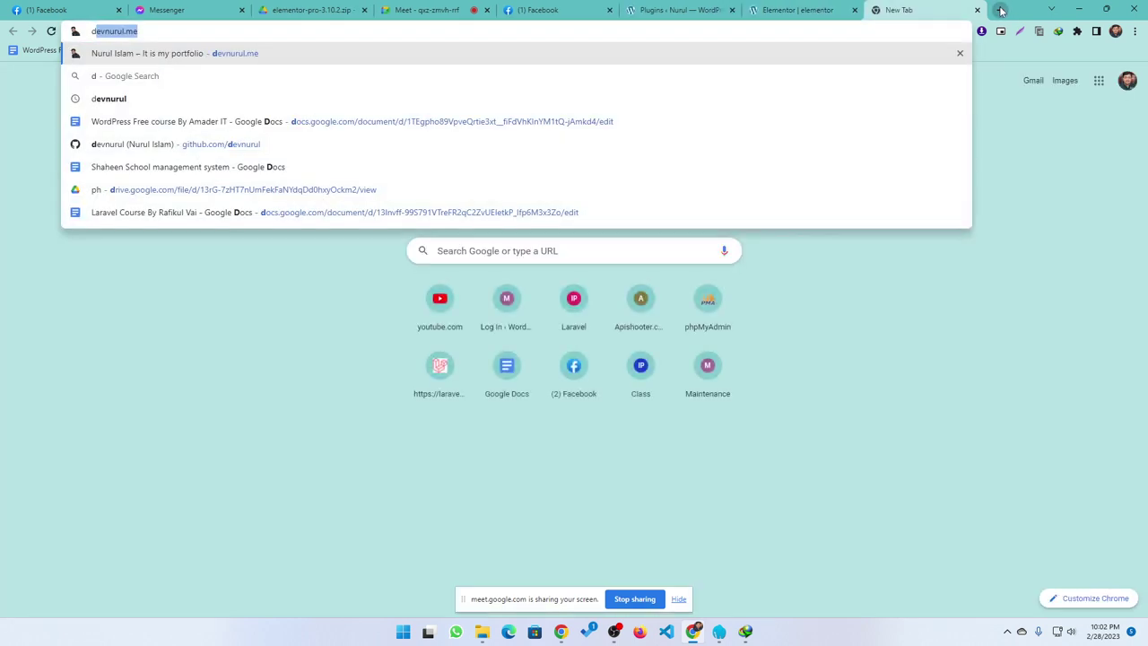
pyautogui.press('Down')
pyautogui.press('Down')
pyautogui.press('Down')
pyautogui.press('Down')
pyautogui.press('Down')
pyautogui.press('Down')
pyautogui.press('Down')
pyautogui.press('Return')
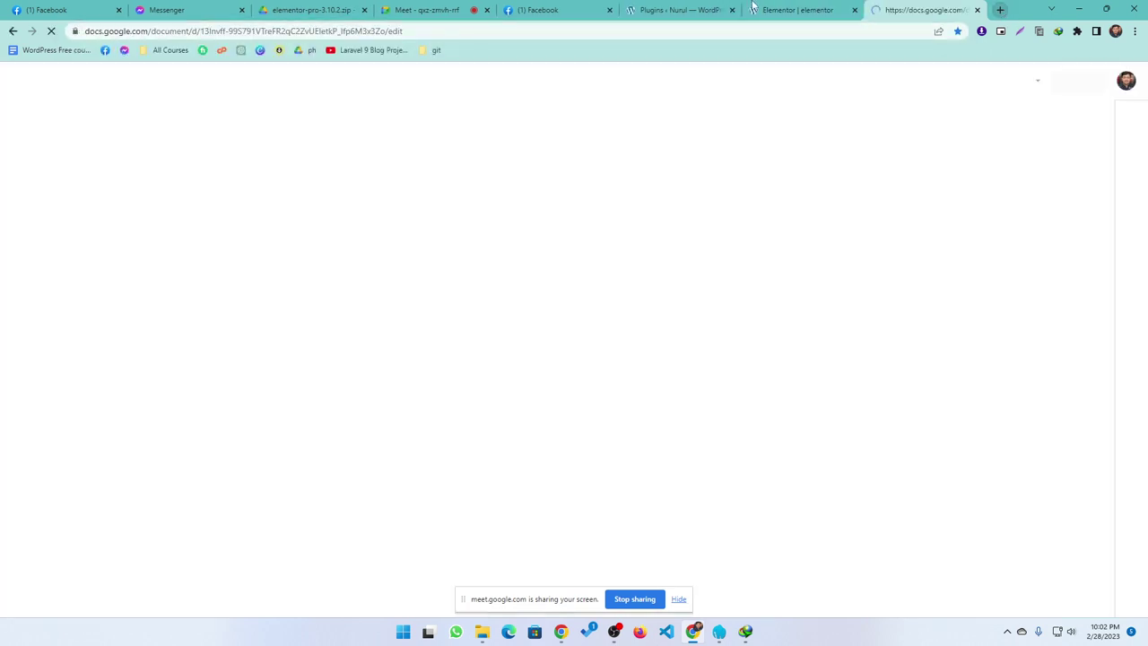
# - Open the devnurul.me site in the new browser tab in place of the Laravel course document
pyautogui.click(169, 31)
pyautogui.press('BackSpace')
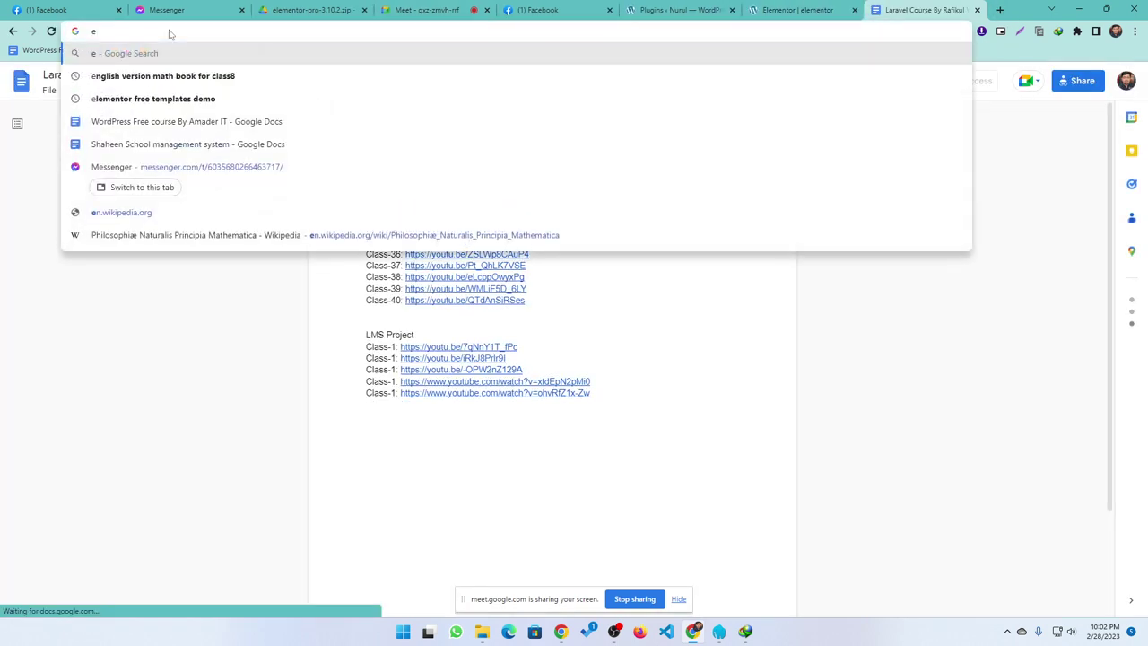
pyautogui.write('devnurul.me')
pyautogui.press('Return')
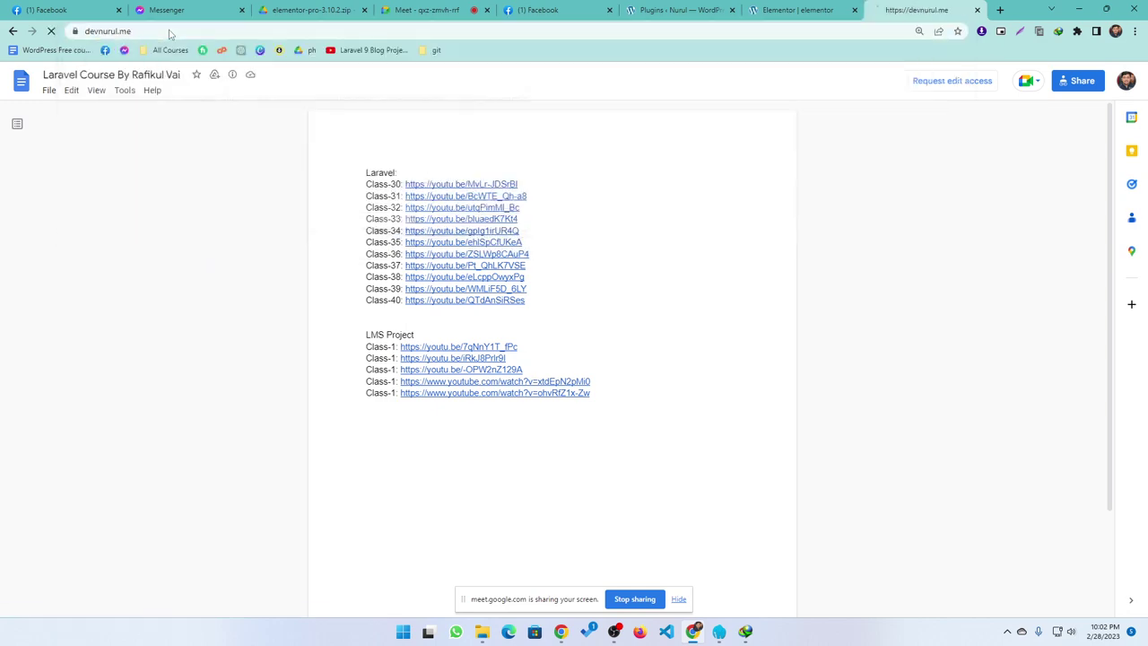
# - Examine the portfolio site's hero, services cards and How I Do My Projects section
pyautogui.scroll(-6, 472, 433)
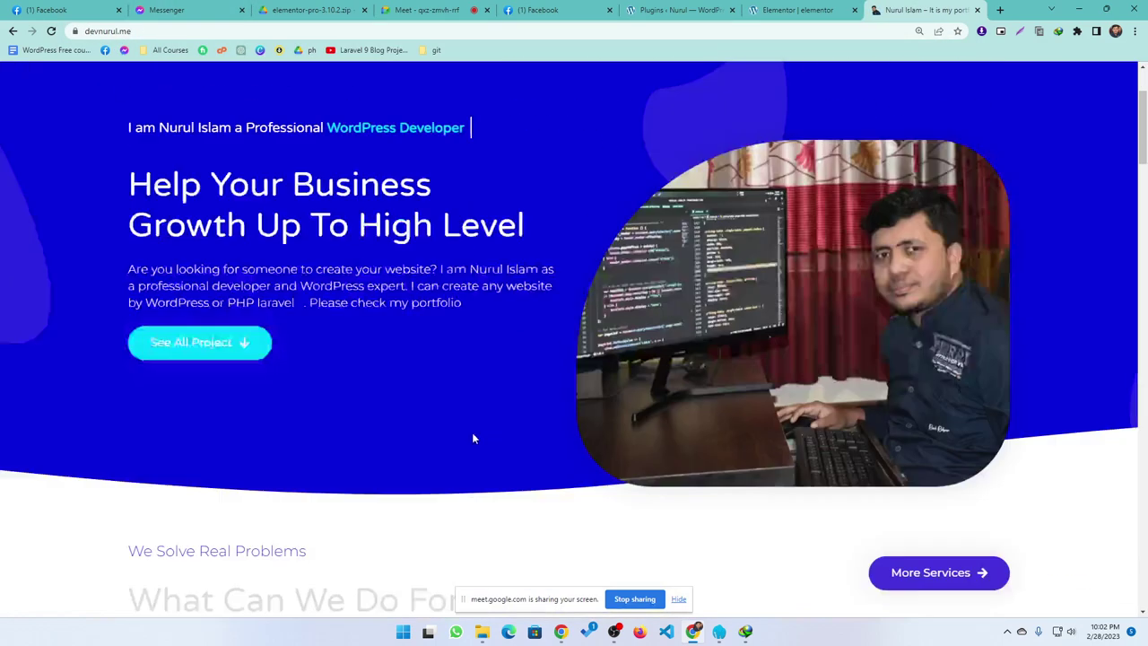
pyautogui.scroll(-4, 465, 421)
pyautogui.scroll(1, 353, 353)
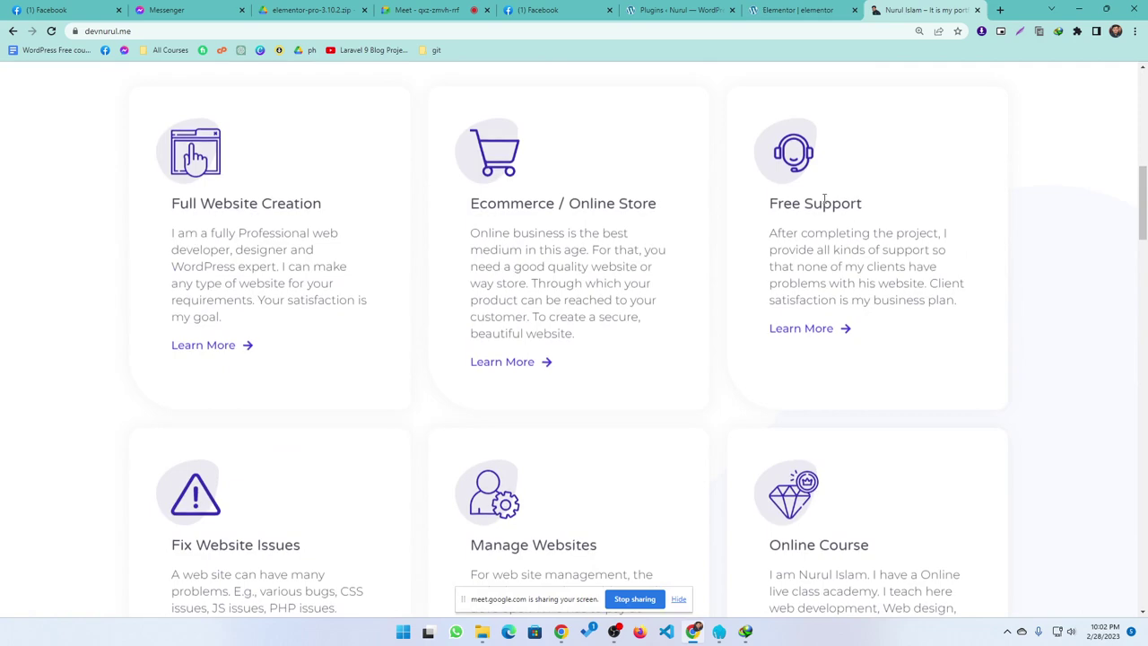
pyautogui.scroll(-2, 805, 568)
pyautogui.scroll(-2, 448, 342)
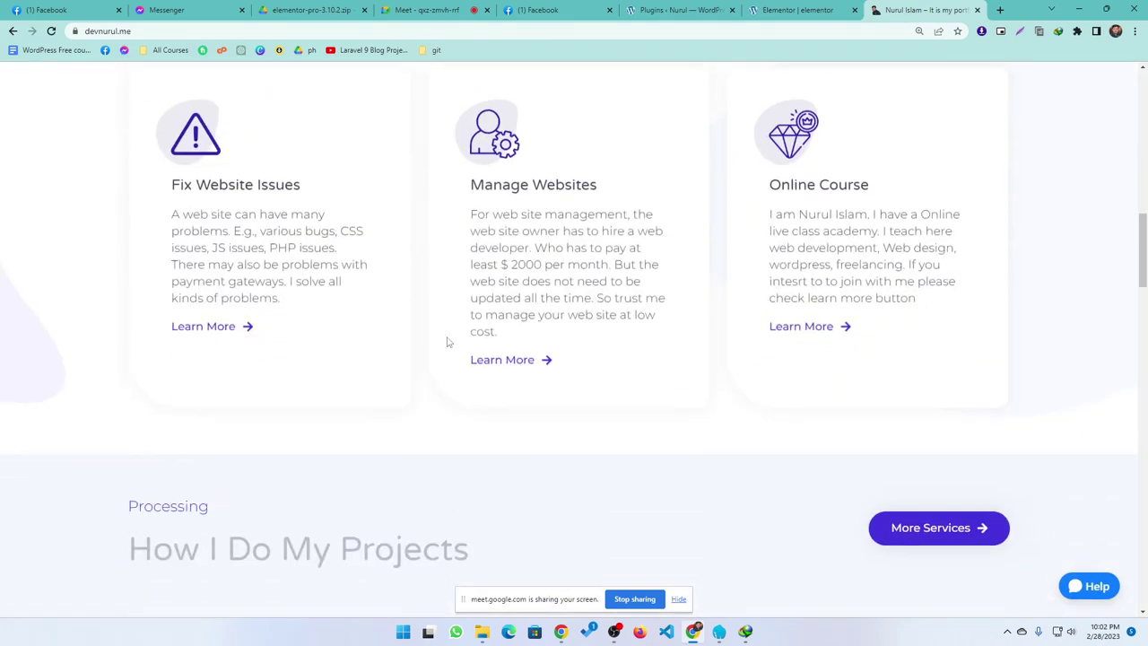
pyautogui.scroll(4, 723, 246)
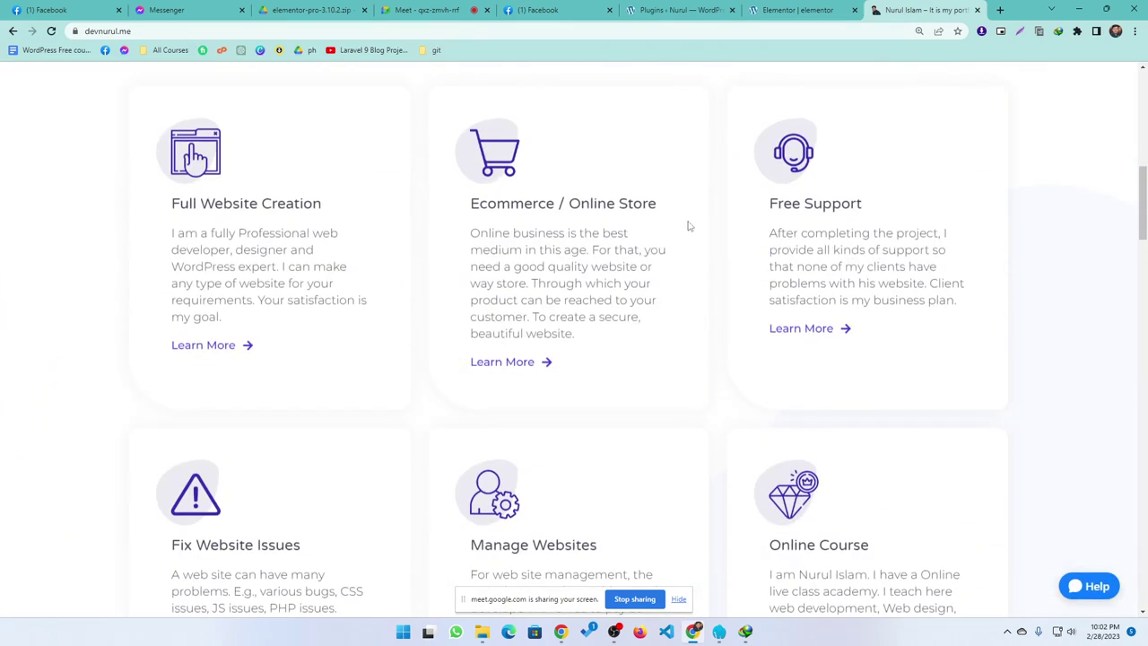
pyautogui.scroll(-5, 247, 188)
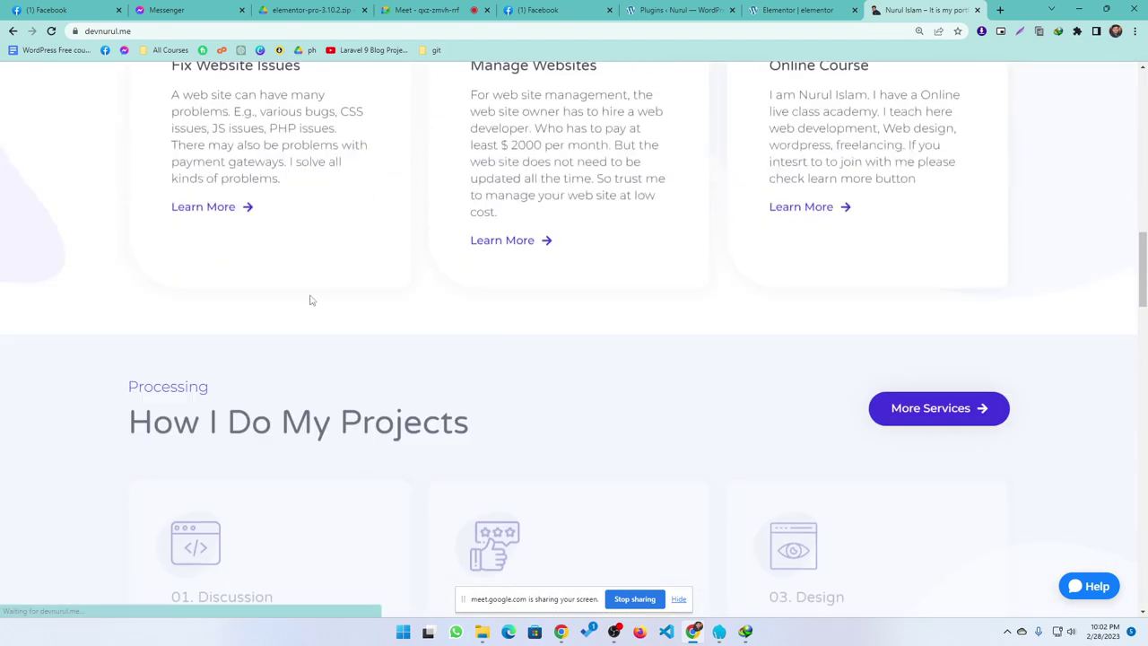
pyautogui.scroll(-3, 745, 347)
pyautogui.scroll(-2, 744, 347)
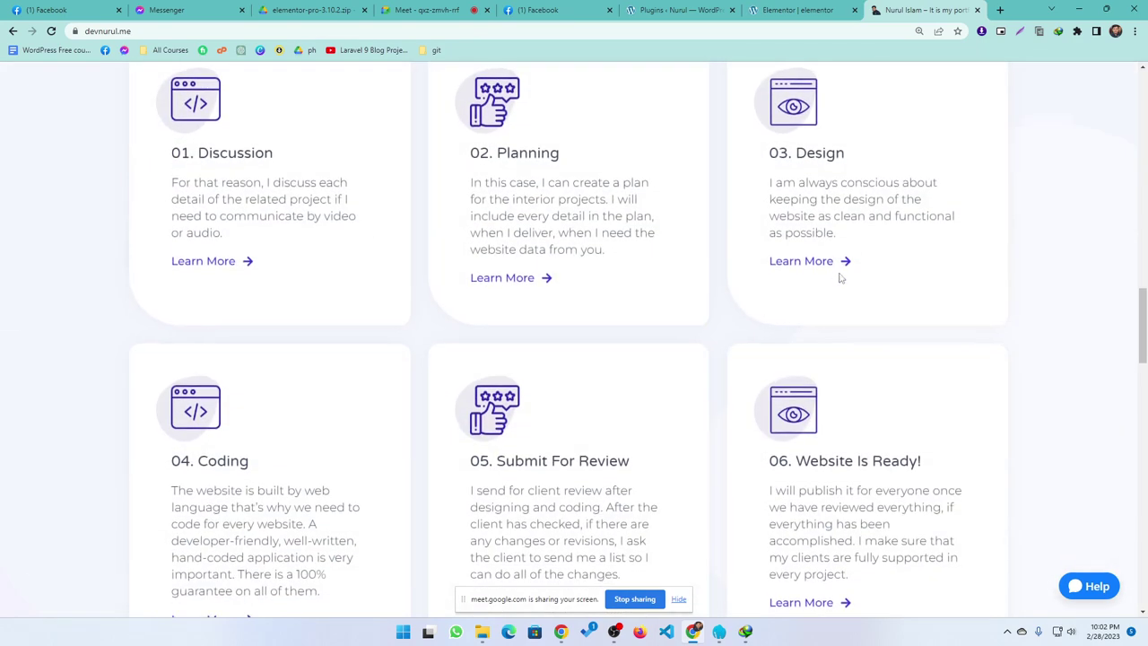
# - Go to the site's Portfolio section, reload the page and highlight the text line under the Portfolio heading
pyautogui.scroll(-8, 834, 287)
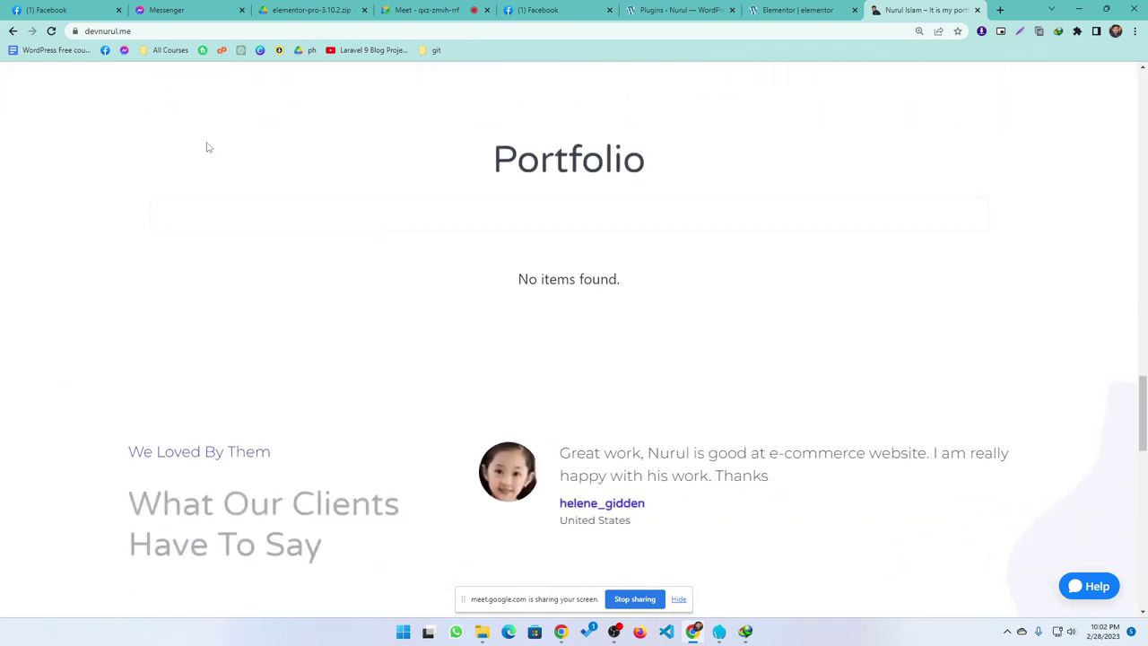
pyautogui.click(51, 36)
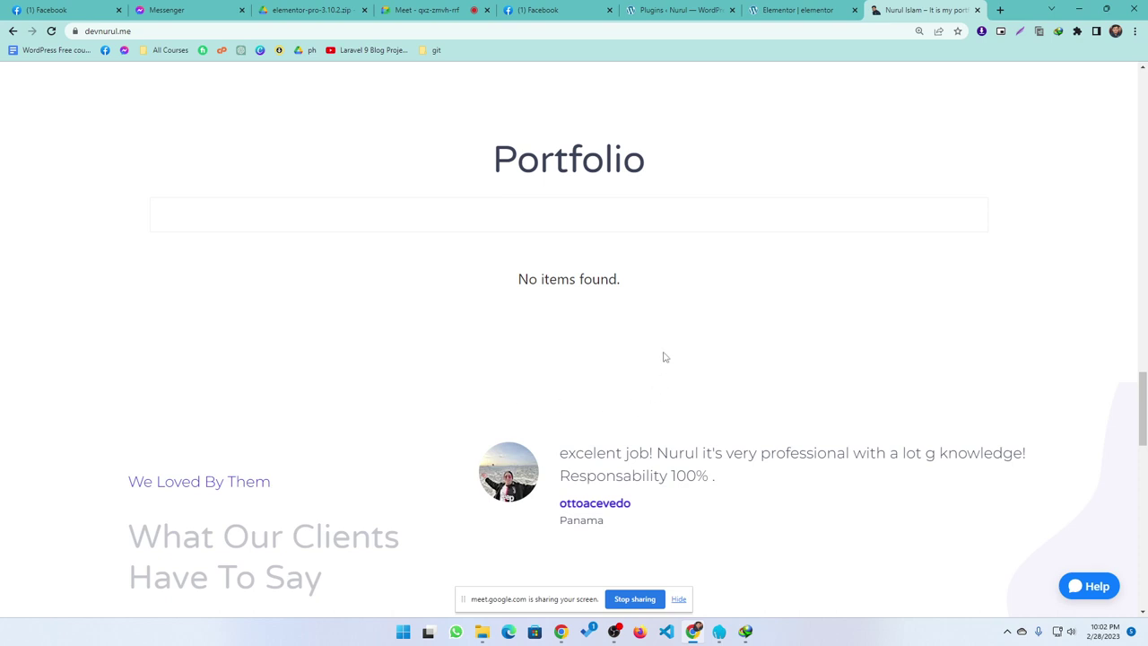
pyautogui.moveTo(651, 291); pyautogui.dragTo(412, 268)
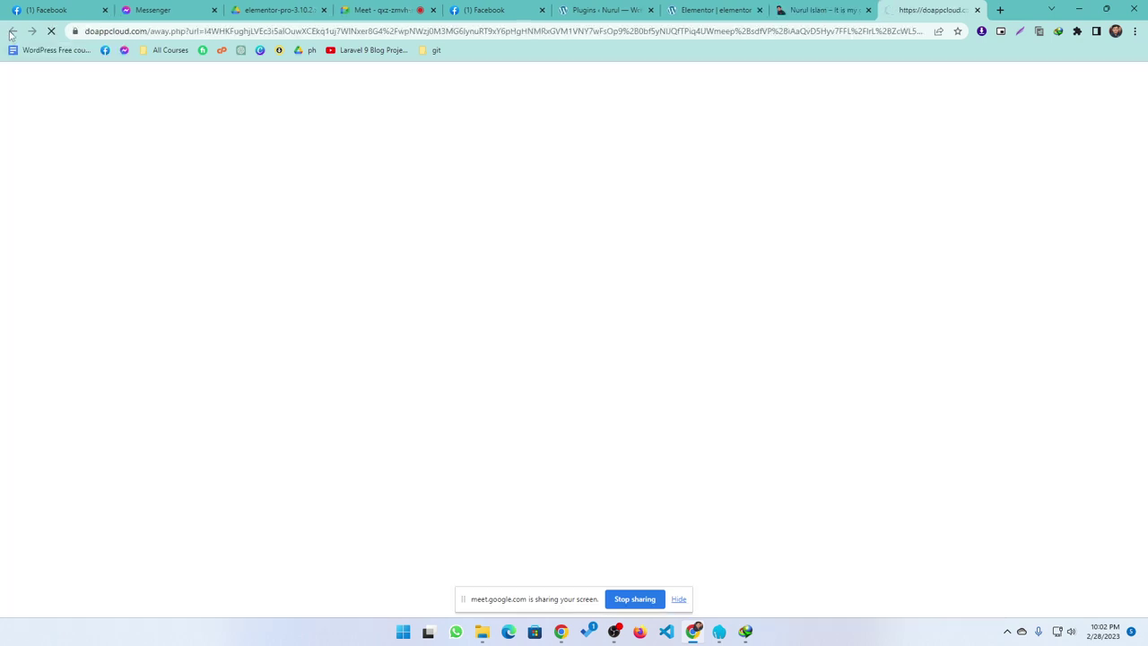
# - Close the Fast reload tabs extension page in the Chrome Web Store and return to the portfolio site
pyautogui.click(11, 32)
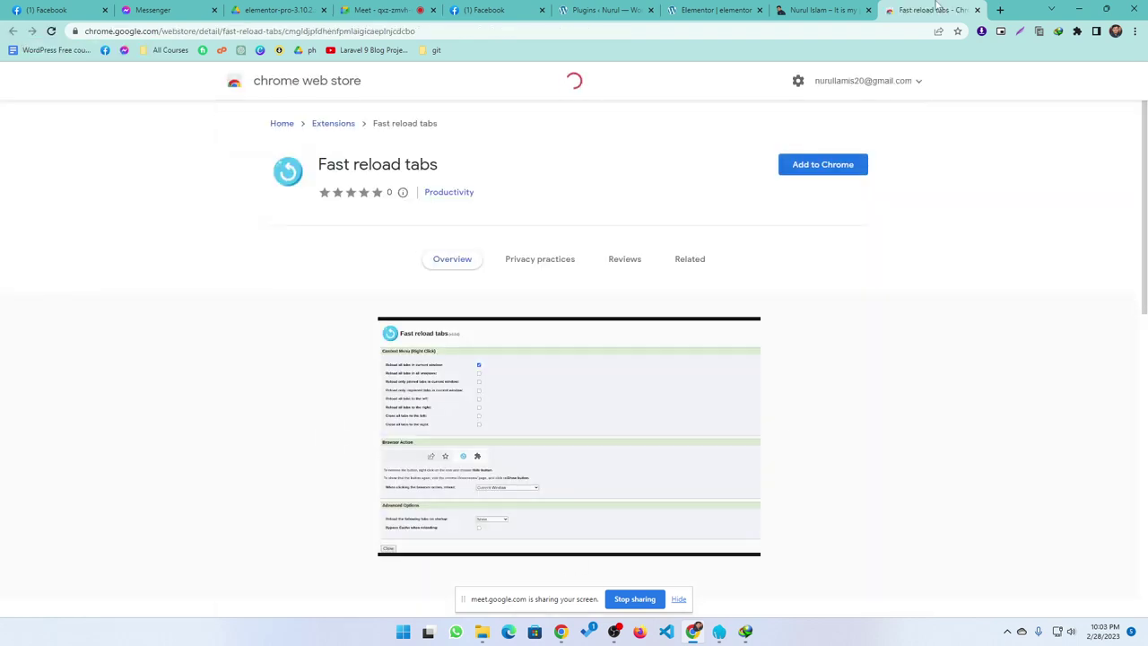
pyautogui.click(818, 13)
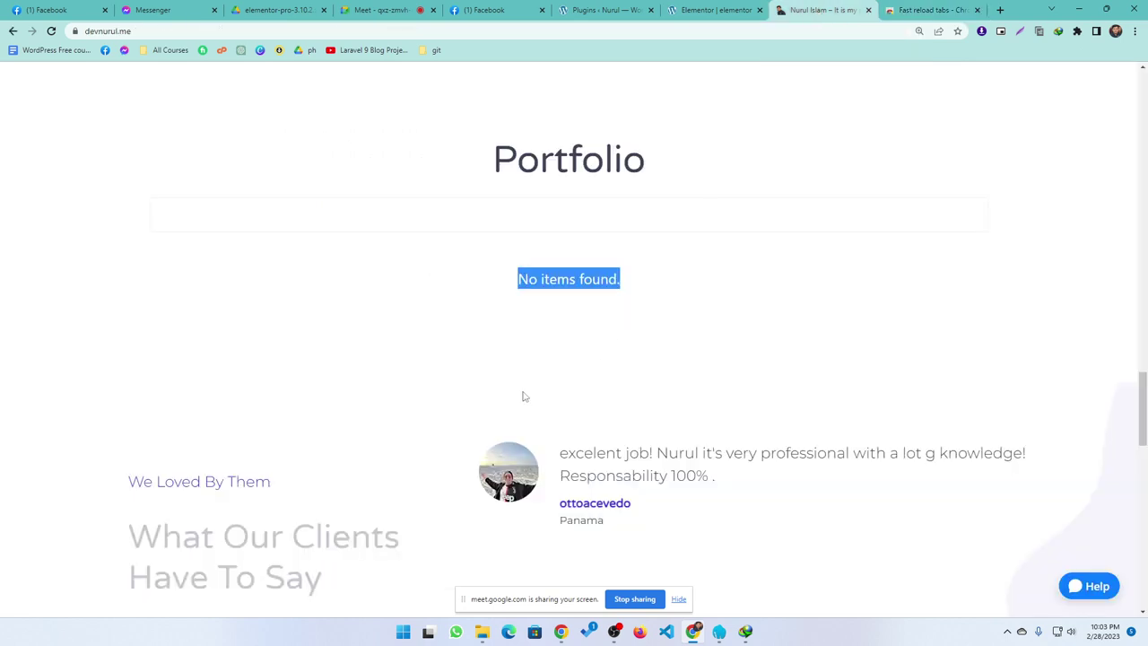
pyautogui.hotkey('ctrl', 'Tab')
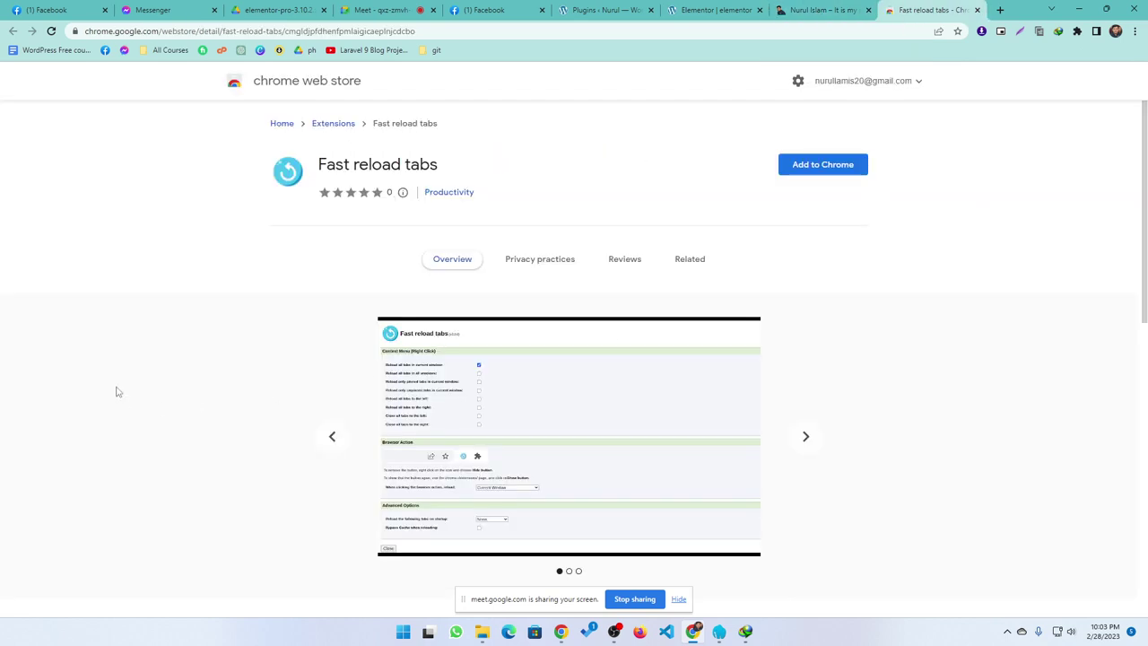
pyautogui.click(977, 10)
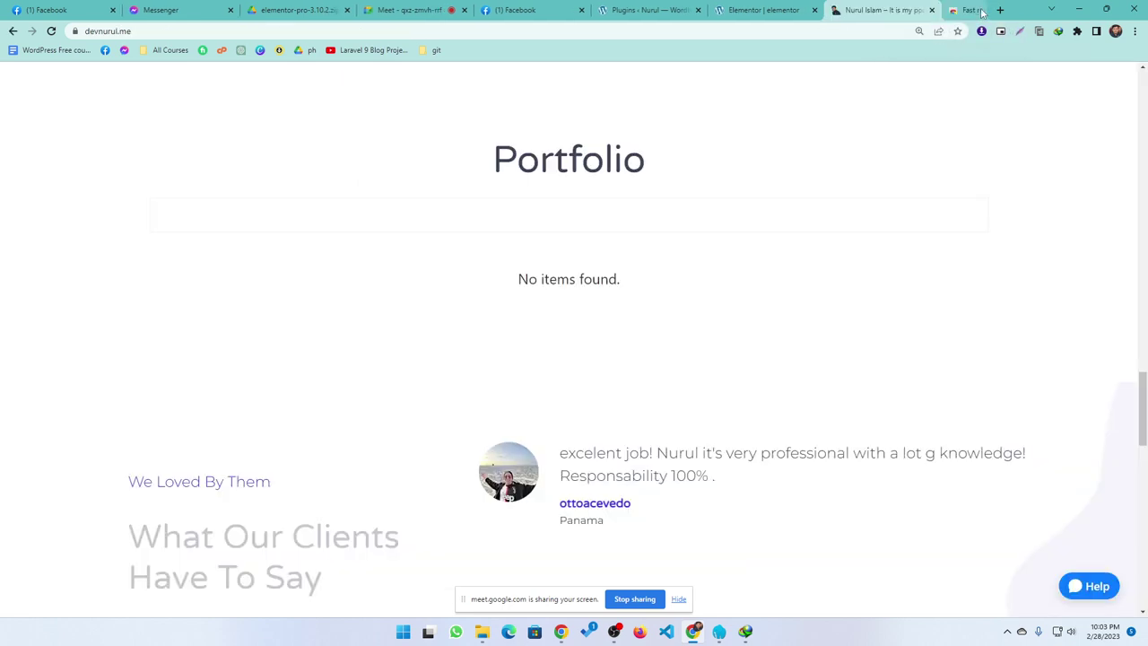
# - Reload the portfolio site and go back up to the How I Do My Projects section
pyautogui.click(52, 30)
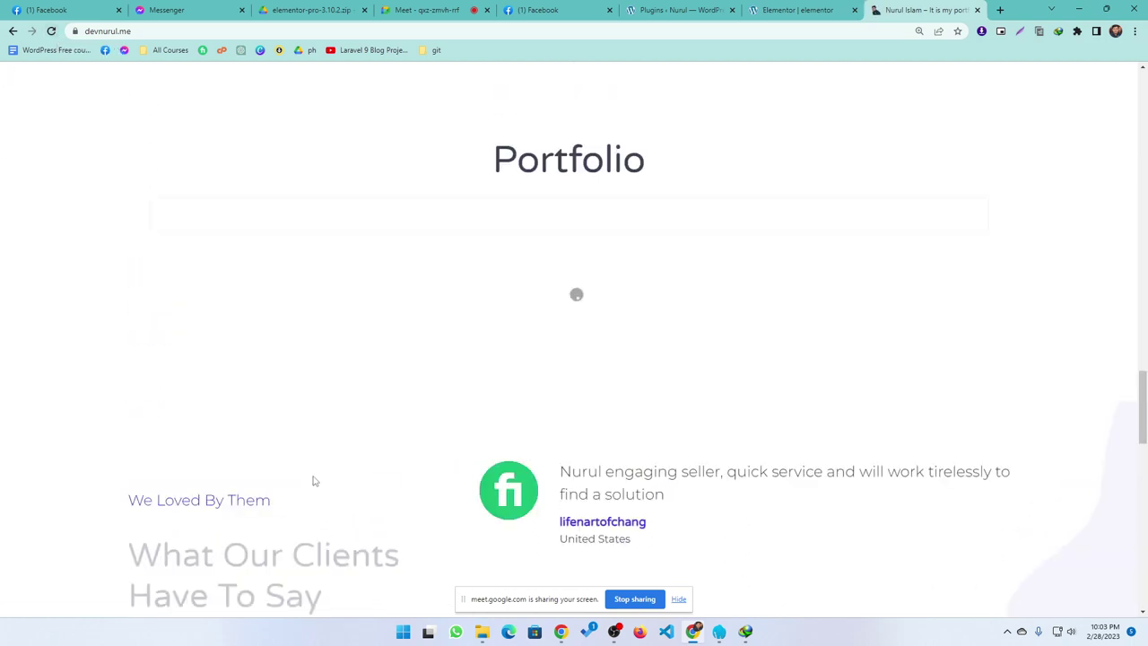
pyautogui.scroll(8, 313, 481)
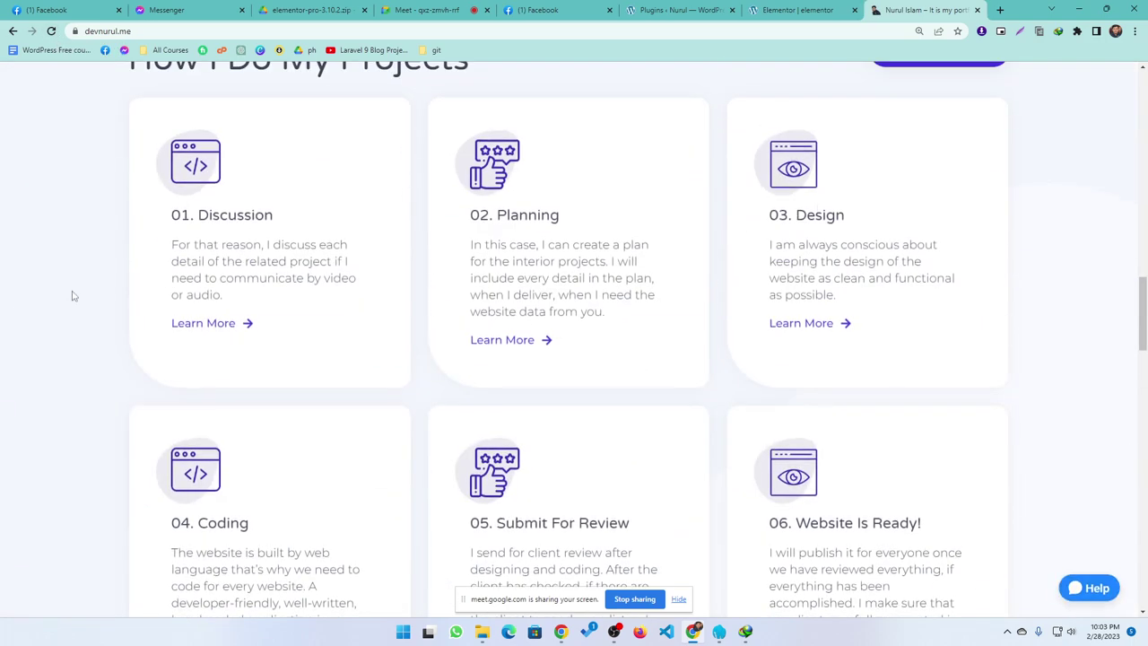
# - Switch to the Google Meet call and admit the participant waiting to join
pyautogui.click(426, 10)
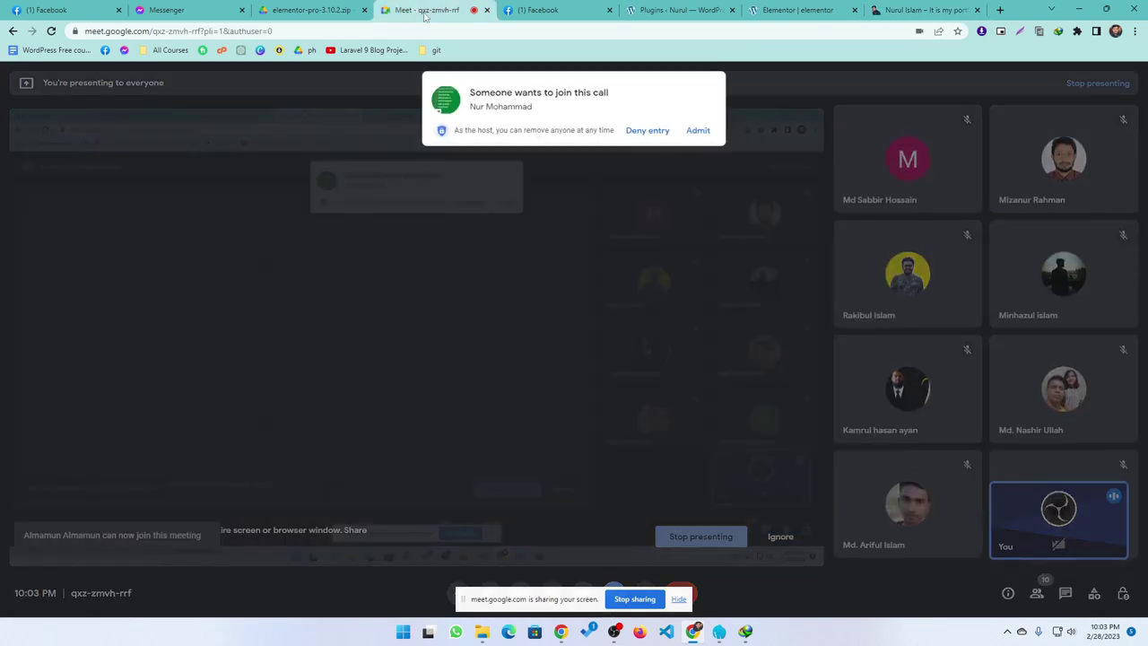
pyautogui.click(696, 131)
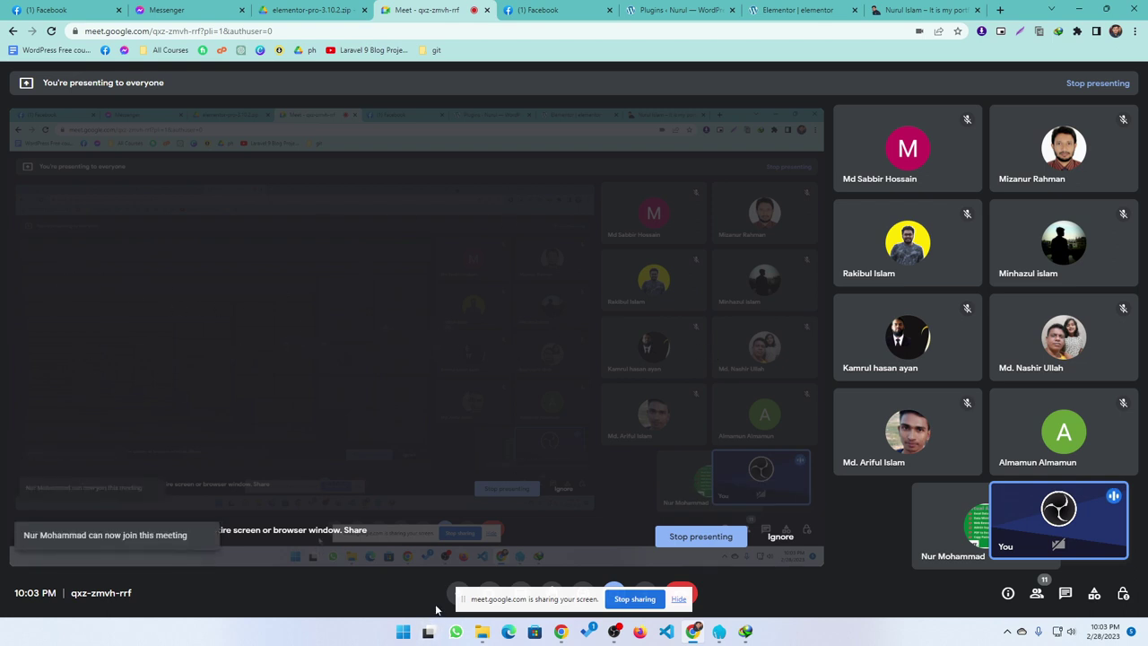
# - Open localhost/phpmyadmin in a new browser tab
pyautogui.click(999, 10)
pyautogui.write('localhost/phpmyadmin')
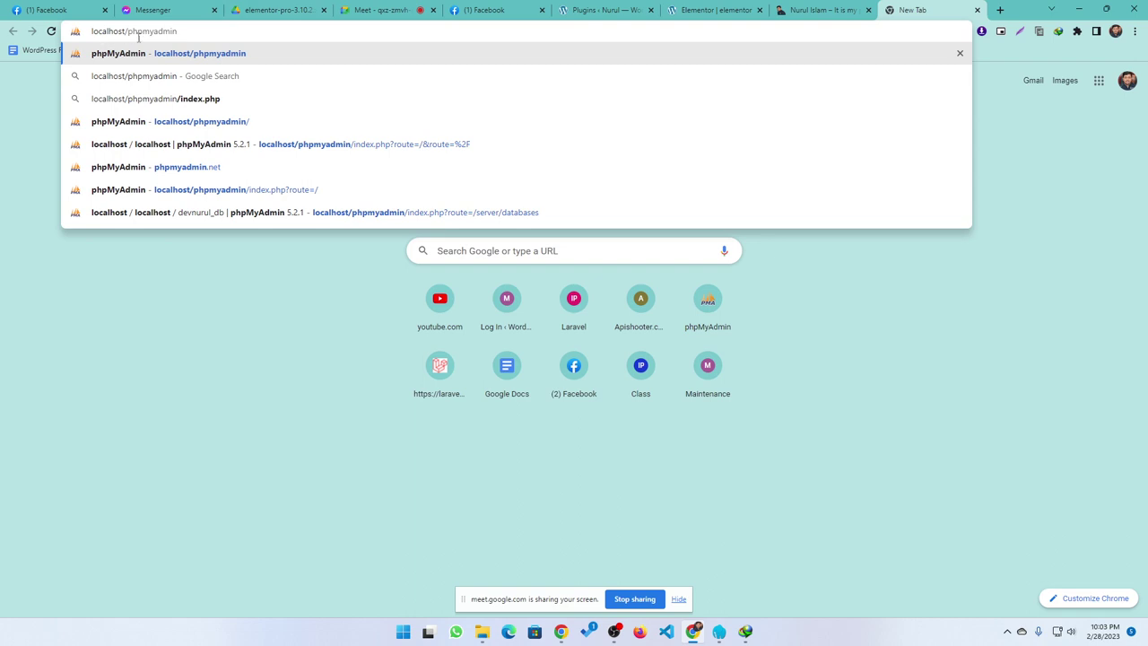
pyautogui.press('Return')
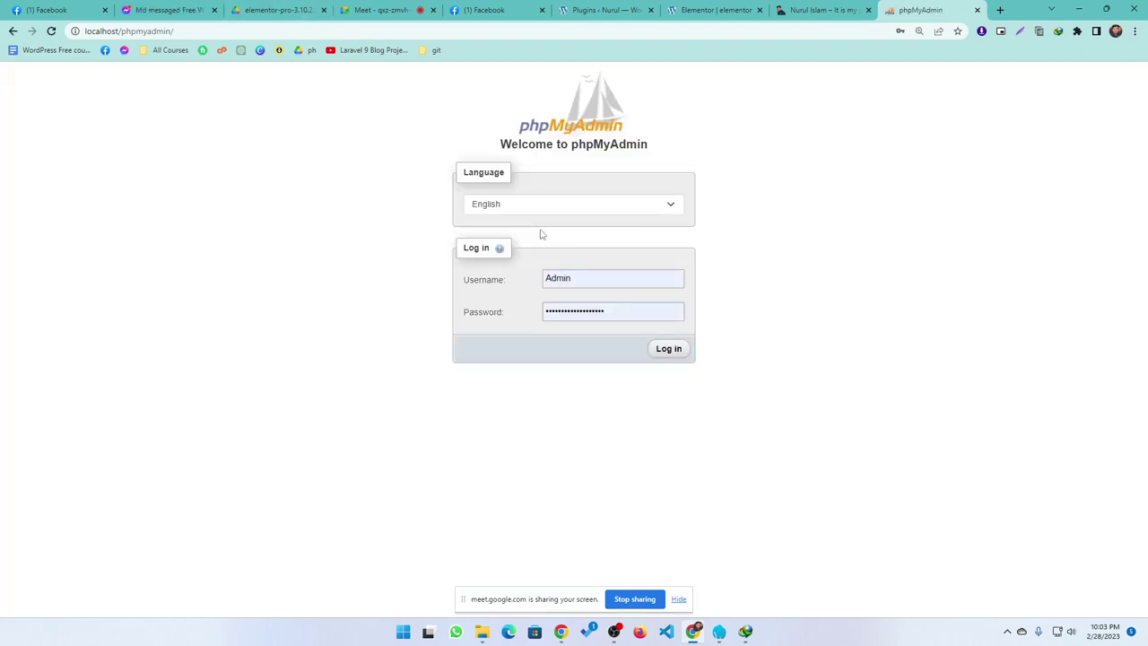
# - Log in to phpMyAdmin as root with the saved password cleared, and open the mywebsite database
pyautogui.hotkey('shift', 'Tab')
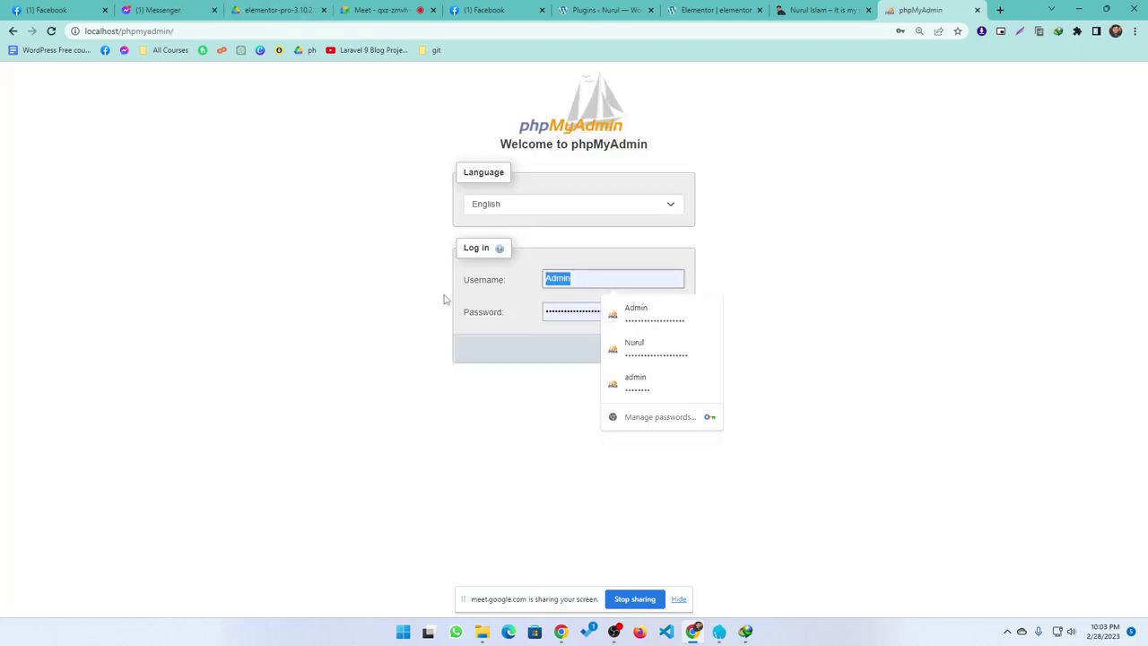
pyautogui.press('BackSpace')
pyautogui.write('r')
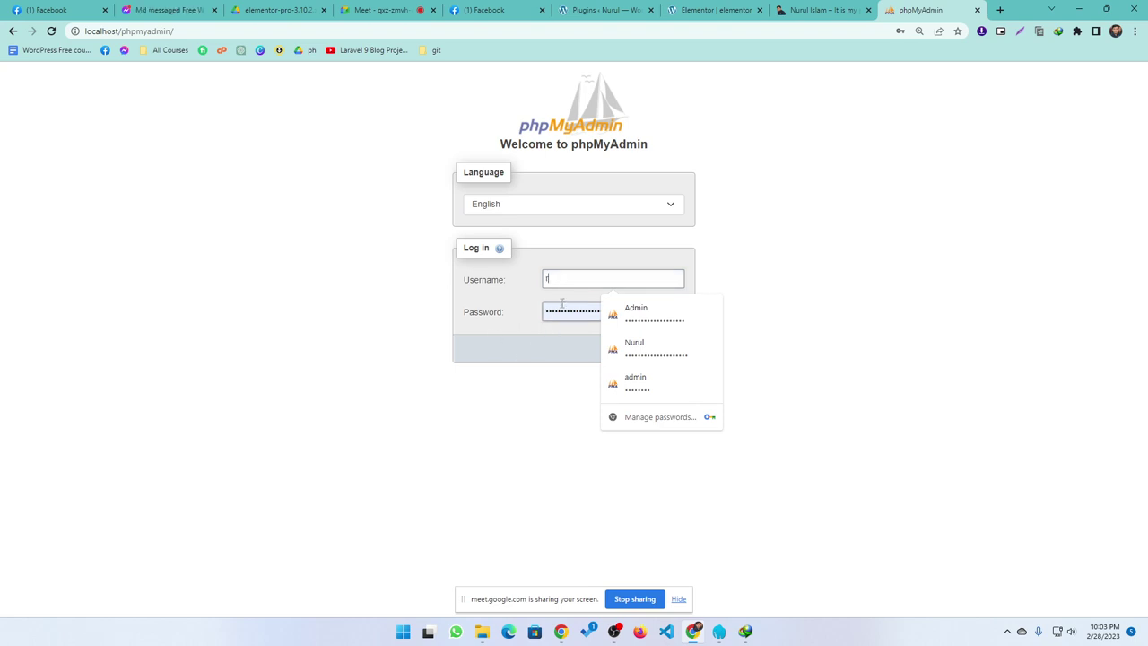
pyautogui.write('oot')
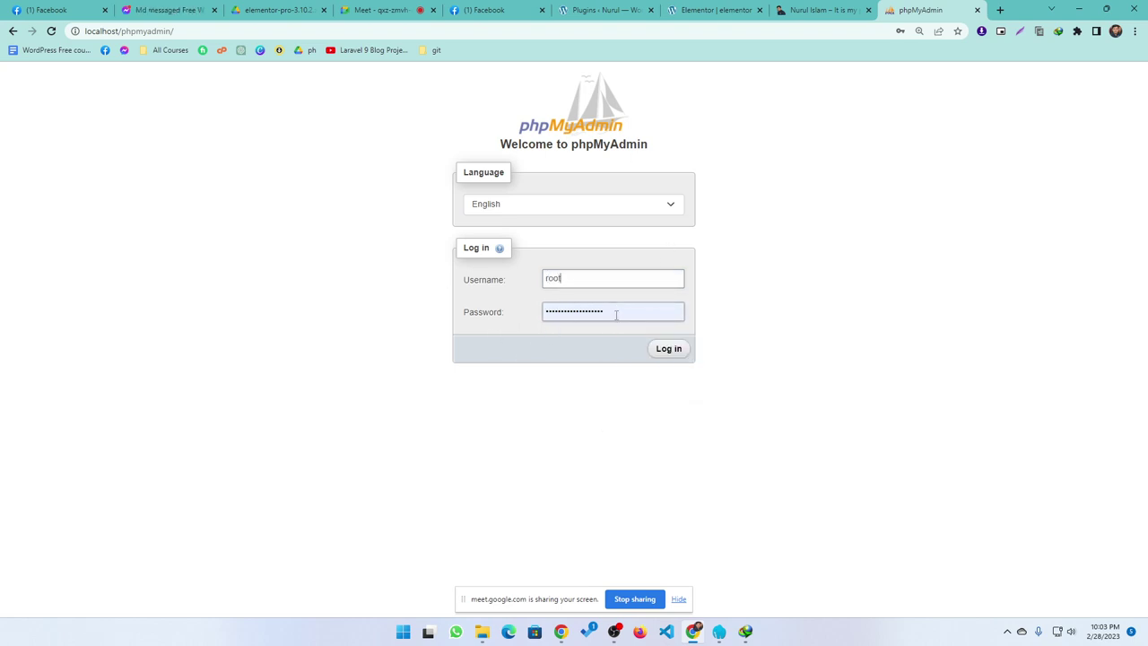
pyautogui.press('Tab')
pyautogui.press('BackSpace')
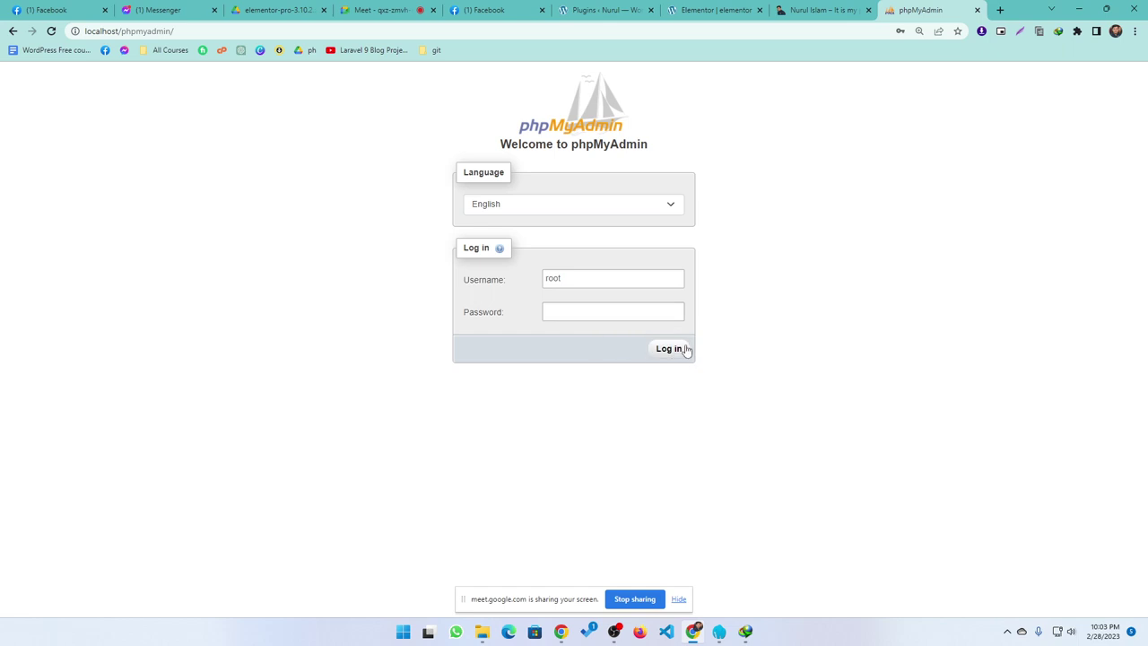
pyautogui.click(686, 349)
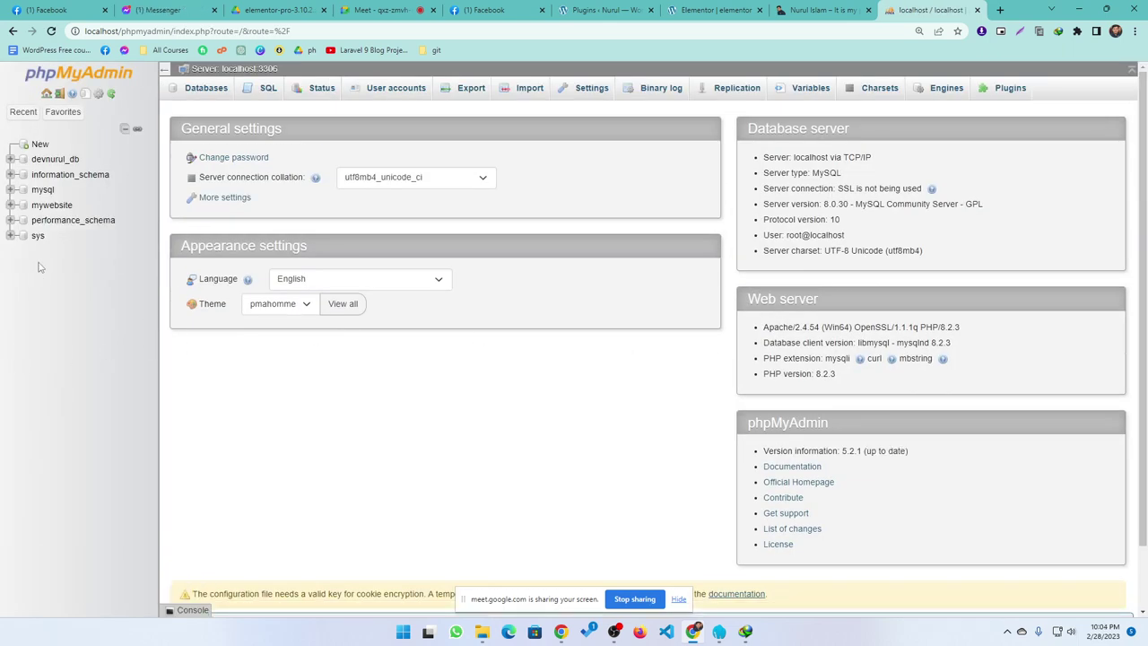
pyautogui.click(40, 206)
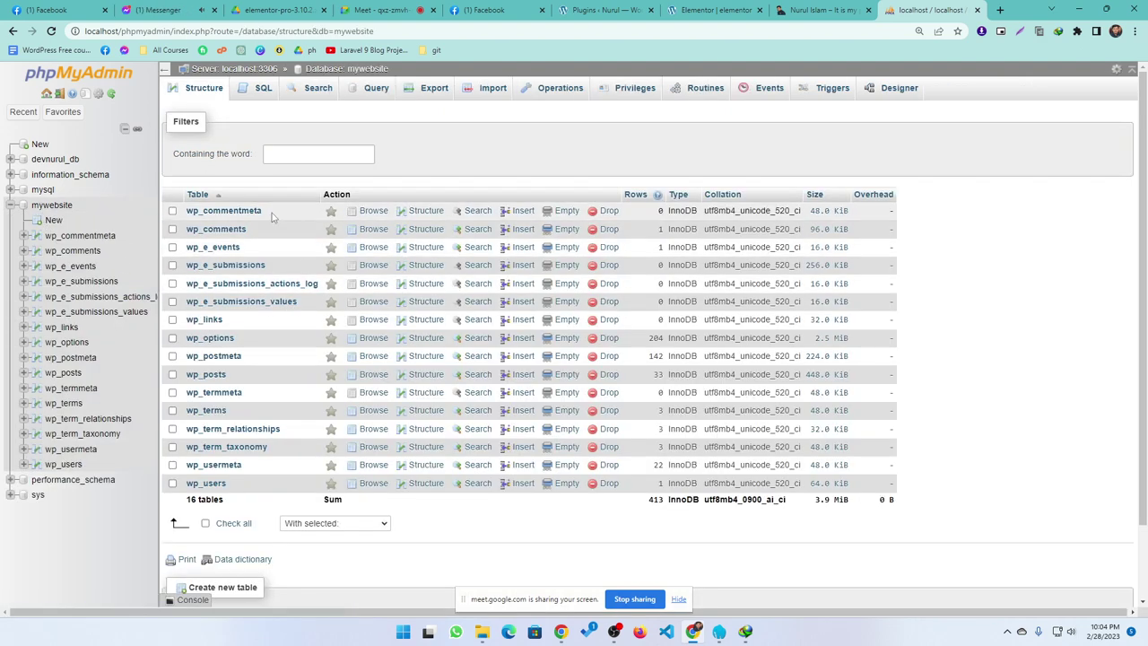
# - Open the WordPress Users list of mywebsite.test and highlight the admin account's e-mail address
pyautogui.click(601, 10)
pyautogui.moveTo(1095, 87)
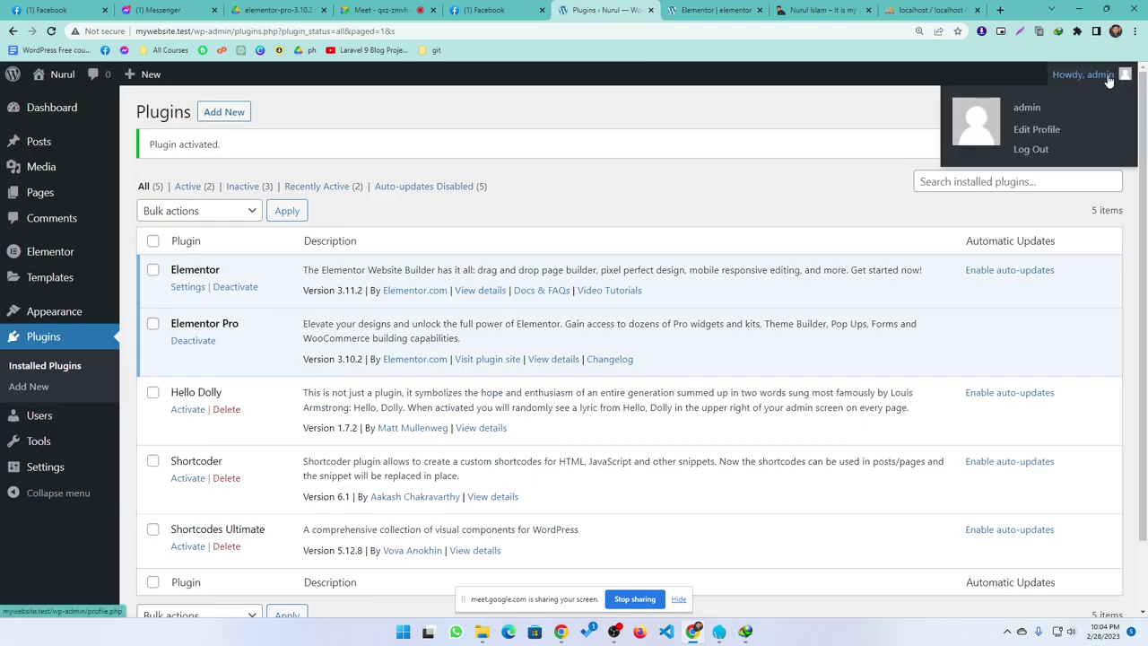
pyautogui.click(38, 417)
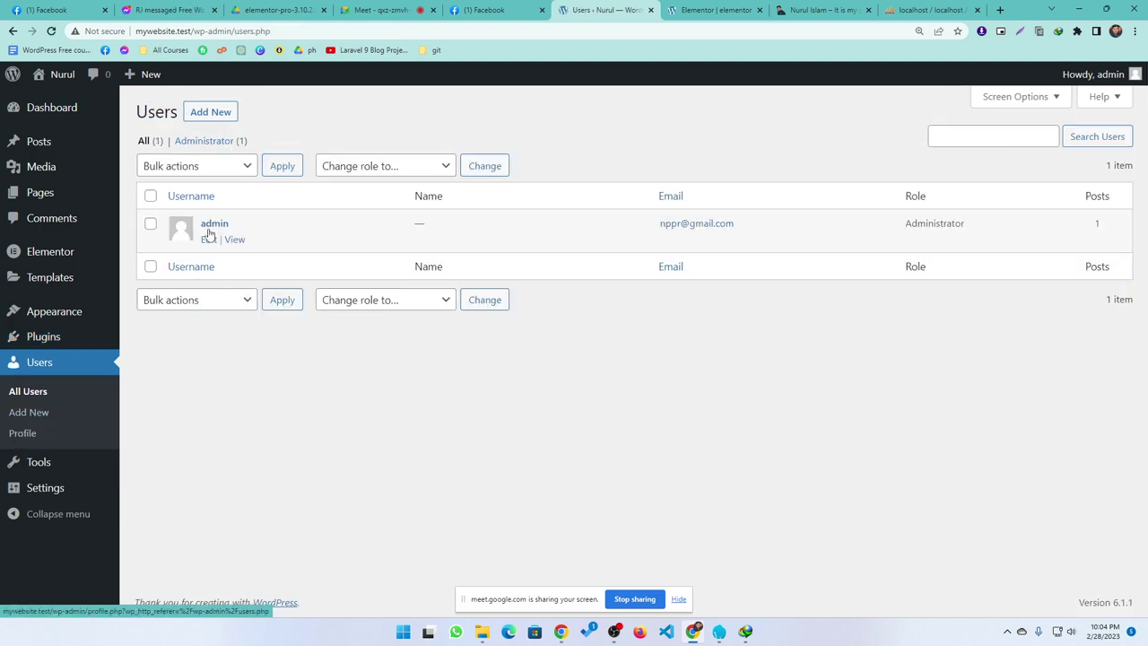
pyautogui.moveTo(656, 226); pyautogui.dragTo(738, 231)
pyautogui.click(912, 398)
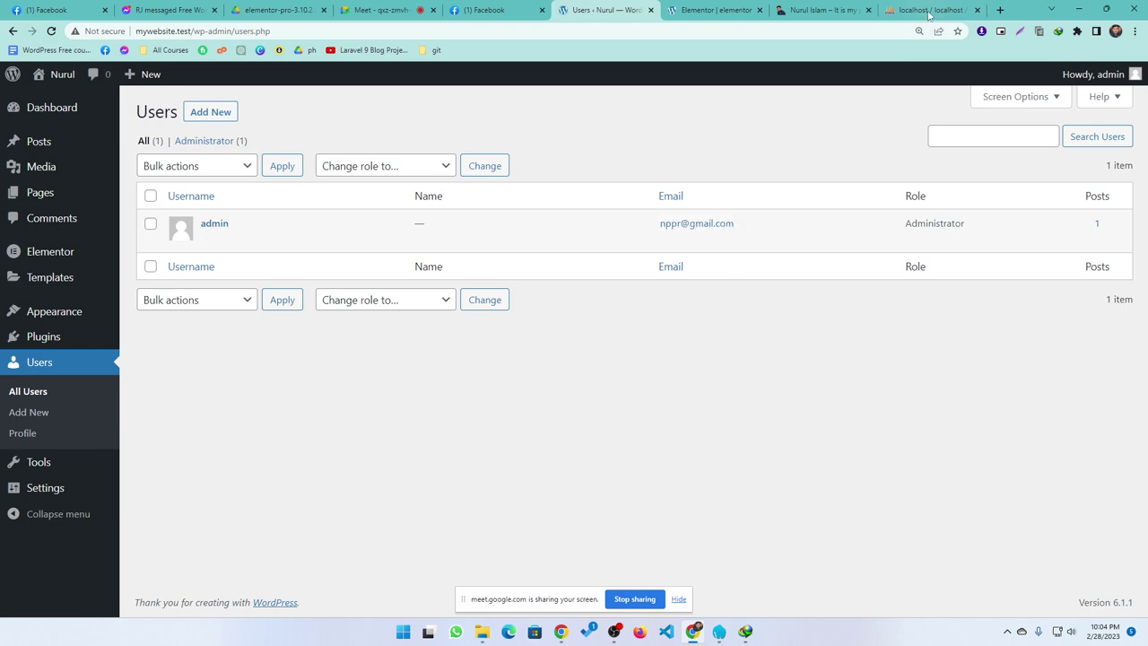
# - Open the wp_users table in phpMyAdmin and highlight the admin row's user_email value
pyautogui.click(929, 11)
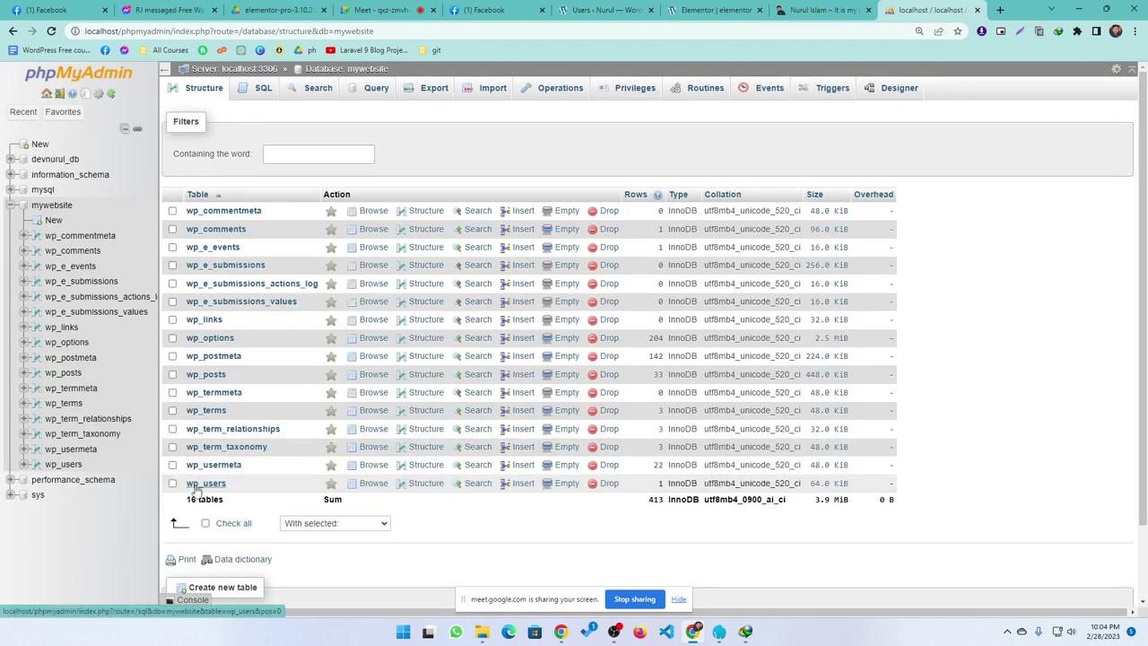
pyautogui.click(196, 488)
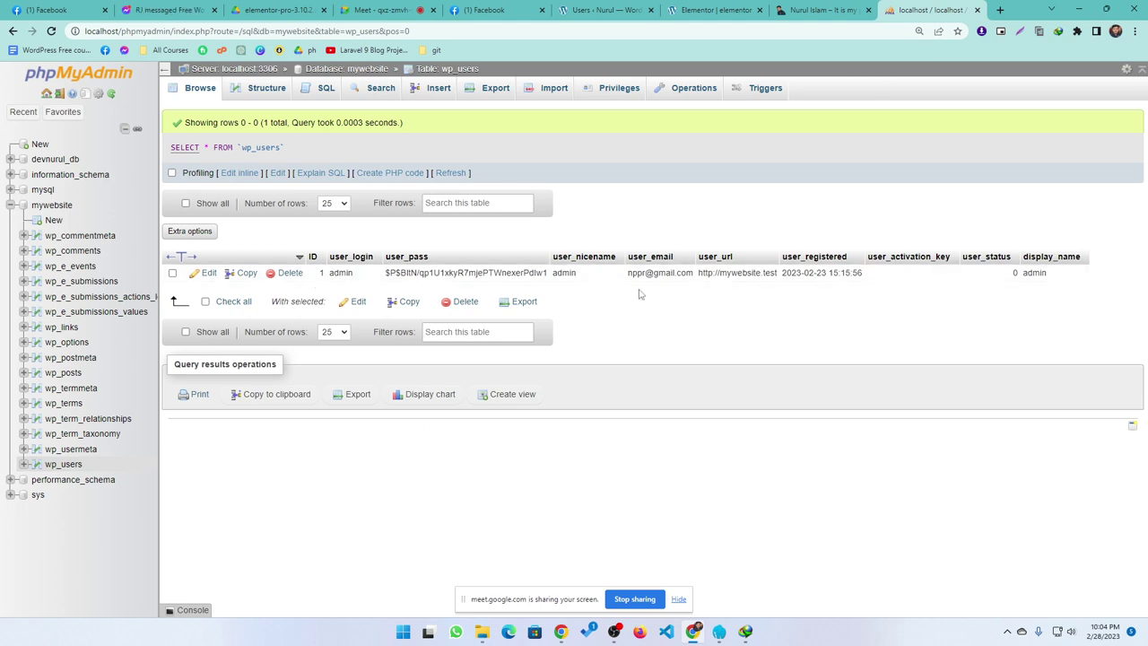
pyautogui.moveTo(642, 272); pyautogui.dragTo(699, 269)
pyautogui.click(598, 323)
# - In the Elementor editor, place a Loop Grid widget in the first column of the empty four-column section and delete it again
pyautogui.click(806, 9)
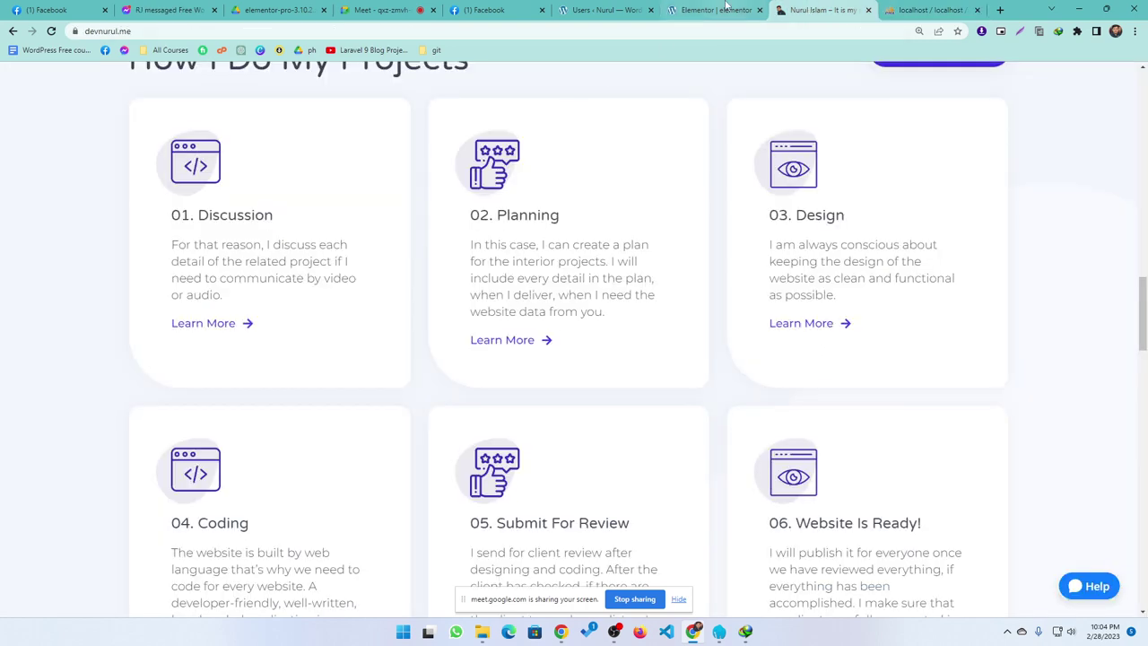
pyautogui.click(722, 9)
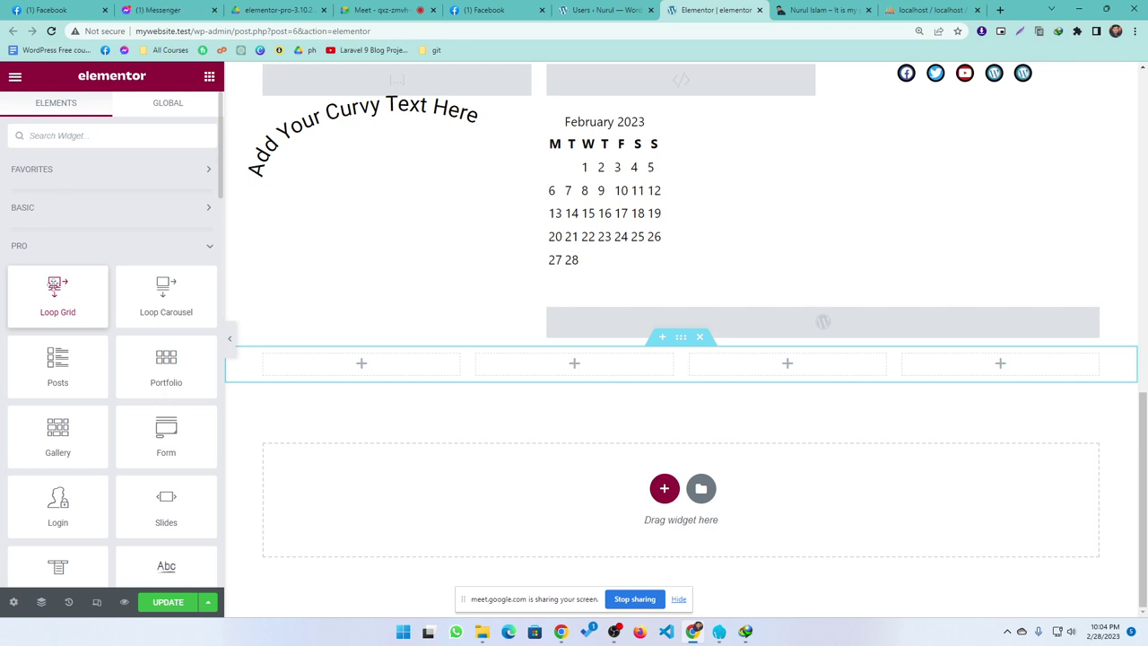
pyautogui.moveTo(54, 286); pyautogui.dragTo(381, 376)
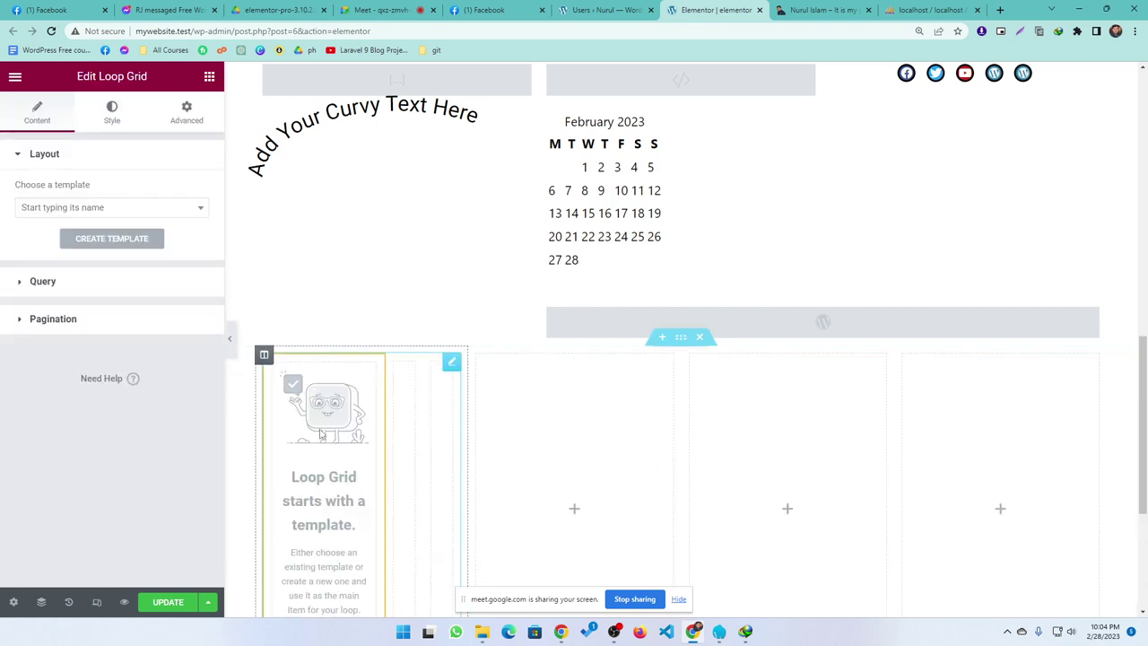
pyautogui.scroll(-2, 369, 494)
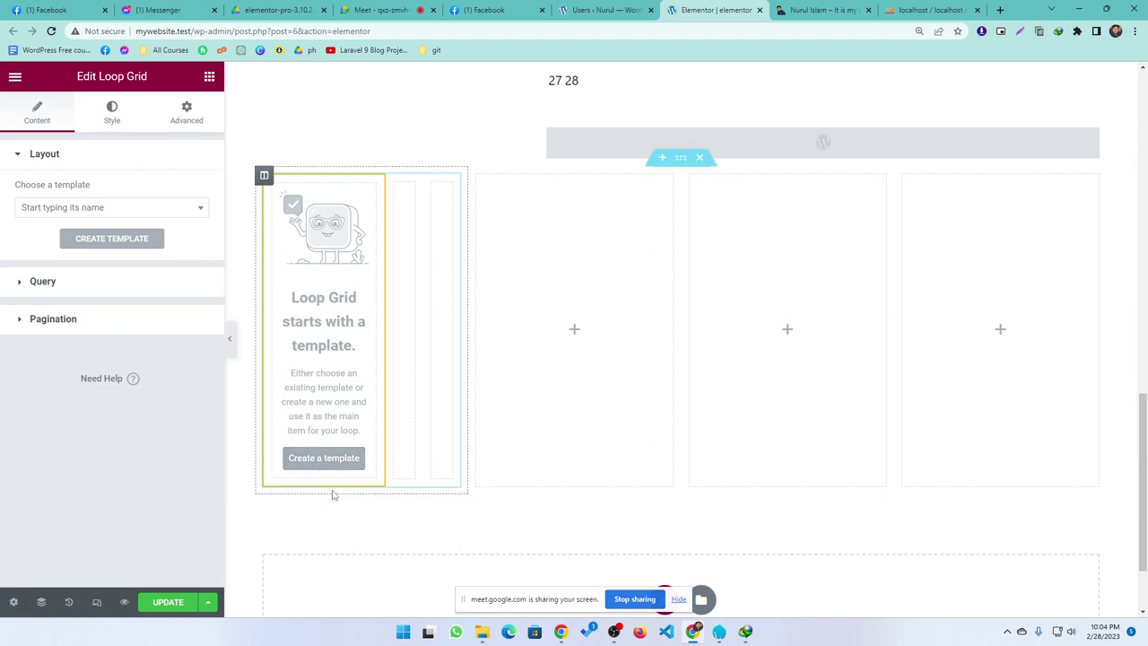
pyautogui.rightClick(342, 289)
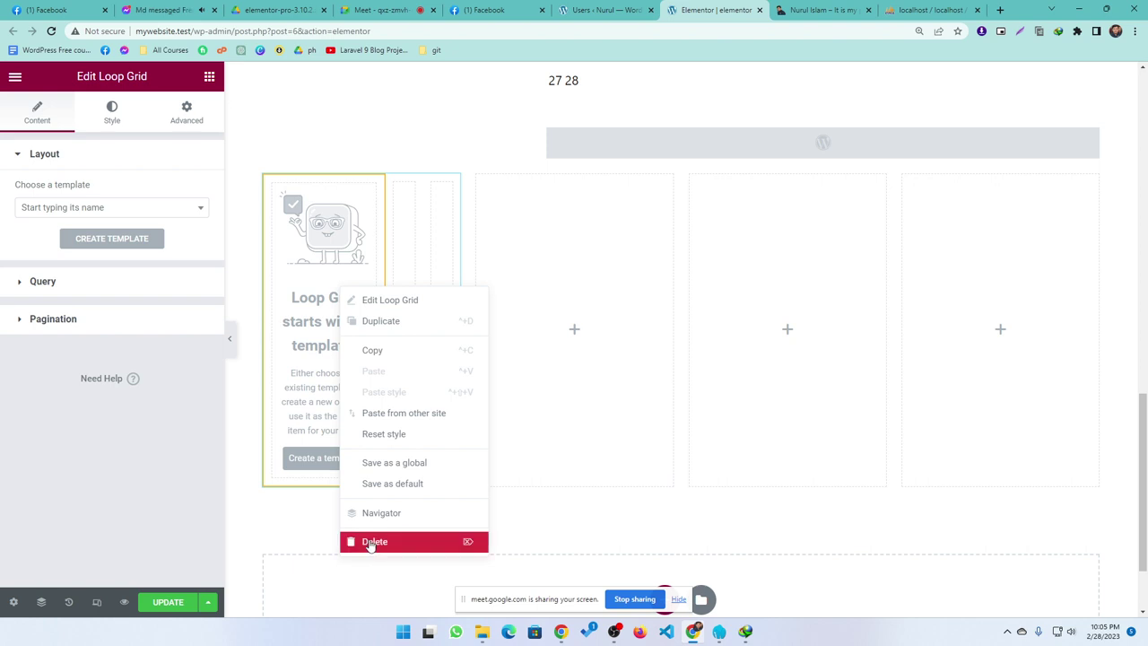
pyautogui.click(374, 541)
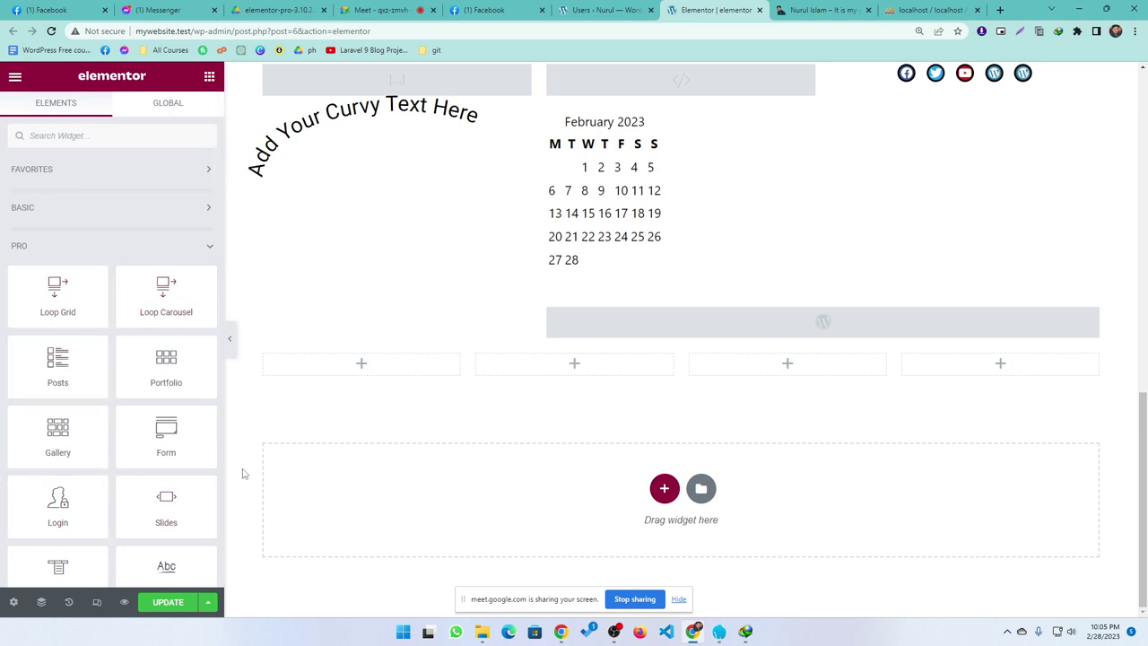
# - Add a single-column section below the four-column section and place a Posts widget in it
pyautogui.moveTo(51, 363); pyautogui.dragTo(74, 376)
pyautogui.click(663, 487)
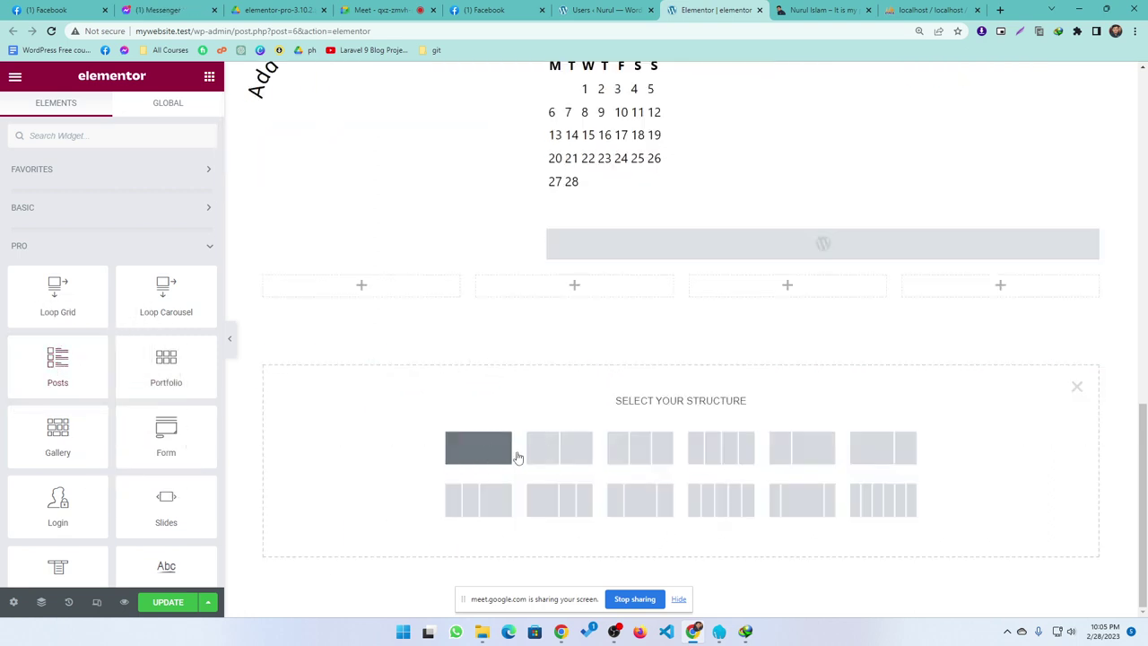
pyautogui.click(475, 447)
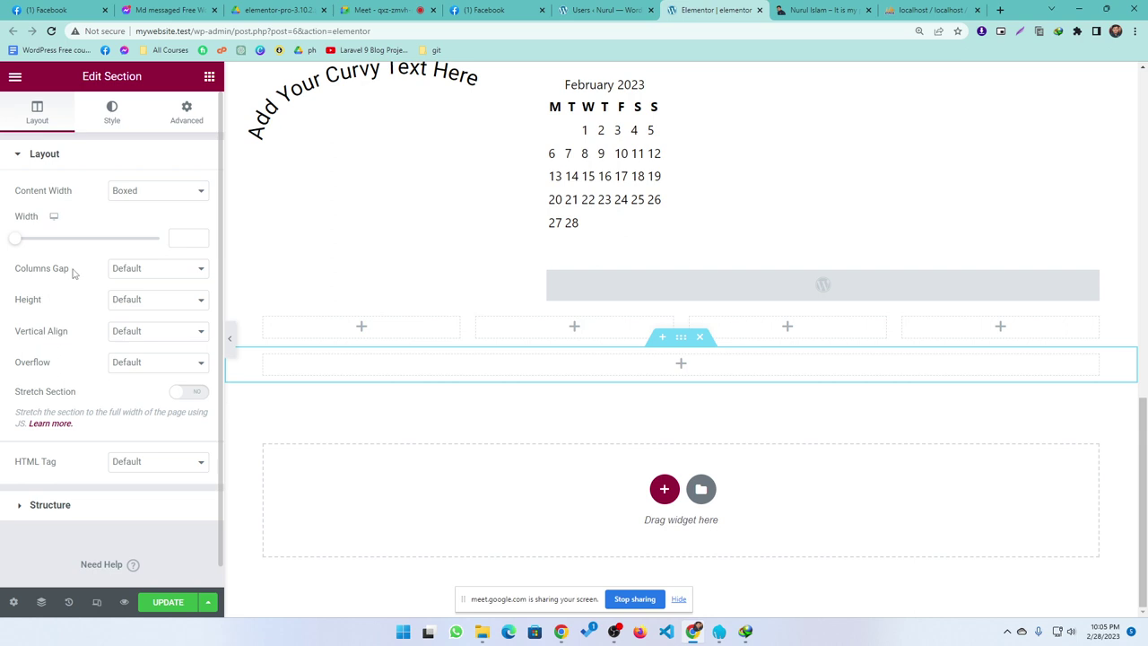
pyautogui.click(209, 76)
pyautogui.moveTo(57, 368); pyautogui.dragTo(546, 368)
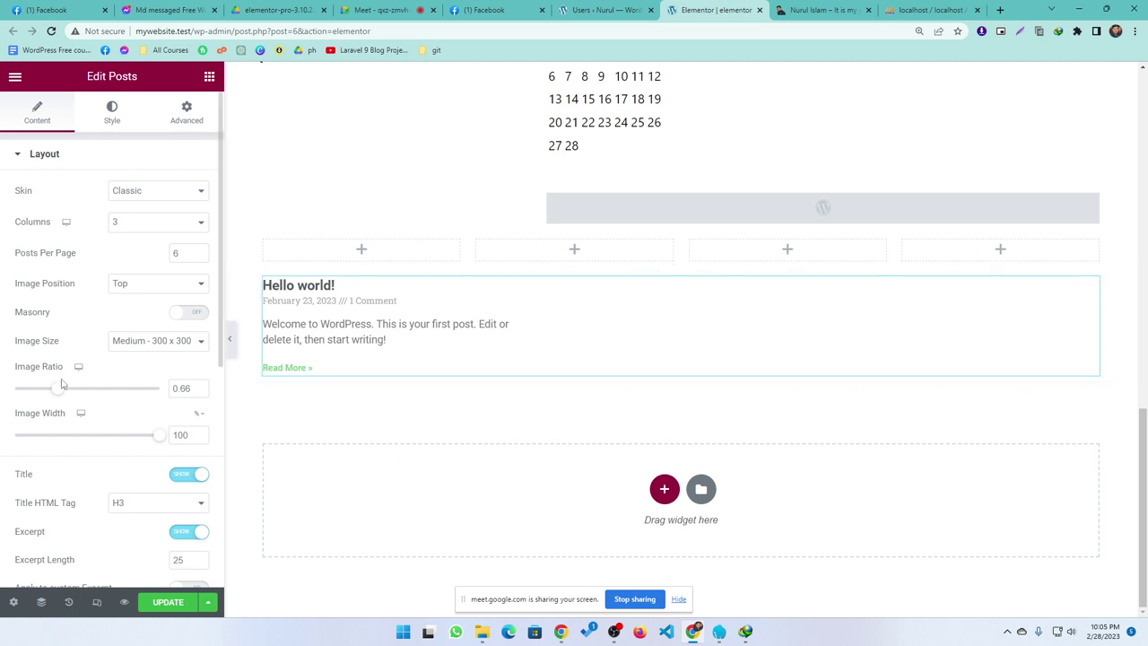
# - Create a new post in the WordPress dashboard with the title "sgggdsg"
pyautogui.click(599, 10)
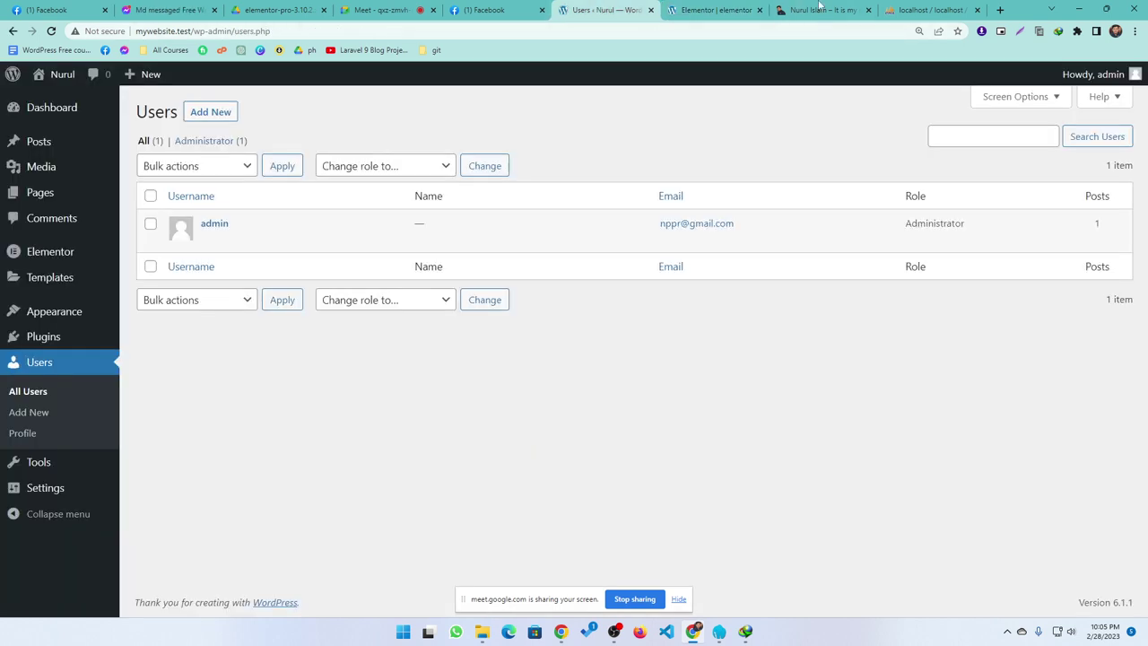
pyautogui.click(46, 148)
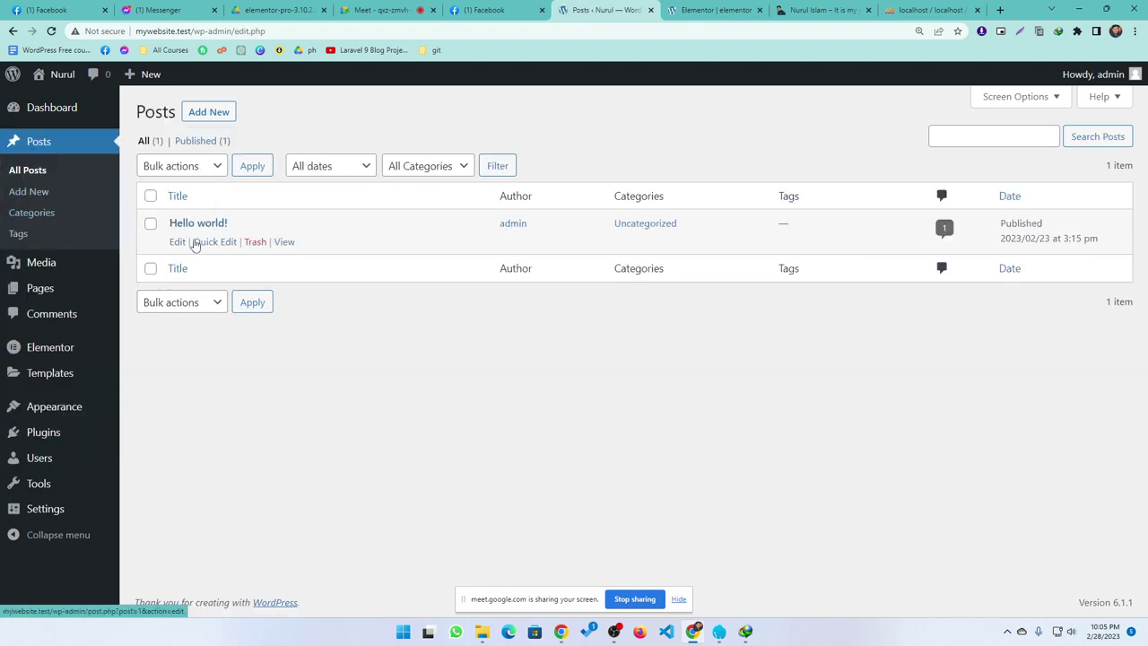
pyautogui.click(226, 113)
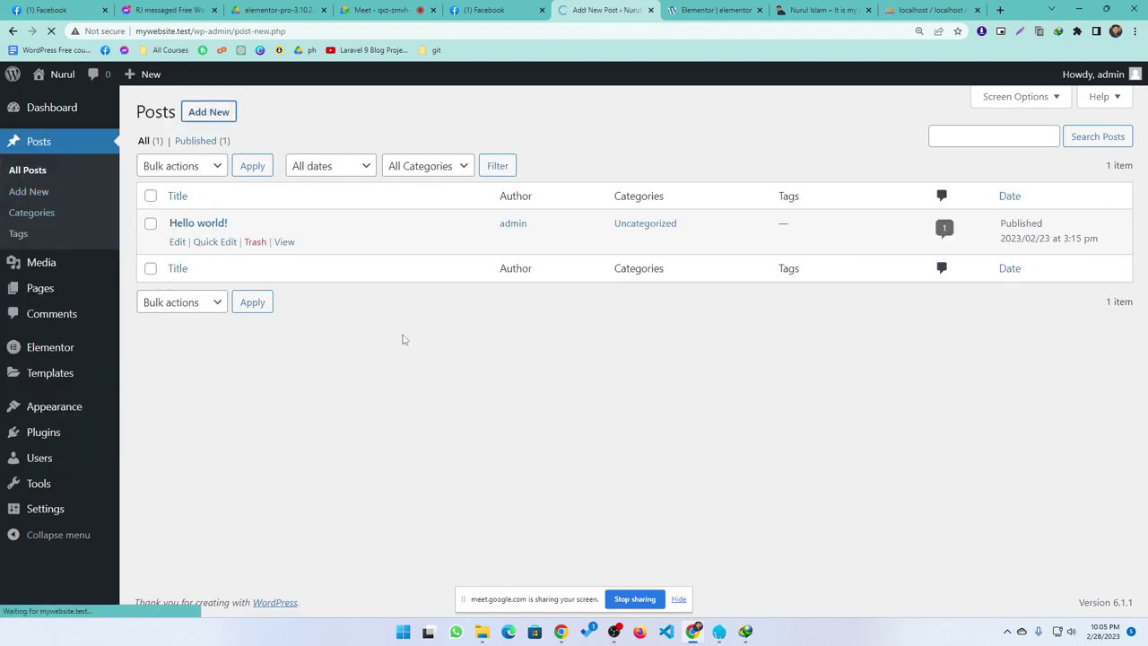
pyautogui.write('sgggds')
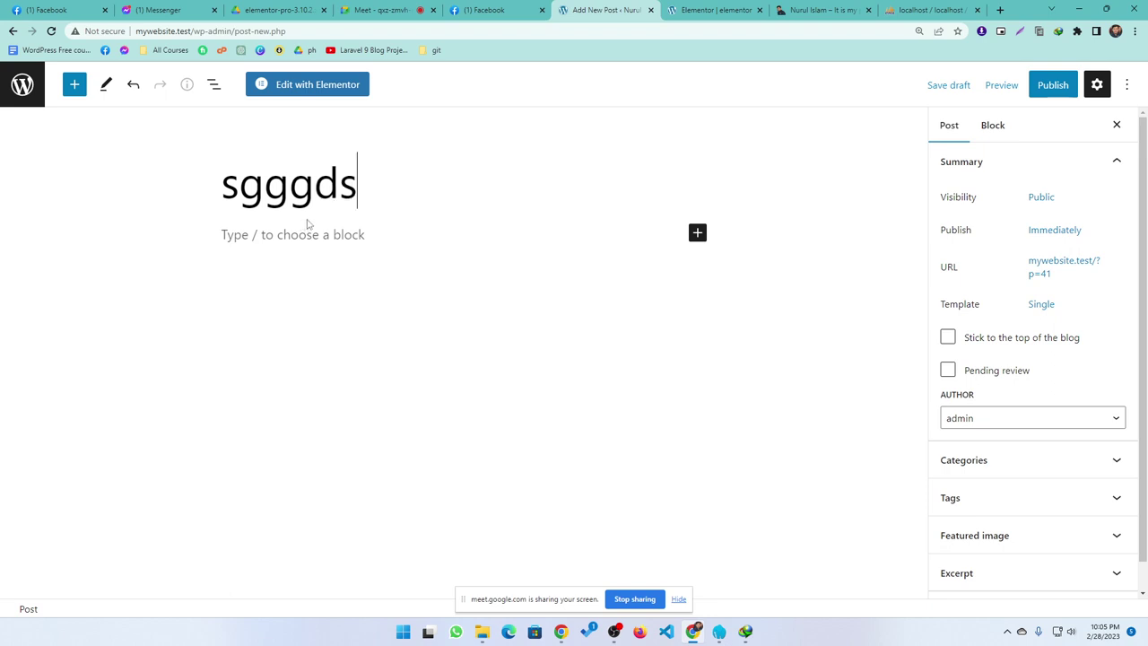
pyautogui.write('g')
# - Add a paragraph of filler text beginning "agagarggg" below the post title
pyautogui.click(698, 233)
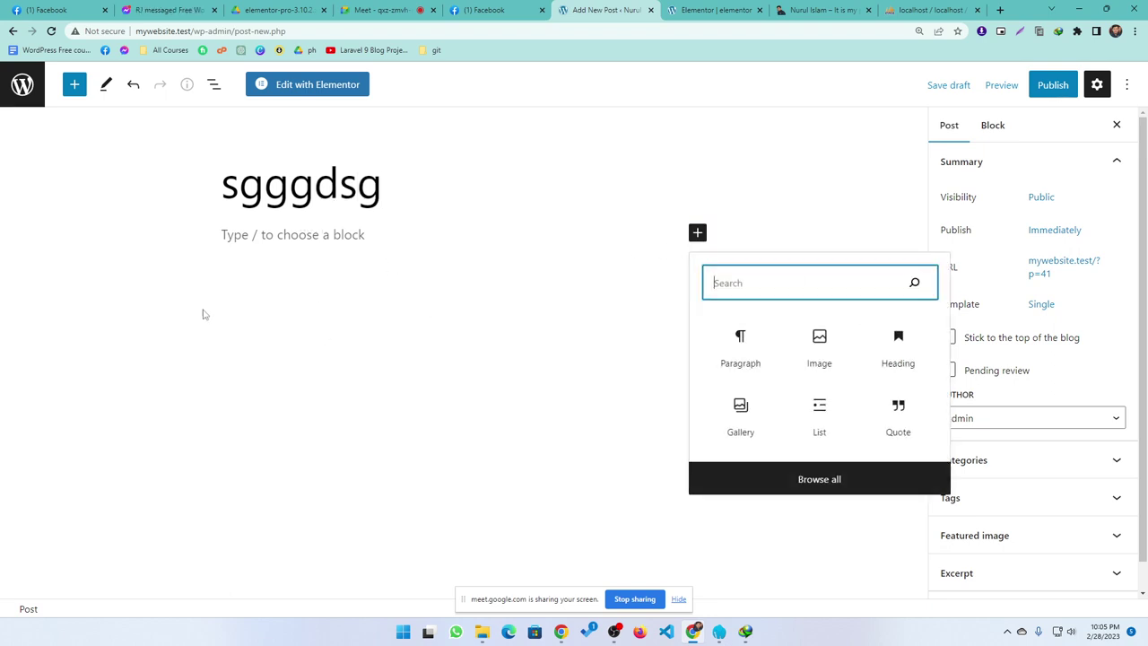
pyautogui.click(322, 254)
pyautogui.click(302, 235)
pyautogui.write('agag')
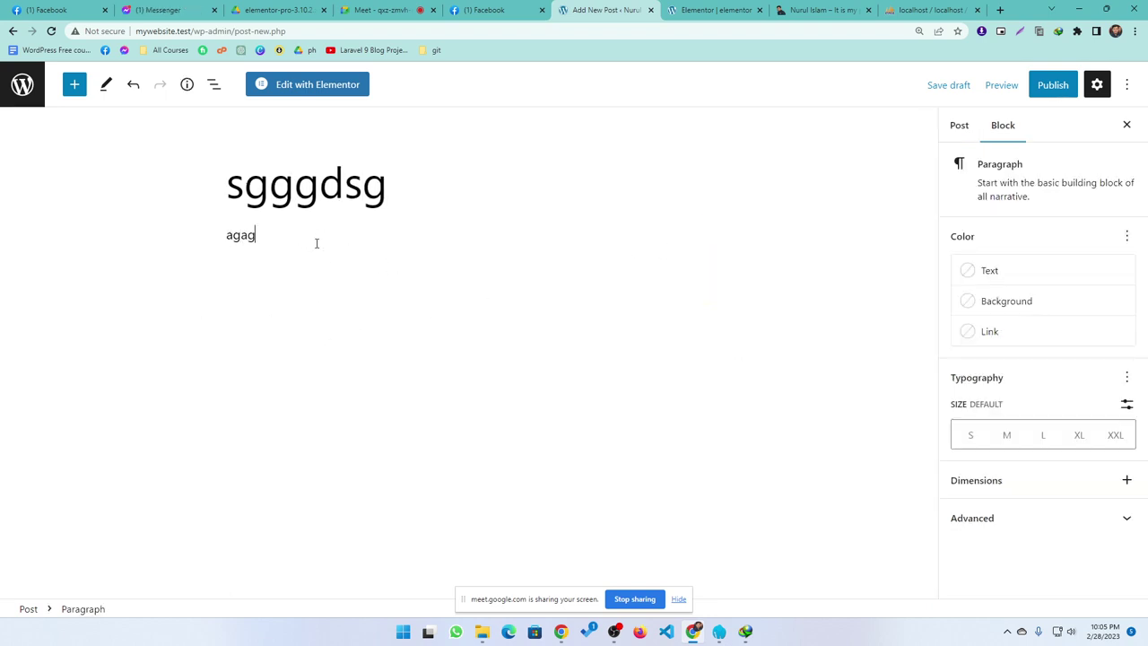
pyautogui.write('arggggggggggggggggggg')
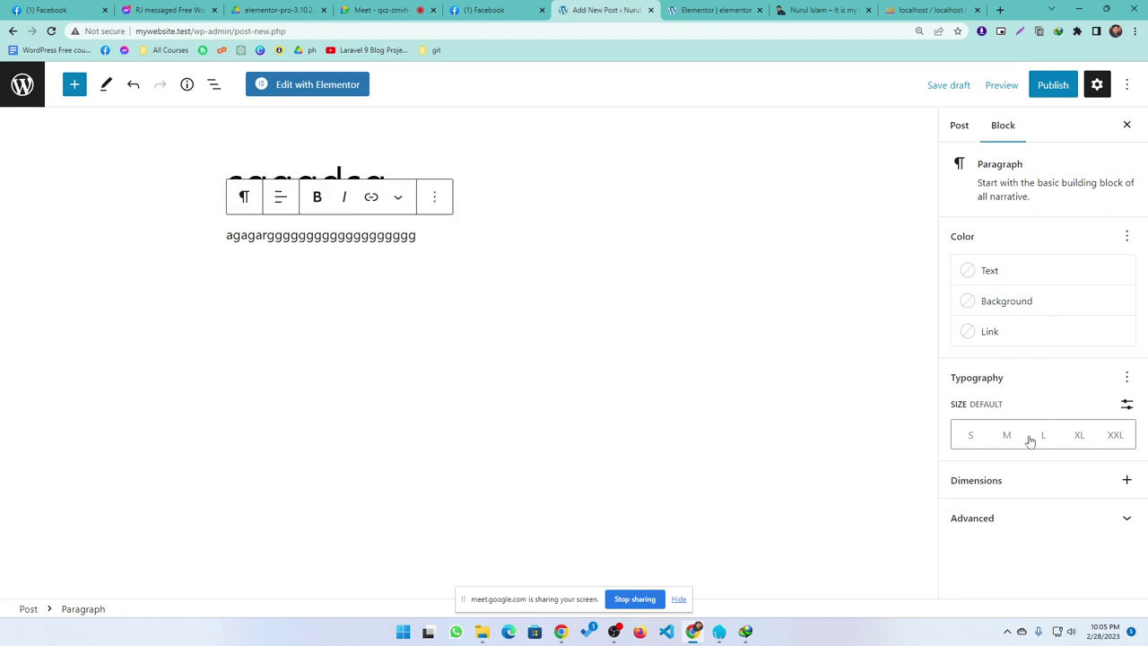
# - Expand the paragraph block's Advanced settings and look over the block options
pyautogui.click(981, 518)
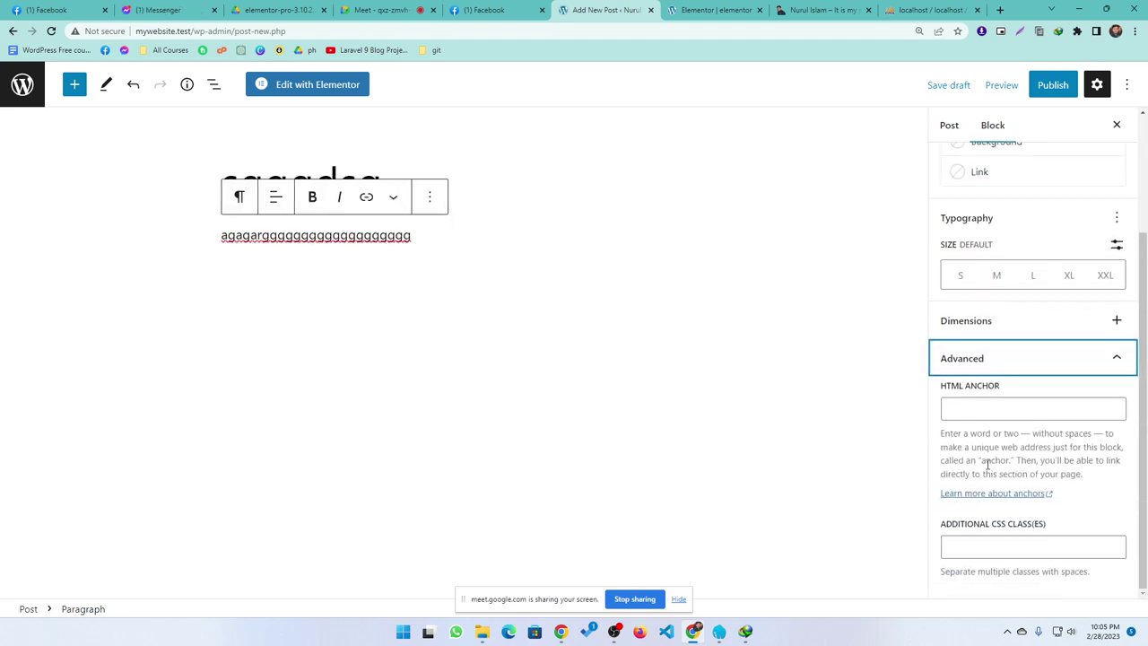
pyautogui.scroll(3, 986, 421)
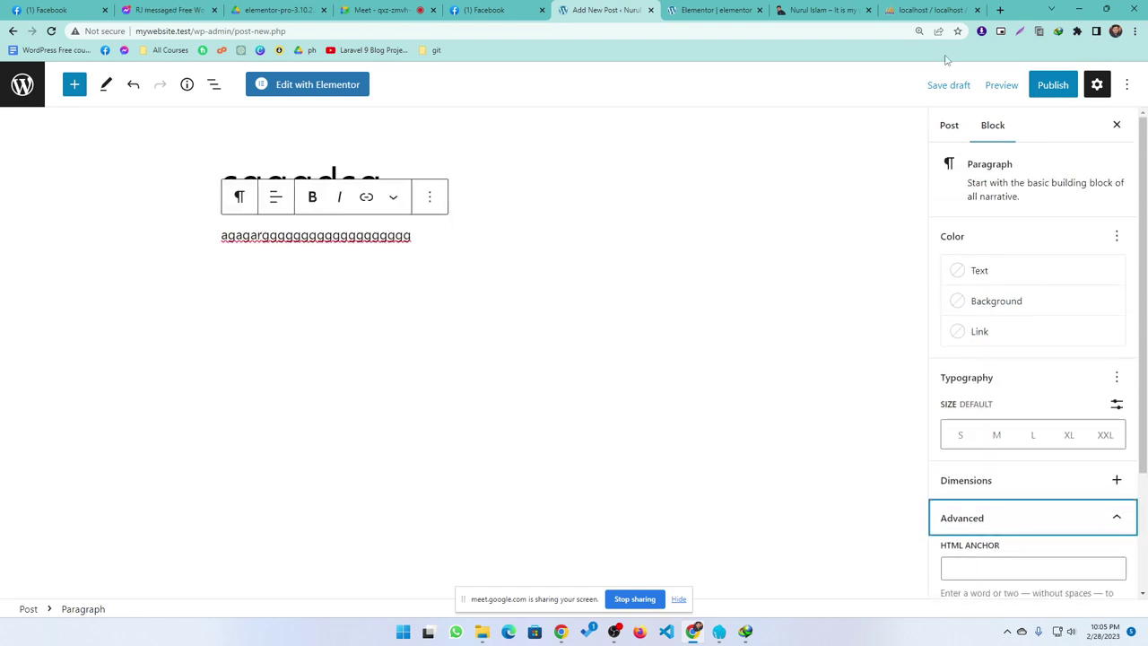
# - Upload Screenshot_14.png from the Lightshot folder and set it as the post's featured image
pyautogui.click(950, 132)
pyautogui.scroll(-2, 1025, 461)
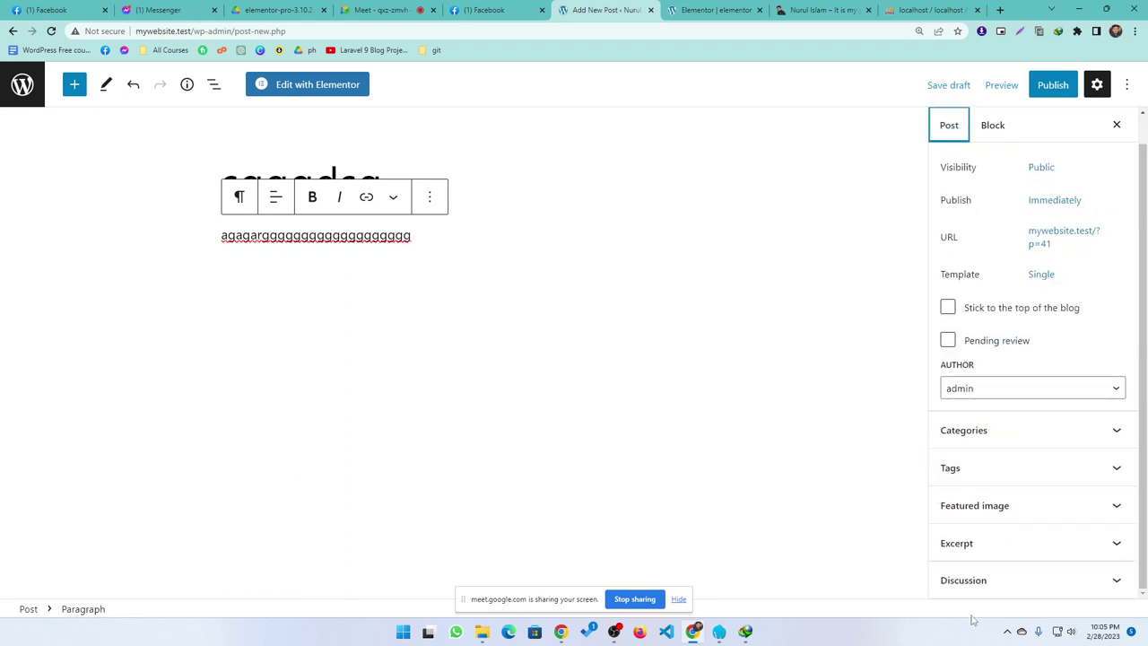
pyautogui.click(993, 505)
pyautogui.click(1004, 545)
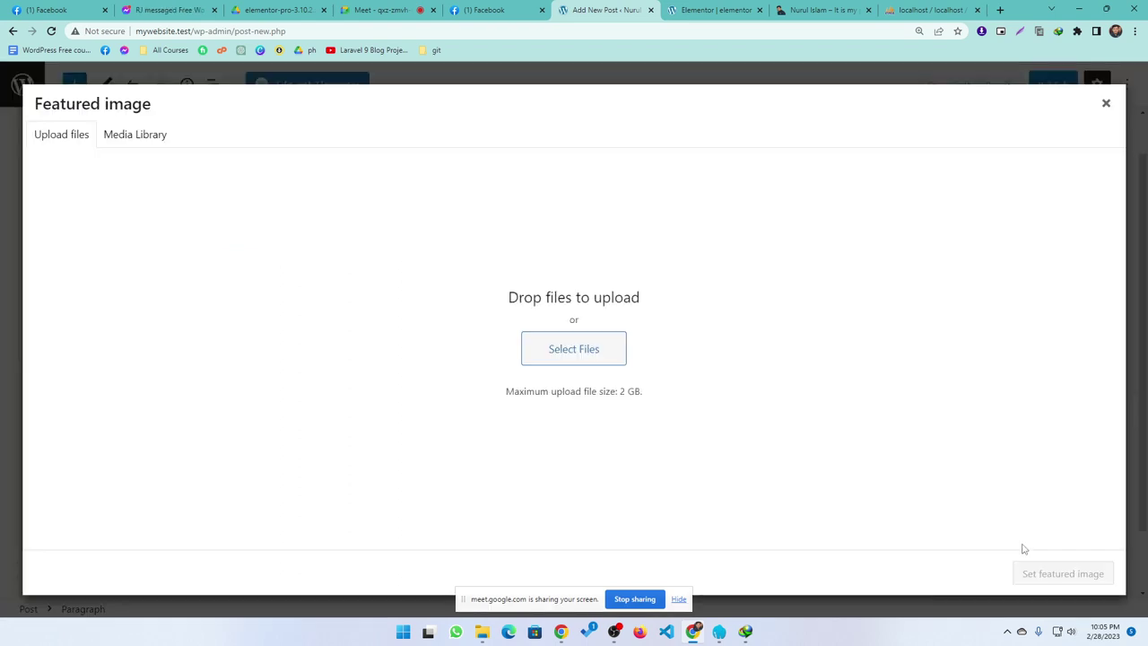
pyautogui.click(533, 356)
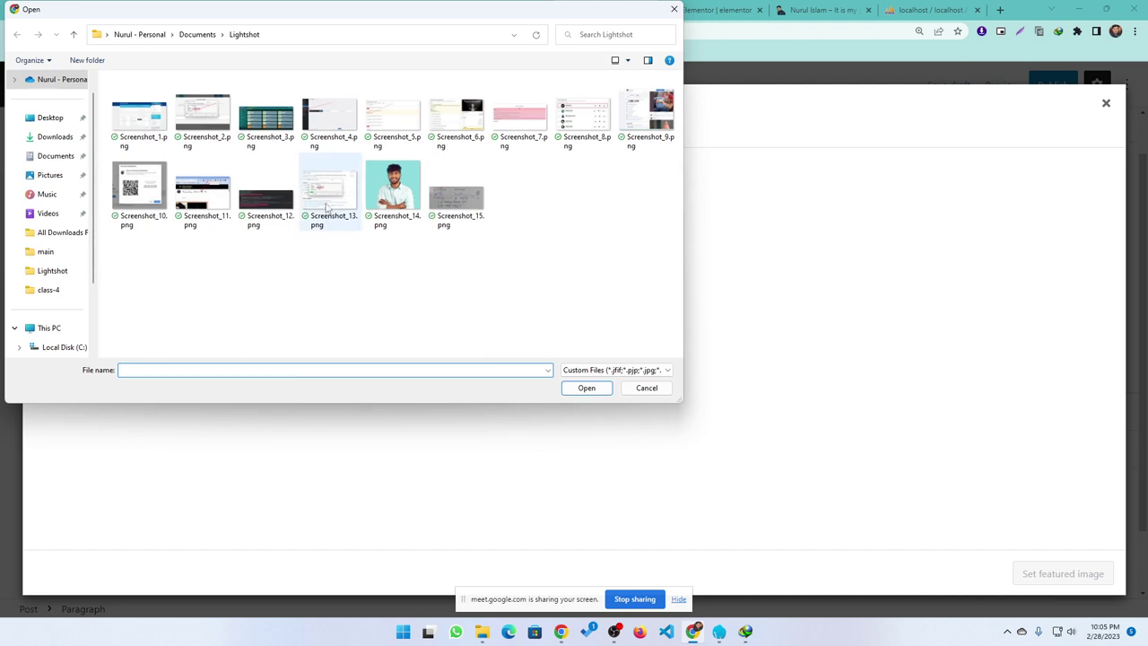
pyautogui.click(390, 182)
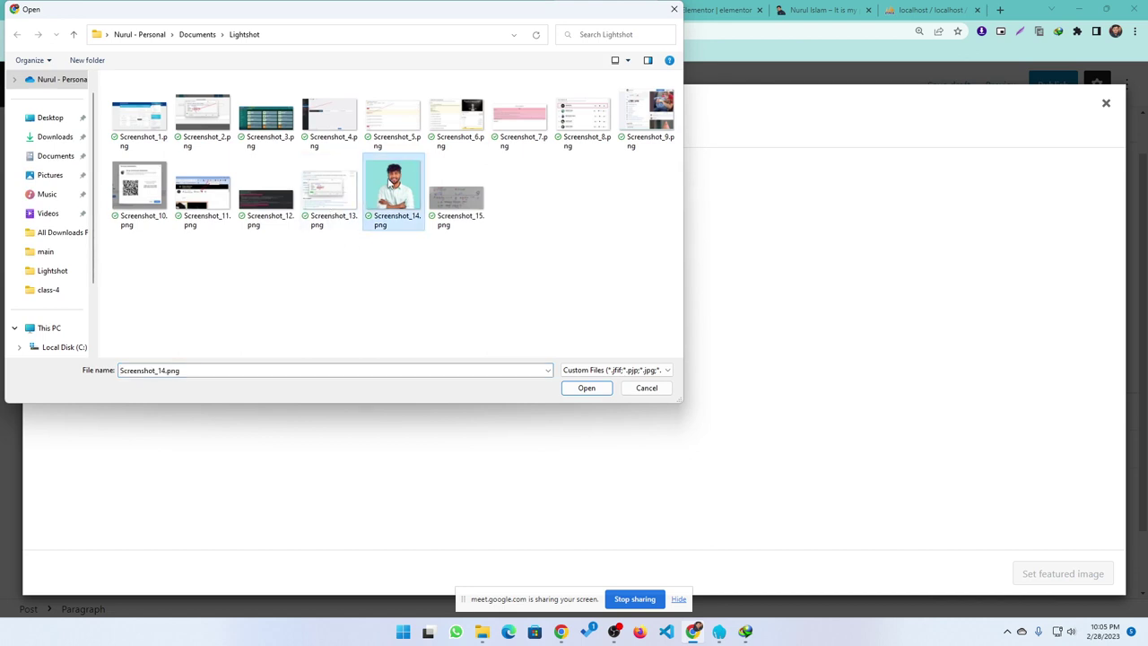
pyautogui.click(585, 389)
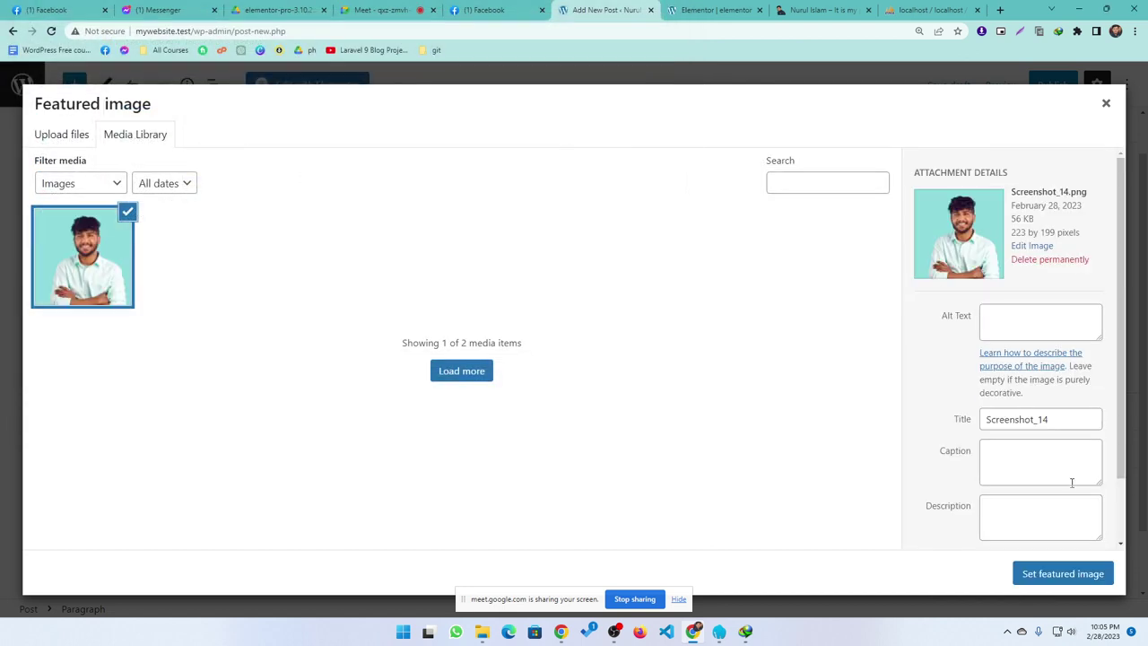
pyautogui.click(1056, 578)
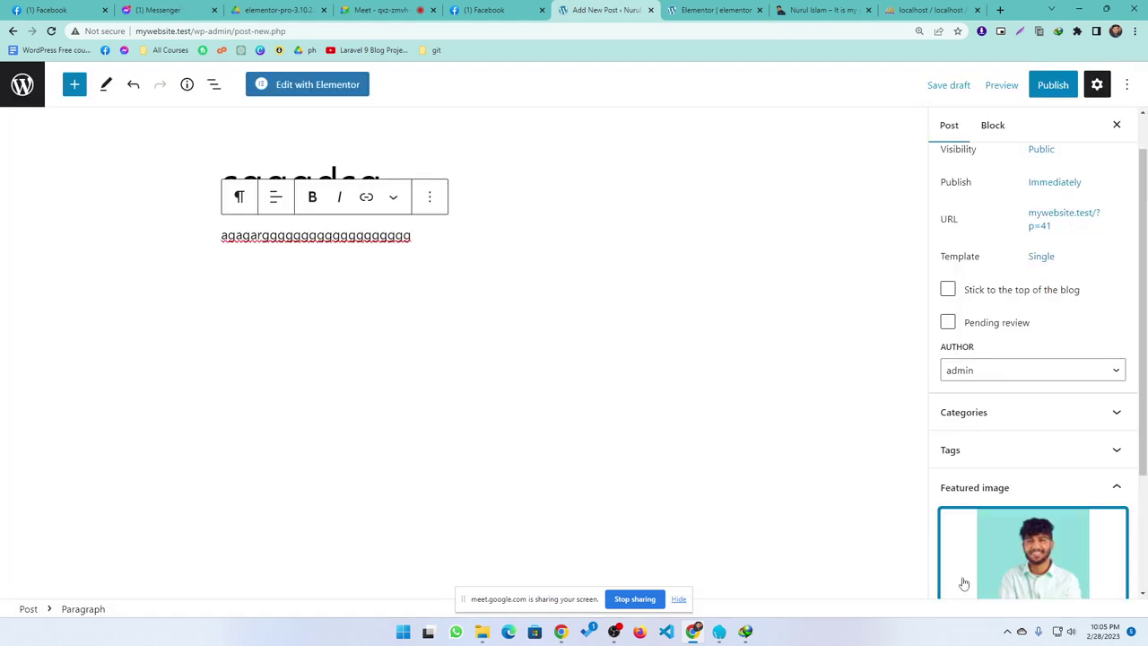
# - Publish the post and reload the Elementor editor to check the Posts widget near the end of the page
pyautogui.click(1051, 87)
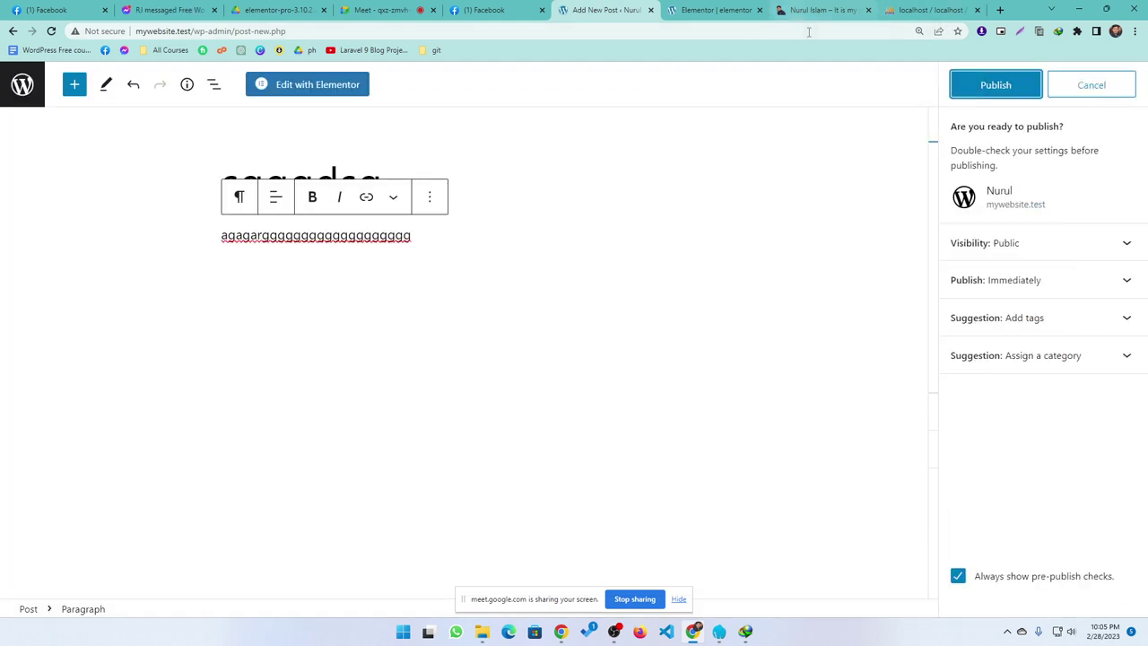
pyautogui.click(989, 84)
pyautogui.click(711, 10)
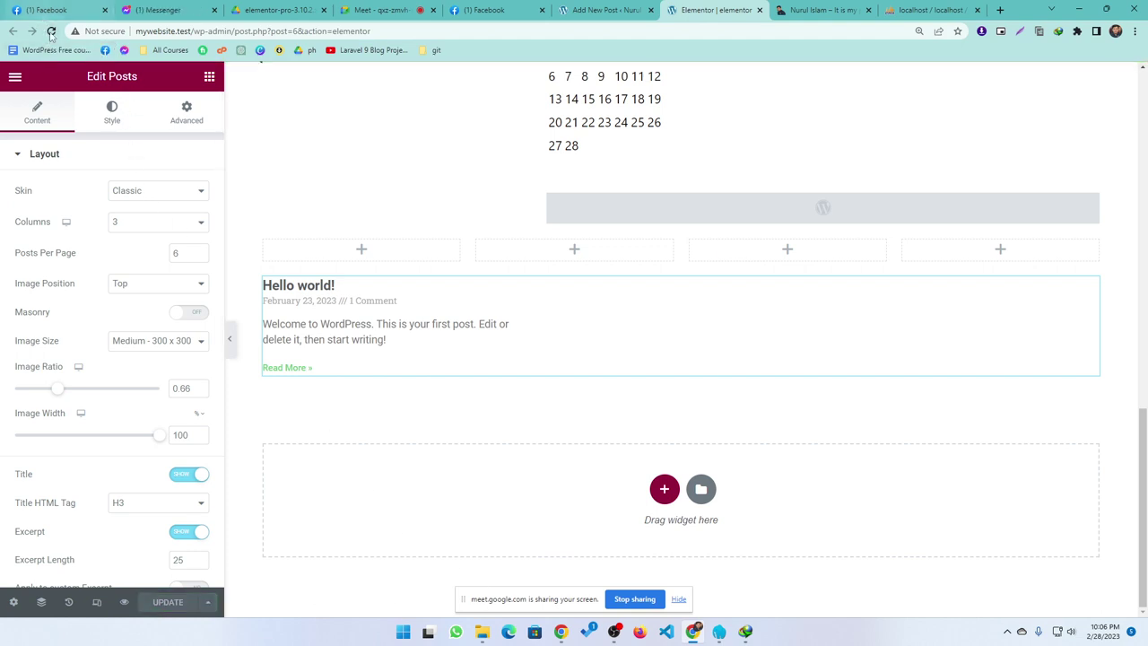
pyautogui.click(52, 32)
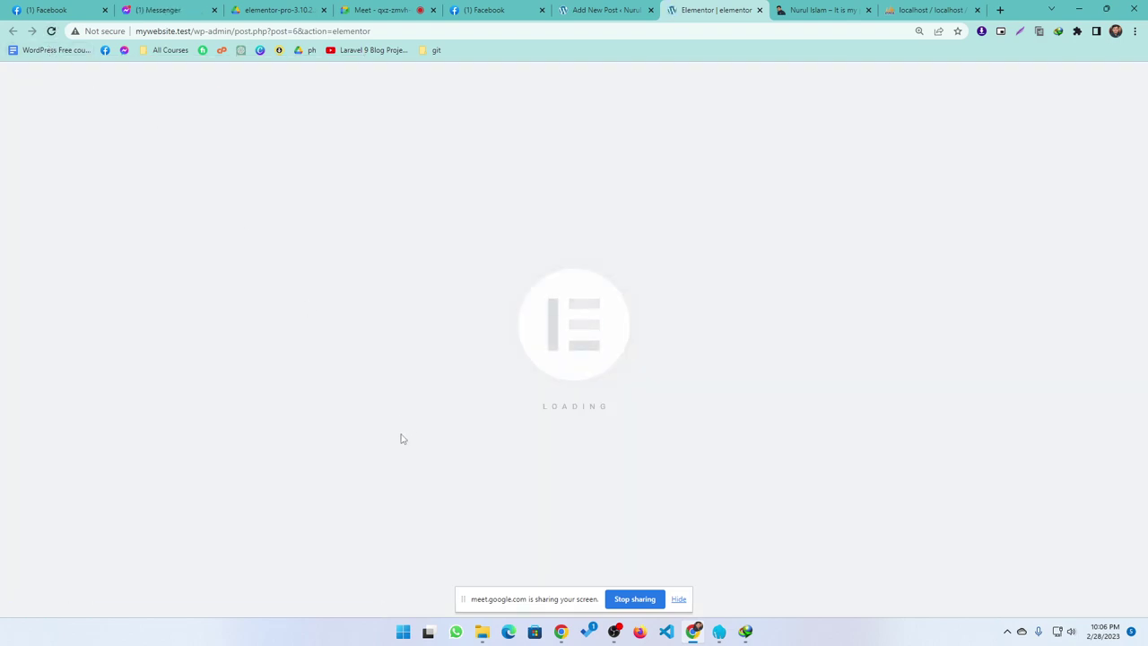
pyautogui.scroll(-3, 514, 485)
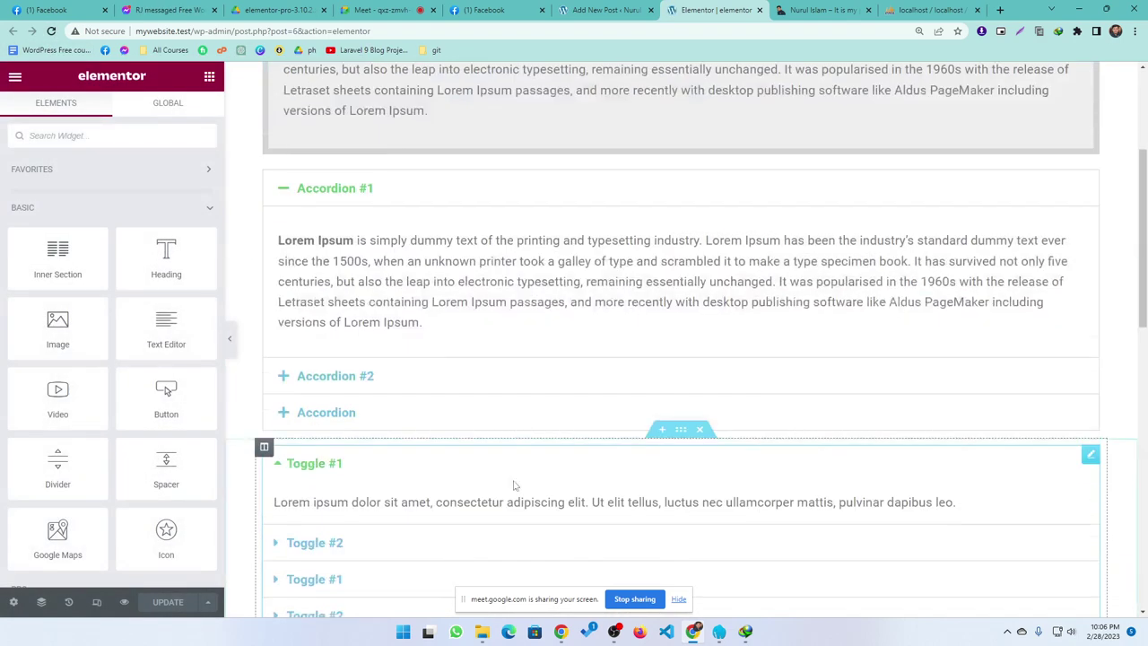
pyautogui.scroll(-10, 514, 485)
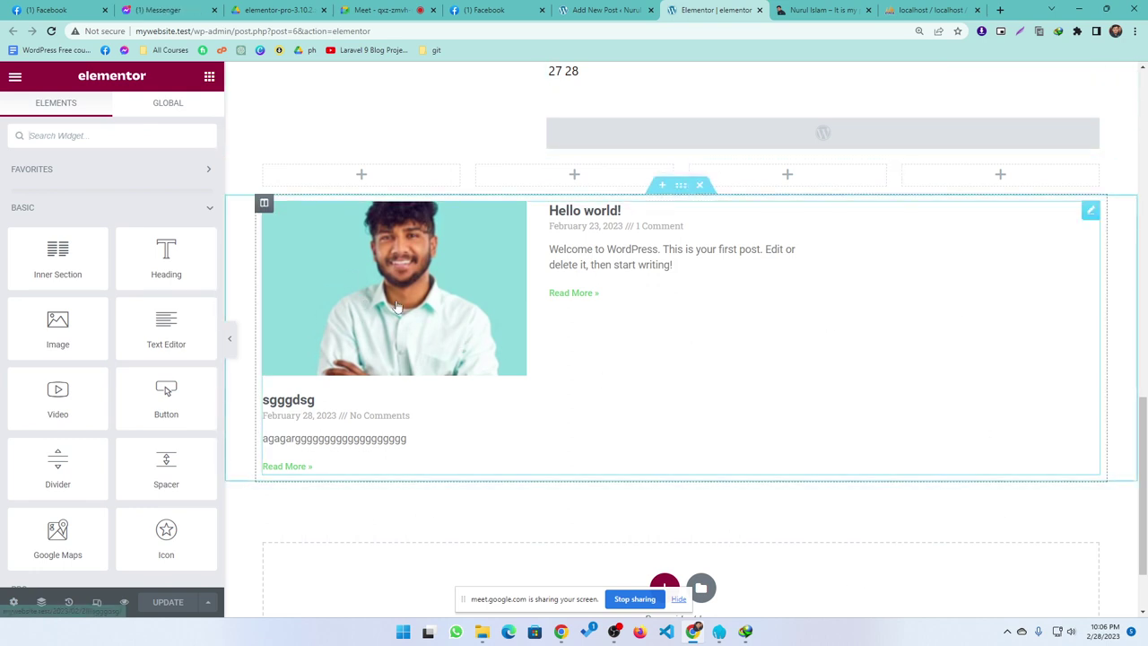
# - Check the course group chat in Messenger and open the Posts widget's settings in the Elementor editor
pyautogui.click(164, 9)
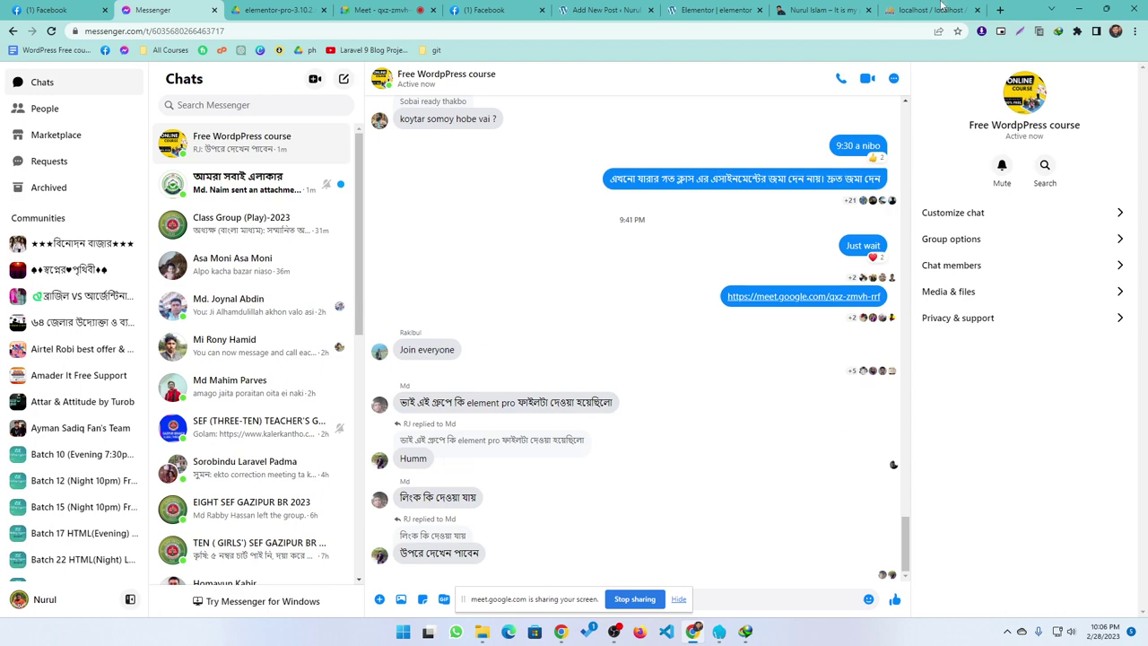
pyautogui.click(834, 10)
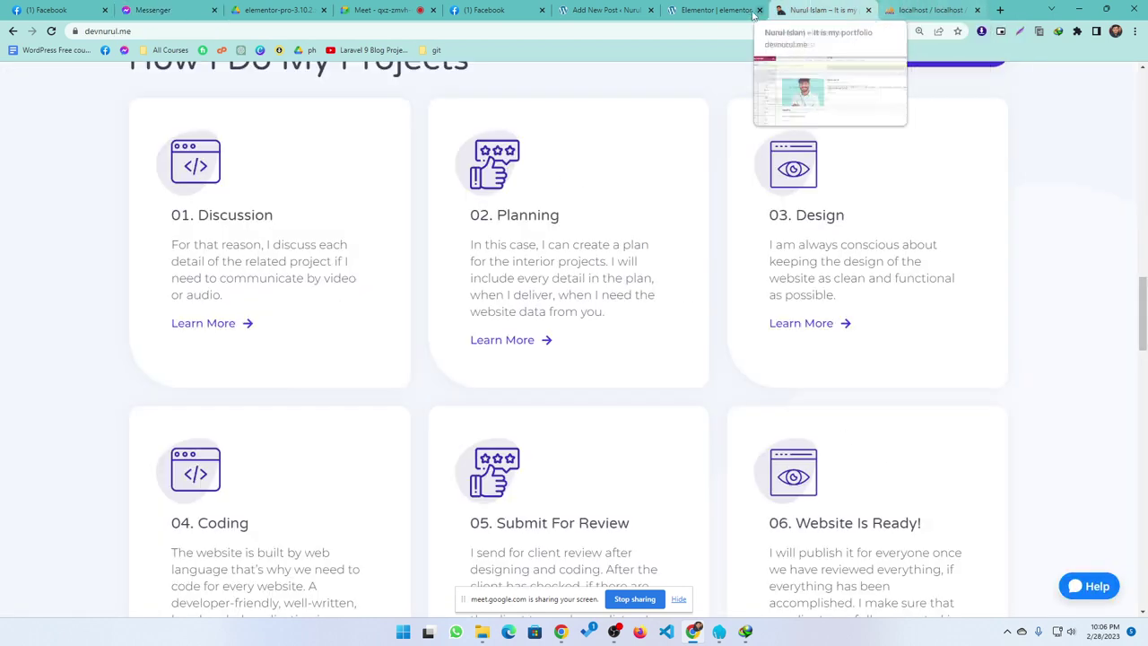
pyautogui.click(718, 10)
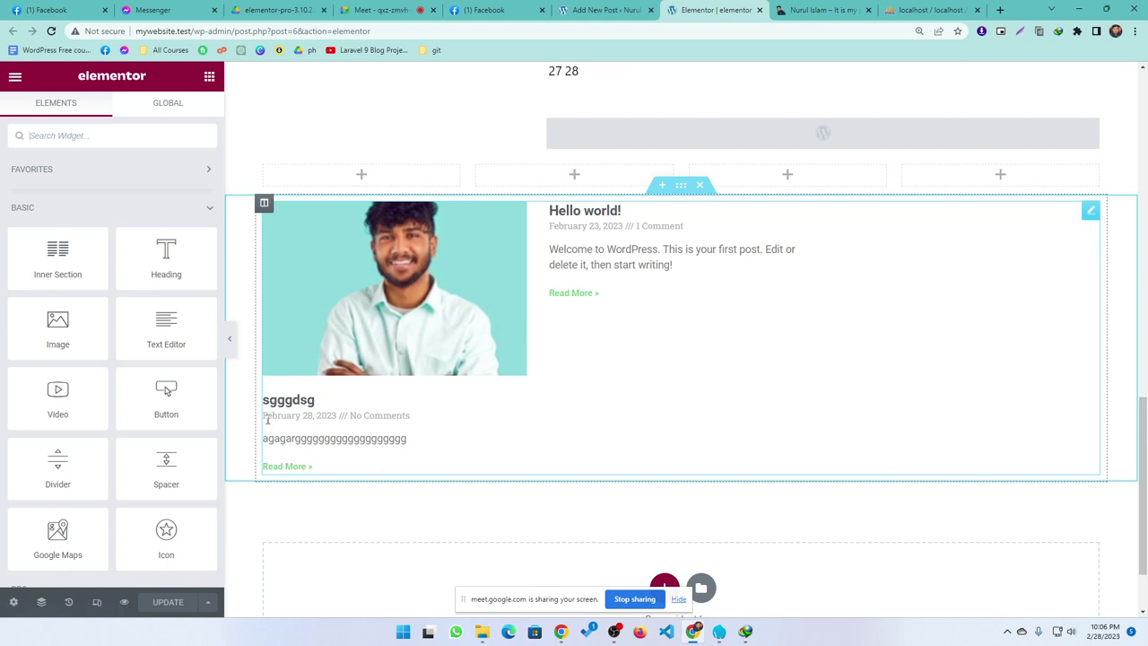
pyautogui.click(474, 294)
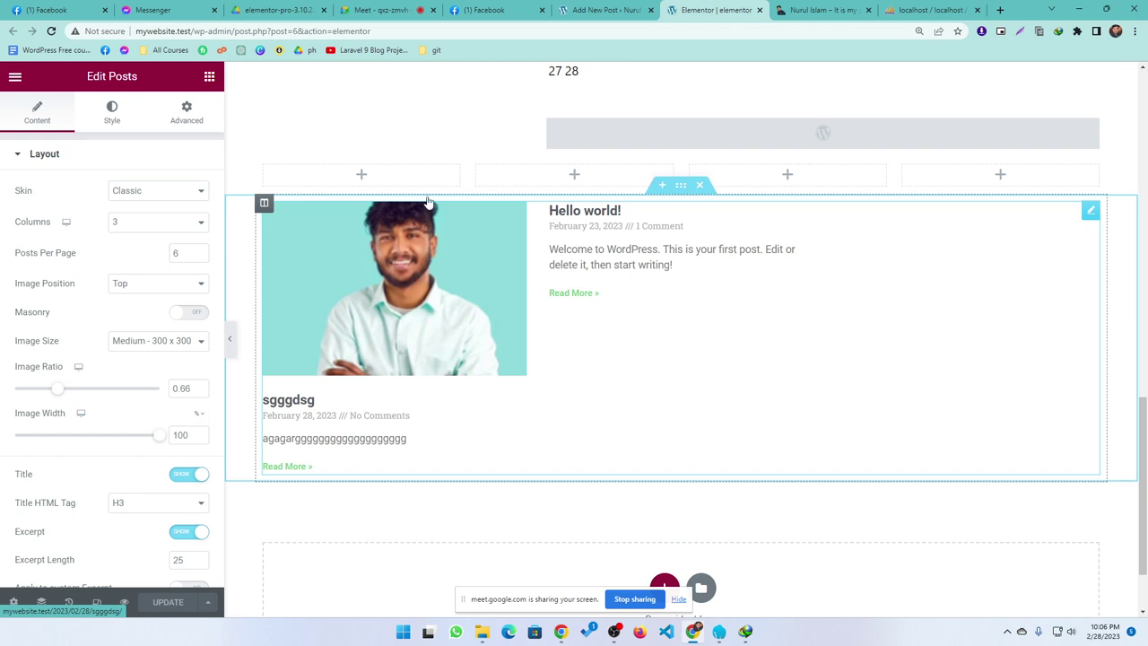
# - Leave the published post for the WordPress posts list and start another new post
pyautogui.click(606, 9)
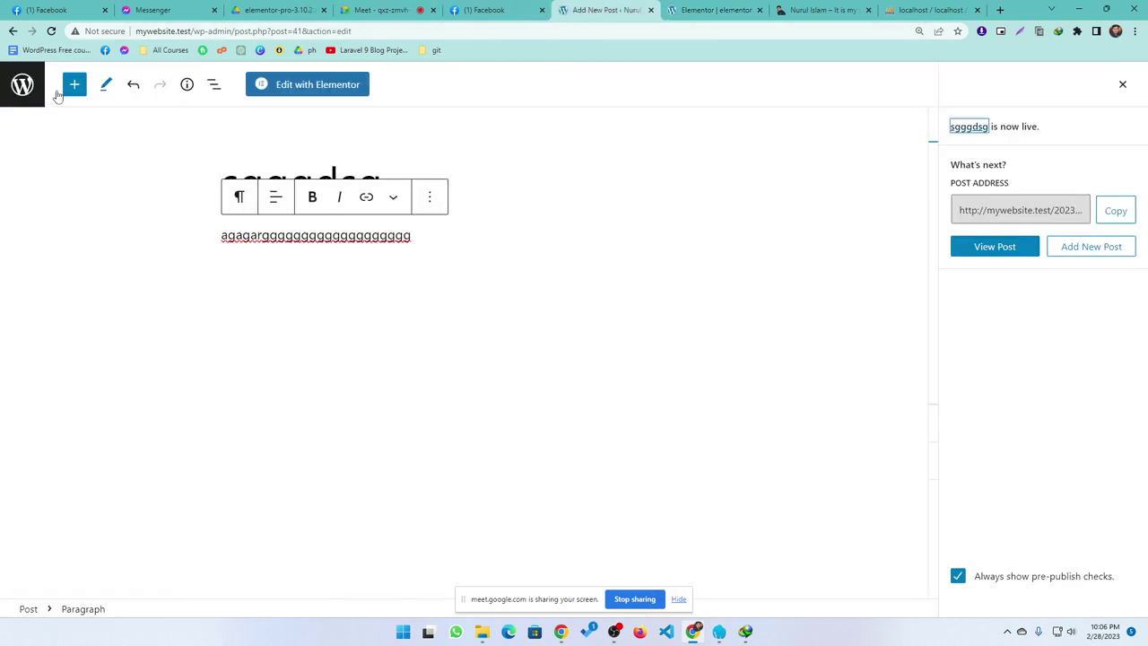
pyautogui.click(20, 93)
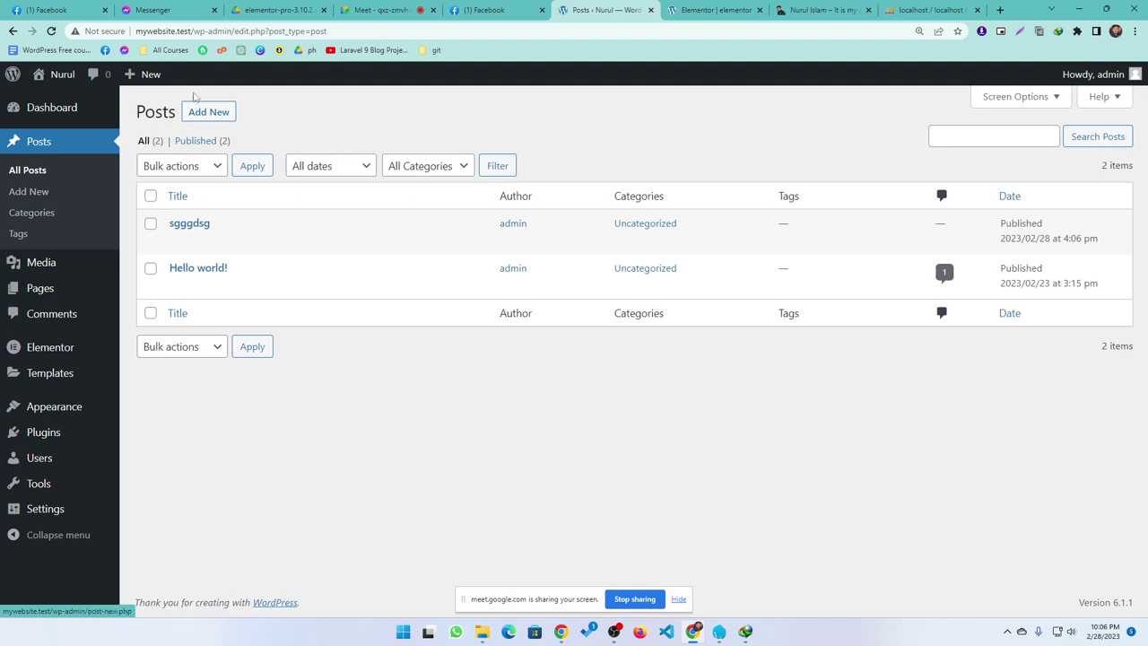
pyautogui.click(208, 112)
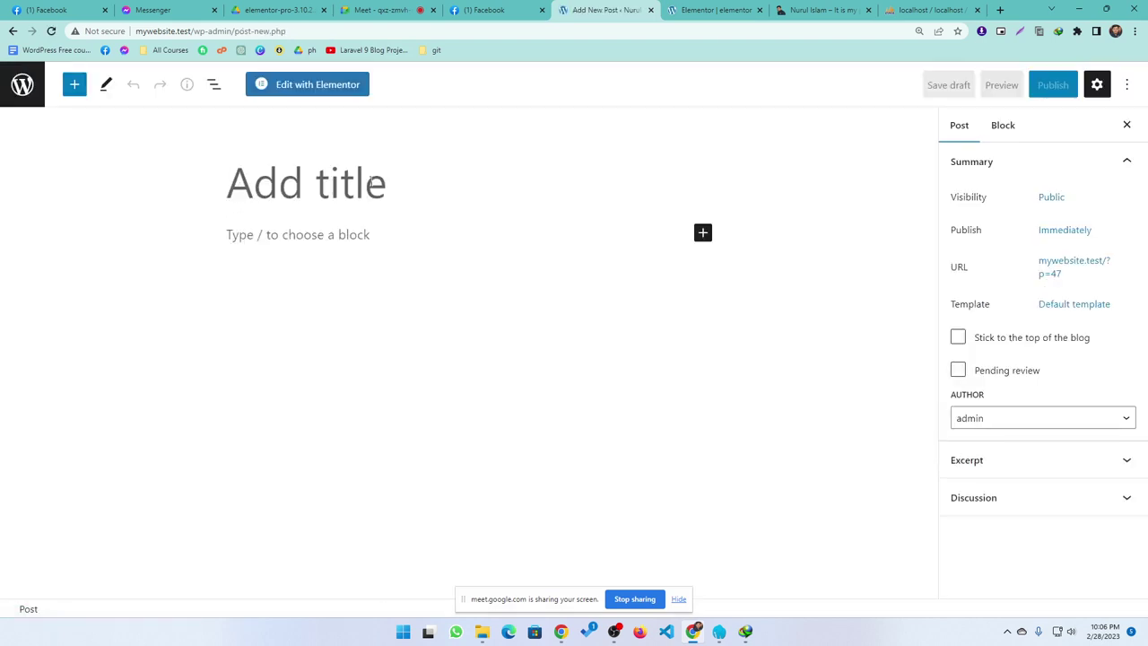
# - Open prothomalo.com in a new browser tab and open its lead article about adulterated liquor
pyautogui.click(999, 11)
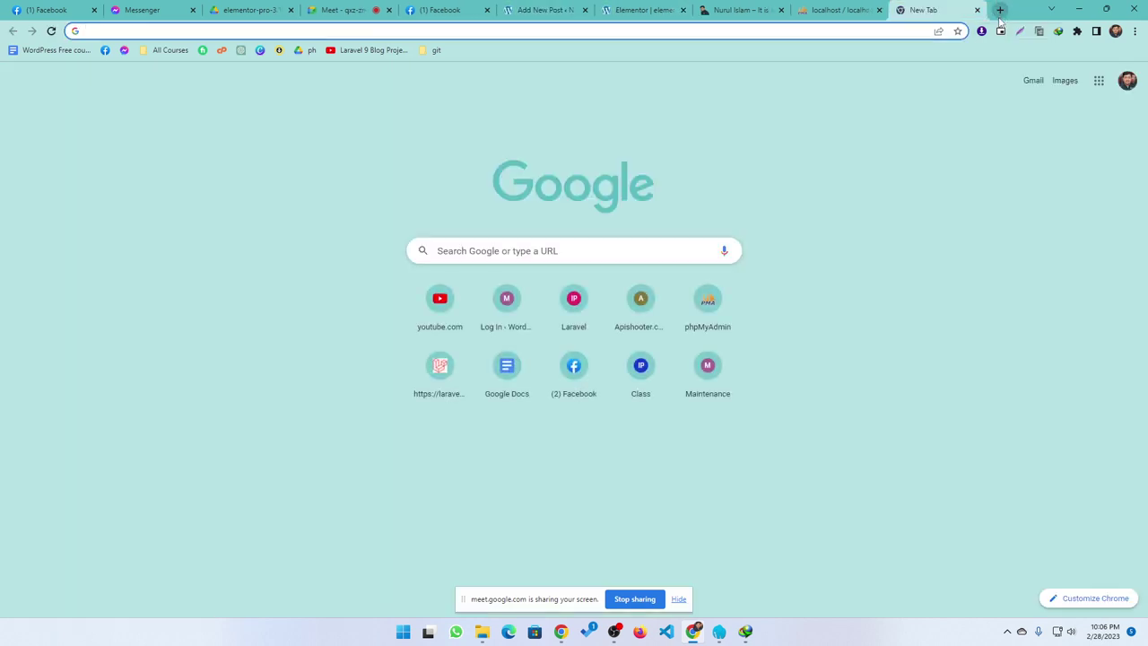
pyautogui.write('pr')
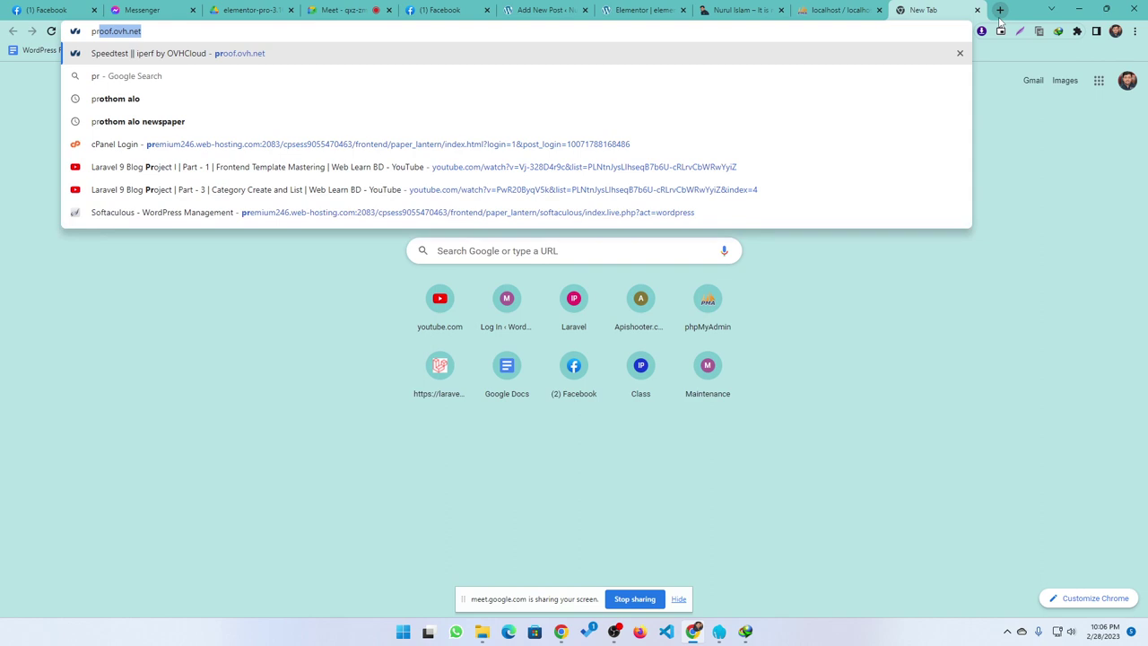
pyautogui.write('oth')
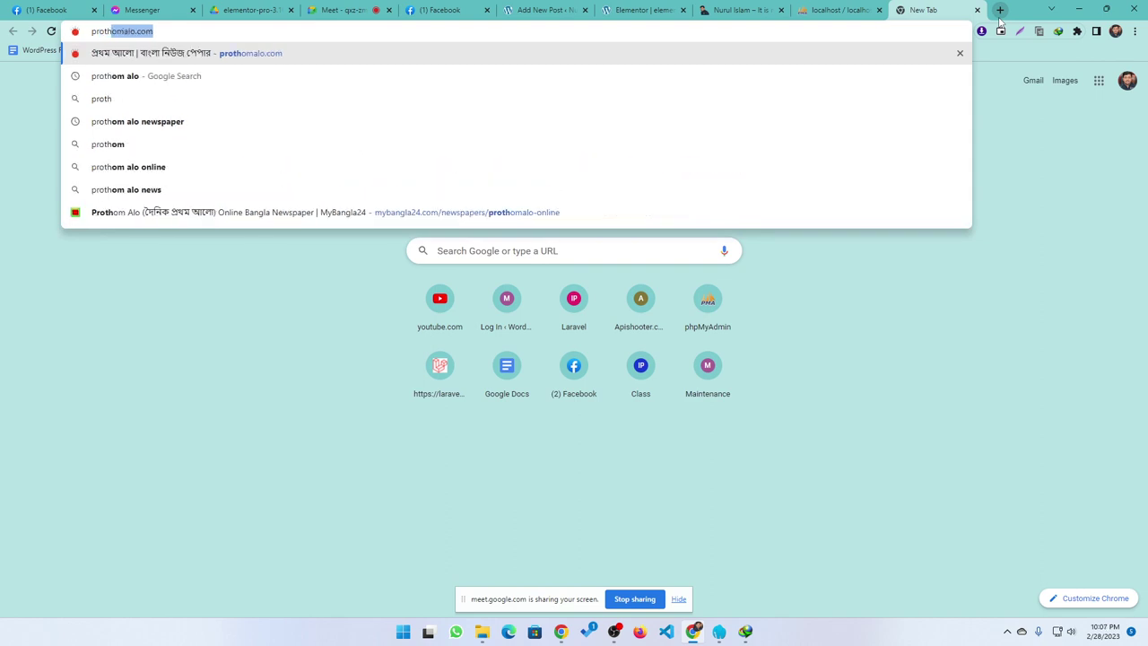
pyautogui.press('Right')
pyautogui.press('Return')
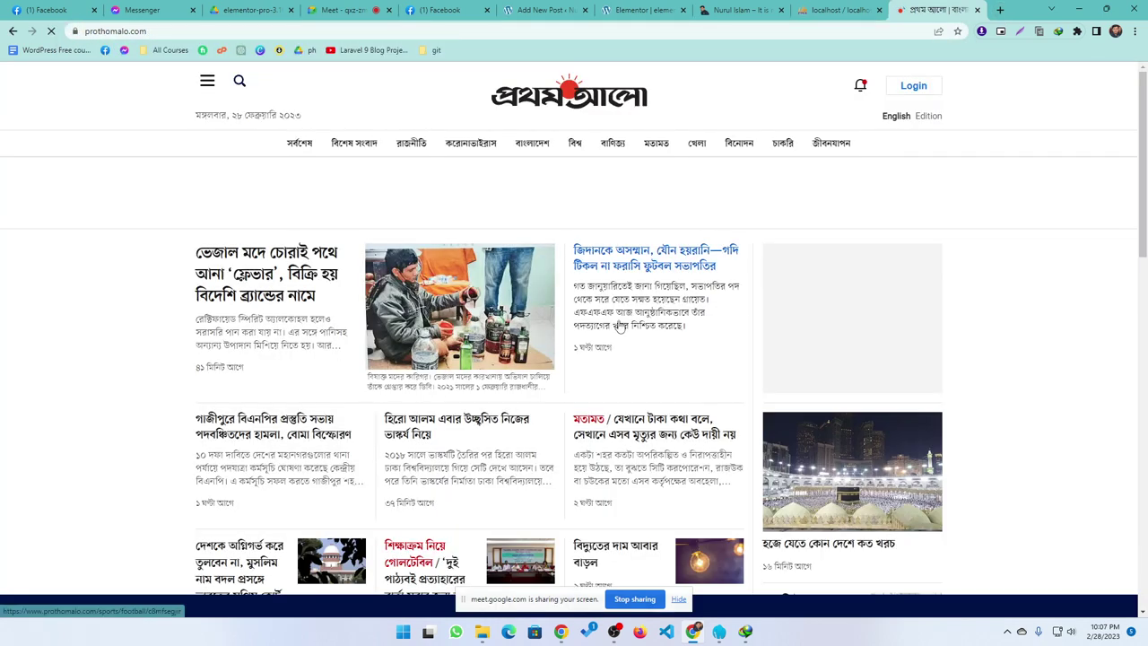
pyautogui.click(277, 266)
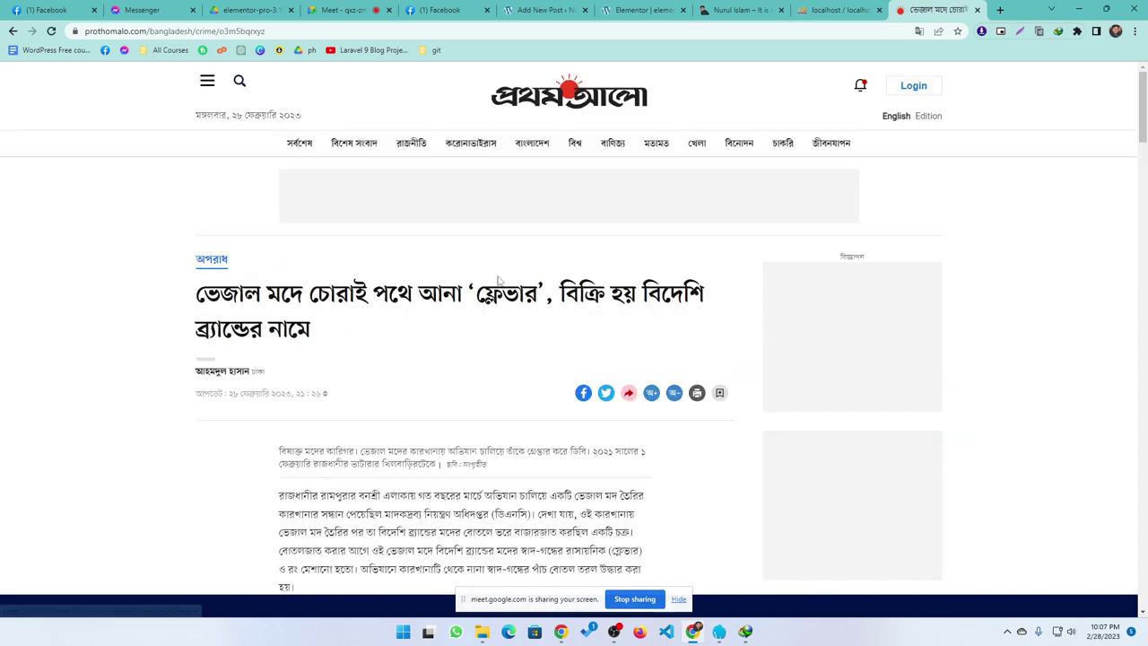
# - Copy the article's headline into the title of the new WordPress post
pyautogui.moveTo(311, 336); pyautogui.dragTo(197, 296)
pyautogui.hotkey('ctrl', 'c')
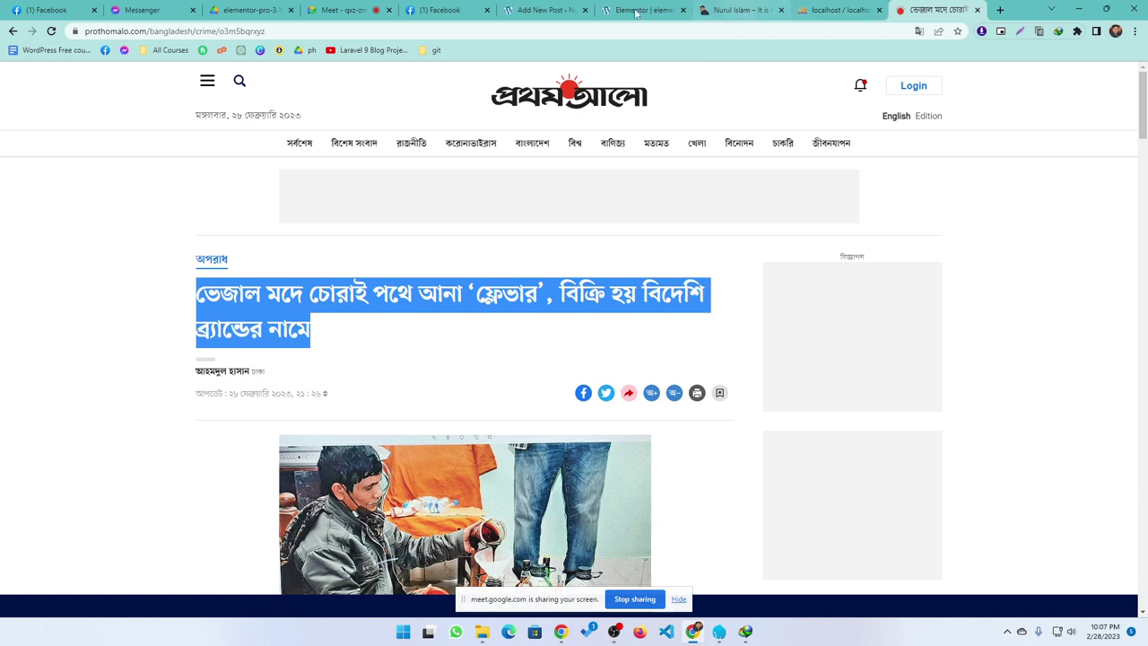
pyautogui.click(542, 10)
pyautogui.click(310, 164)
pyautogui.hotkey('ctrl', 'v')
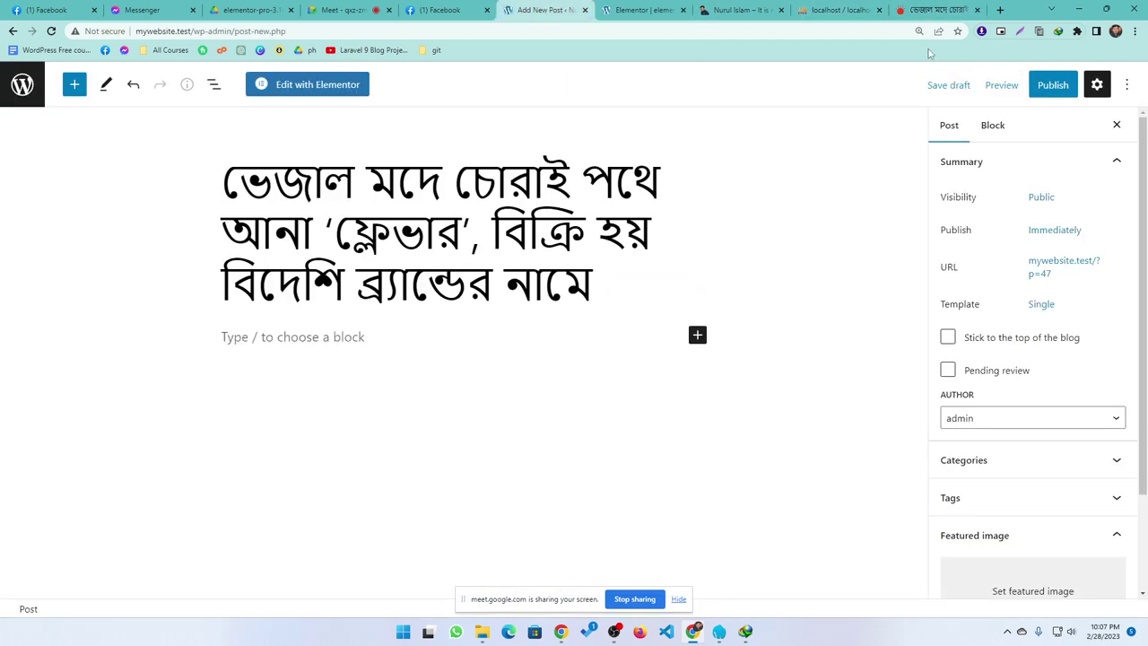
# - Copy the article's first two paragraphs into the new post's body below the title
pyautogui.click(932, 11)
pyautogui.scroll(-6, 316, 397)
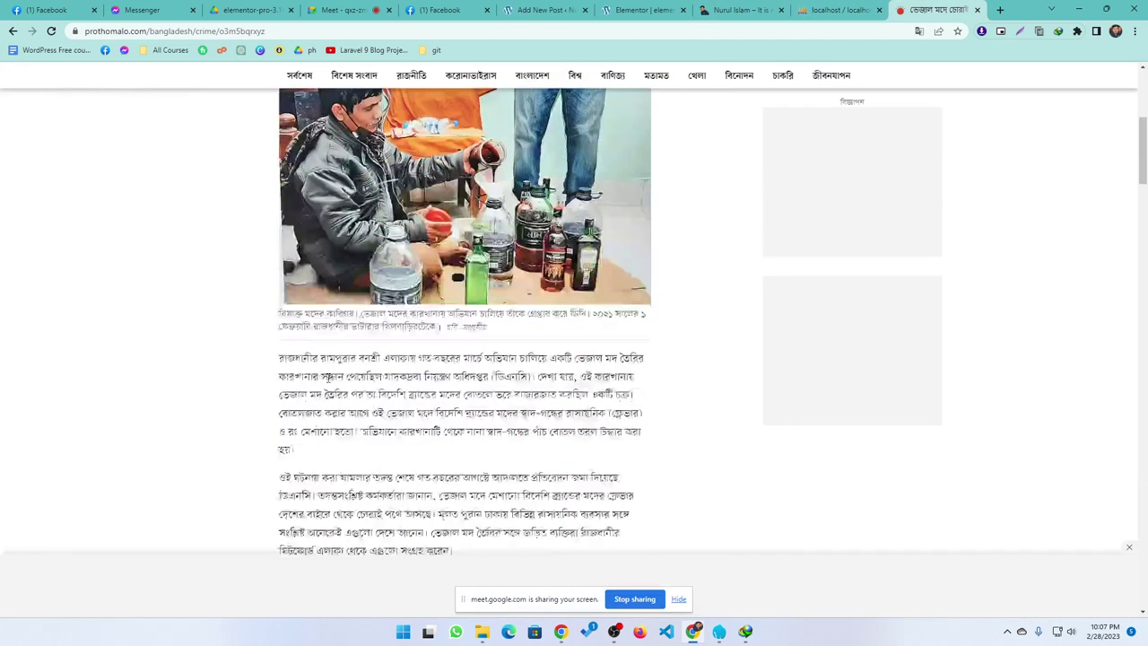
pyautogui.moveTo(460, 392); pyautogui.dragTo(269, 204)
pyautogui.click(739, 12)
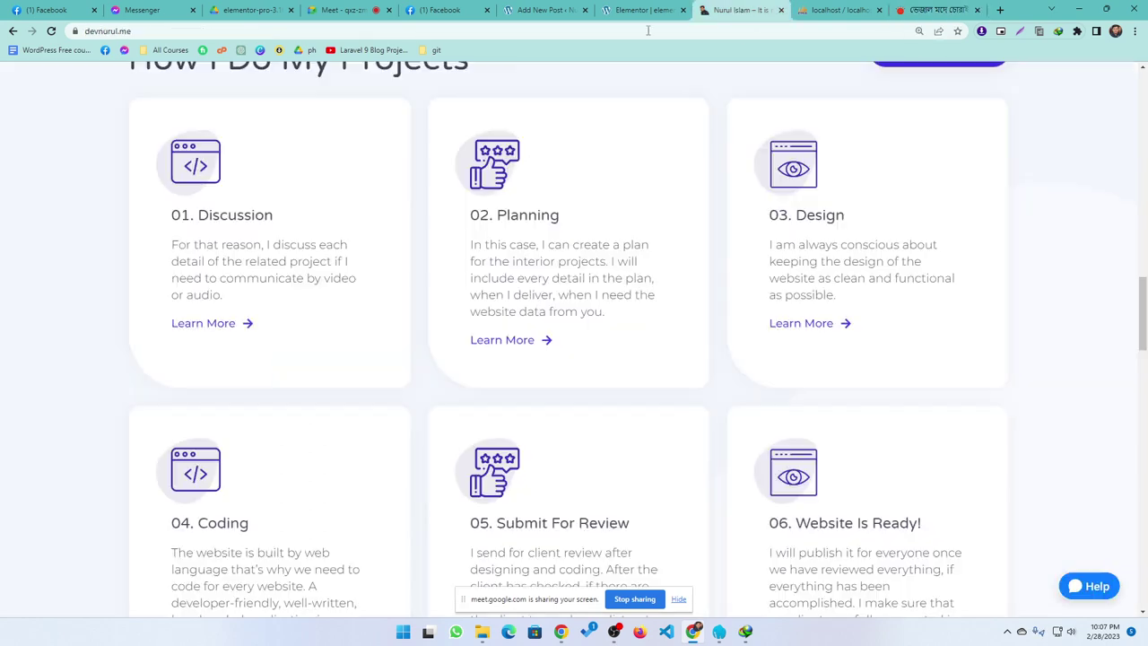
pyautogui.click(533, 11)
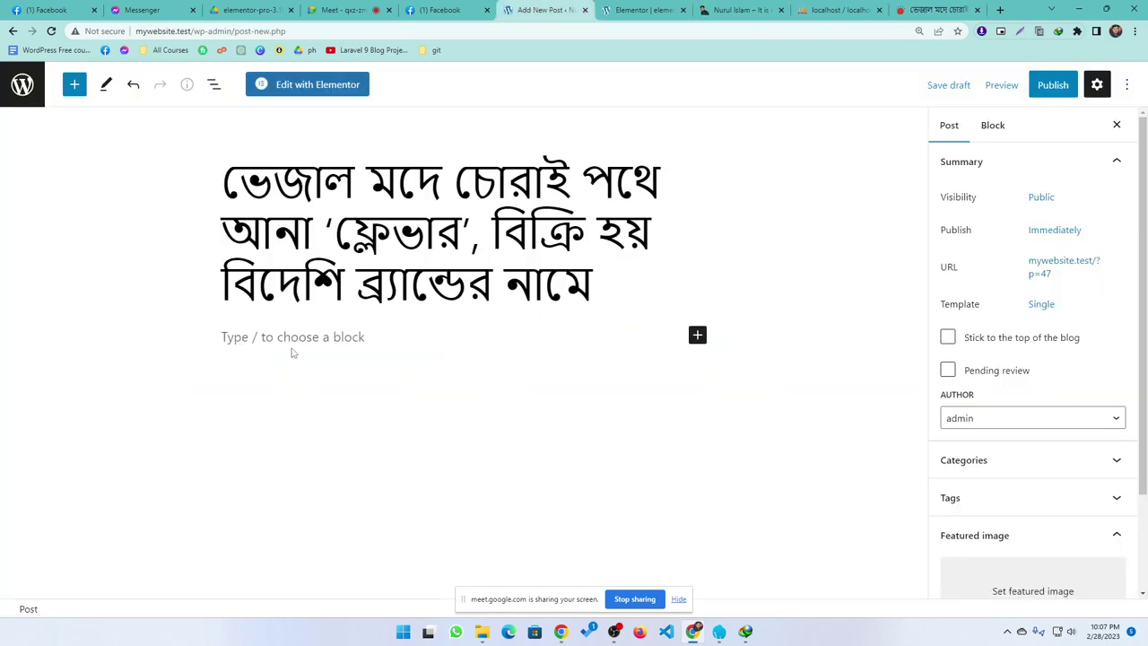
pyautogui.click(291, 339)
pyautogui.hotkey('ctrl', 'v')
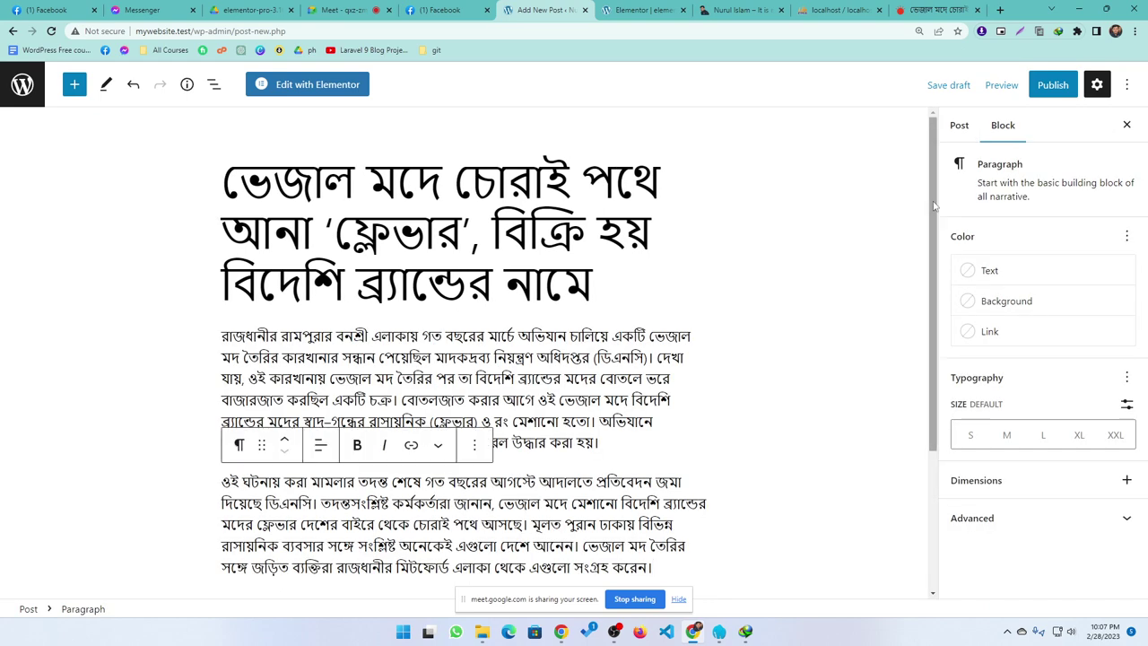
# - Check the liquor article's photo, then open the featured image chooser in the new post's settings
pyautogui.click(934, 10)
pyautogui.scroll(3, 401, 290)
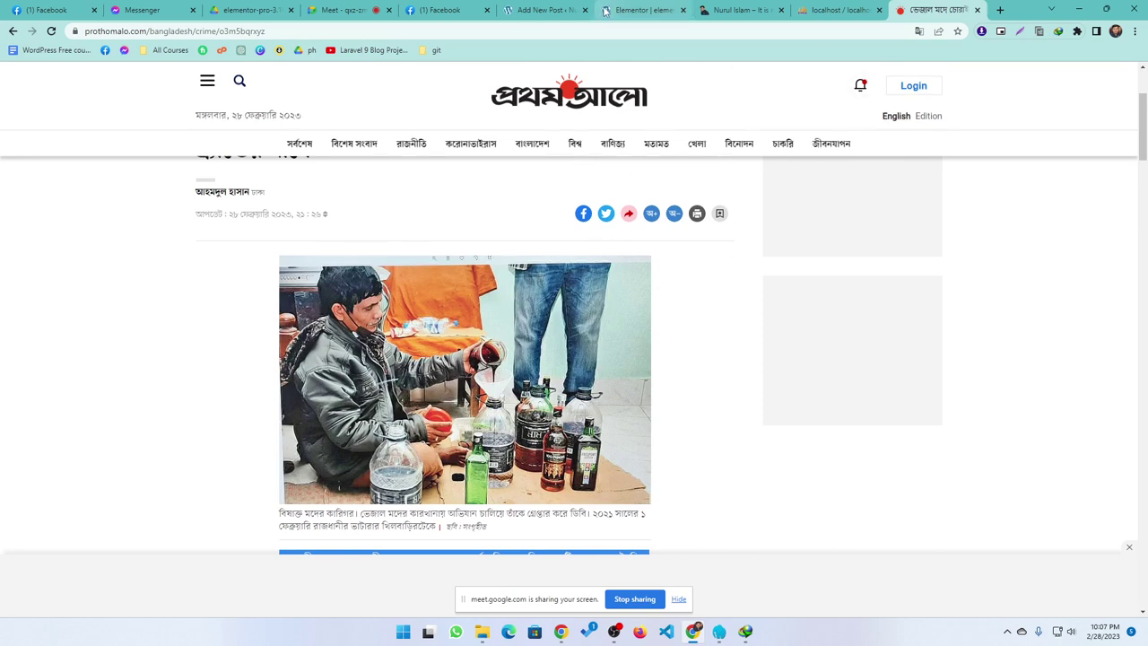
pyautogui.click(641, 10)
pyautogui.click(547, 10)
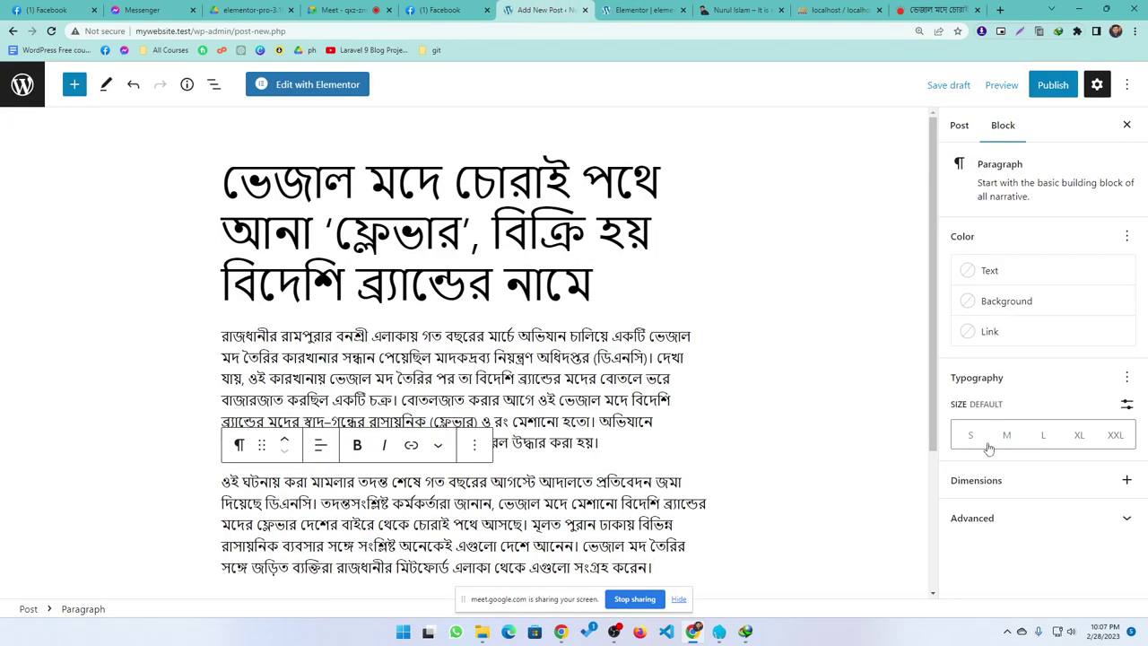
pyautogui.click(960, 126)
pyautogui.scroll(-3, 1007, 425)
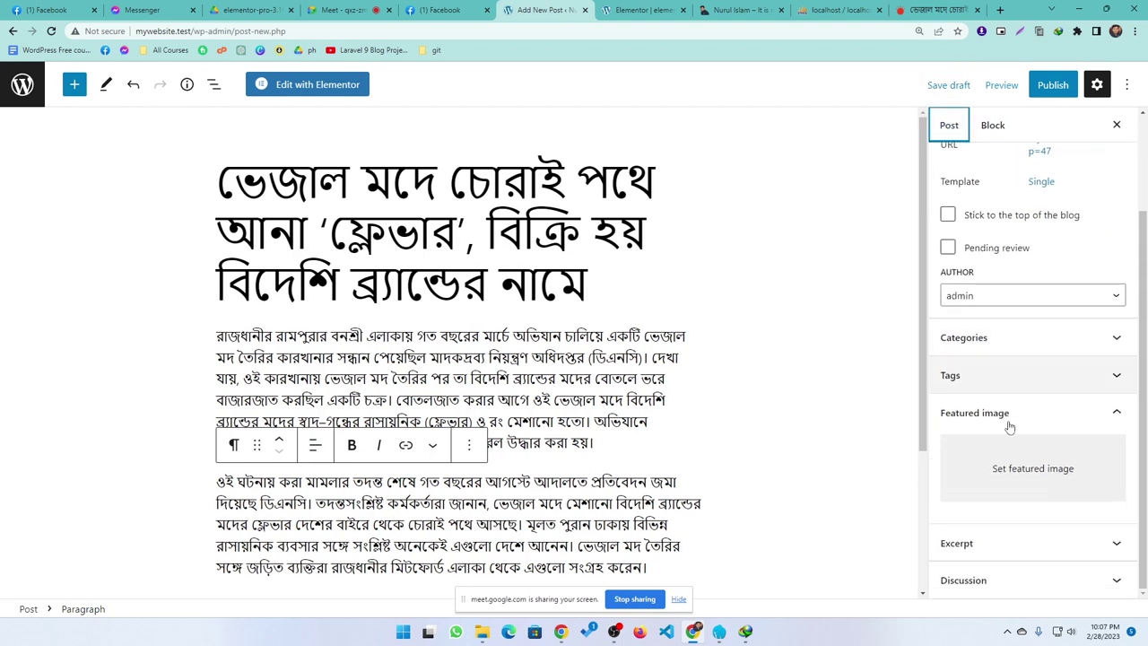
pyautogui.click(1007, 425)
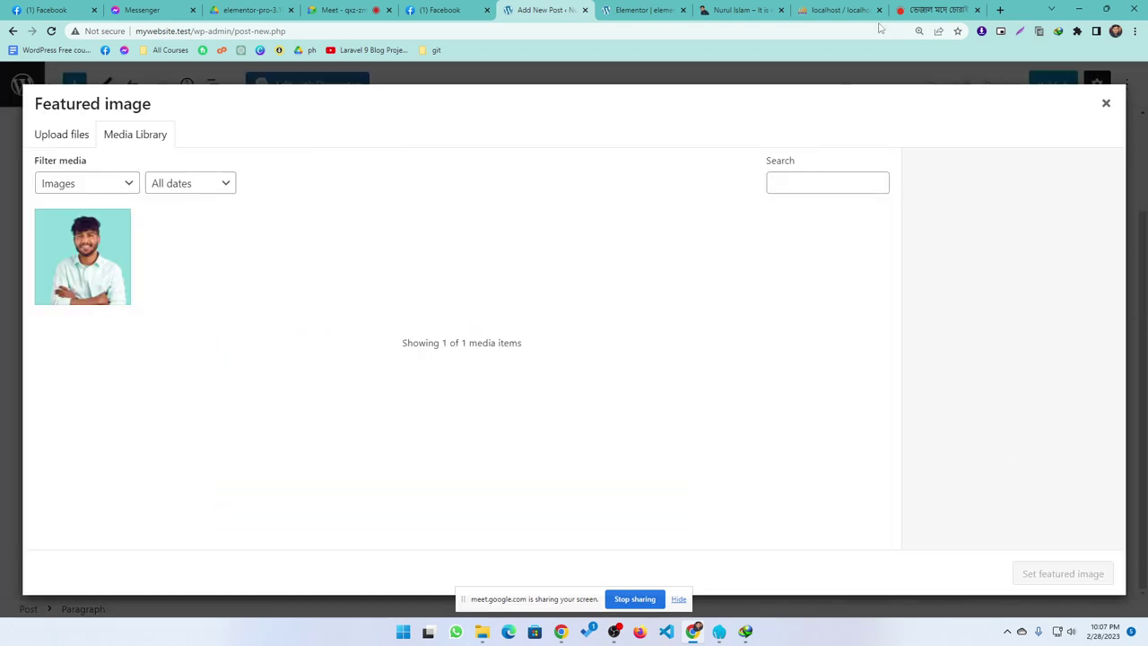
# - Try to bring the article's photo straight from the news page into the featured image upload area
pyautogui.click(908, 9)
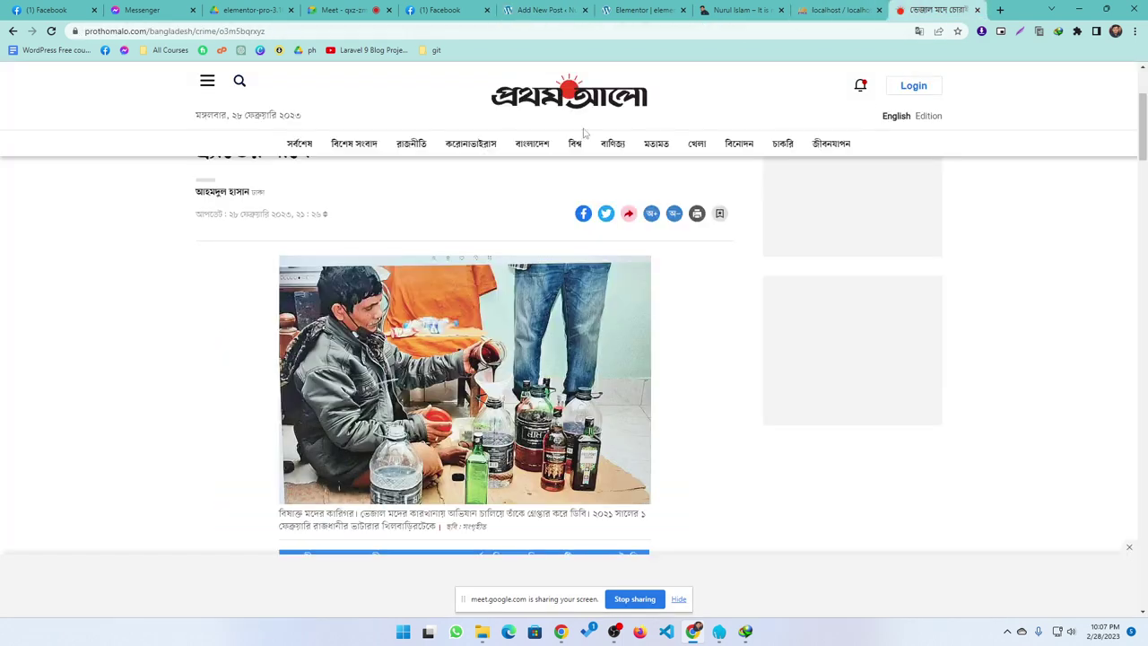
pyautogui.moveTo(422, 349); pyautogui.dragTo(454, 327)
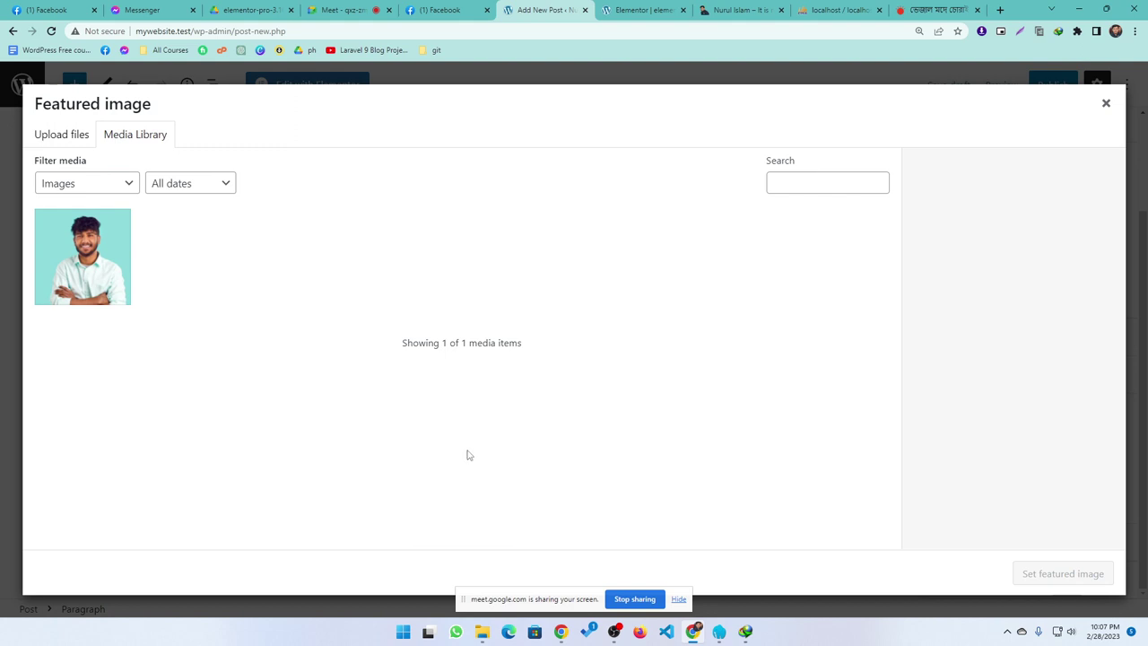
pyautogui.click(61, 137)
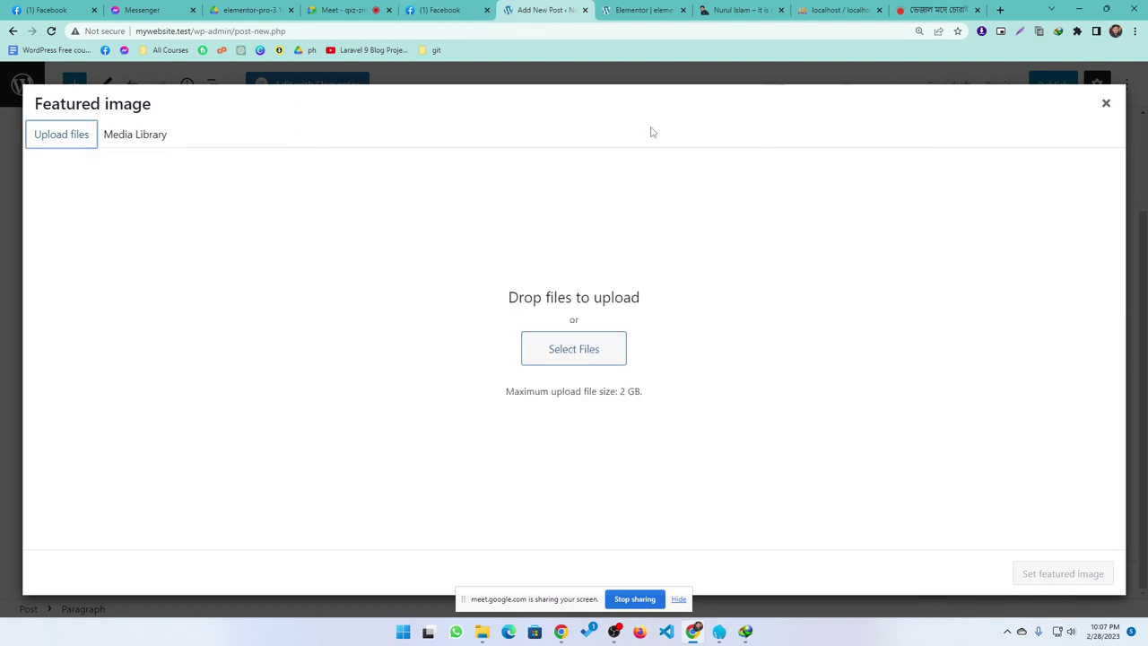
pyautogui.click(932, 10)
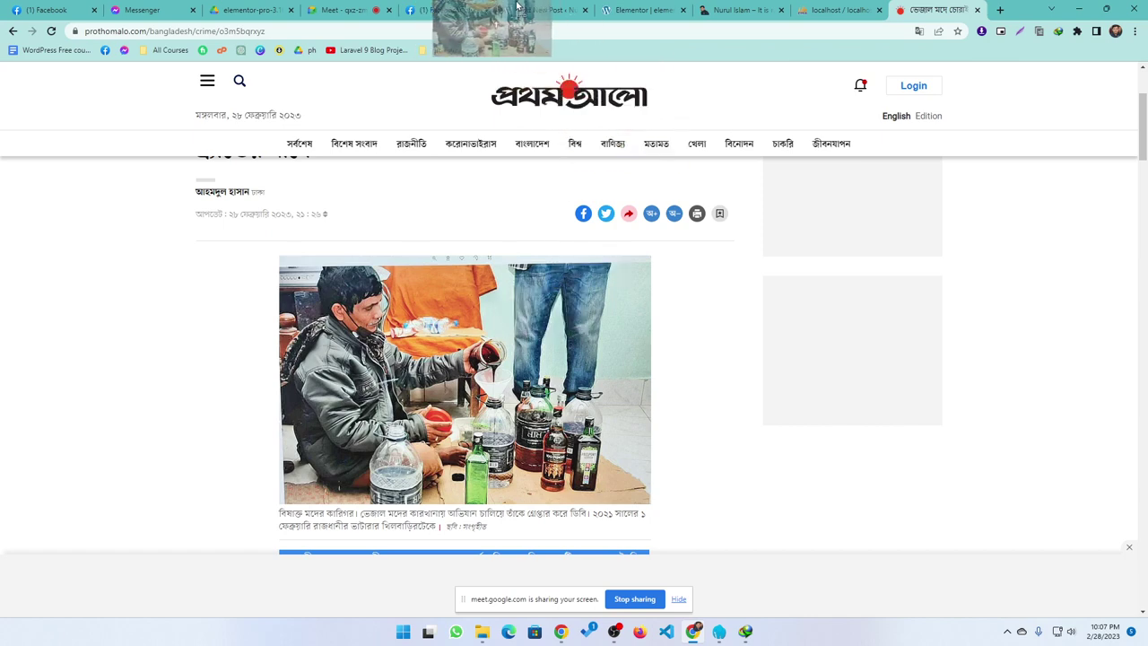
pyautogui.moveTo(518, 7); pyautogui.dragTo(508, 351)
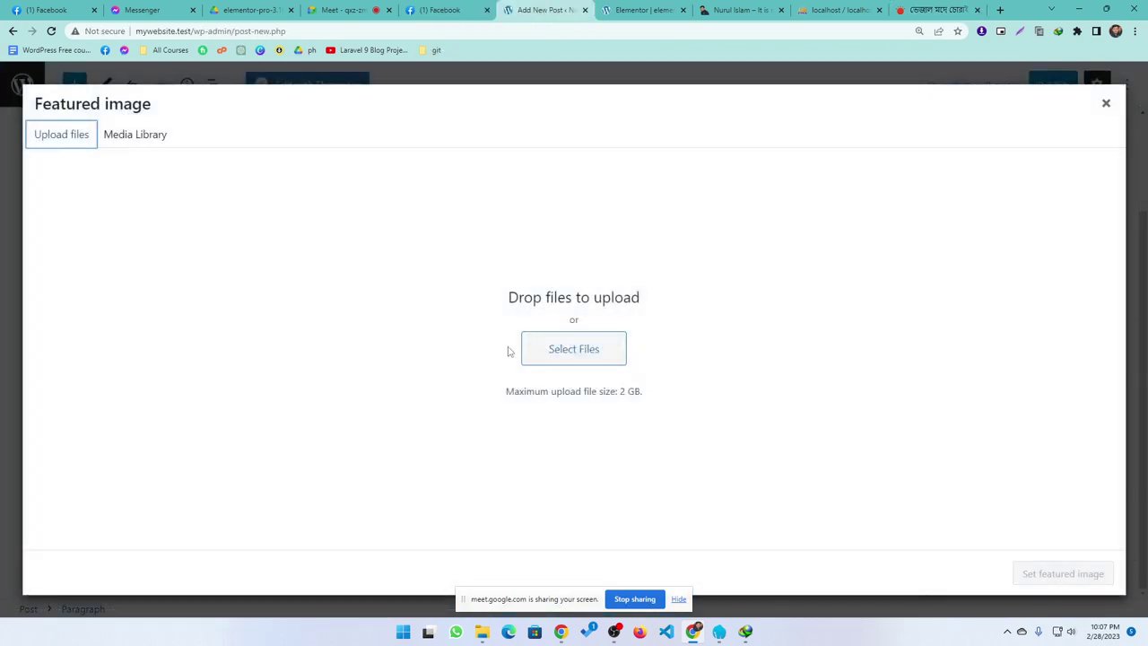
# - Save the liquor article's photo as WEBP in the All Downloads File folder and upload it as the post's featured image
pyautogui.click(938, 11)
pyautogui.rightClick(377, 382)
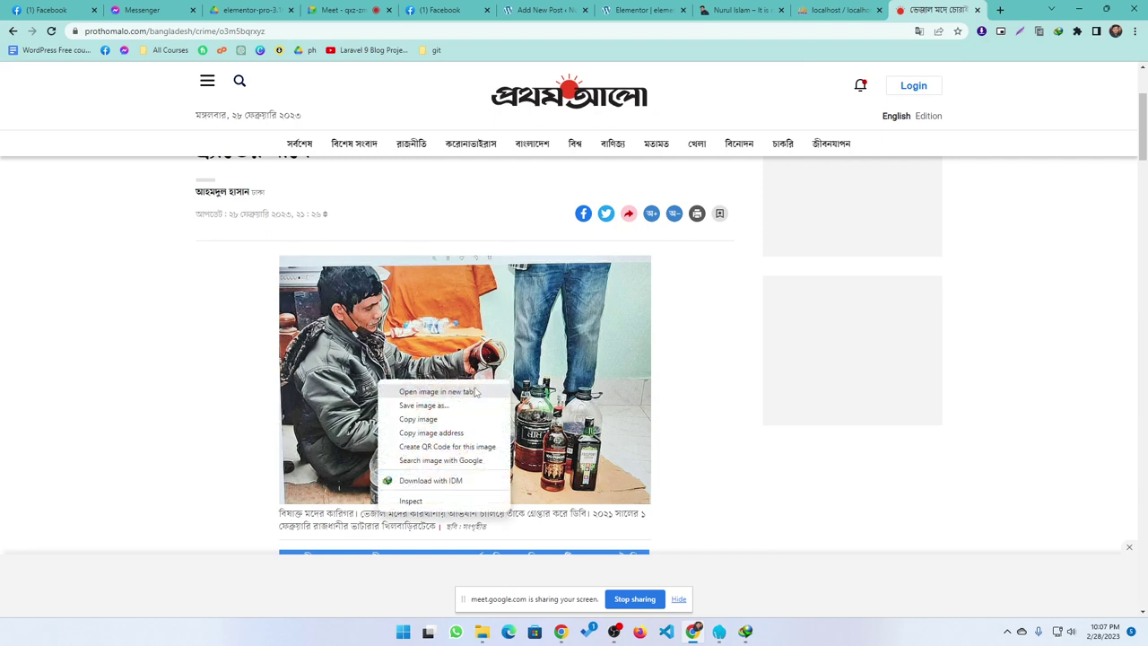
pyautogui.click(422, 405)
pyautogui.click(584, 392)
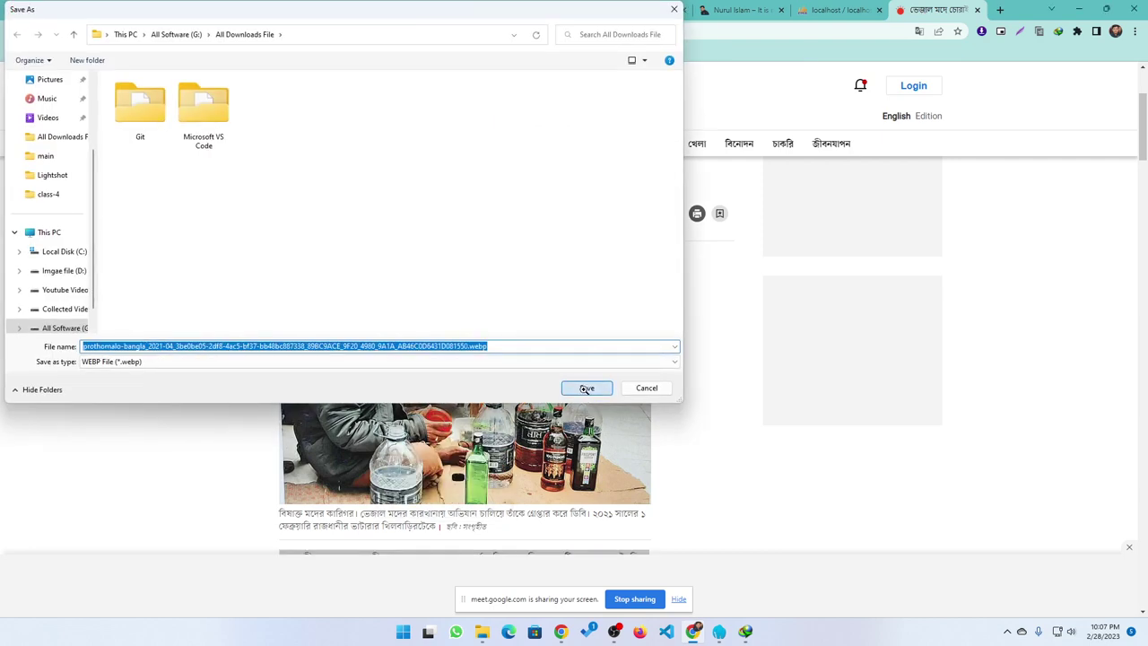
pyautogui.moveTo(56, 607); pyautogui.dragTo(550, 341)
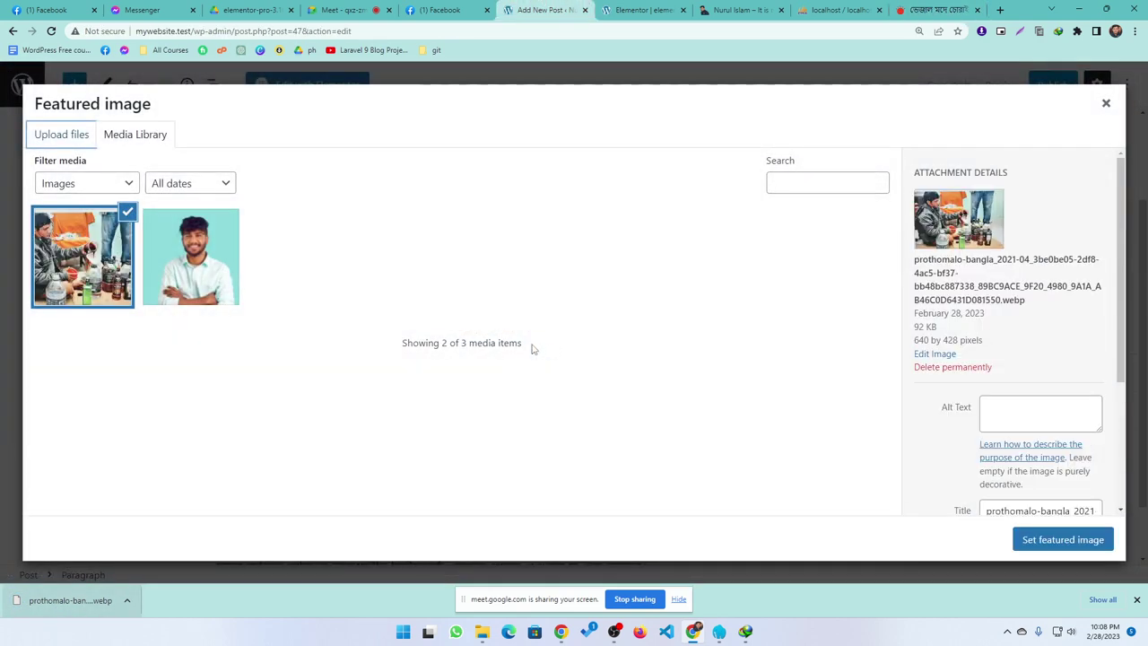
pyautogui.click(1056, 539)
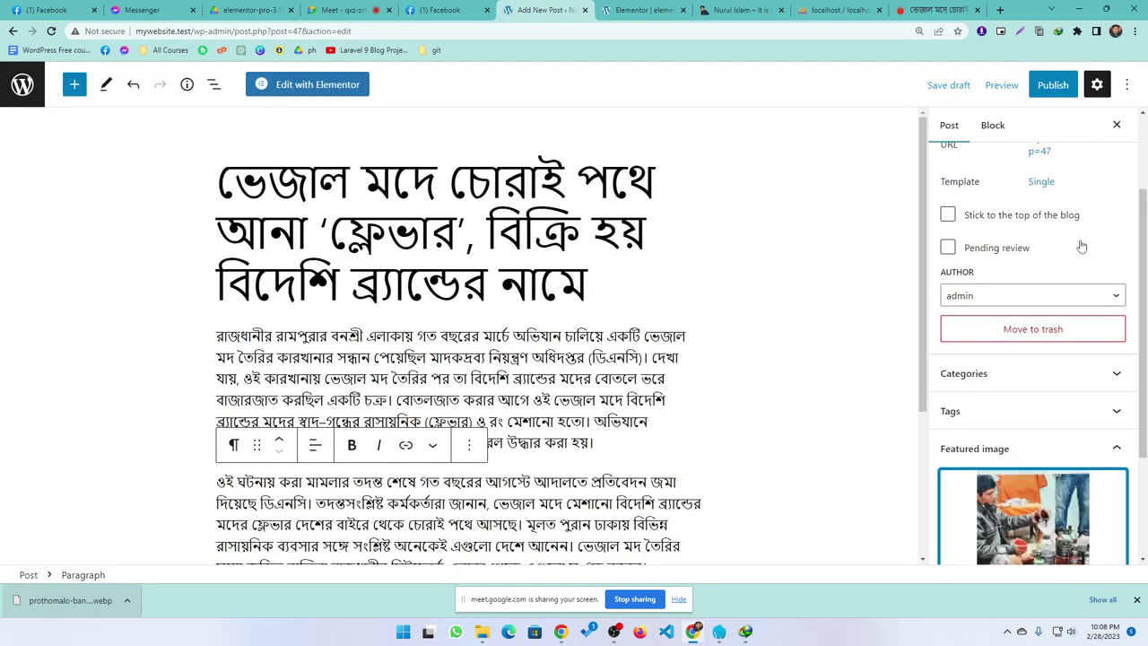
# - Publish the adulterated liquor post, waiting for publishing to finish, and start another new post from the posts list
pyautogui.click(1064, 87)
pyautogui.click(995, 85)
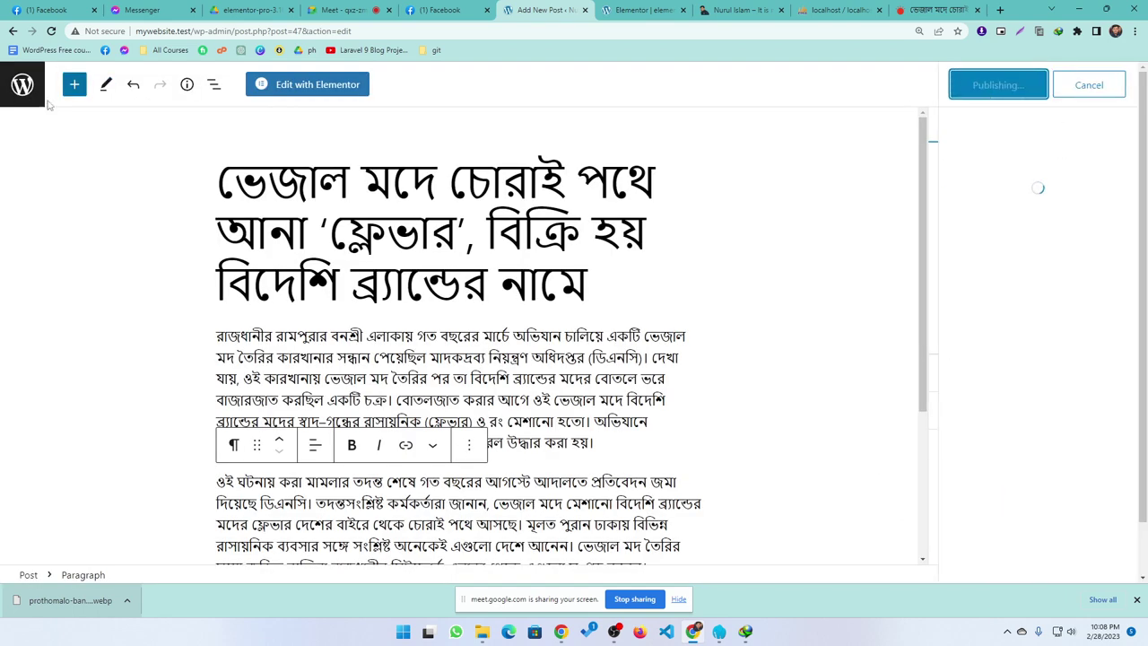
pyautogui.click(20, 90)
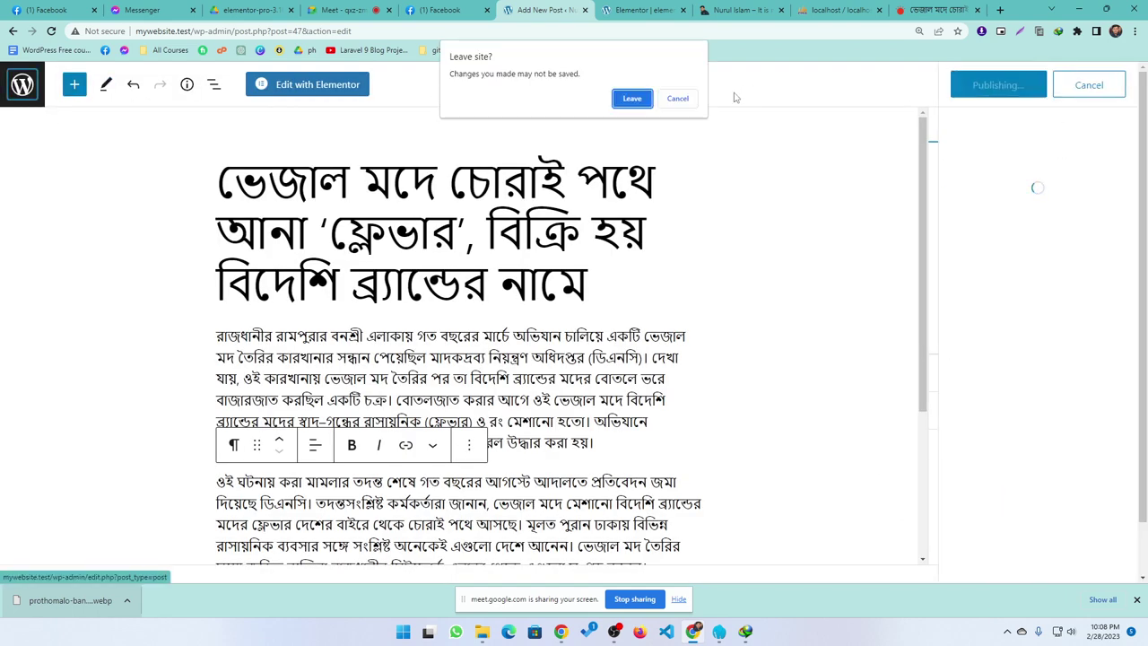
pyautogui.click(677, 99)
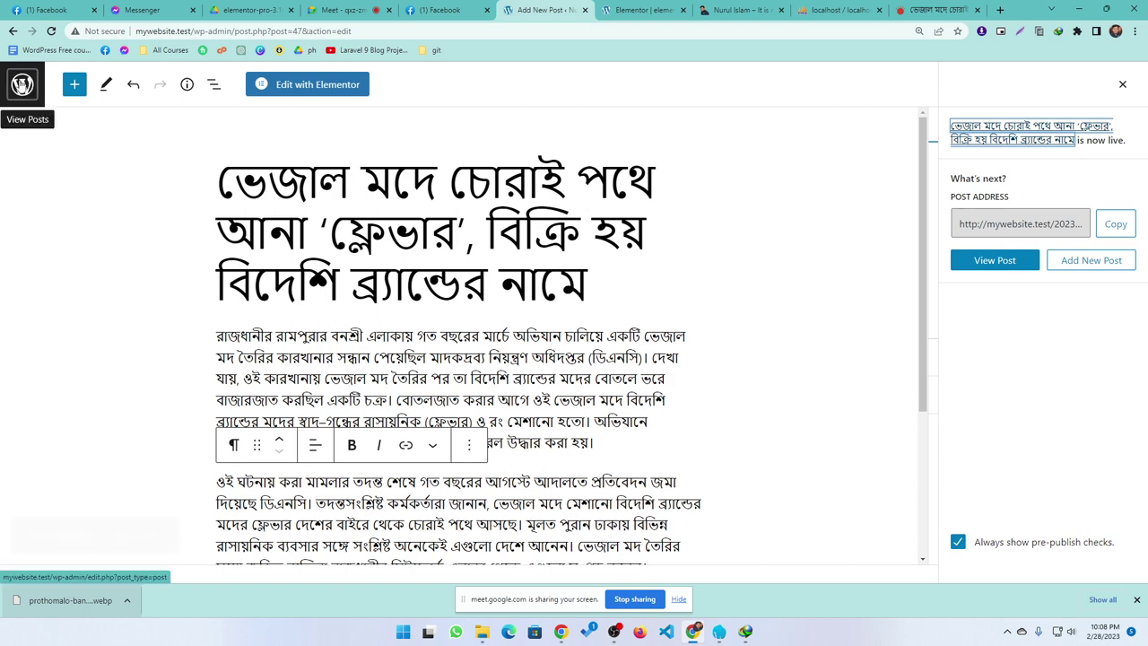
pyautogui.click(34, 91)
pyautogui.click(213, 114)
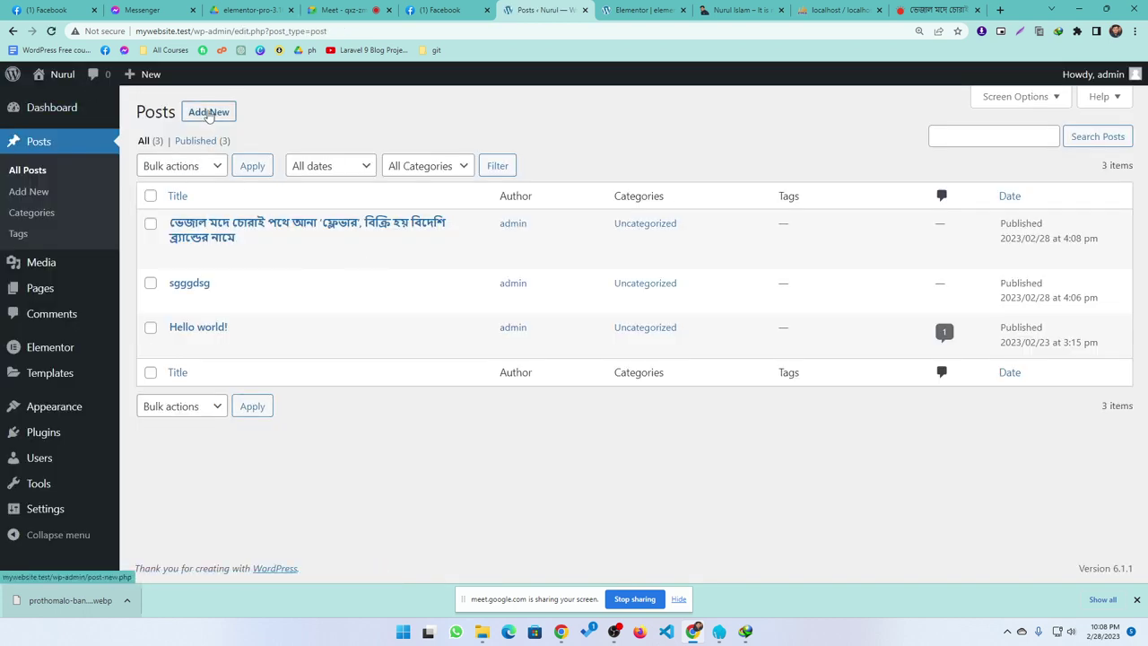
# - Open the related prothomalo.com article about molasses made with harmful chemicals
pyautogui.click(933, 10)
pyautogui.moveTo(280, 497); pyautogui.dragTo(510, 297)
pyautogui.click(782, 346)
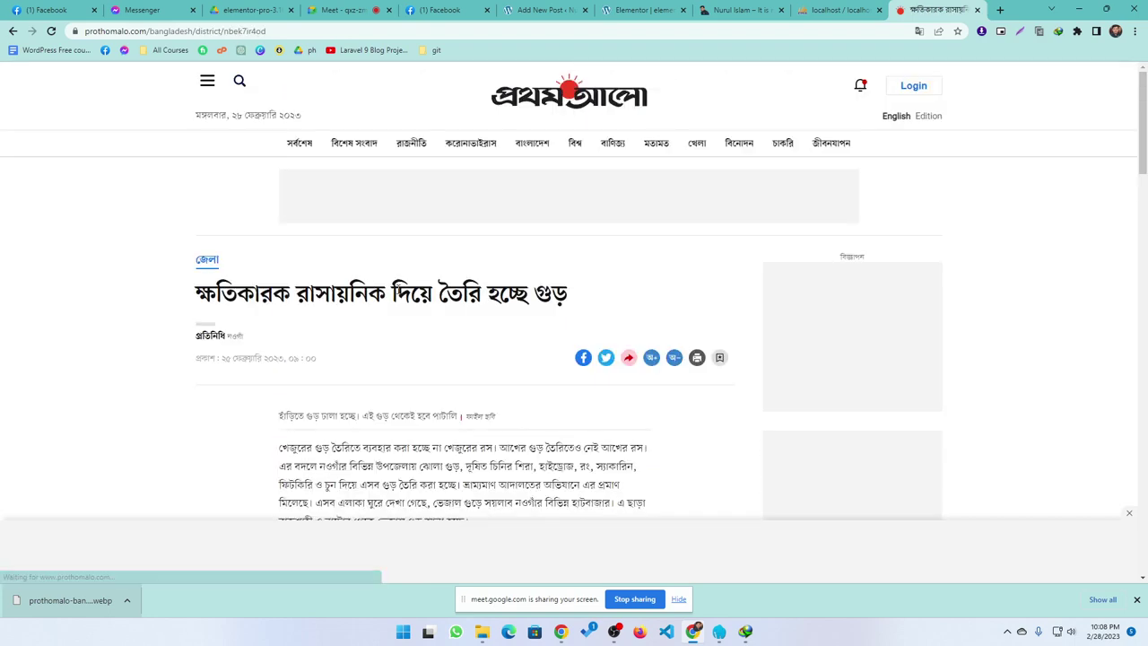
# - Copy the molasses article's headline into the title of the new post
pyautogui.moveTo(568, 296); pyautogui.dragTo(135, 303)
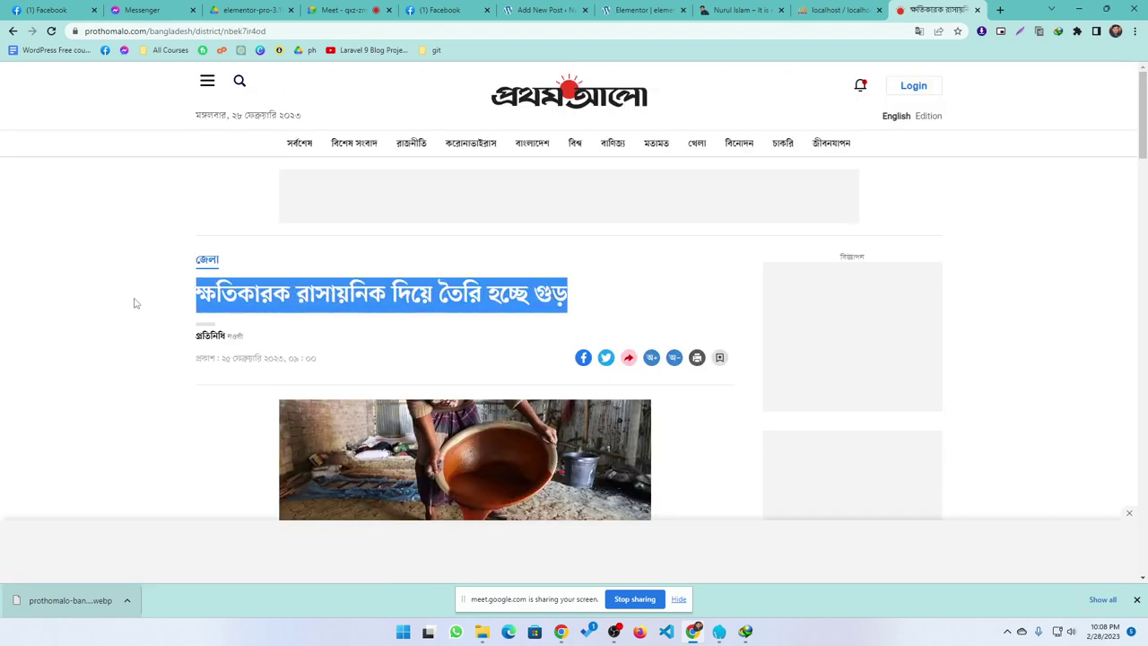
pyautogui.click(542, 11)
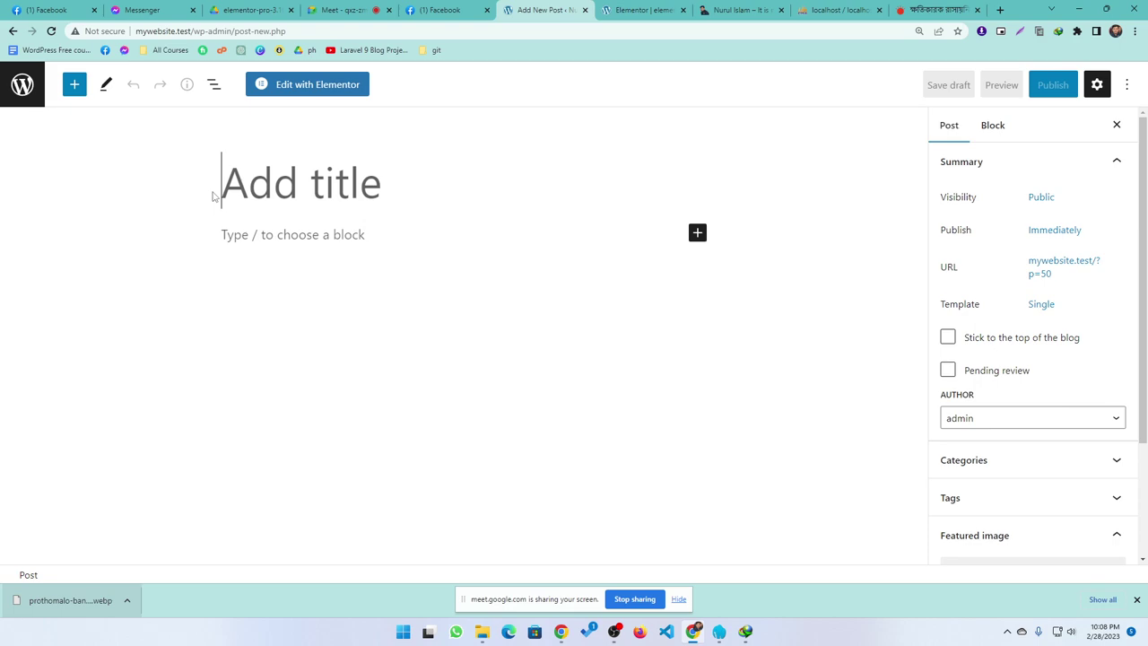
pyautogui.click(279, 189)
pyautogui.hotkey('ctrl', 'v')
# - Copy the molasses article's second and third paragraphs and the start of the fourth into the post's body
pyautogui.click(933, 10)
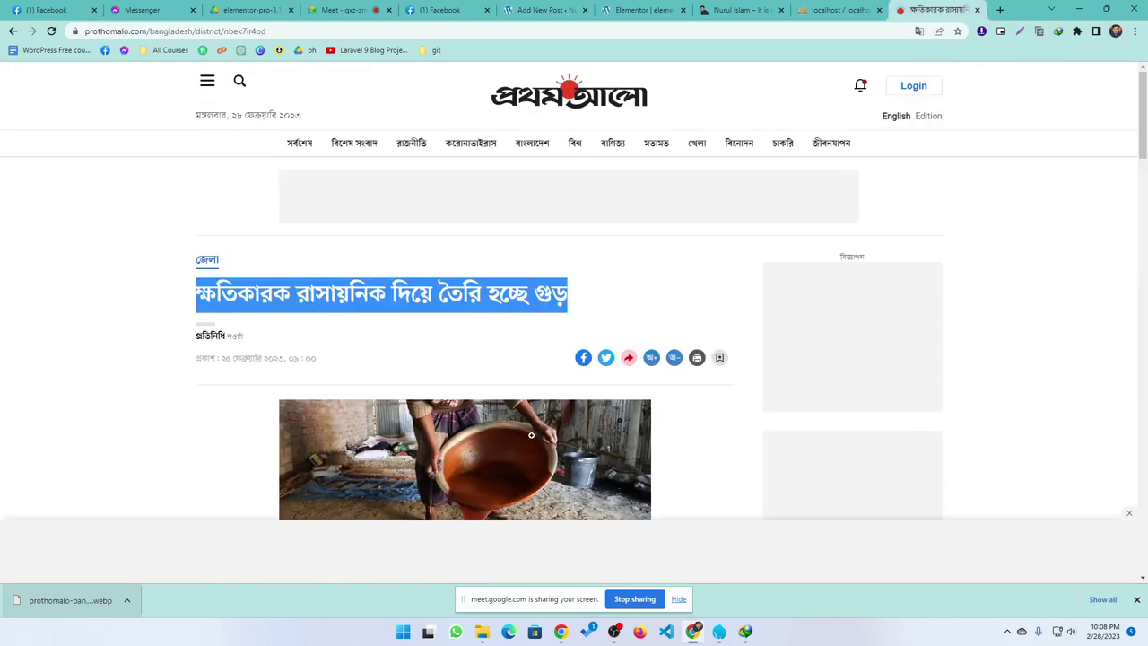
pyautogui.scroll(-3, 509, 438)
pyautogui.scroll(-5, 509, 437)
pyautogui.moveTo(588, 365); pyautogui.dragTo(298, 80)
pyautogui.moveTo(647, 336); pyautogui.dragTo(271, 124)
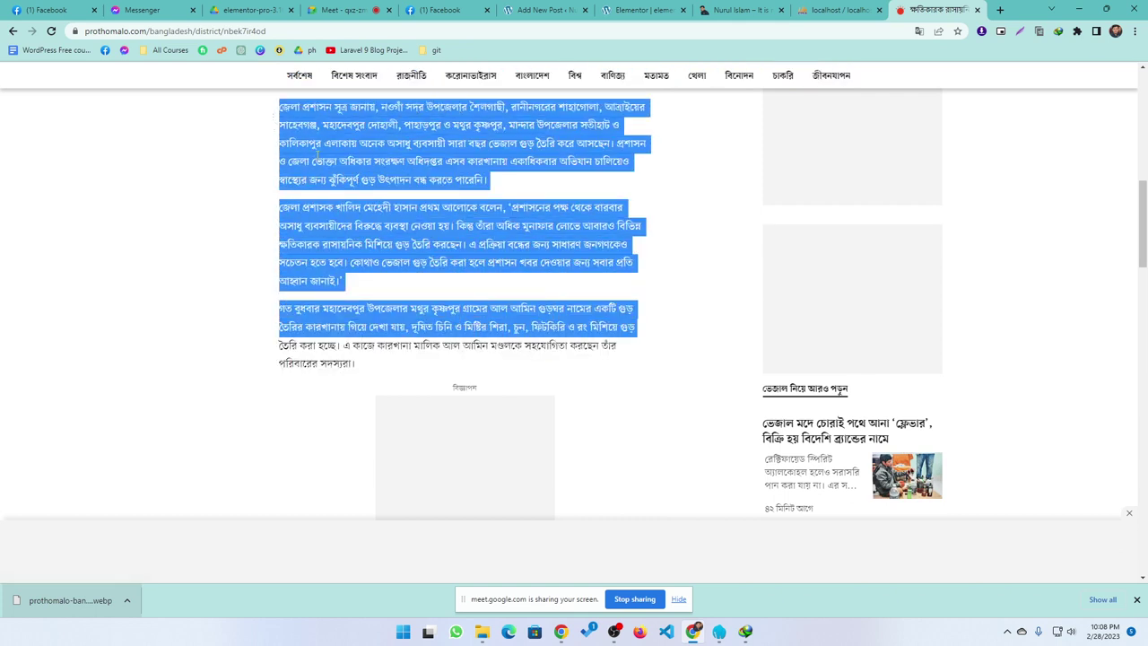
pyautogui.click(251, 10)
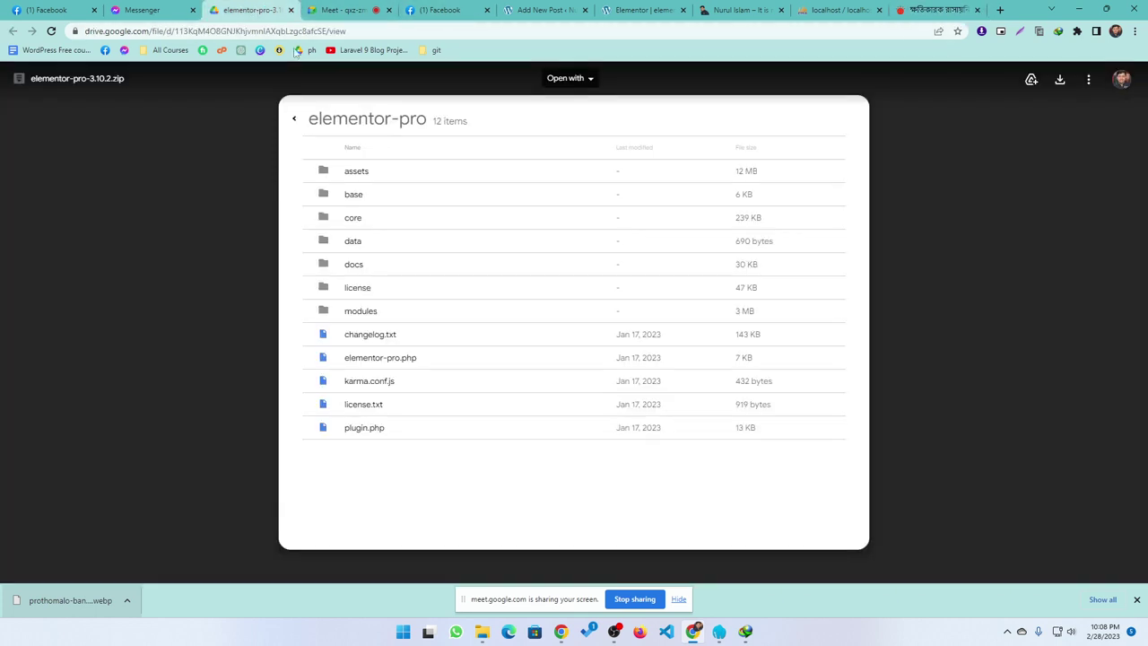
pyautogui.click(539, 10)
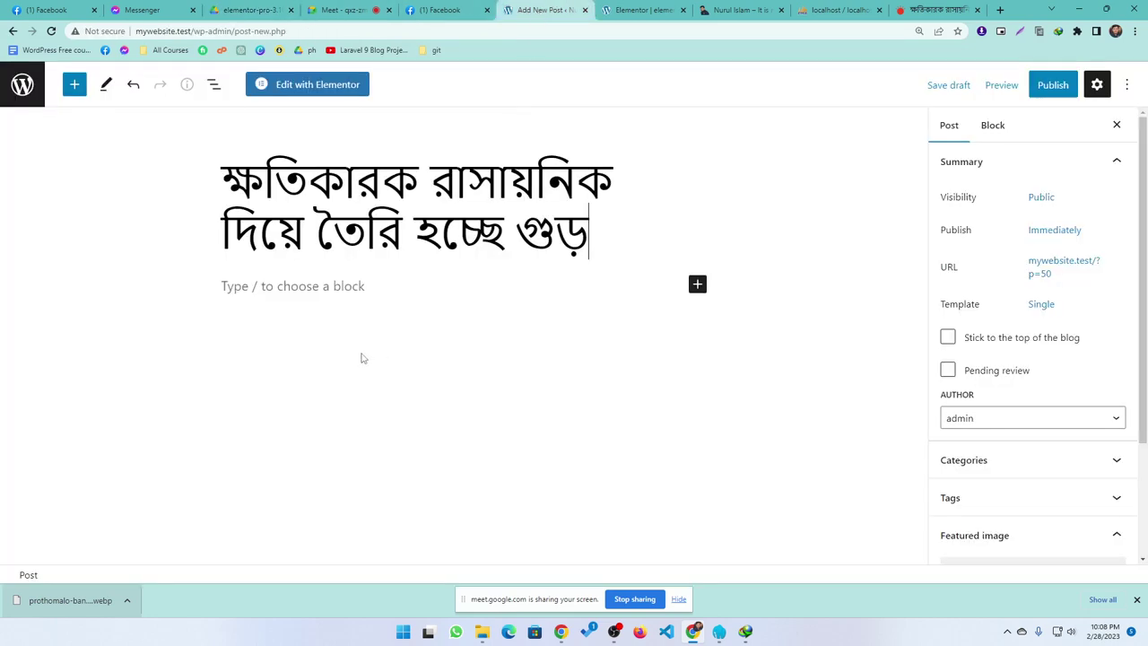
pyautogui.click(319, 287)
pyautogui.hotkey('ctrl', 'v')
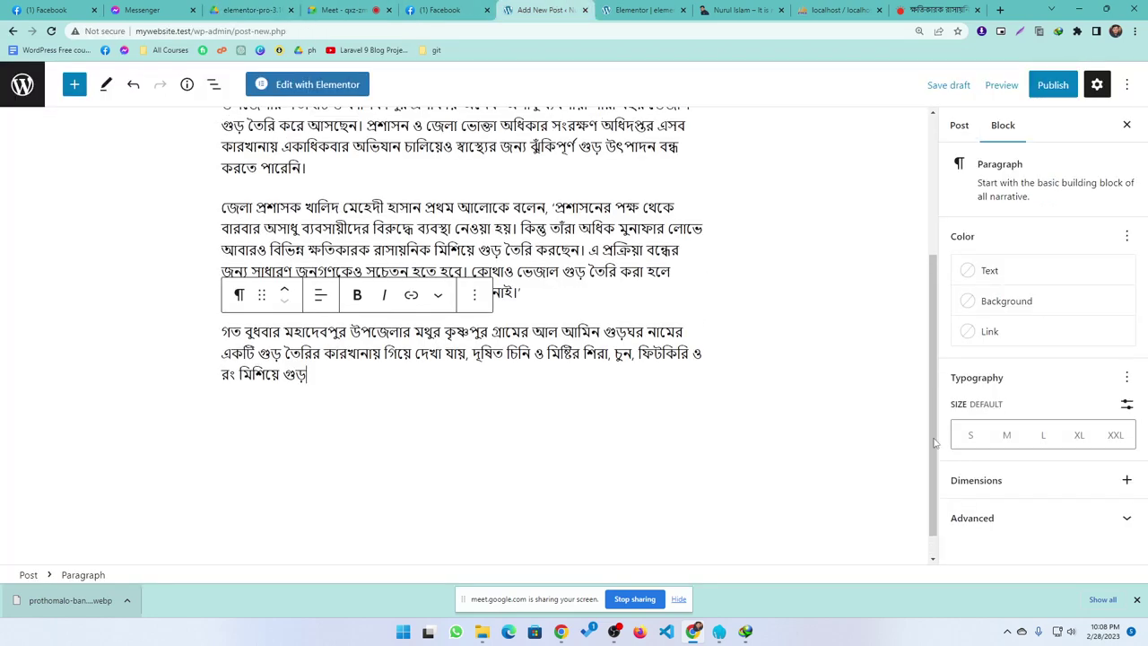
# - Open the featured image chooser for the molasses post and display its media library
pyautogui.click(959, 125)
pyautogui.scroll(-2, 1004, 492)
pyautogui.click(983, 384)
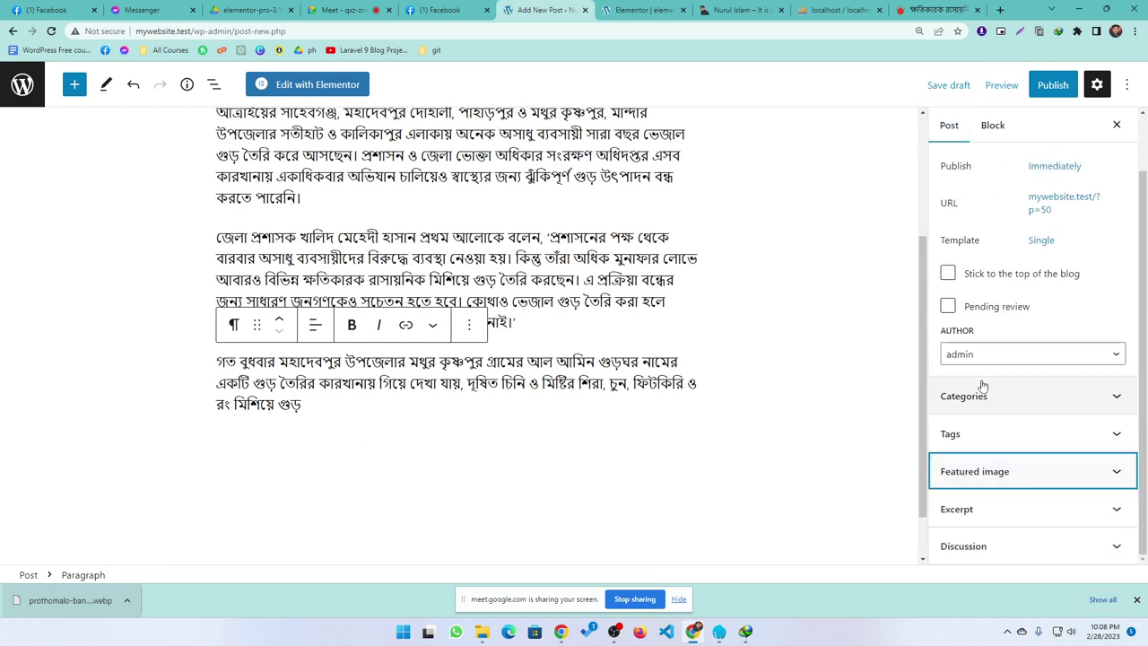
pyautogui.click(981, 470)
pyautogui.click(1018, 431)
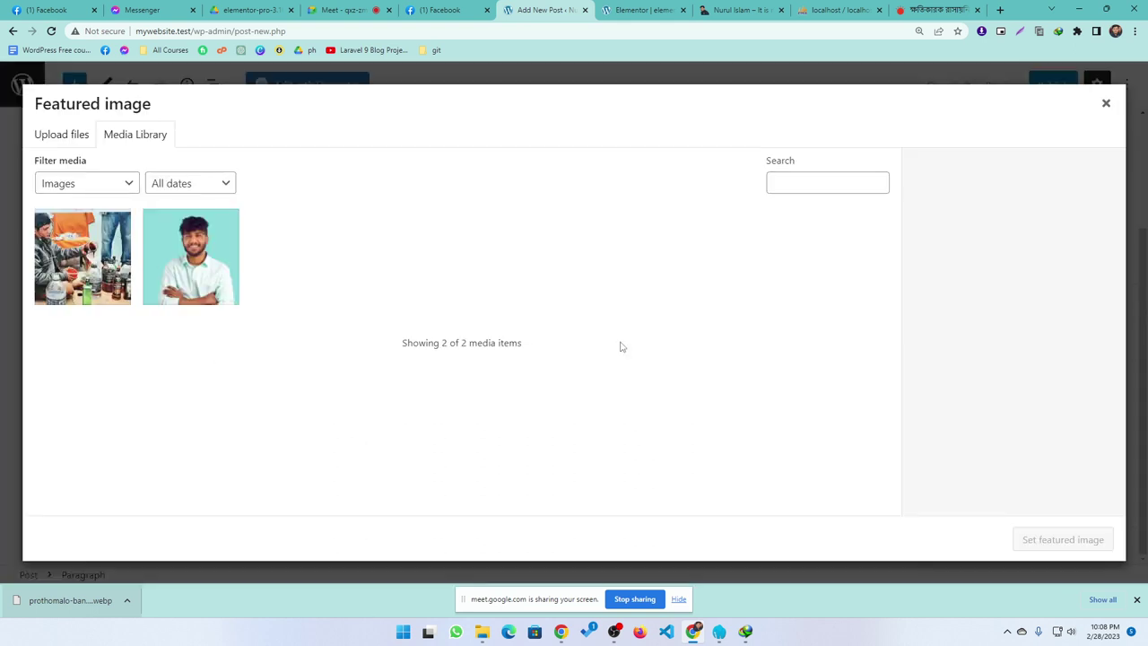
pyautogui.click(57, 136)
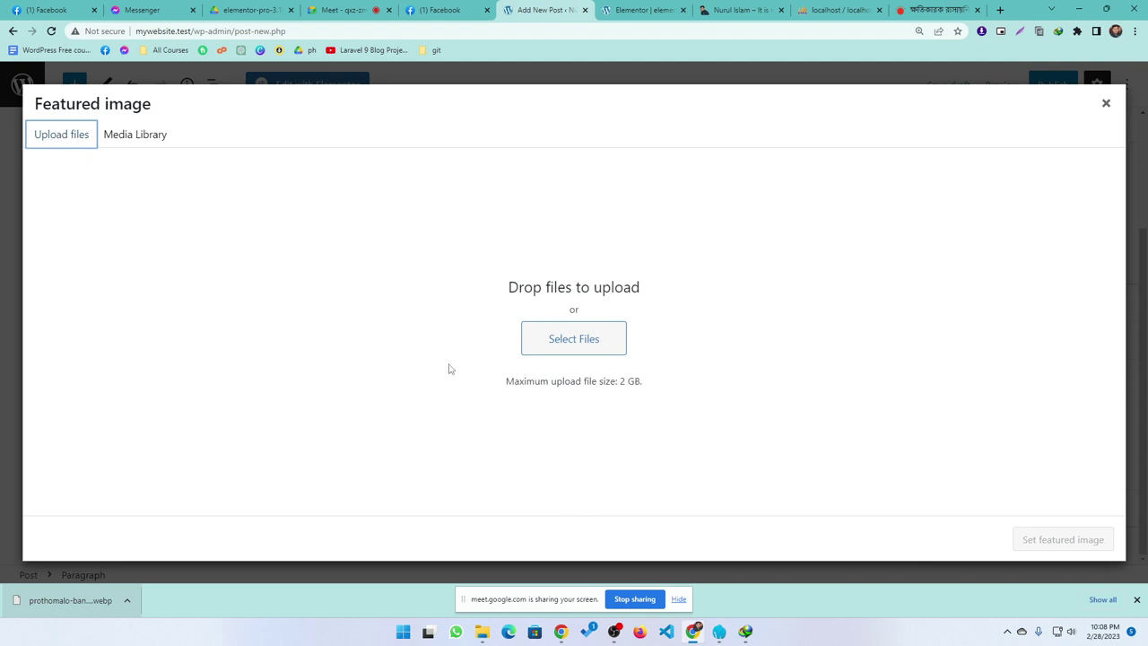
pyautogui.click(134, 139)
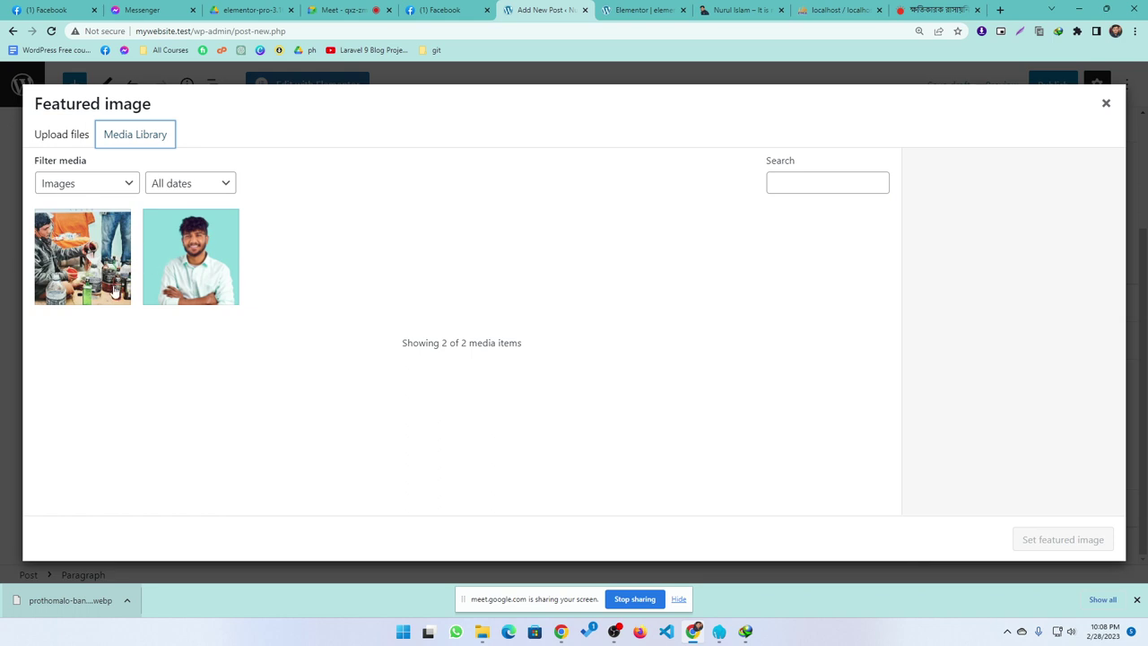
# - Save the molasses article's photo as WEBP in the All Downloads File folder and upload it to the featured image chooser
pyautogui.click(937, 9)
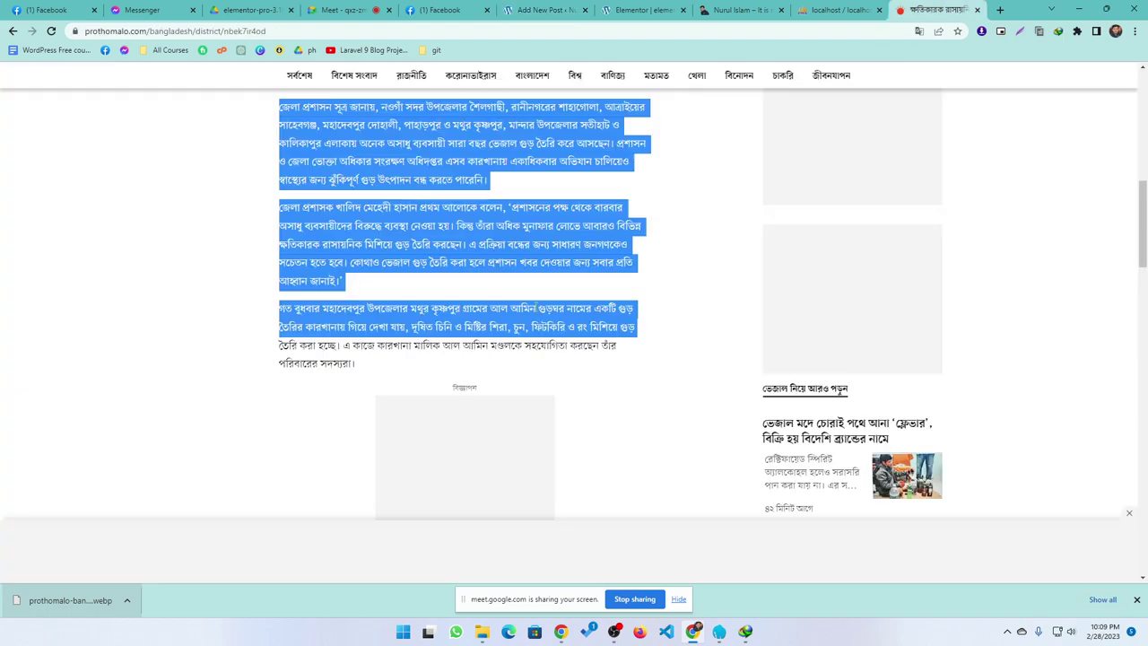
pyautogui.scroll(-3, 516, 387)
pyautogui.scroll(6, 515, 387)
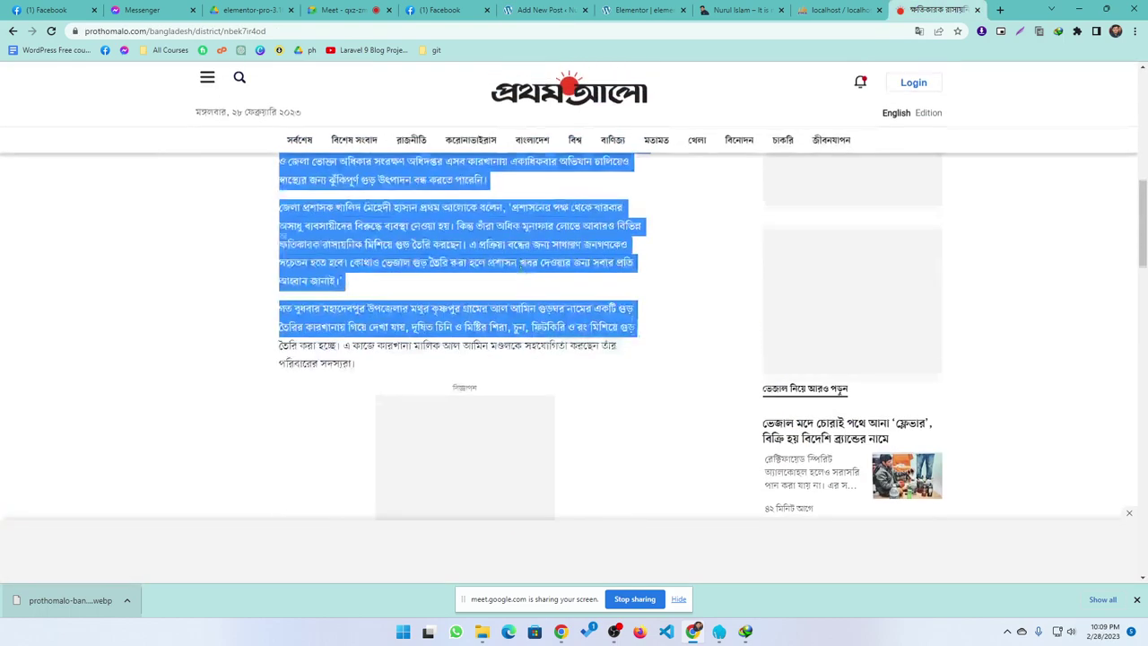
pyautogui.scroll(-2, 465, 381)
pyautogui.rightClick(429, 232)
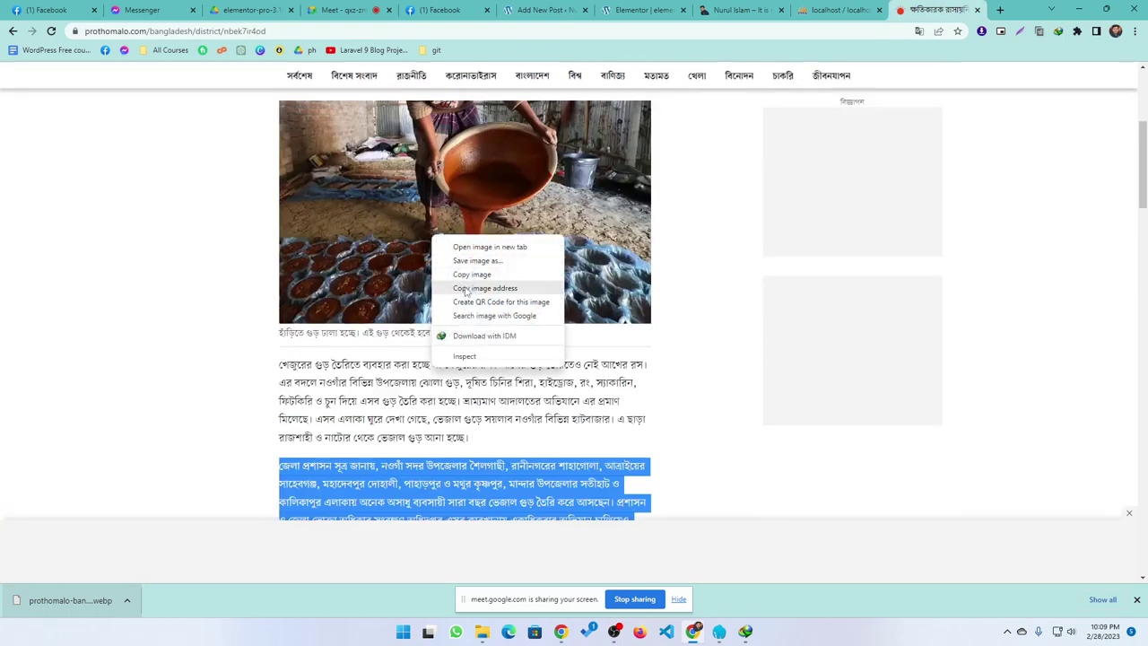
pyautogui.click(465, 269)
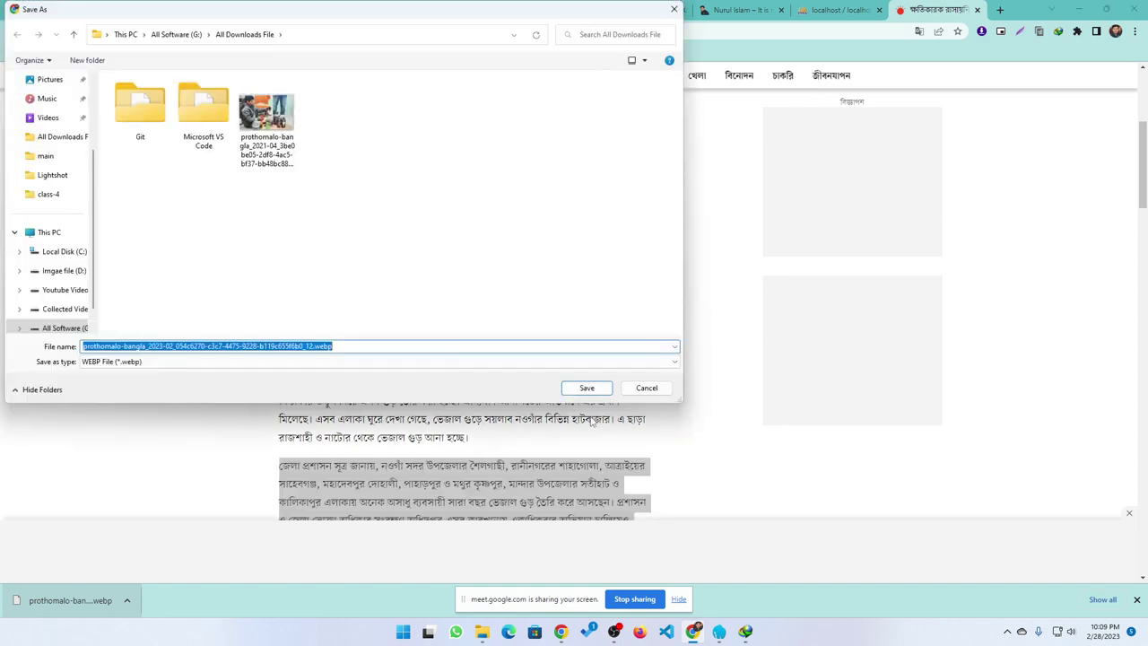
pyautogui.click(586, 388)
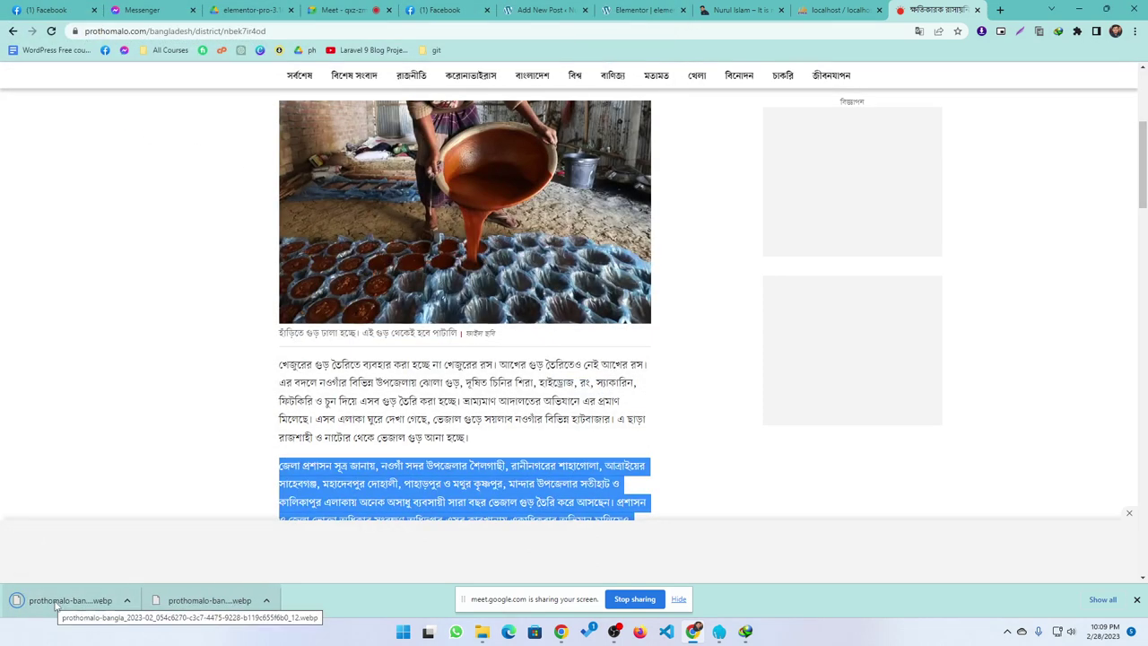
pyautogui.moveTo(56, 607); pyautogui.dragTo(355, 282)
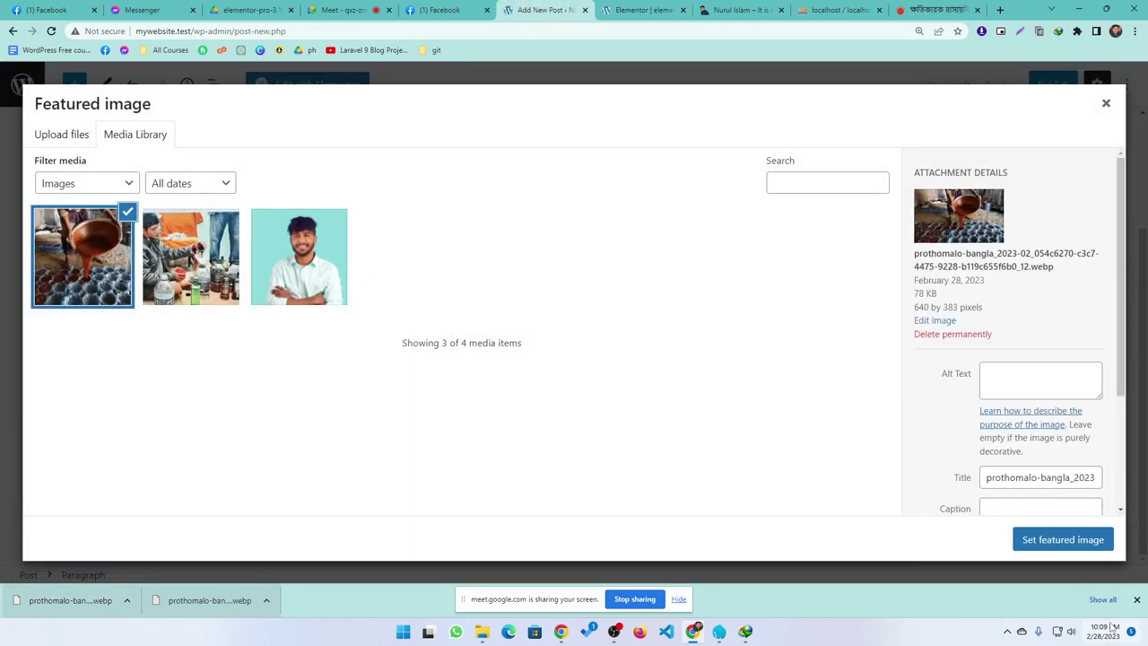
# - Set the uploaded molasses photo as the post's featured image and publish the post
pyautogui.click(1093, 541)
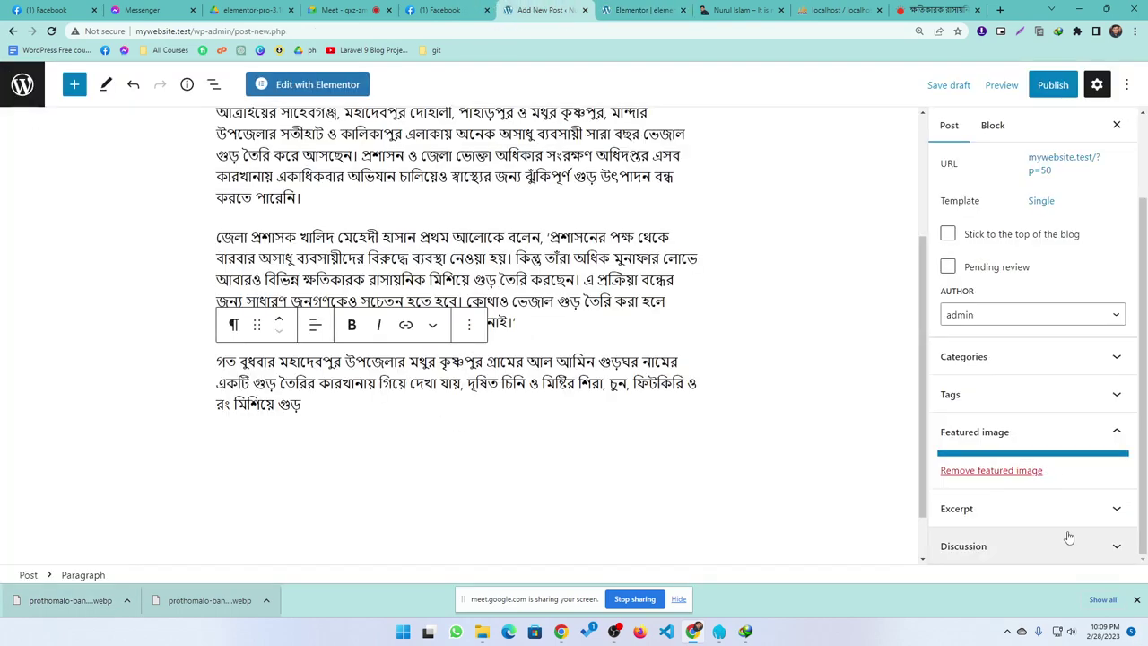
pyautogui.click(1045, 84)
pyautogui.click(995, 85)
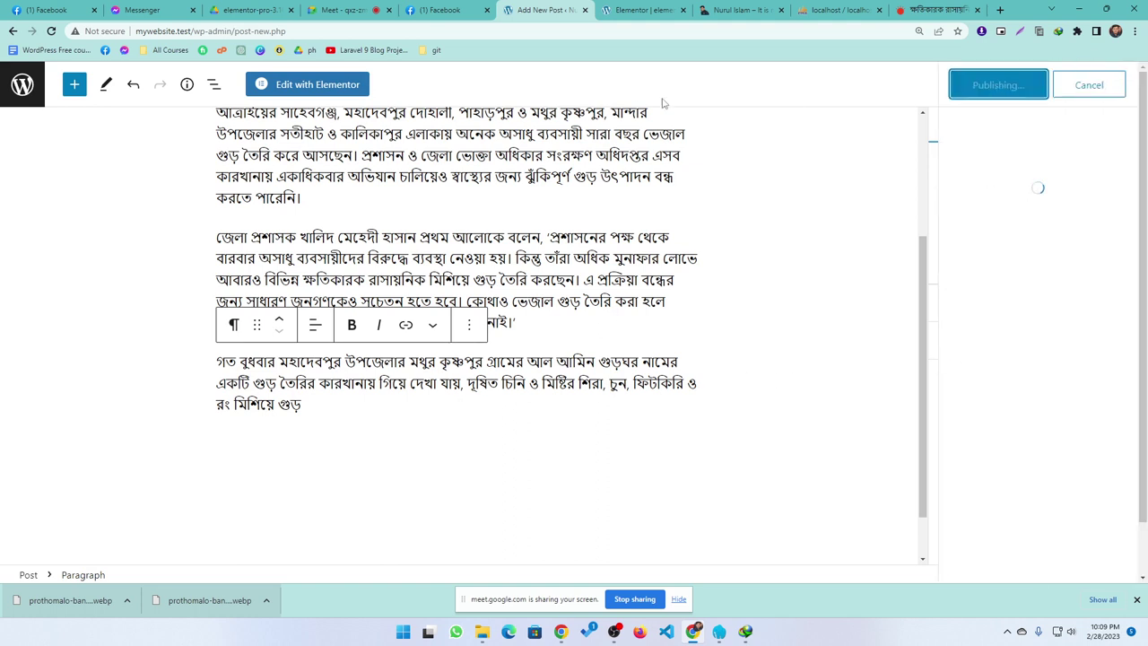
# - Reload the page in the Elementor editor and examine how the Posts widget shows the published posts
pyautogui.click(631, 10)
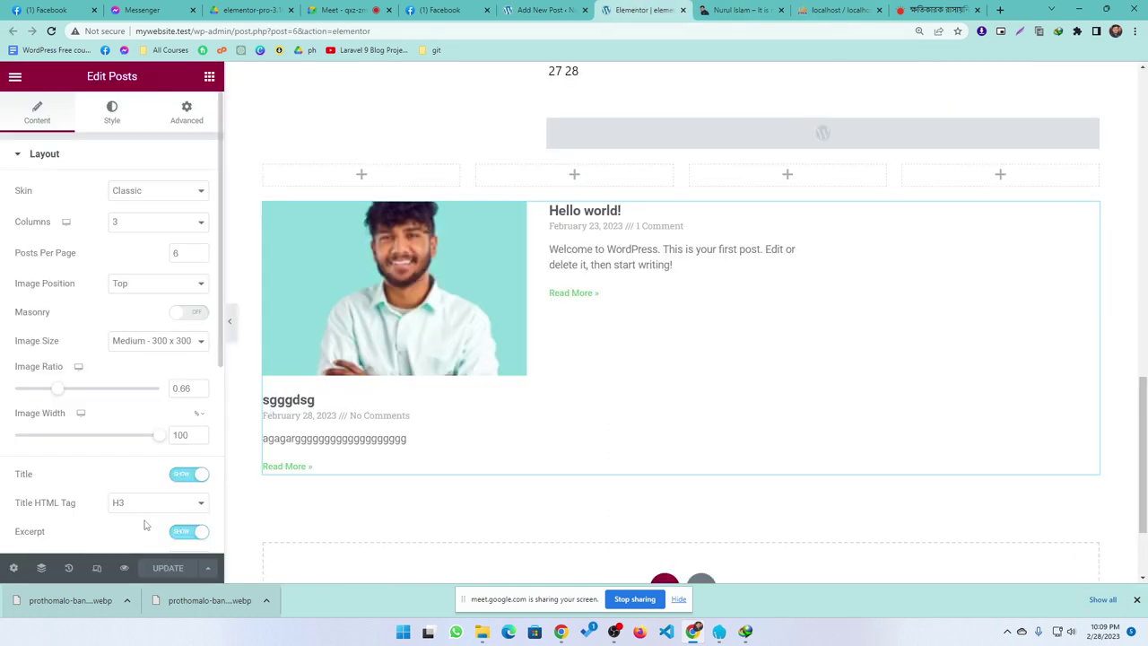
pyautogui.press('F5')
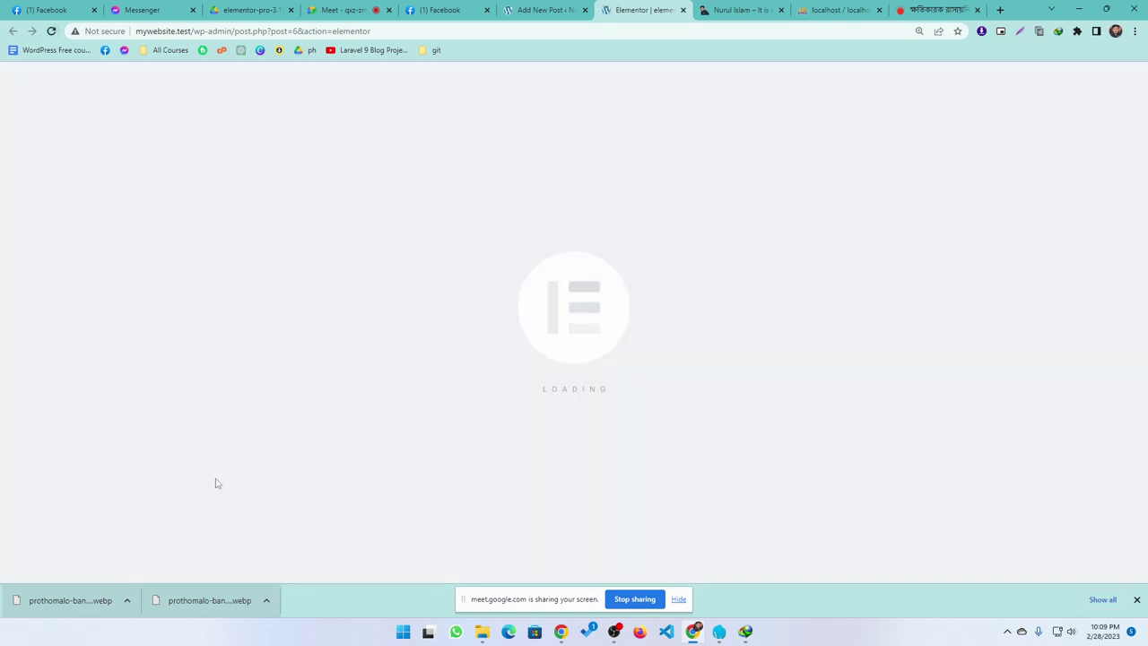
pyautogui.scroll(-15, 546, 497)
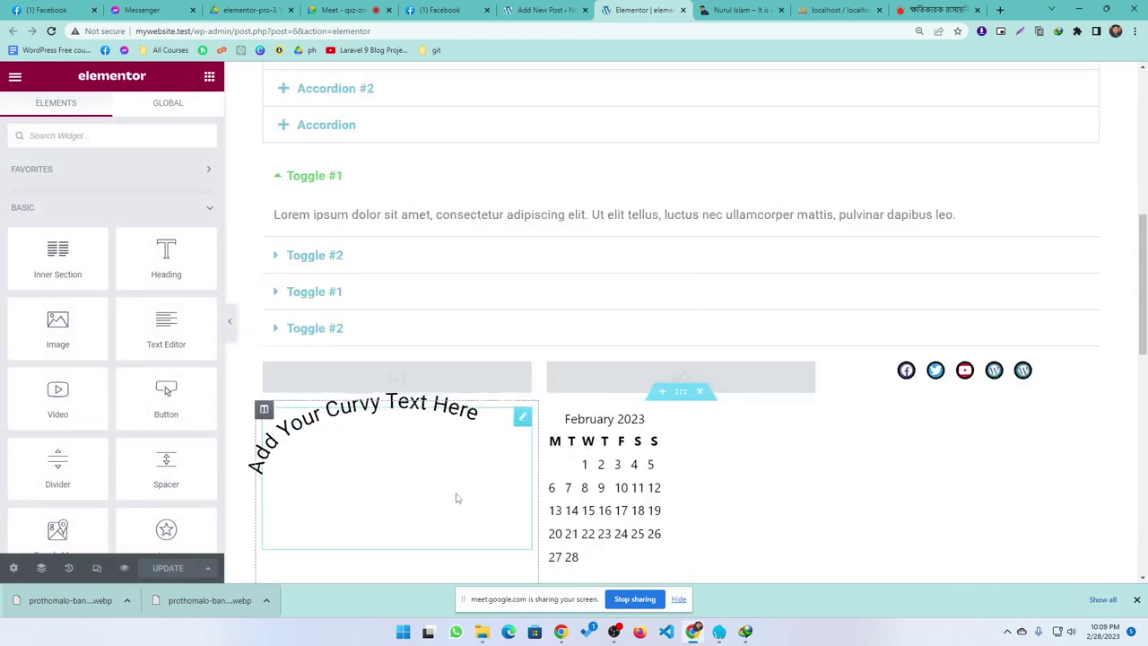
pyautogui.scroll(-2, 529, 358)
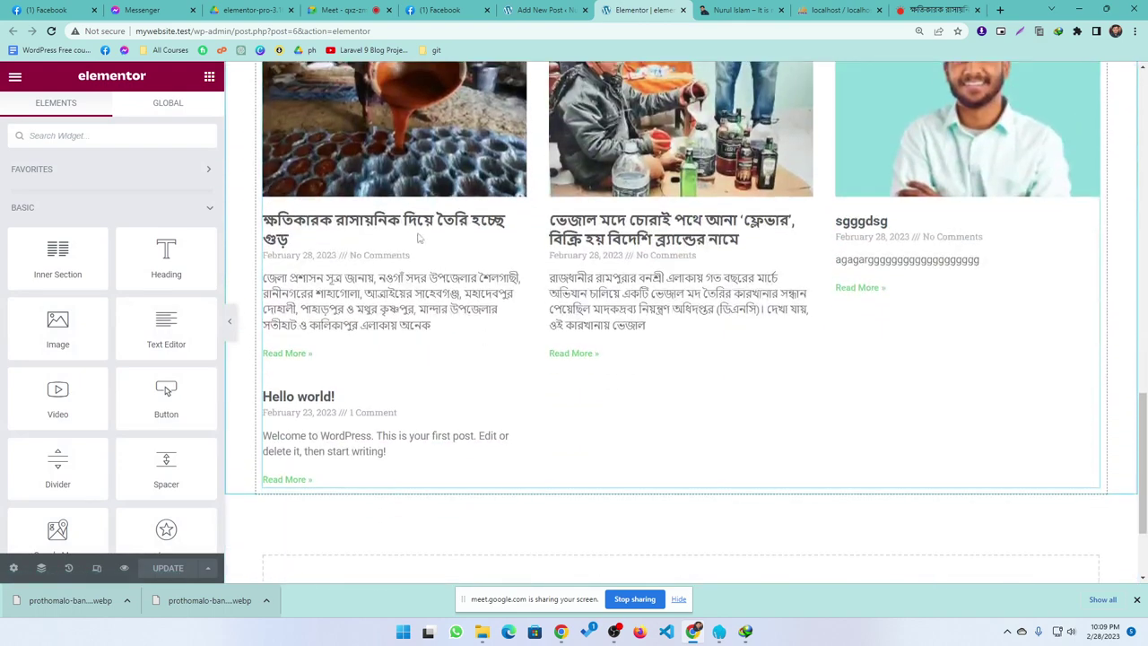
pyautogui.scroll(2, 284, 432)
pyautogui.scroll(-2, 284, 433)
pyautogui.scroll(2, 396, 274)
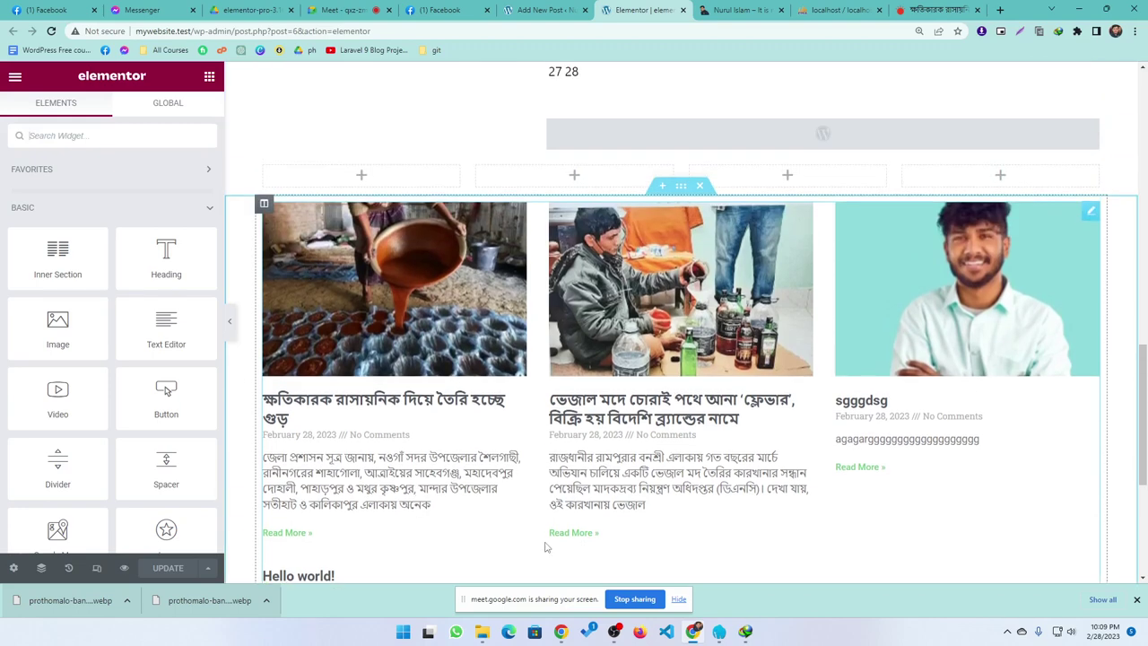
pyautogui.scroll(1, 584, 563)
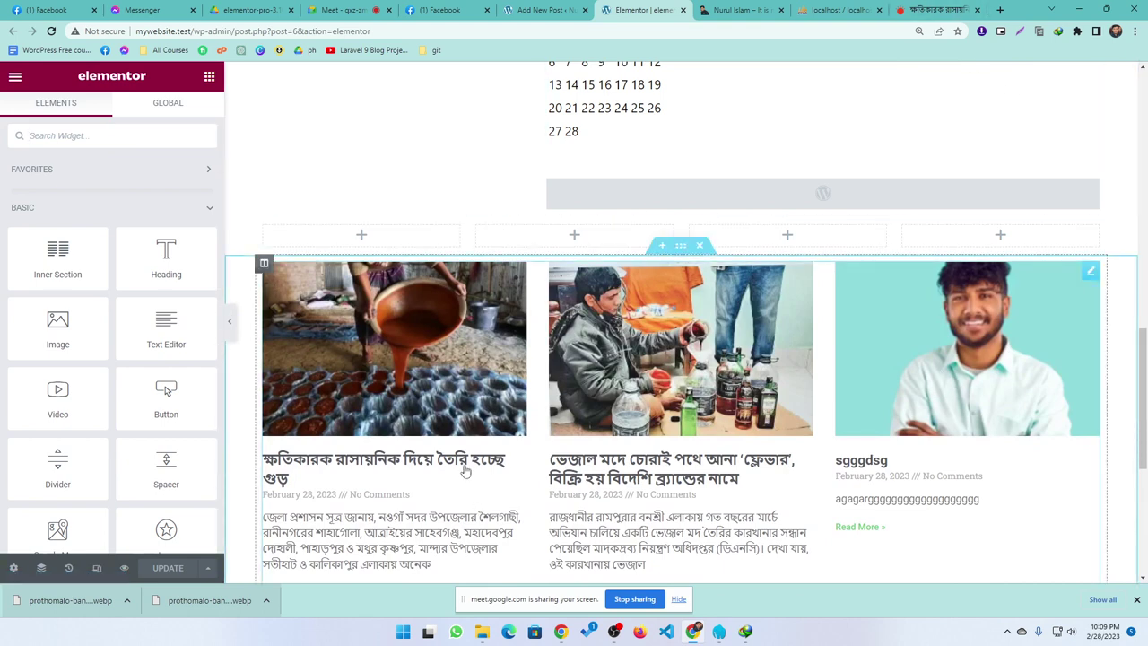
# - Search Google for "how use image url as featured image in wordpress" and open the Featured Image from URL (FIFU) plugin page
pyautogui.click(1000, 11)
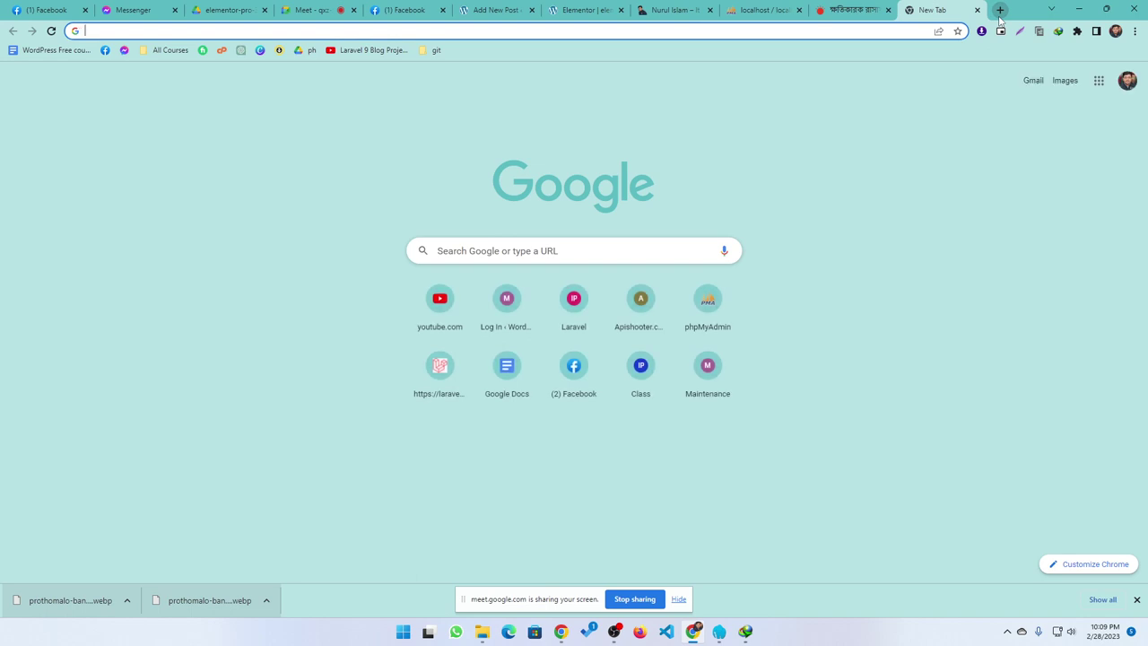
pyautogui.write('h')
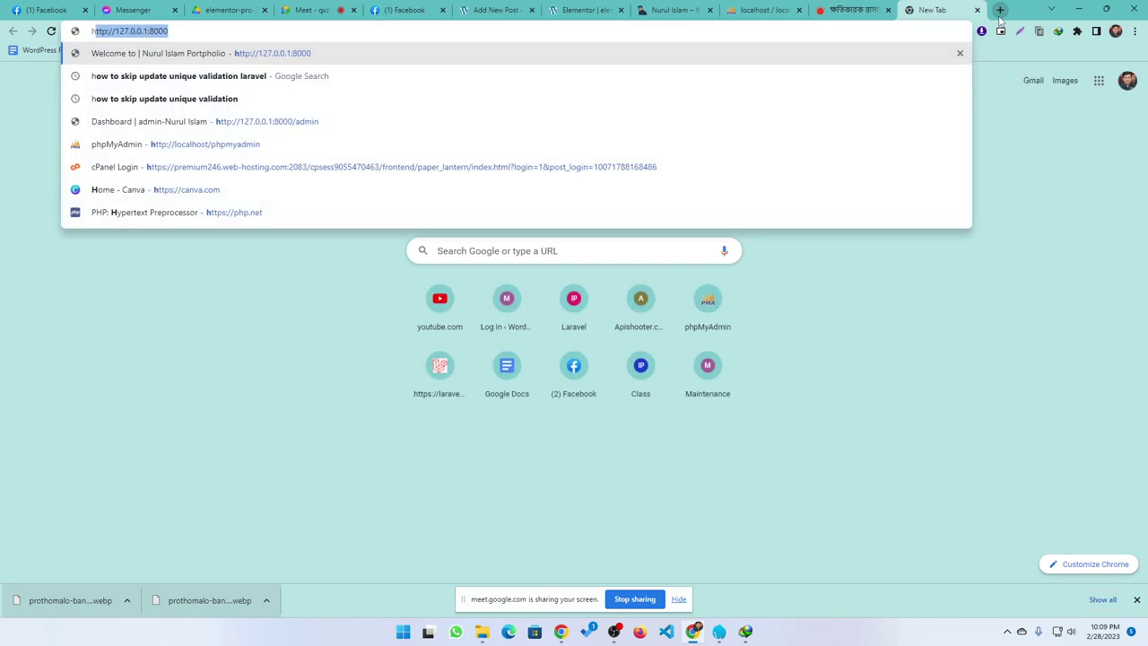
pyautogui.write('ow')
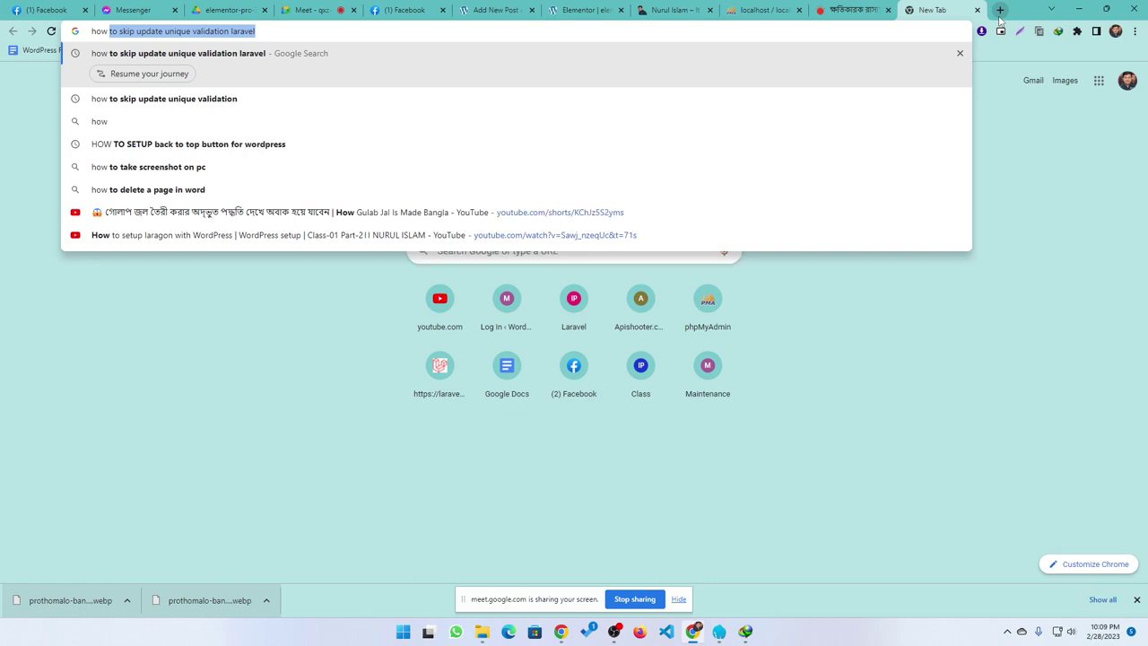
pyautogui.write(' use ')
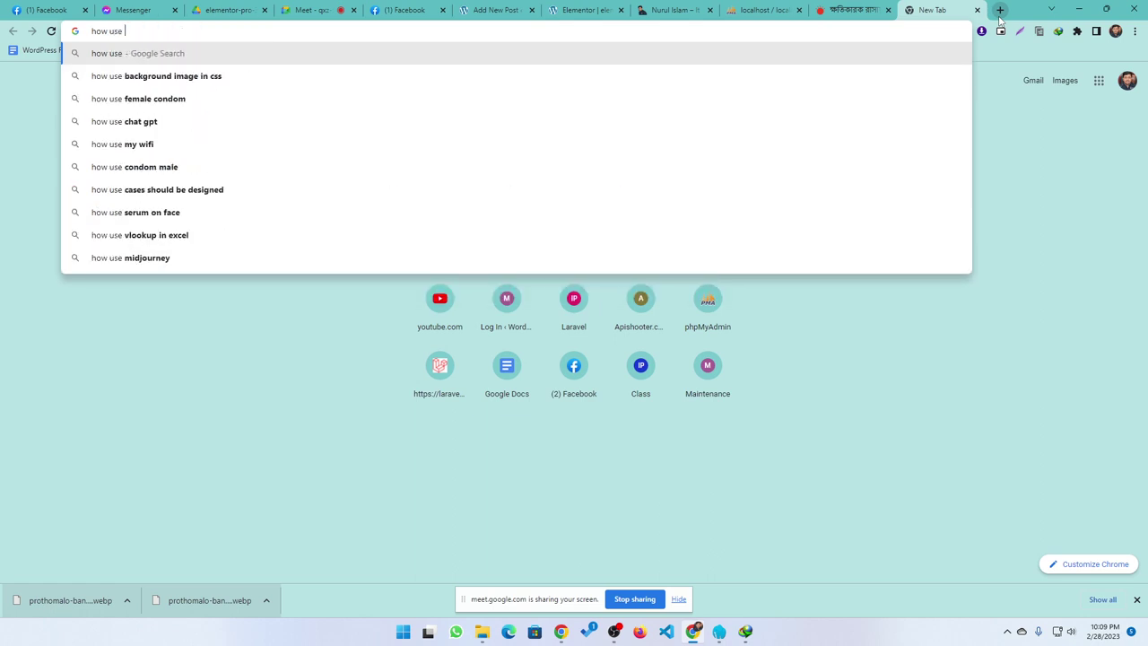
pyautogui.write('image u')
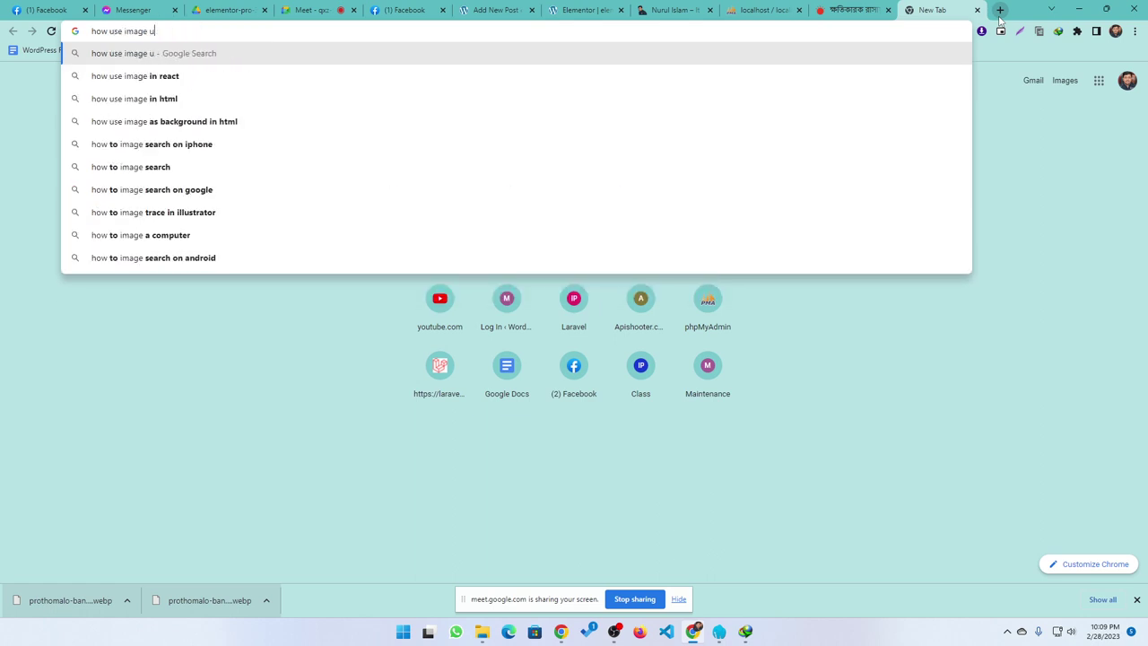
pyautogui.write('rl')
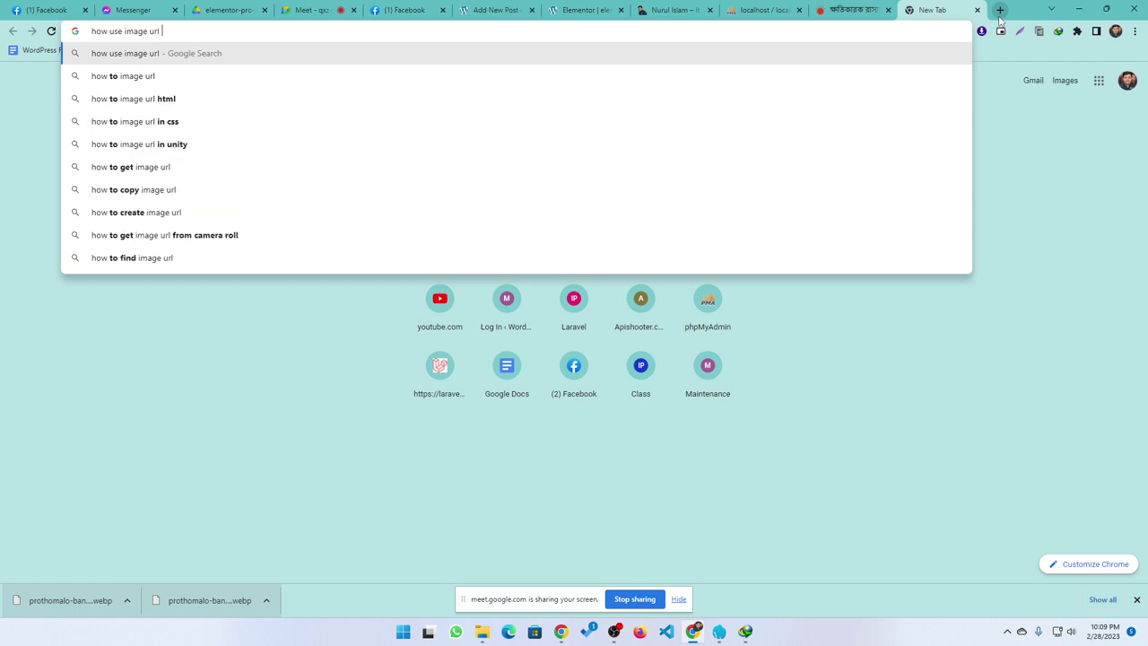
pyautogui.write(' as')
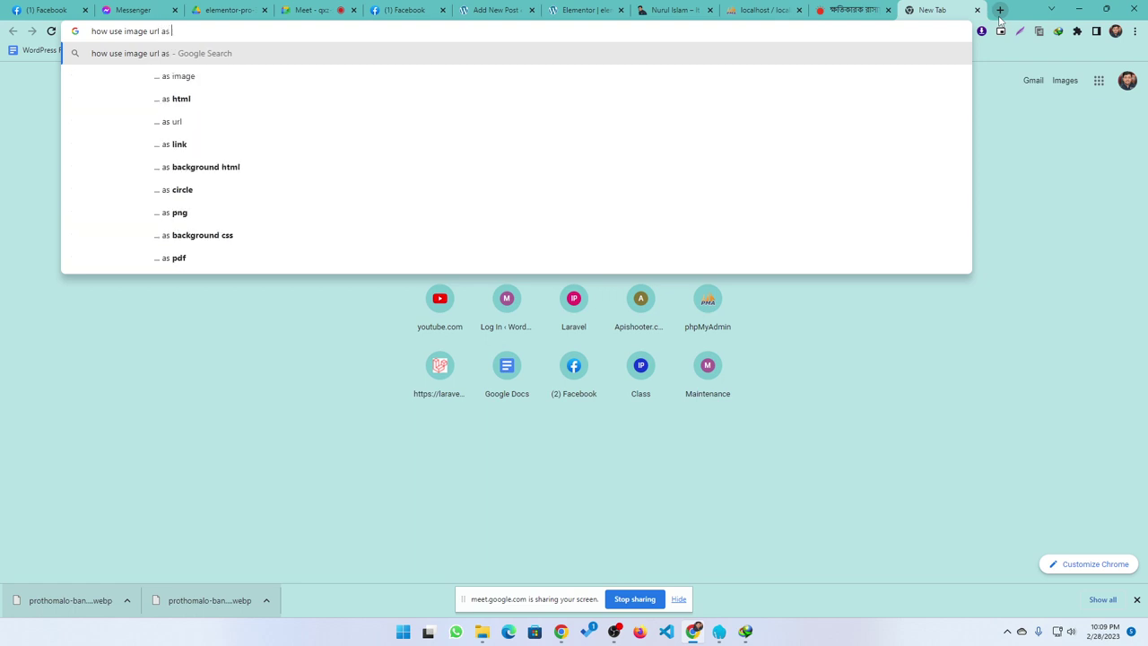
pyautogui.write(' featured image')
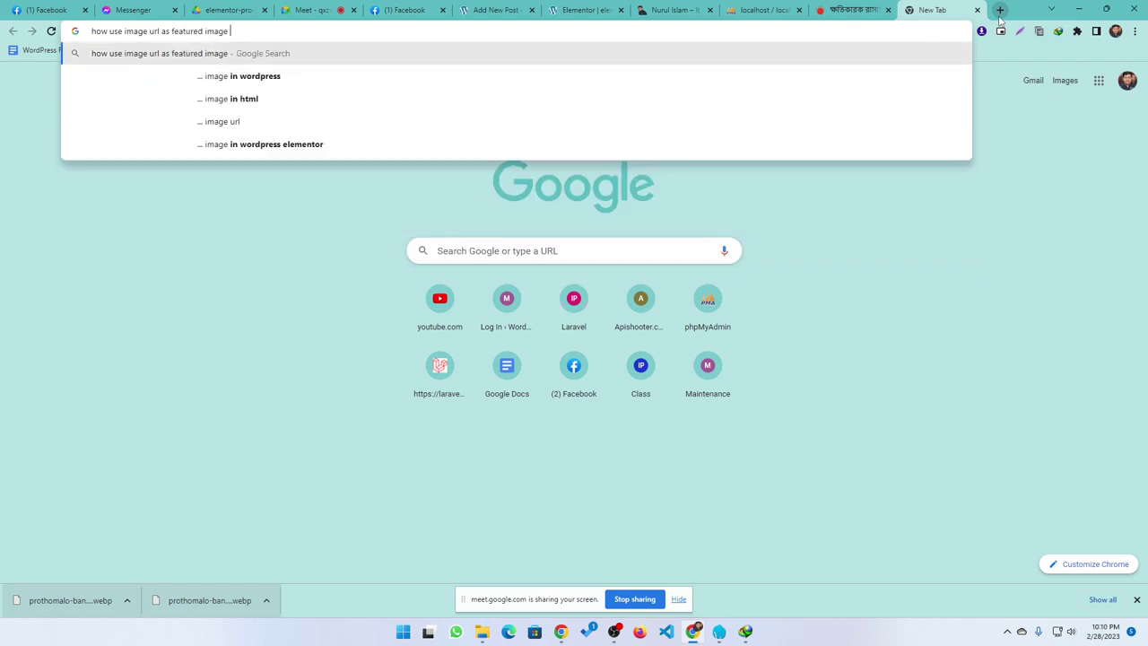
pyautogui.press('Down')
pyautogui.press('Return')
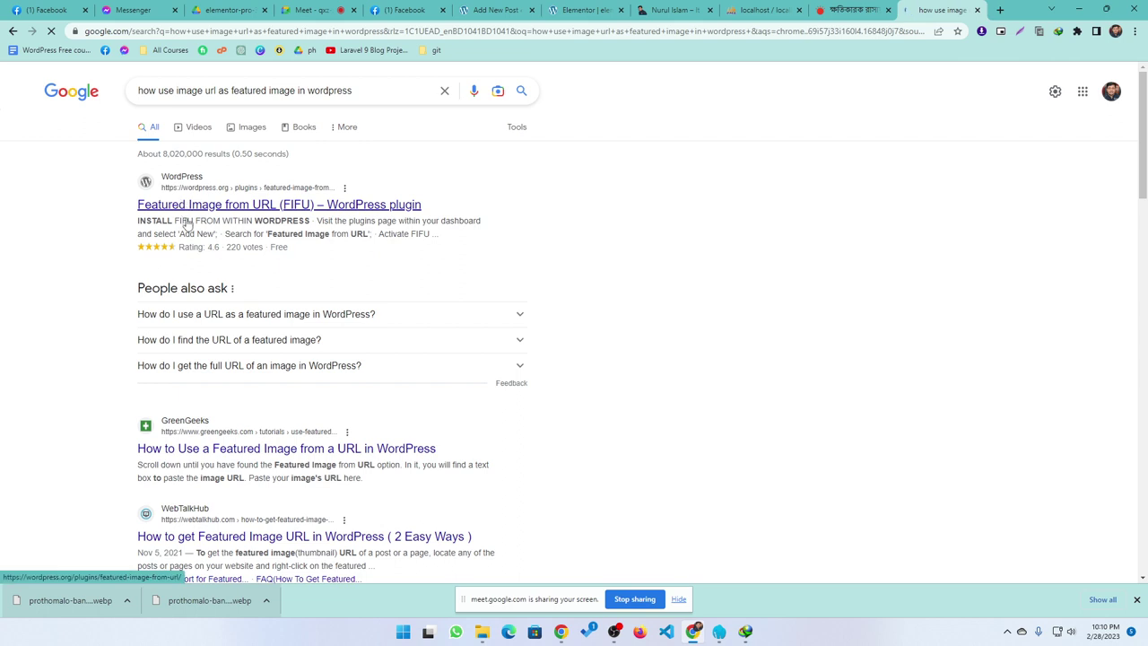
pyautogui.click(164, 207)
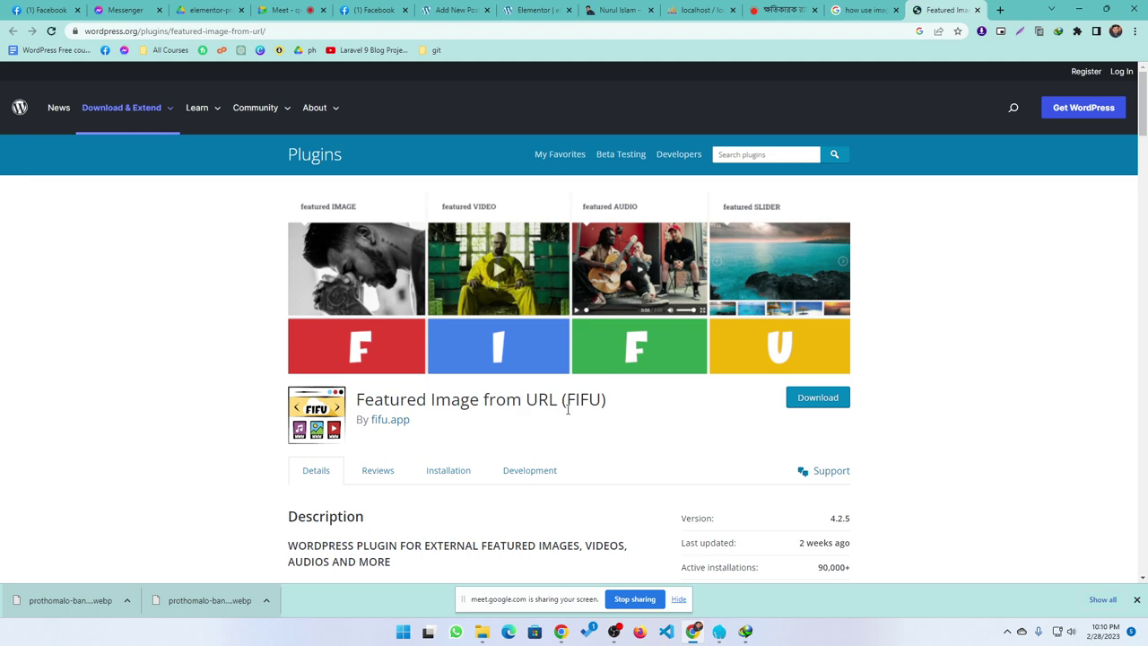
# - Copy the FIFU plugin's name and open the site's Add Plugins page in the WordPress dashboard
pyautogui.moveTo(613, 401); pyautogui.dragTo(337, 410)
pyautogui.click(457, 10)
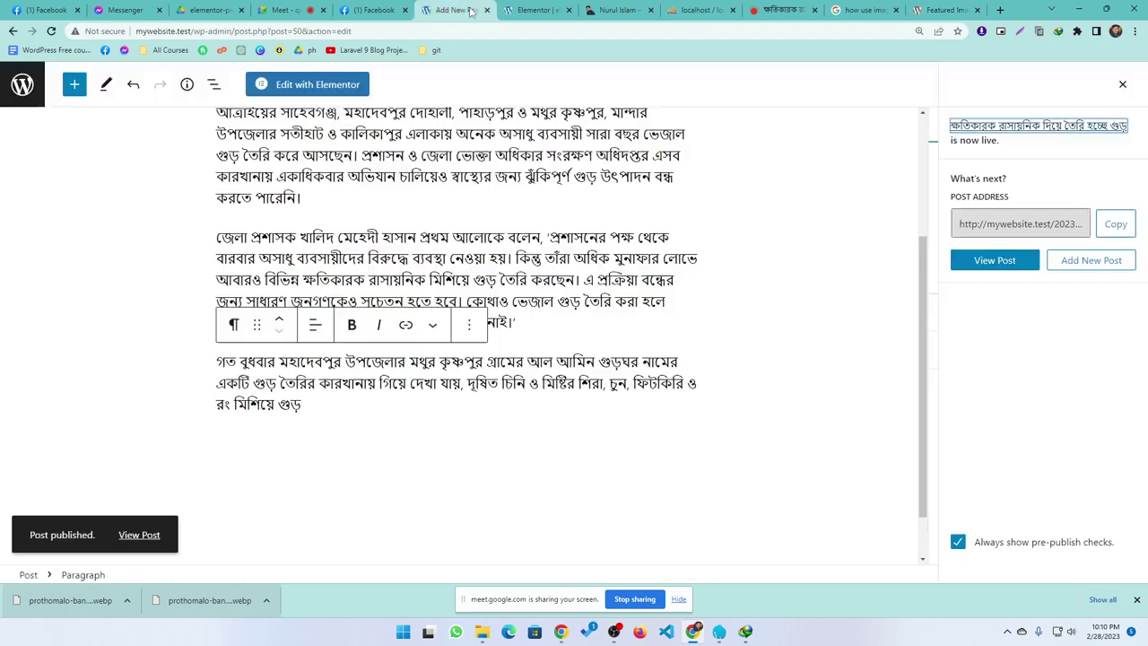
pyautogui.click(20, 104)
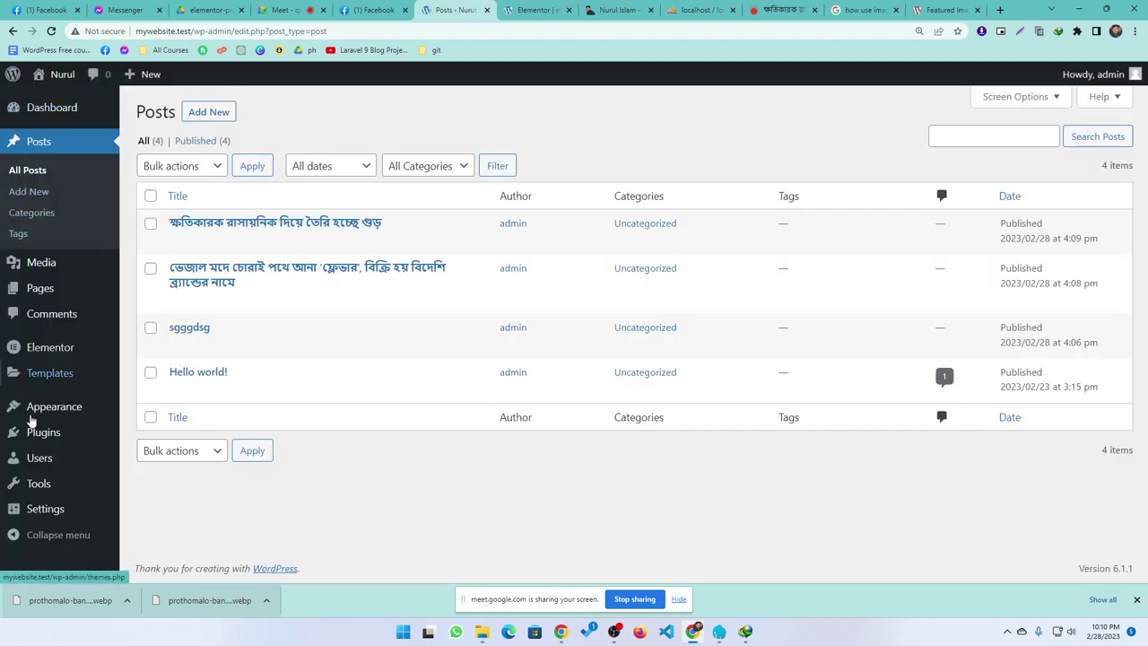
pyautogui.click(40, 431)
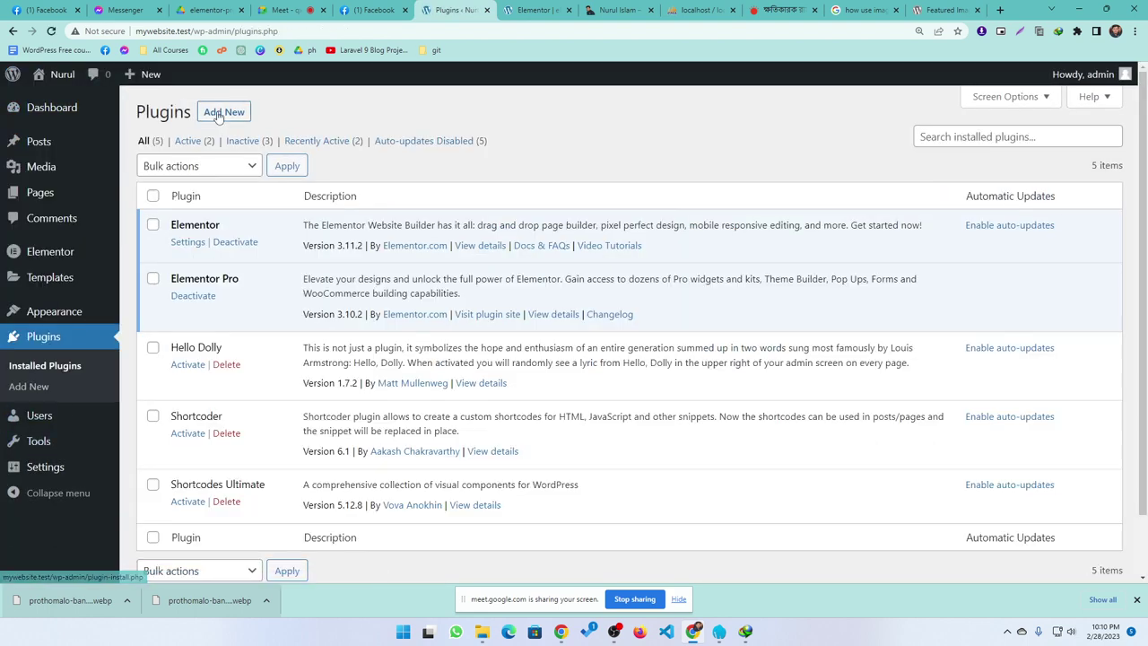
pyautogui.click(224, 113)
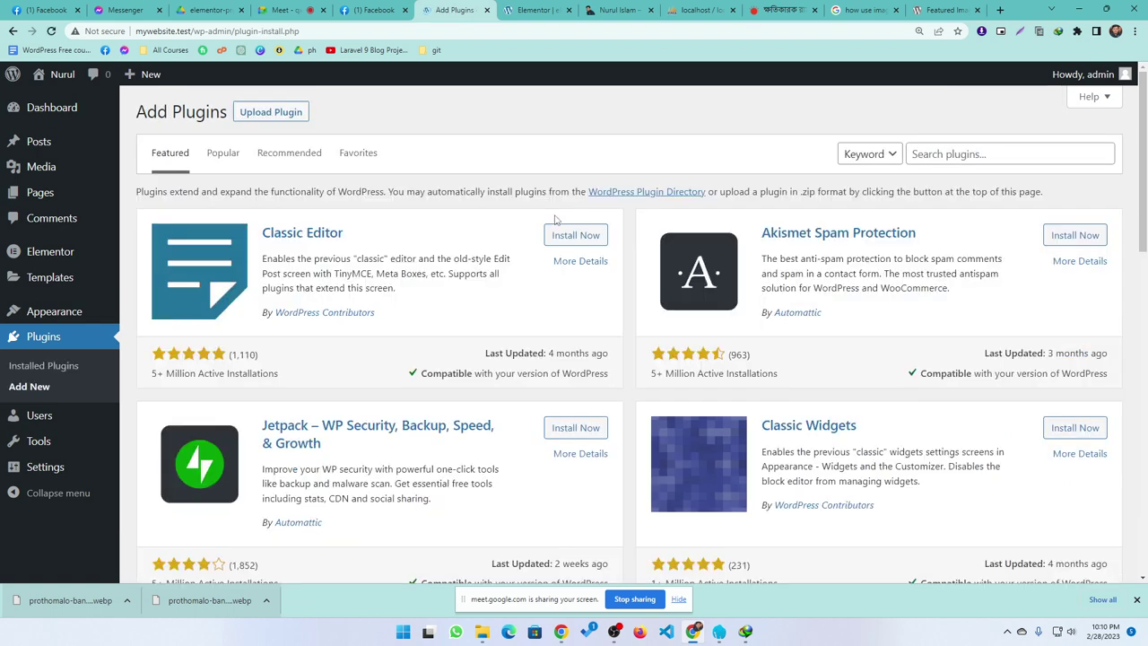
# - Try searching the plugin directory for "Download Featured Image from URL (FIFU)", then without "(FIFU)"
pyautogui.click(919, 153)
pyautogui.write('Download Featured Image from URL (FIFU)')
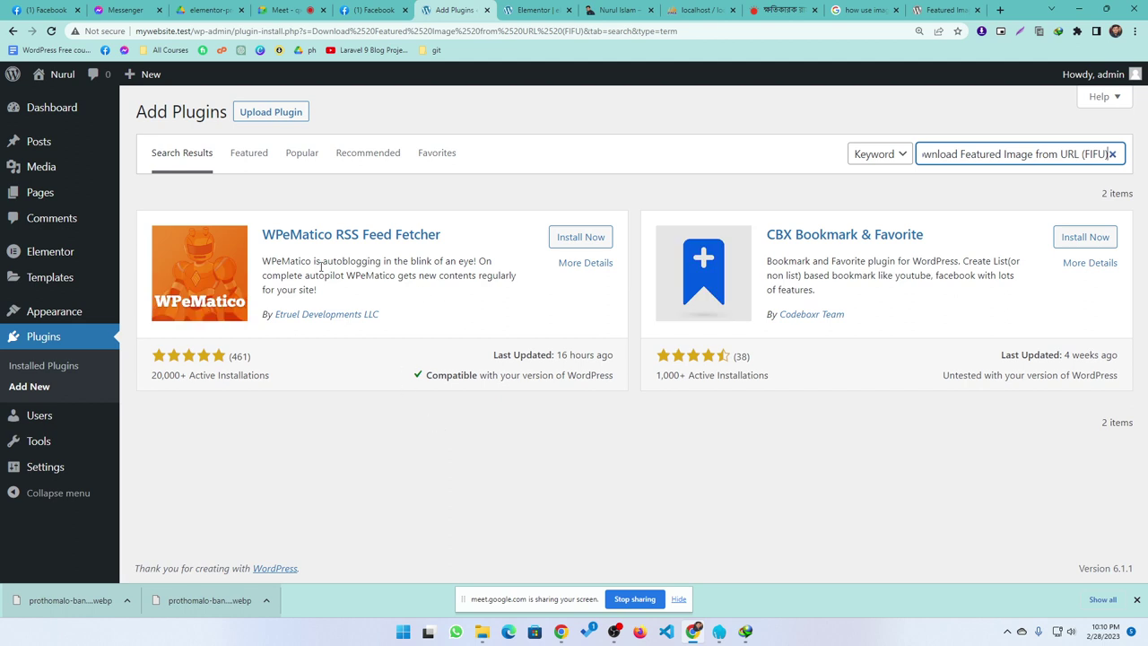
pyautogui.press('Home')
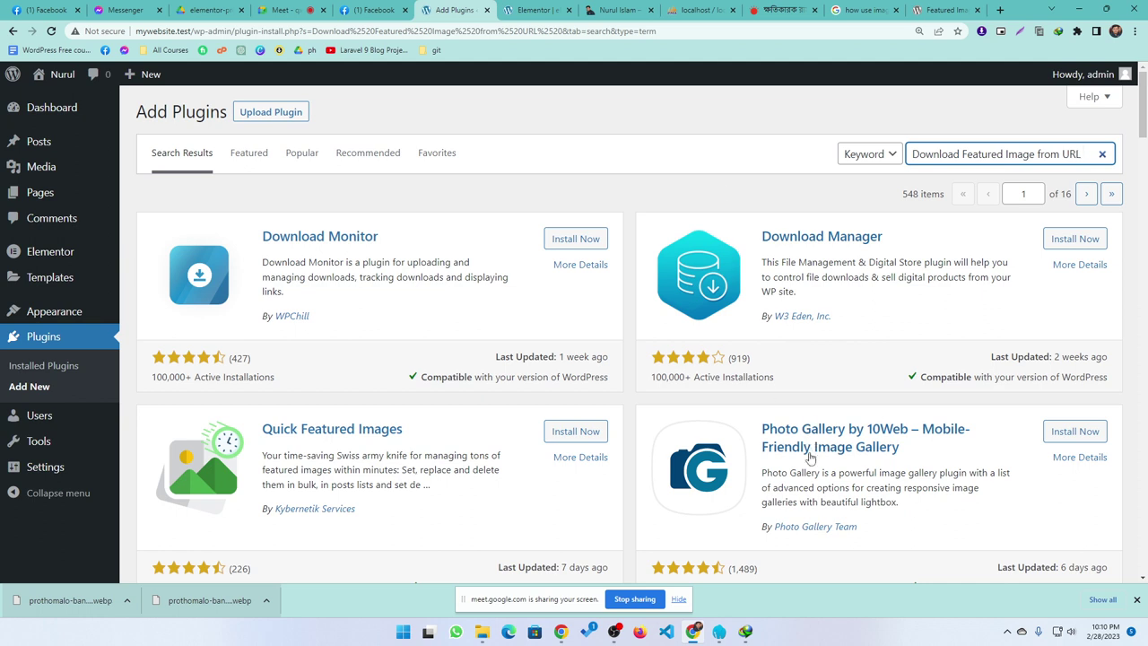
# - Recheck the plugin's name on its WordPress.org page and look through the plugin search results for it
pyautogui.click(944, 10)
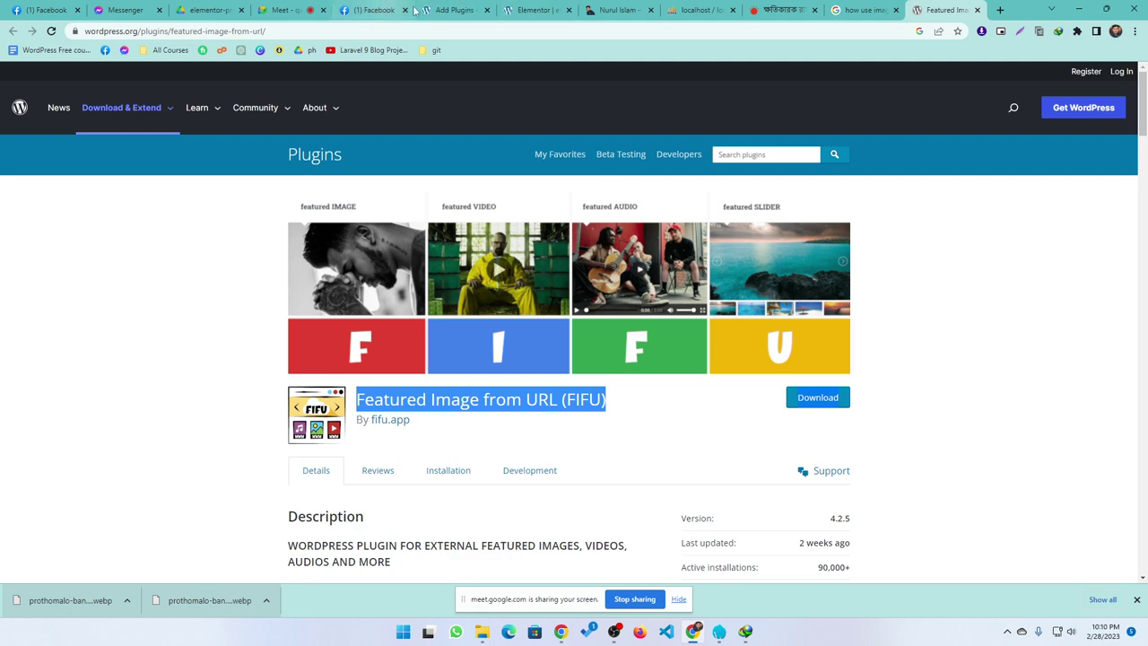
pyautogui.click(285, 10)
pyautogui.click(697, 131)
pyautogui.click(945, 10)
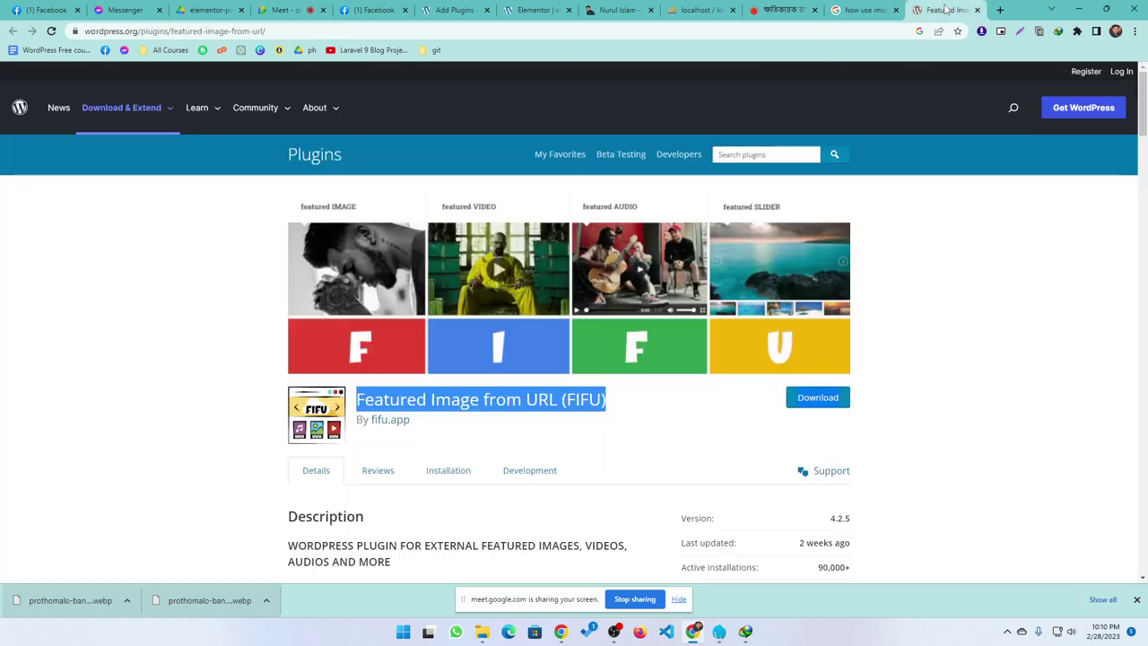
pyautogui.click(455, 10)
pyautogui.scroll(-1, 348, 375)
pyautogui.scroll(-6, 380, 359)
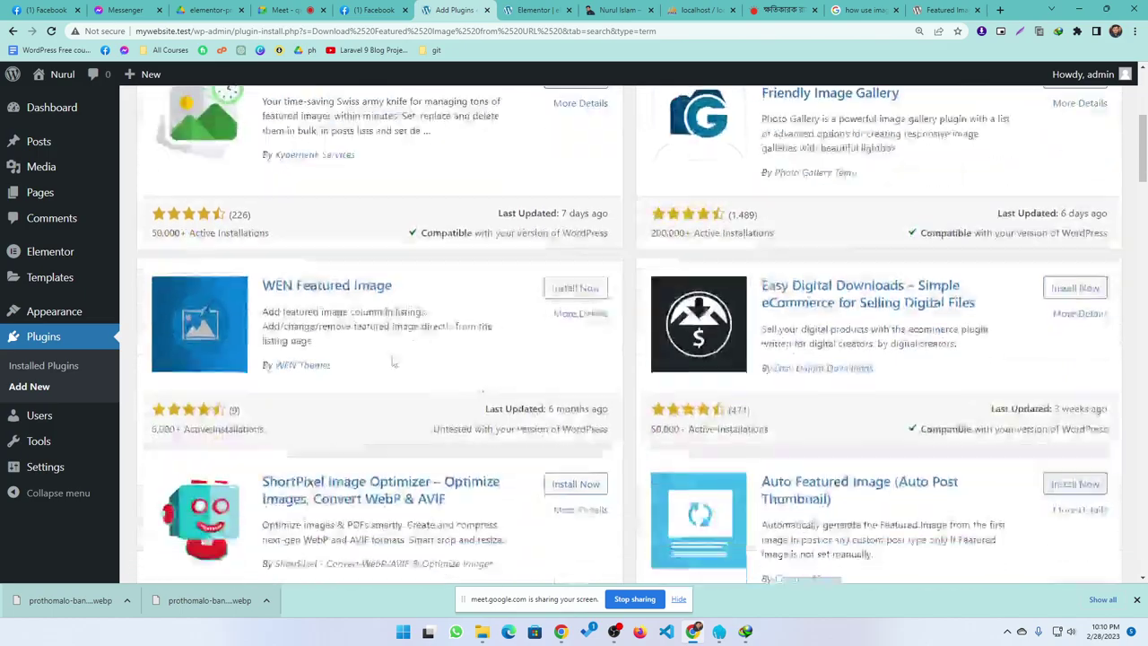
pyautogui.scroll(-9, 574, 394)
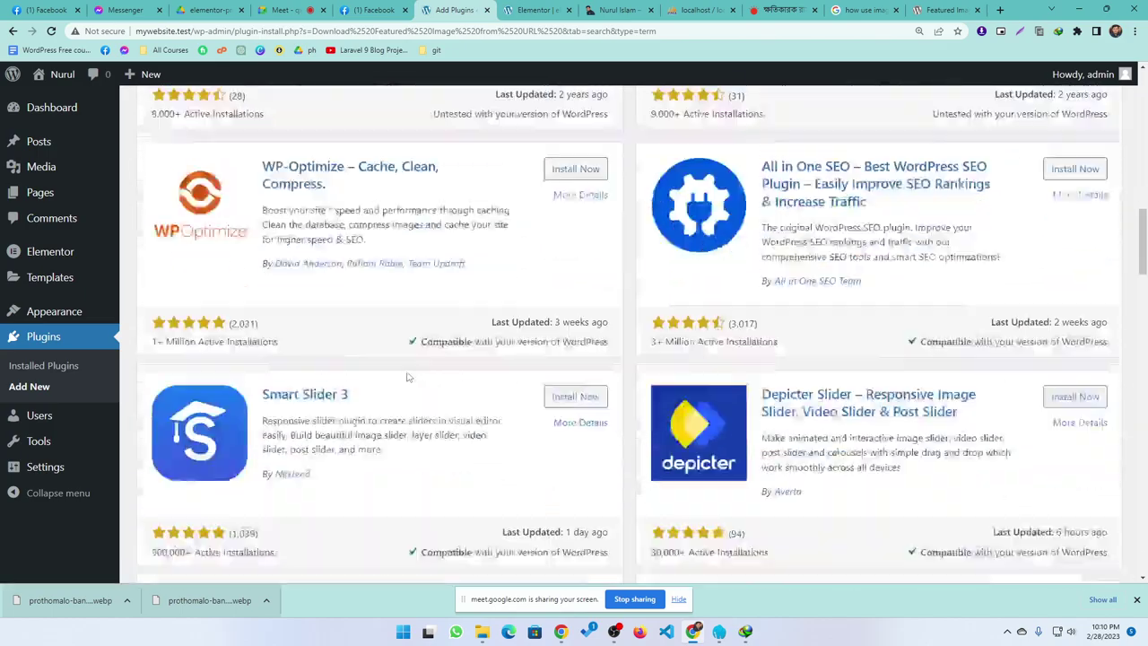
pyautogui.scroll(-3, 543, 379)
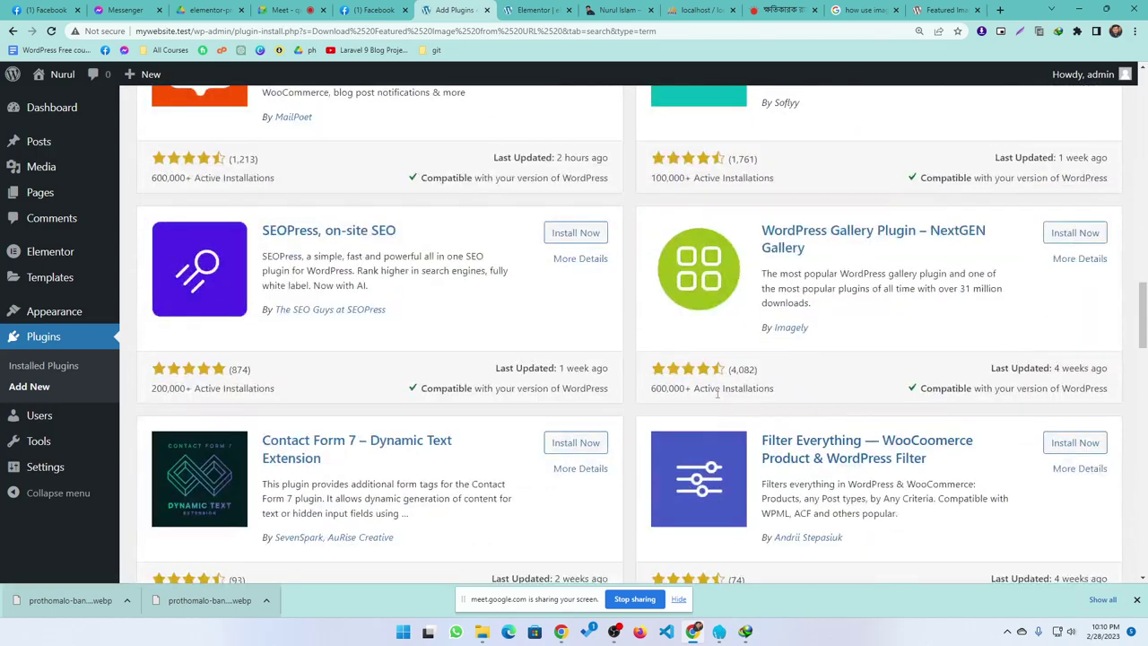
pyautogui.scroll(10, 772, 408)
pyautogui.scroll(5, 778, 401)
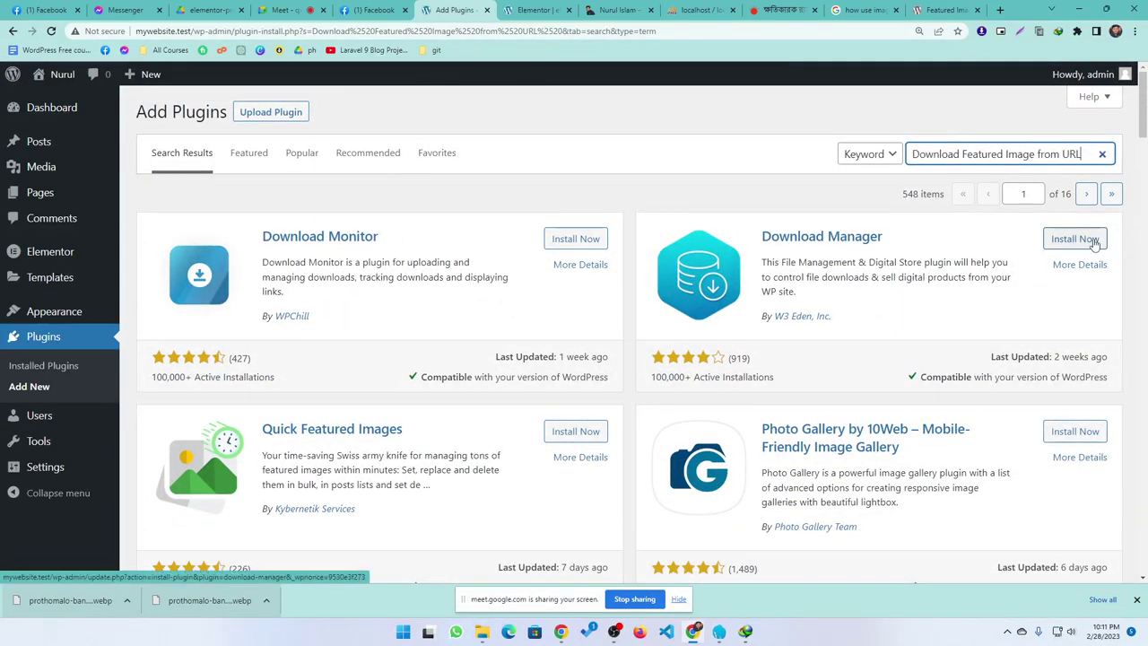
# - Replace the plugin search term with "fifu"
pyautogui.press('BackSpace')
pyautogui.press('BackSpace')
pyautogui.press('BackSpace')
pyautogui.press('BackSpace')
pyautogui.press('BackSpace')
pyautogui.press('BackSpace')
pyautogui.press('BackSpace')
pyautogui.press('BackSpace')
pyautogui.press('BackSpace')
pyautogui.press('BackSpace')
pyautogui.press('BackSpace')
pyautogui.press('BackSpace')
pyautogui.press('BackSpace')
pyautogui.press('BackSpace')
pyautogui.press('BackSpace')
pyautogui.press('BackSpace')
pyautogui.press('BackSpace')
pyautogui.press('BackSpace')
pyautogui.press('BackSpace')
pyautogui.press('BackSpace')
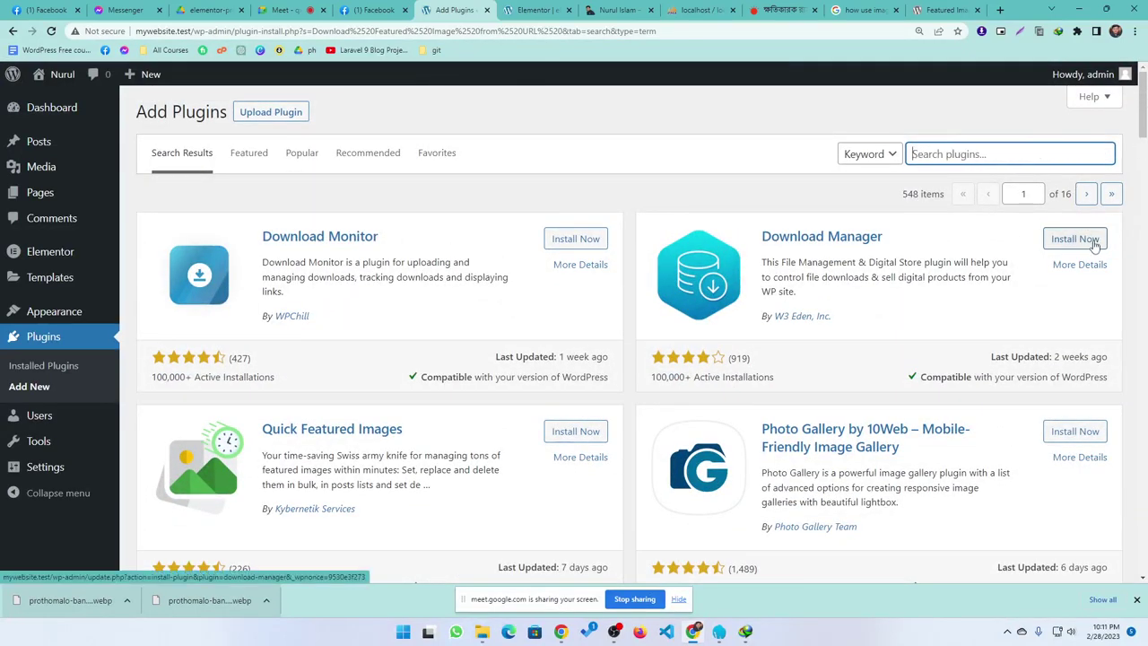
pyautogui.write('fifu')
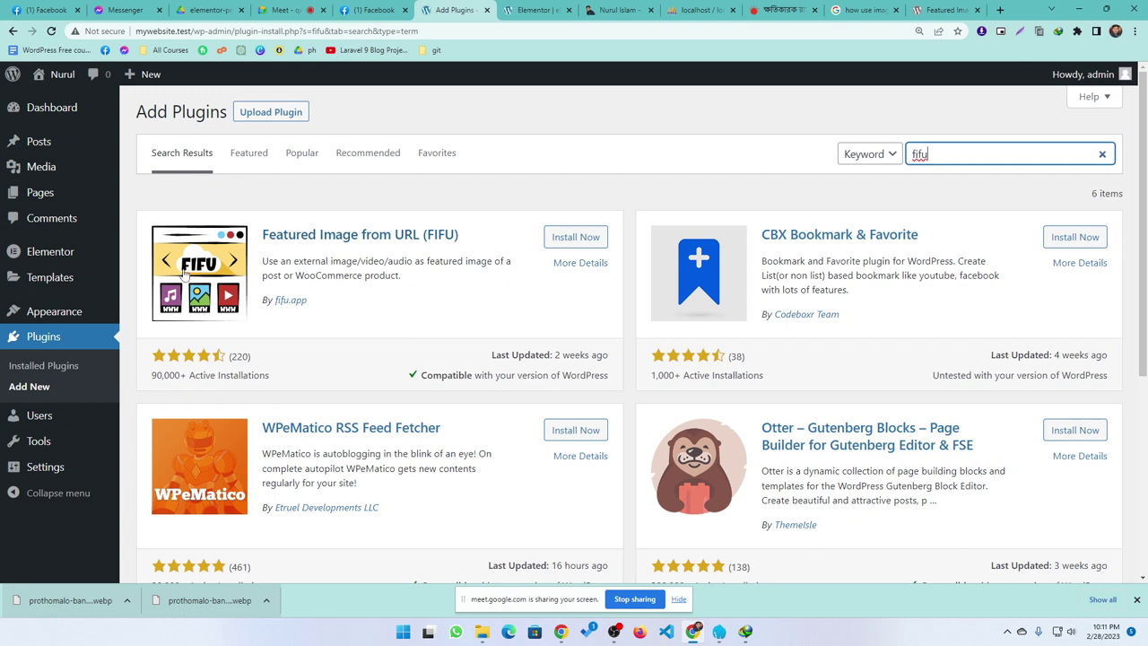
# - Install and activate the Featured Image from URL (FIFU) plugin
pyautogui.click(581, 238)
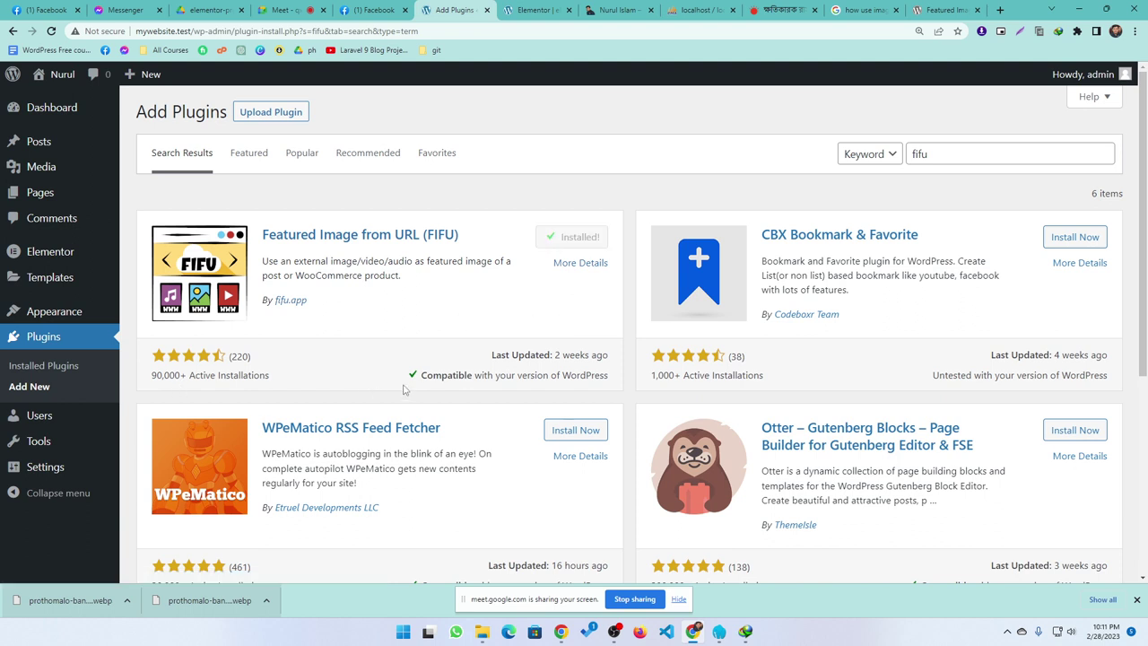
pyautogui.click(571, 244)
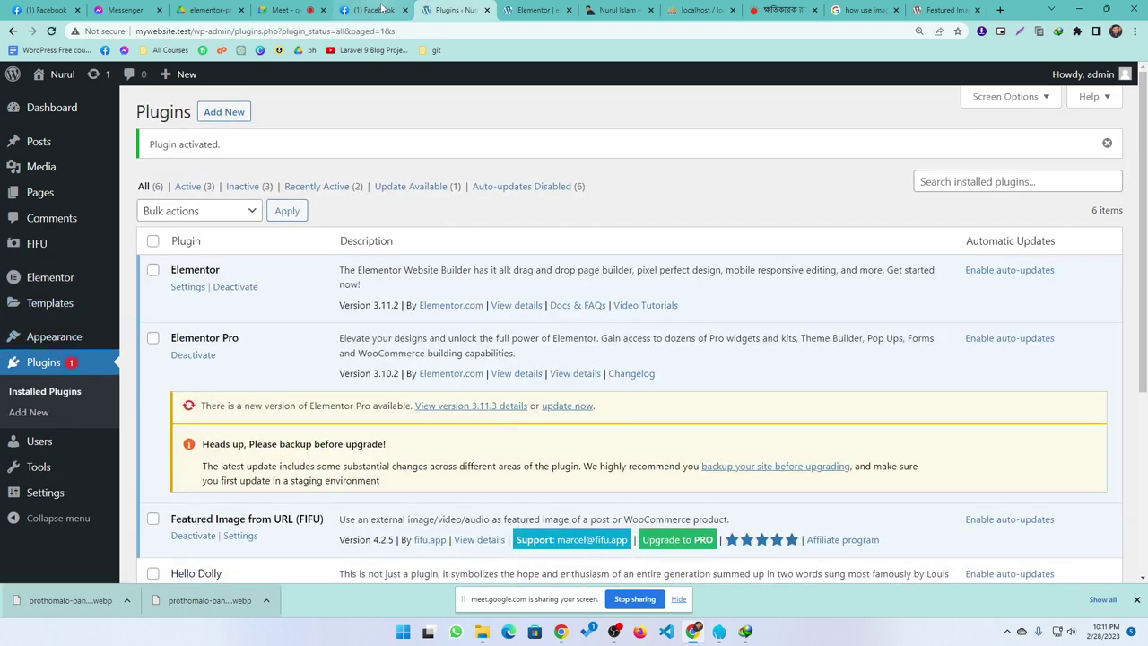
pyautogui.moveTo(47, 192)
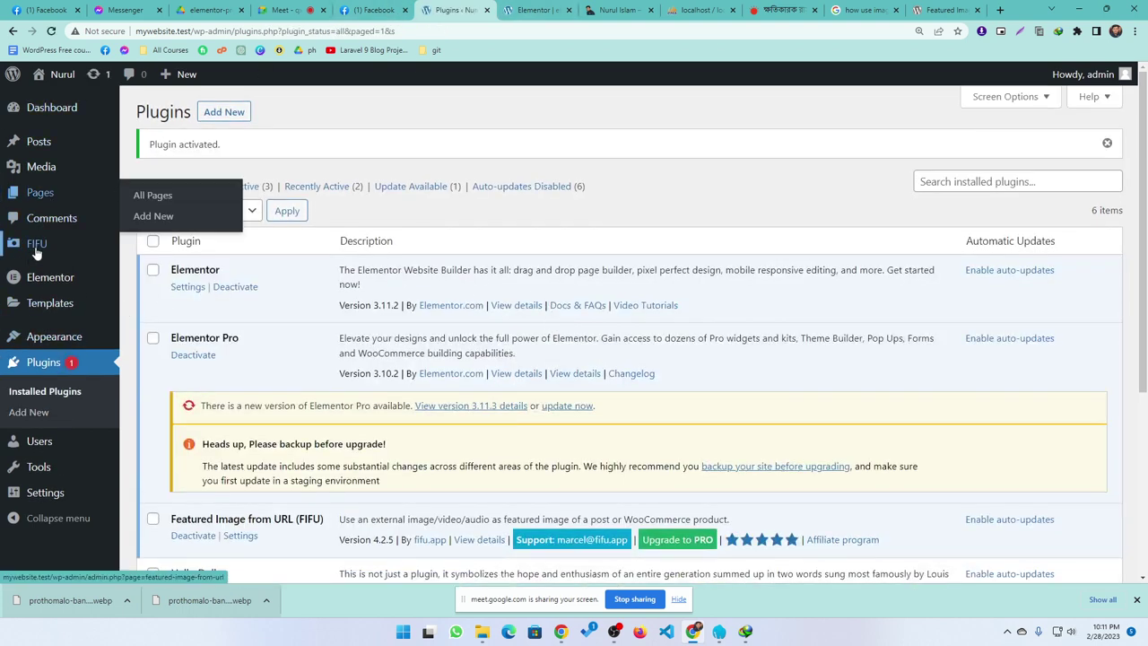
# - Start a new WordPress post from the list of all posts
pyautogui.moveTo(43, 144)
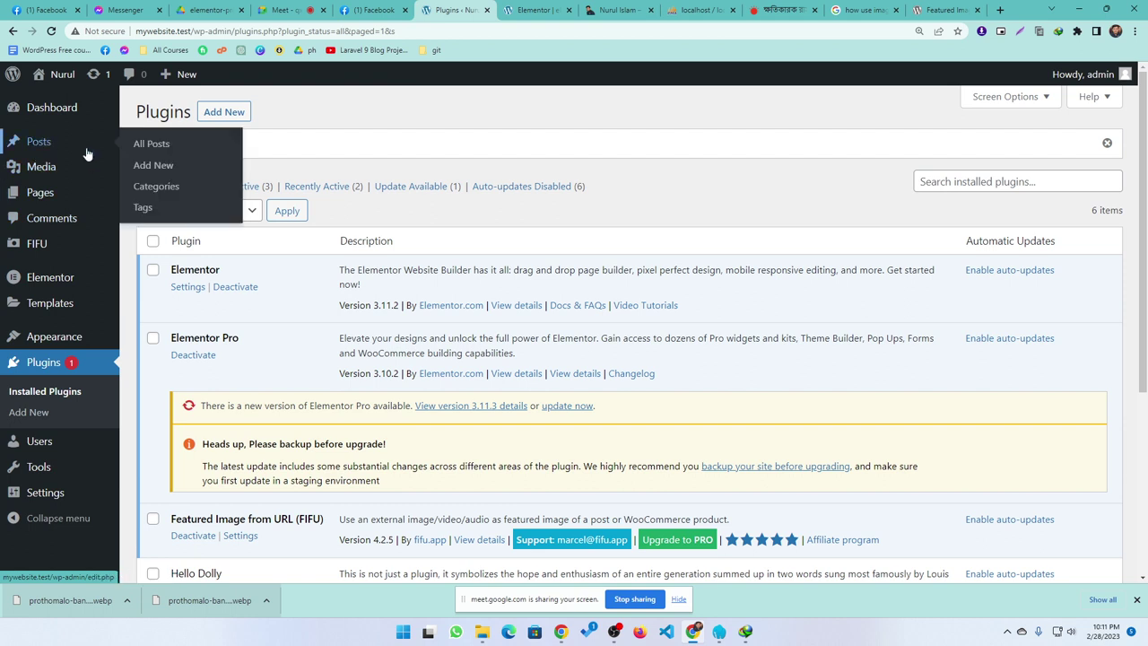
pyautogui.click(150, 146)
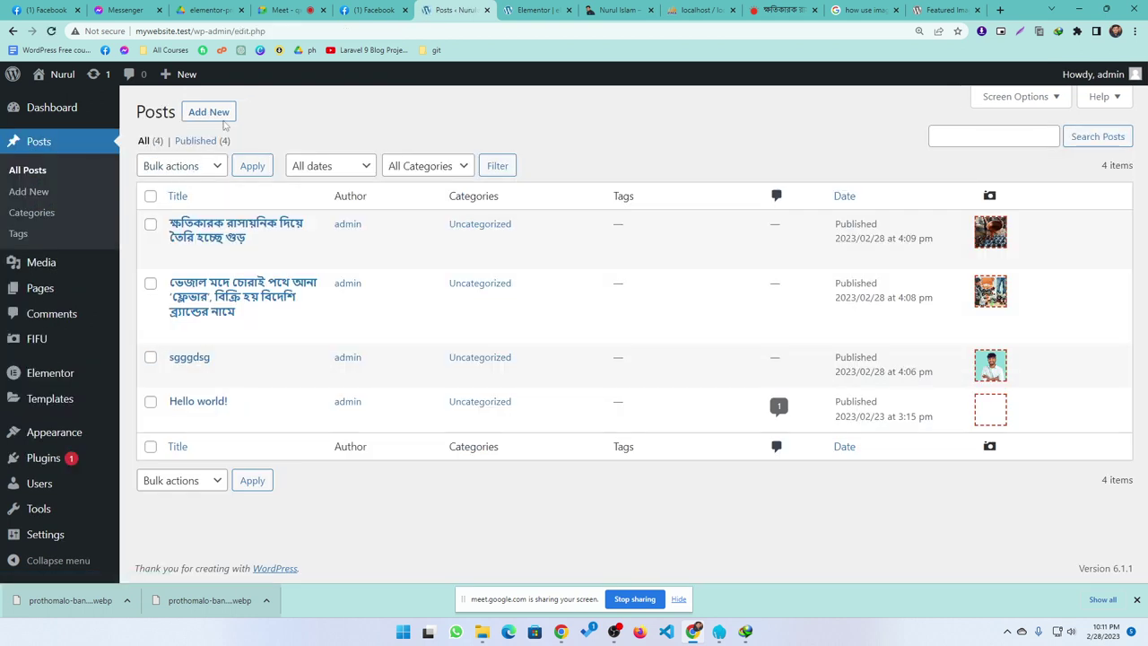
pyautogui.click(220, 118)
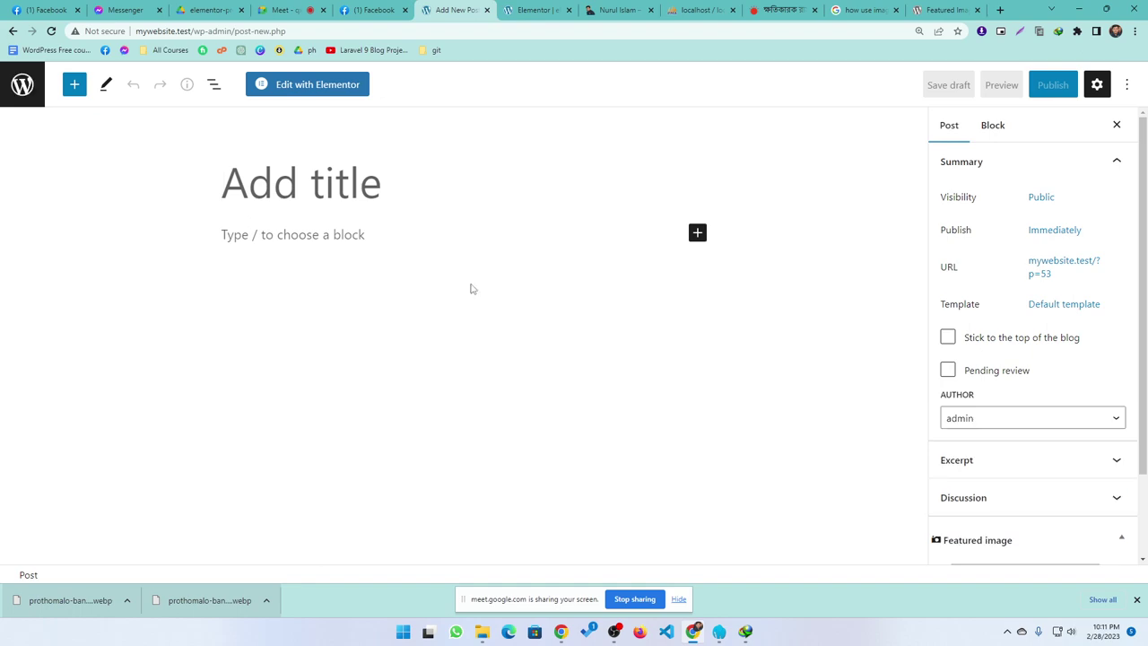
# - Copy the related Prothom Alo article's headline "ভেজাল ও নকল ওষুধ উৎপাদন-বিক্রিতে যাবজ্জীবন সাজা" into the new post's title
pyautogui.click(944, 11)
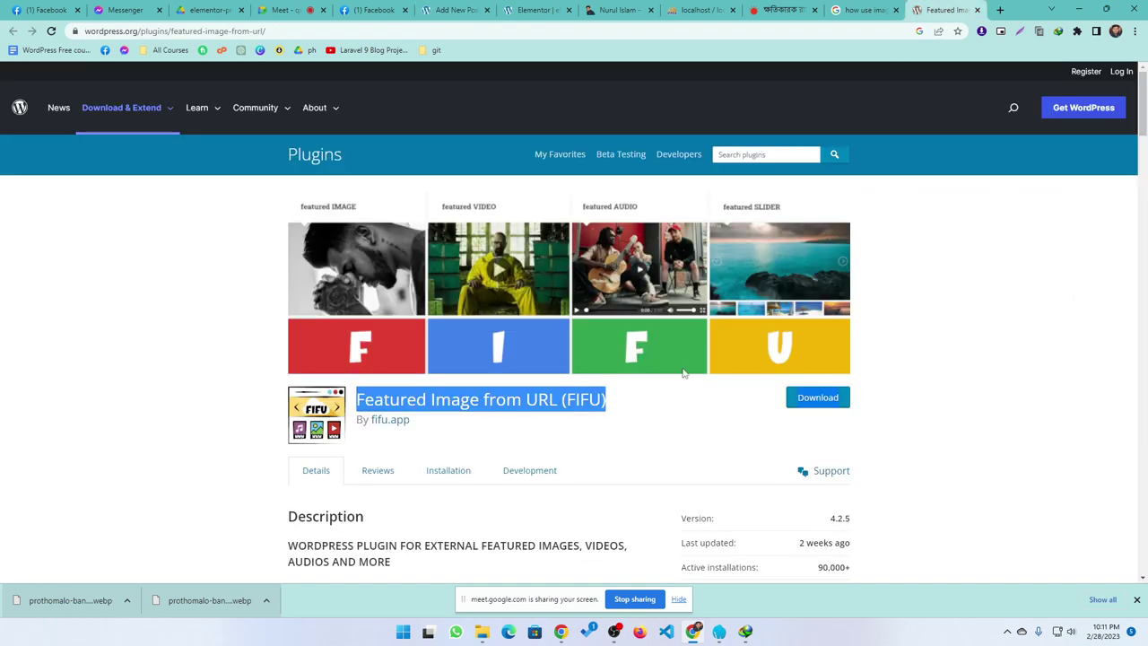
pyautogui.click(779, 9)
pyautogui.scroll(-6, 813, 429)
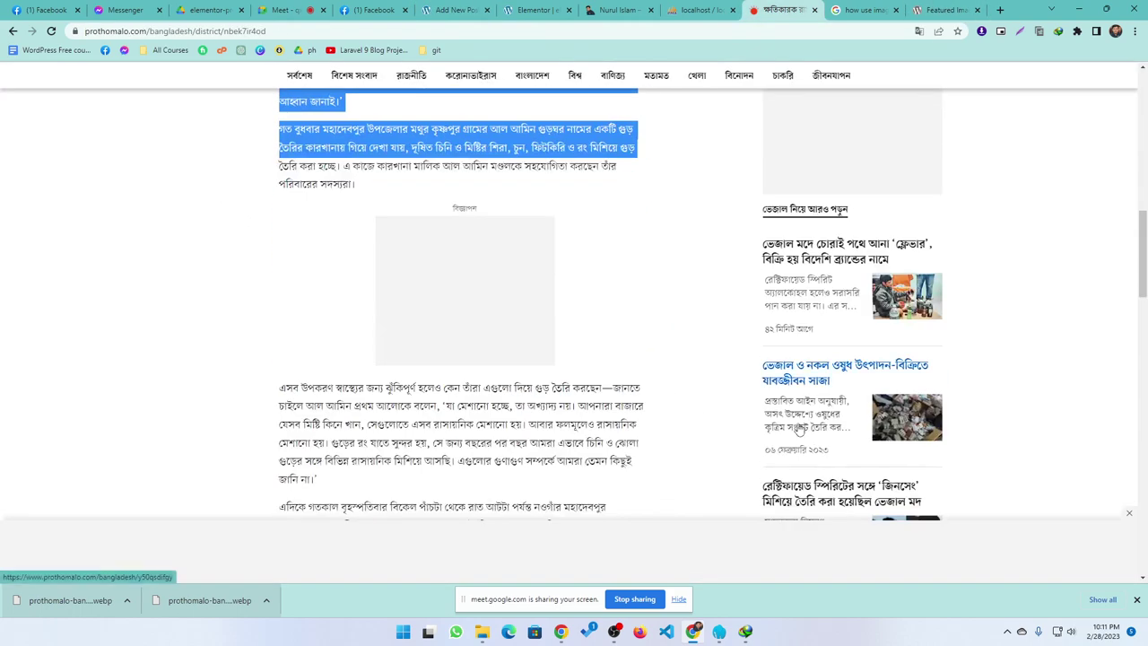
pyautogui.click(800, 428)
pyautogui.moveTo(704, 331); pyautogui.dragTo(164, 337)
pyautogui.hotkey('ctrl', 'c')
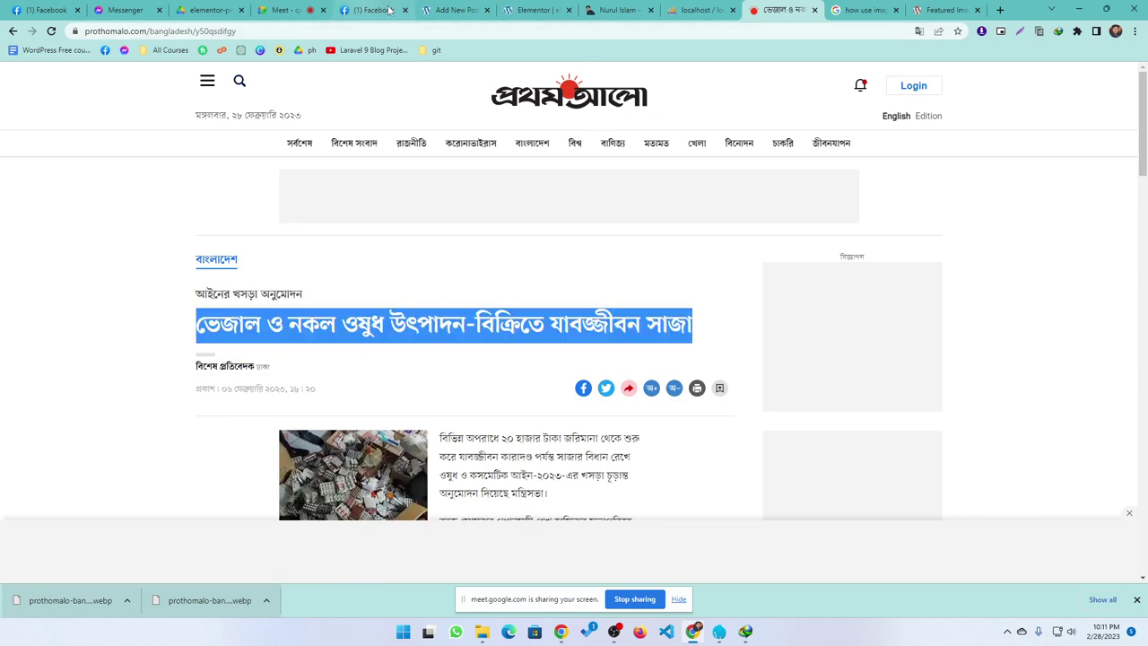
pyautogui.click(455, 10)
pyautogui.hotkey('ctrl', 'v')
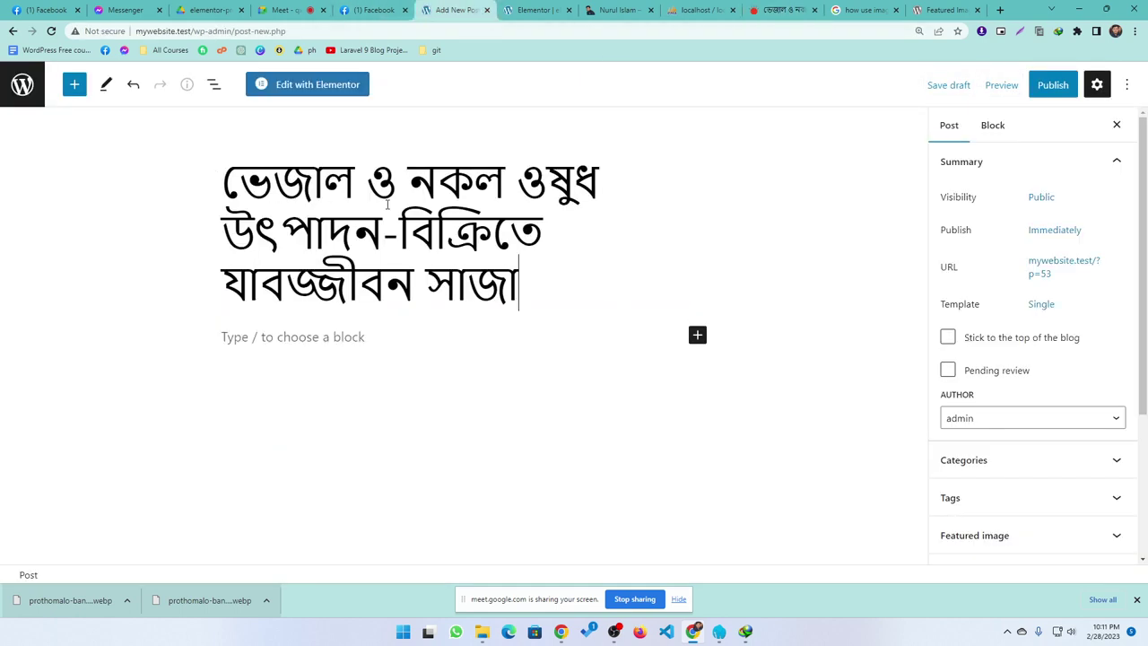
# - Close the FIFU plugin page and the Google search results page
pyautogui.click(933, 9)
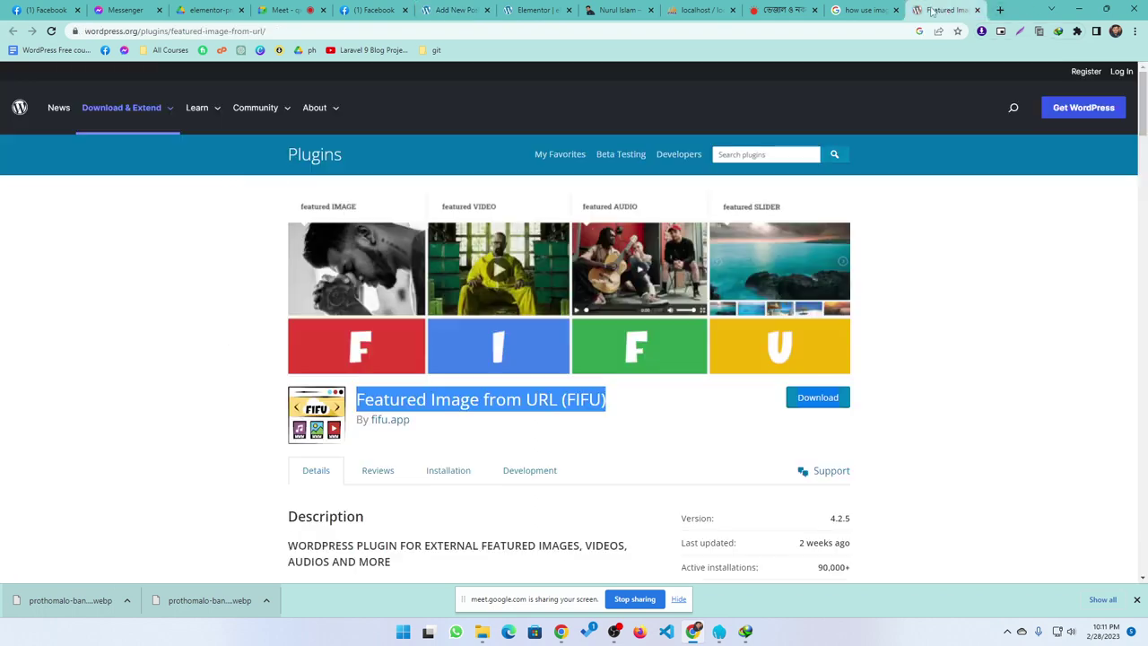
pyautogui.click(977, 10)
pyautogui.click(977, 10)
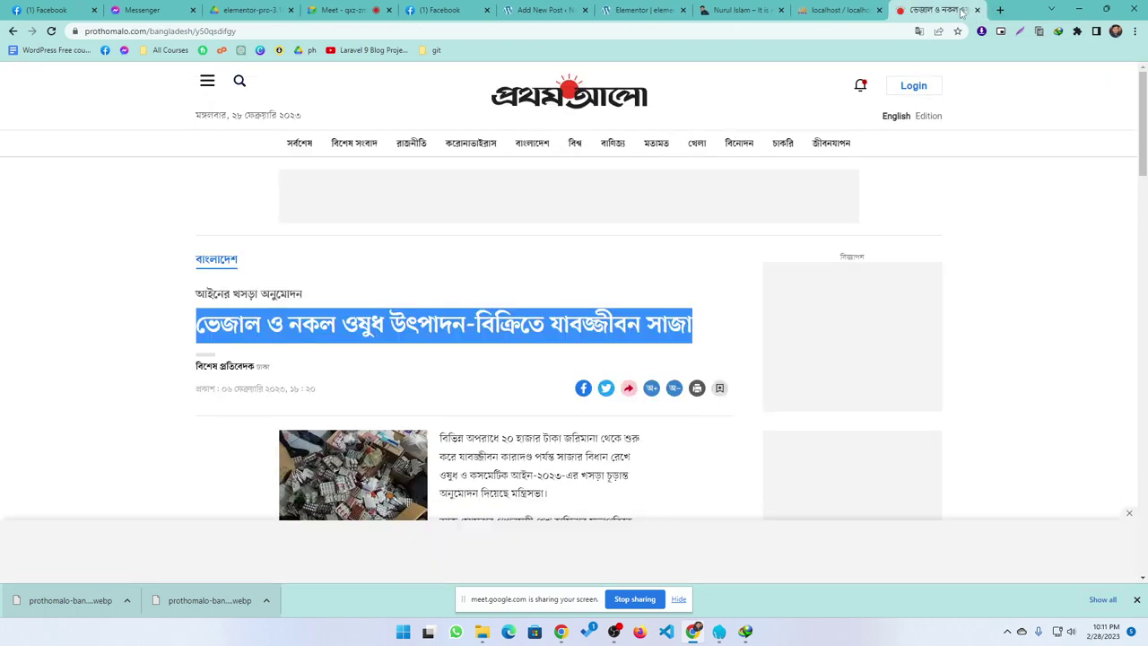
# - Copy the article's paragraphs starting with "প্রস্তাবিত এ আইন অনুযায়ী" into the body of the new post
pyautogui.scroll(-1, 442, 380)
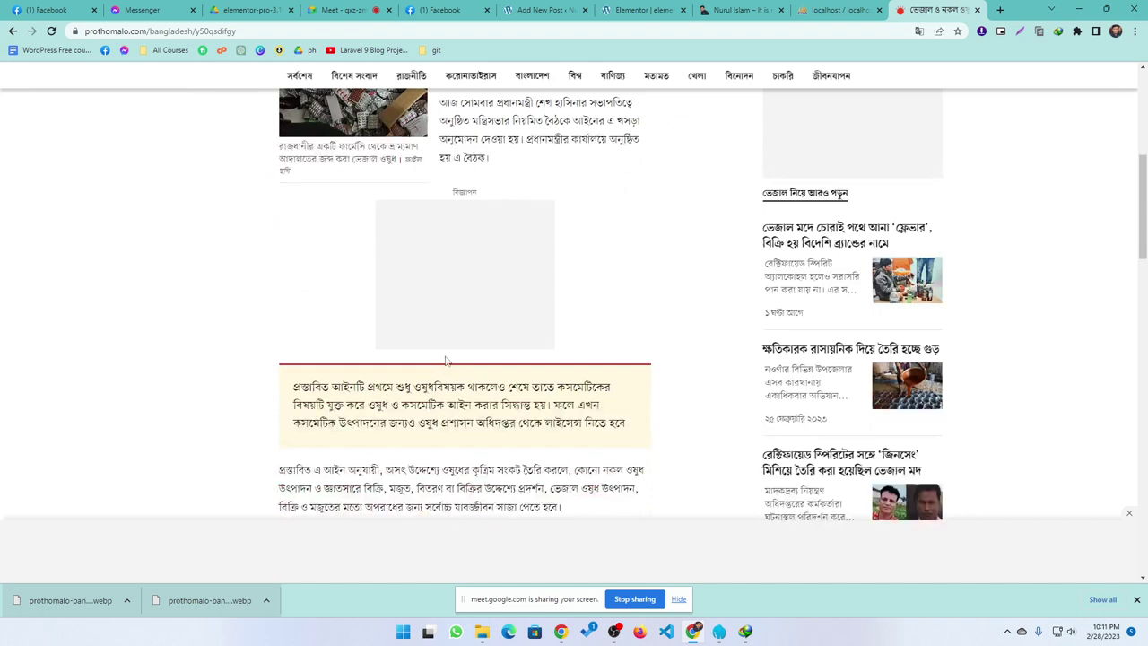
pyautogui.scroll(-3, 445, 363)
pyautogui.moveTo(523, 395); pyautogui.dragTo(265, 239)
pyautogui.click(540, 10)
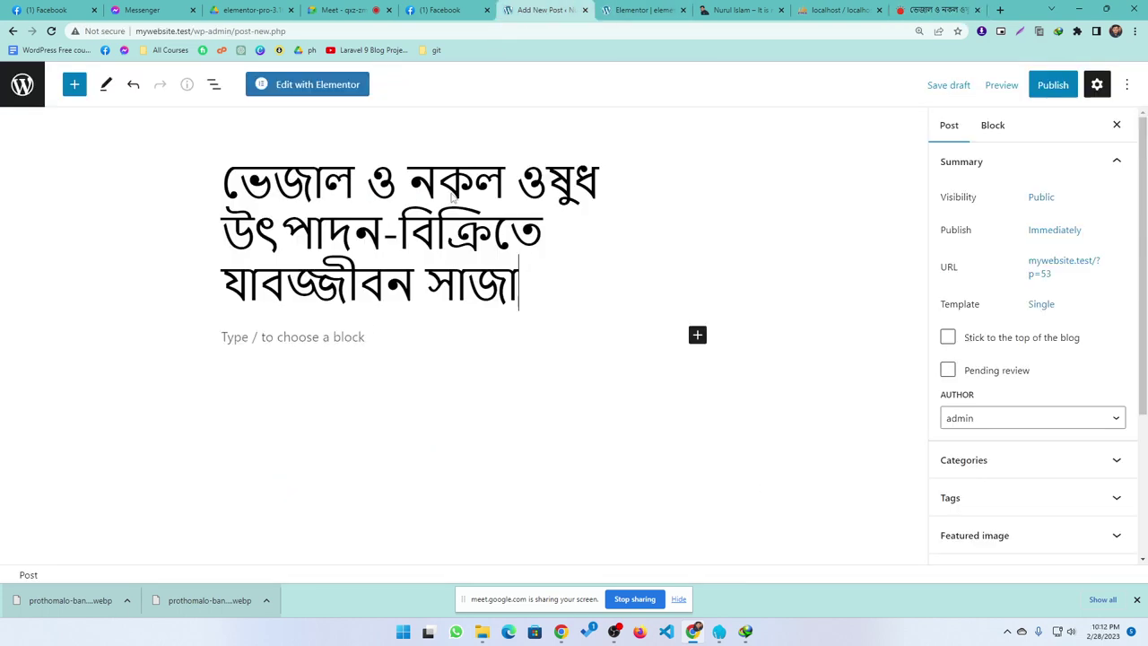
pyautogui.click(341, 345)
pyautogui.hotkey('ctrl', 'v')
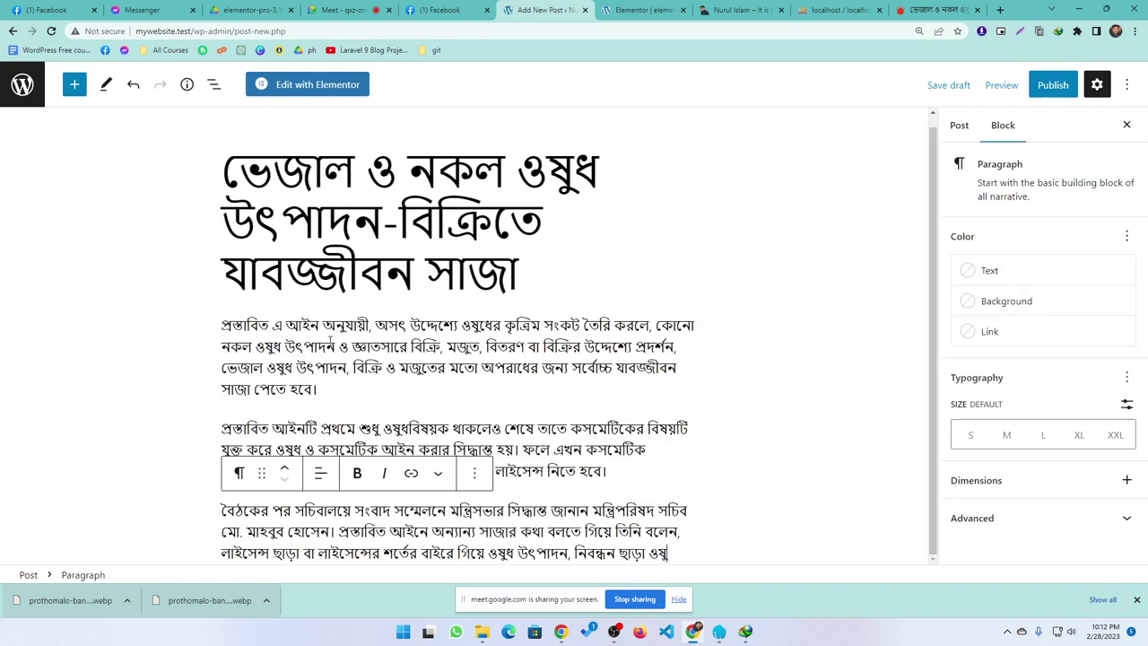
# - Locate the post's FIFU featured image field, then open the article's main photo on its own and copy its web address
pyautogui.click(958, 125)
pyautogui.scroll(-3, 1017, 403)
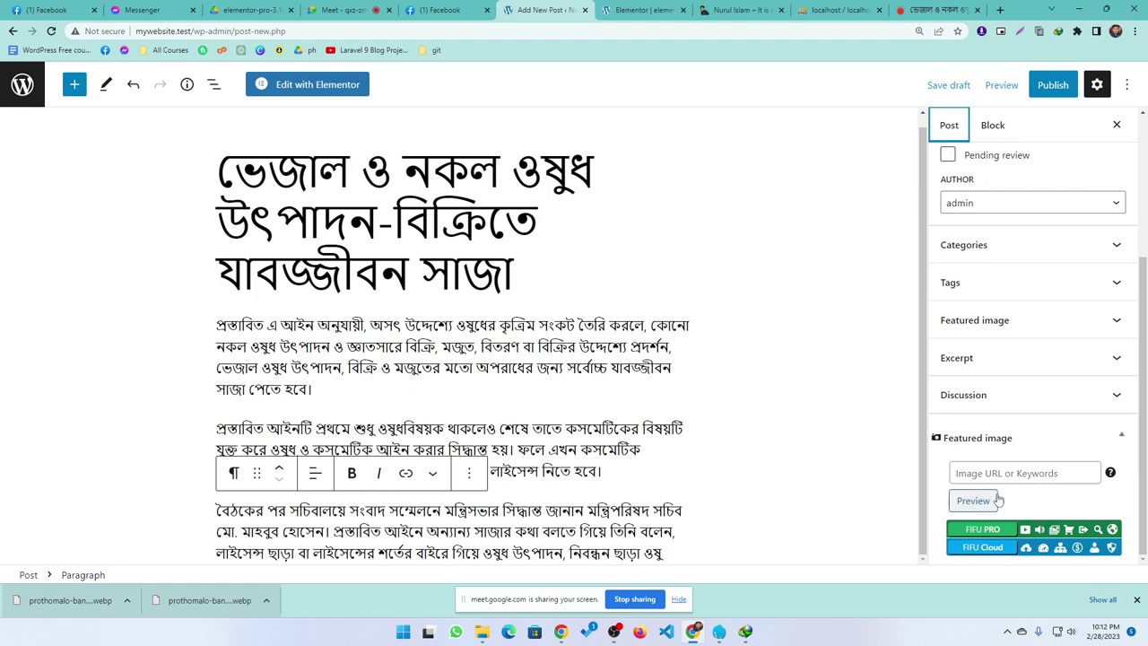
pyautogui.click(929, 7)
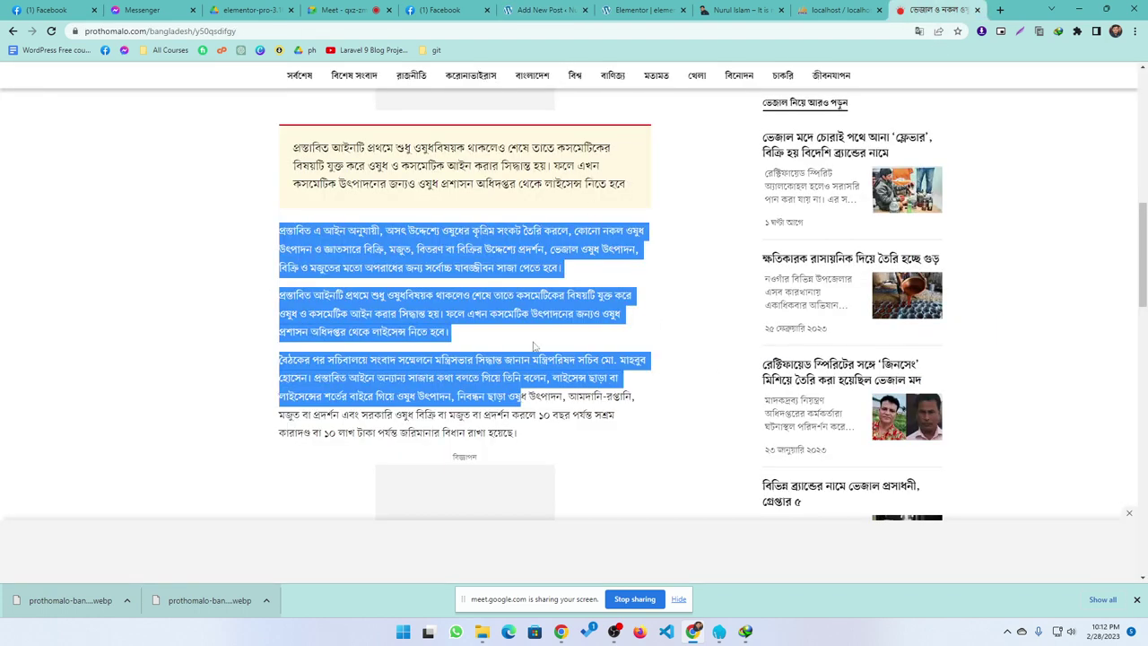
pyautogui.scroll(5, 533, 345)
pyautogui.rightClick(356, 358)
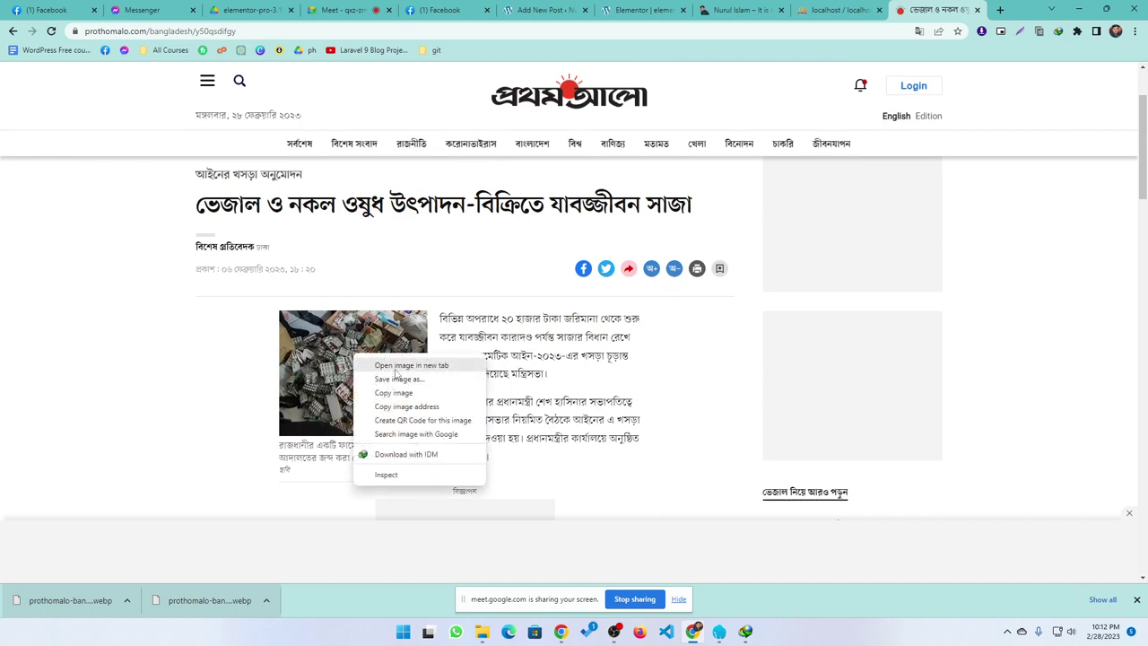
pyautogui.click(399, 366)
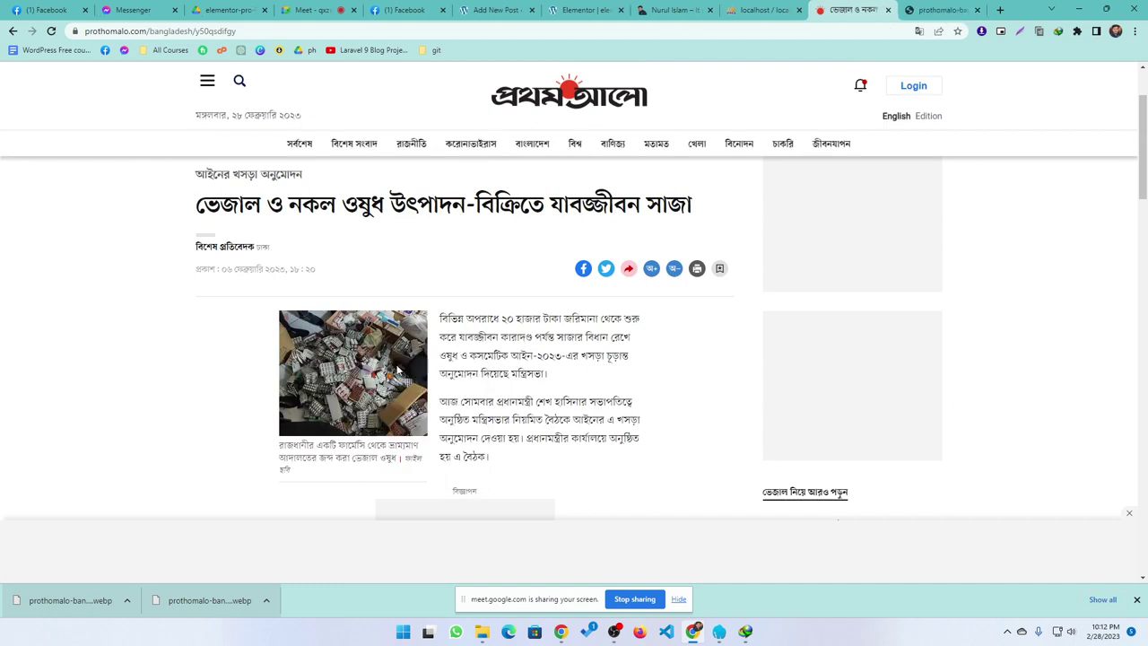
pyautogui.click(932, 9)
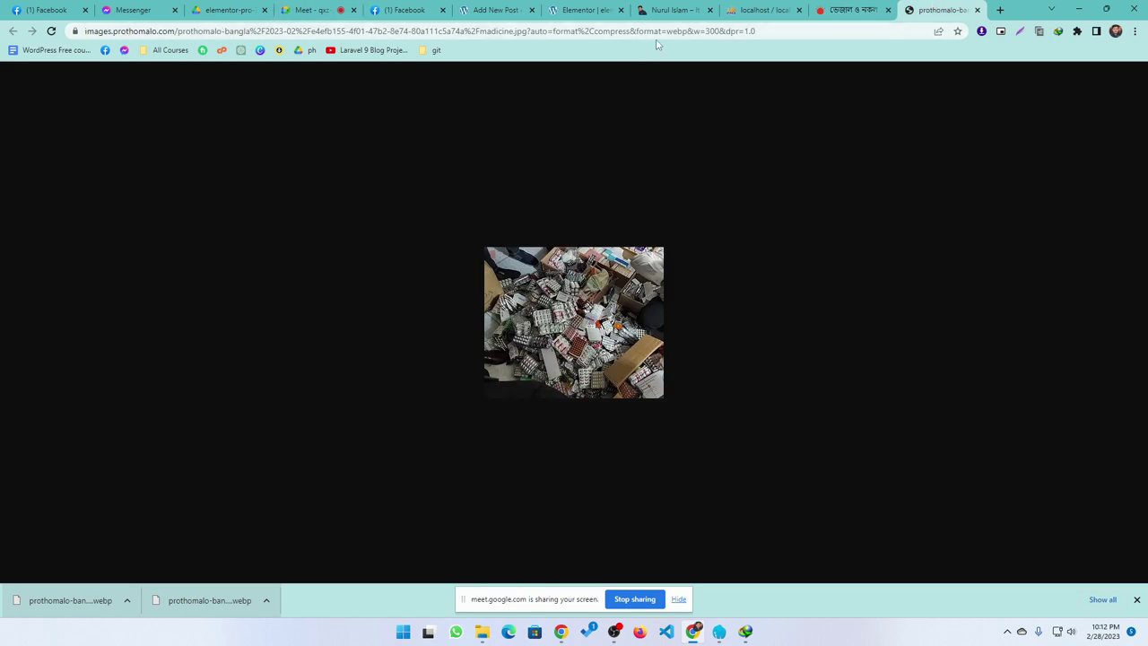
pyautogui.click(251, 32)
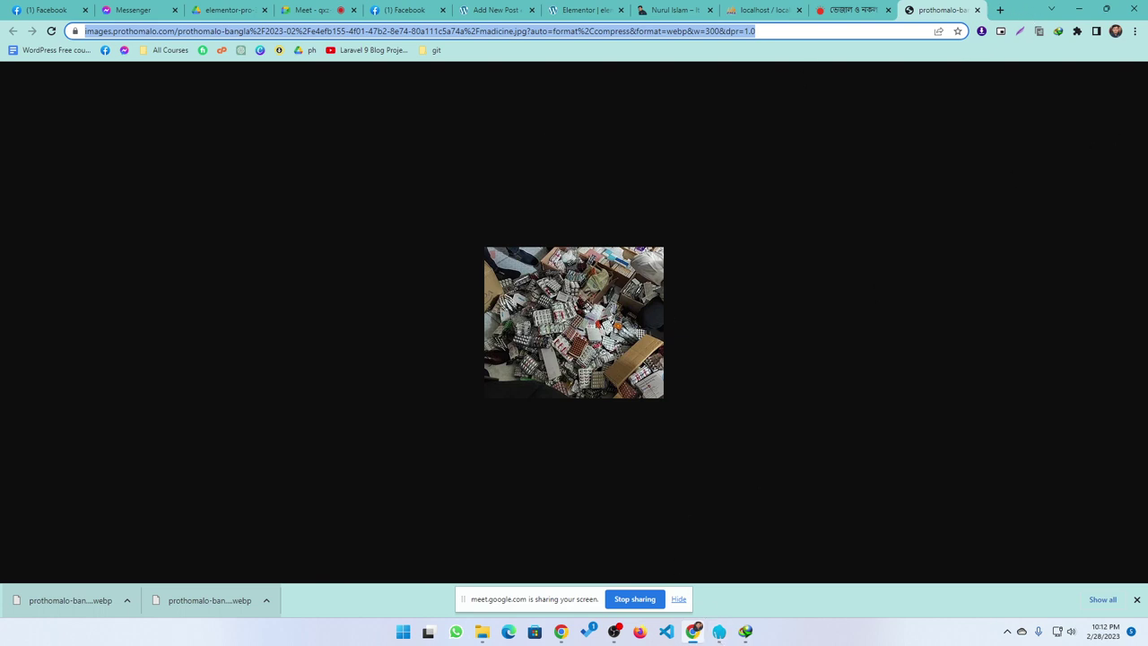
# - Test the copied image address in a browser window of the Freelancer profile, and close that window
pyautogui.click(1117, 32)
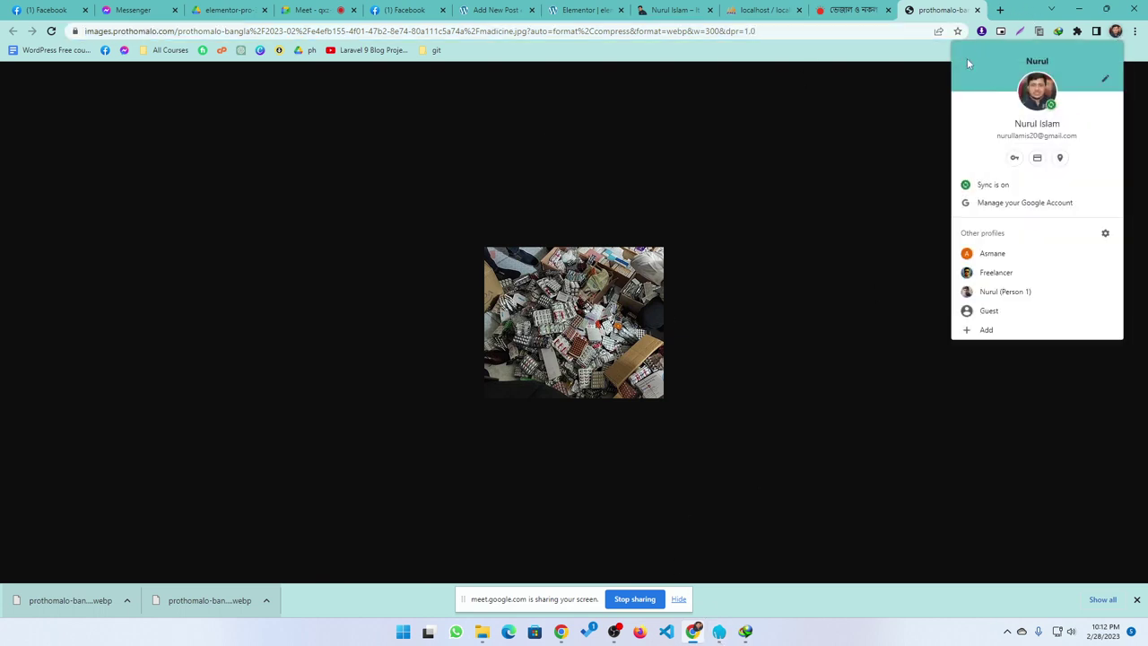
pyautogui.click(996, 272)
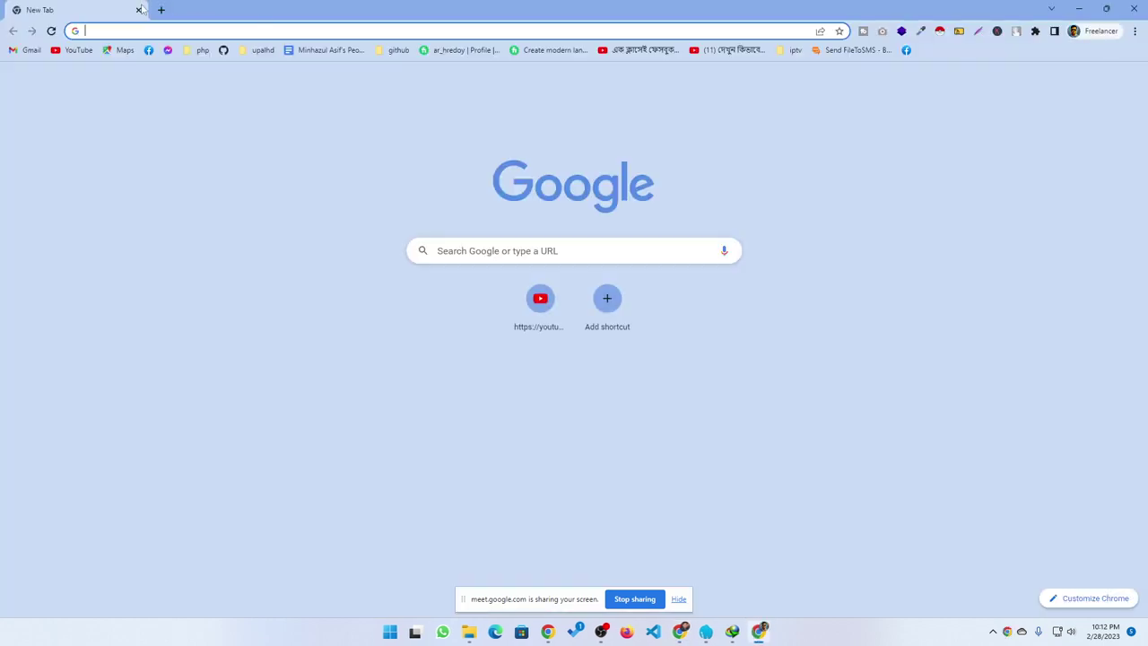
pyautogui.write('https://images.prothomalo.com/prothomalo-bangla%2F2023-02%2Fe4efb155-4f01-47b2-8e74-80a111c5a74a%2Fmadicine.jpg?auto=format%2Ccompress&format=webp&w=300&dpr=1.0')
pyautogui.press('Return')
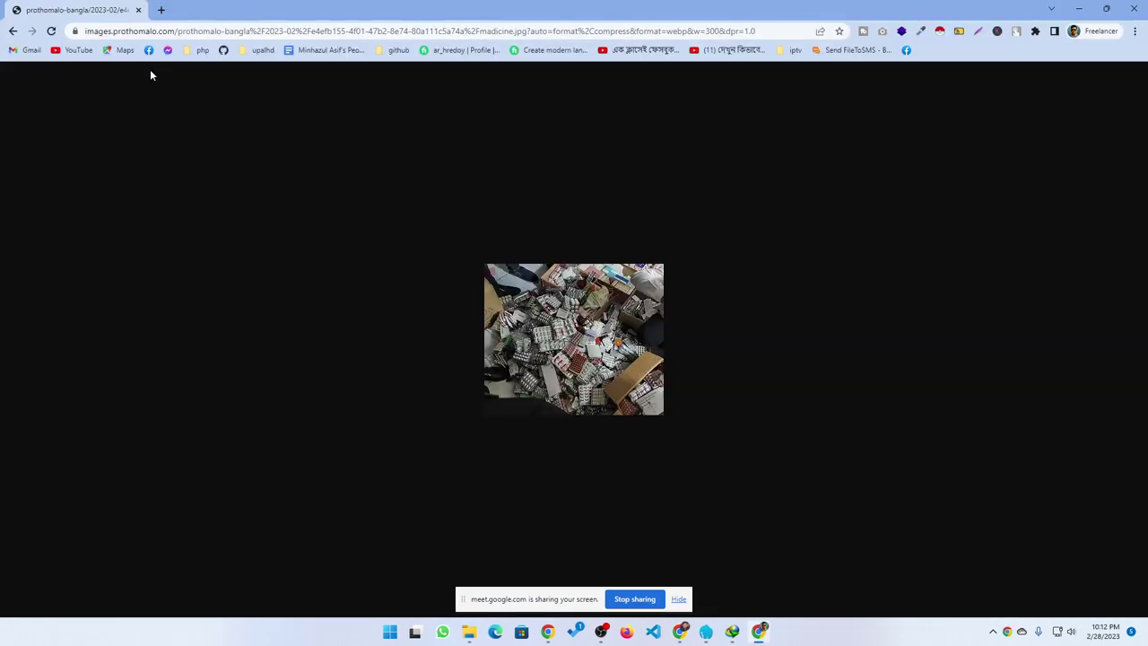
pyautogui.click(1133, 8)
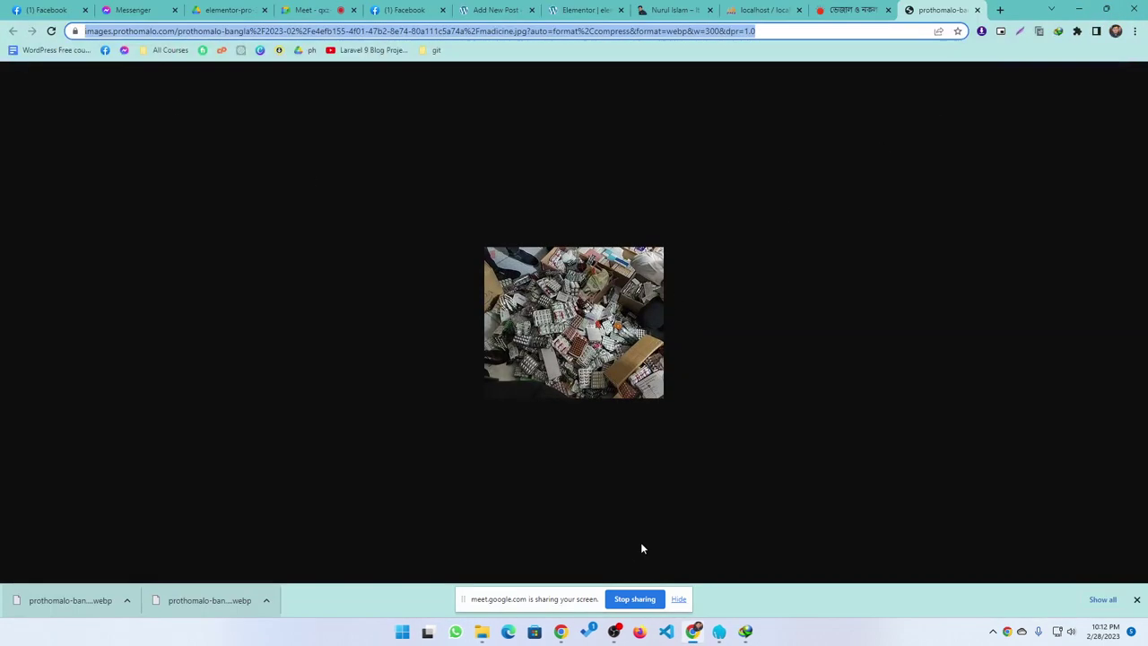
# - Set the copied Prothom Alo image address as the new post's external featured image and load its preview
pyautogui.click(760, 10)
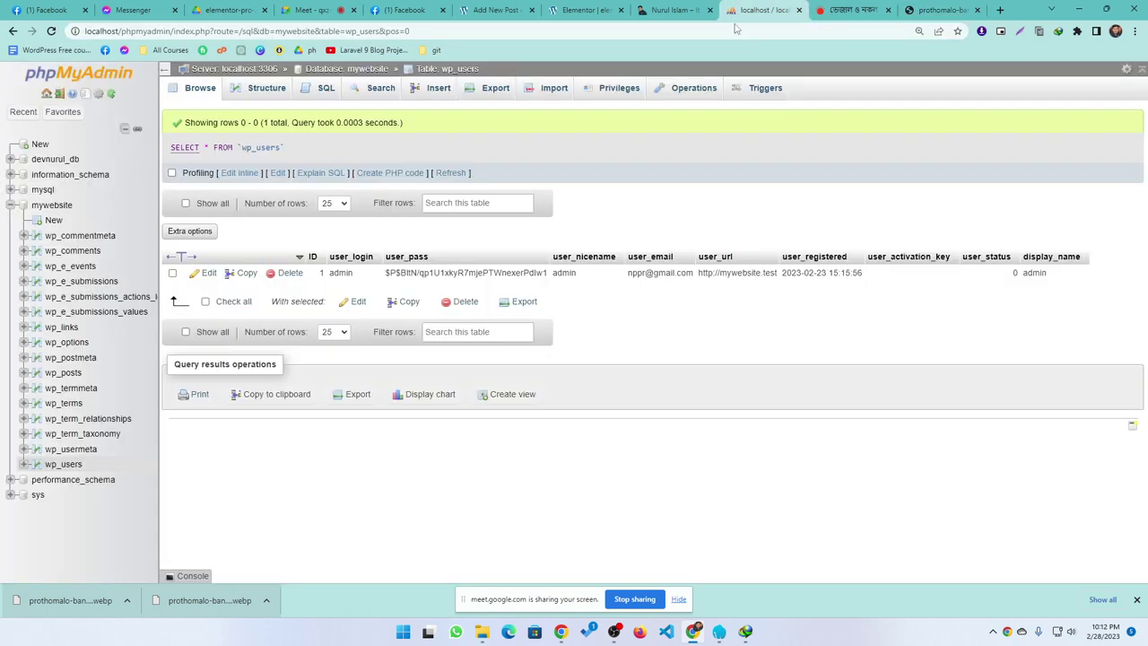
pyautogui.click(672, 10)
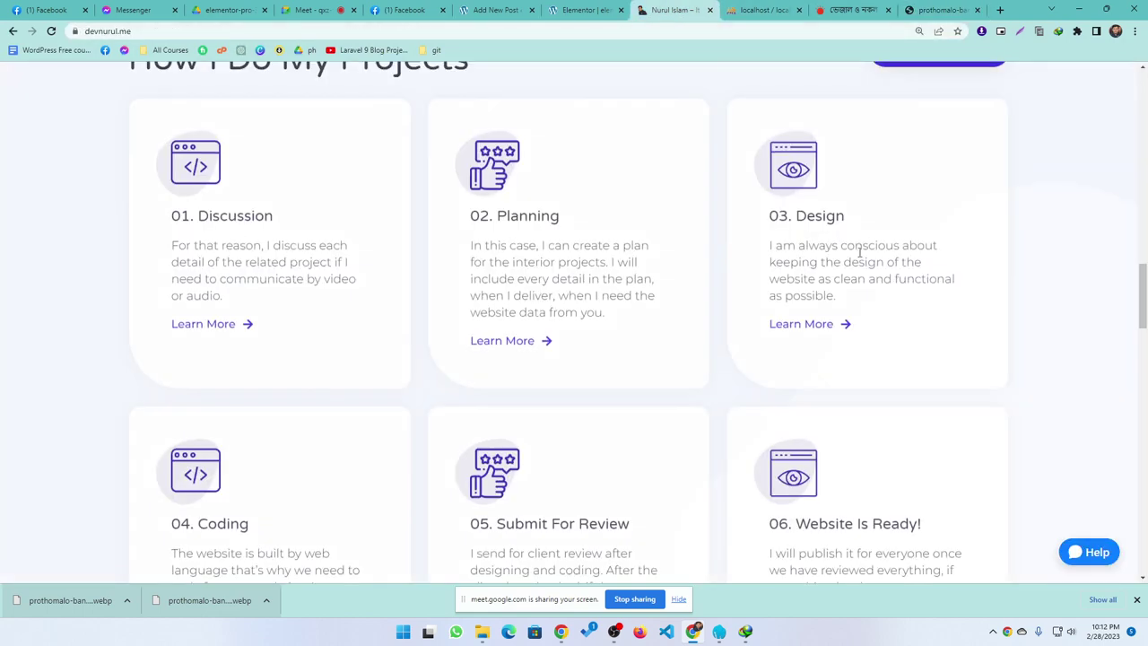
pyautogui.click(570, 14)
pyautogui.click(495, 10)
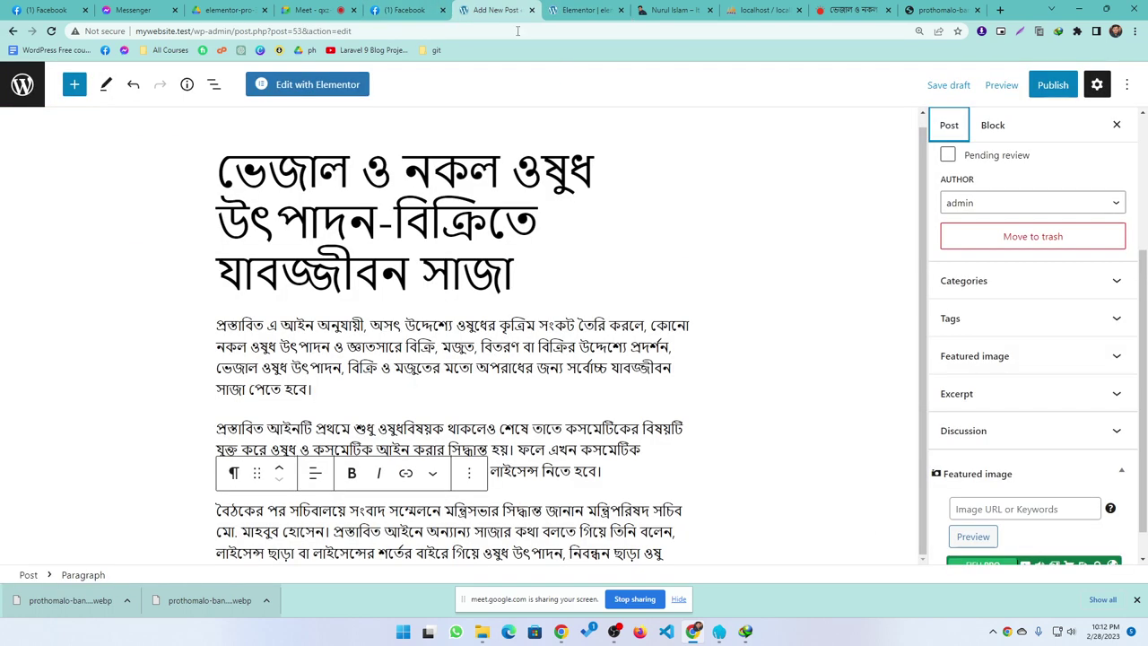
pyautogui.scroll(-1, 998, 538)
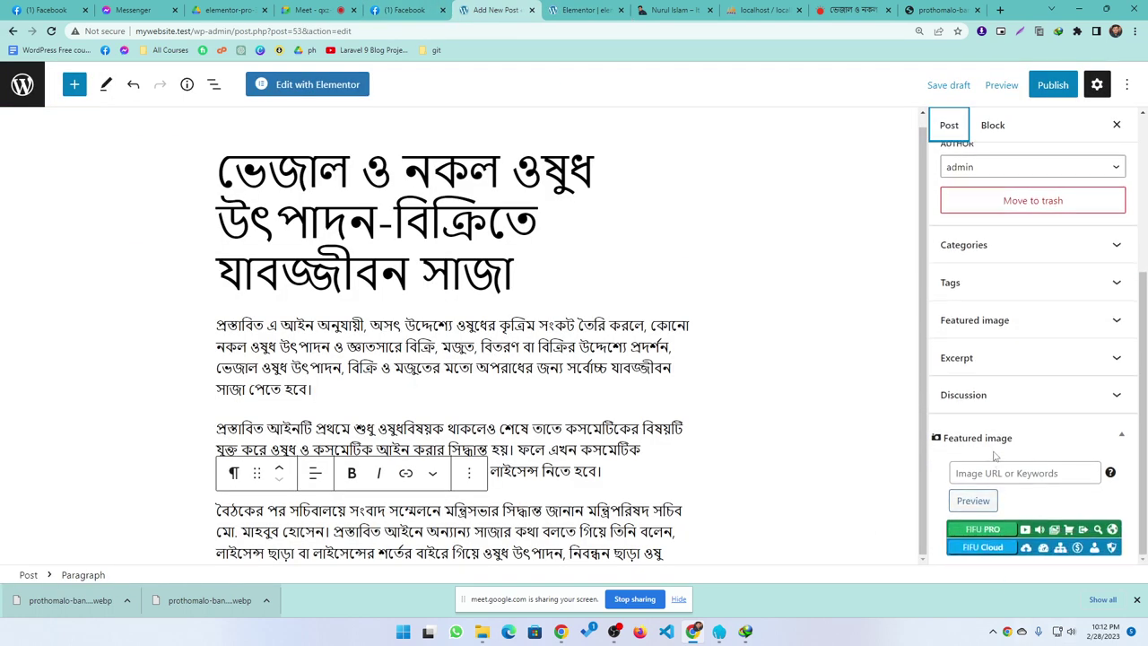
pyautogui.click(983, 473)
pyautogui.hotkey('ctrl', 'v')
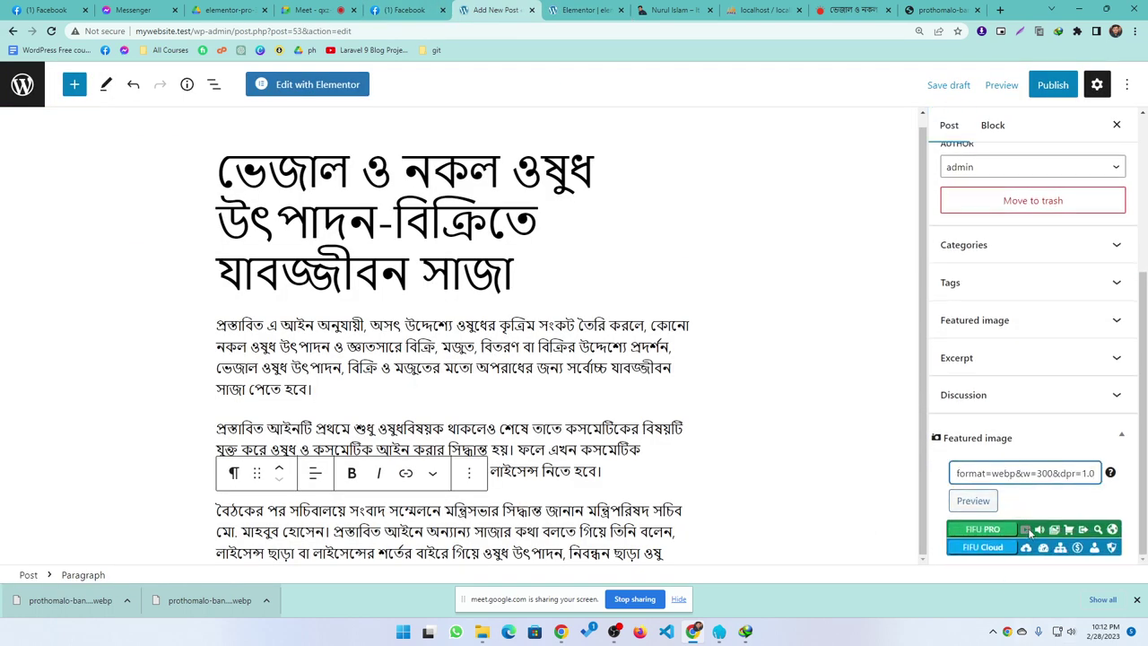
pyautogui.click(973, 502)
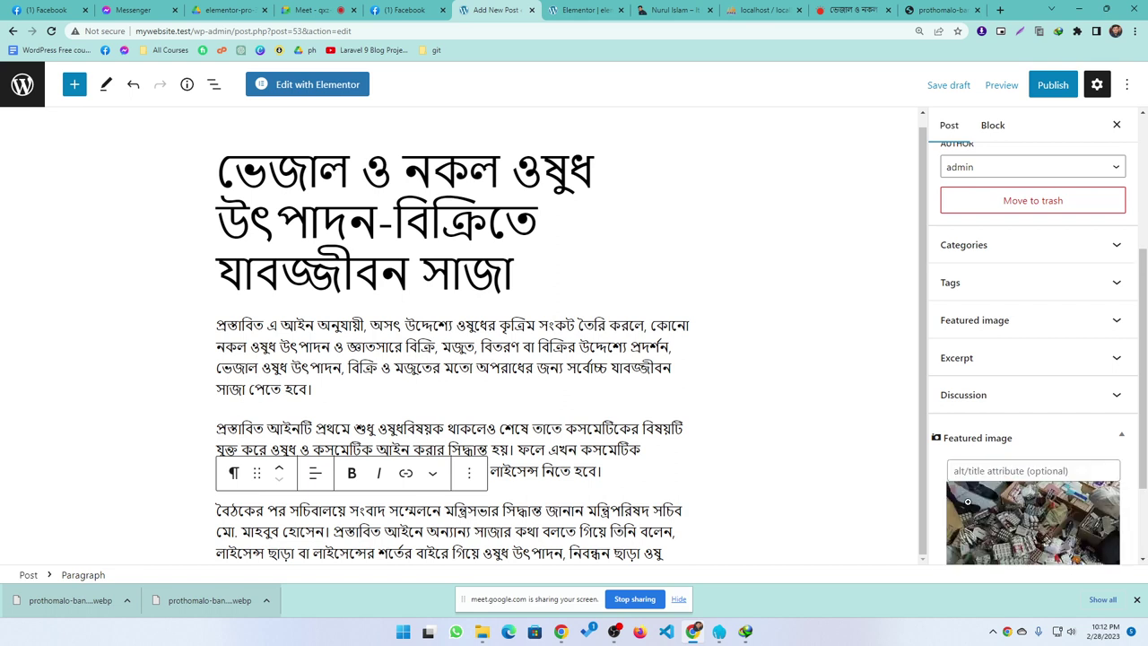
pyautogui.scroll(-3, 1004, 527)
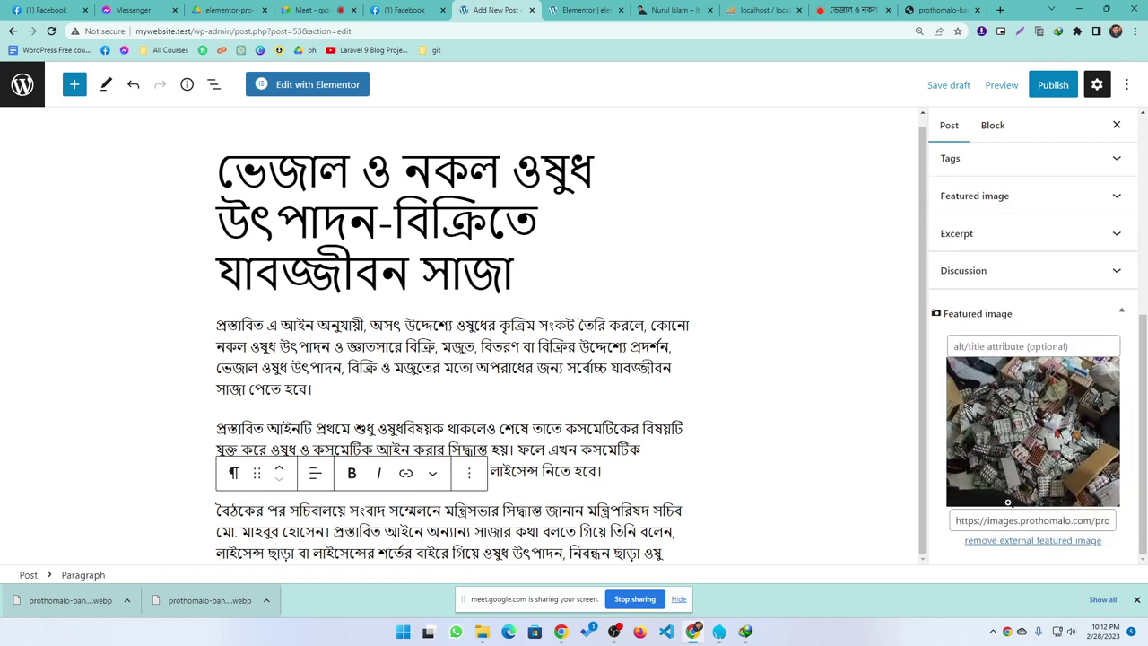
# - Publish the post and view it on the site to check its featured image and text
pyautogui.click(1047, 92)
pyautogui.click(995, 87)
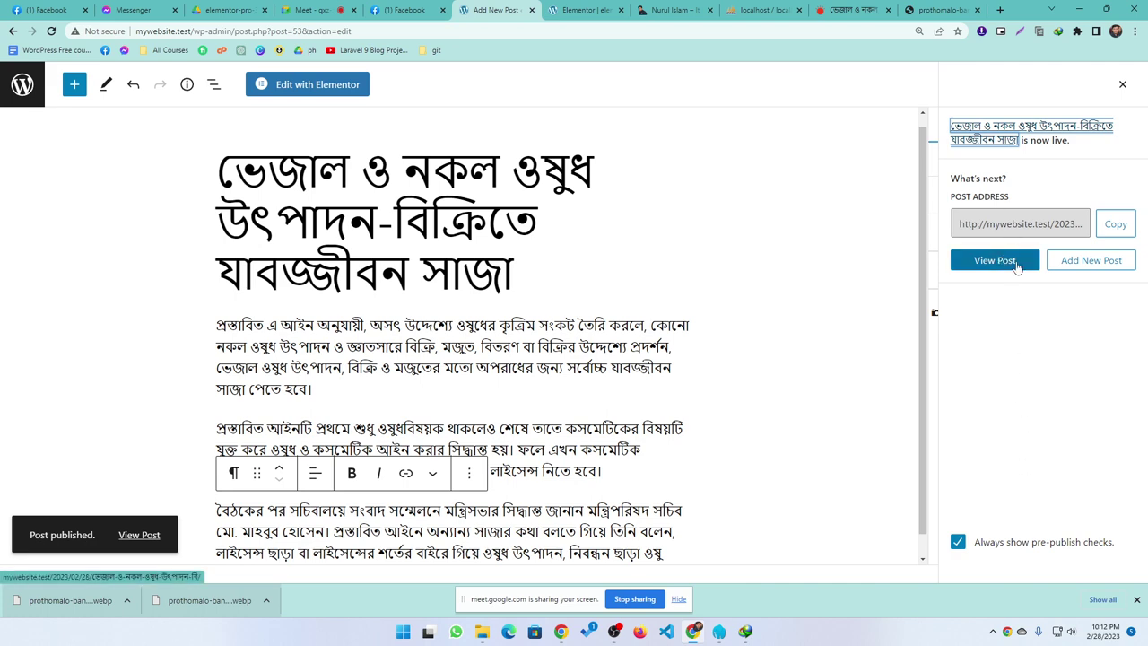
pyautogui.click(996, 262)
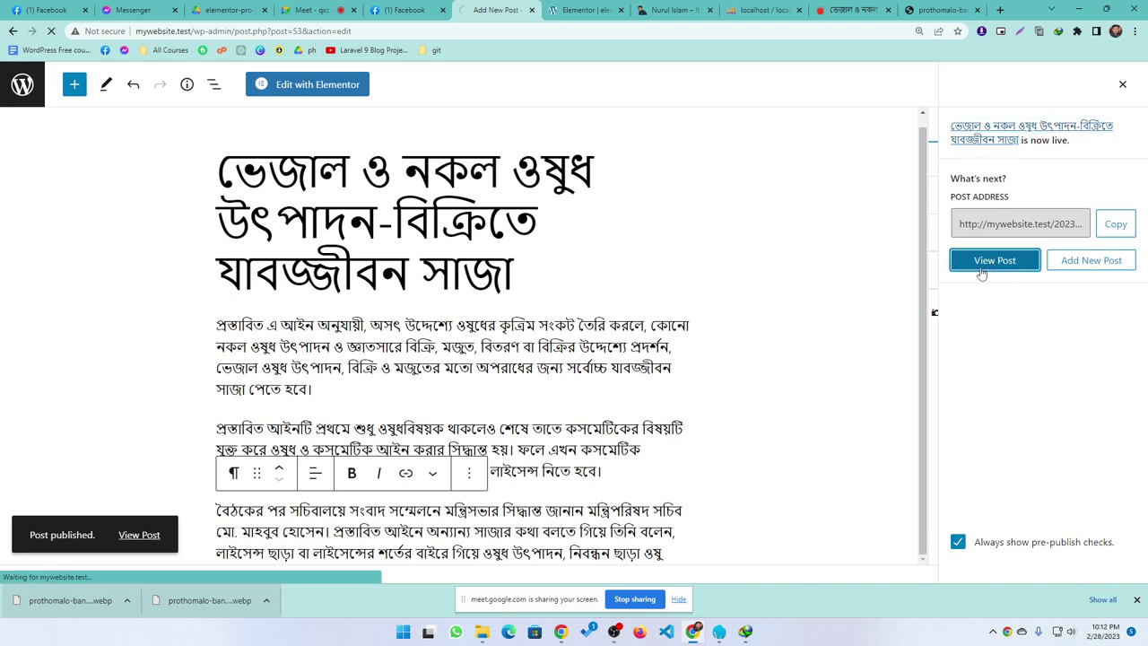
pyautogui.scroll(-2, 481, 402)
pyautogui.scroll(-5, 482, 402)
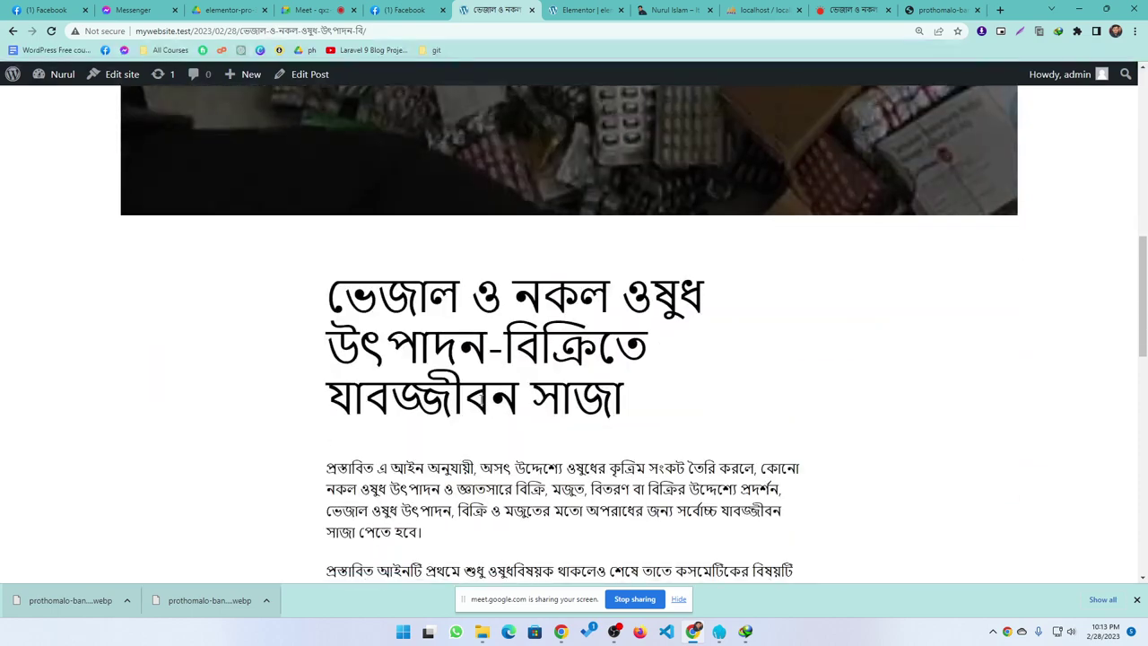
pyautogui.scroll(5, 482, 398)
# - Return to the post's editor, then reload the page with the Posts widget in the Elementor editor
pyautogui.hotkey('alt', 'Left')
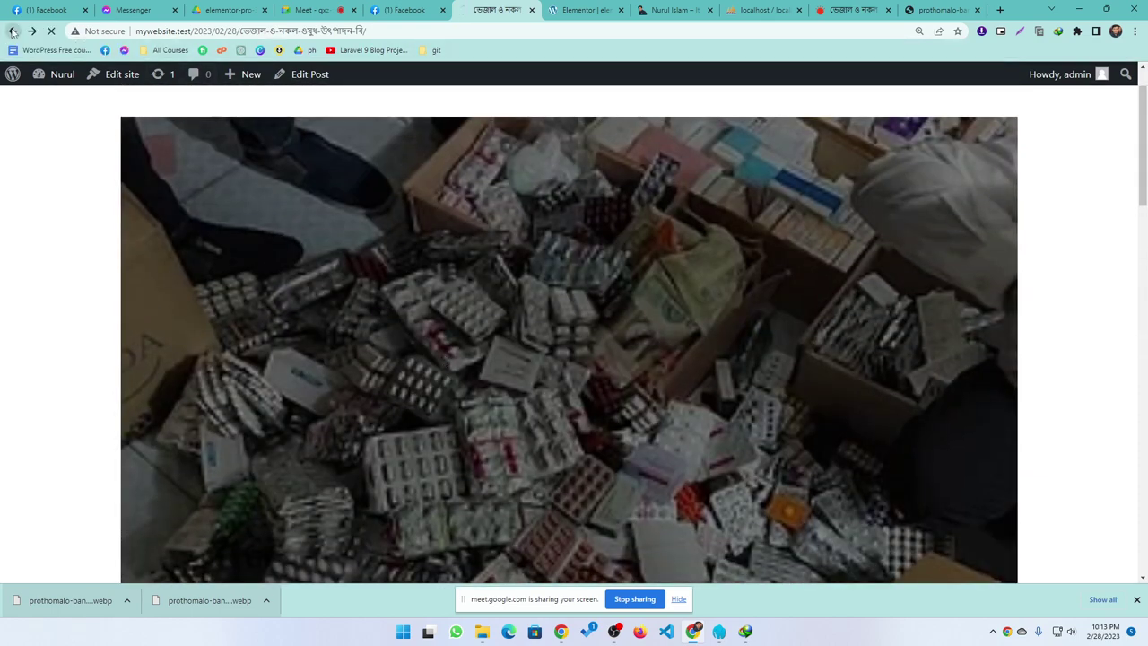
pyautogui.click(583, 10)
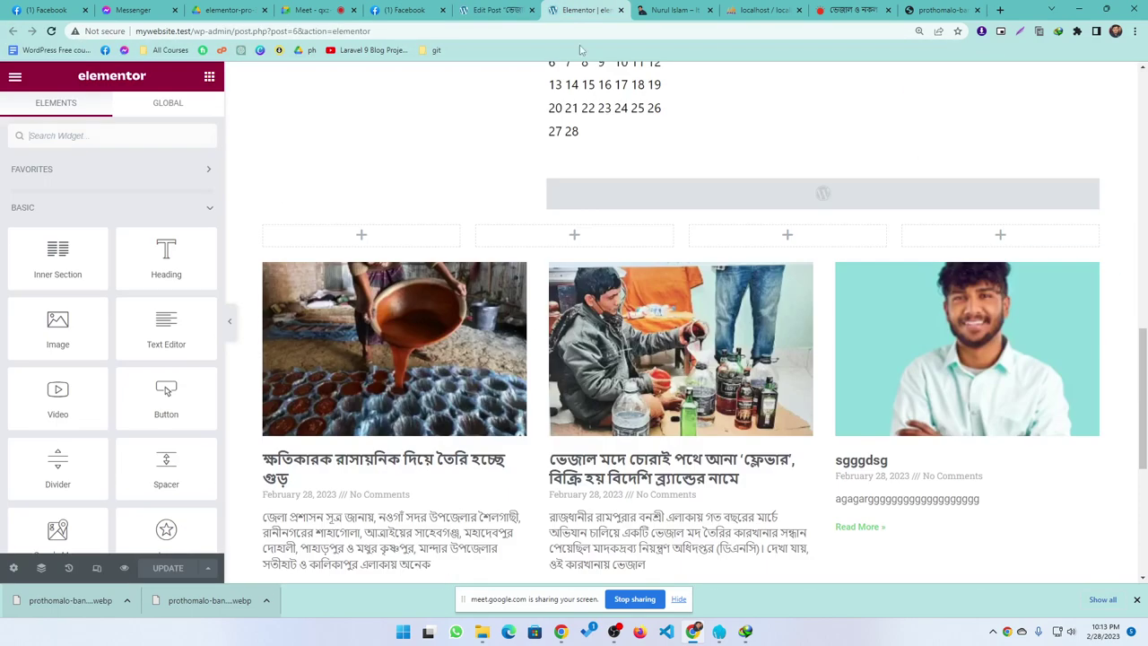
pyautogui.click(50, 32)
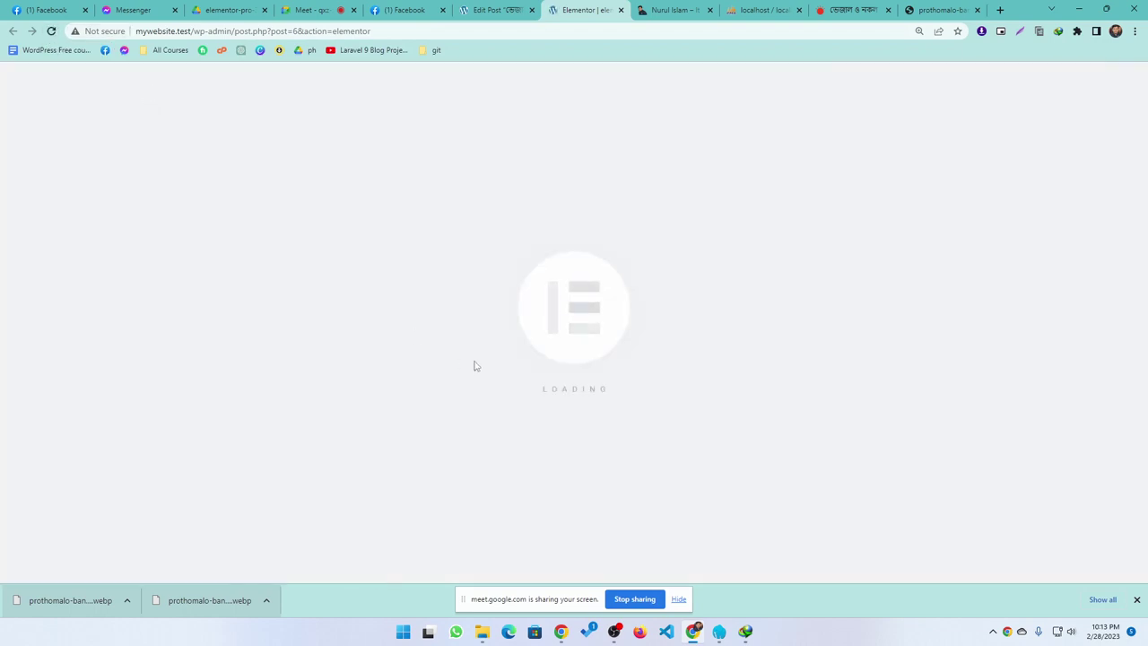
# - Check the newly published post's image, title and excerpt in the page's Posts widget
pyautogui.scroll(-15, 525, 410)
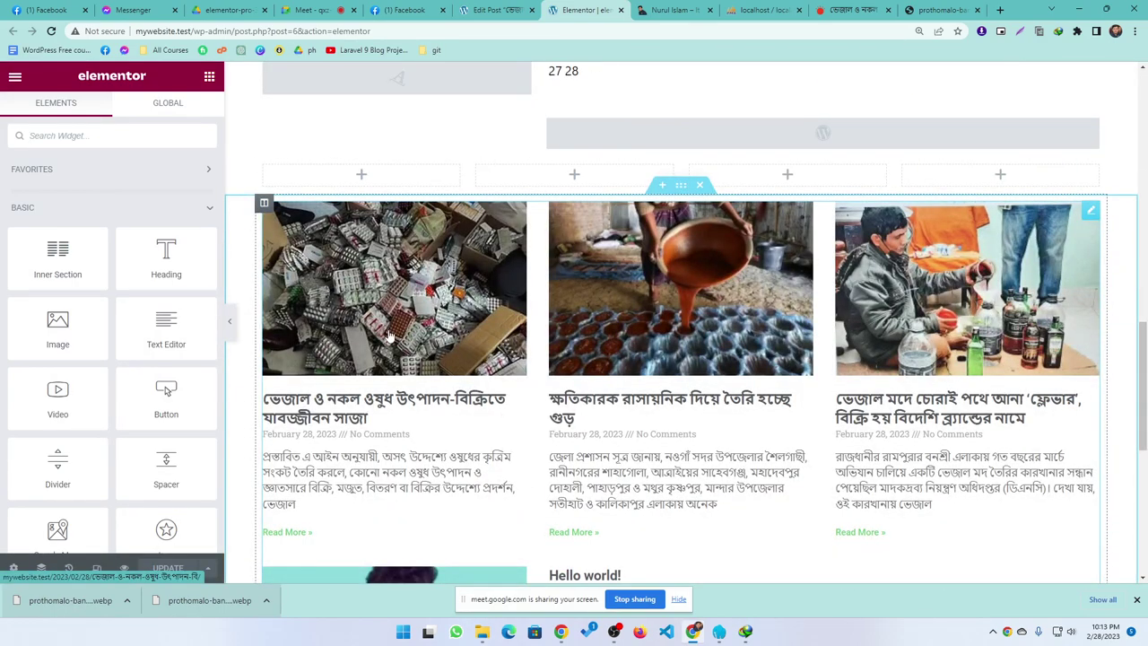
pyautogui.scroll(-3, 362, 318)
pyautogui.scroll(3, 366, 260)
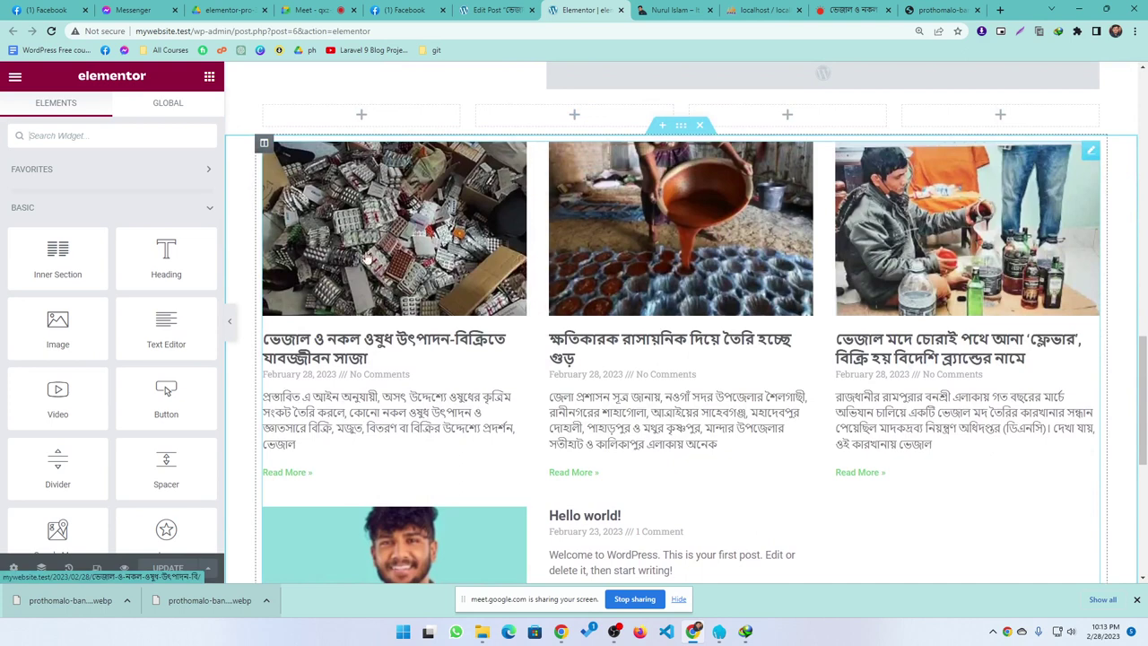
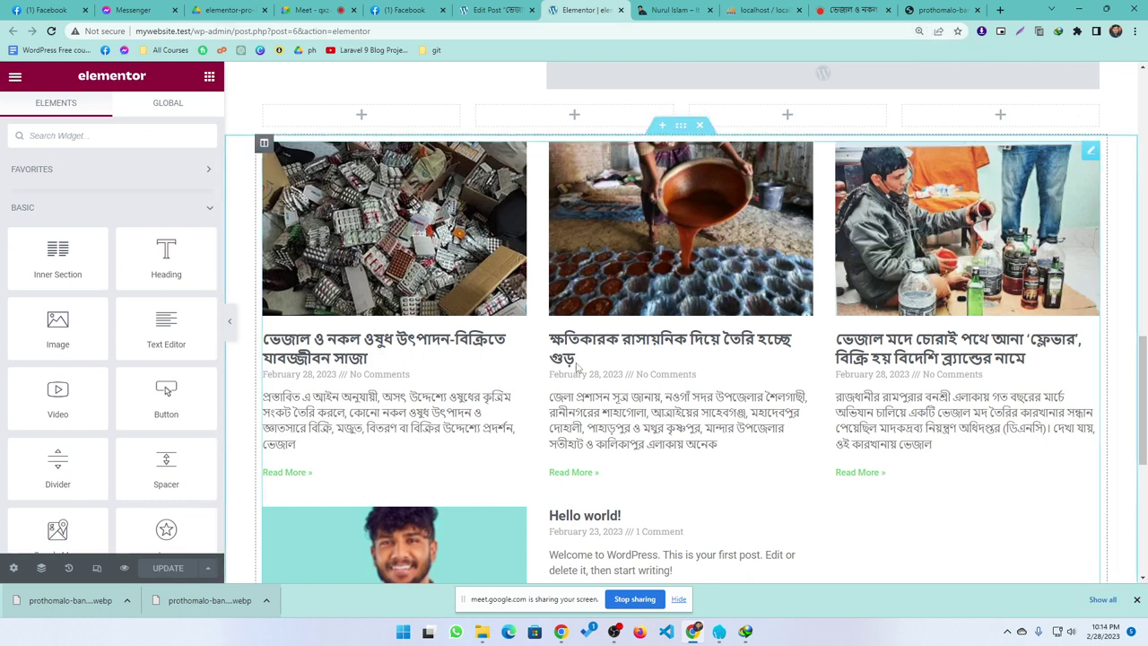
# - Close the standalone Prothom Alo image page and the blank browser page, and return to the Elementor editor
pyautogui.click(1001, 9)
pyautogui.click(863, 9)
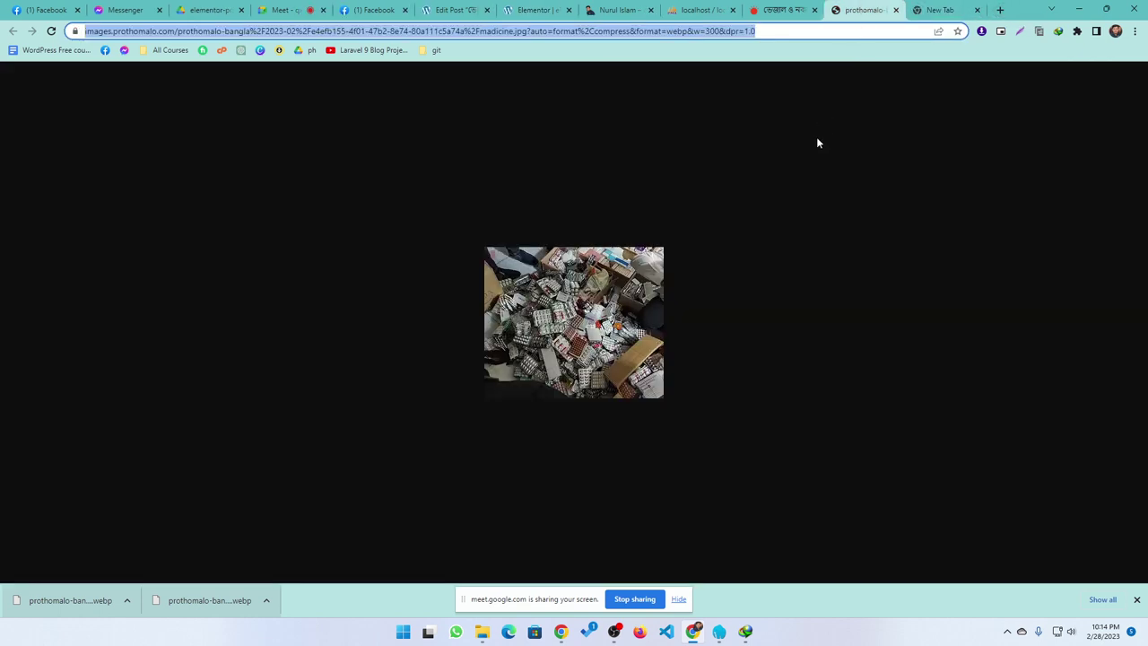
pyautogui.click(895, 10)
pyautogui.click(895, 10)
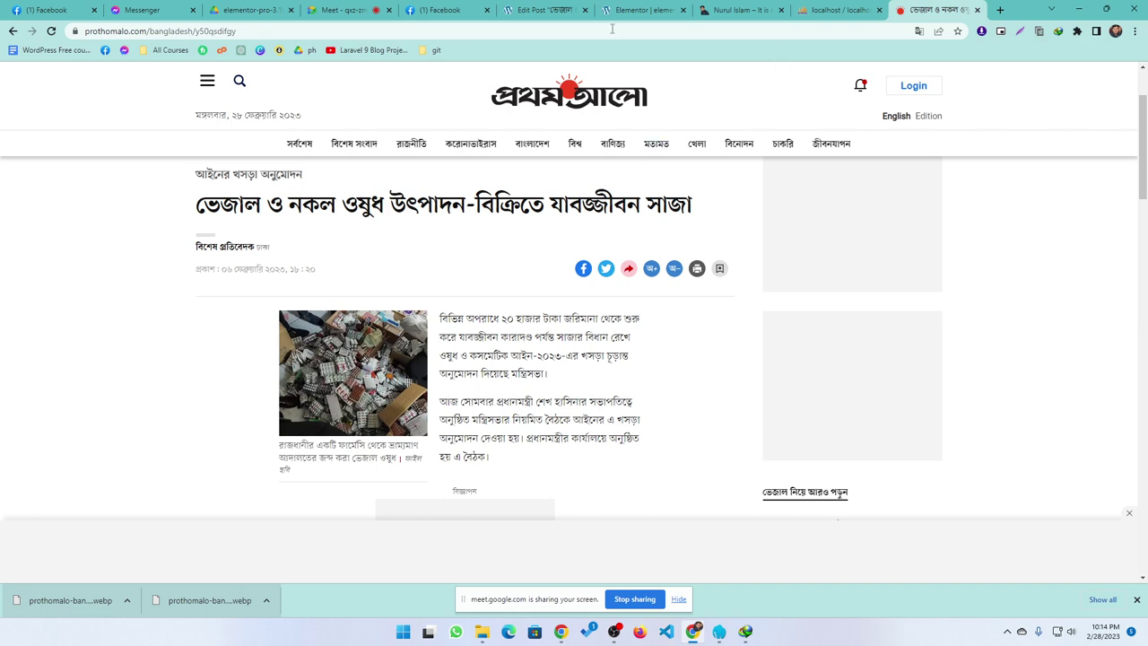
pyautogui.click(538, 10)
pyautogui.click(637, 9)
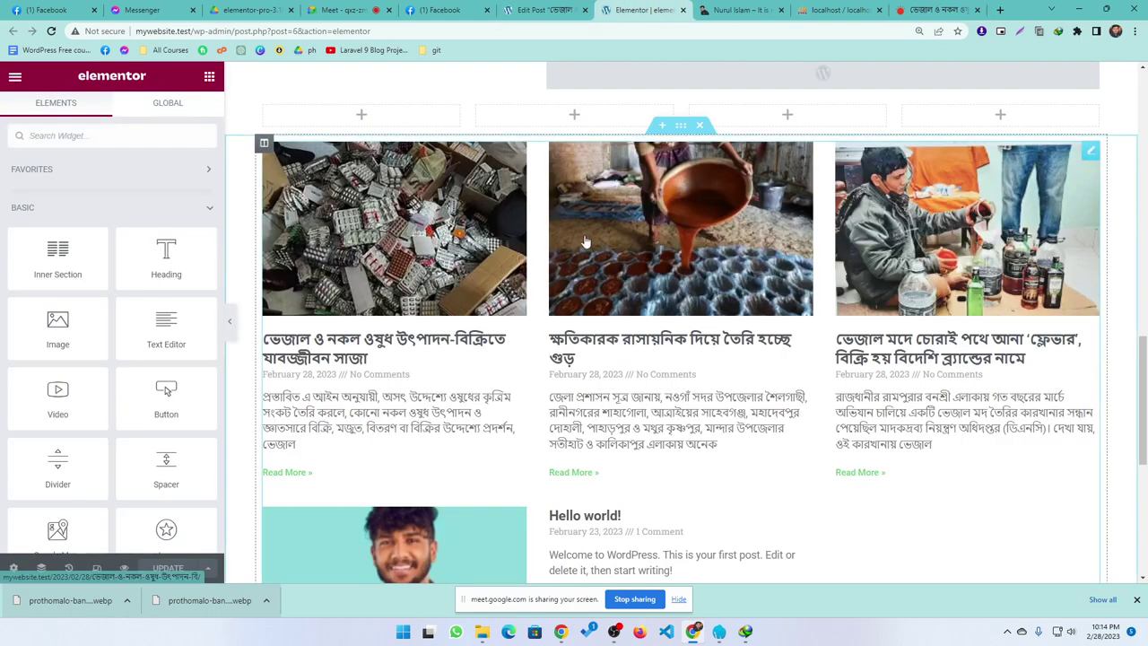
# - Add a single-column section below the Posts widget and place a Loop Grid widget in it
pyautogui.scroll(-5, 556, 325)
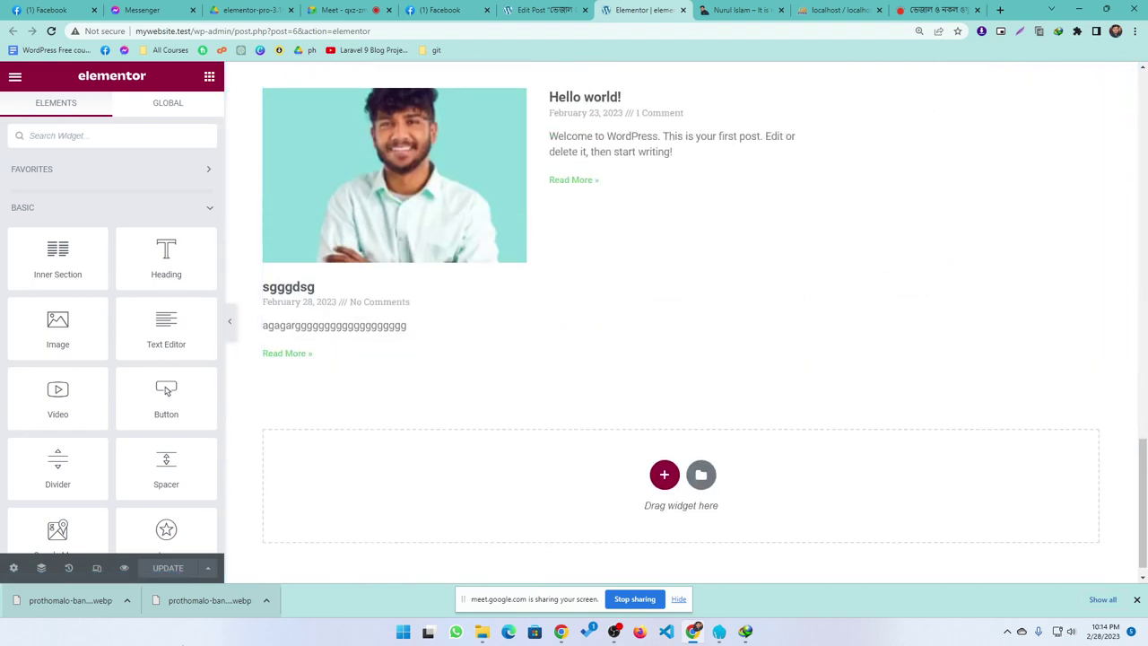
pyautogui.scroll(-10, 69, 428)
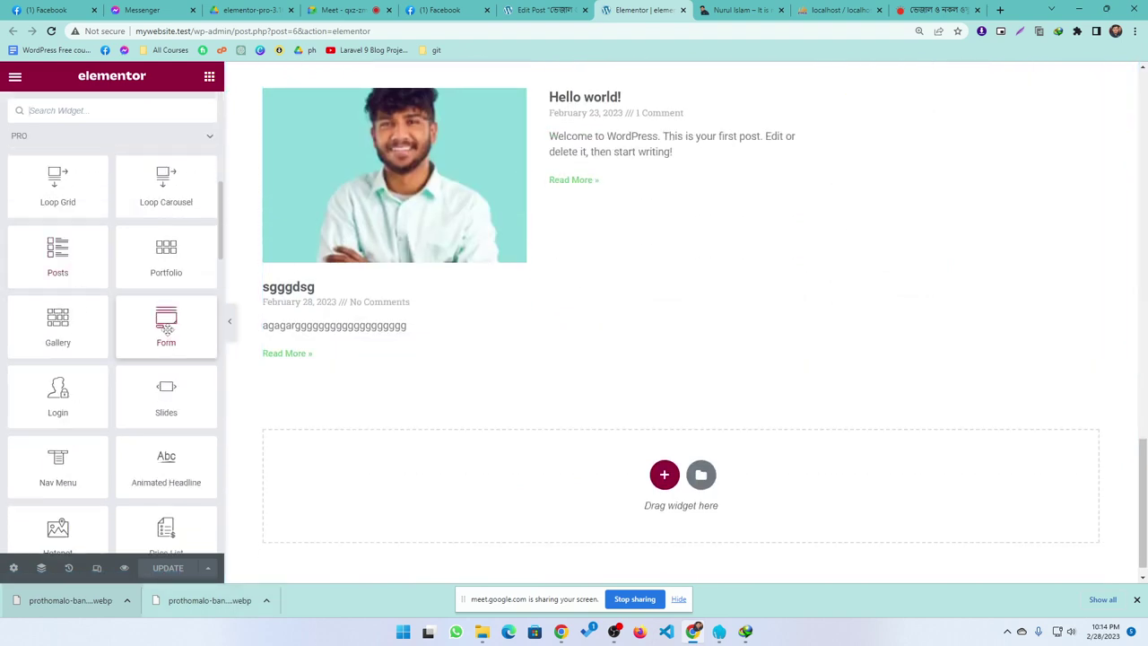
pyautogui.click(664, 475)
pyautogui.click(489, 518)
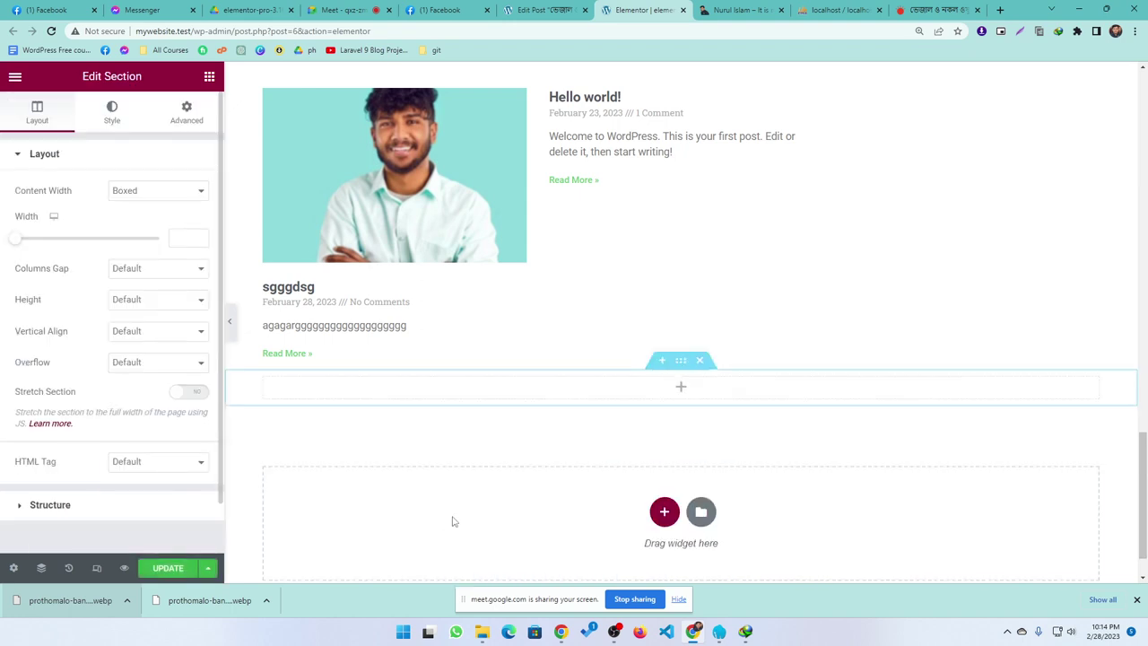
pyautogui.click(208, 77)
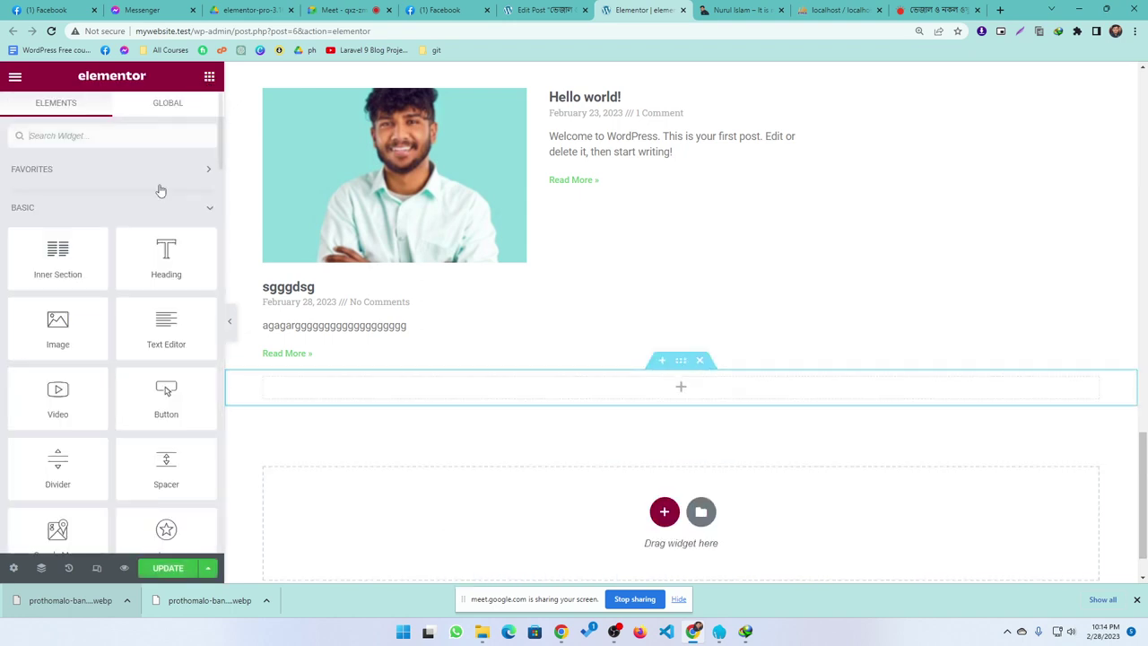
pyautogui.scroll(-3, 62, 376)
pyautogui.moveTo(57, 485); pyautogui.dragTo(548, 399)
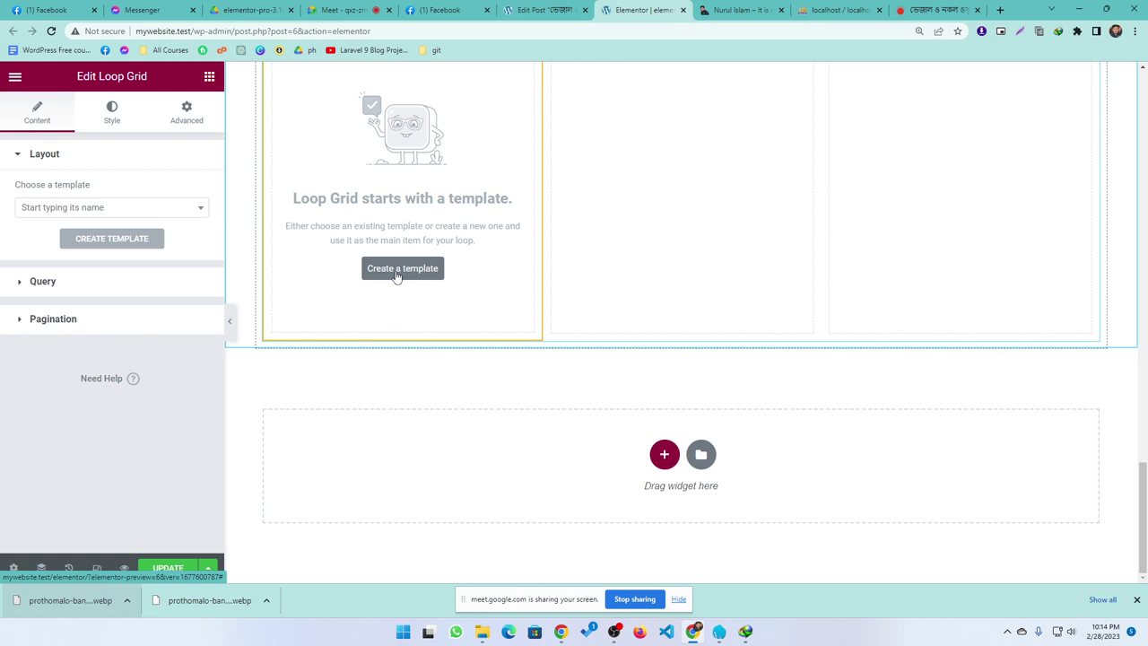
# - Examine the available query sources for the Loop Grid, leaving Posts selected
pyautogui.click(64, 282)
pyautogui.click(133, 230)
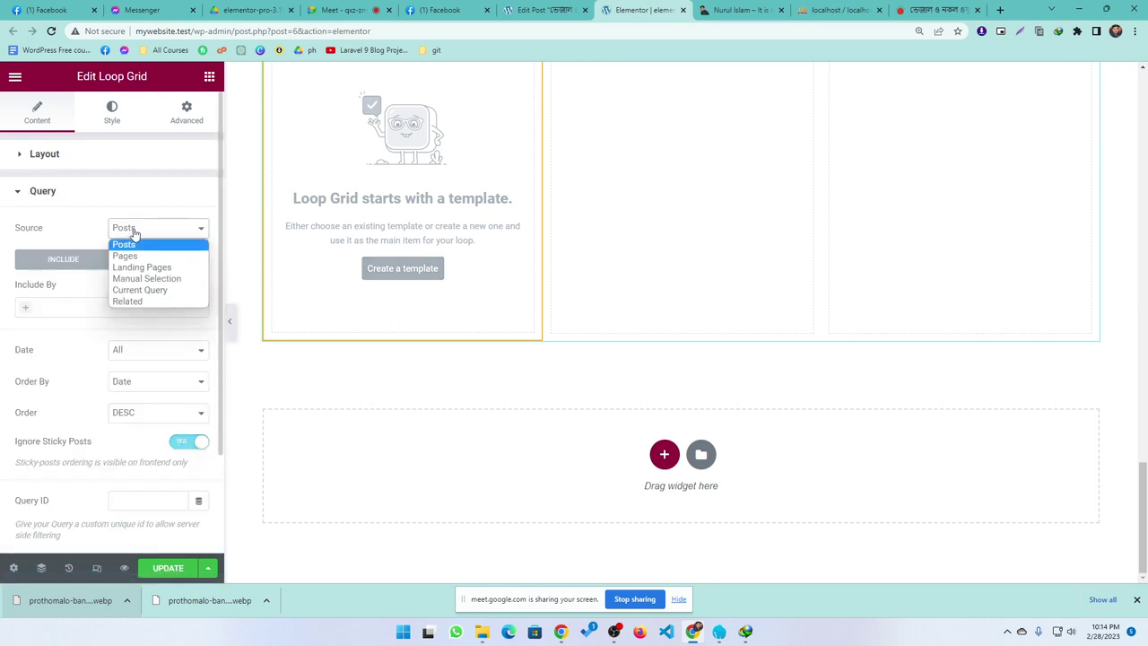
pyautogui.click(133, 232)
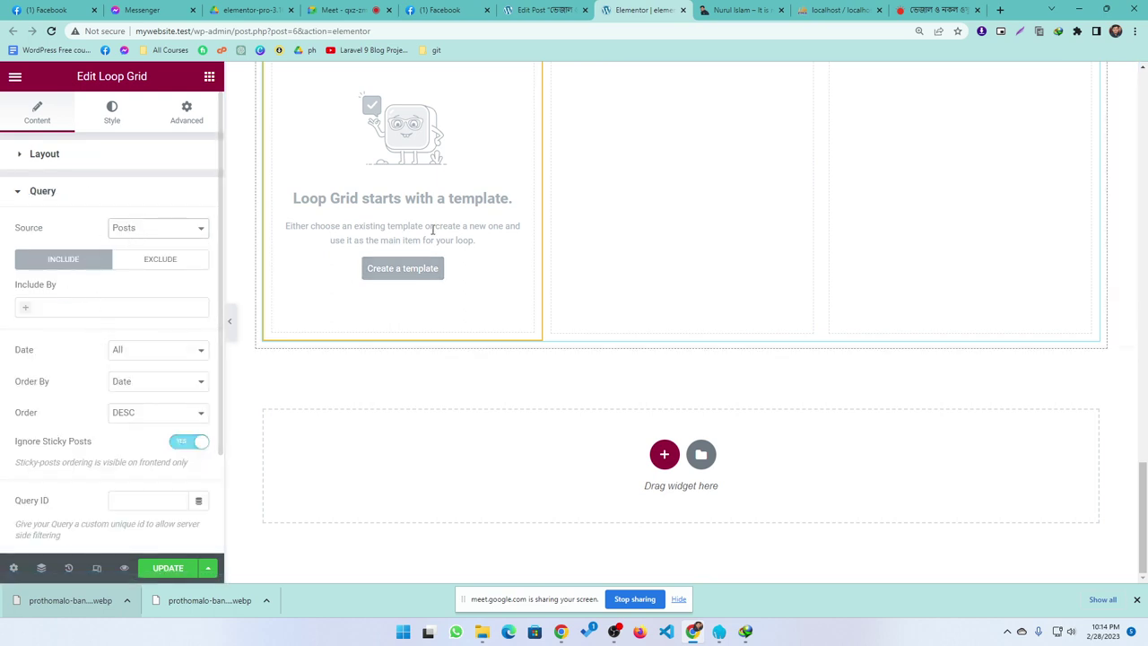
# - Start a new Loop Grid template, saving the page changes, and return from the template to the page
pyautogui.click(409, 269)
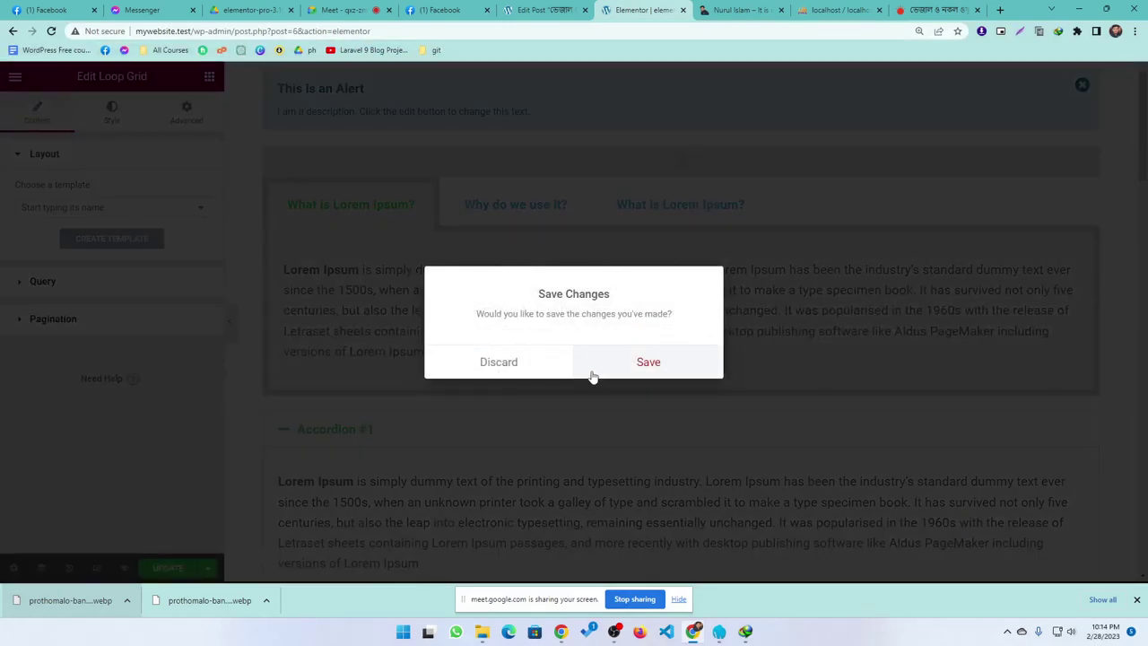
pyautogui.click(640, 368)
pyautogui.click(94, 212)
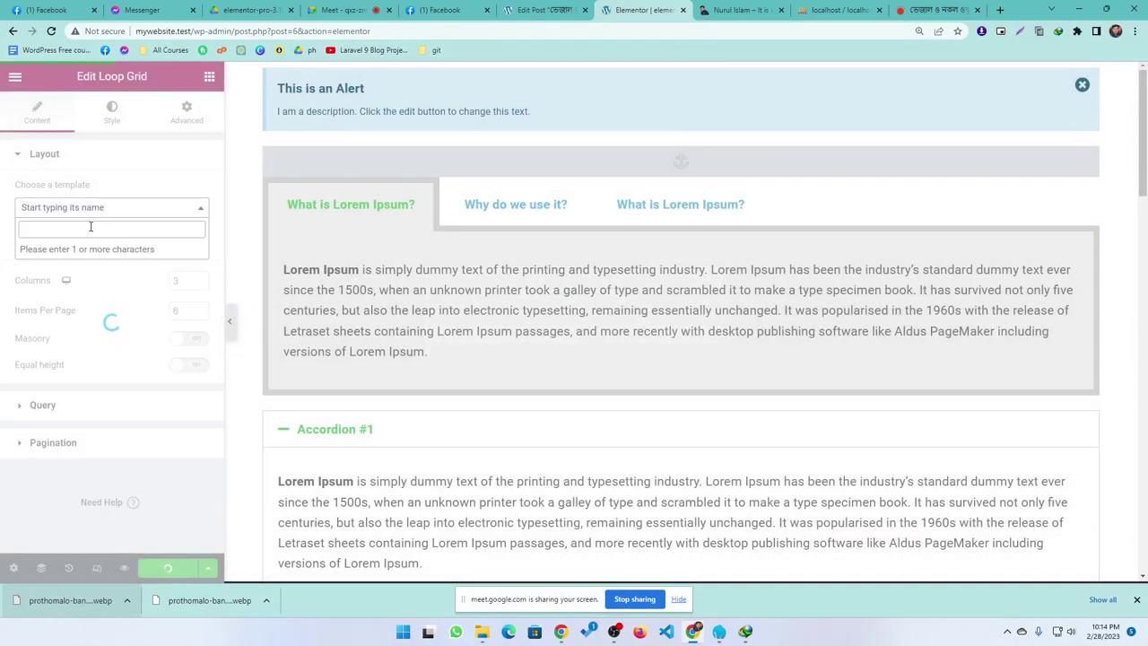
pyautogui.write('post')
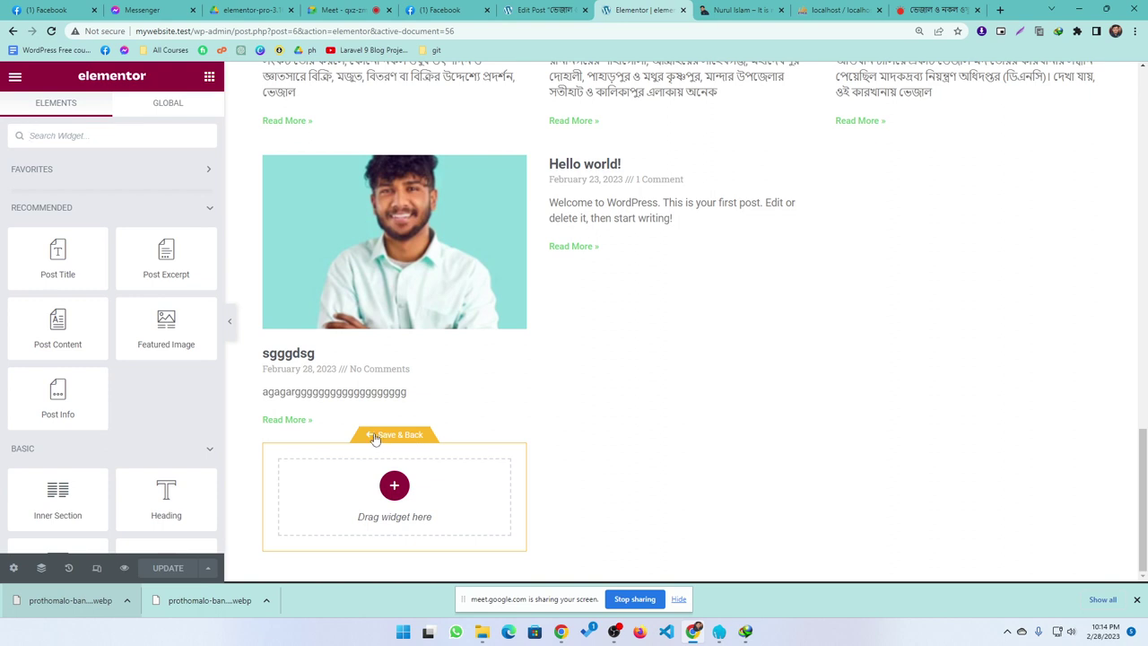
pyautogui.click(375, 437)
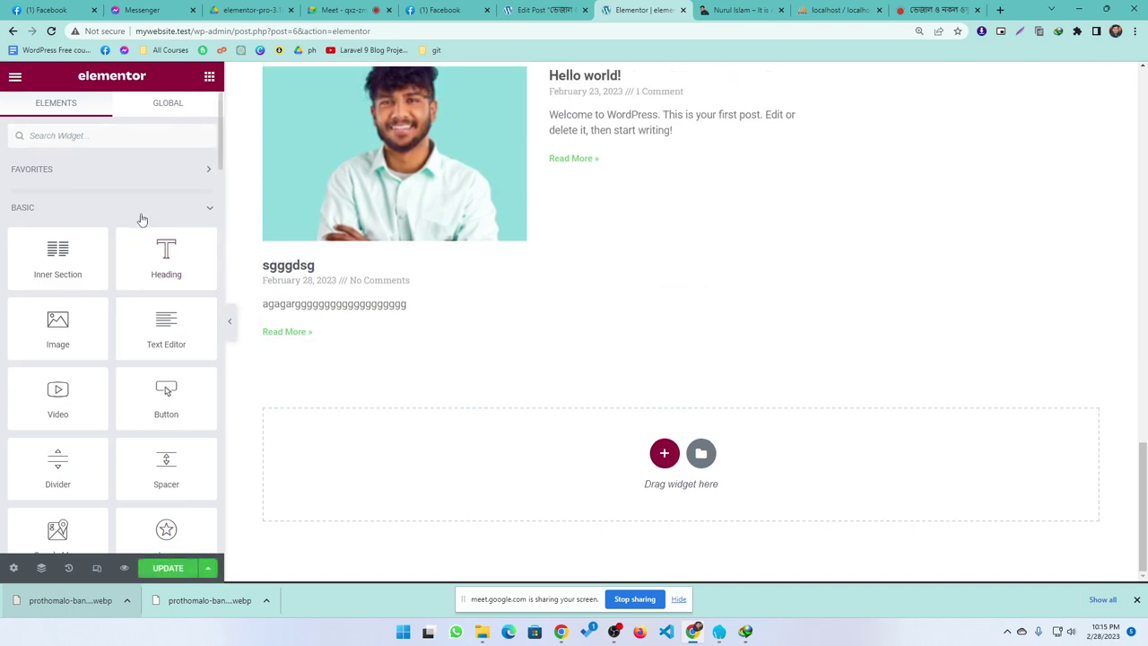
# - Collapse the Basic widget category and open the existing Posts widget for editing
pyautogui.click(141, 213)
pyautogui.scroll(5, 624, 285)
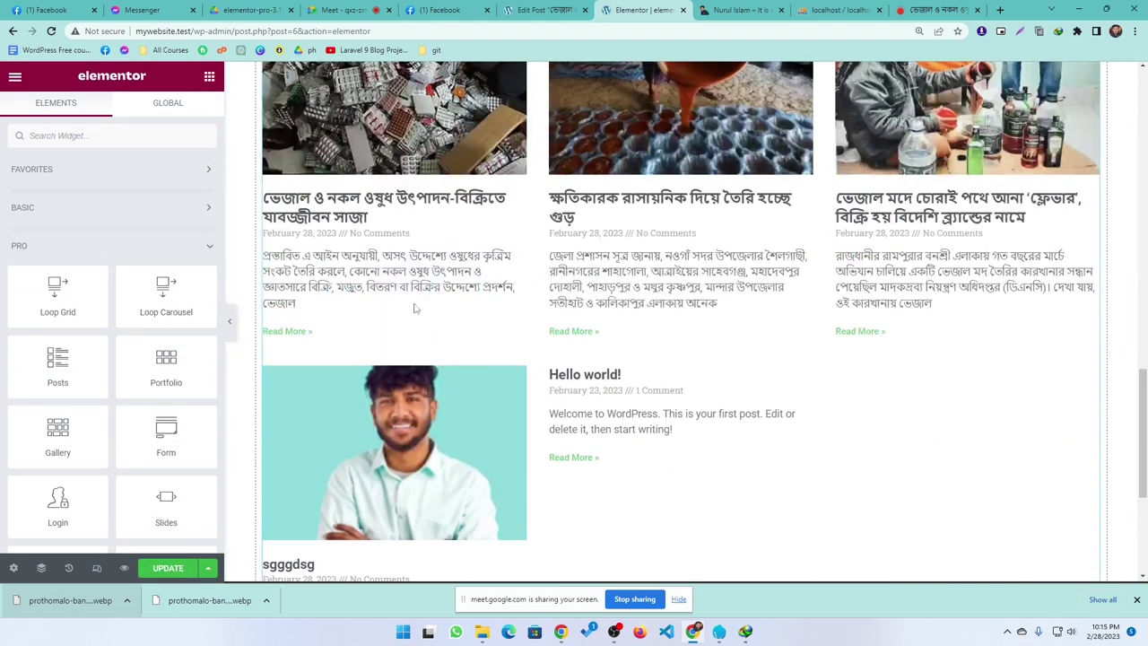
pyautogui.click(1090, 193)
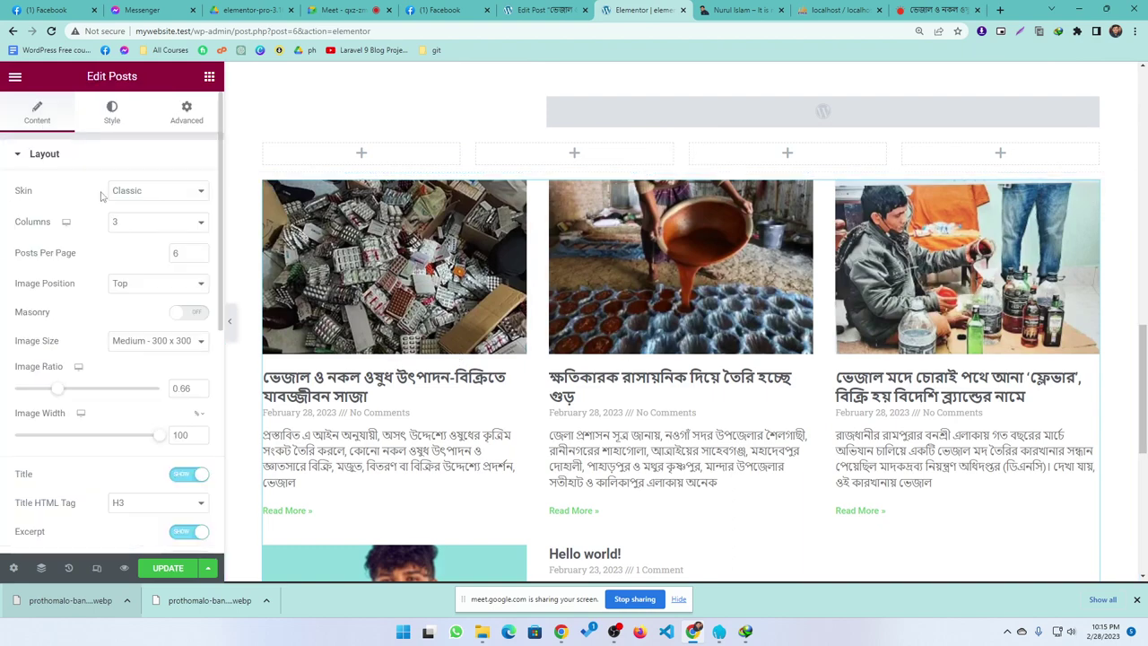
# - Try the Cards and Full Content skins on the Posts widget, and restore the Classic skin
pyautogui.click(149, 191)
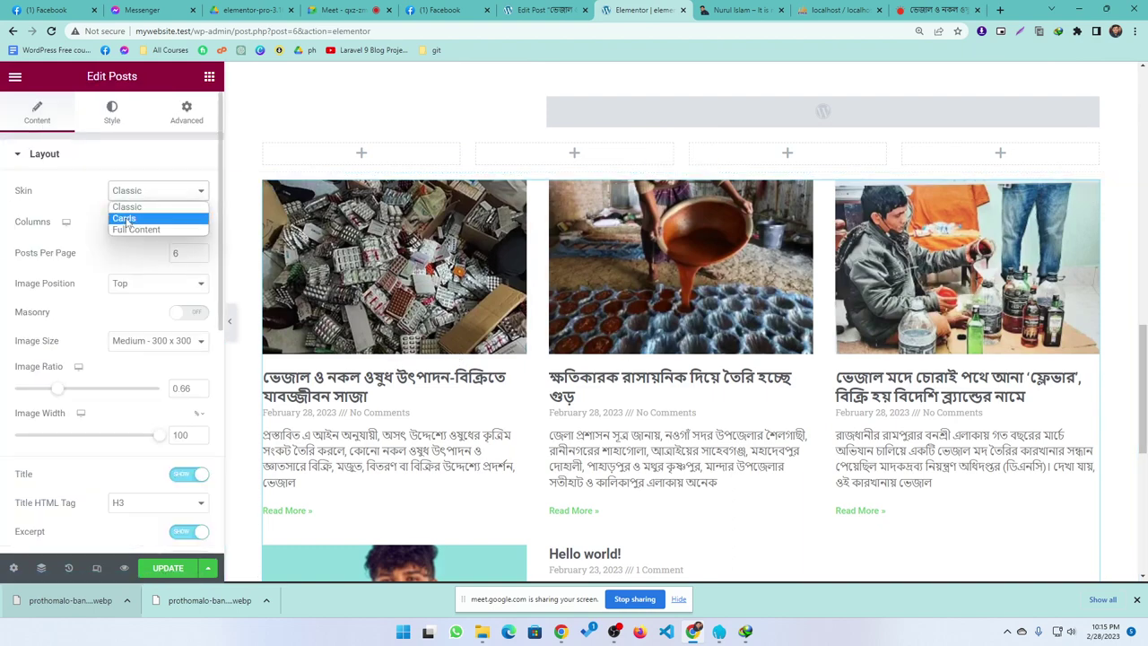
pyautogui.click(125, 217)
pyautogui.scroll(-2, 557, 448)
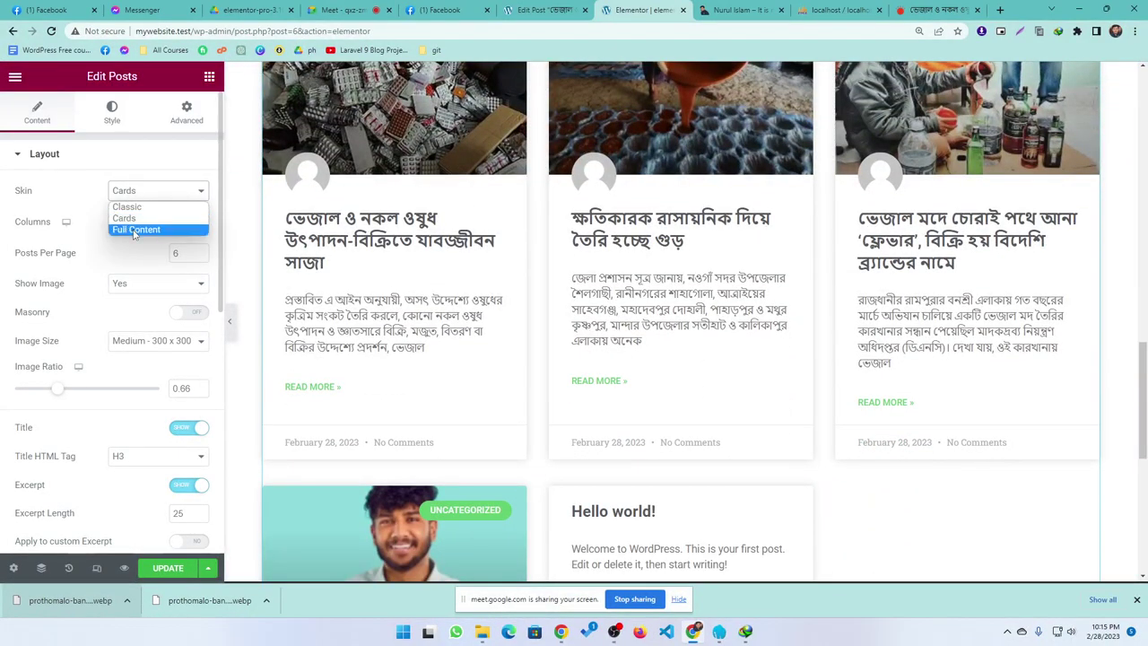
pyautogui.click(136, 229)
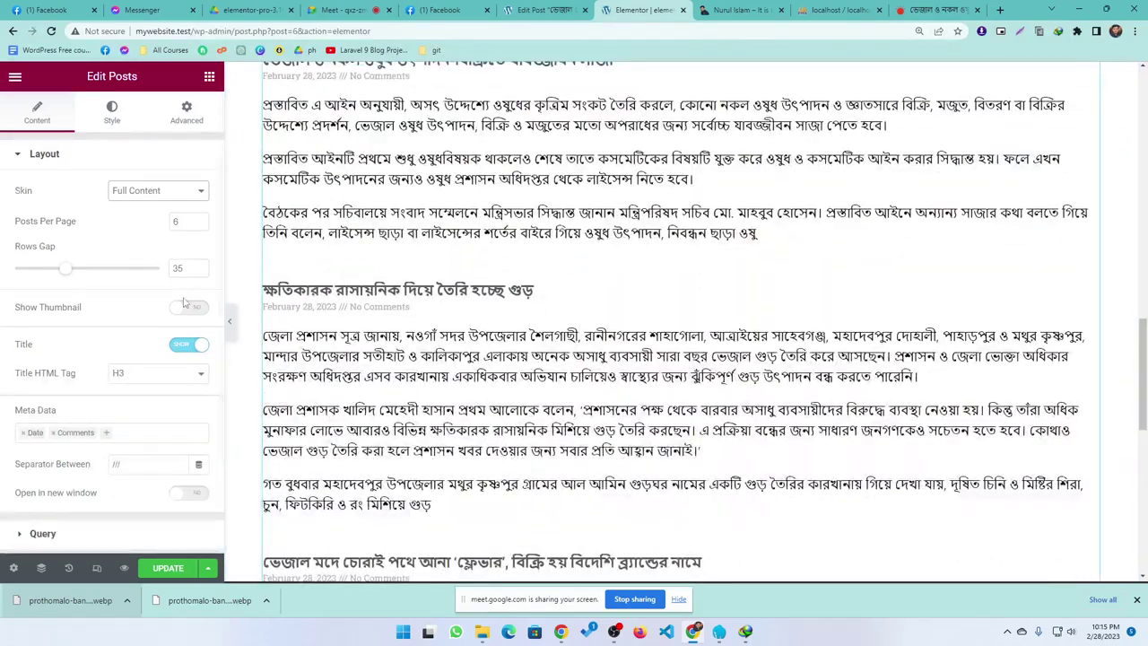
pyautogui.click(158, 198)
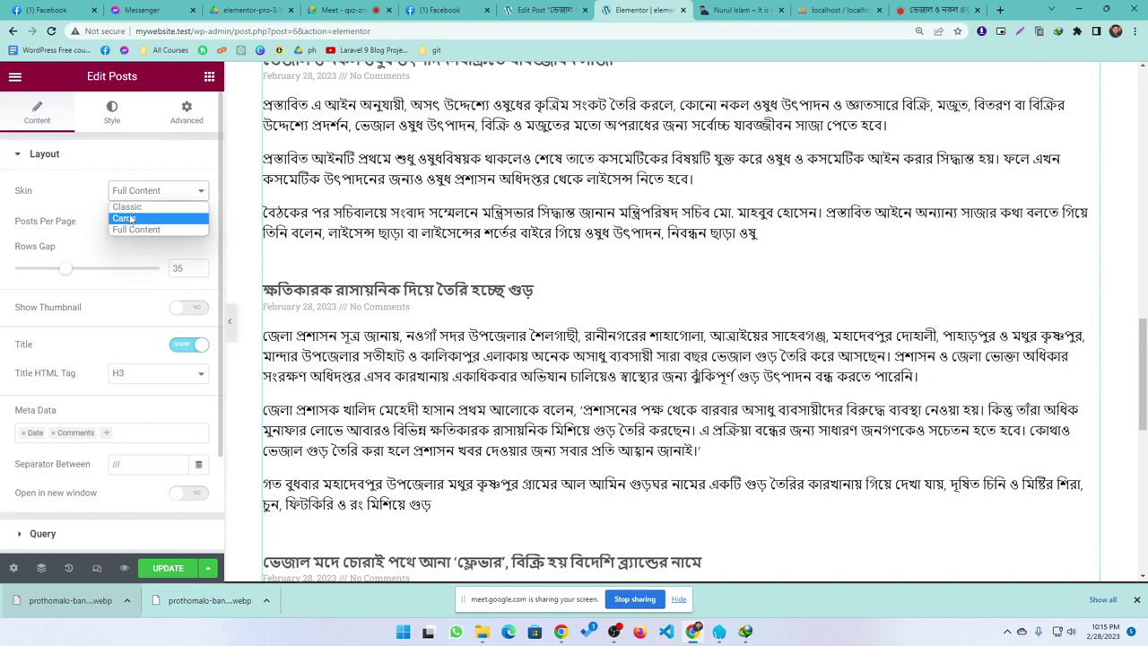
pyautogui.click(127, 207)
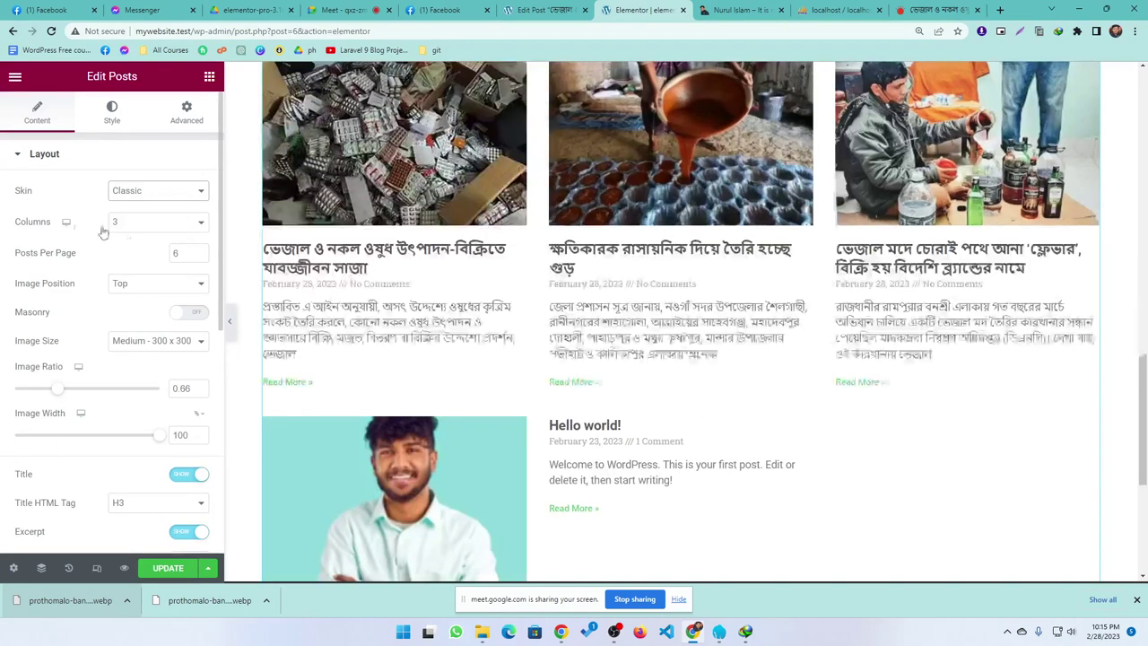
pyautogui.scroll(3, 715, 210)
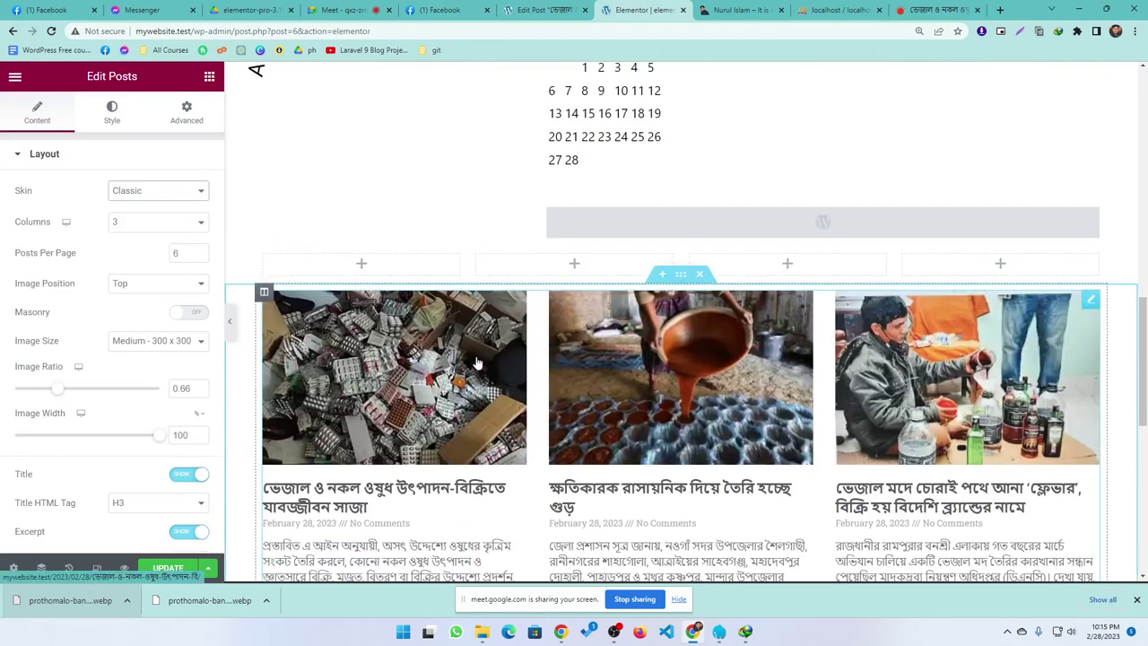
# - Try 4 and 2 columns for the Posts widget, and restore 3 columns
pyautogui.click(156, 225)
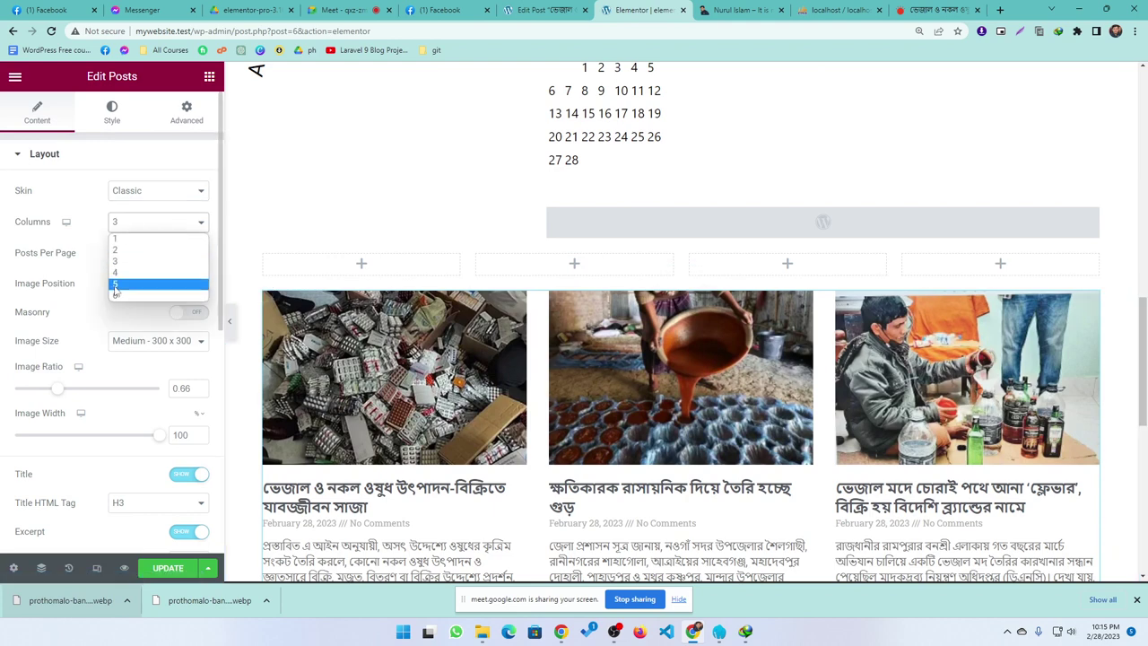
pyautogui.click(120, 281)
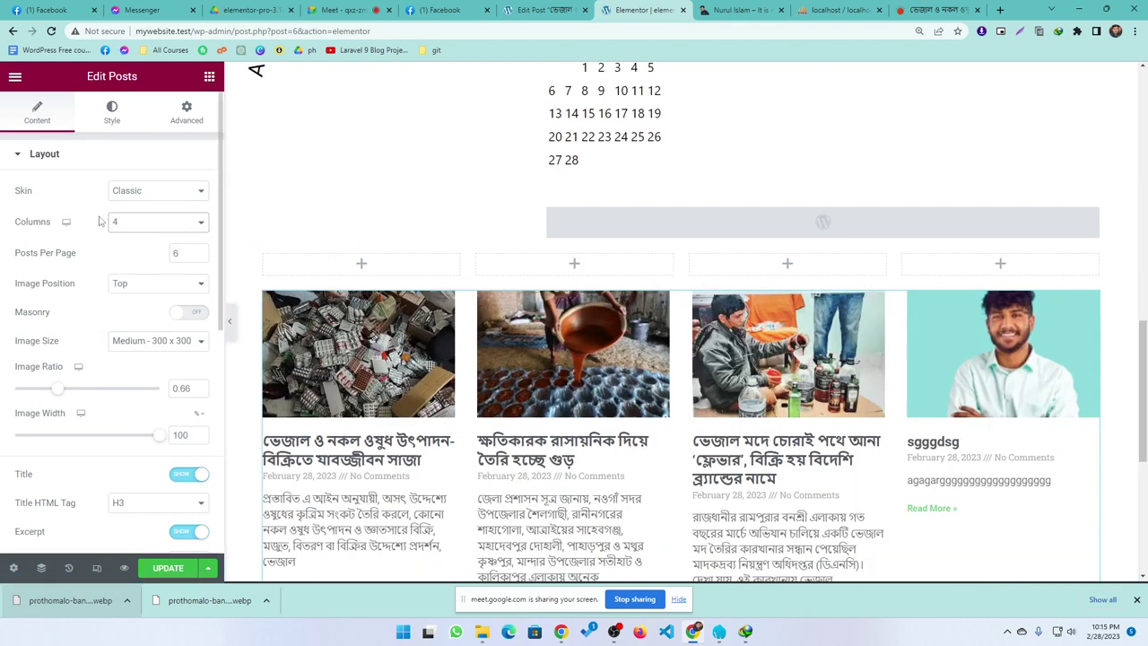
pyautogui.click(157, 226)
pyautogui.click(130, 251)
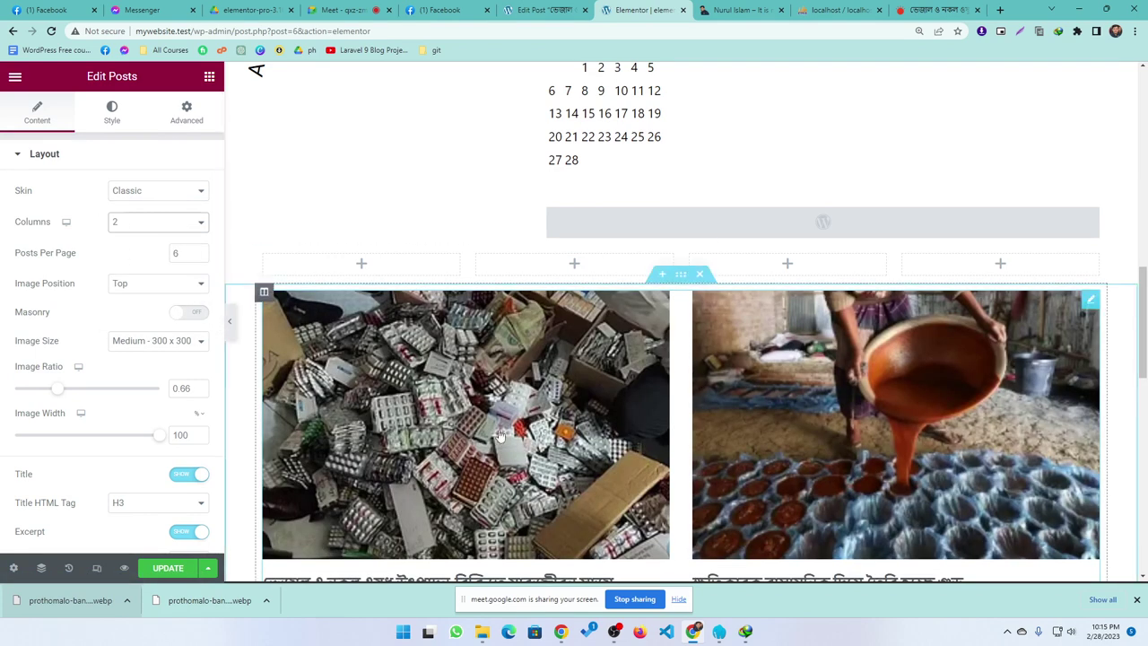
pyautogui.click(154, 227)
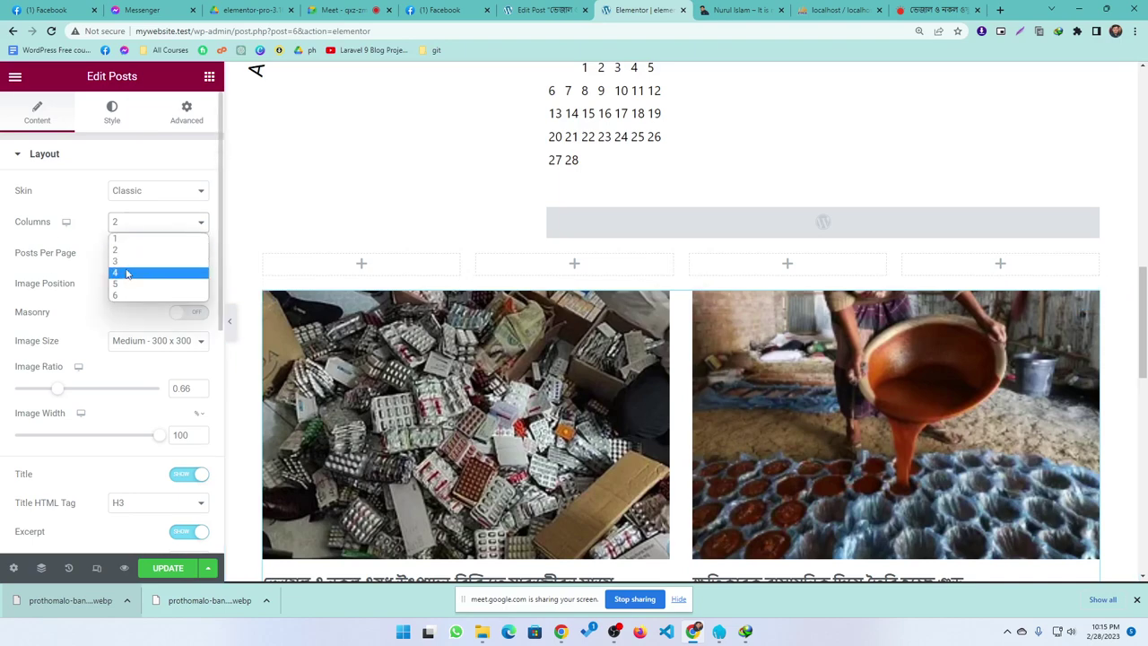
pyautogui.click(126, 261)
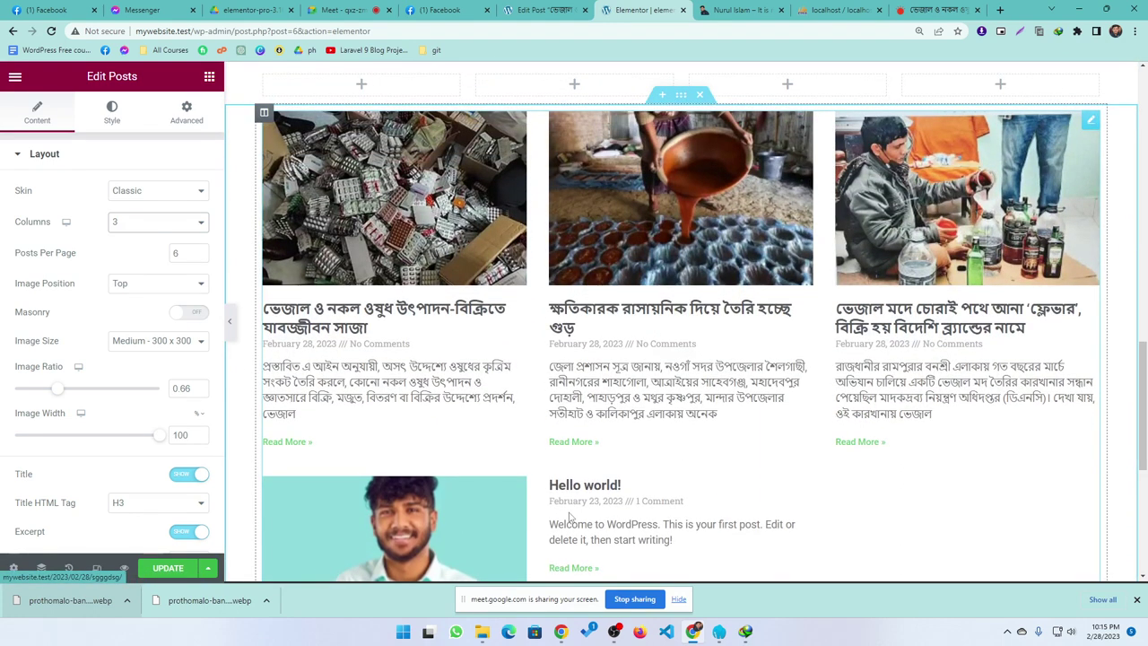
# - Examine how the posts are arranged across the rows of the three-column grid
pyautogui.scroll(-2, 601, 404)
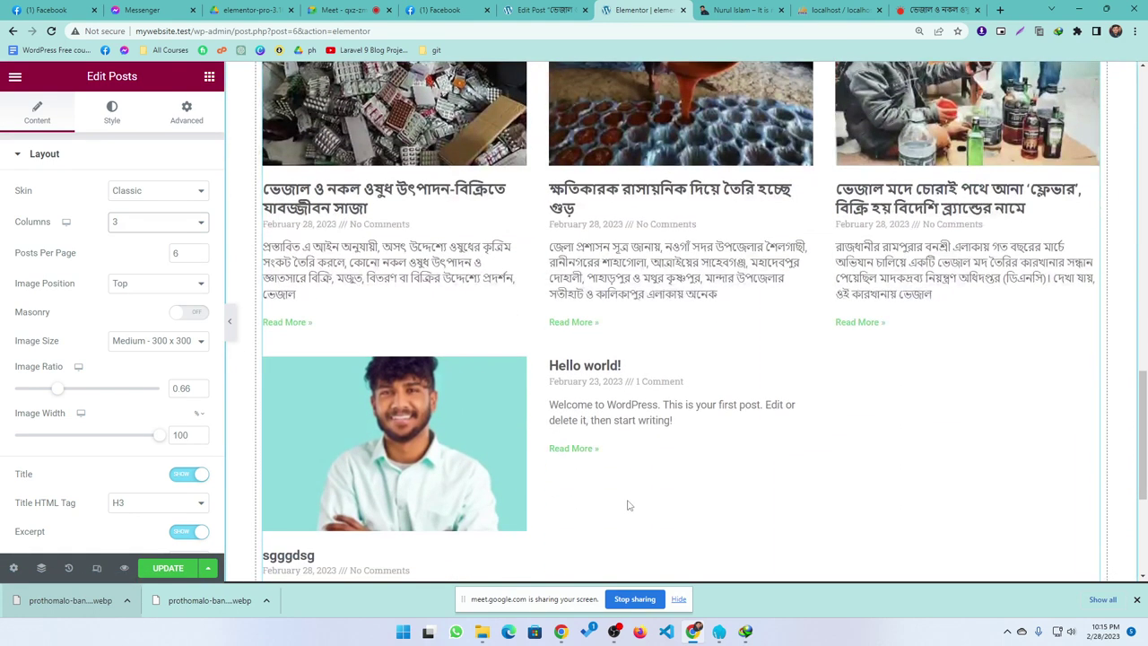
pyautogui.scroll(-2, 316, 492)
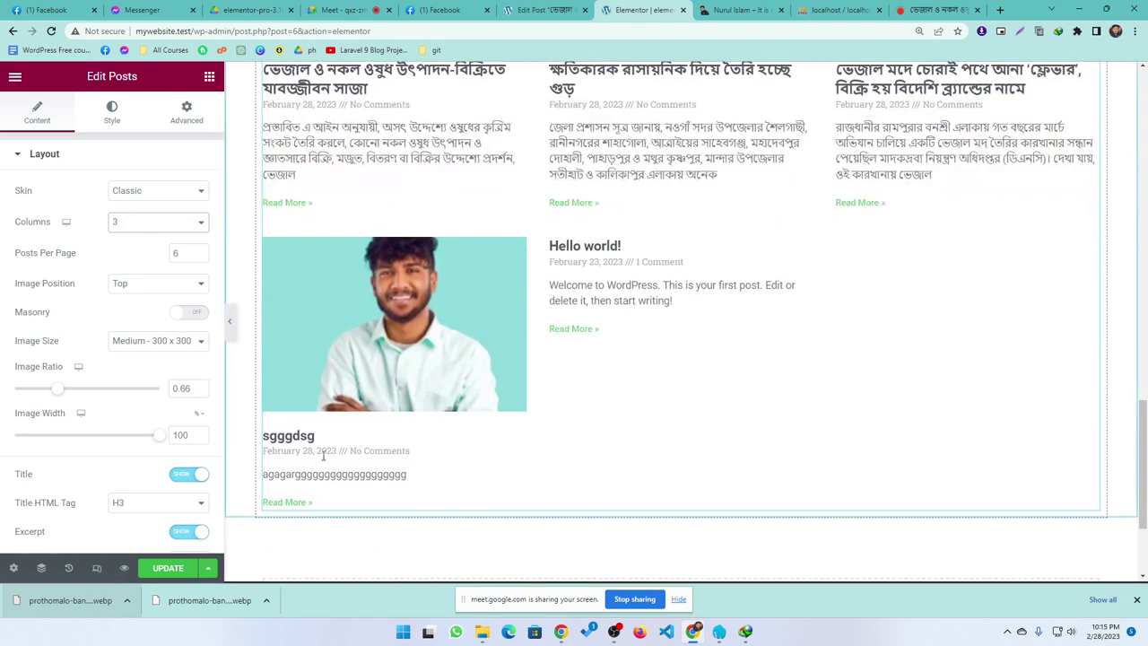
pyautogui.scroll(4, 386, 406)
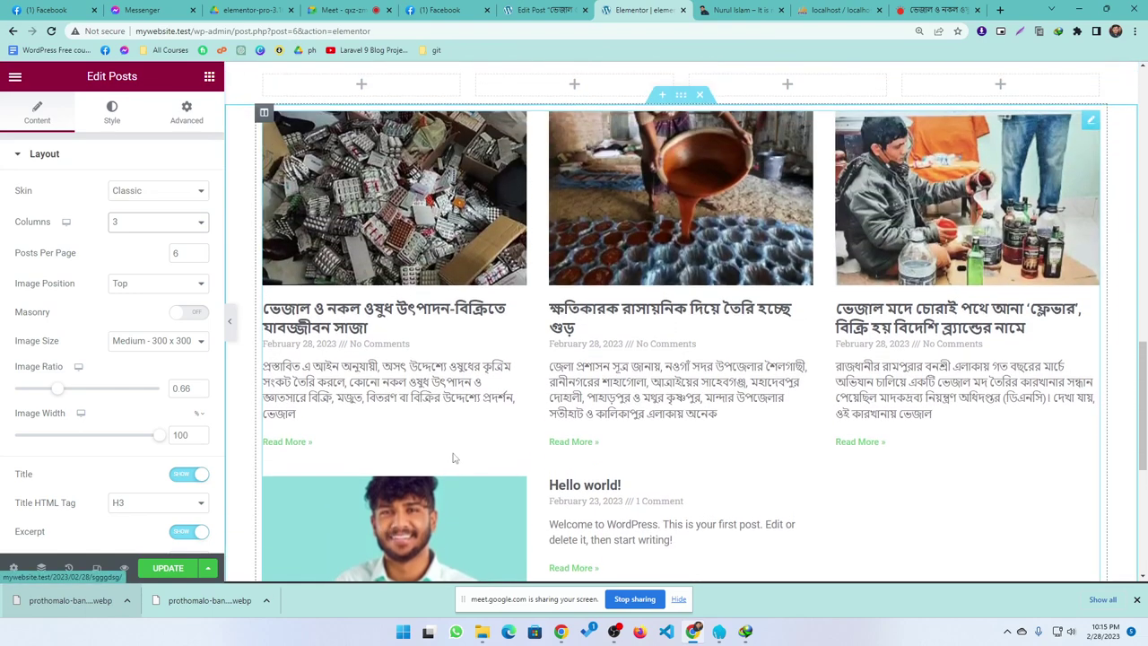
pyautogui.scroll(-1, 698, 493)
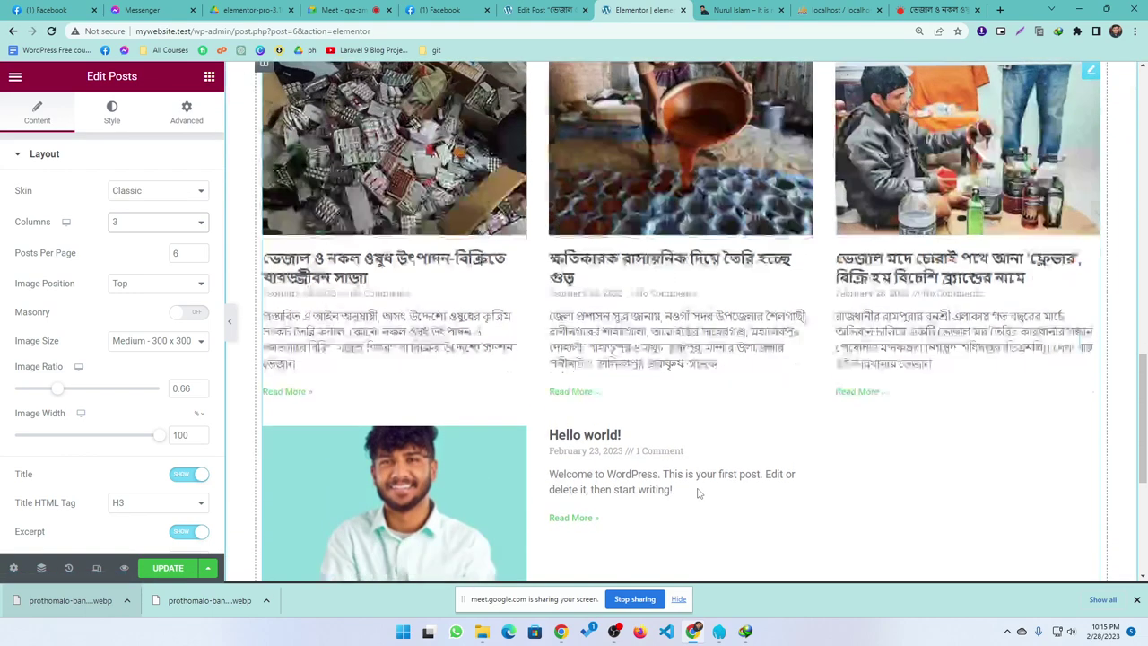
pyautogui.scroll(-2, 698, 492)
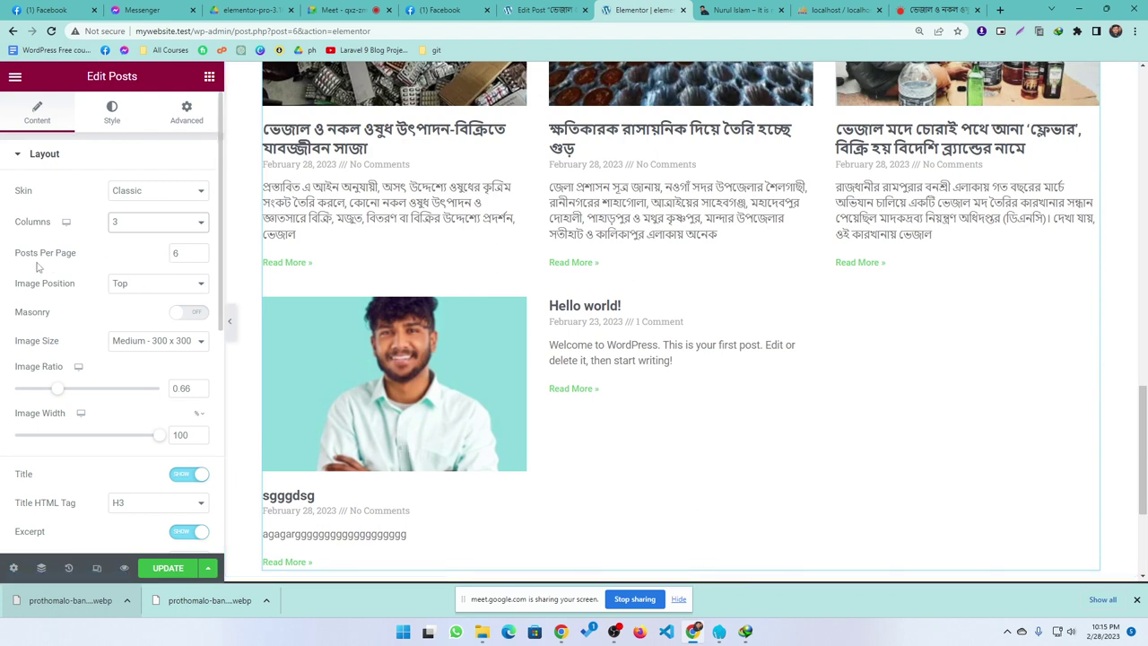
# - Set the Posts widget's posts per page to 3
pyautogui.click(200, 256)
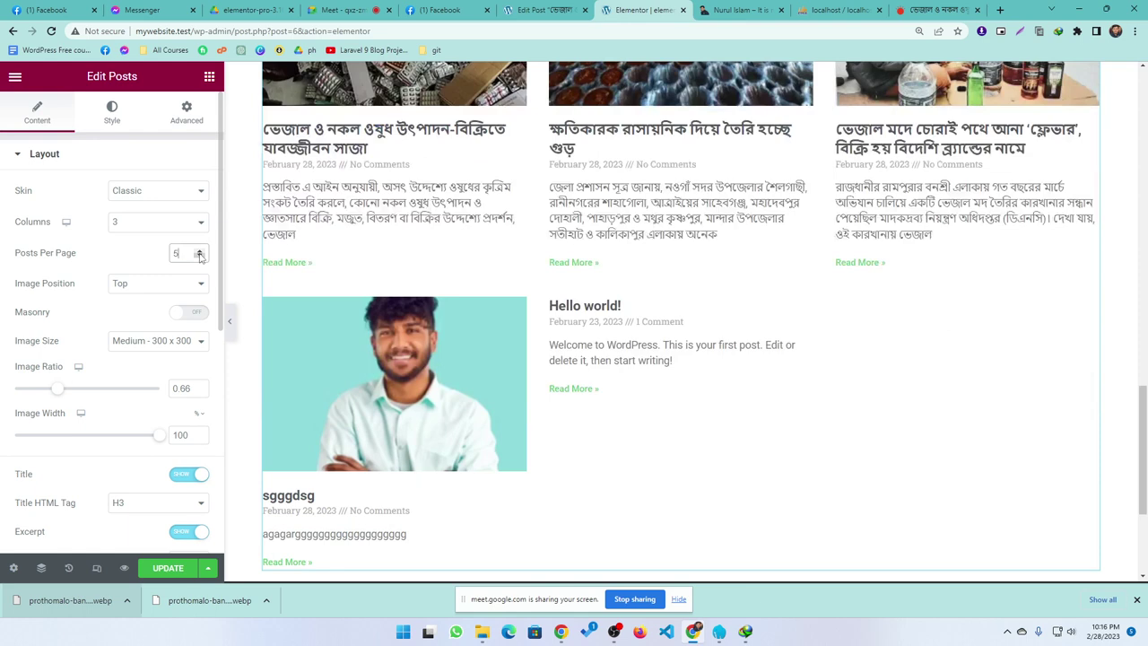
pyautogui.click(200, 256)
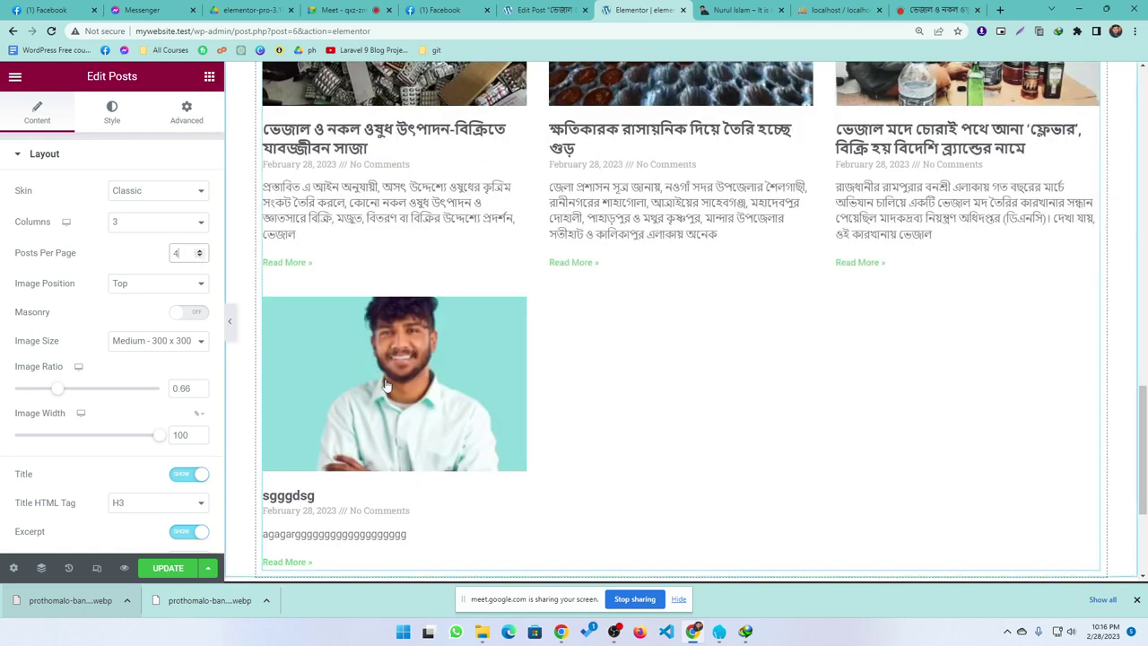
pyautogui.click(200, 257)
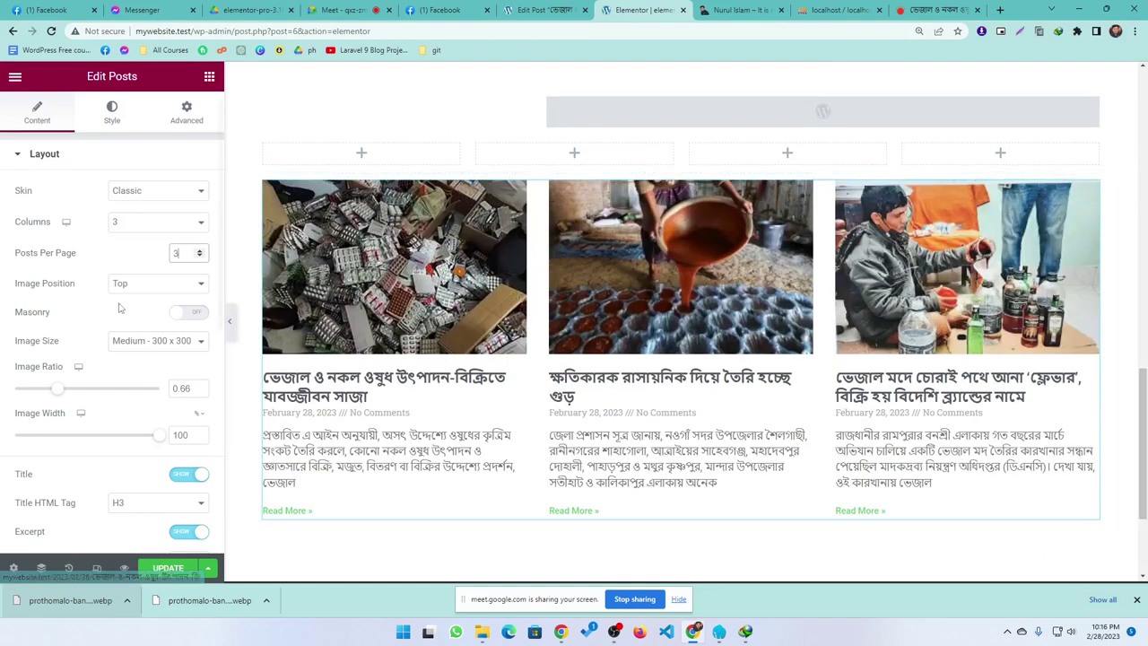
# - Set the post images' position to Left, with an image ratio of 0.6 and an image width of 34%
pyautogui.click(130, 287)
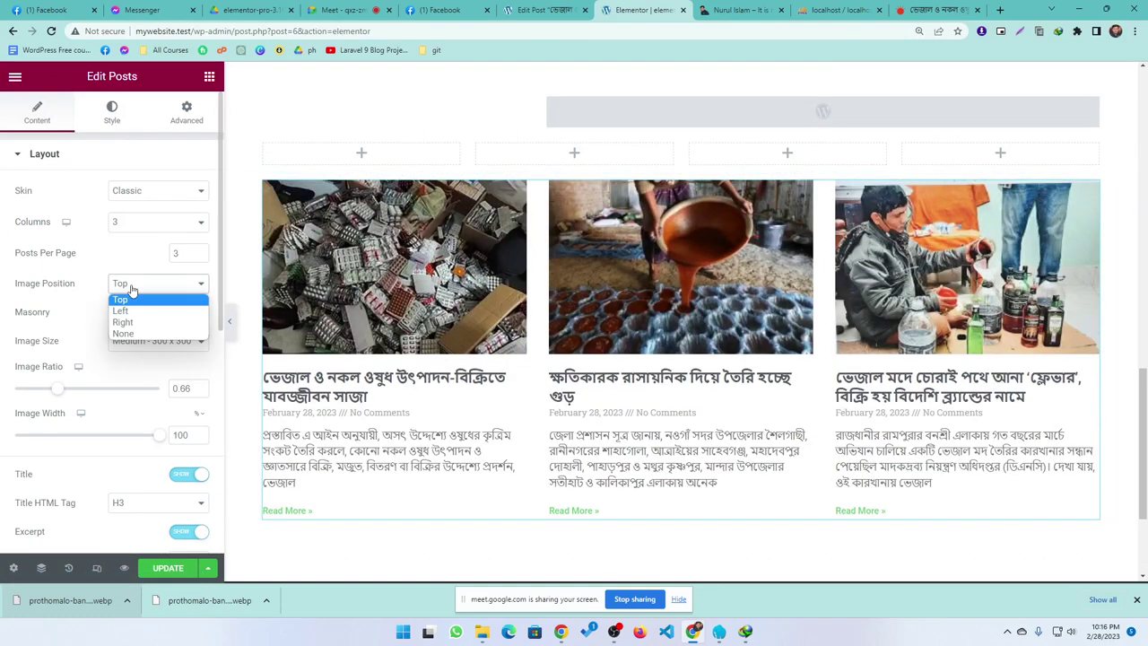
pyautogui.click(124, 311)
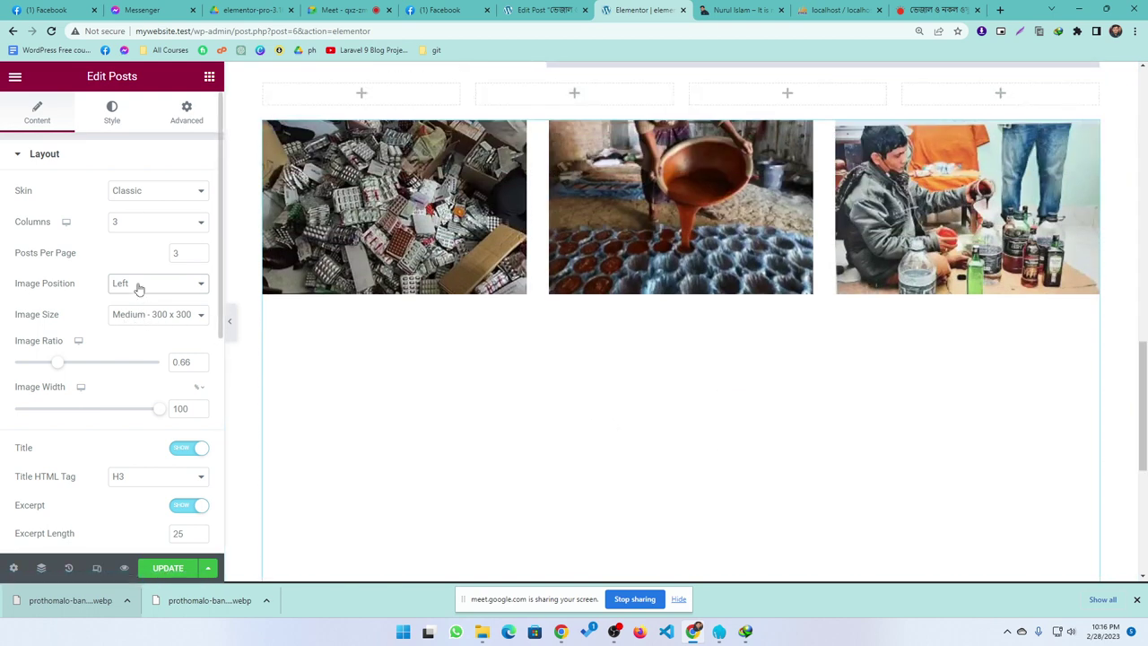
pyautogui.click(52, 368)
pyautogui.moveTo(52, 367)
pyautogui.mouseDown()
pyautogui.moveTo(36, 364)
pyautogui.moveTo(46, 367)
pyautogui.mouseUp()
pyautogui.moveTo(155, 415); pyautogui.dragTo(53, 411)
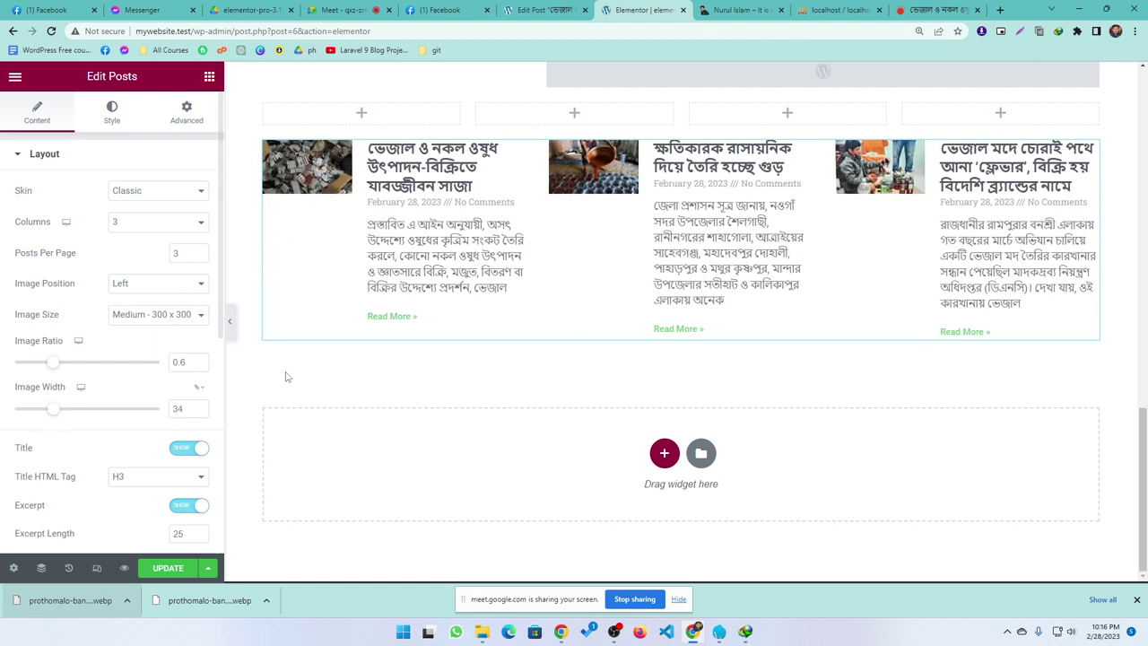
# - Try the Right image position, restore Top, and set the post images' width to 93%
pyautogui.click(146, 285)
pyautogui.click(142, 318)
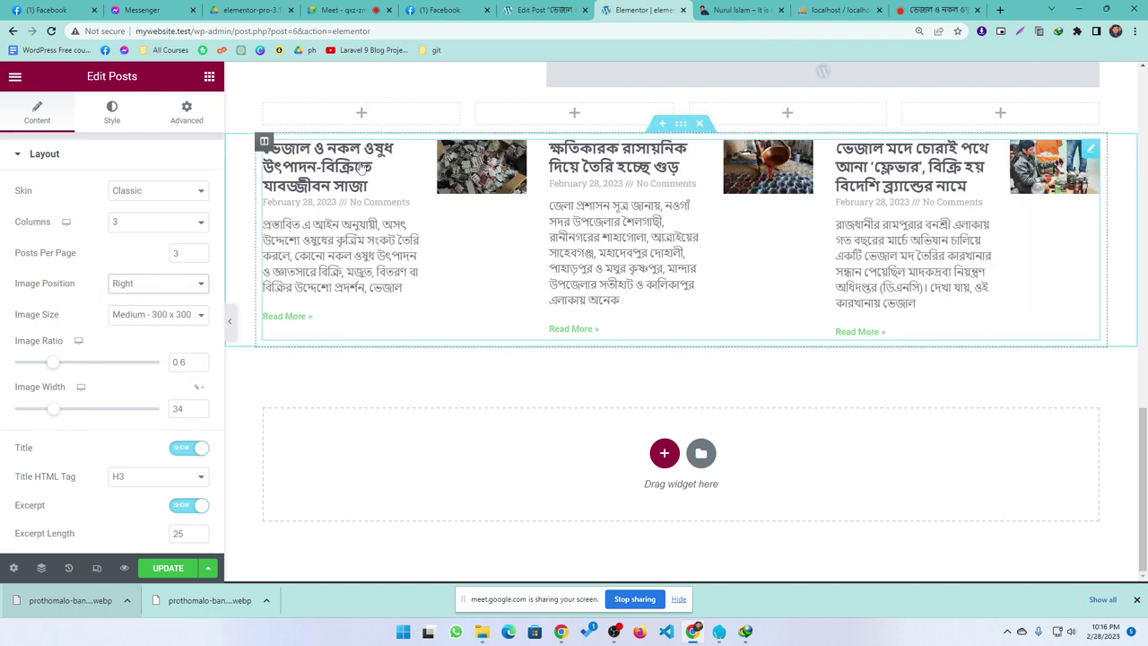
pyautogui.click(151, 283)
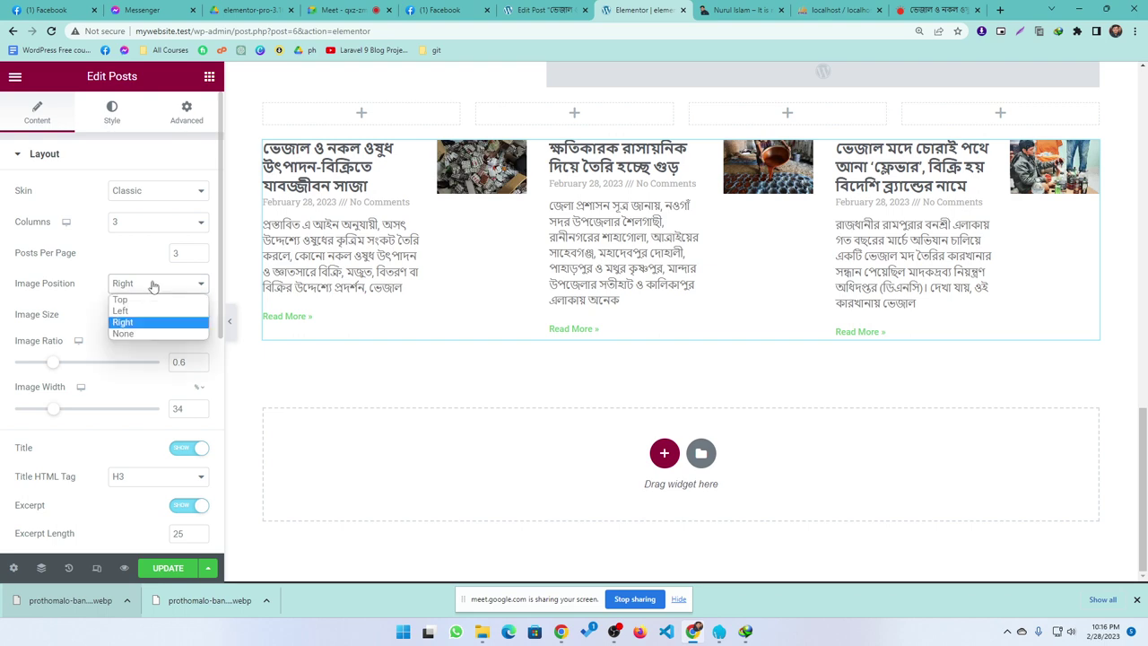
pyautogui.click(116, 301)
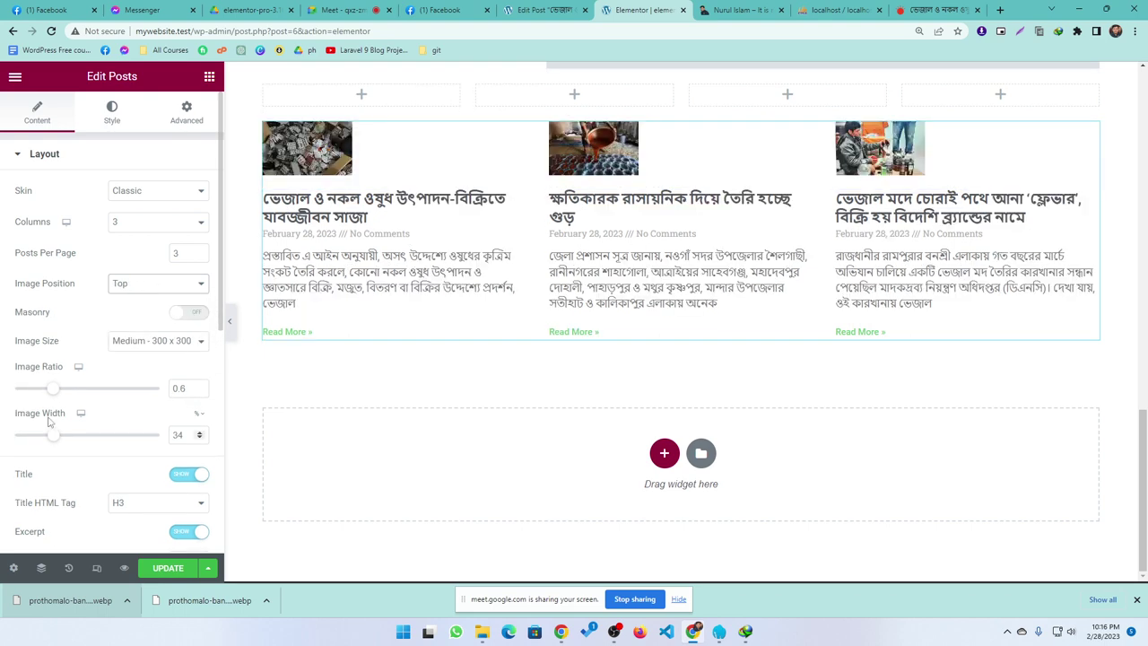
pyautogui.moveTo(52, 436); pyautogui.dragTo(149, 440)
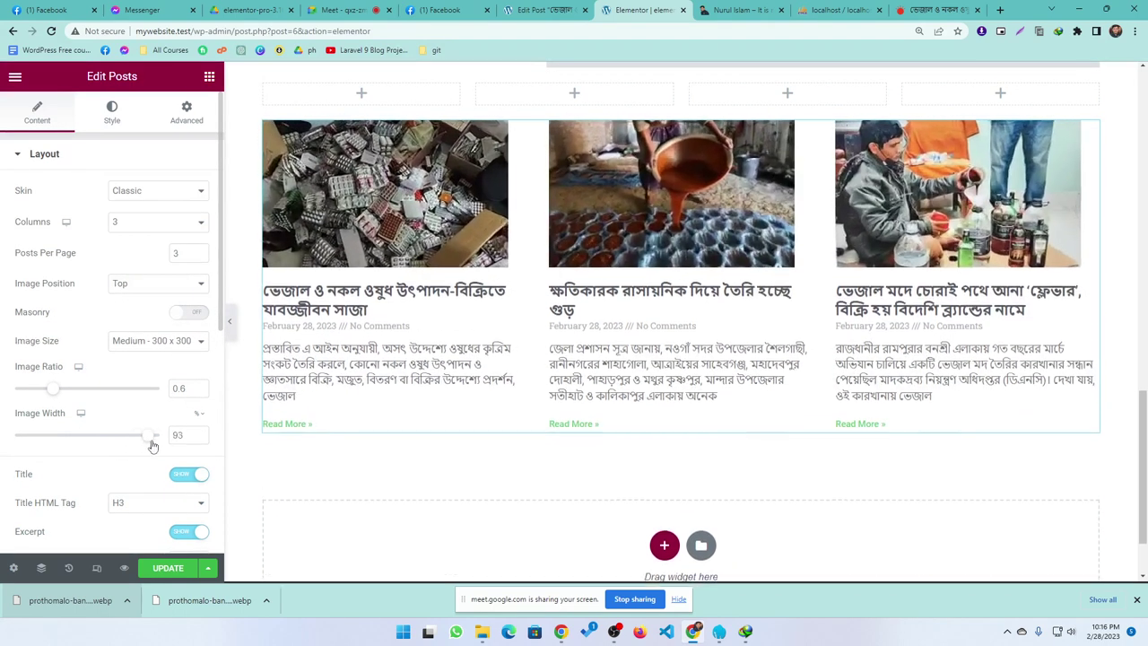
# - Hide the post titles in the Posts widget and show them again
pyautogui.scroll(-2, 126, 354)
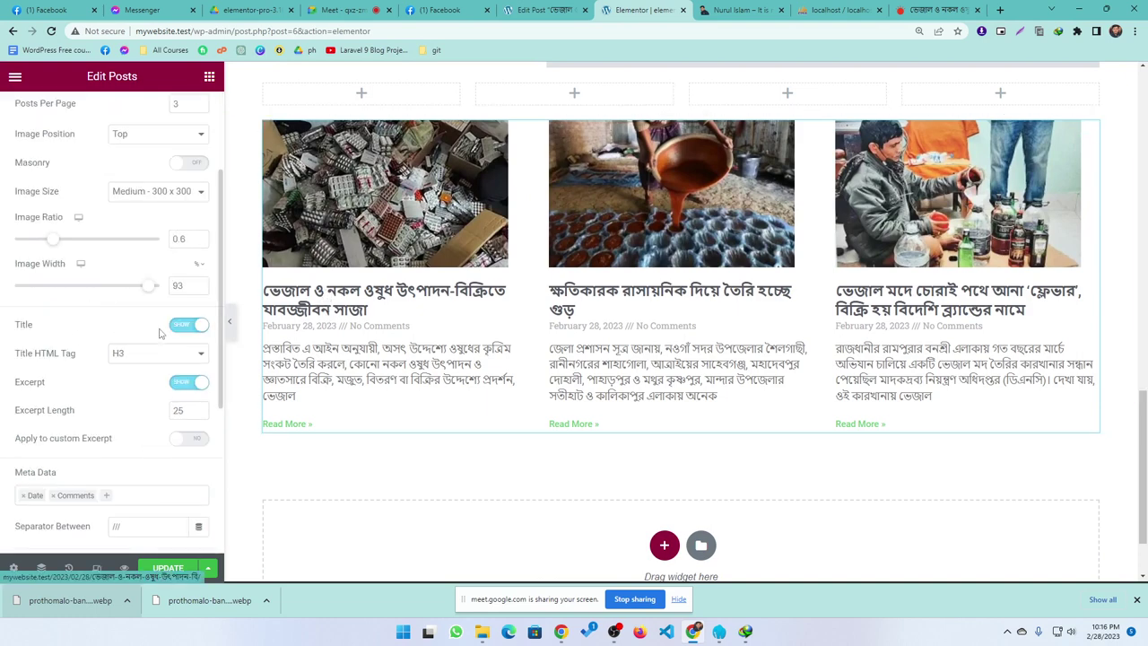
pyautogui.click(198, 327)
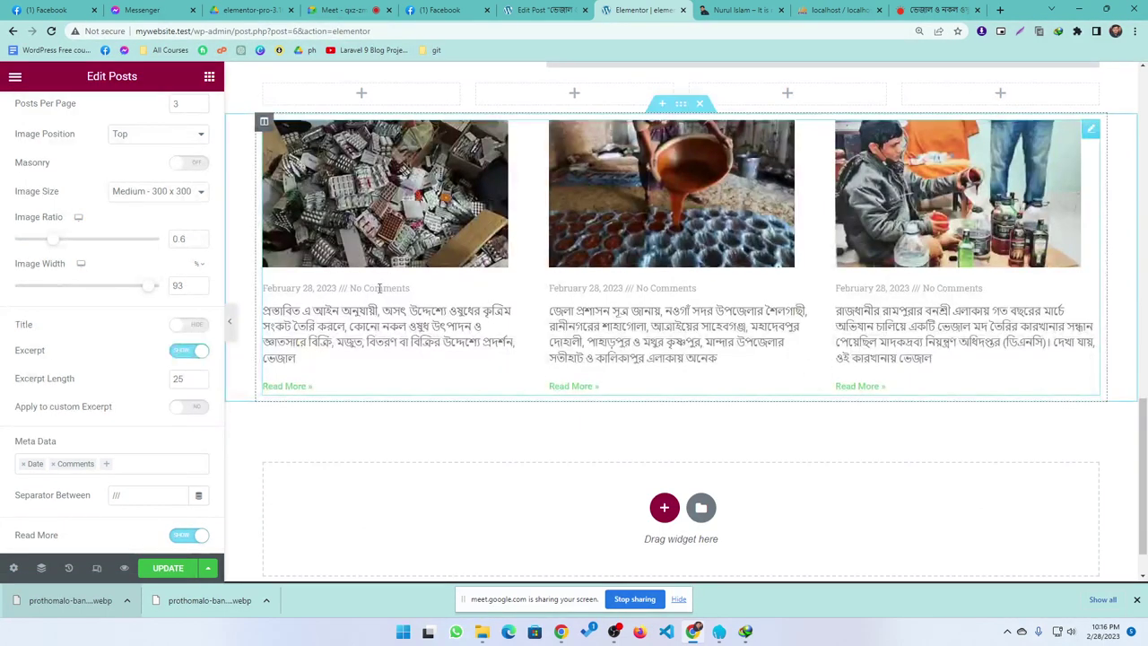
pyautogui.click(190, 328)
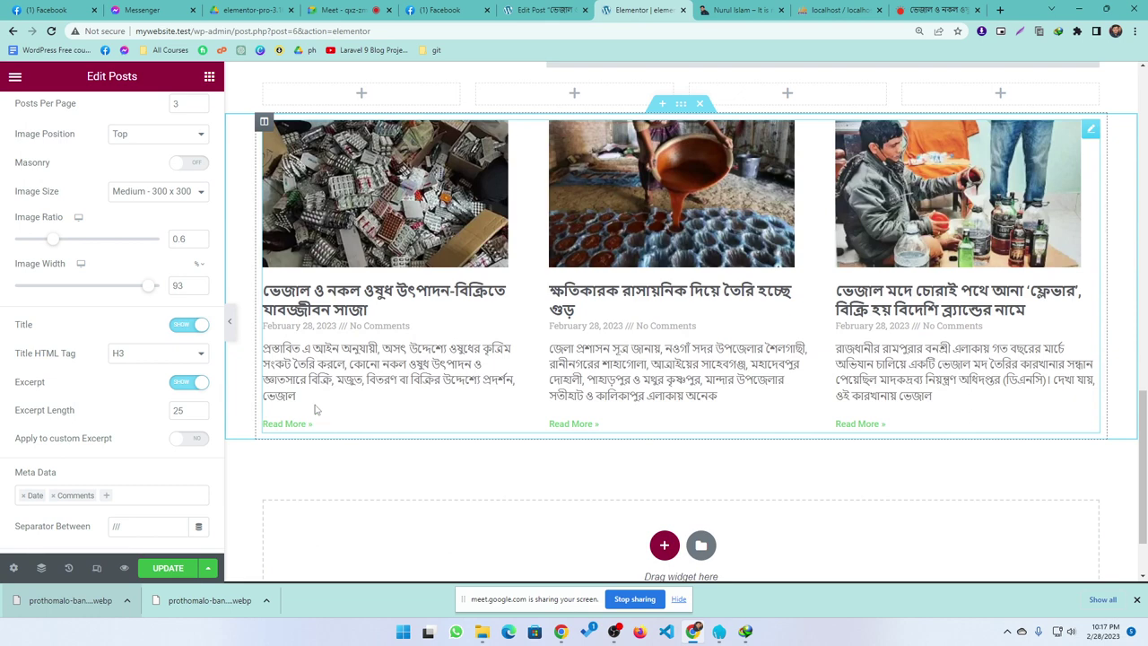
# - Review the Posts widget's layout settings, from skin and columns down to the meta data and Read More options
pyautogui.scroll(-2, 54, 377)
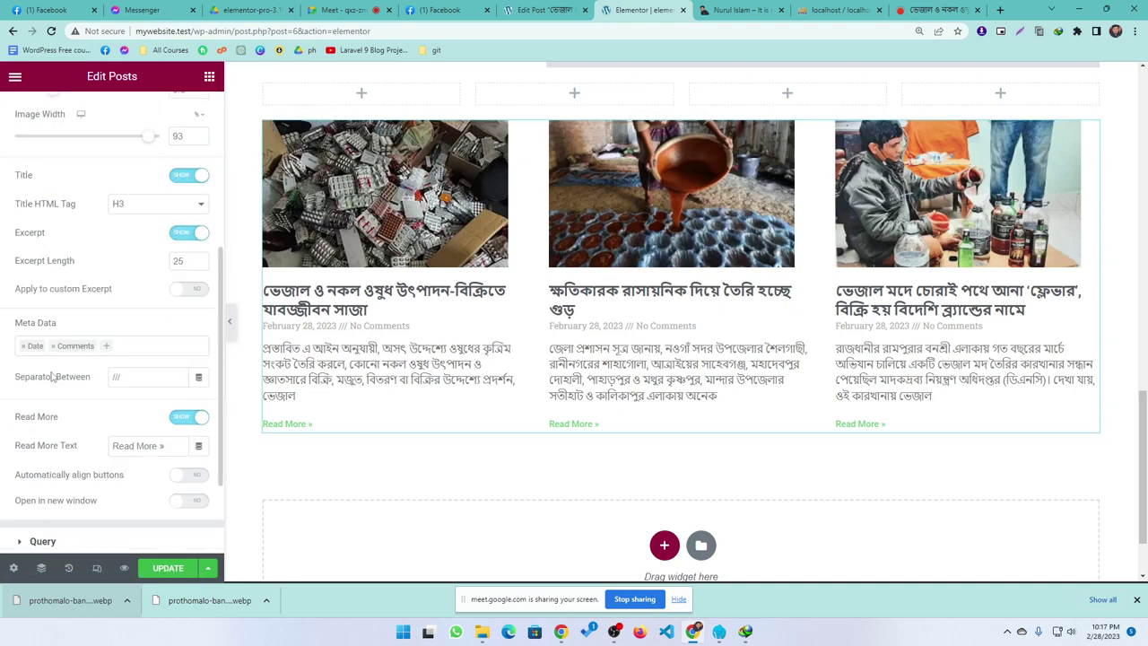
pyautogui.scroll(3, 59, 367)
pyautogui.scroll(-4, 90, 404)
pyautogui.scroll(5, 102, 448)
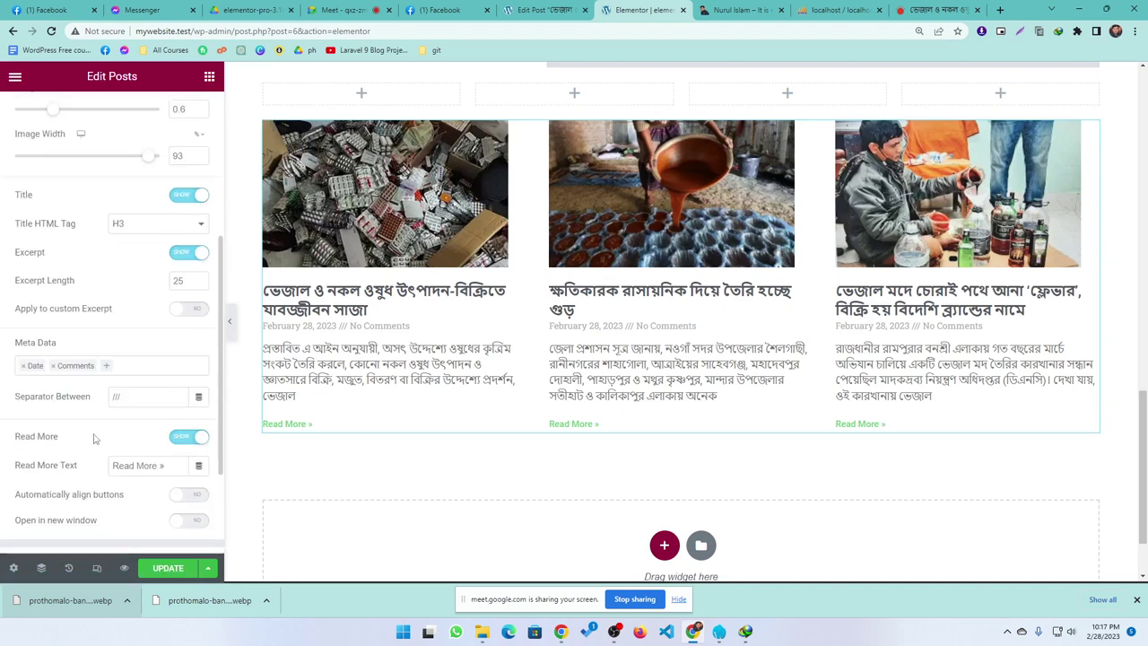
pyautogui.scroll(-3, 72, 482)
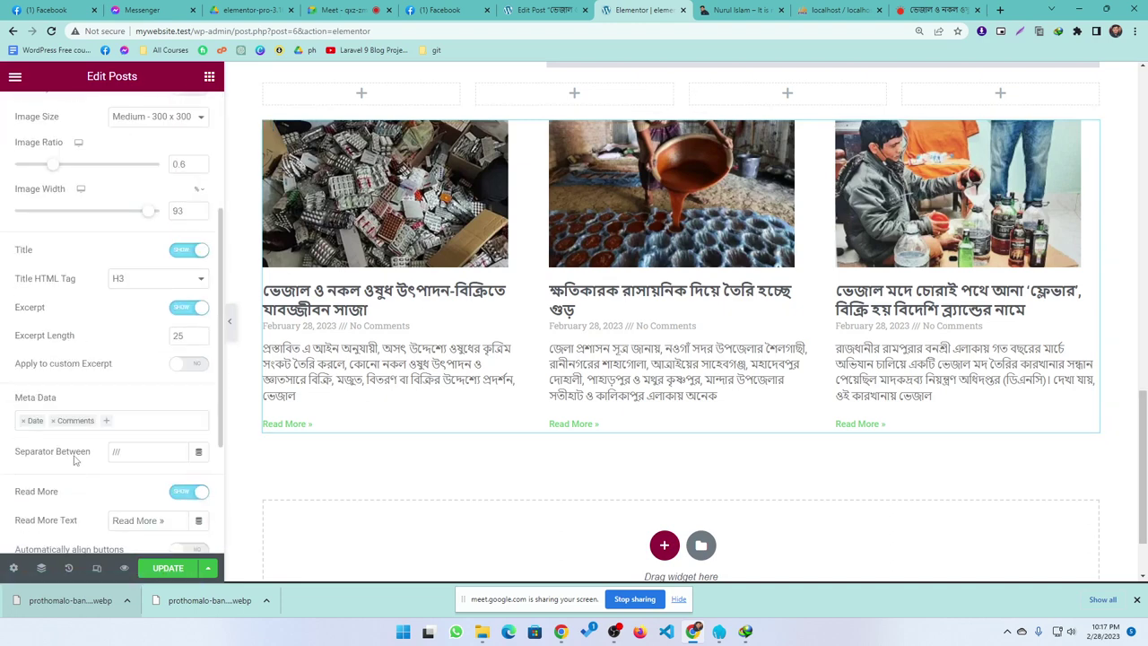
pyautogui.scroll(2, 75, 459)
pyautogui.click(1089, 133)
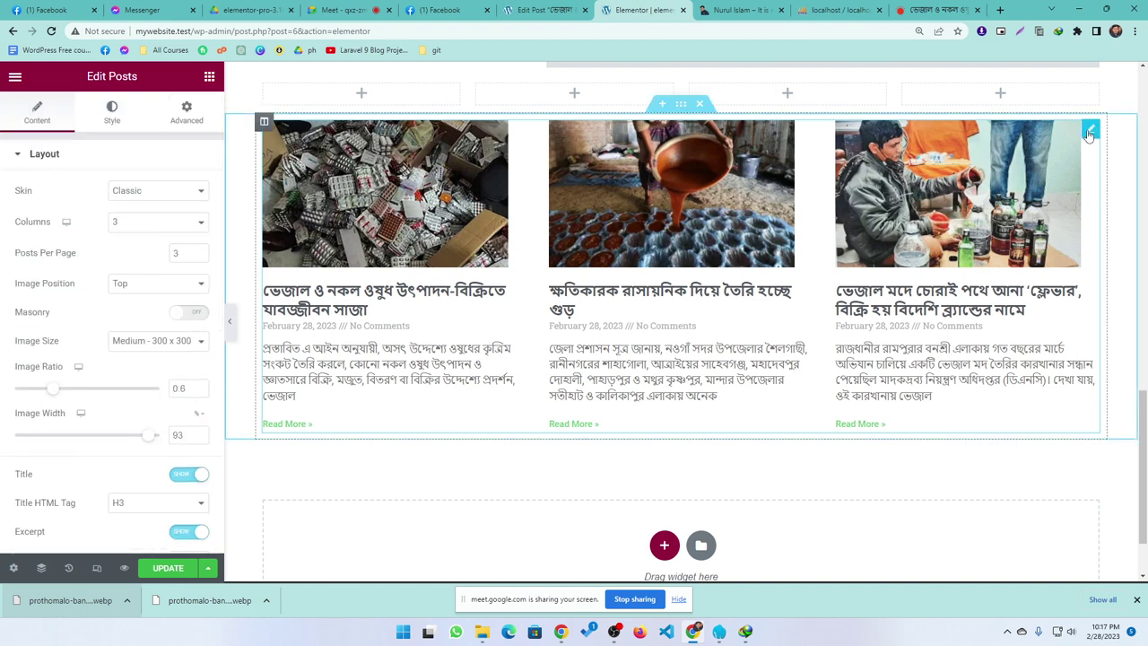
pyautogui.scroll(-3, 51, 430)
pyautogui.scroll(3, 48, 281)
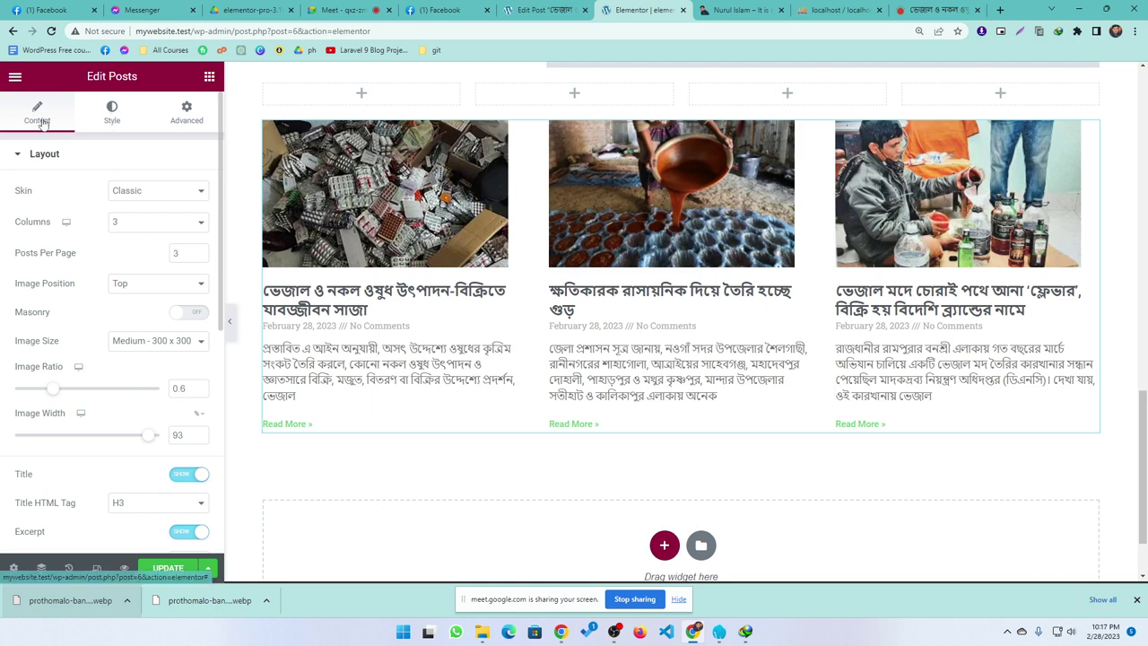
pyautogui.scroll(-3, 87, 358)
pyautogui.scroll(-2, 87, 359)
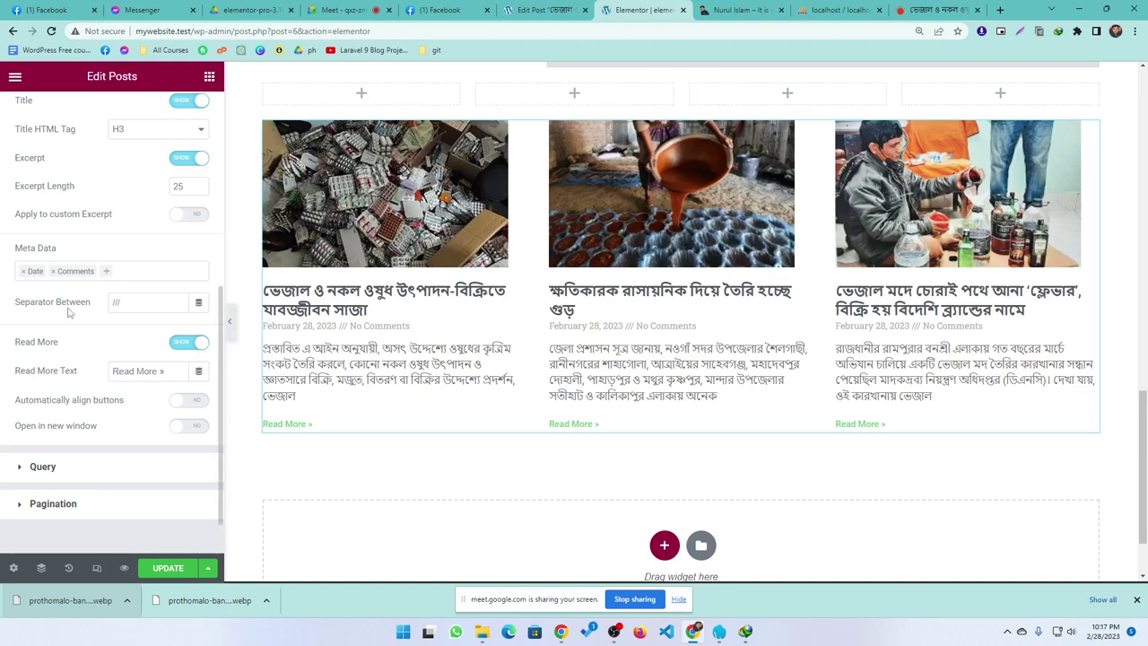
pyautogui.scroll(5, 62, 309)
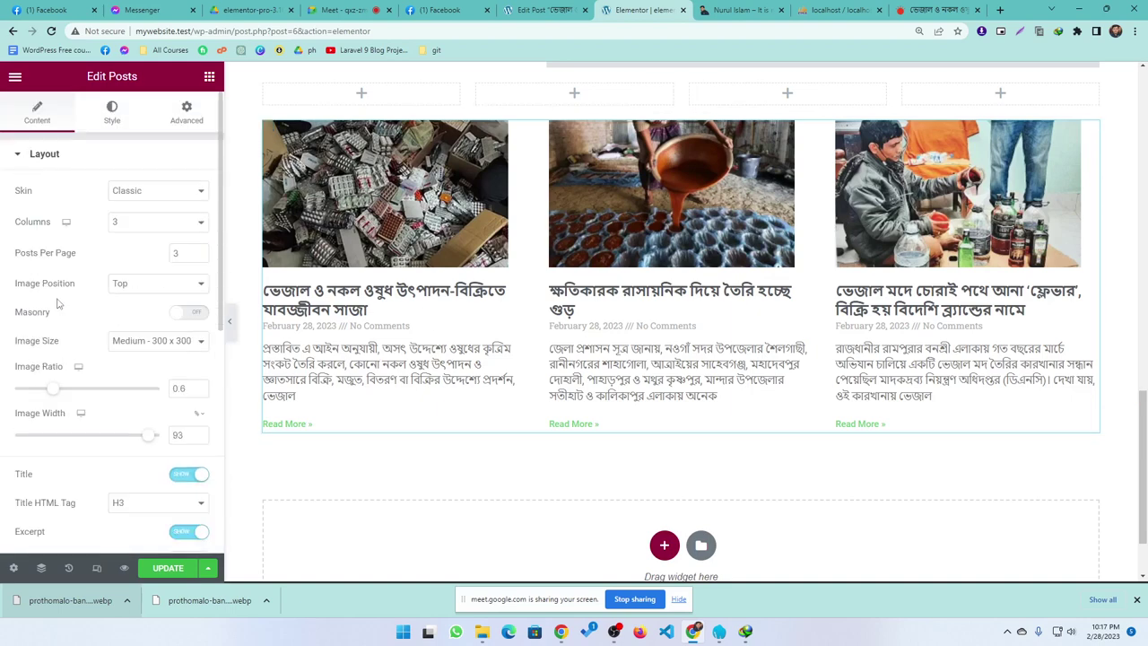
pyautogui.click(44, 154)
pyautogui.click(44, 154)
# - Hide the post excerpts, show them again, and set the excerpt length to 10
pyautogui.scroll(-3, 85, 314)
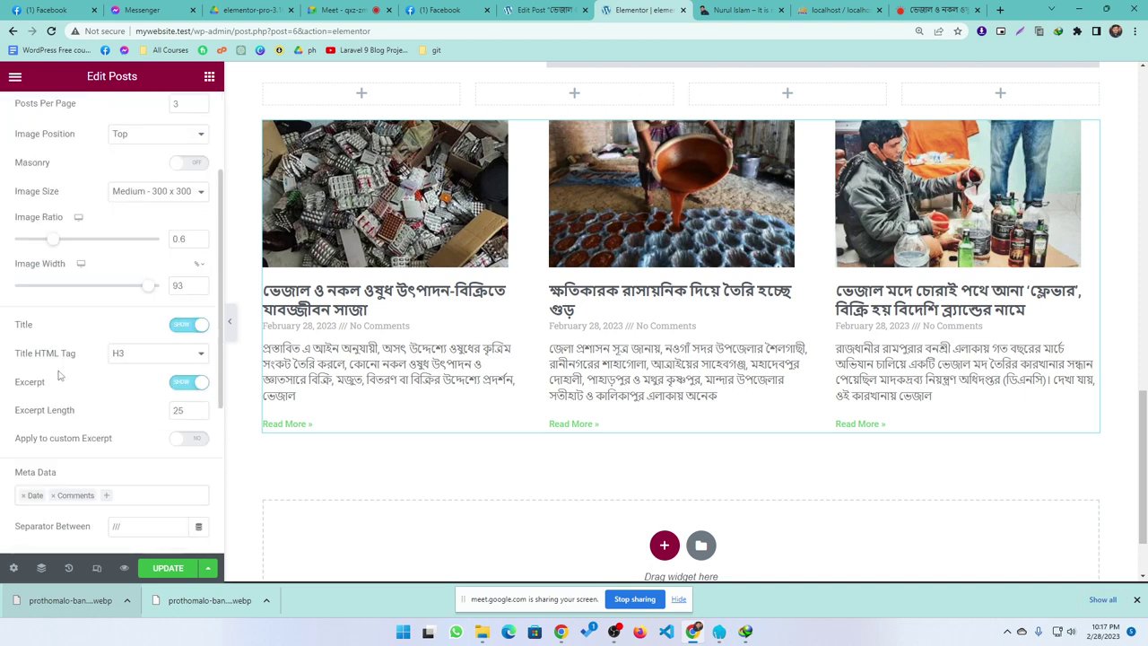
pyautogui.click(197, 384)
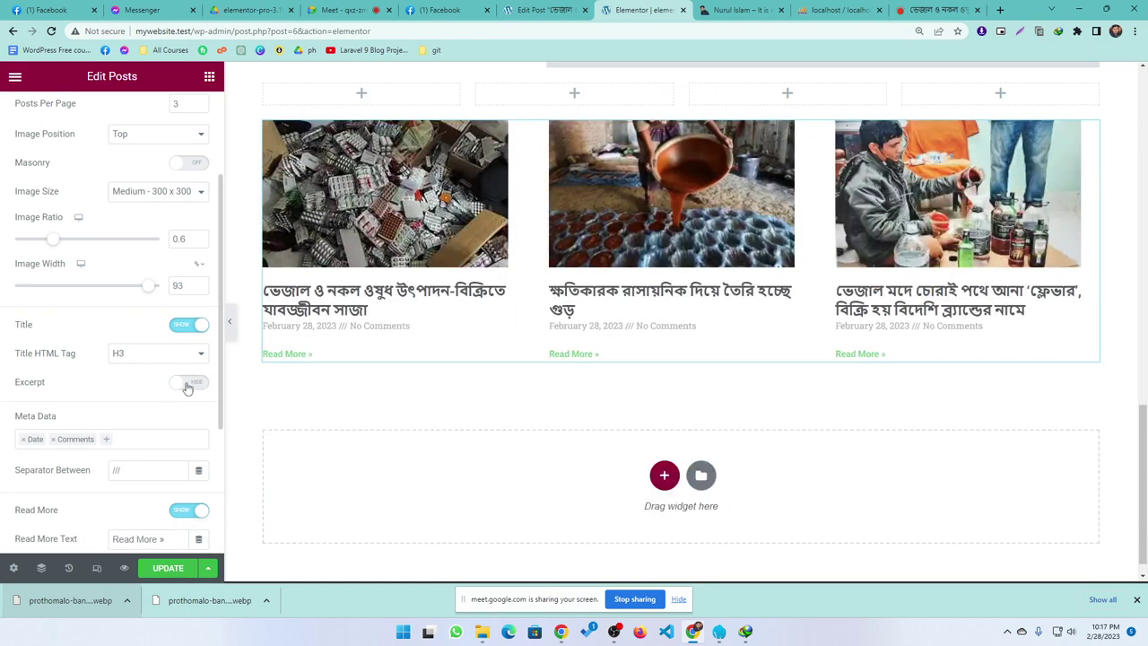
pyautogui.click(186, 386)
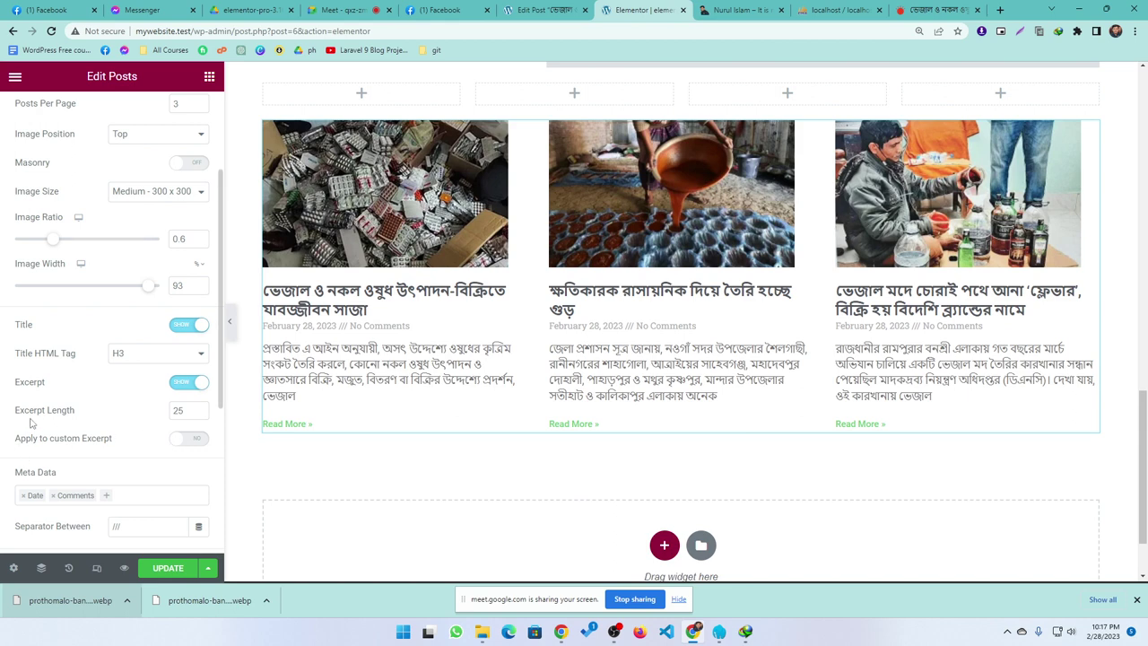
pyautogui.click(186, 408)
pyautogui.write('10')
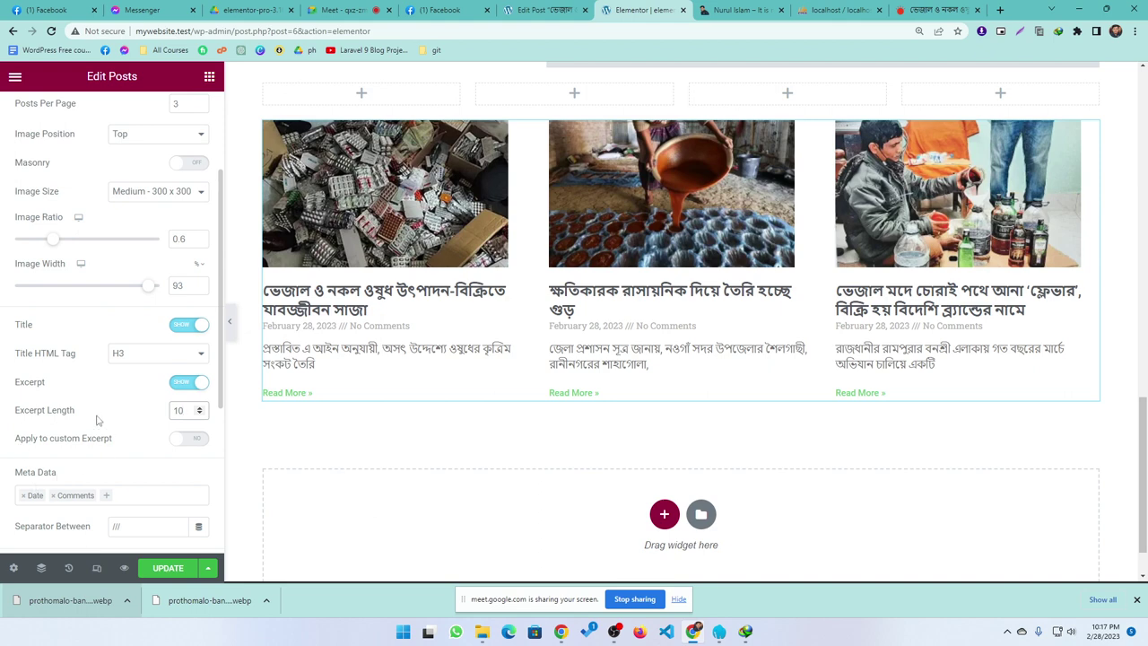
# - Switch to the open post editor and examine the post's optional excerpt field
pyautogui.click(535, 9)
pyautogui.scroll(-2, 763, 224)
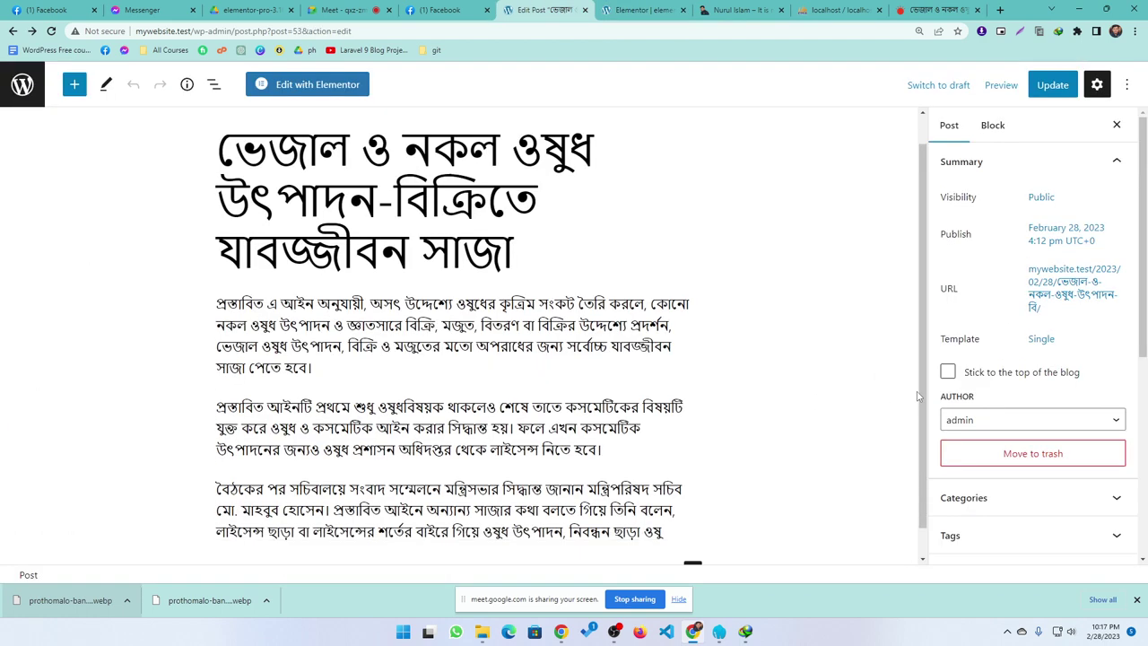
pyautogui.scroll(-5, 992, 421)
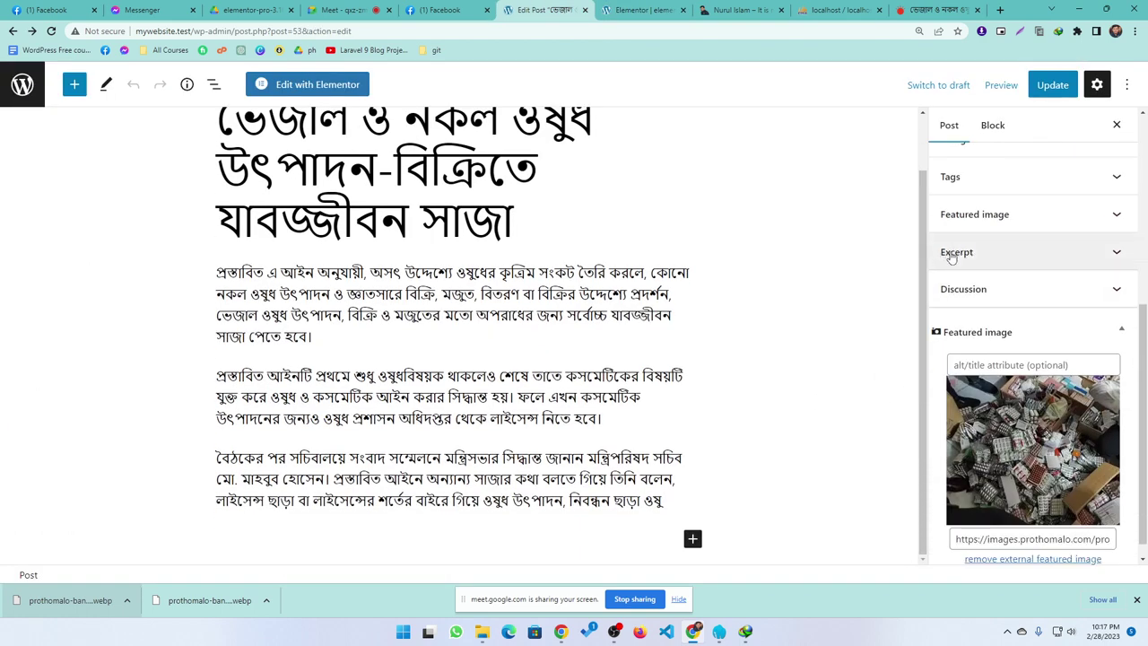
pyautogui.click(956, 254)
pyautogui.click(976, 310)
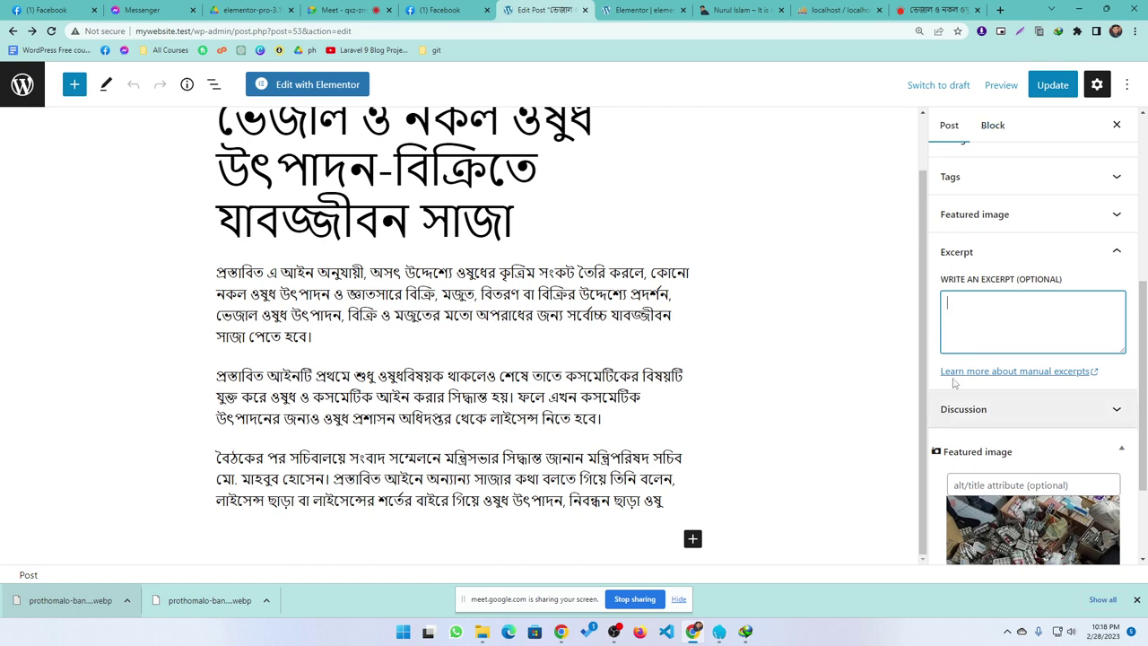
pyautogui.click(967, 307)
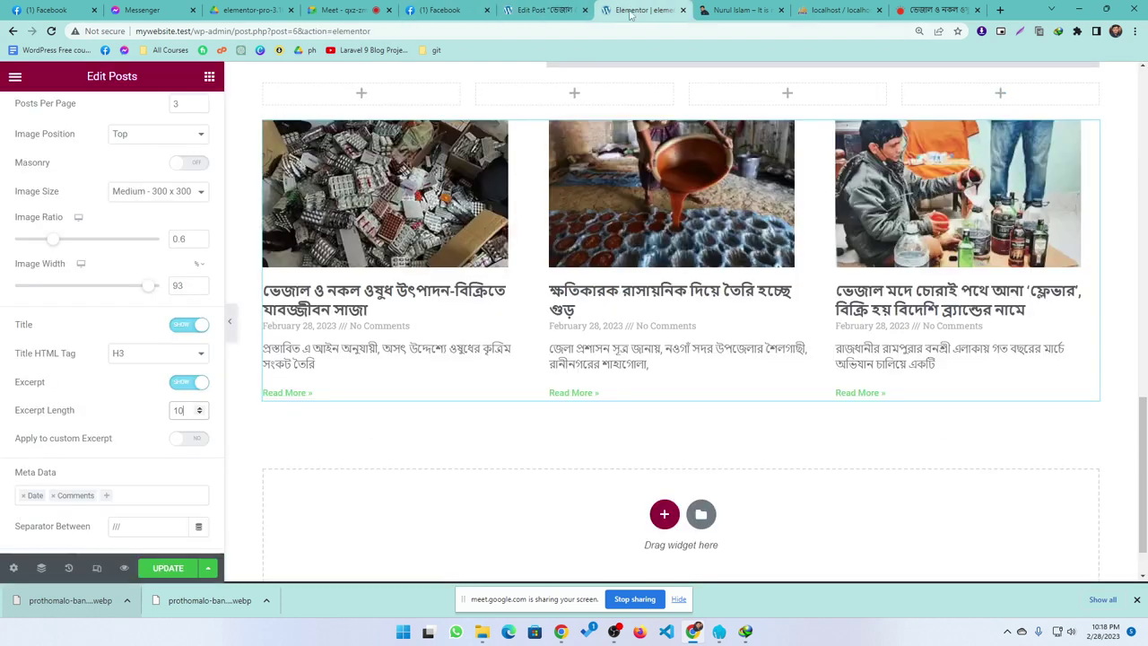
# - Return to the Elementor page and add Time to the Posts widget's meta data
pyautogui.click(638, 10)
pyautogui.click(182, 410)
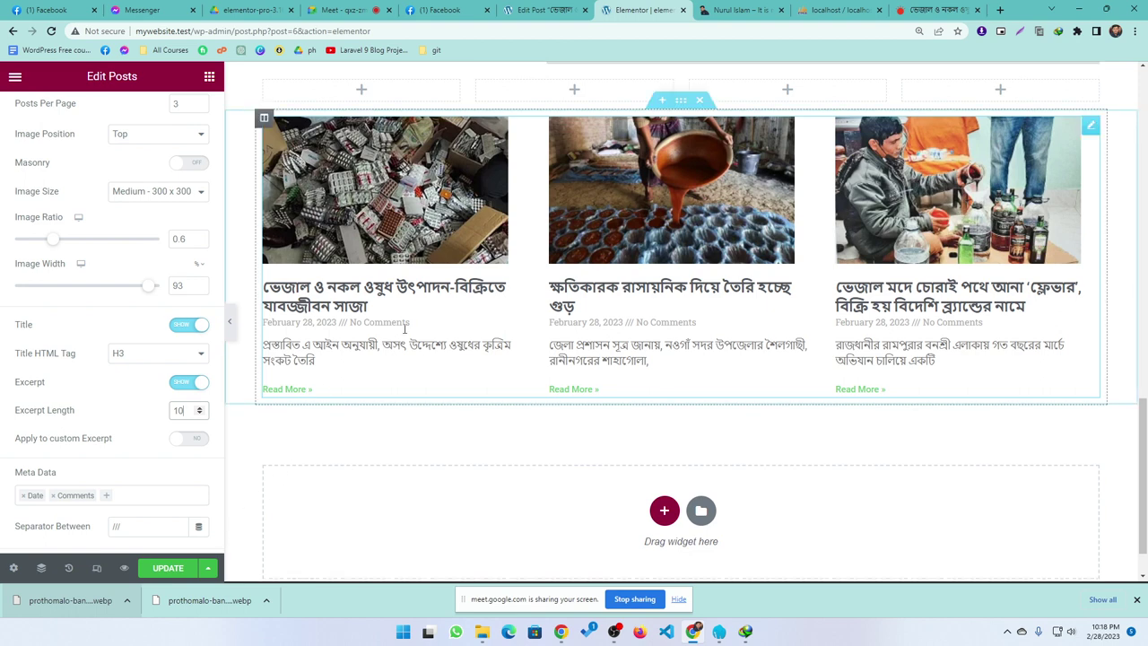
pyautogui.scroll(-1, 269, 385)
pyautogui.scroll(-1, 112, 475)
pyautogui.scroll(-1, 112, 475)
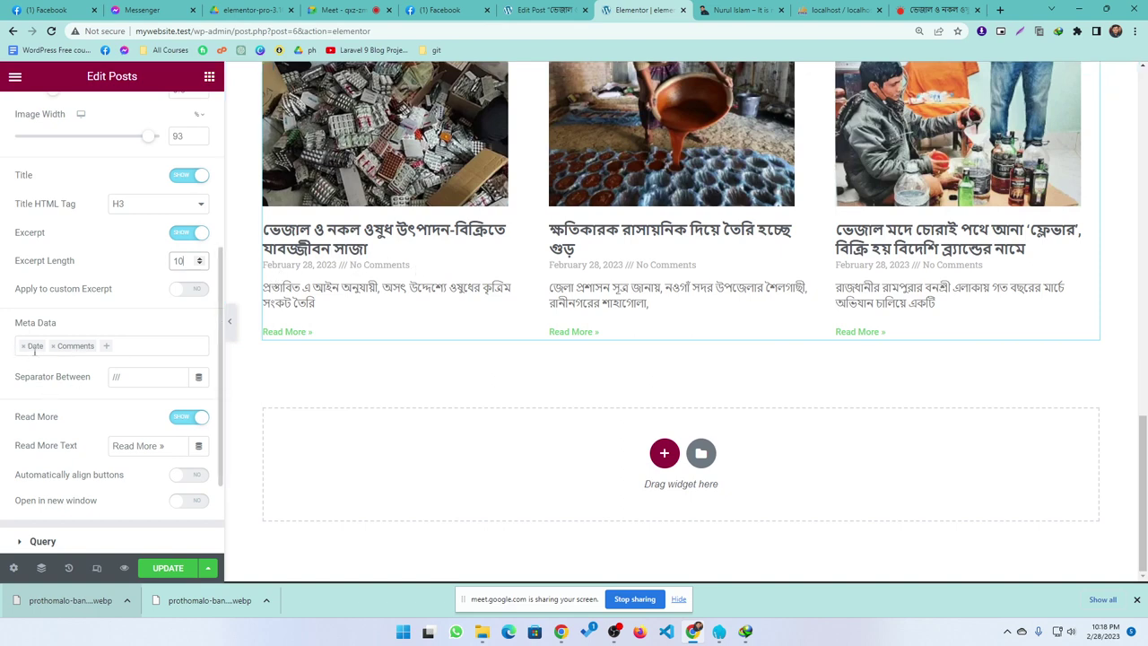
pyautogui.click(107, 347)
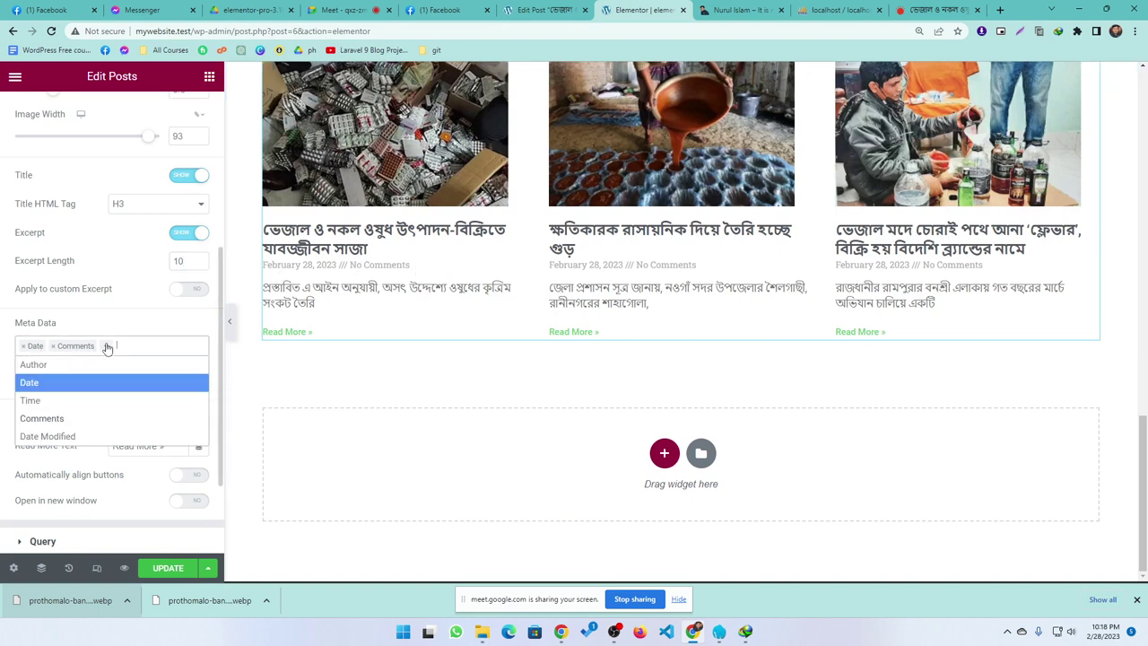
pyautogui.click(29, 401)
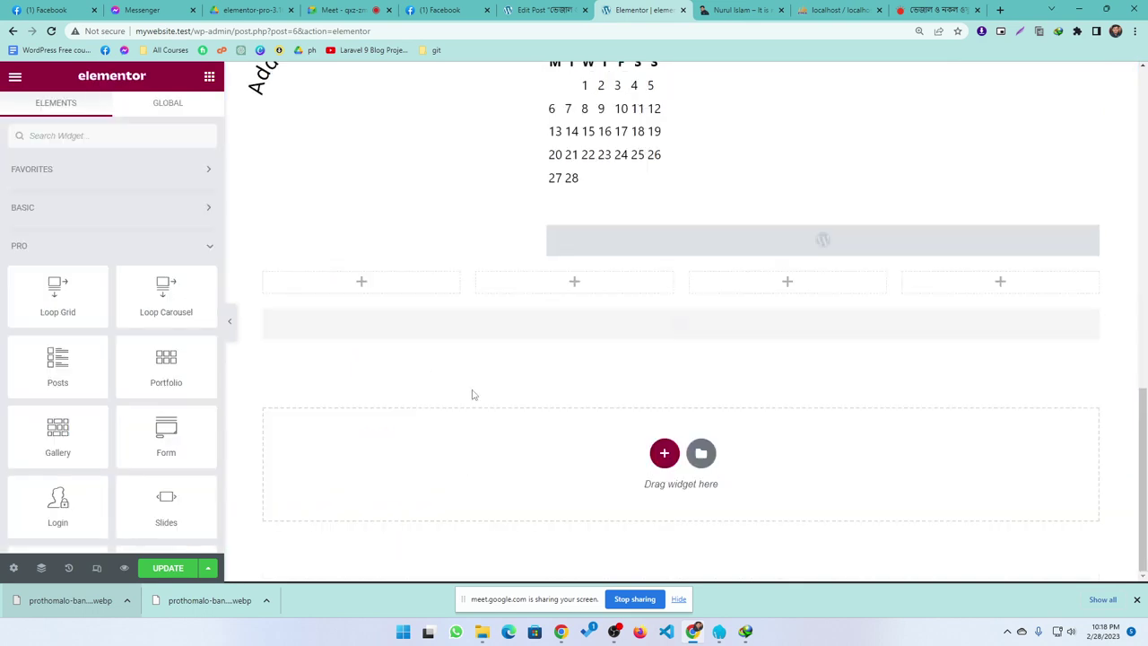
# - Add Author and Date Modified to the Posts widget's meta data
pyautogui.scroll(-2, 427, 429)
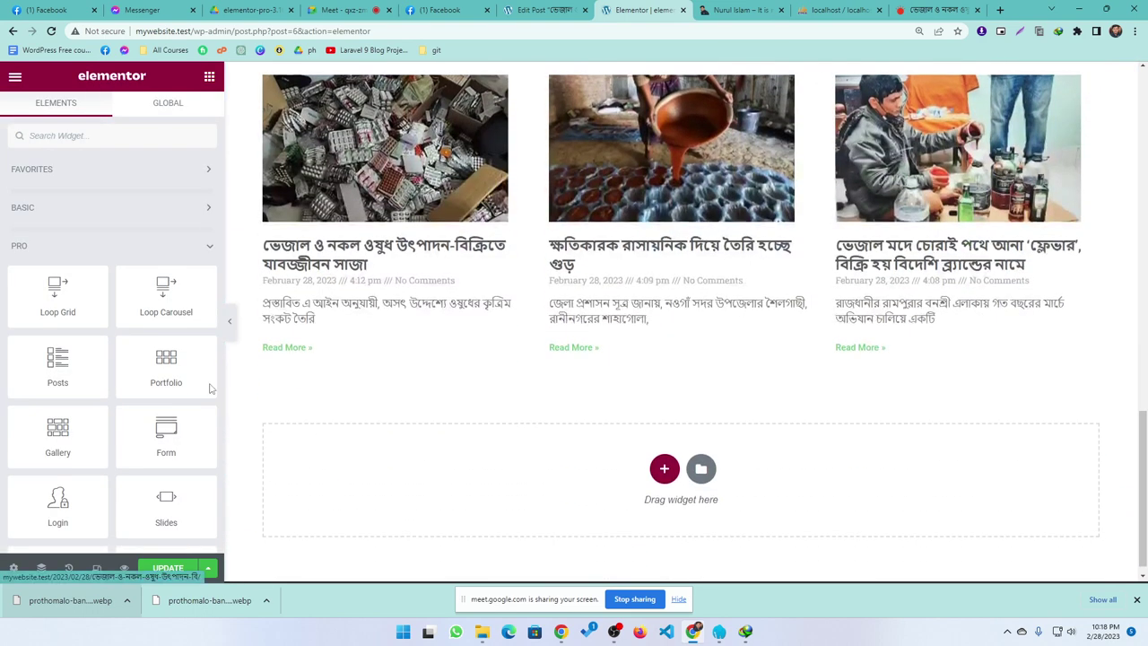
pyautogui.click(402, 279)
pyautogui.scroll(-1, 110, 436)
pyautogui.scroll(-3, 111, 434)
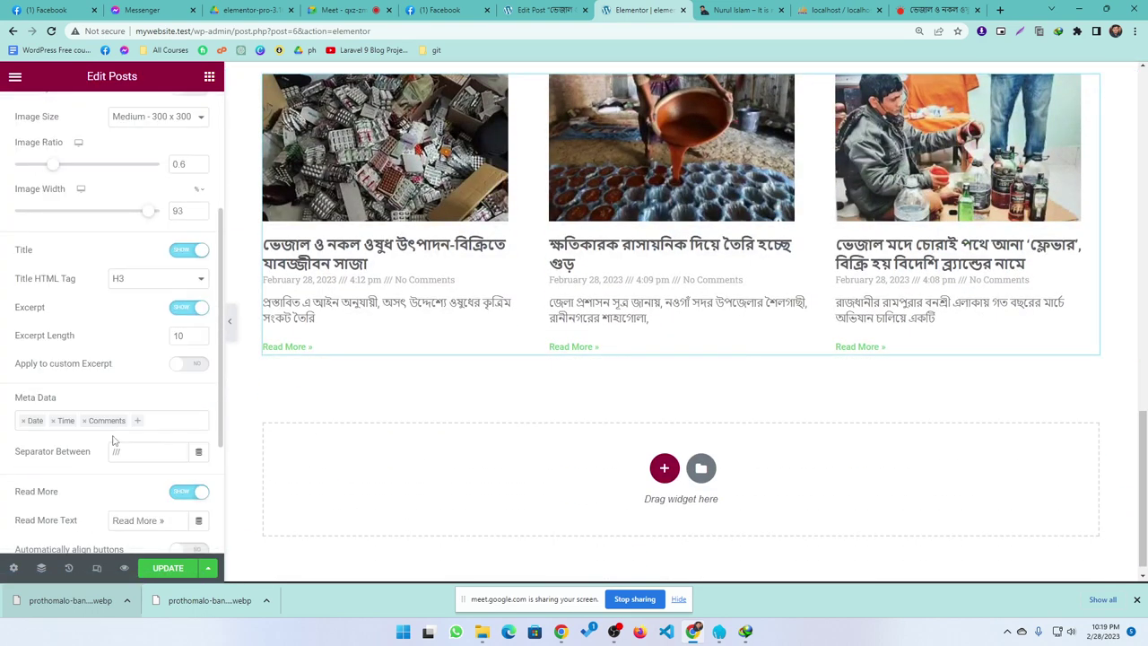
pyautogui.click(149, 348)
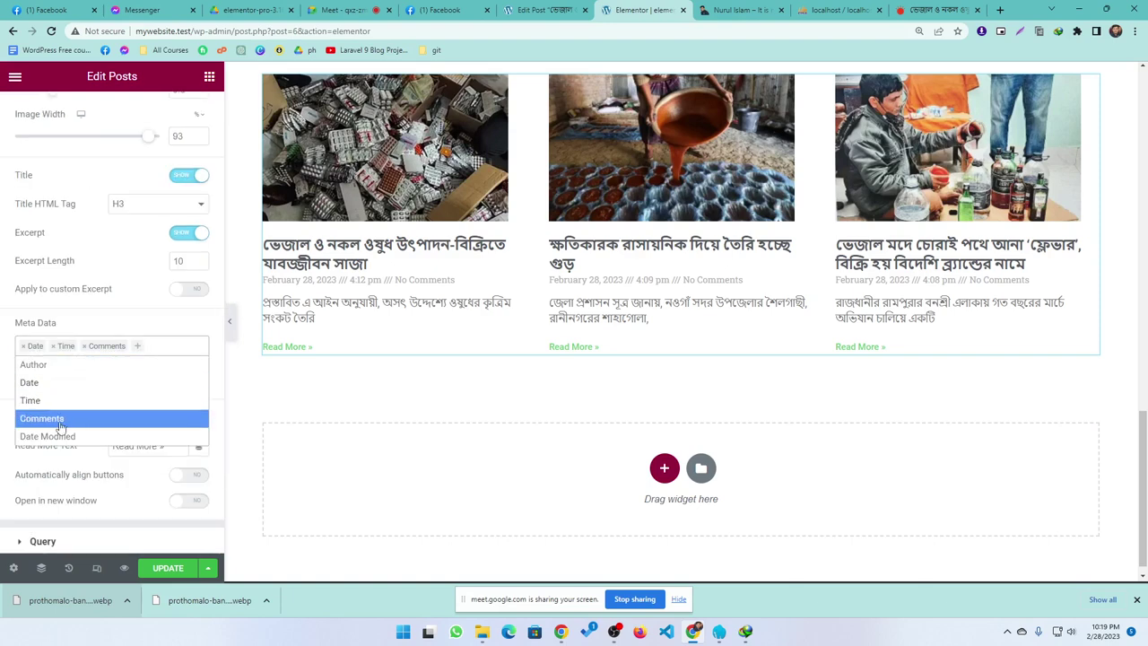
pyautogui.click(49, 365)
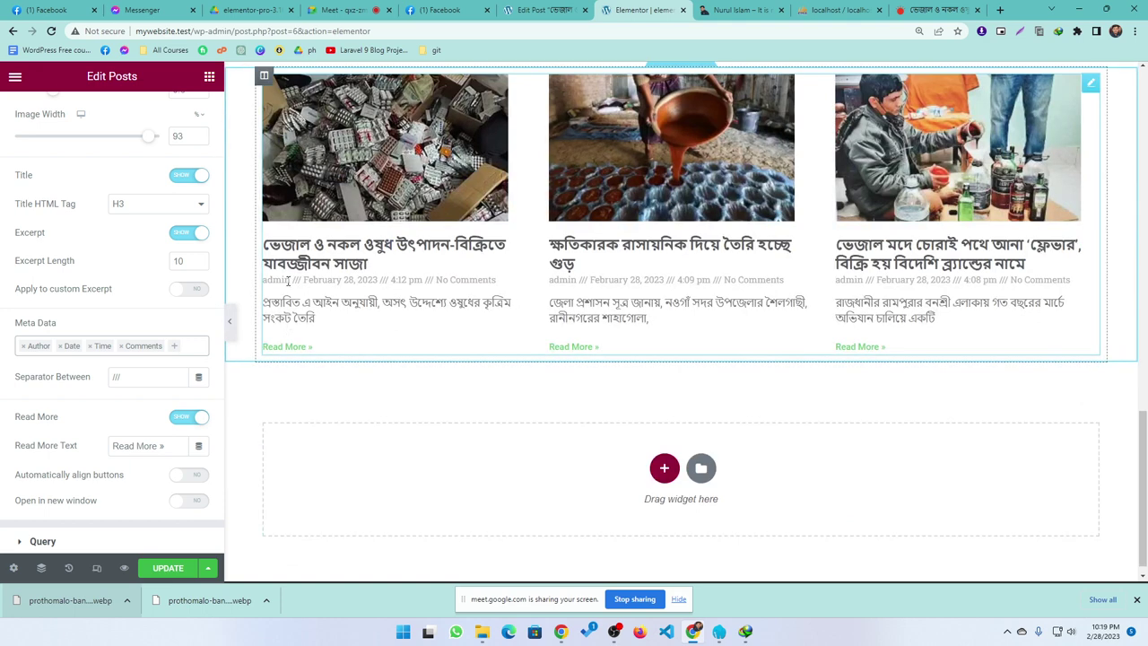
pyautogui.click(188, 346)
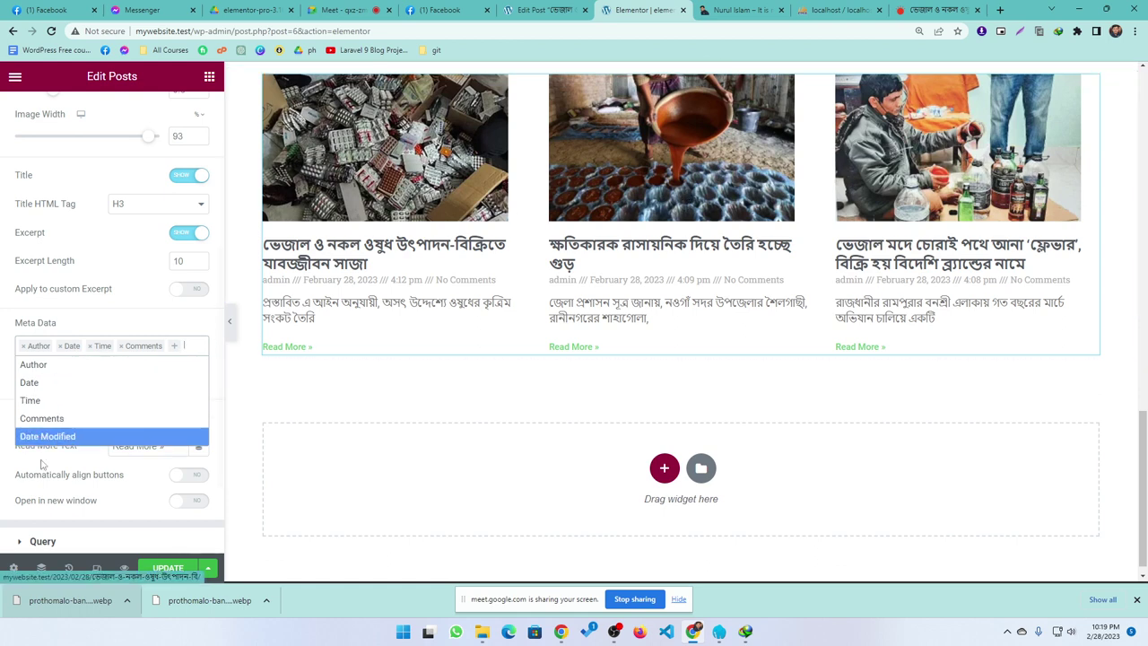
pyautogui.click(57, 437)
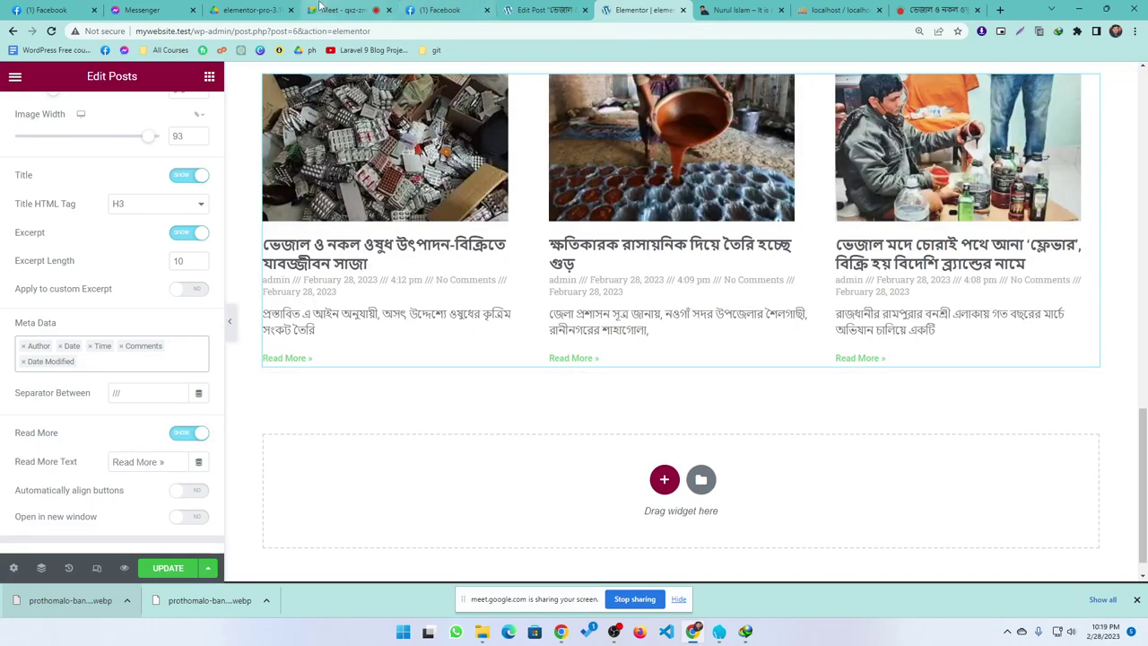
# - Switch to the Google Meet call, admit the waiting participant, and return to the Elementor page
pyautogui.click(331, 9)
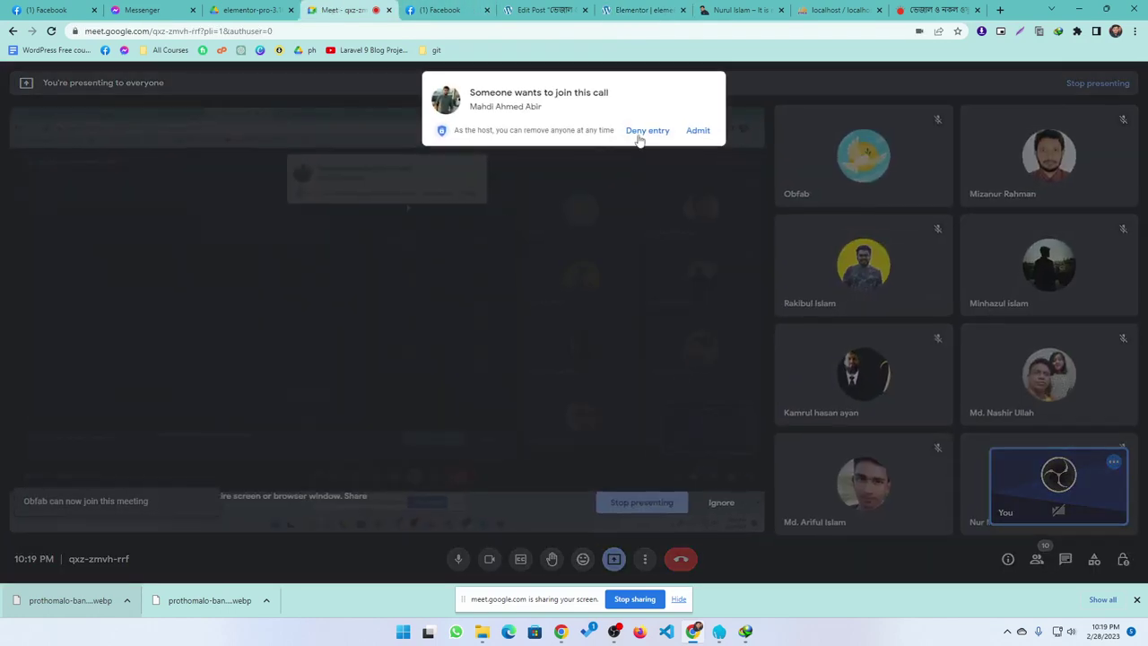
pyautogui.click(699, 128)
pyautogui.click(632, 10)
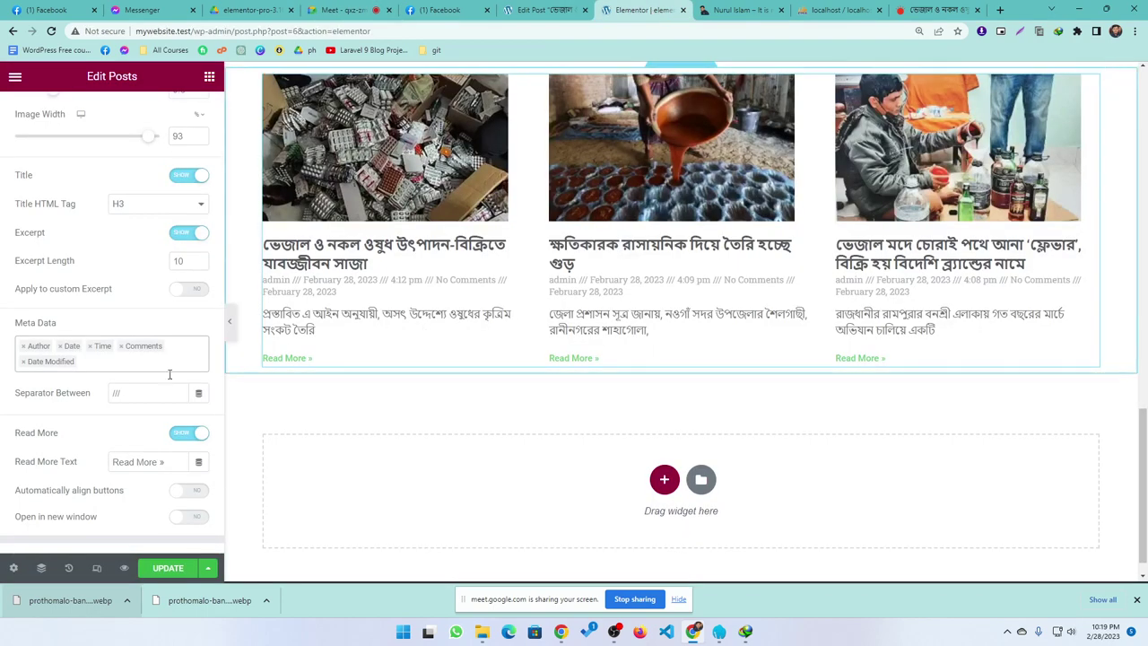
# - Hide the Read More links of the Posts widget and show them again
pyautogui.scroll(-1, 102, 397)
pyautogui.scroll(-1, 101, 398)
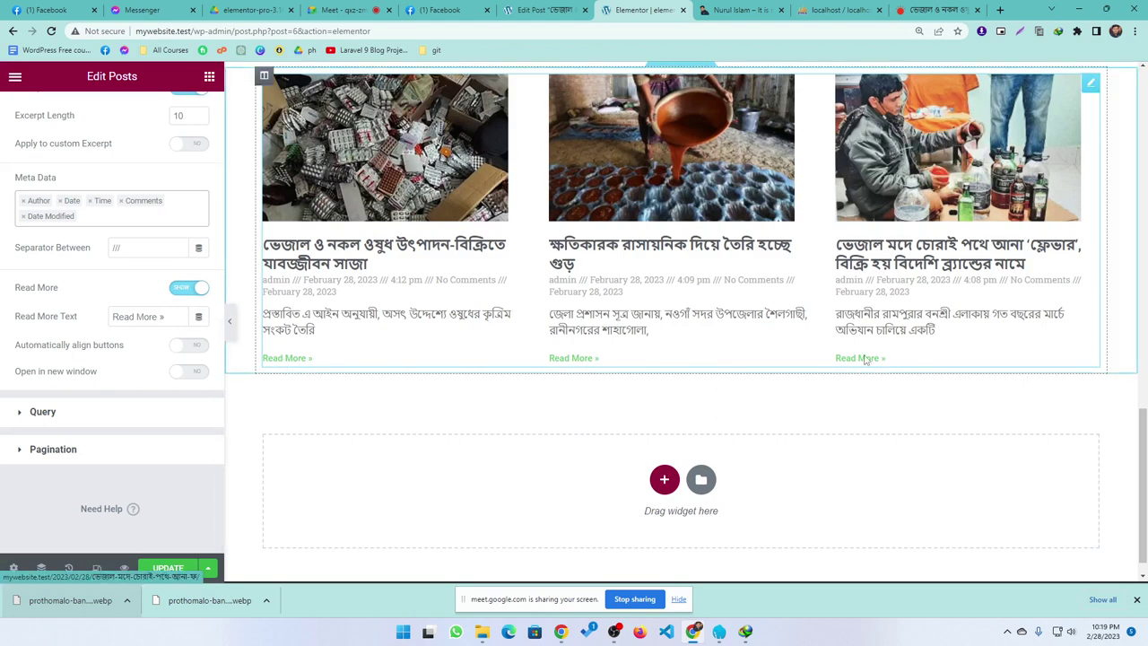
pyautogui.click(191, 288)
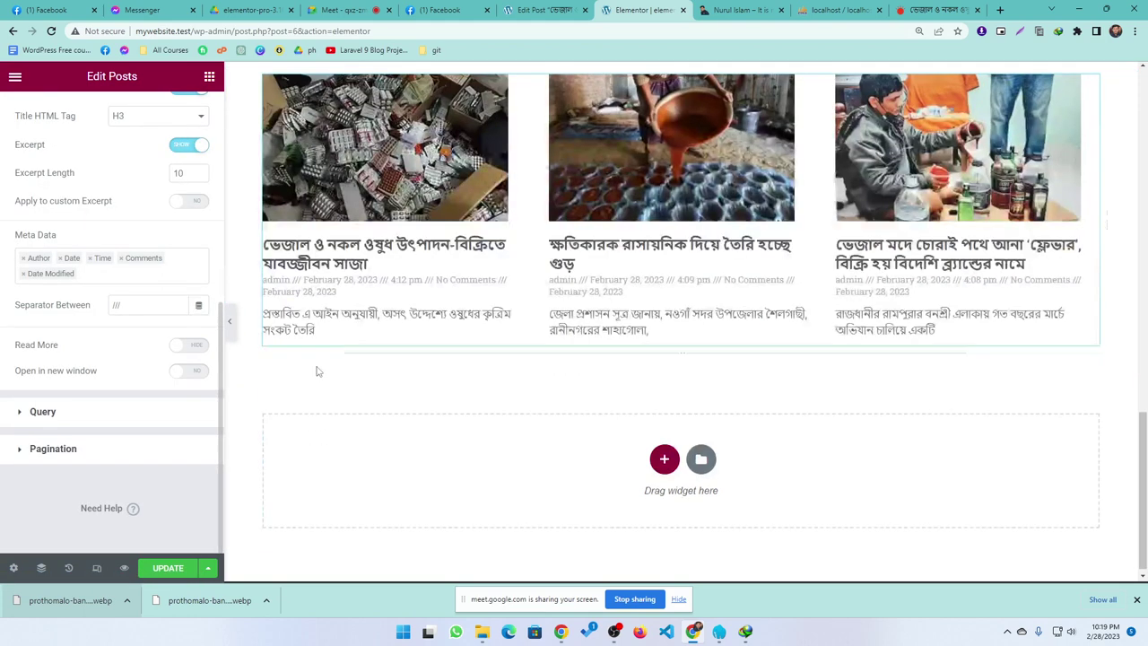
pyautogui.click(184, 346)
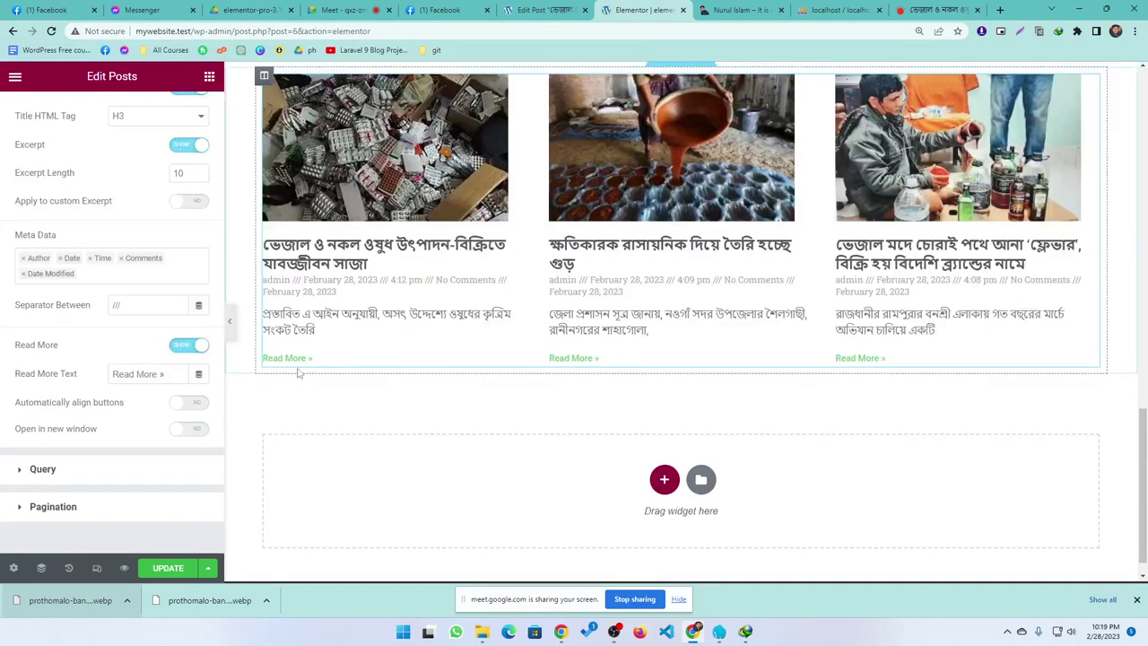
# - Change the Posts widget's Read More text to "Read full content »"
pyautogui.click(136, 374)
pyautogui.moveTo(175, 374); pyautogui.dragTo(63, 378)
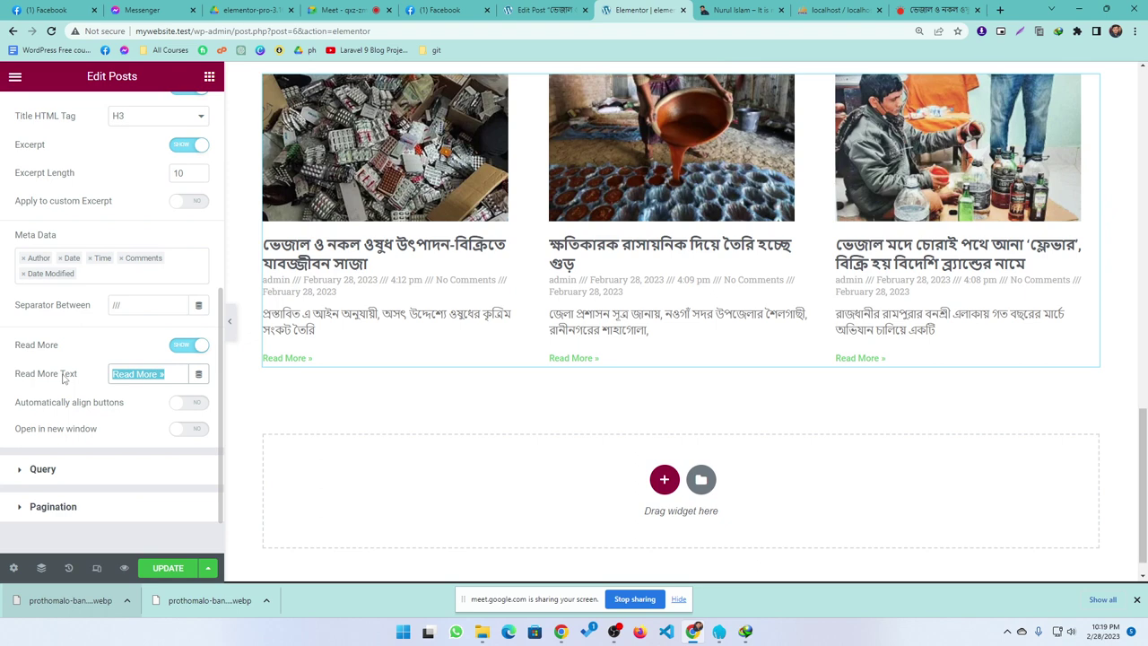
pyautogui.click(160, 374)
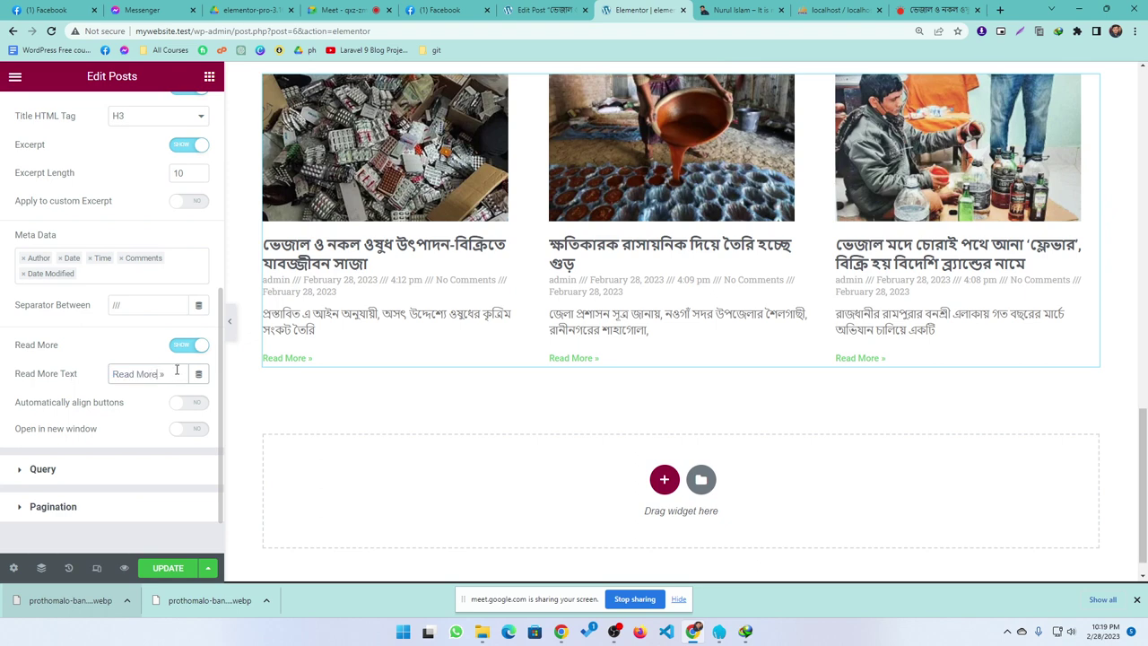
pyautogui.press('BackSpace')
pyautogui.press('BackSpace')
pyautogui.press('BackSpace')
pyautogui.press('BackSpace')
pyautogui.write('fu')
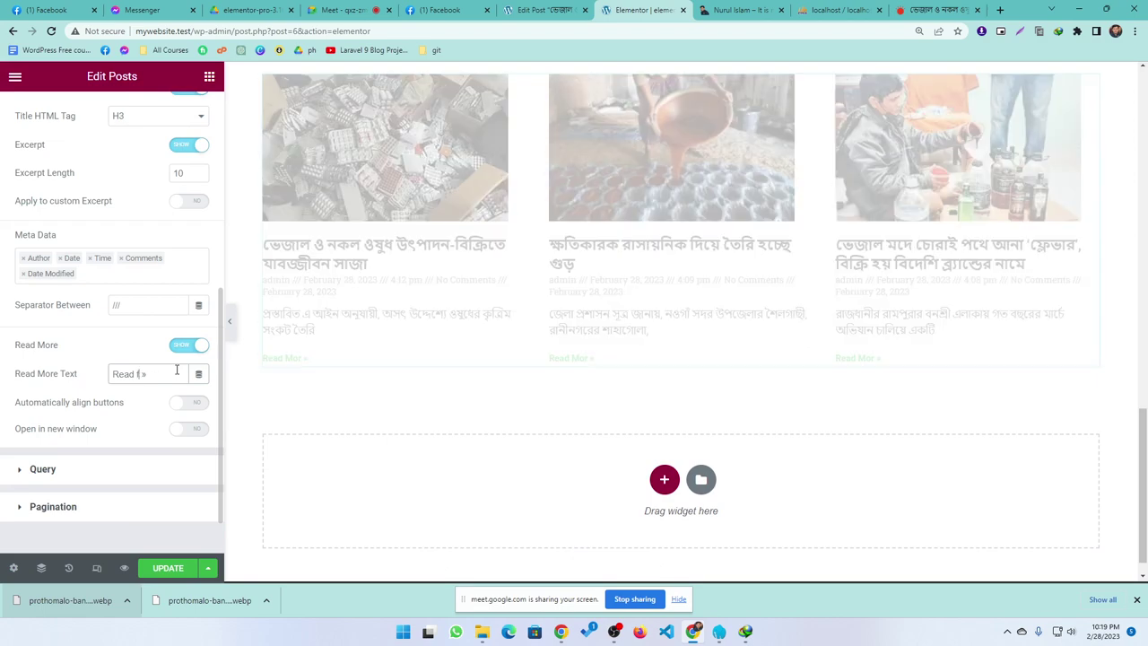
pyautogui.write('ll content')
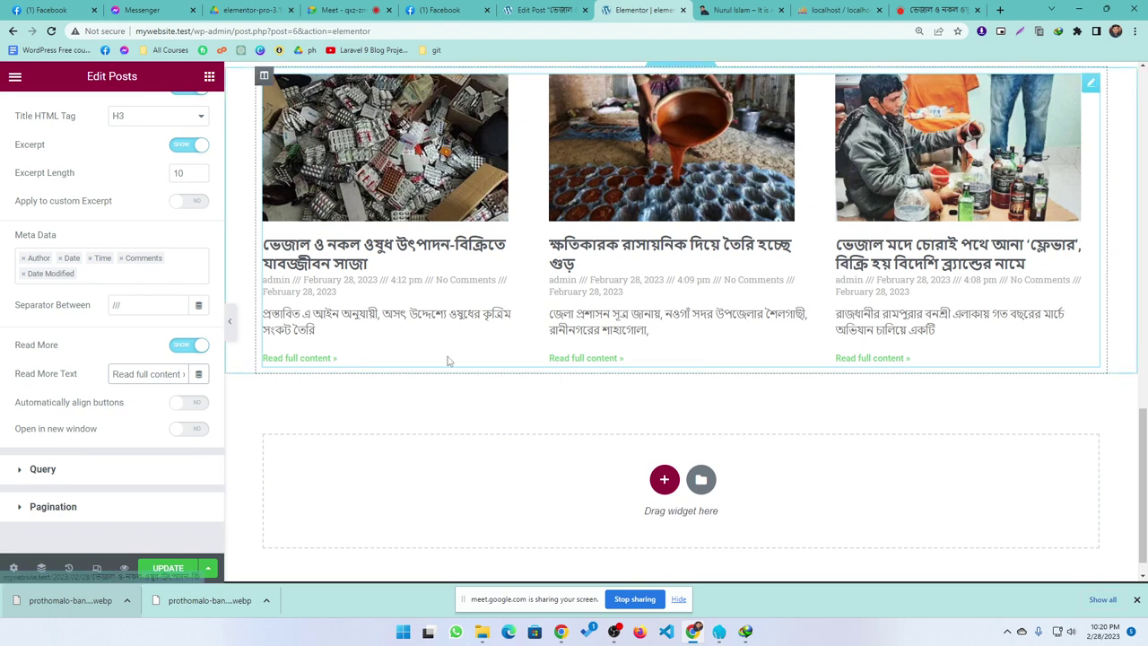
# - Switch automatic button alignment on and back off, and enable Open in new window for the post links
pyautogui.click(197, 404)
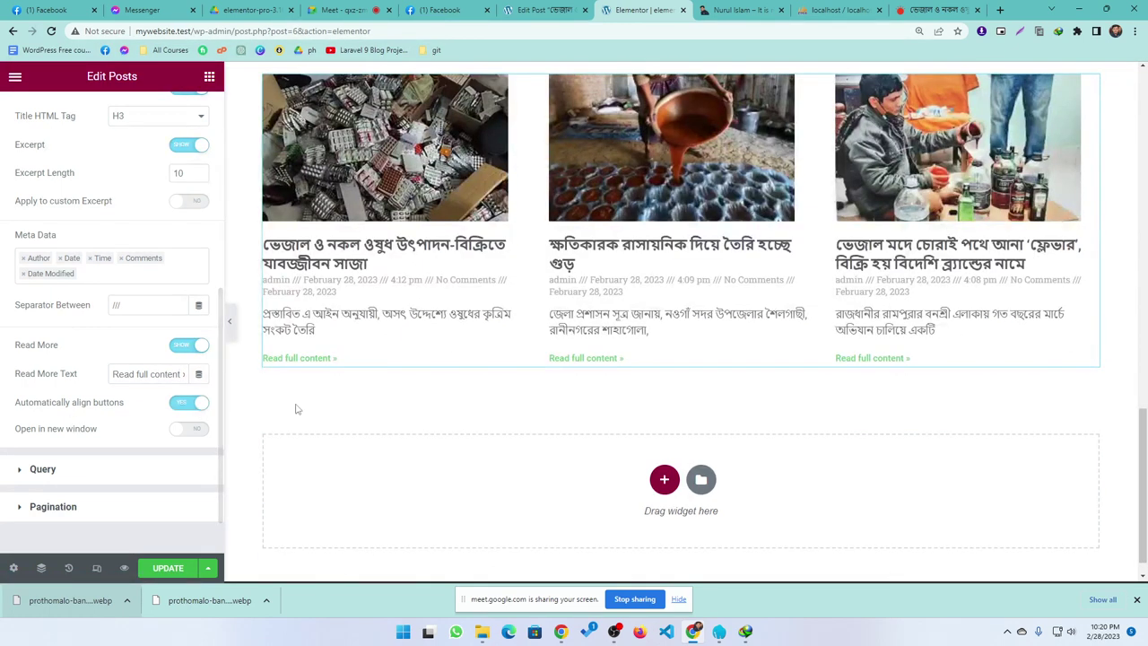
pyautogui.click(190, 404)
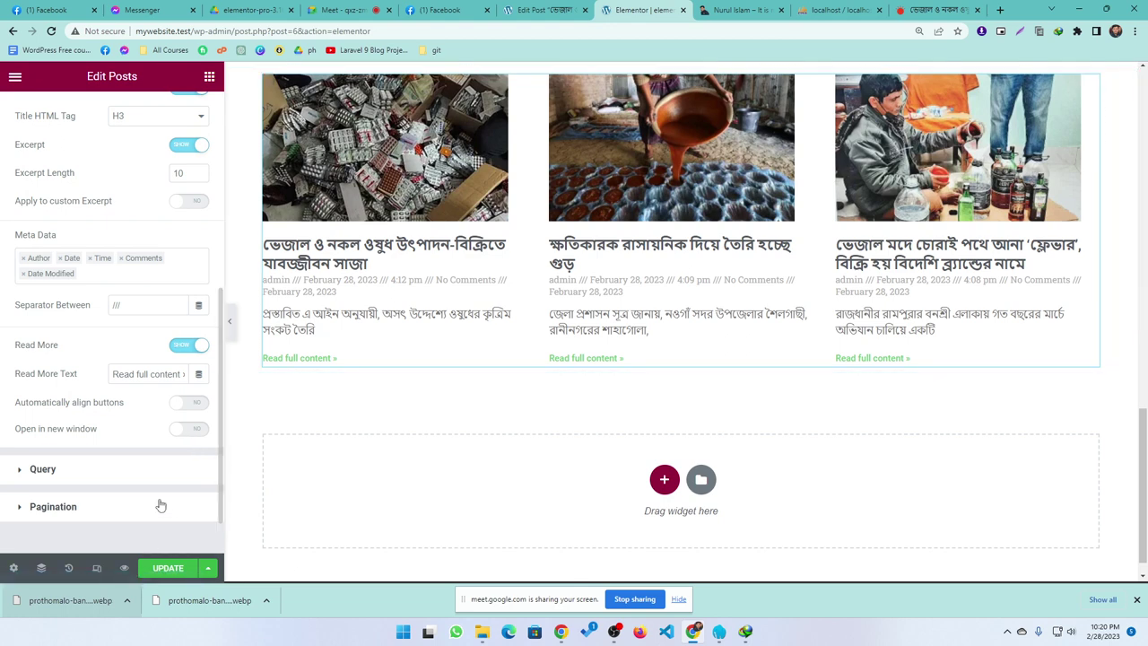
pyautogui.click(179, 429)
# - Update and preview the page, and open the first two posts through their images to test the links
pyautogui.click(161, 568)
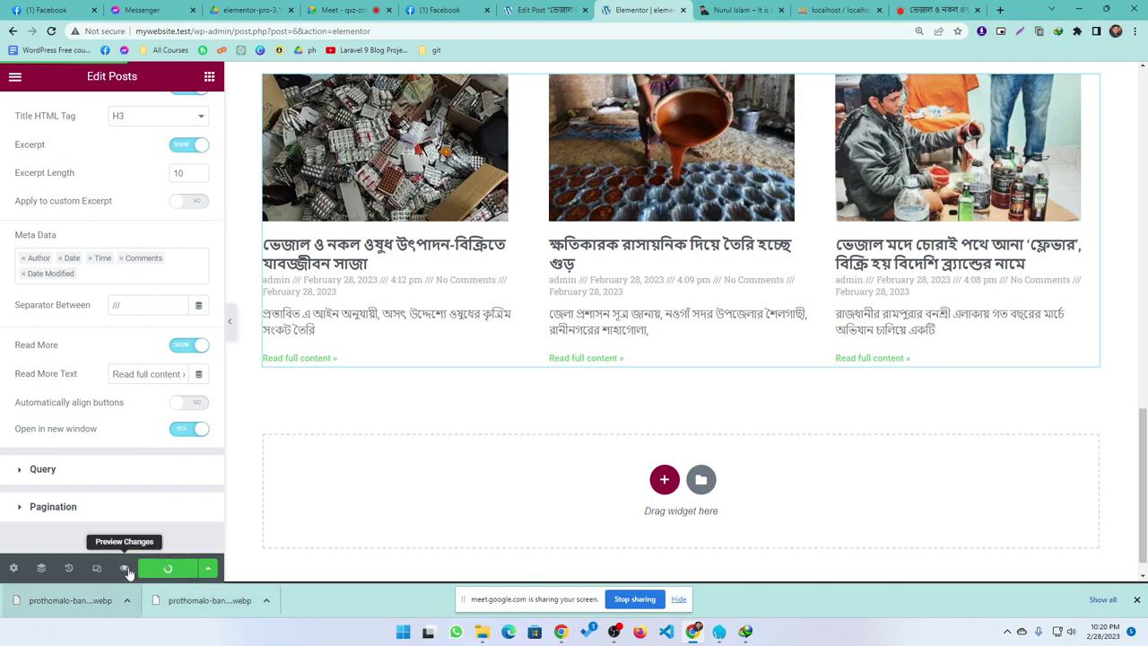
pyautogui.click(125, 569)
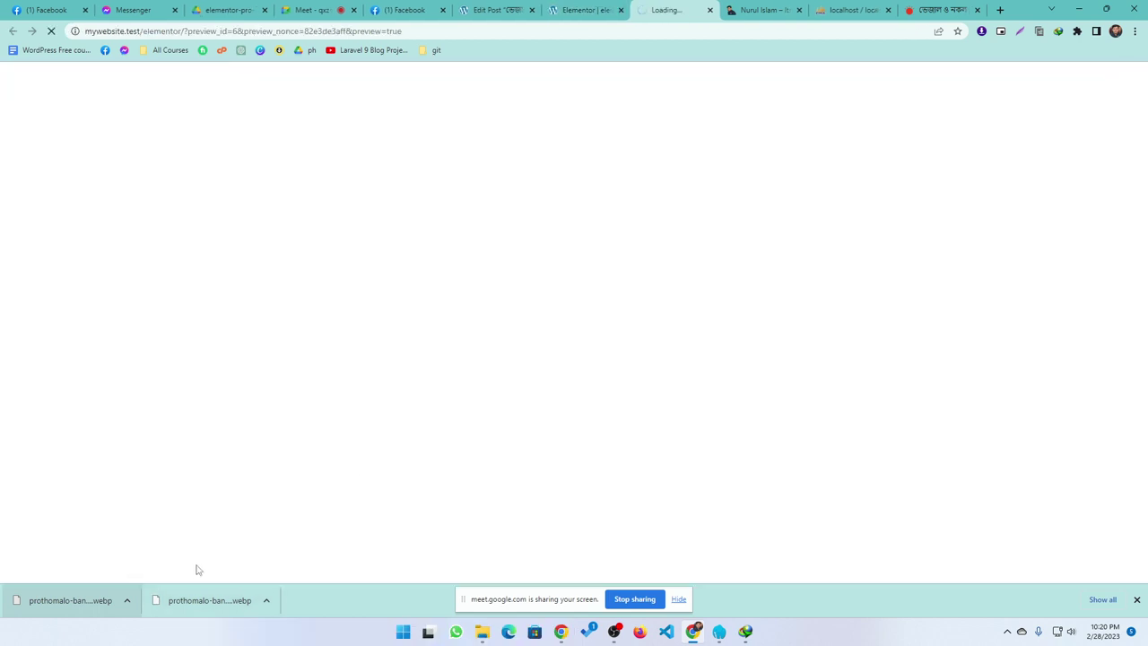
pyautogui.scroll(-10, 431, 359)
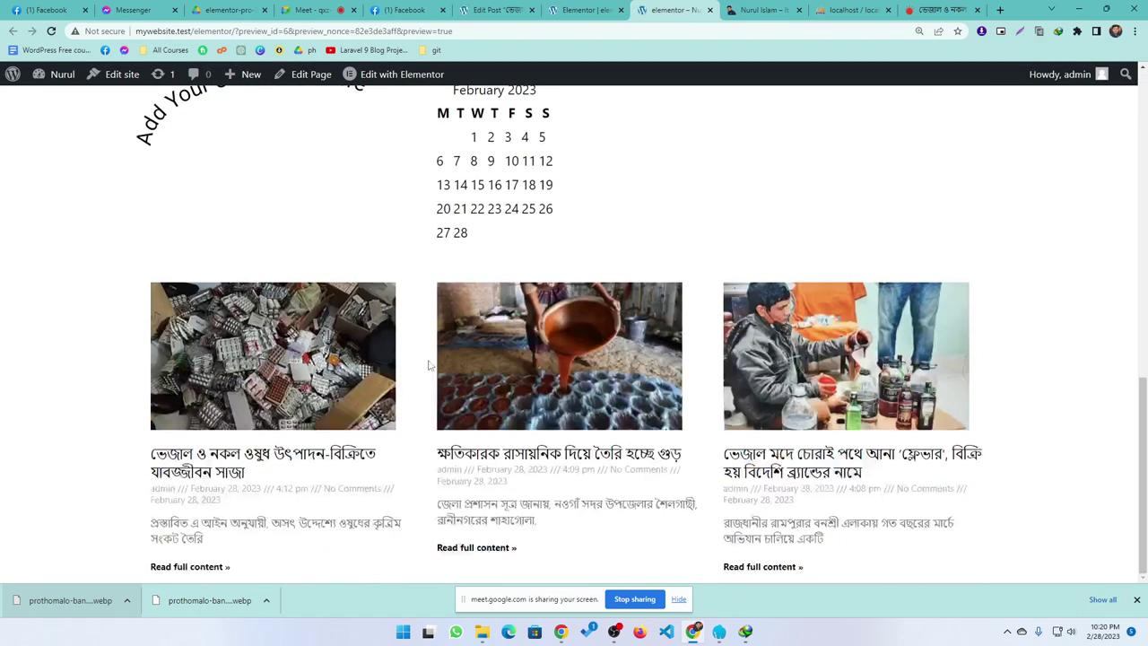
pyautogui.click(239, 362)
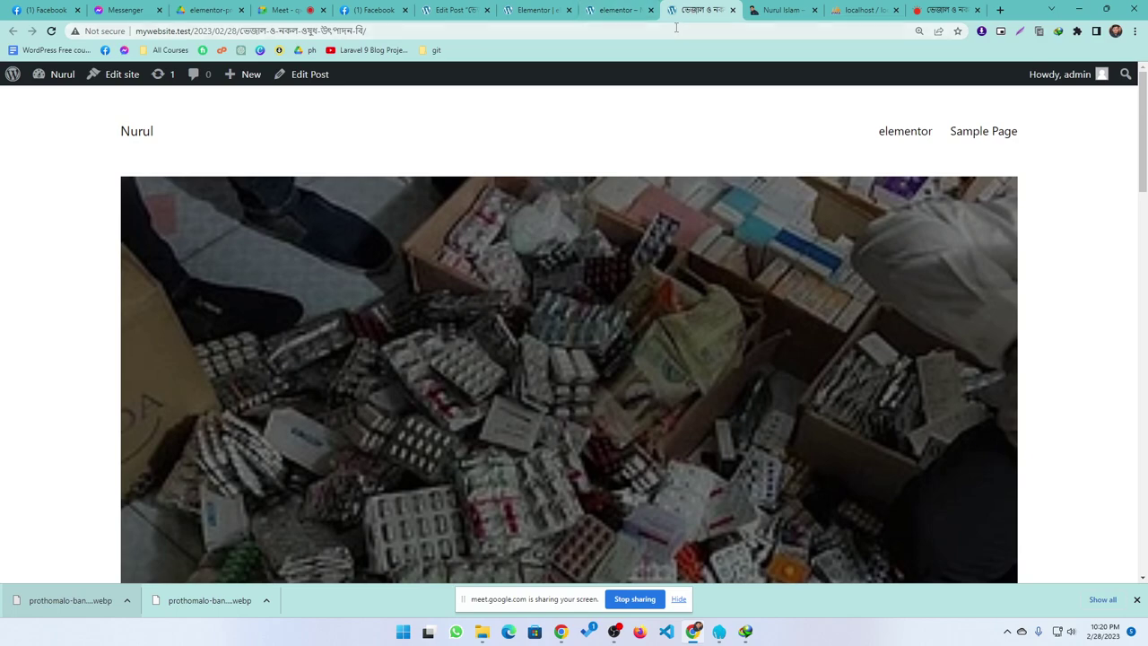
pyautogui.click(619, 9)
pyautogui.click(550, 337)
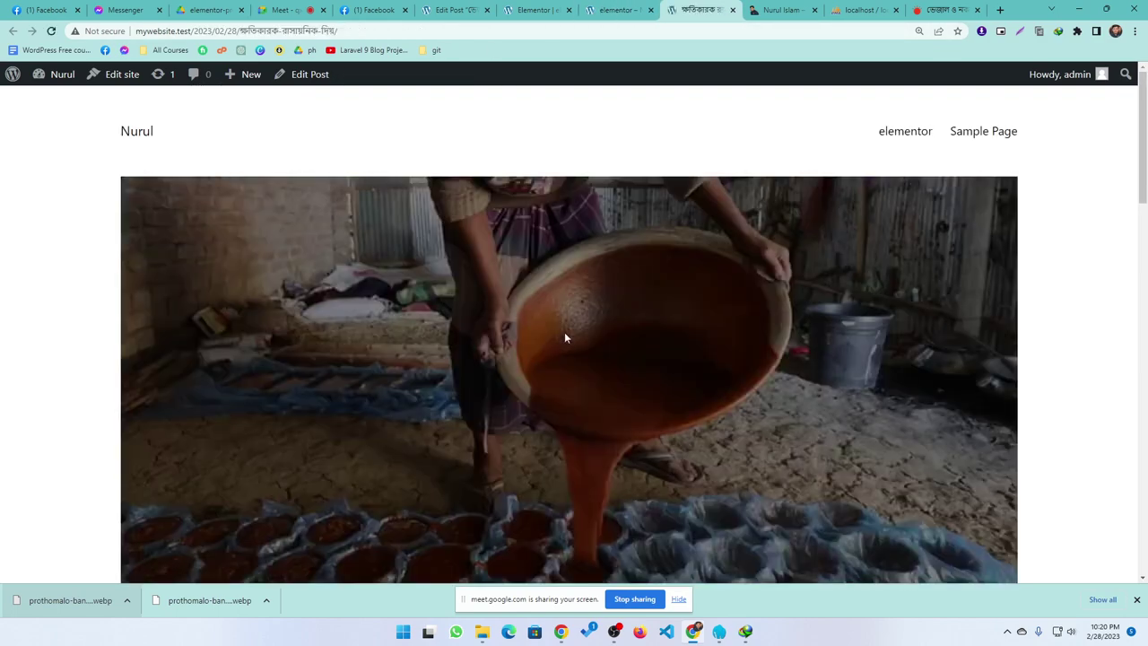
# - Return to the Elementor editor and disable Open in new window for the post links
pyautogui.click(619, 9)
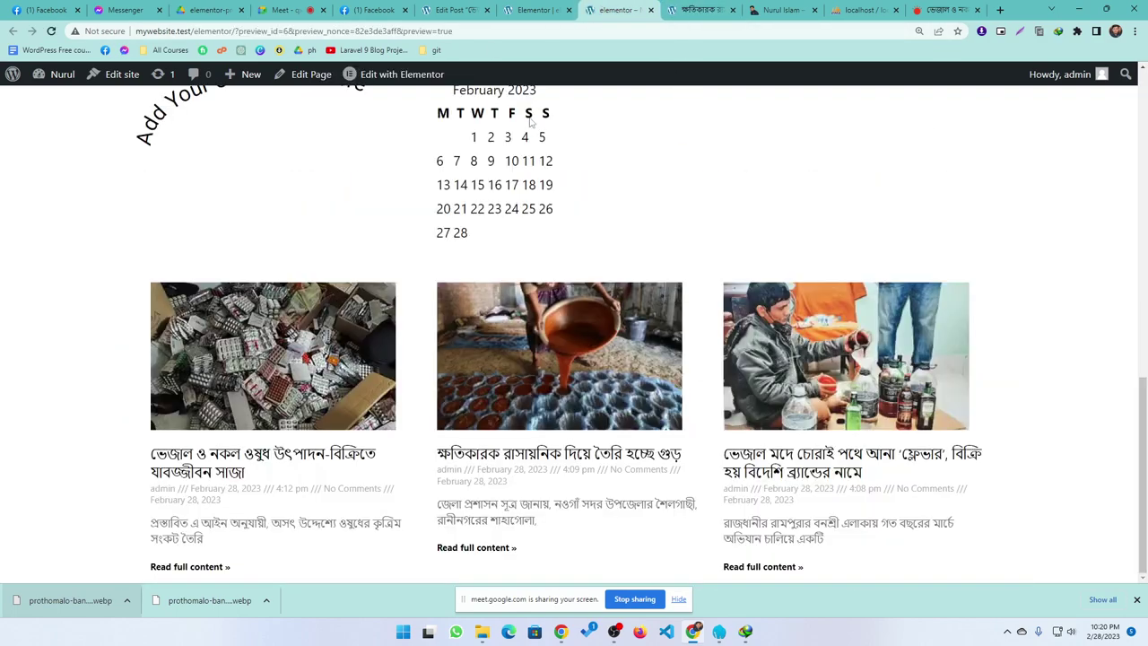
pyautogui.click(520, 9)
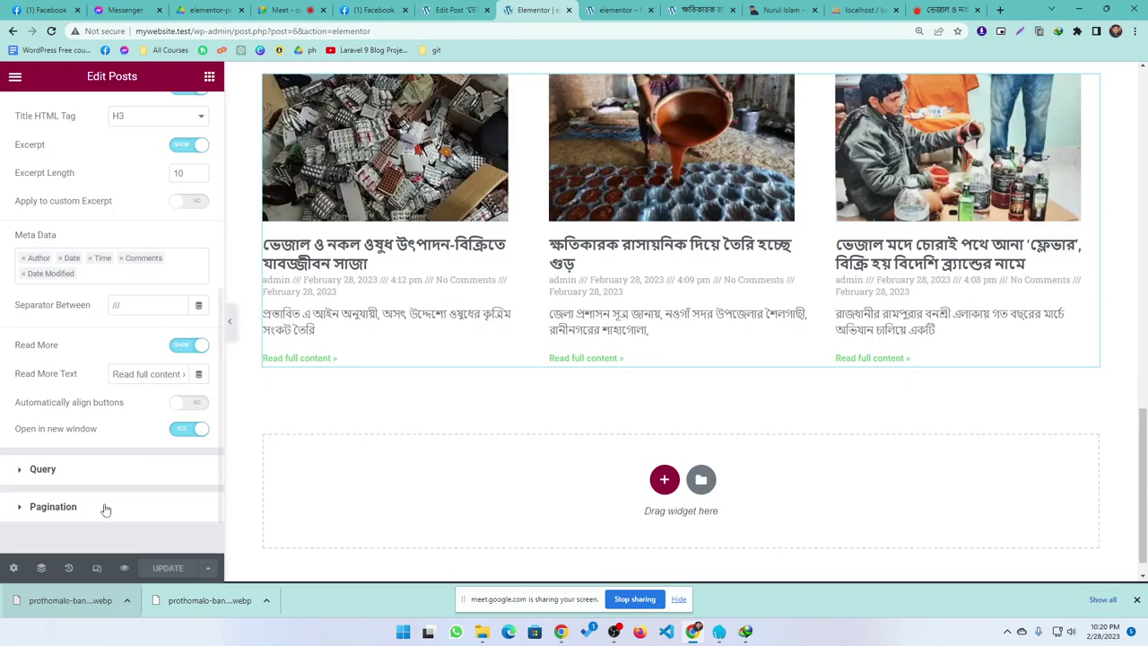
pyautogui.click(186, 430)
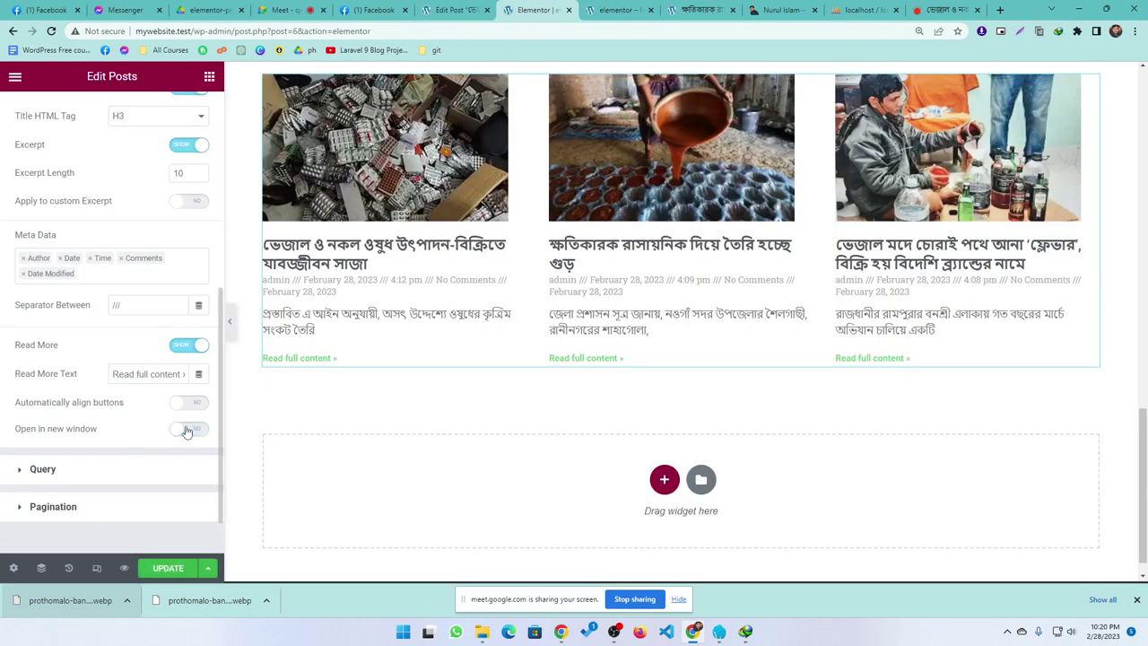
# - Open the Posts widget's Query settings and examine the available Source options
pyautogui.click(69, 476)
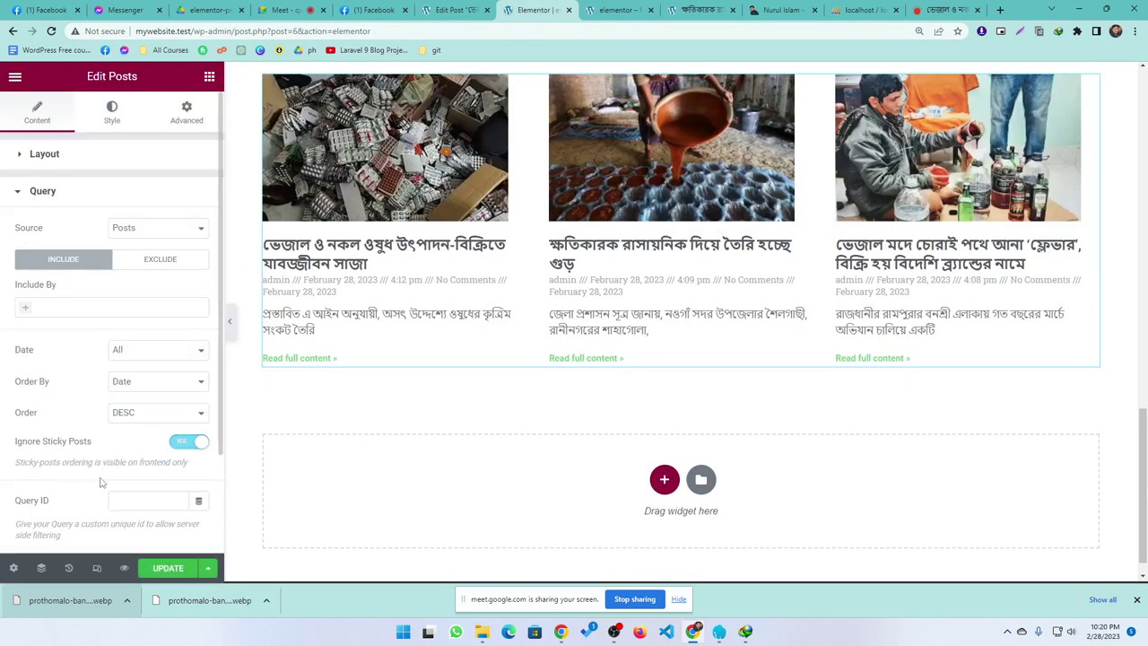
pyautogui.scroll(3, 698, 330)
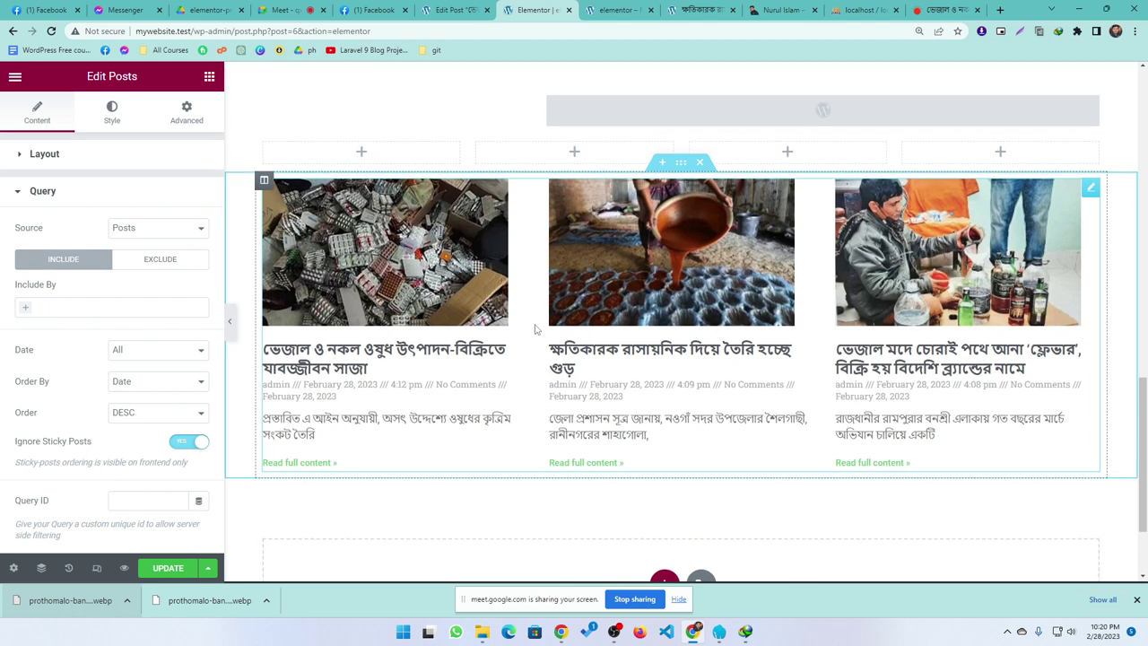
pyautogui.click(154, 229)
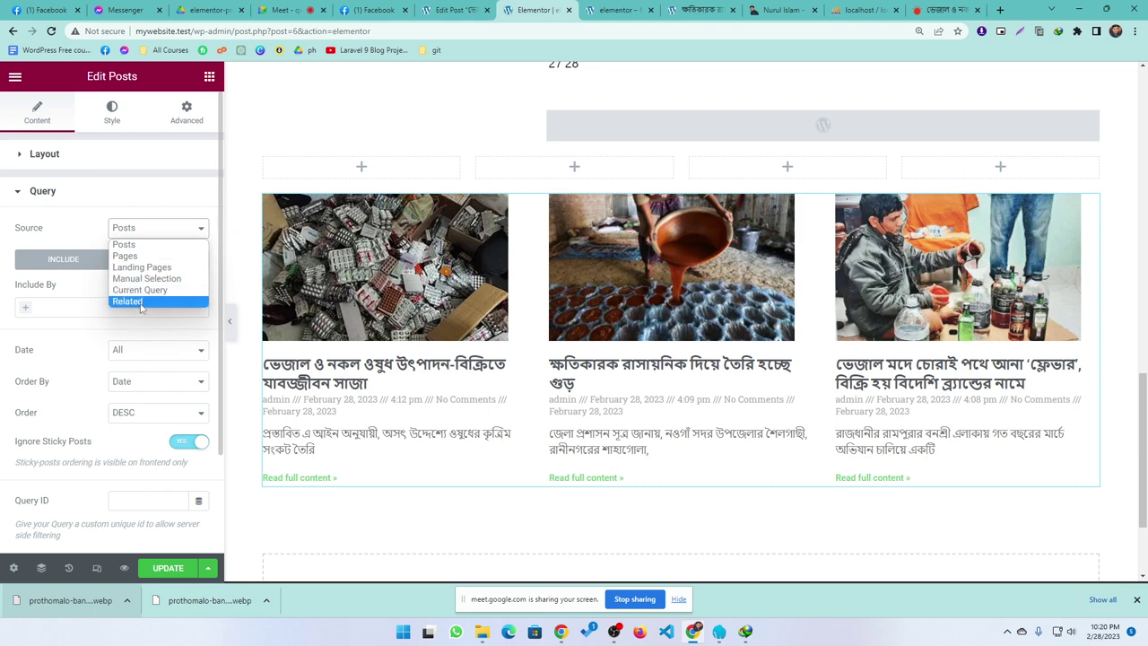
pyautogui.click(7, 218)
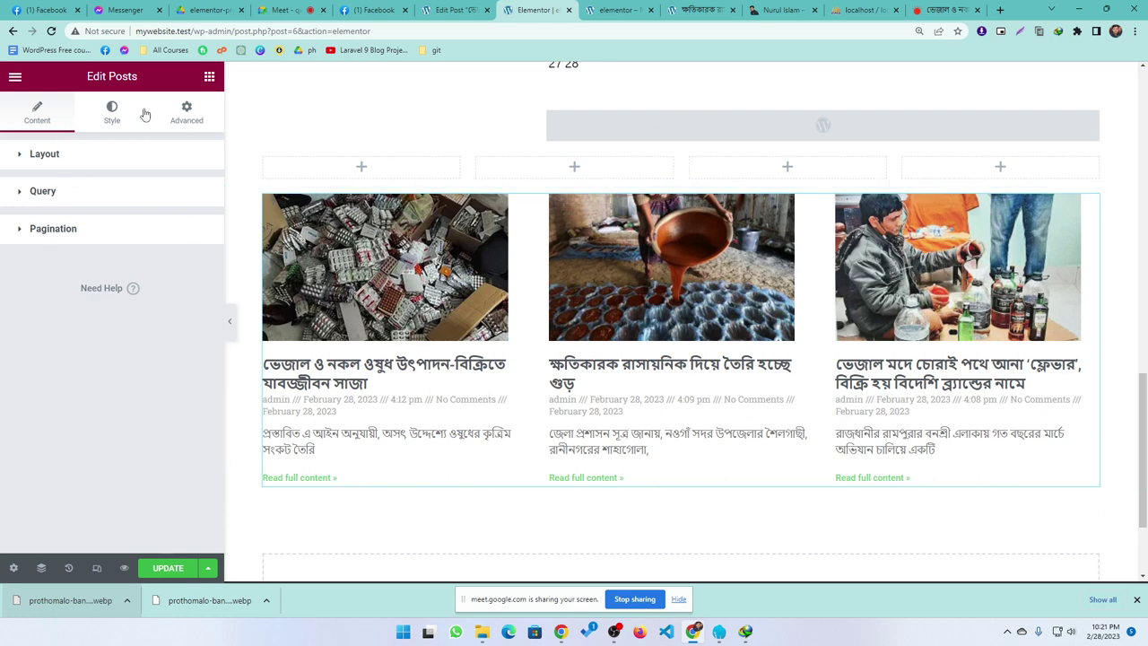
# - Reopen the Query settings and examine the Include By options
pyautogui.click(78, 159)
pyautogui.click(77, 160)
pyautogui.click(74, 197)
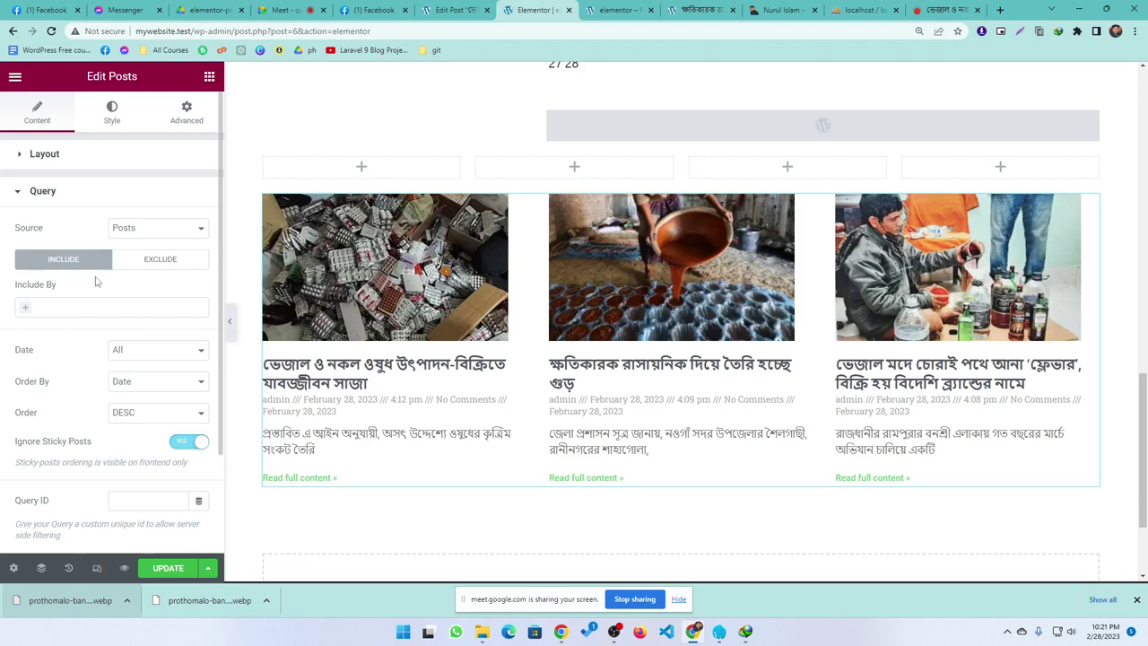
pyautogui.click(23, 310)
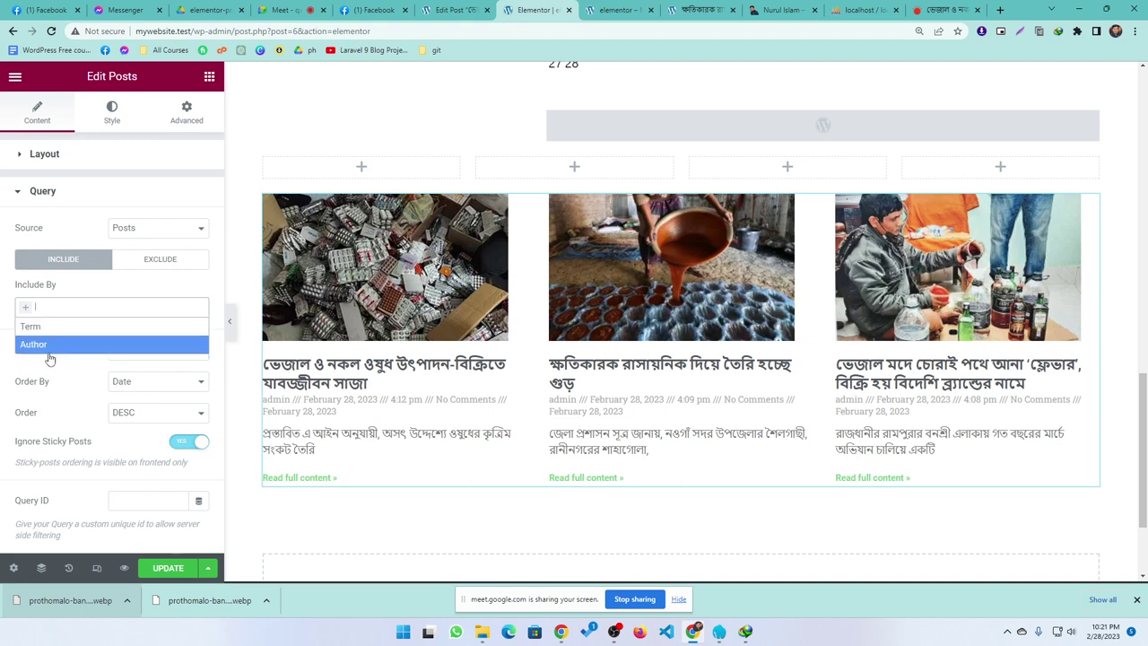
pyautogui.click(7, 259)
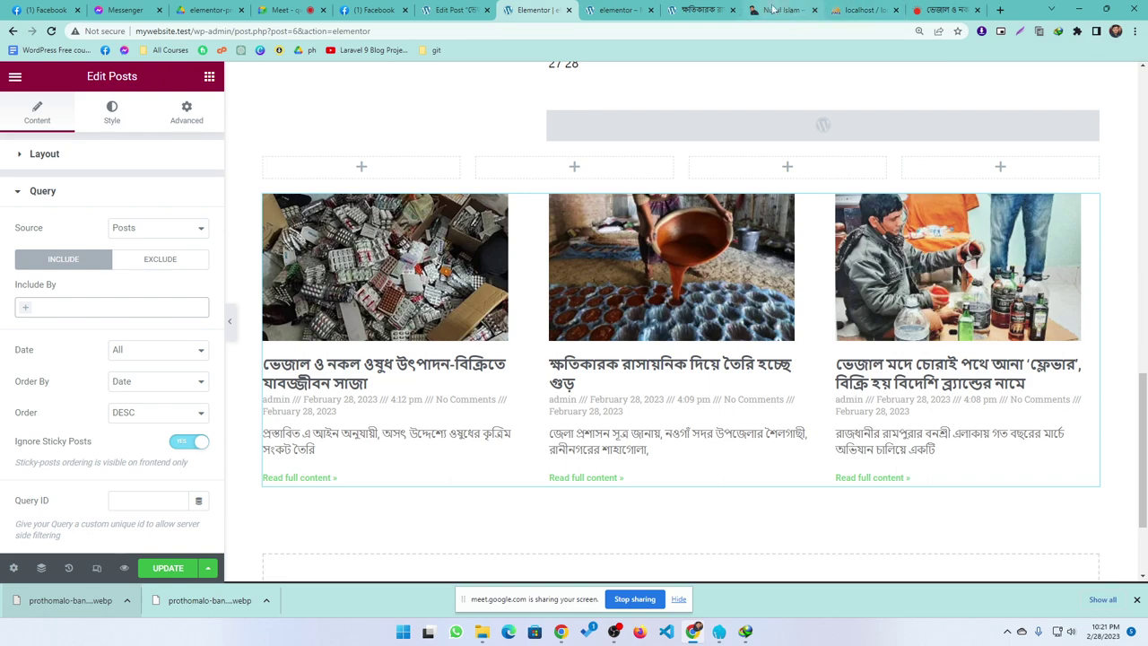
# - Review the Prothom Alo homepage and the posts on the page preview, and return to the Elementor editor
pyautogui.click(946, 10)
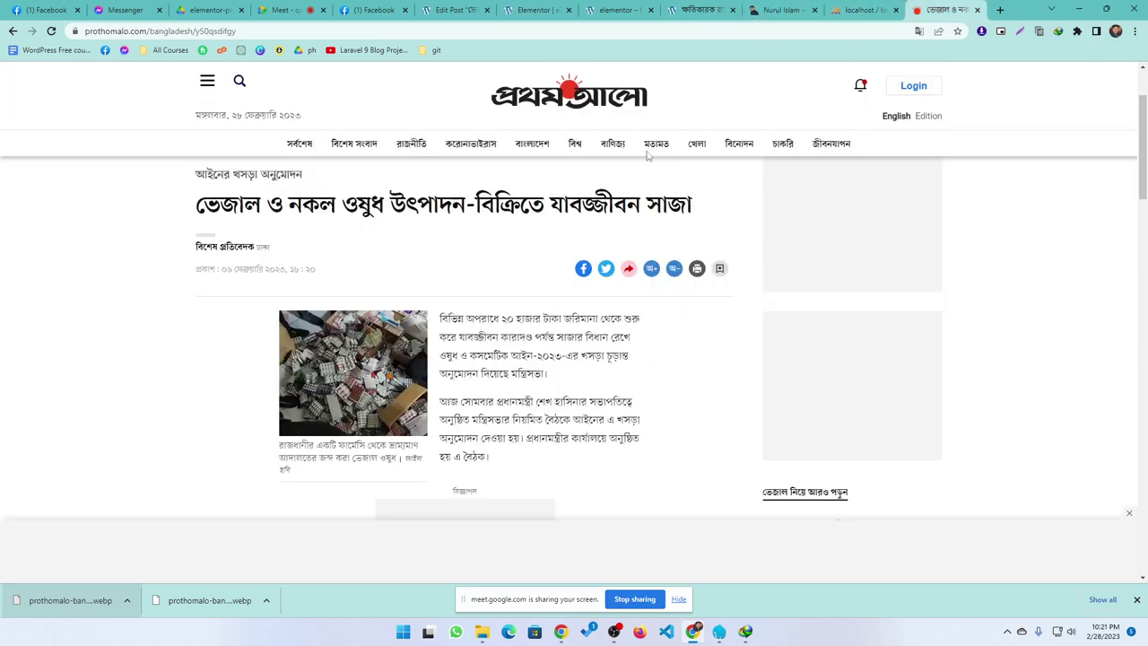
pyautogui.click(536, 106)
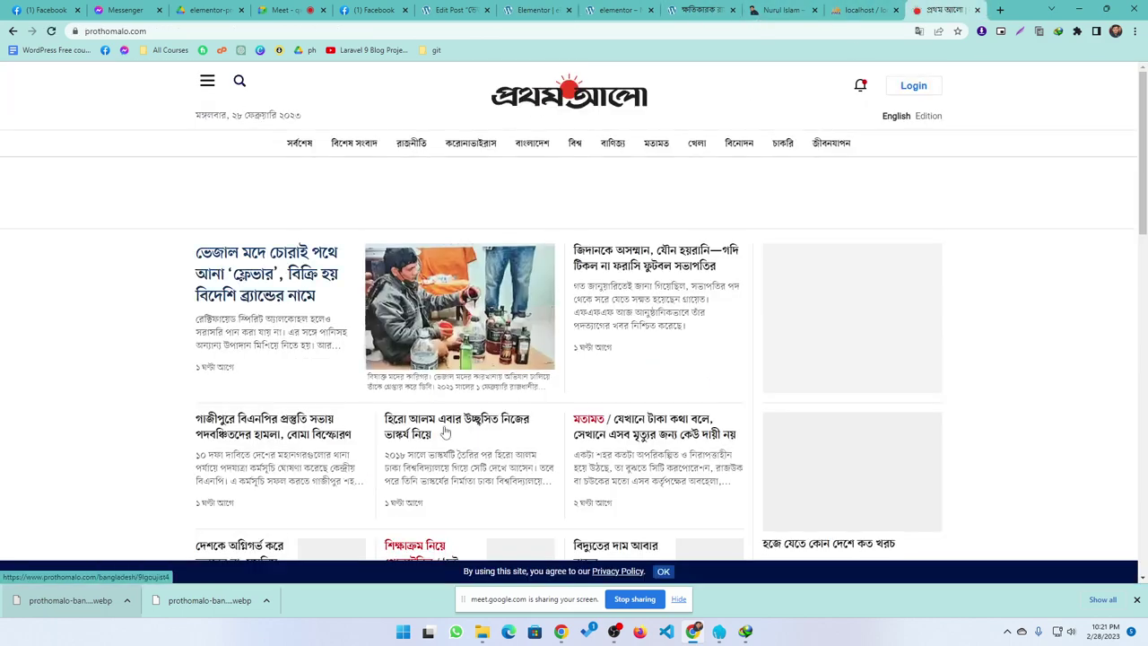
pyautogui.scroll(-10, 409, 374)
pyautogui.scroll(-3, 409, 375)
pyautogui.click(862, 10)
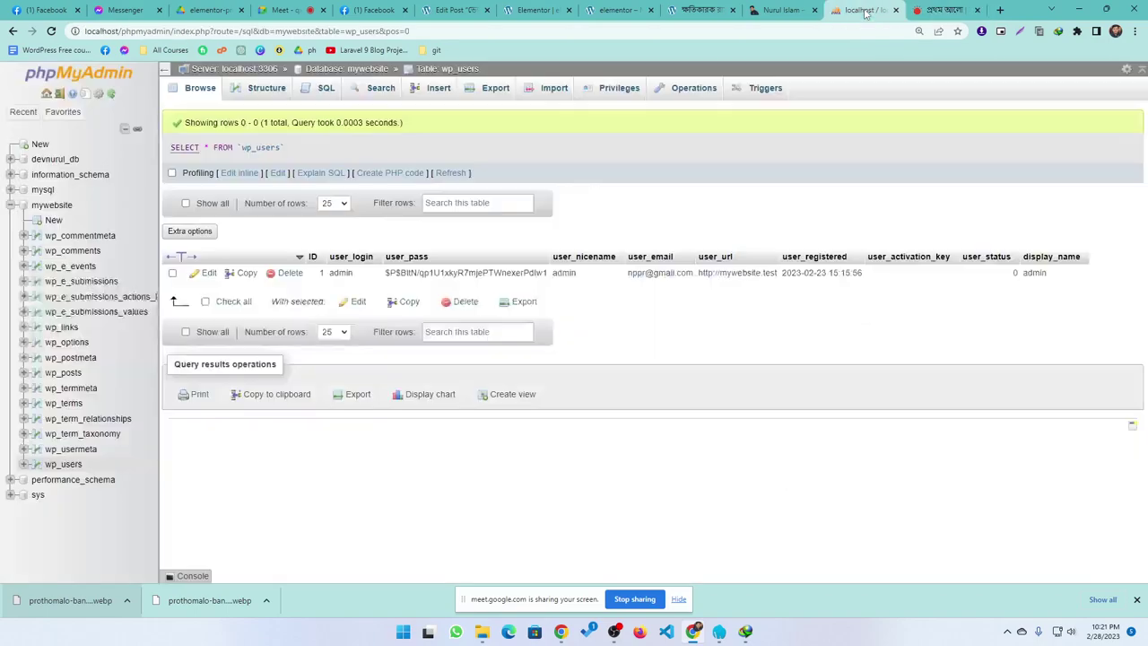
pyautogui.click(617, 9)
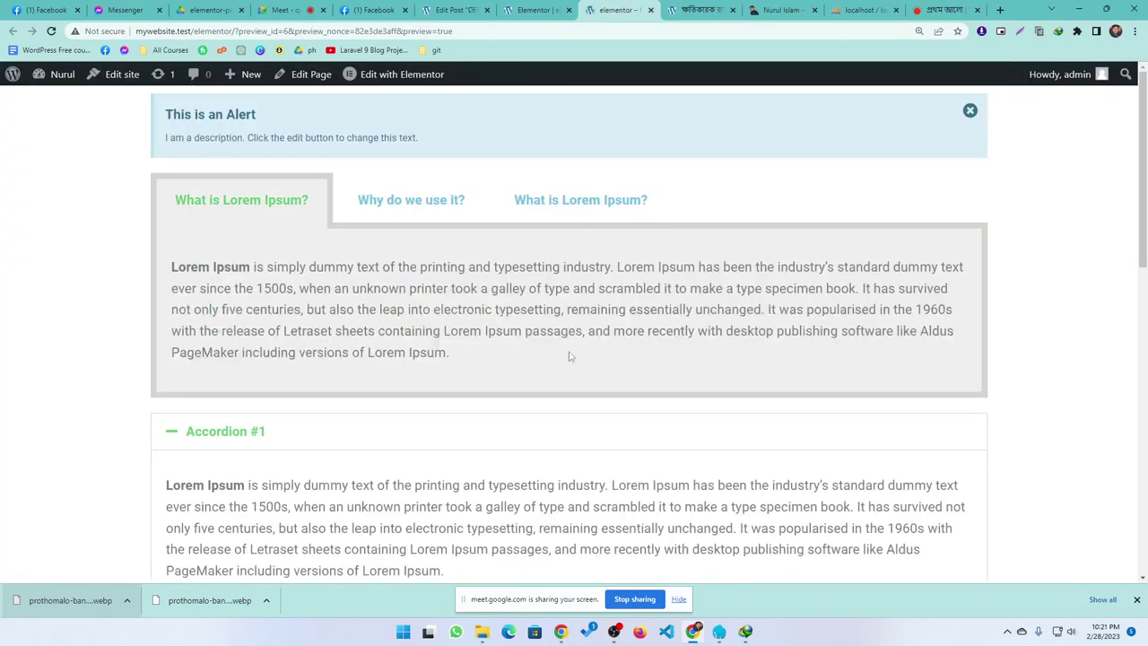
pyautogui.scroll(-10, 569, 356)
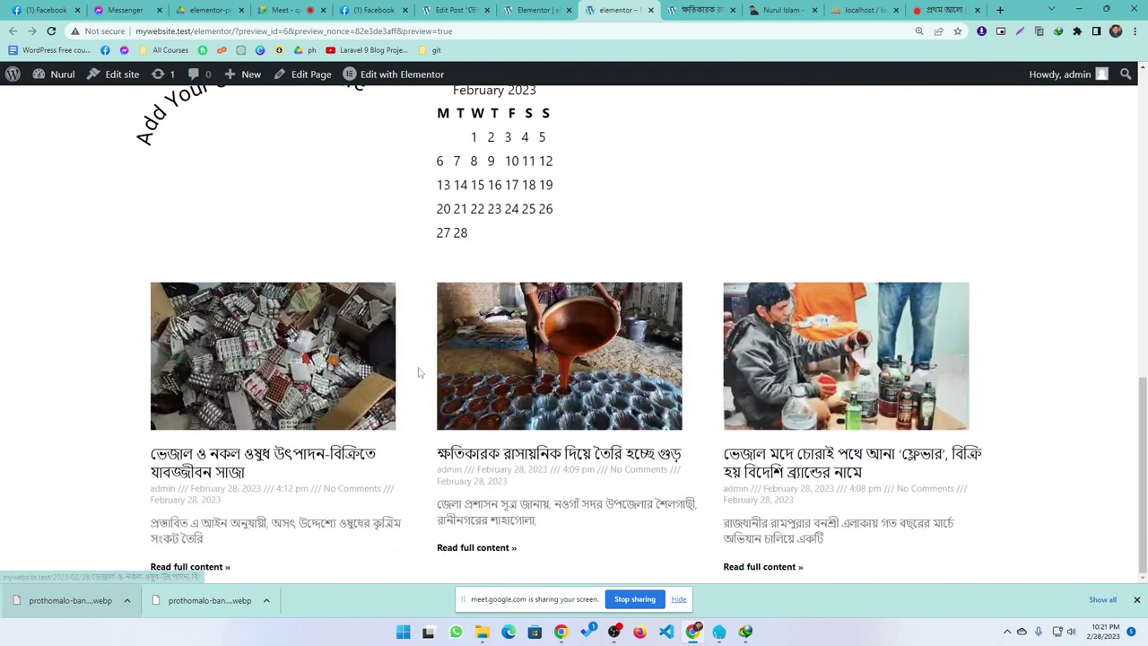
pyautogui.click(535, 10)
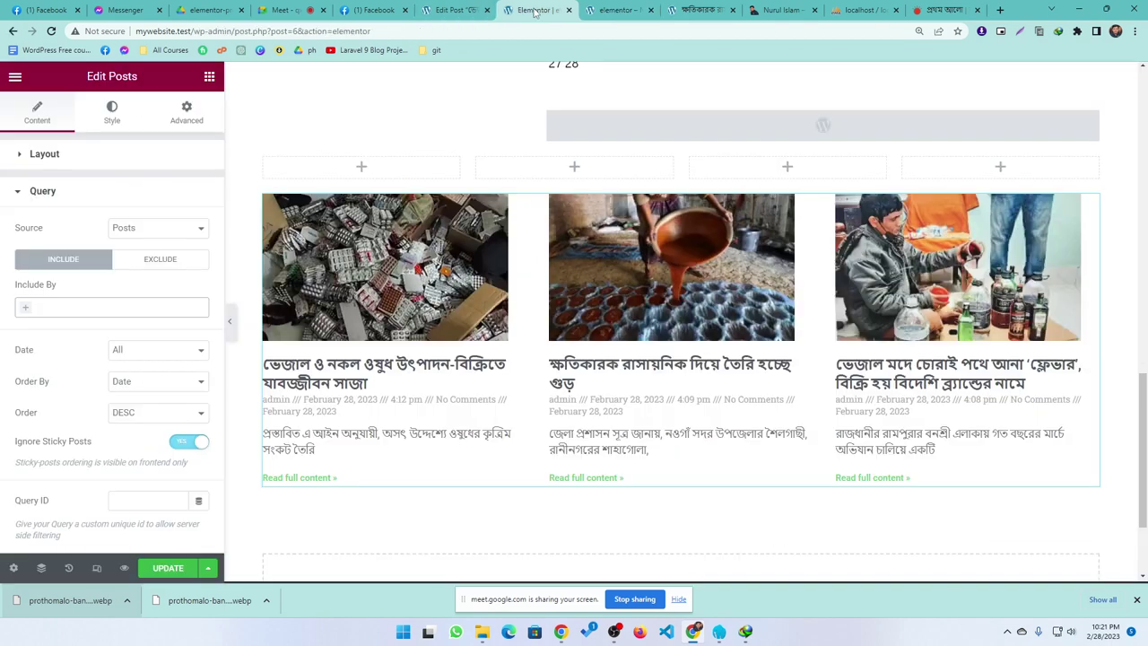
# - Review the post query settings and the Order By choices of the Posts widget
pyautogui.scroll(-3, 478, 395)
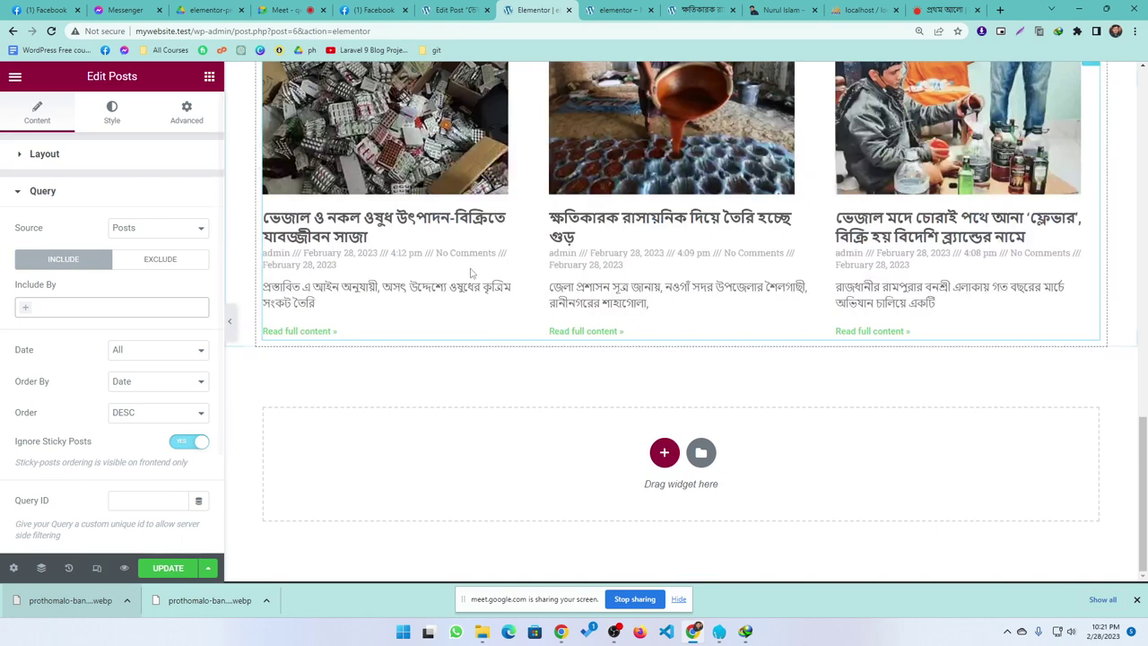
pyautogui.scroll(-2, 109, 410)
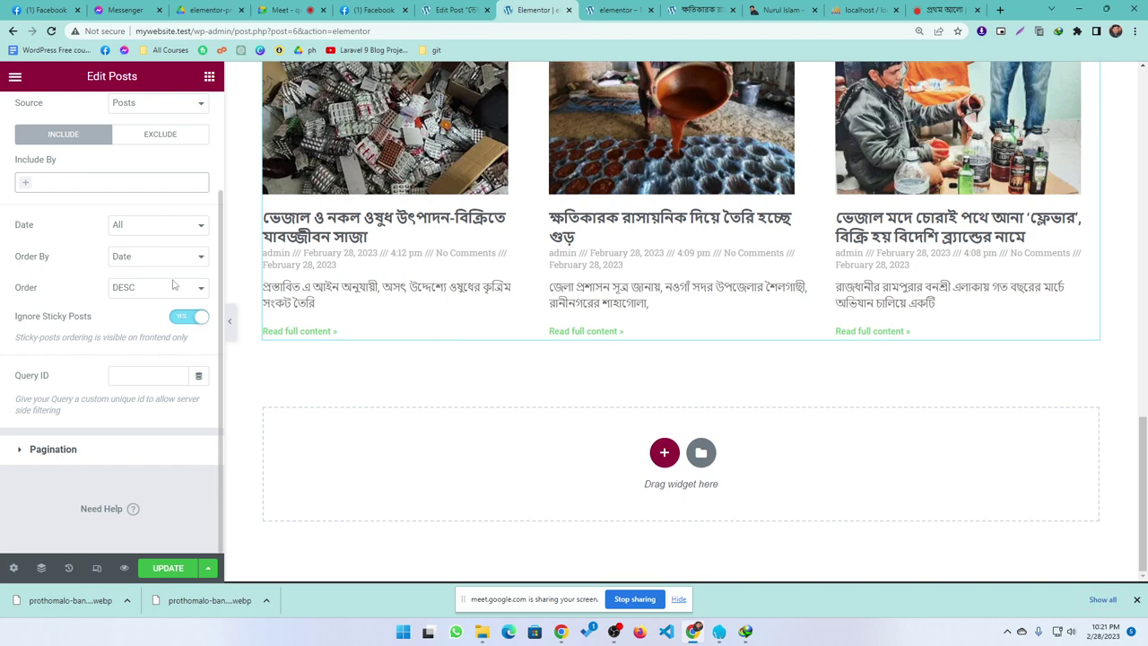
pyautogui.scroll(2, 393, 434)
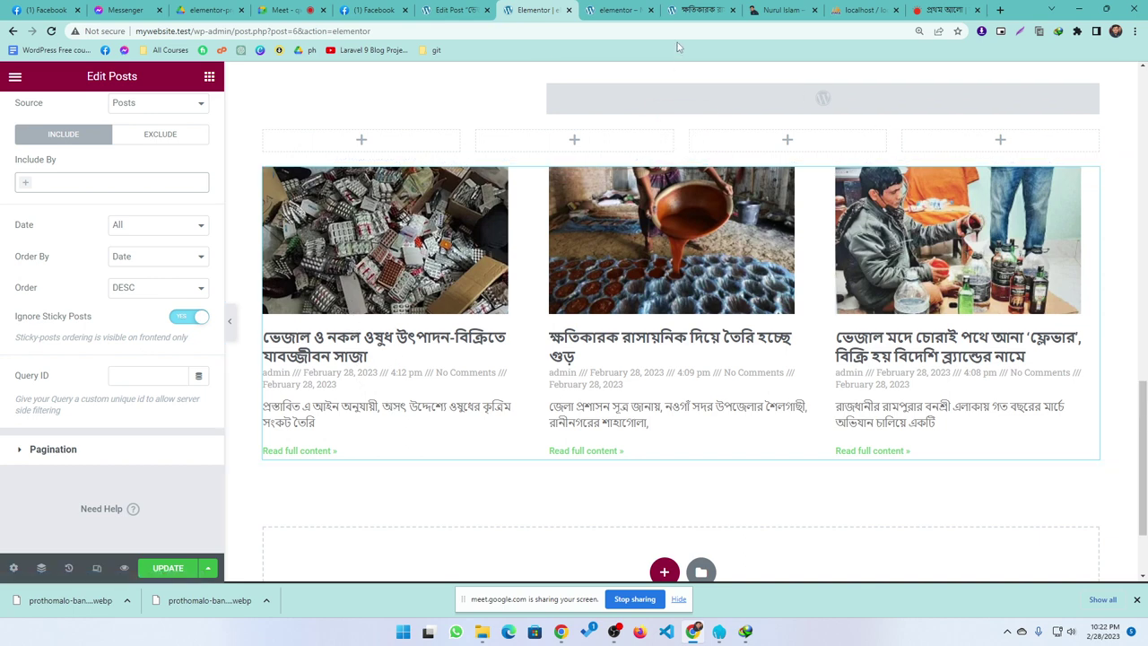
pyautogui.click(137, 259)
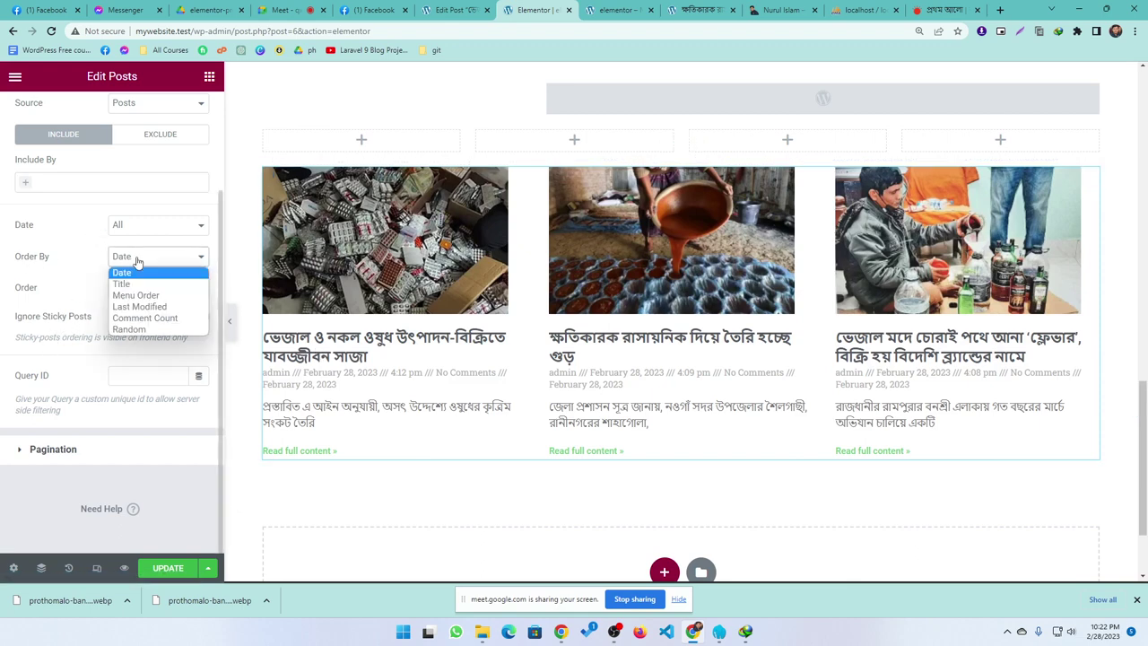
pyautogui.click(138, 260)
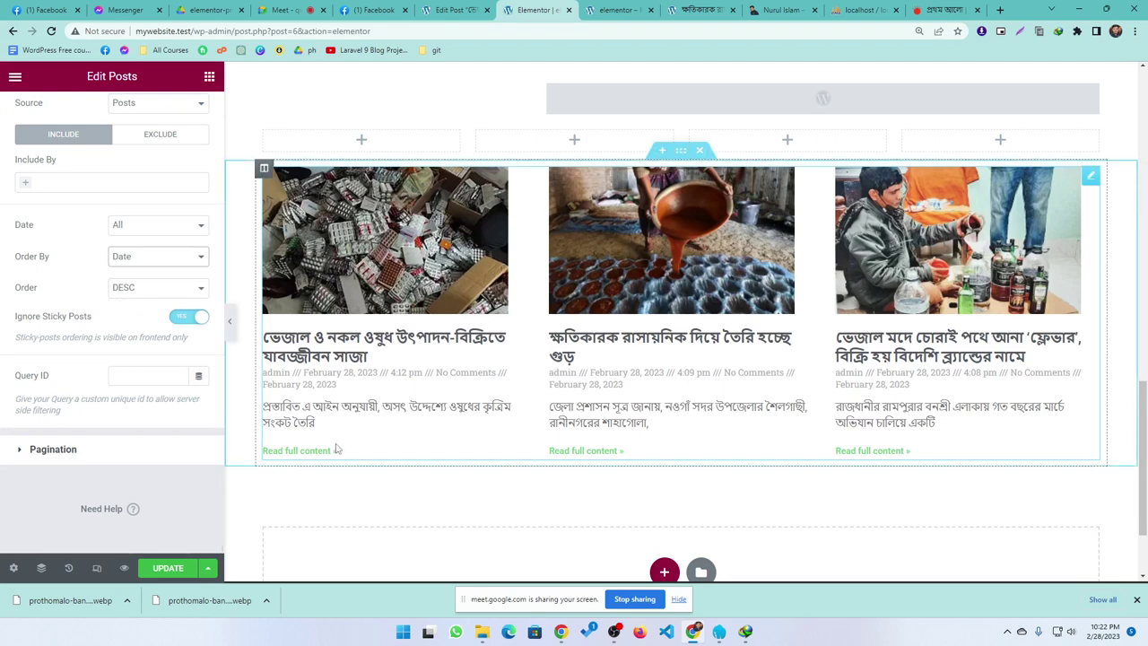
# - Try ASC order for the Posts widget's query and return the order to DESC
pyautogui.click(121, 294)
pyautogui.click(121, 309)
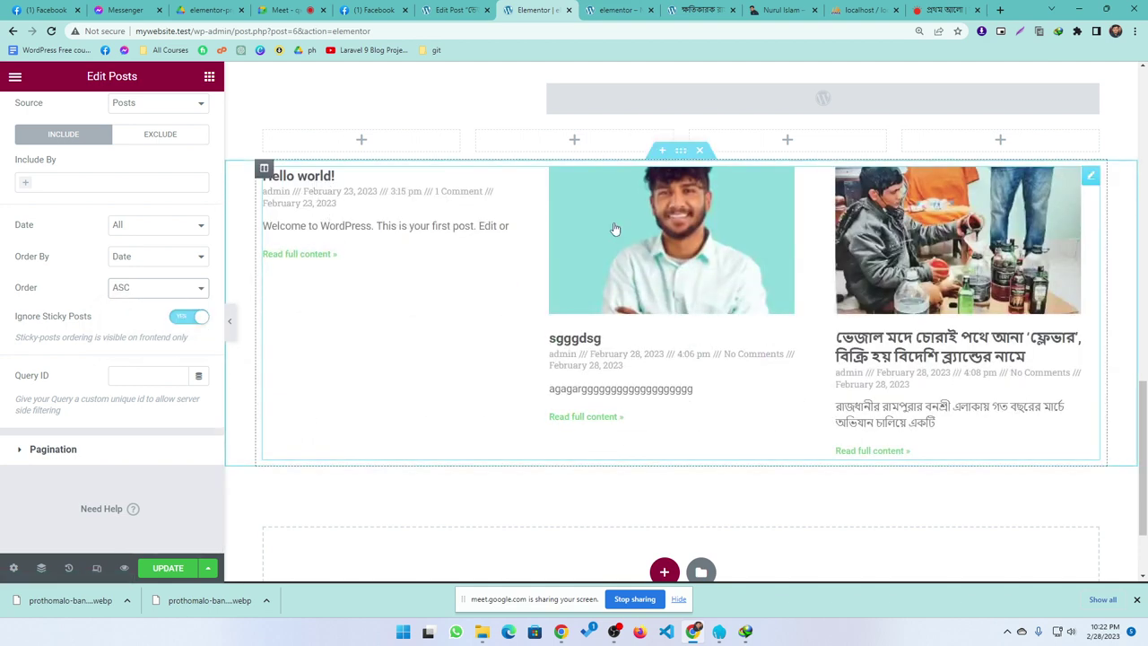
pyautogui.click(155, 287)
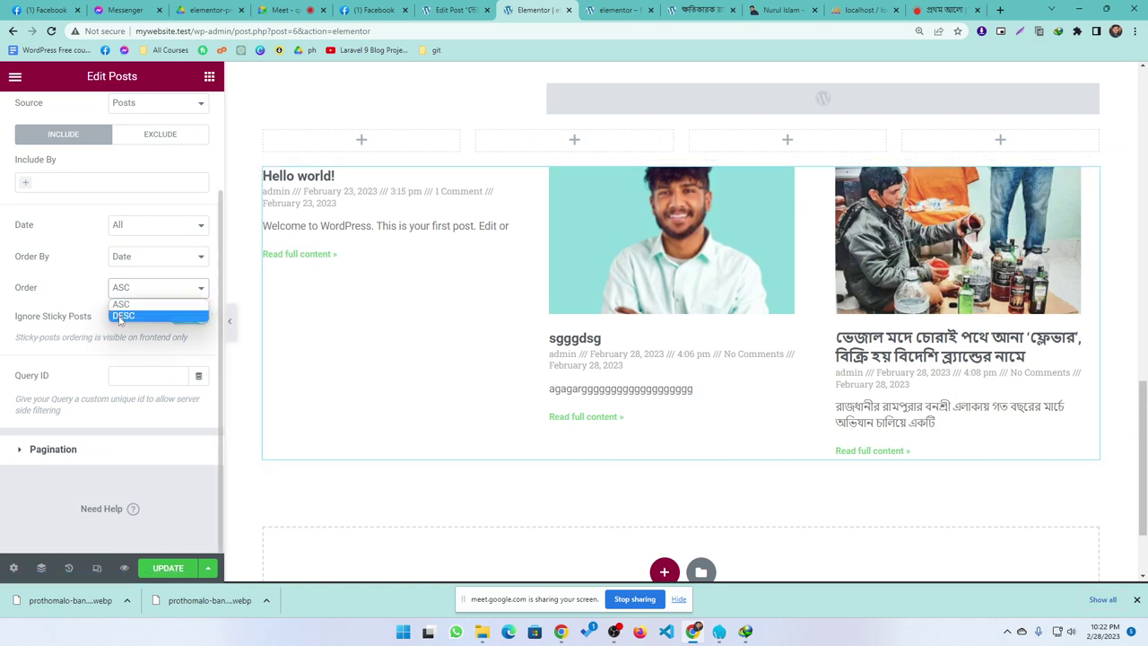
pyautogui.click(121, 314)
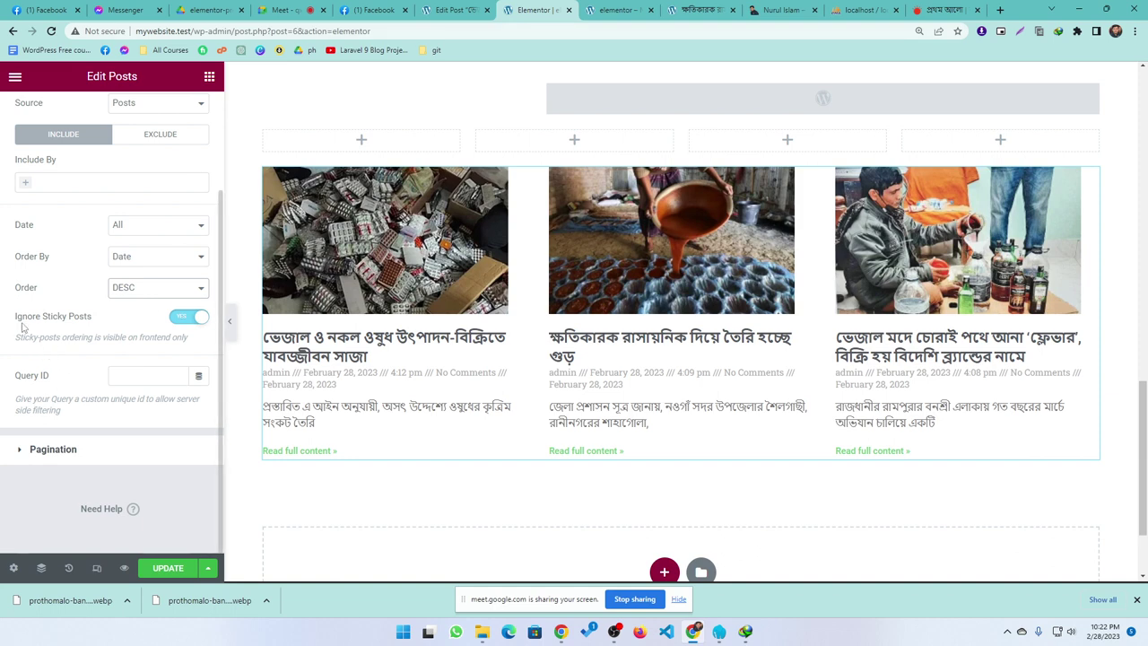
# - In the open WordPress post editor, make the post stick to the top of the blog and update the post
pyautogui.click(455, 10)
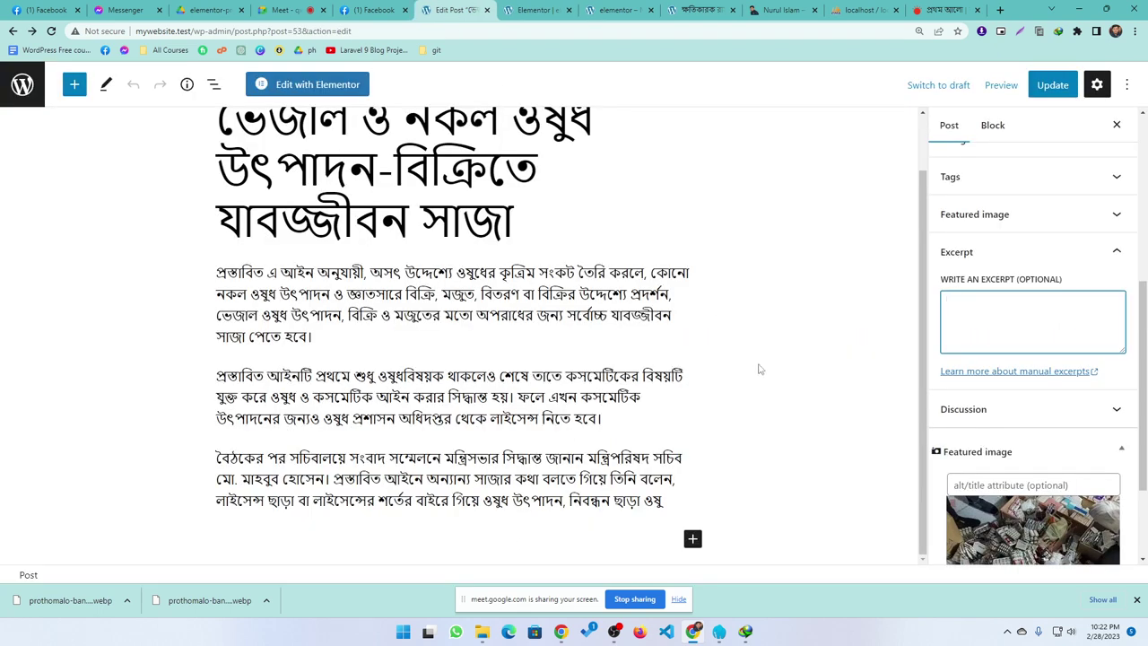
pyautogui.scroll(1, 735, 364)
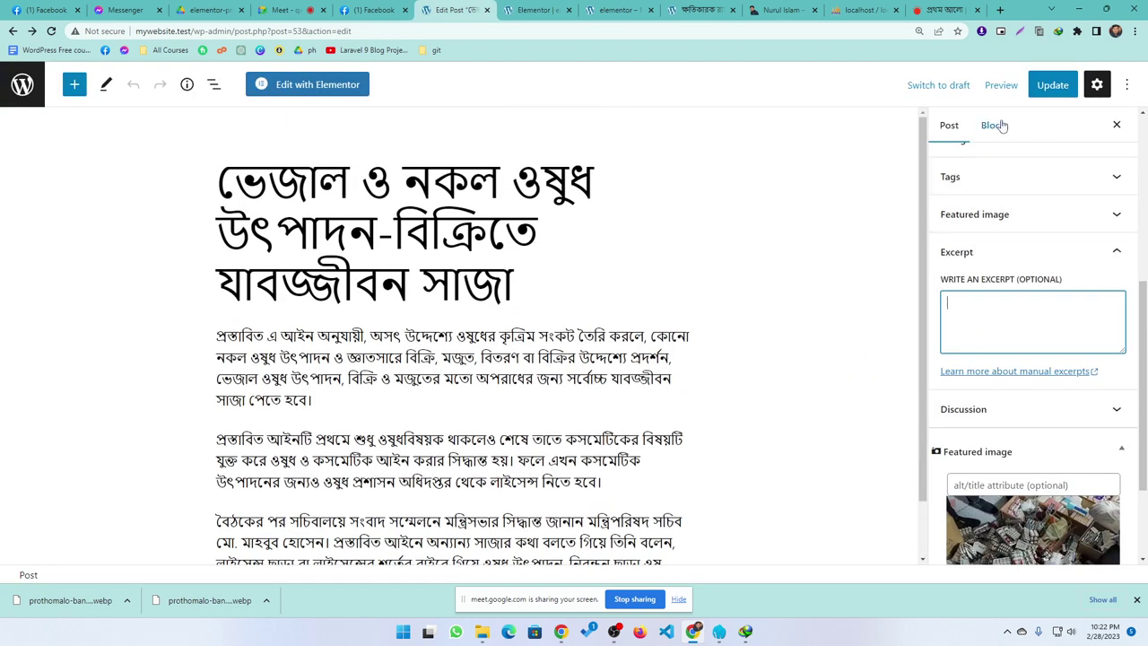
pyautogui.scroll(4, 1022, 269)
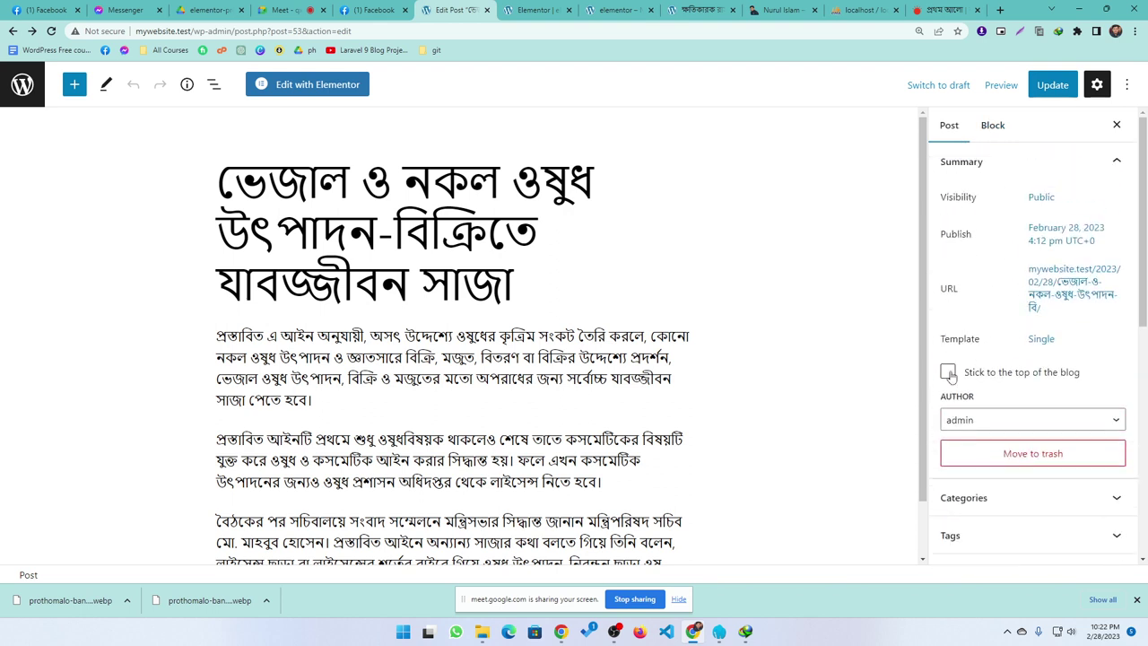
pyautogui.scroll(-1, 949, 341)
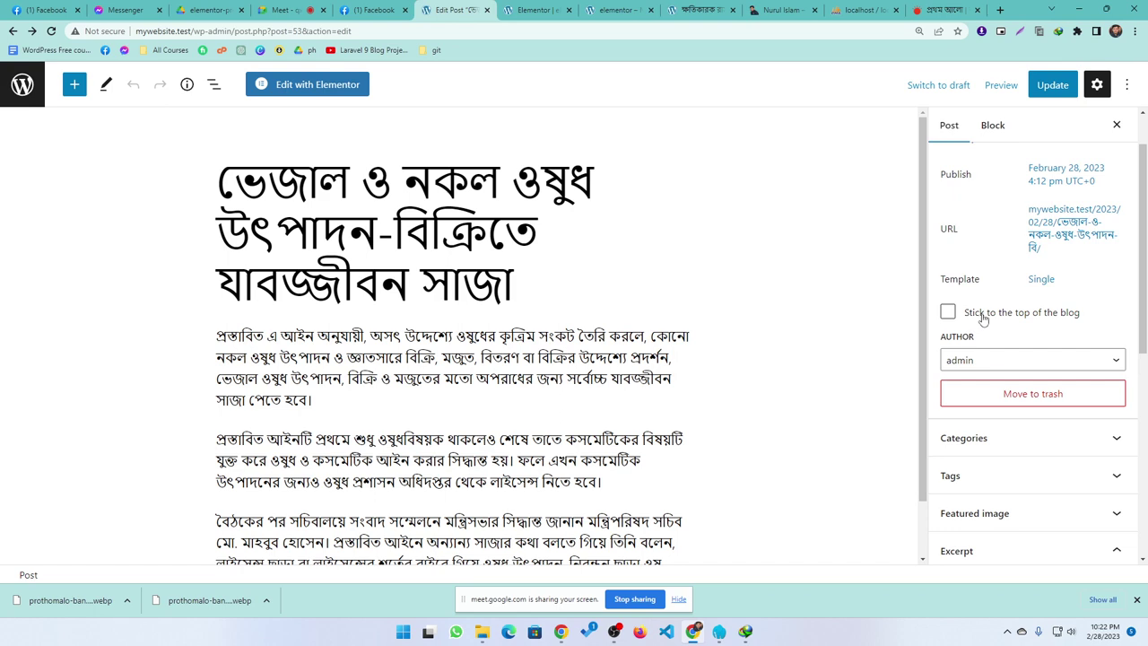
pyautogui.click(948, 312)
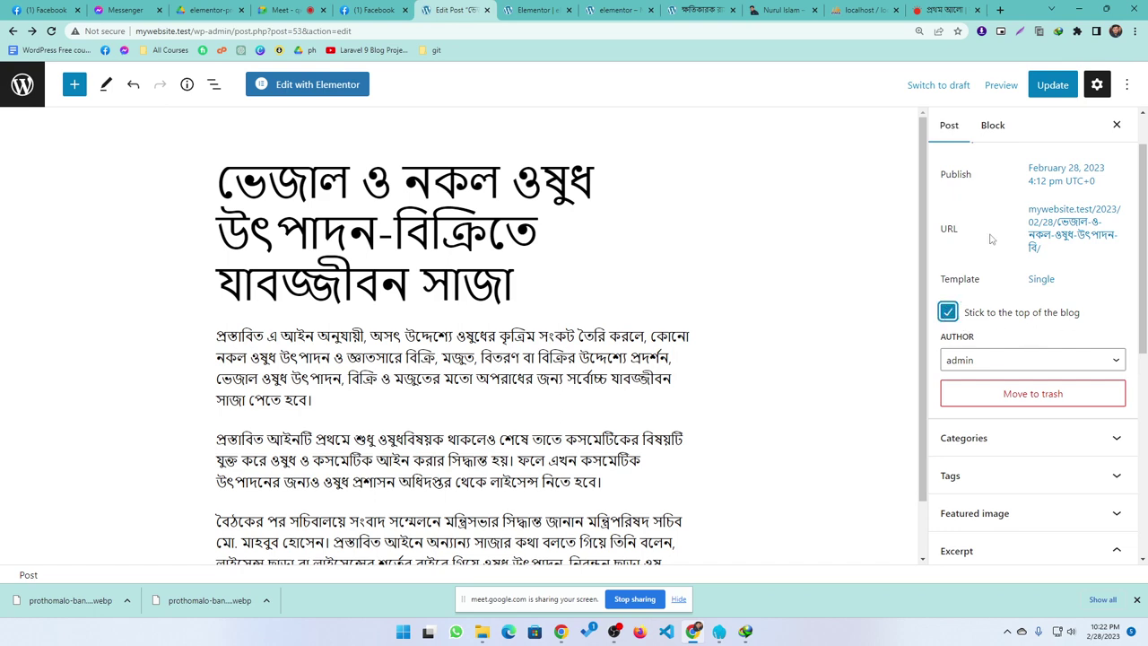
pyautogui.click(1050, 84)
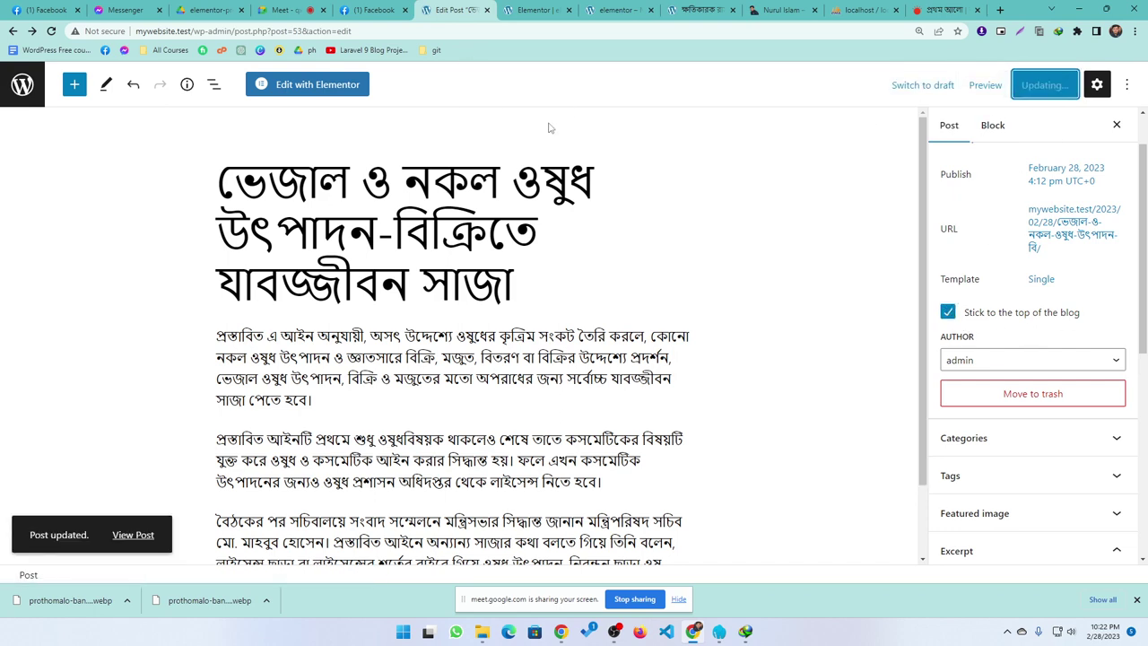
# - Back on the Elementor page, turn off Ignore Sticky Posts in the Posts widget's query settings
pyautogui.click(536, 10)
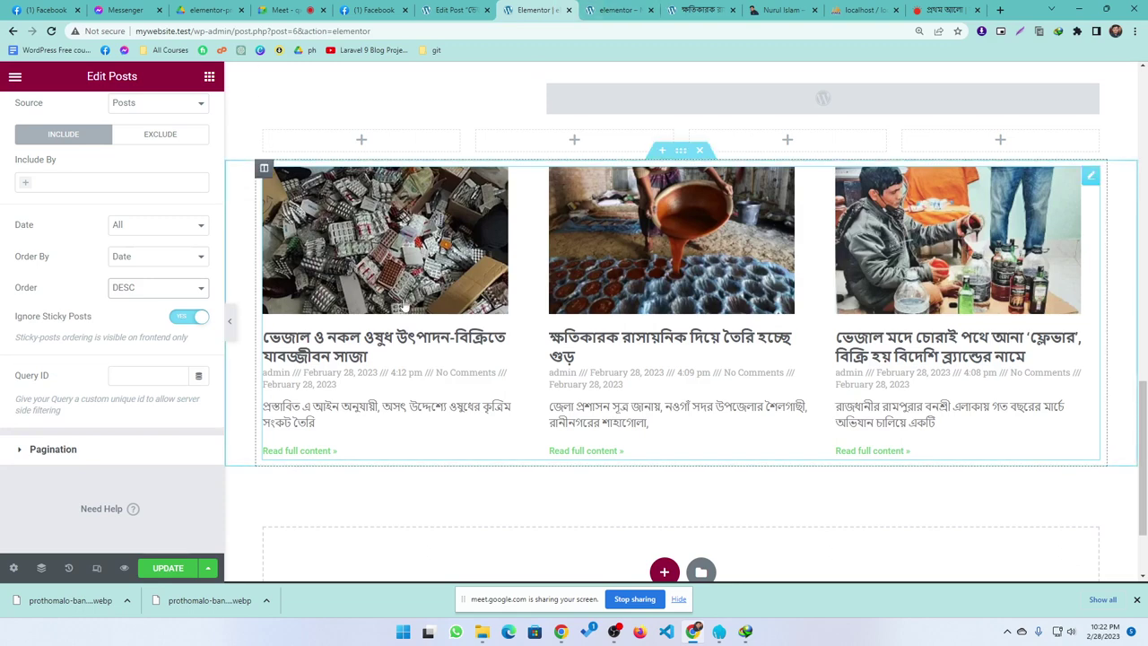
pyautogui.click(453, 10)
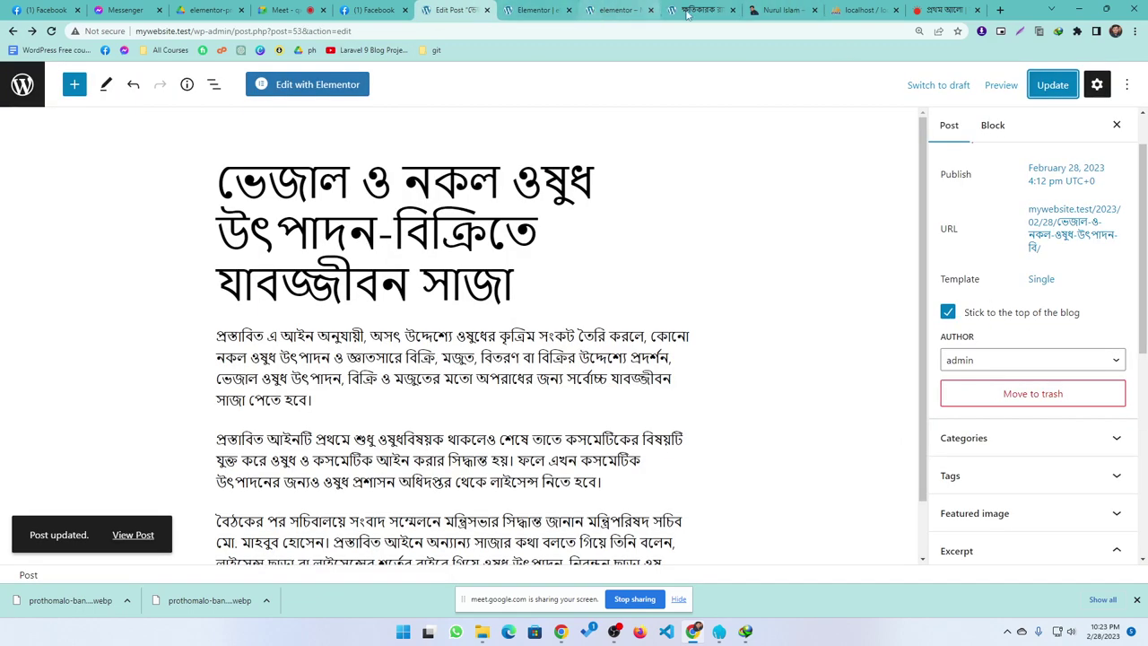
pyautogui.click(525, 10)
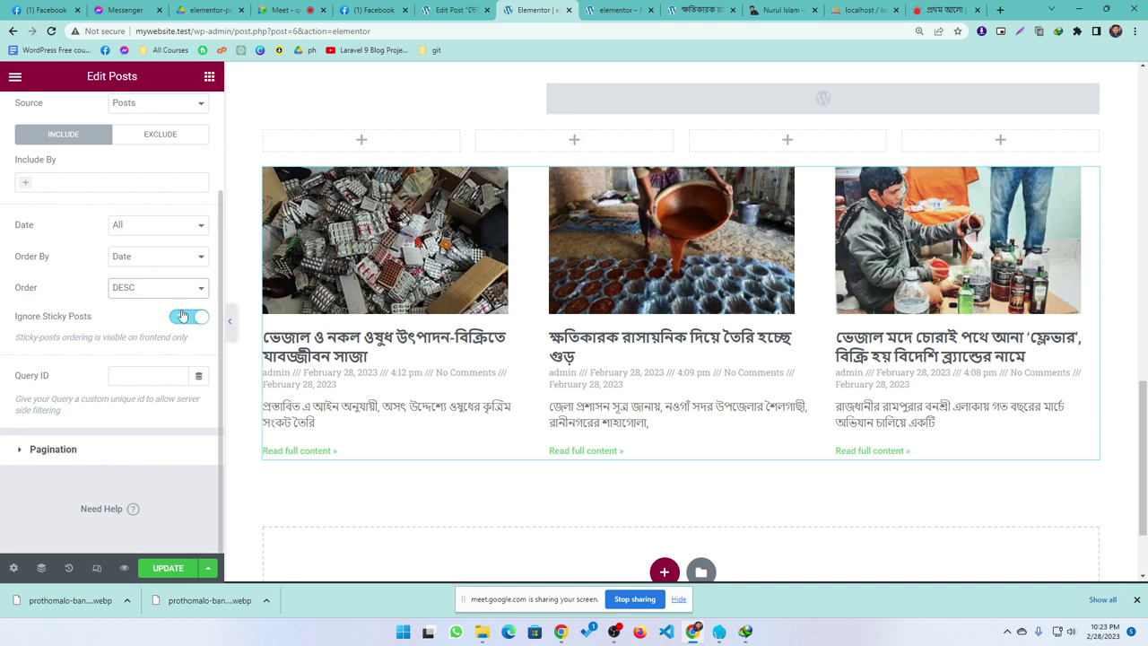
pyautogui.click(184, 315)
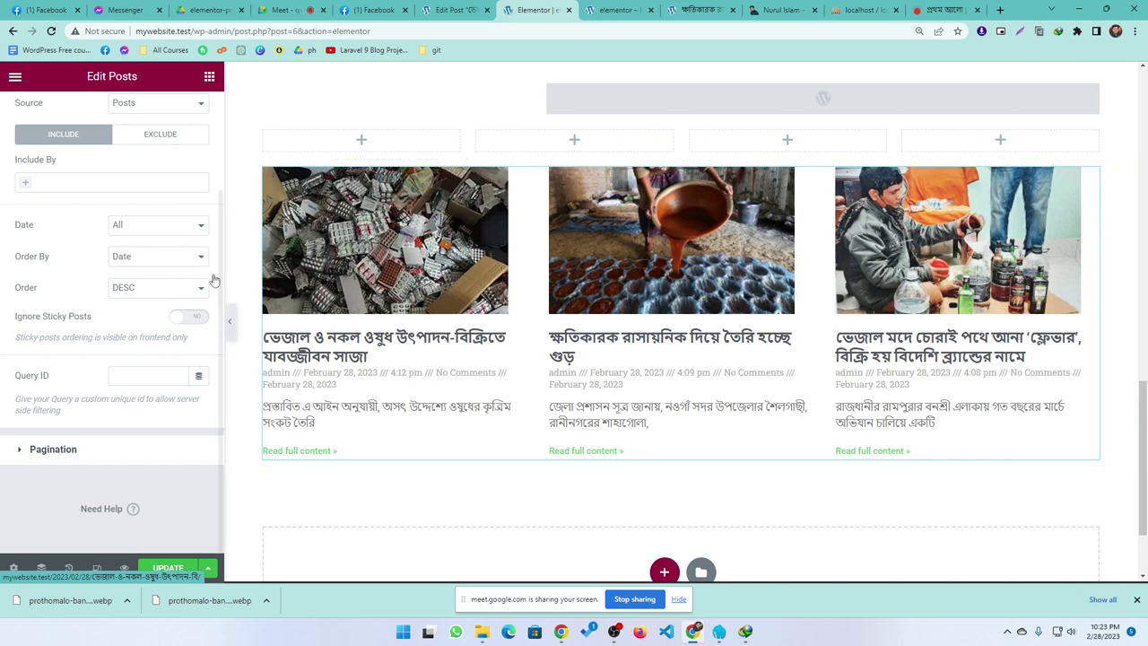
# - Try the Numbers and Previous/Next pagination types on the Posts widget
pyautogui.click(58, 449)
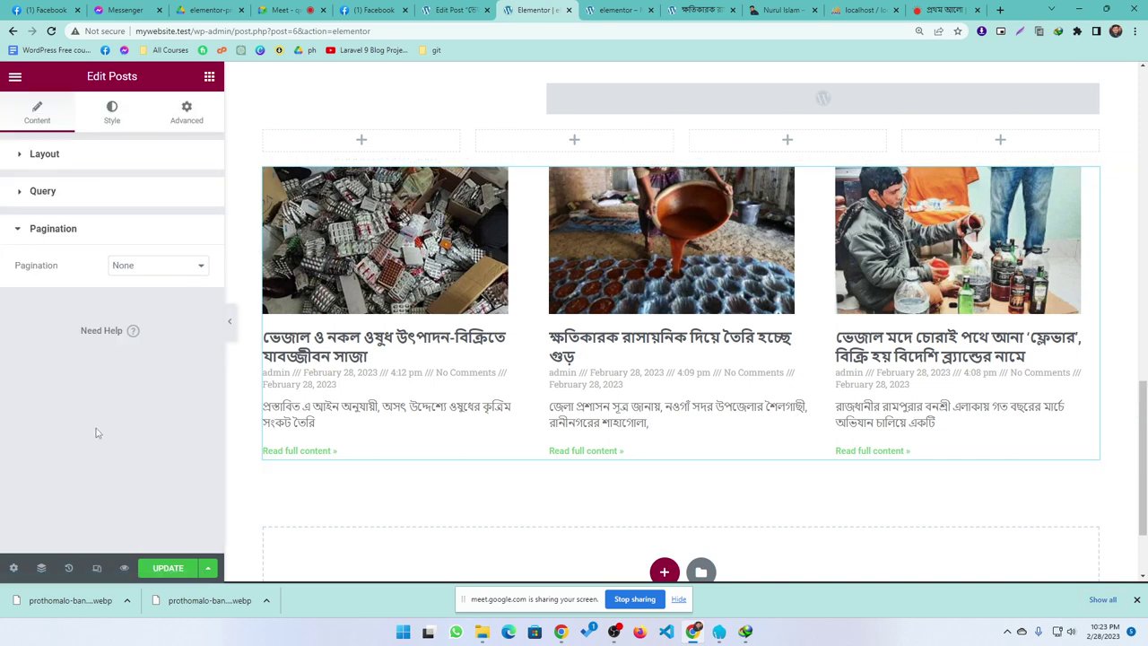
pyautogui.scroll(-2, 533, 395)
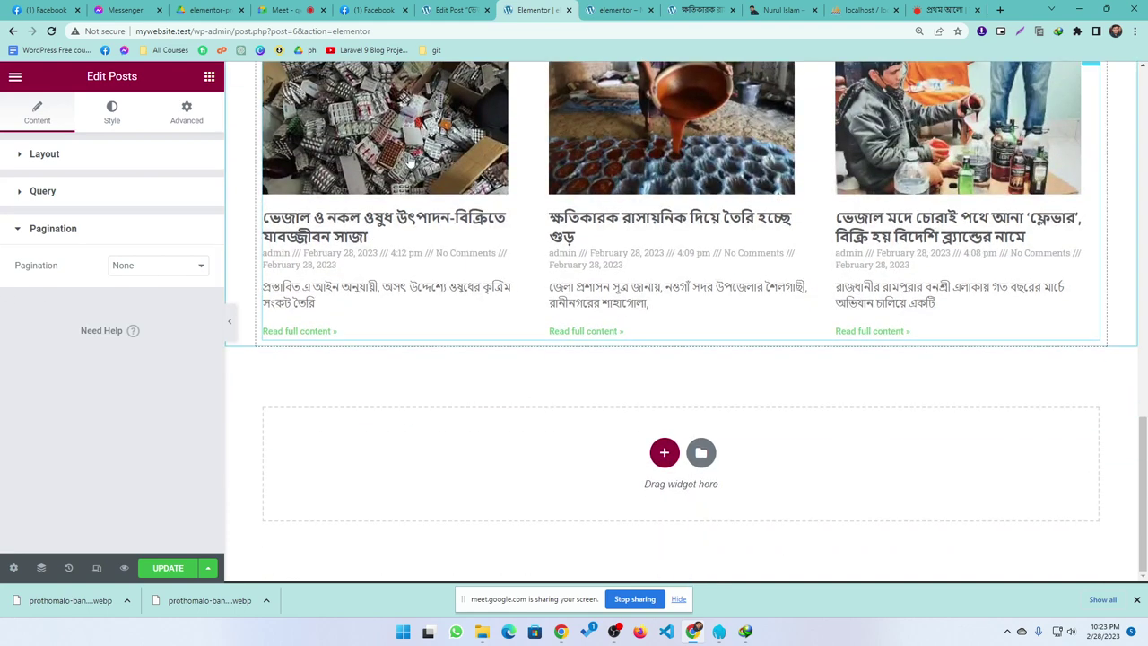
pyautogui.click(139, 267)
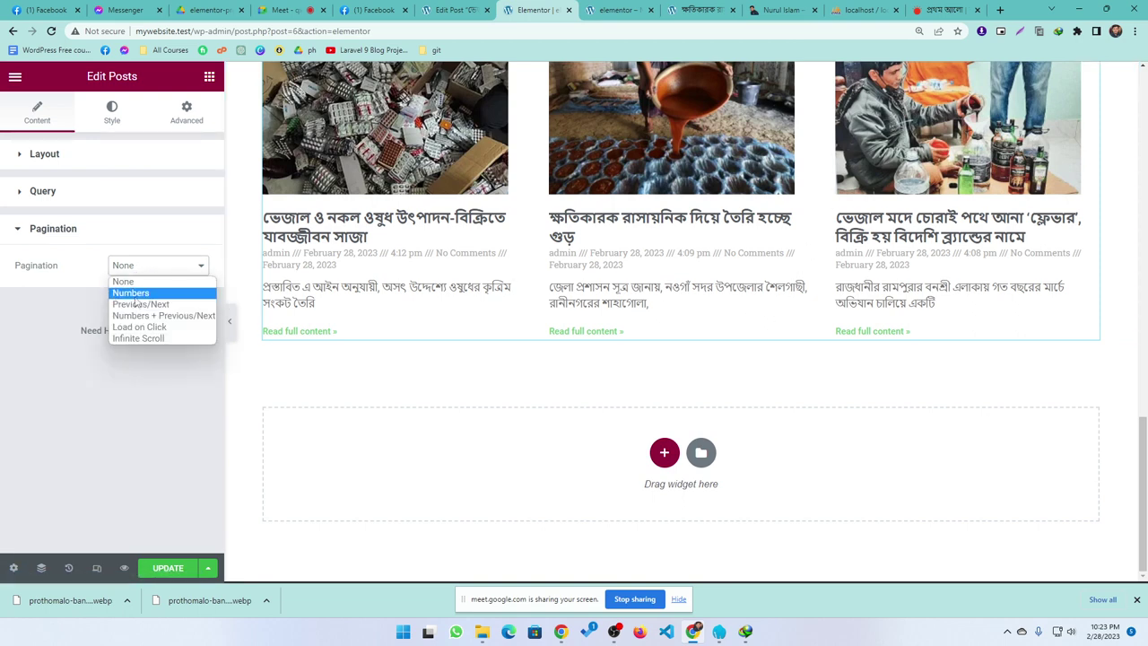
pyautogui.click(133, 292)
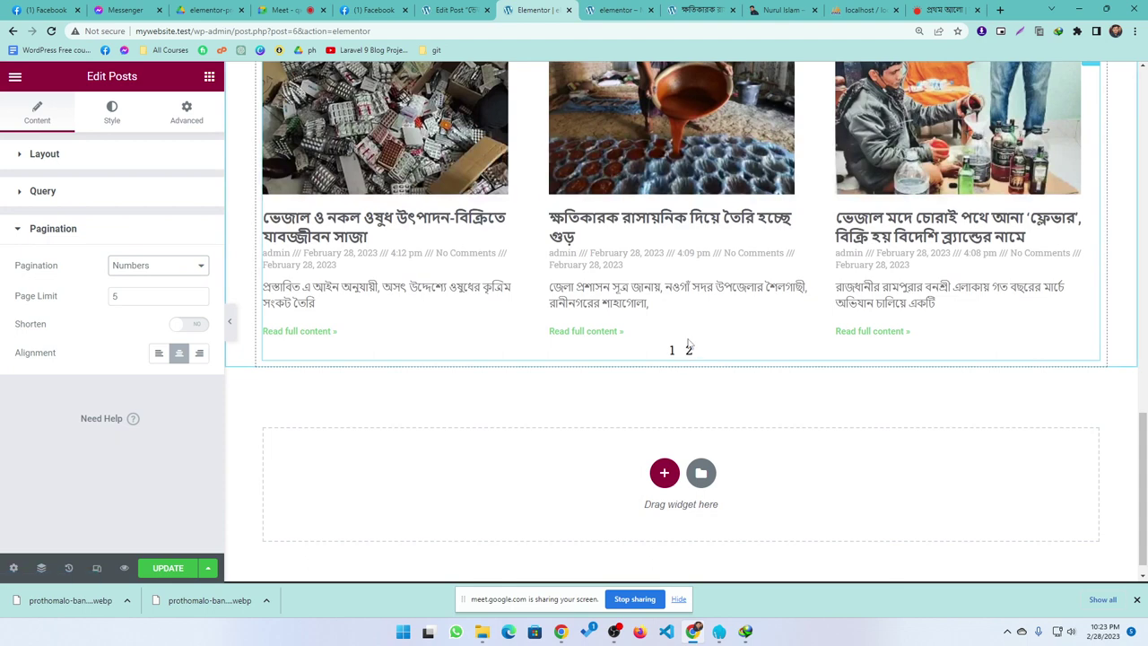
pyautogui.click(141, 266)
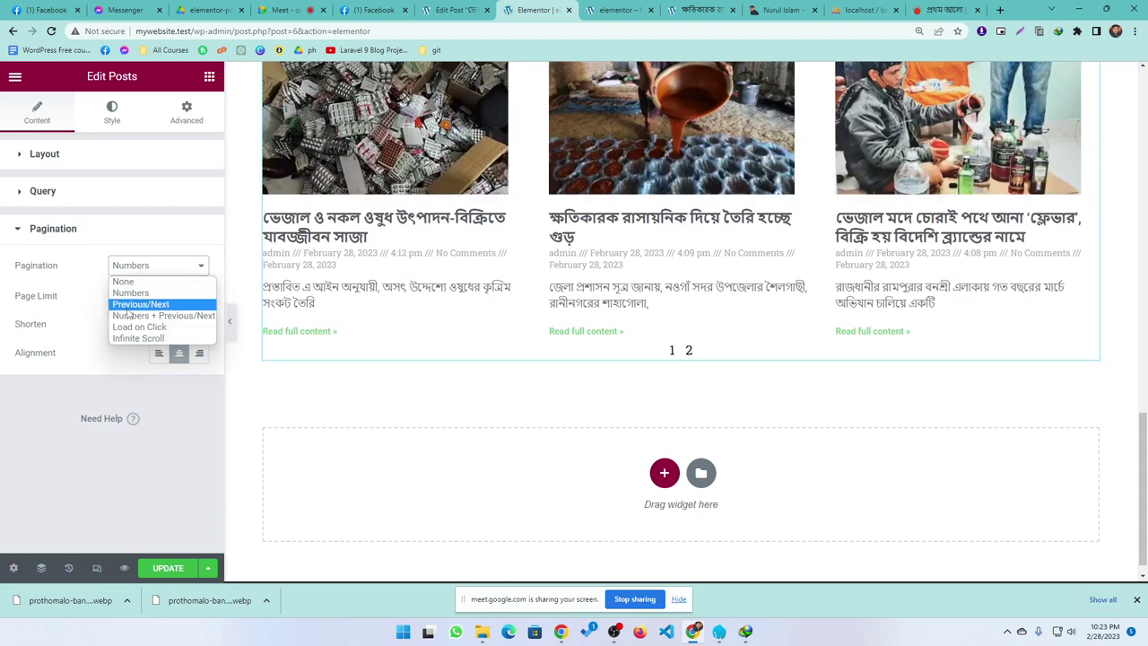
pyautogui.press('Escape')
pyautogui.press('Down')
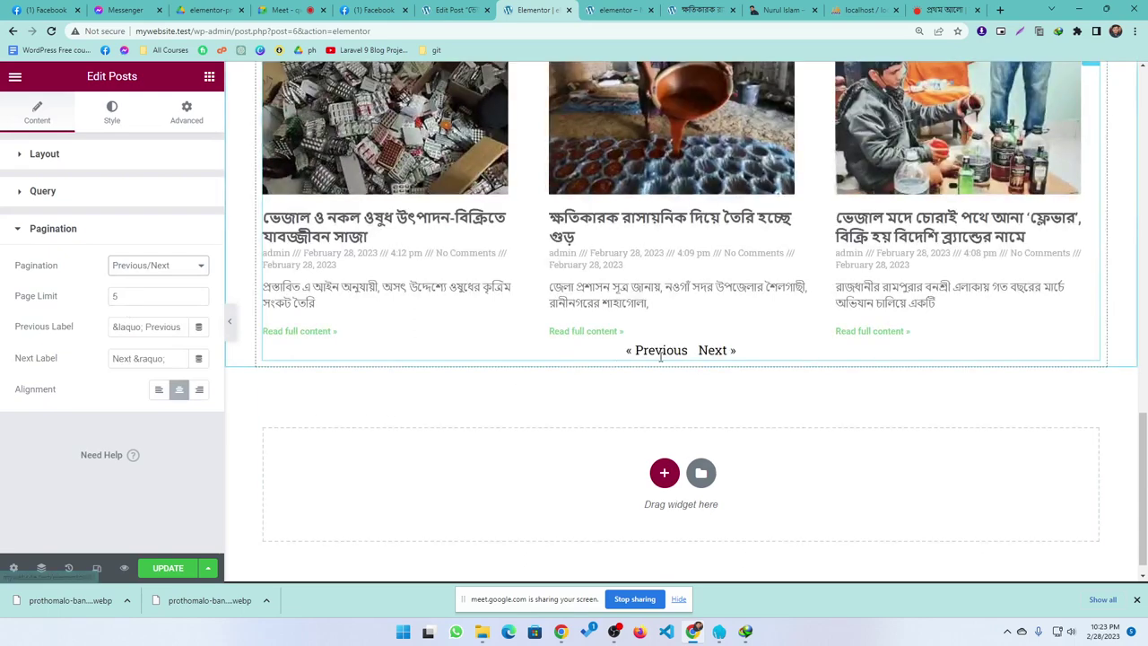
# - Try the Numbers + Previous/Next and Load on Click pagination types on the Posts widget
pyautogui.click(125, 269)
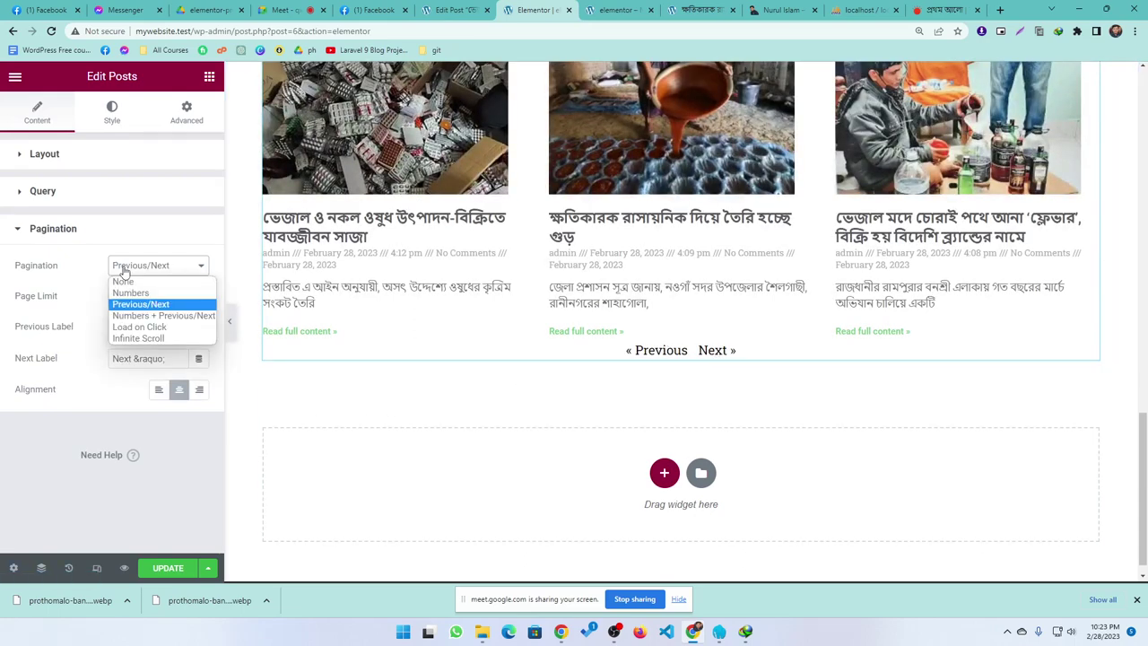
pyautogui.click(118, 318)
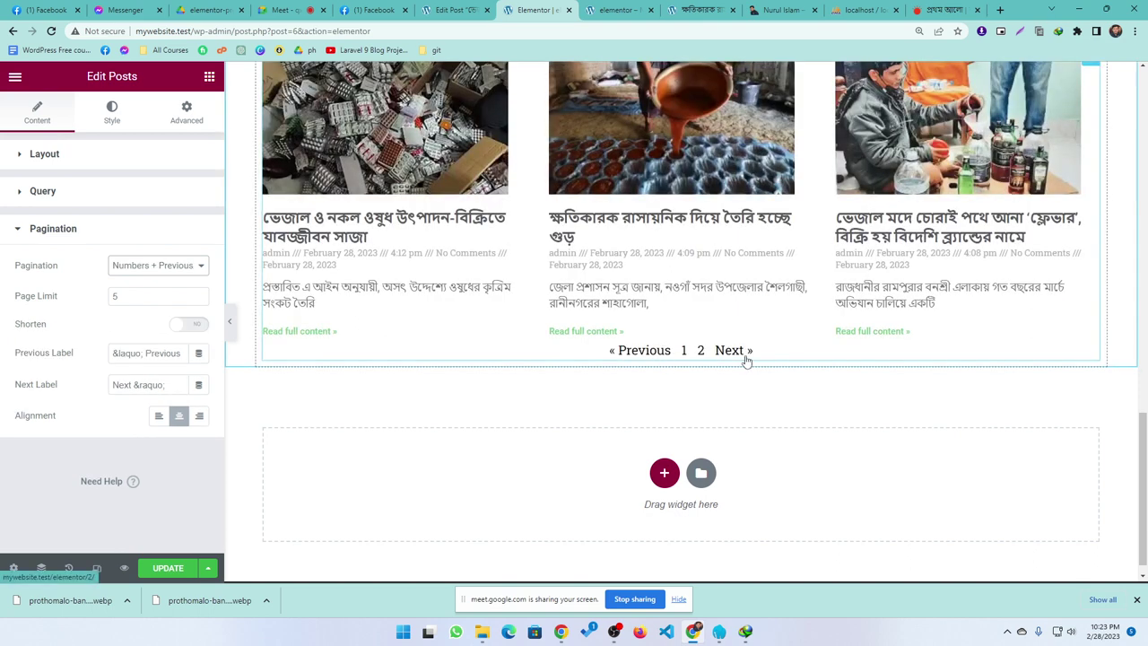
pyautogui.click(158, 268)
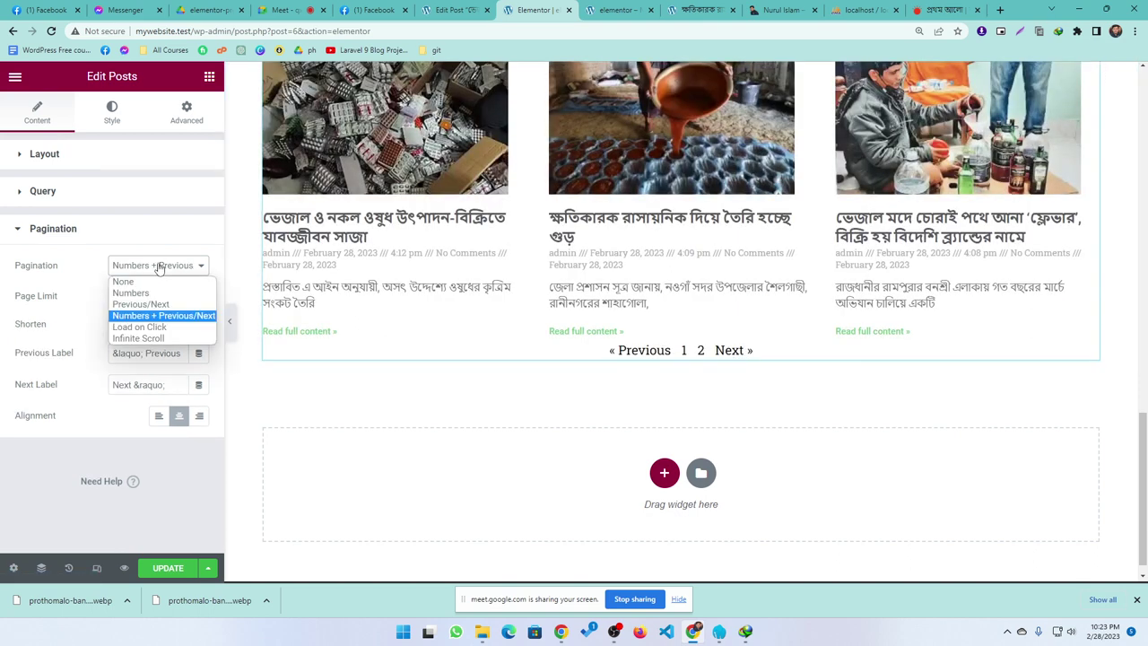
pyautogui.click(123, 330)
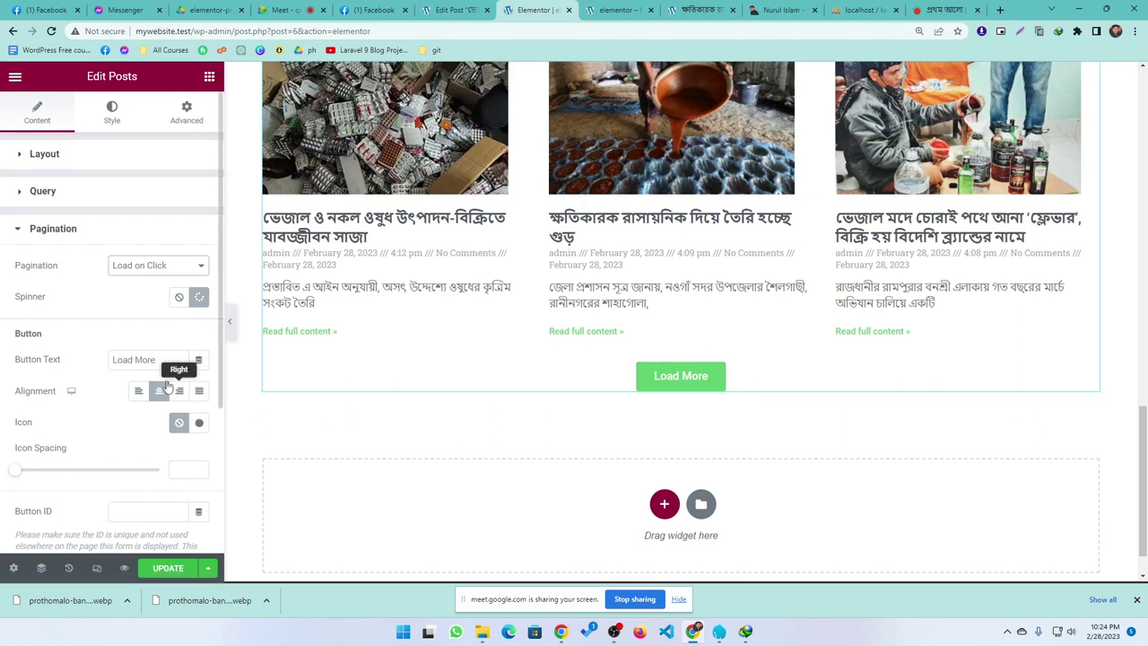
# - Set the Posts widget's pagination to Infinite Scroll and check the area below the posts
pyautogui.click(165, 268)
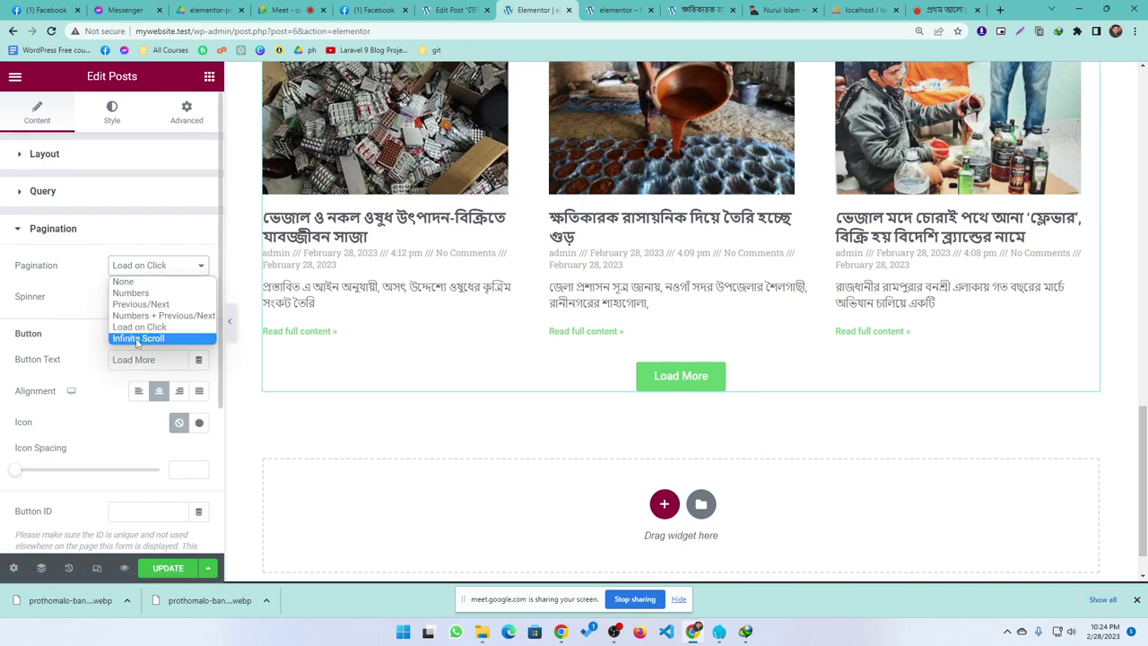
pyautogui.click(138, 339)
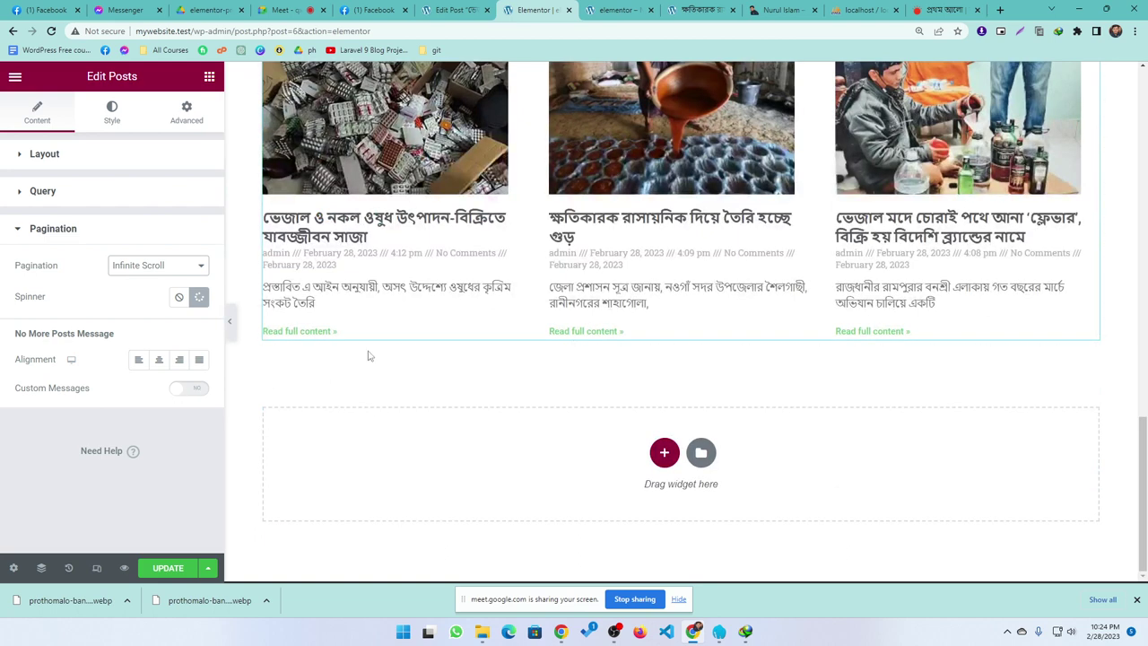
pyautogui.scroll(-2, 465, 383)
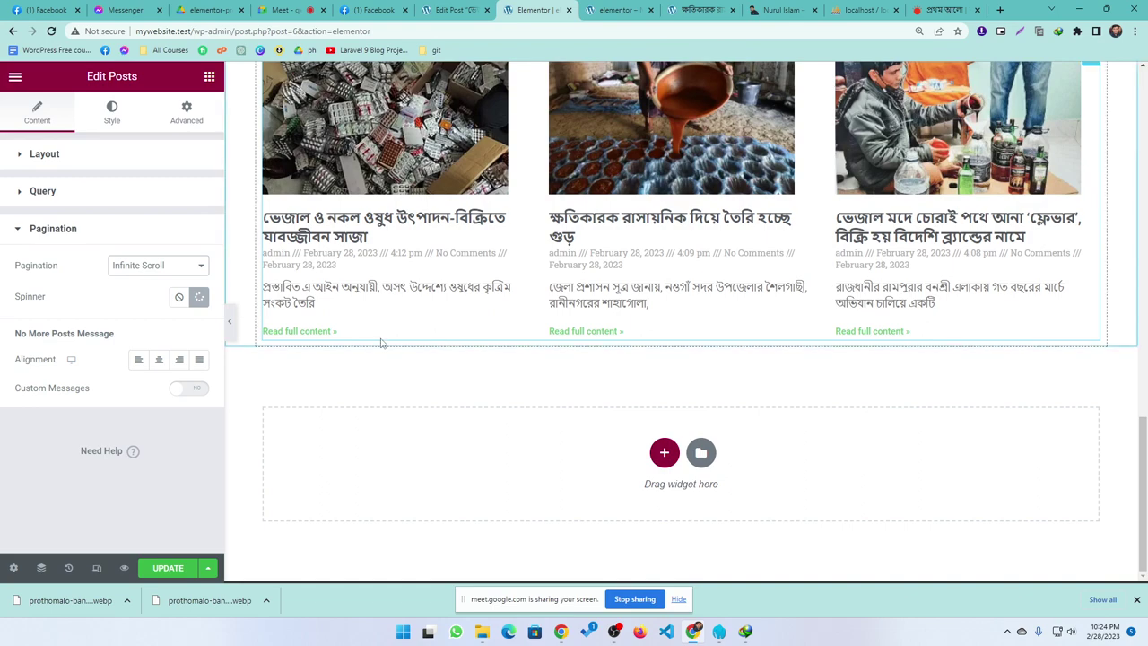
# - Switch to Facebook and browse far down the home feed as an example of infinite scrolling
pyautogui.click(375, 10)
pyautogui.scroll(-5, 493, 319)
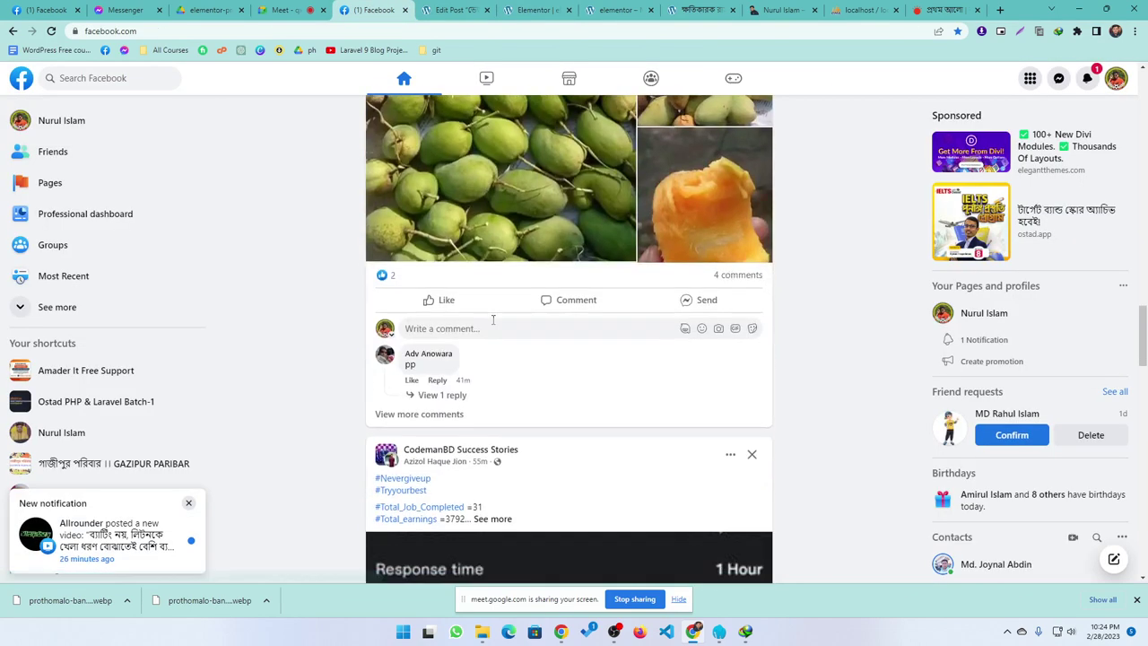
pyautogui.scroll(-15, 492, 319)
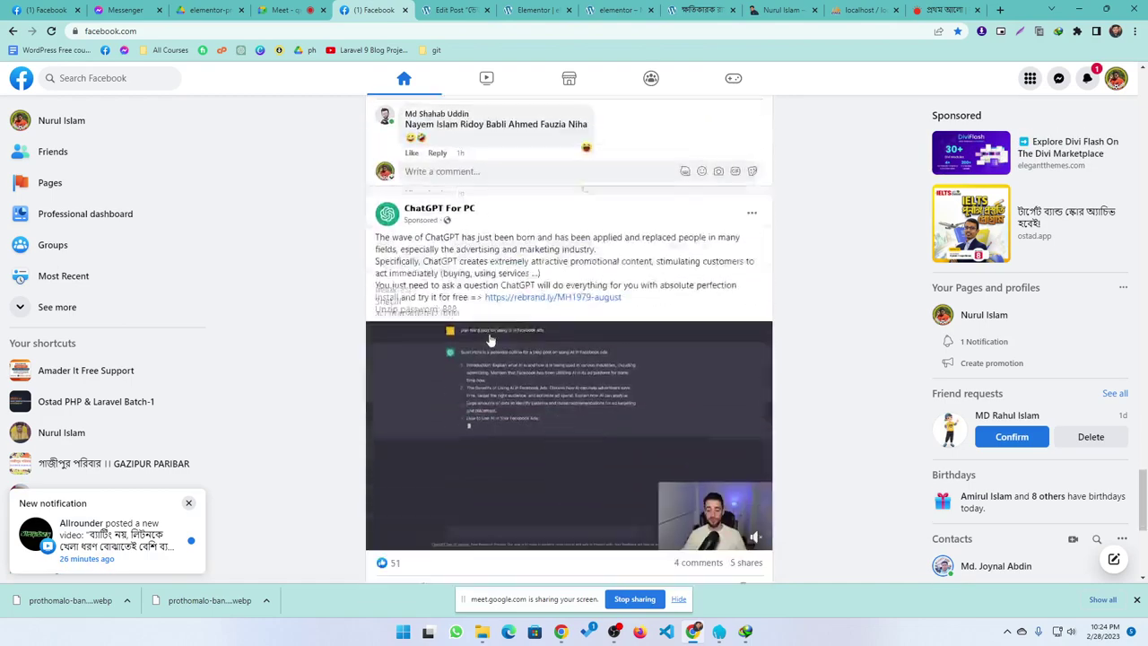
pyautogui.scroll(-5, 491, 341)
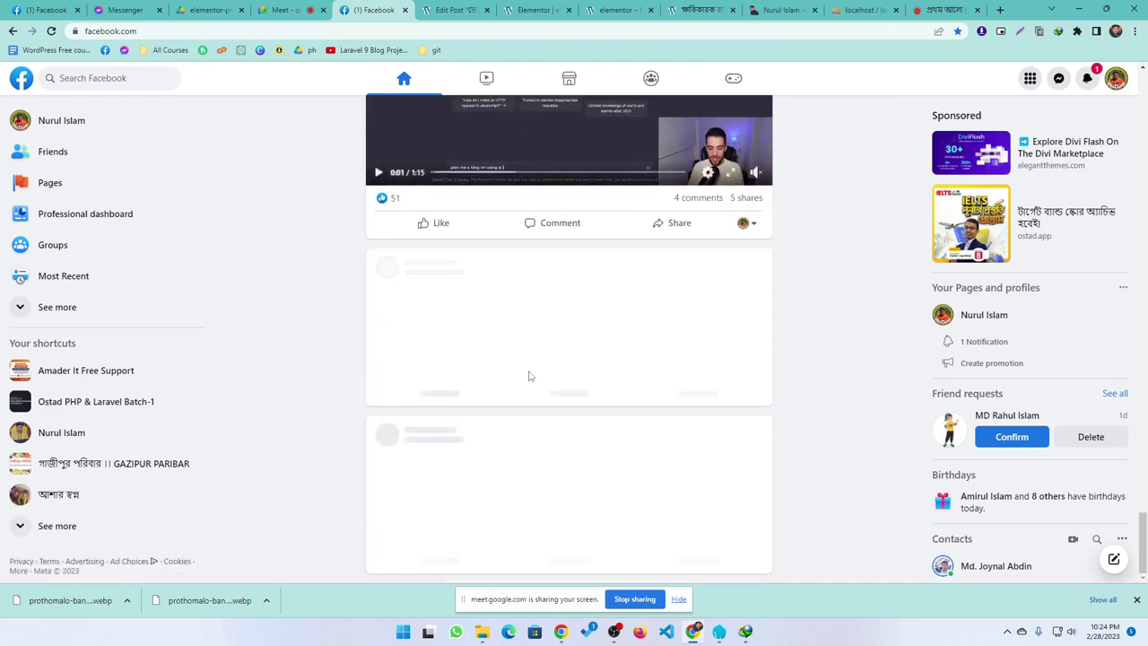
pyautogui.scroll(-15, 502, 377)
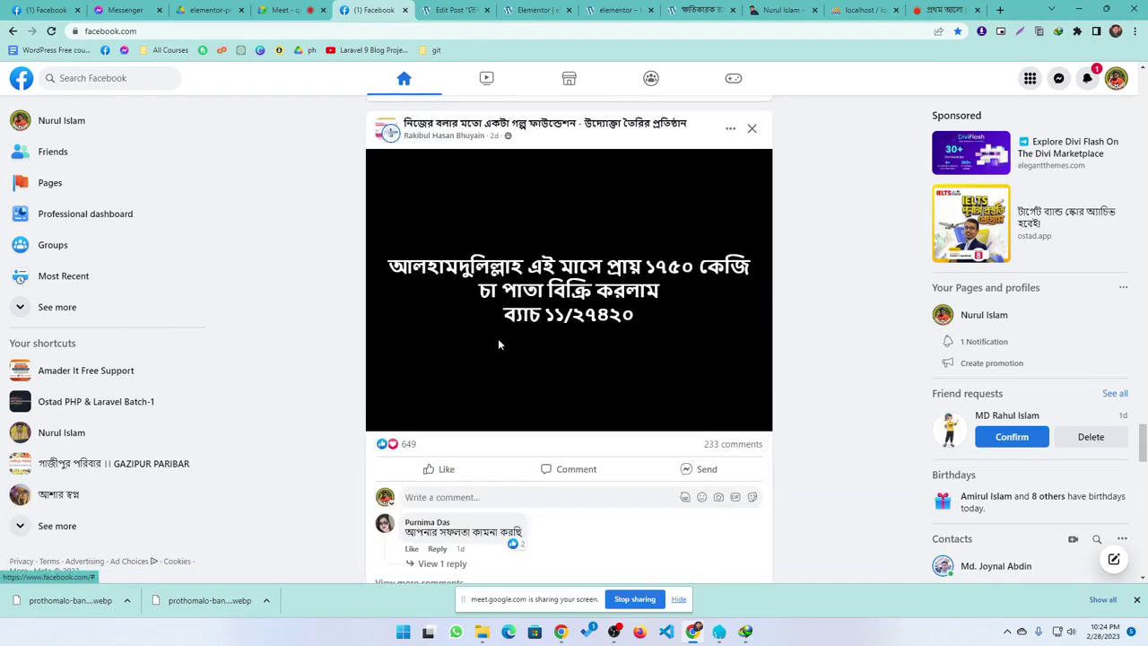
# - Return from Facebook to the Elementor editor and add a single-column section below the posts grid
pyautogui.scroll(-10, 500, 344)
pyautogui.click(455, 10)
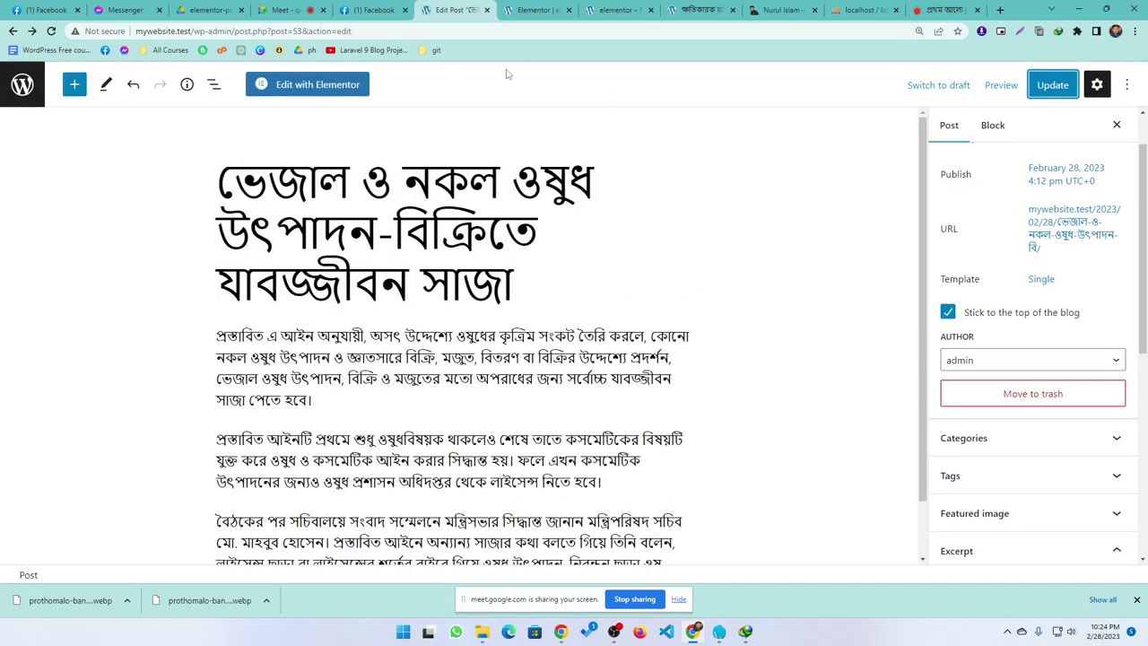
pyautogui.click(531, 11)
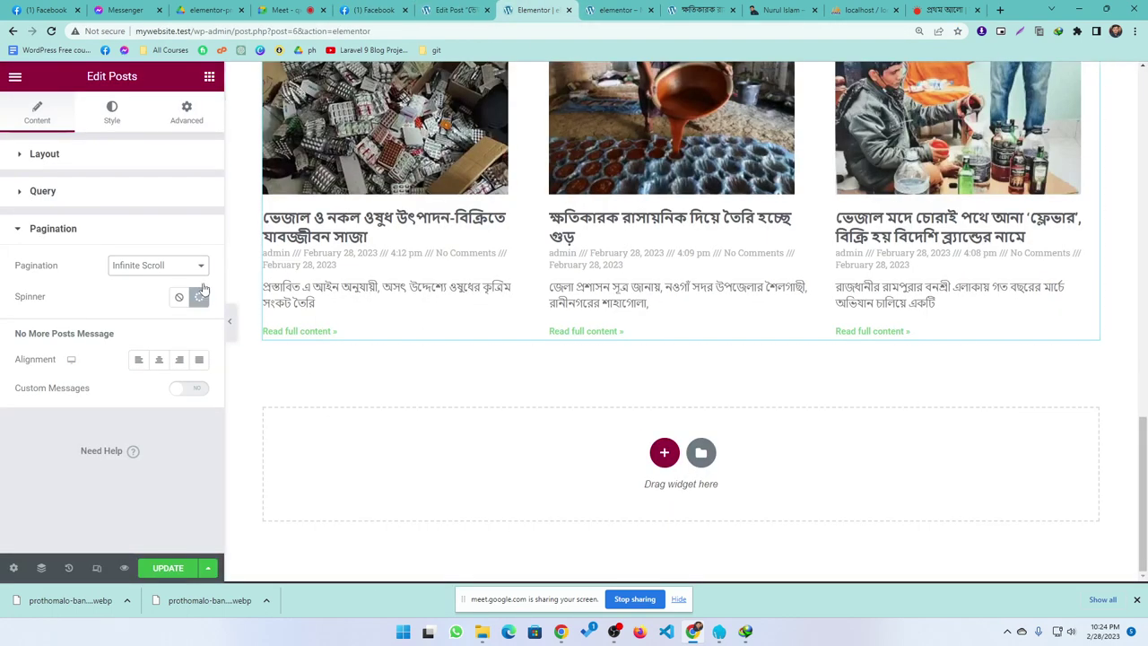
pyautogui.click(209, 78)
pyautogui.scroll(-3, 143, 341)
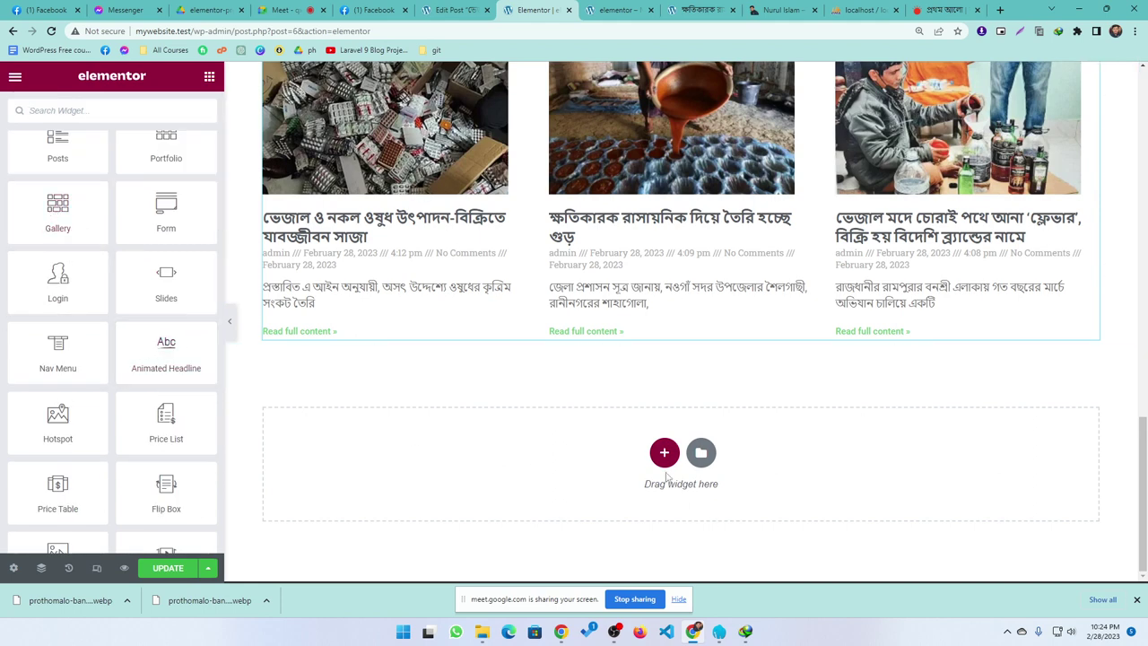
pyautogui.click(664, 453)
pyautogui.click(474, 491)
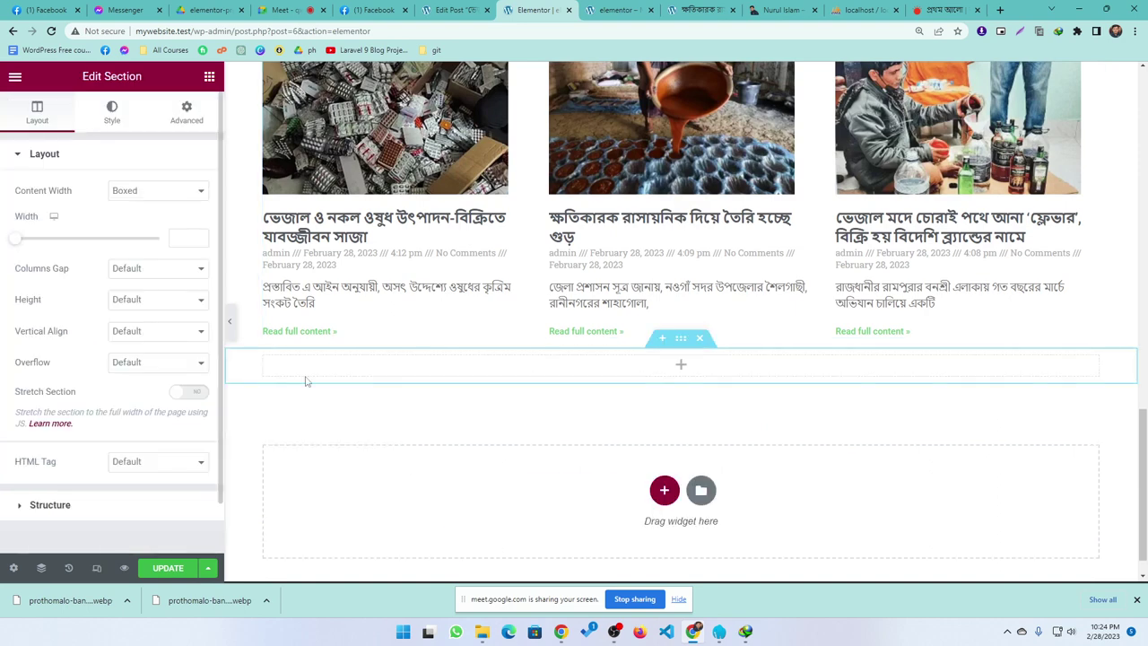
# - Place a Portfolio widget in the new section below the posts and check its grid of post images
pyautogui.click(209, 76)
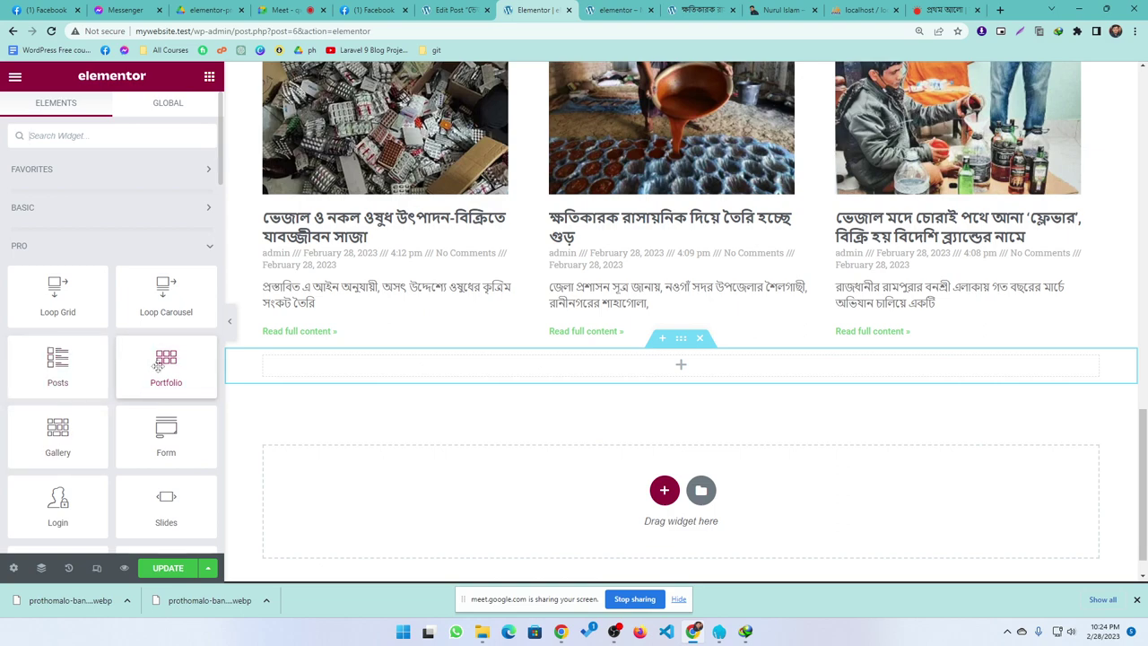
pyautogui.moveTo(166, 367); pyautogui.dragTo(548, 361)
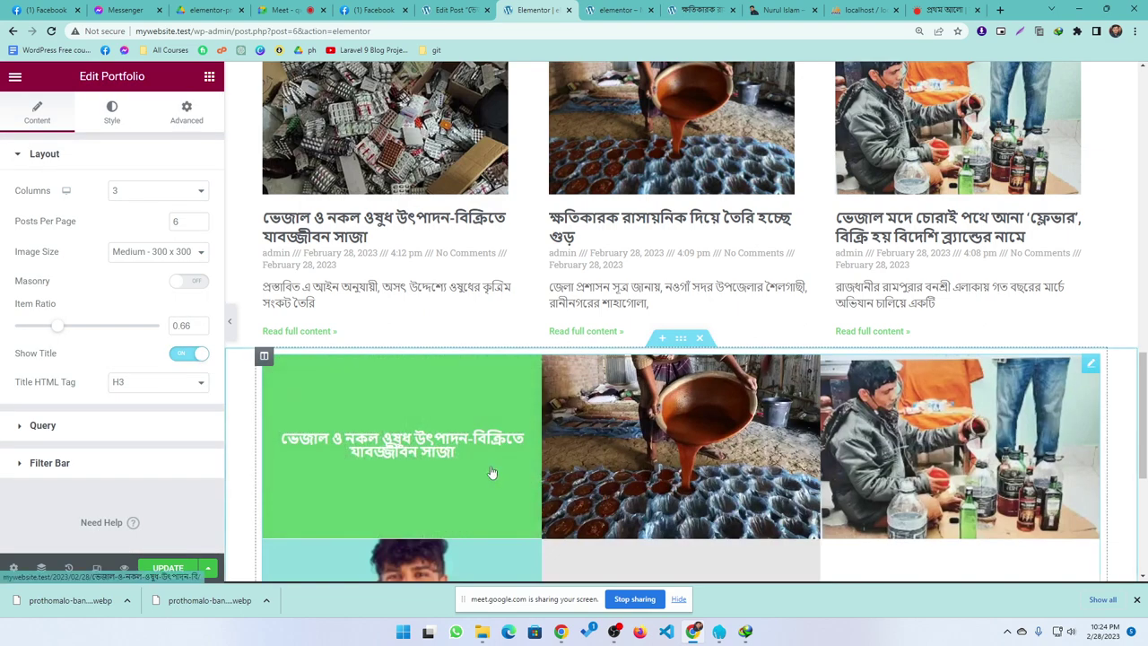
pyautogui.scroll(-2, 897, 455)
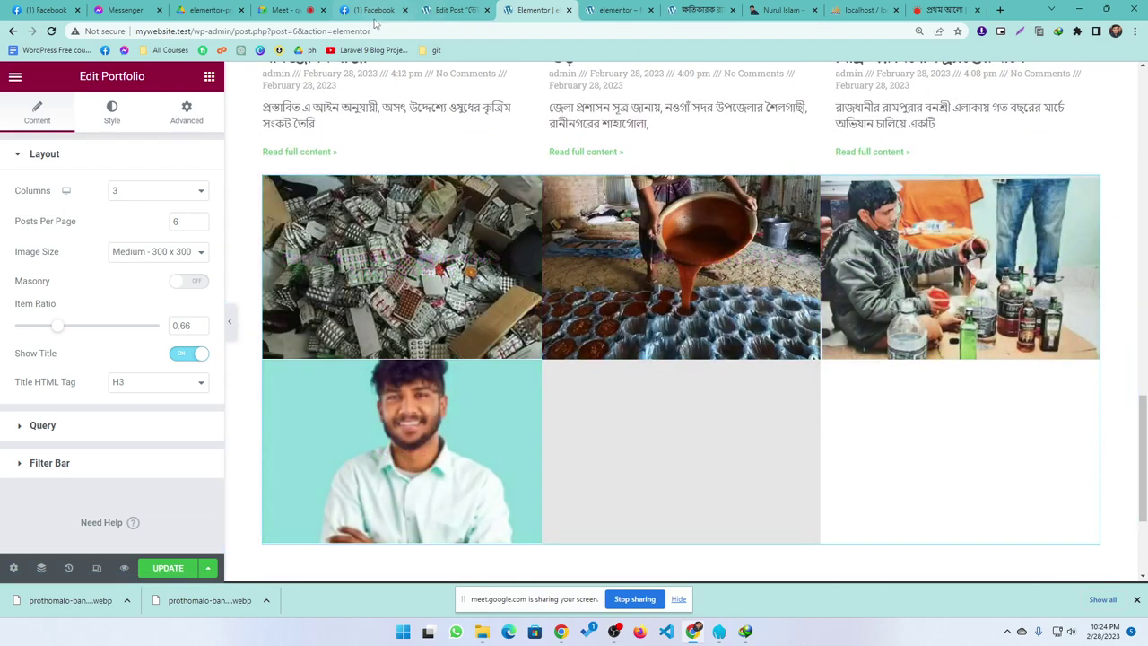
# - Leave the post editor for the WordPress Posts list and look over the dashboard menu entries
pyautogui.click(446, 9)
pyautogui.click(22, 84)
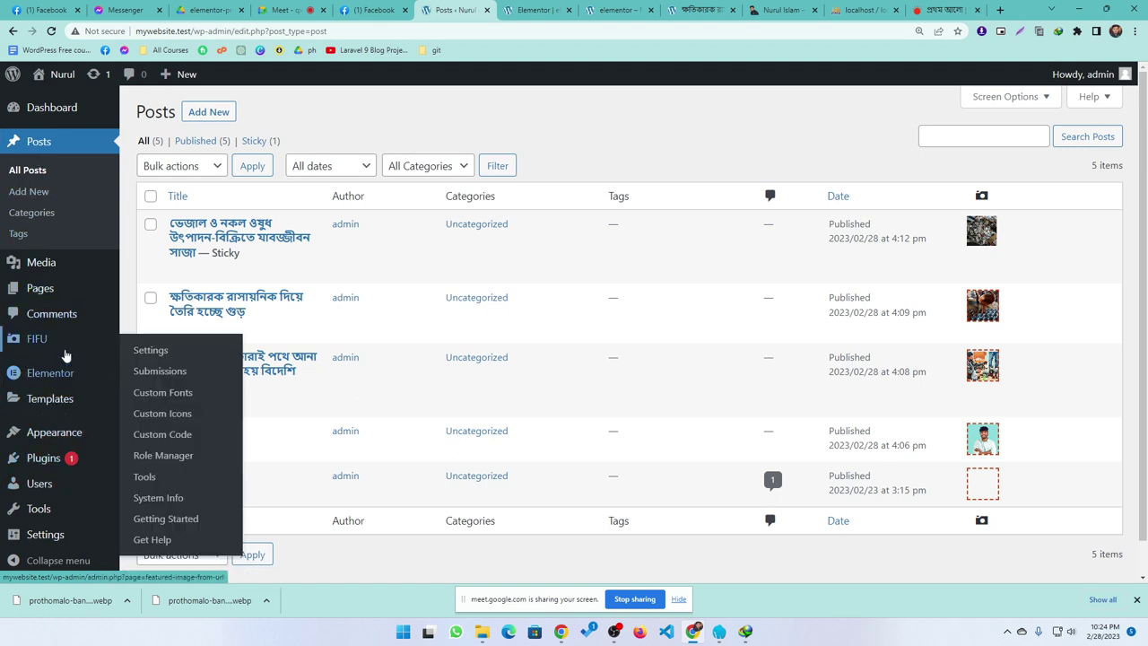
pyautogui.moveTo(66, 356)
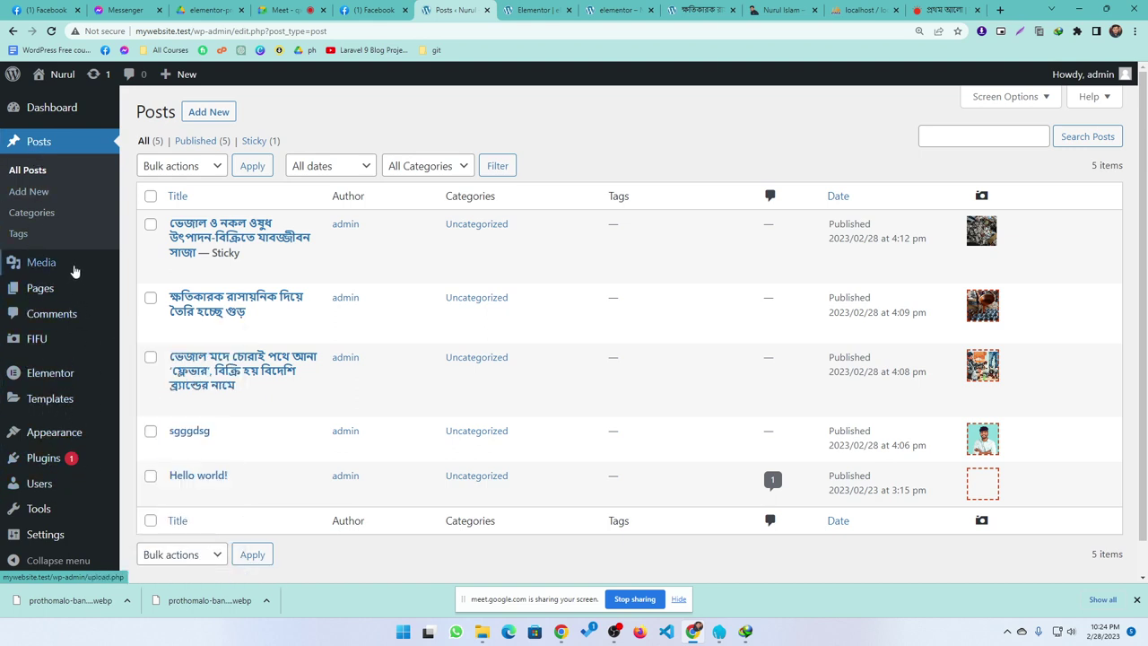
pyautogui.moveTo(39, 487)
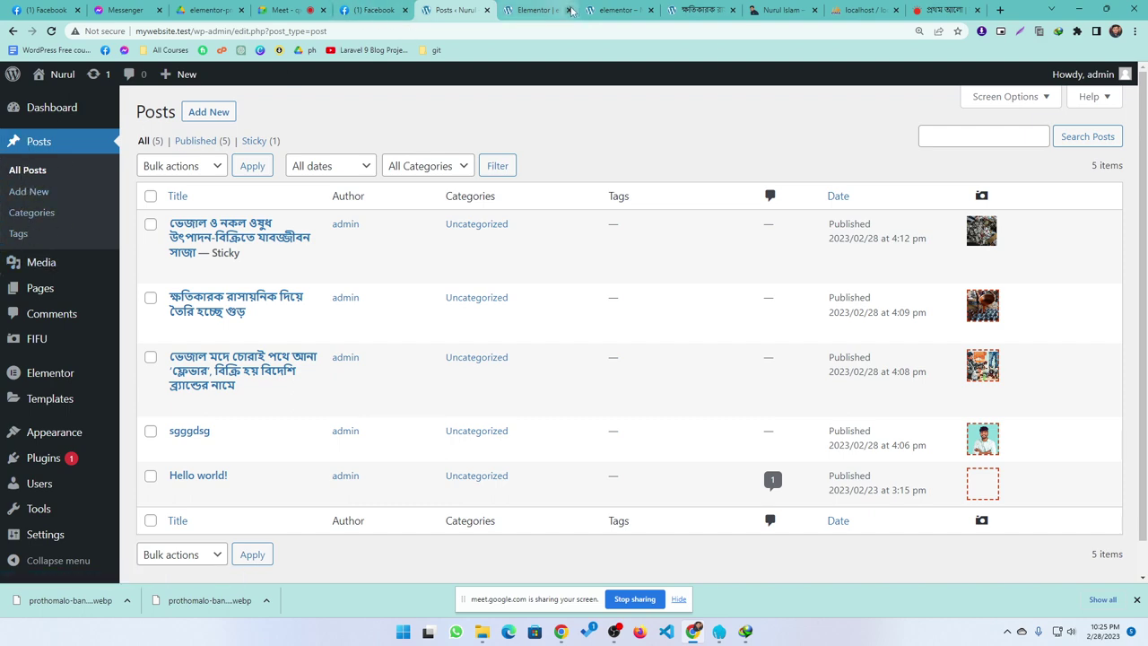
# - Return to the Elementor editor and show the Portfolio widget's filter bar with Categories as its taxonomy
pyautogui.click(538, 10)
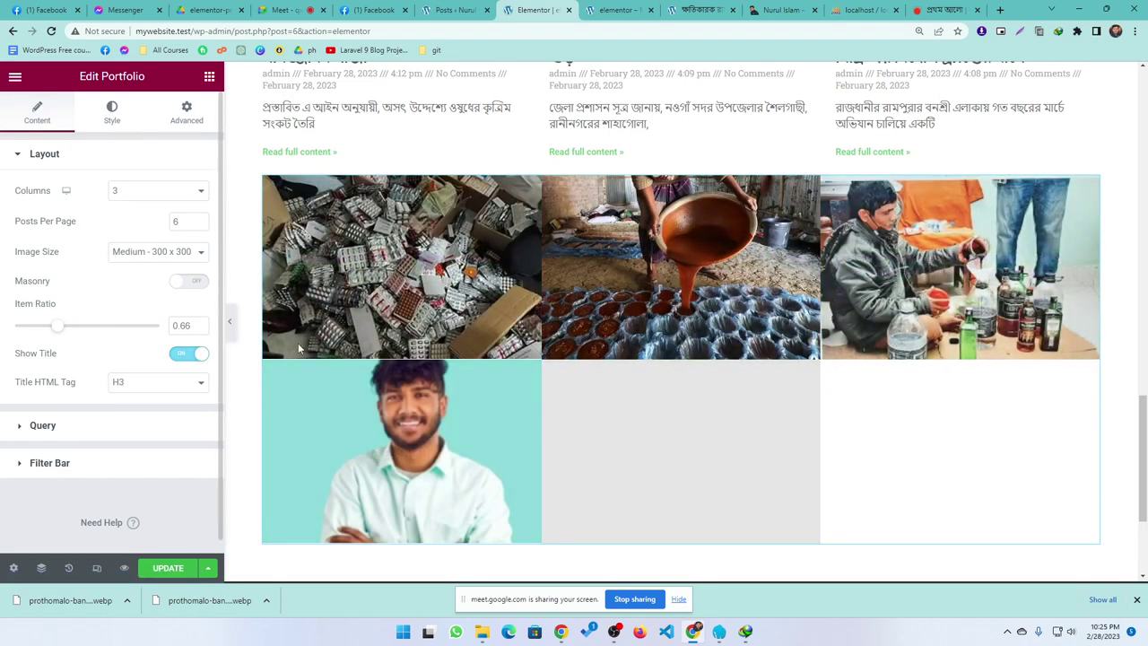
pyautogui.scroll(3, 588, 163)
pyautogui.scroll(-4, 848, 332)
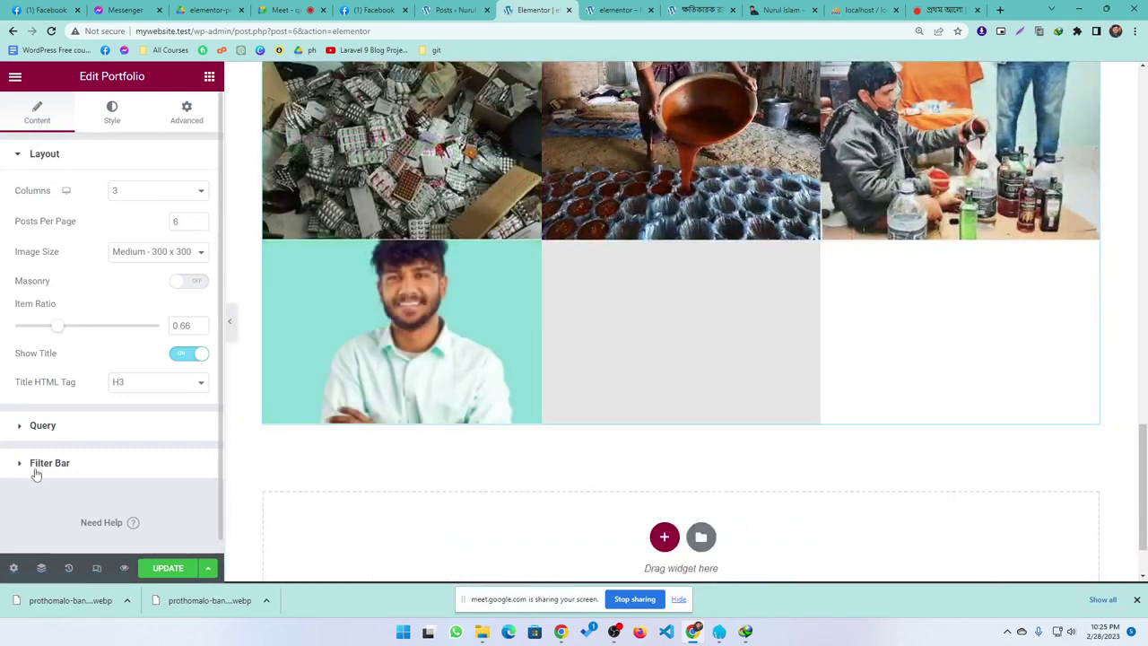
pyautogui.click(33, 467)
pyautogui.click(199, 263)
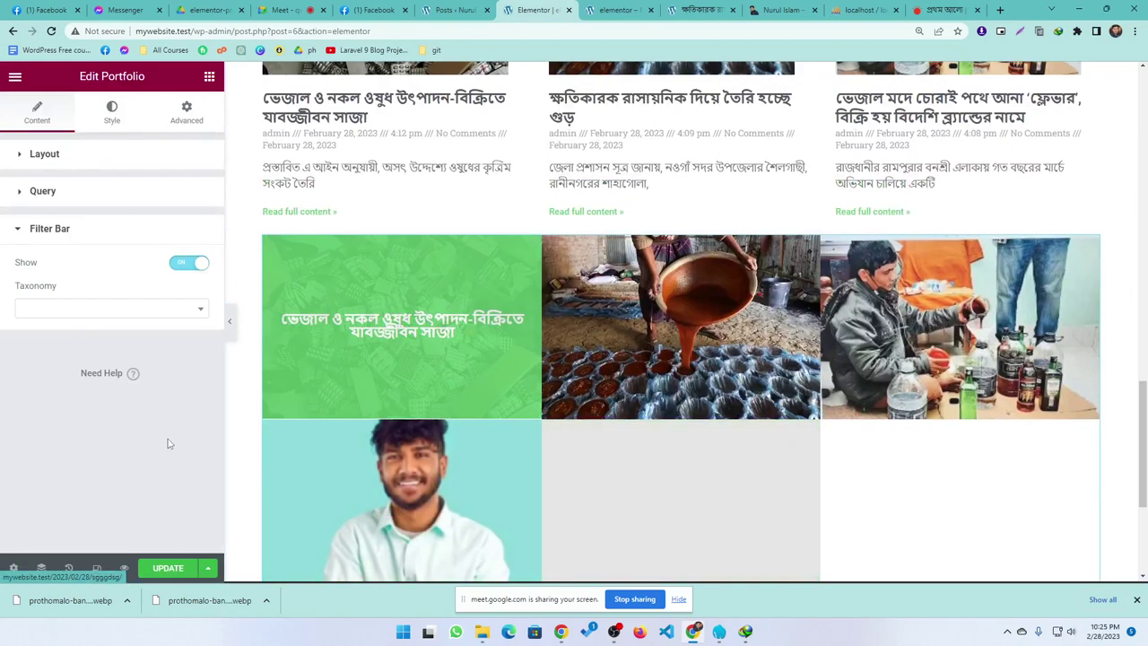
pyautogui.click(94, 309)
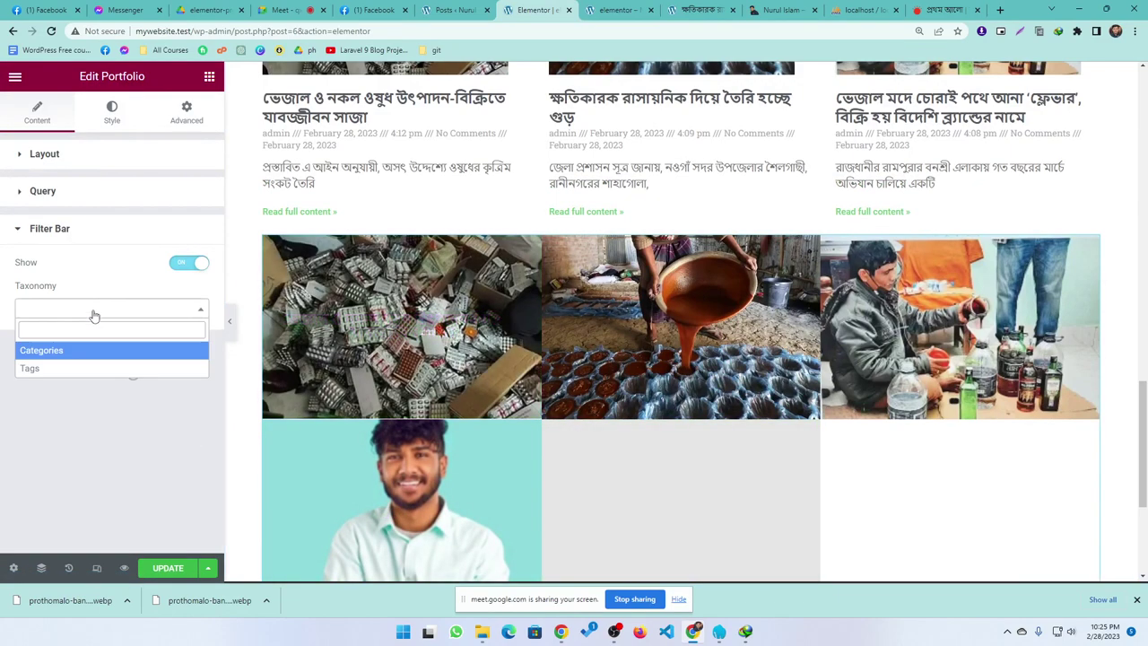
pyautogui.click(41, 350)
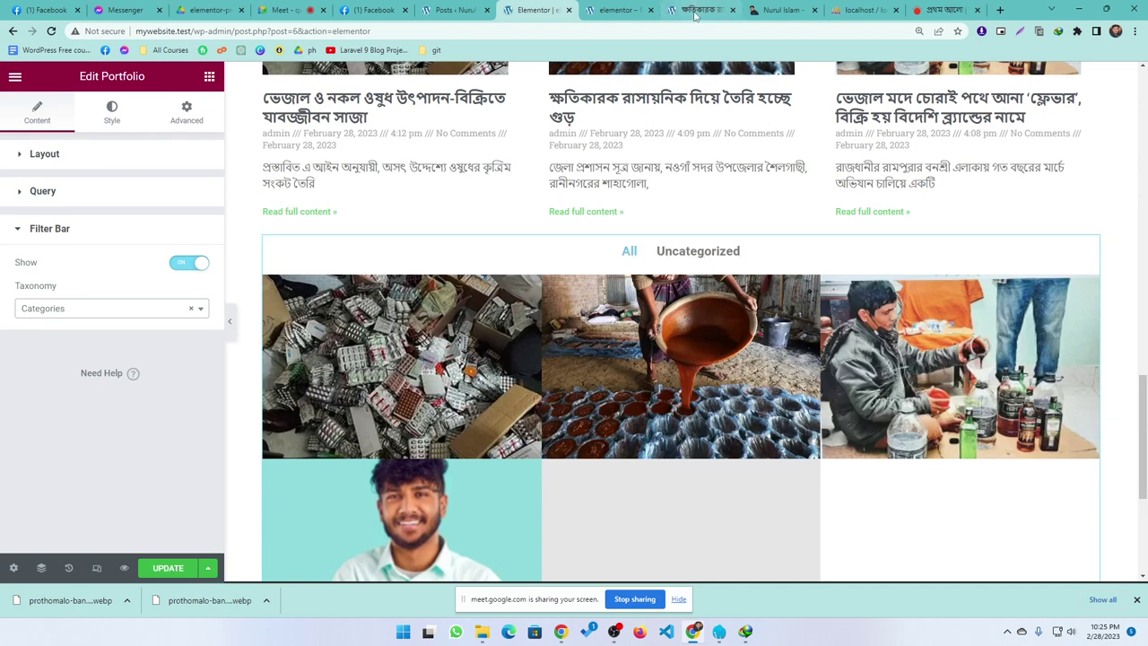
# - Switch to the personal website, examine its Portfolio section and close the advertising page that pops up
pyautogui.click(783, 11)
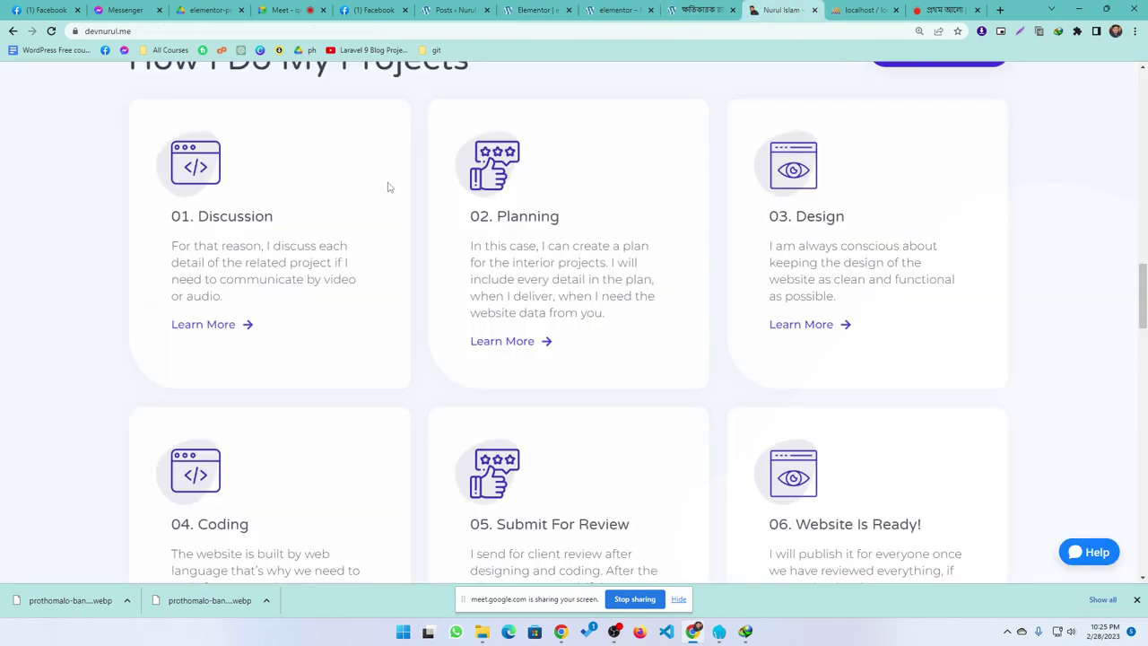
pyautogui.scroll(-7, 395, 193)
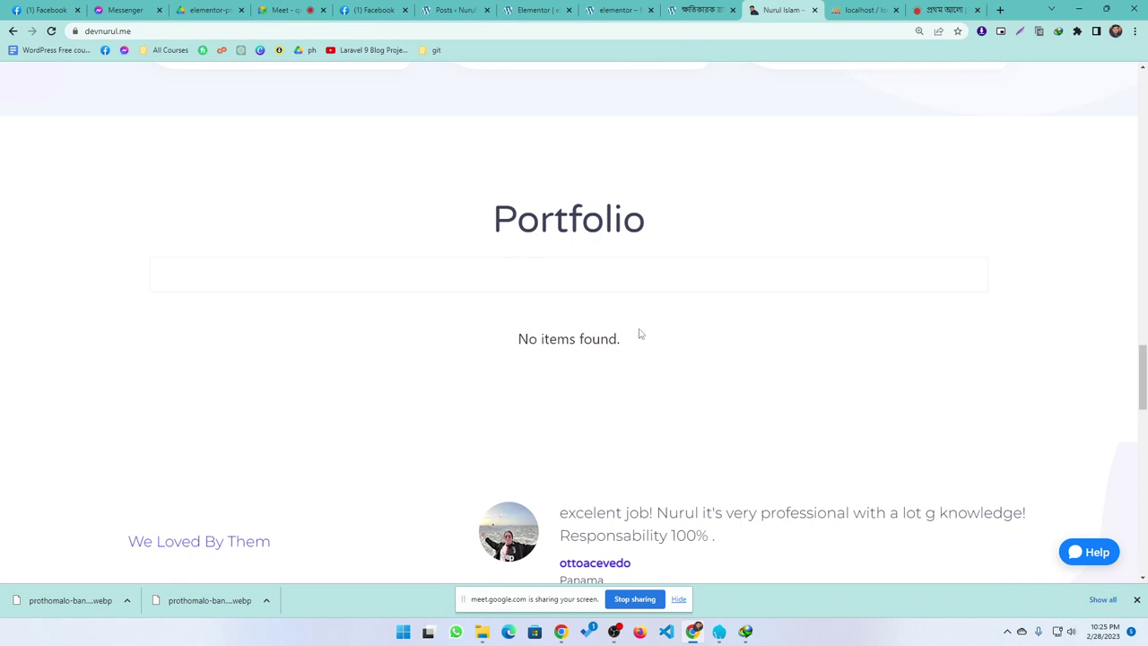
pyautogui.moveTo(668, 340); pyautogui.dragTo(462, 344)
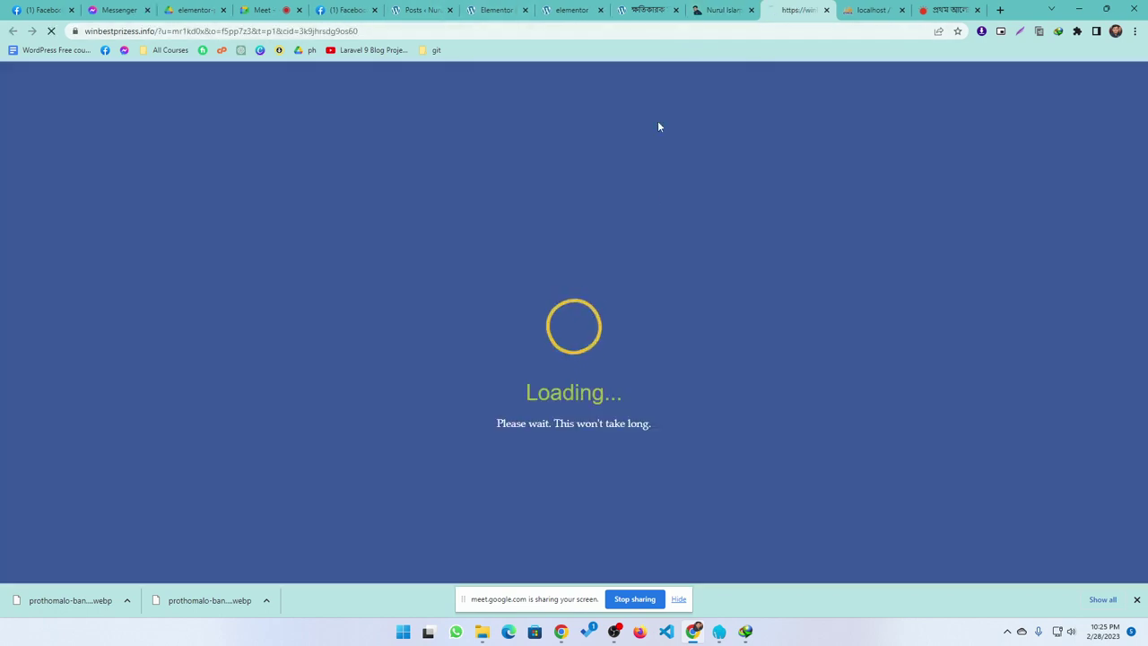
pyautogui.click(826, 9)
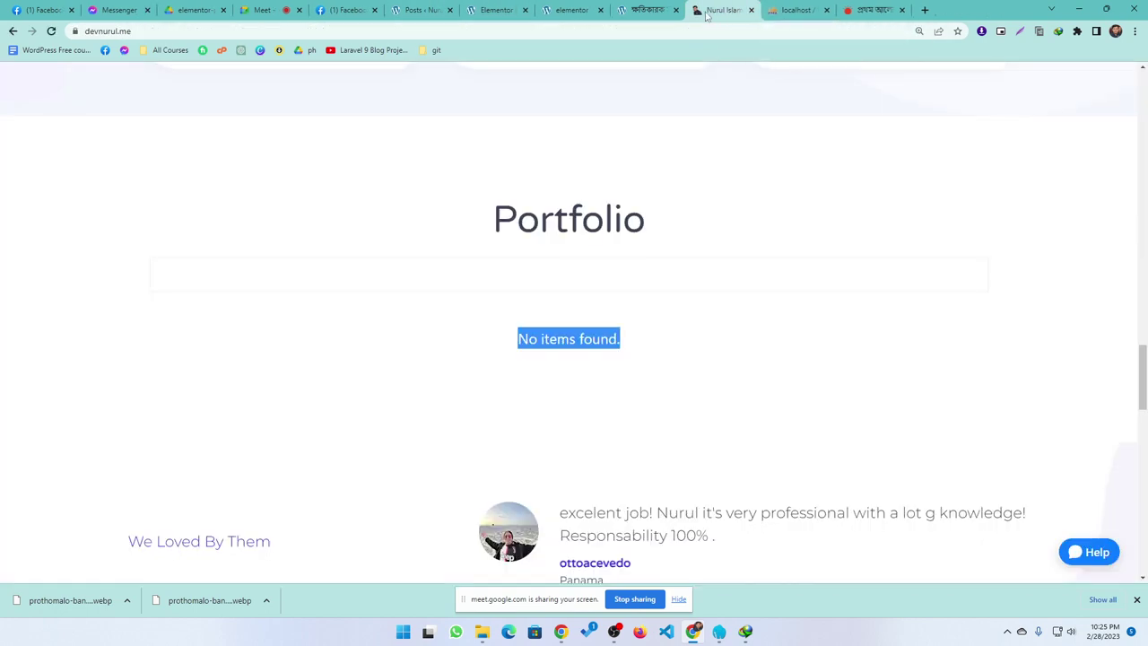
# - Close the personal website, single post, localhost and Prothom Alo pages, and return to the Elementor editor
pyautogui.click(752, 10)
pyautogui.click(633, 14)
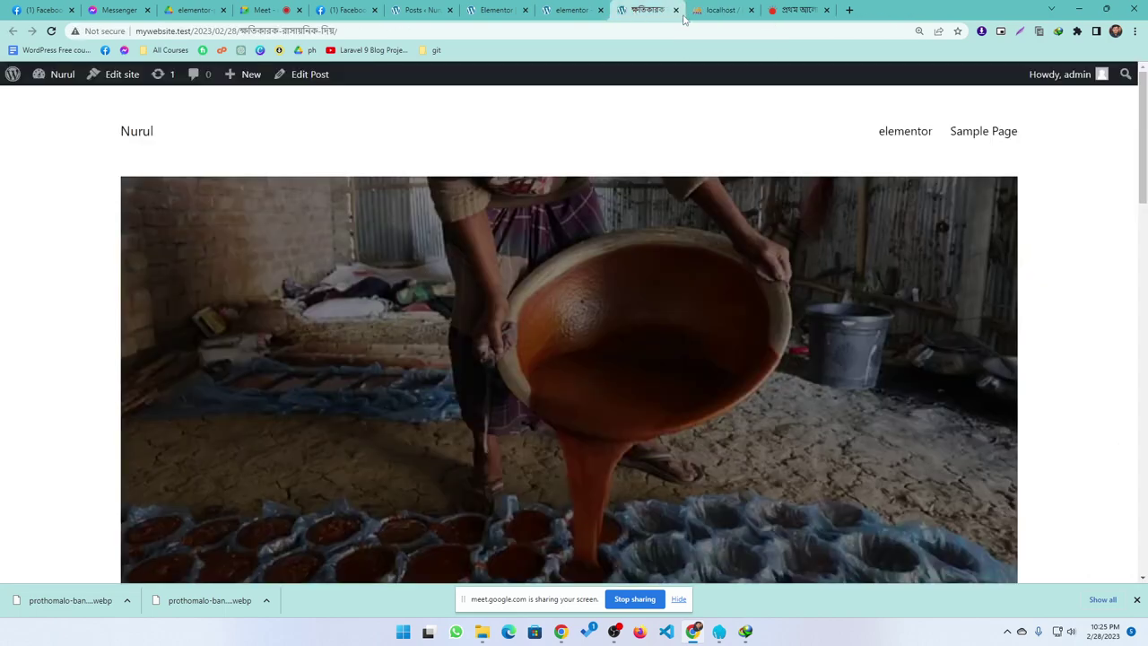
pyautogui.click(676, 10)
pyautogui.click(676, 10)
pyautogui.click(676, 10)
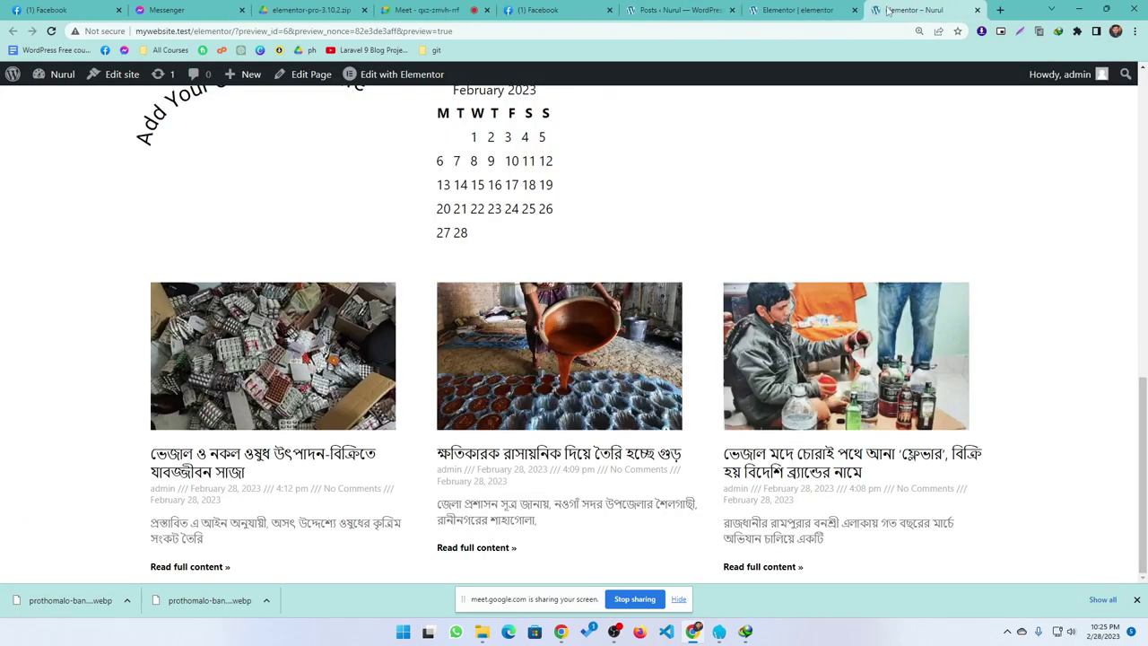
pyautogui.click(789, 11)
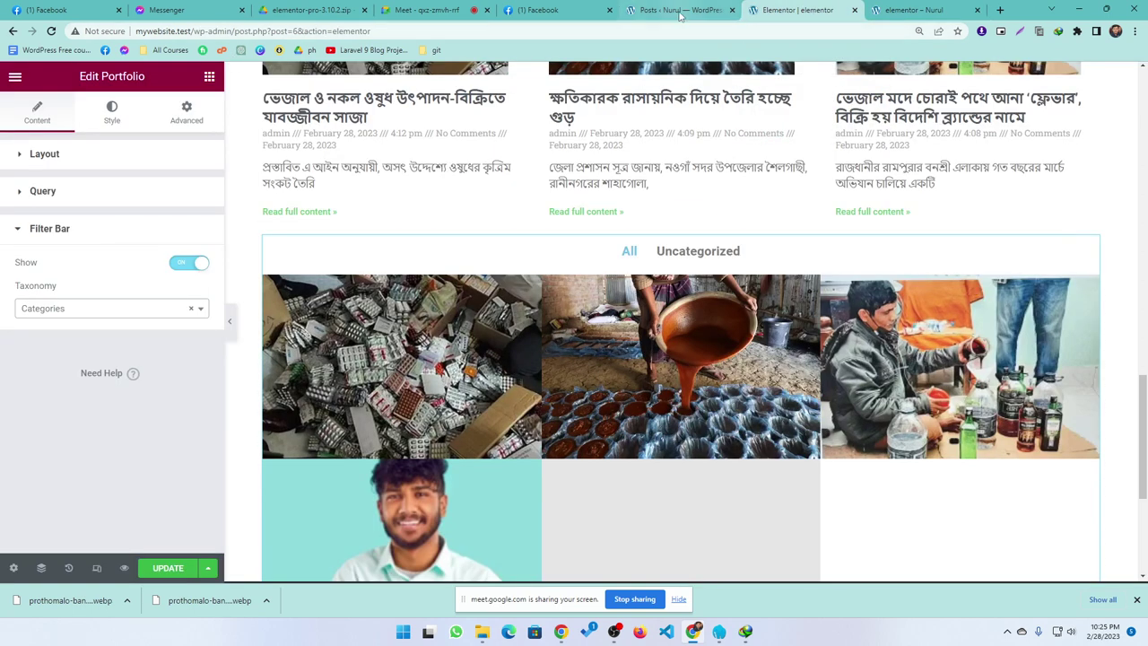
# - Browse the Pro widgets and add another single-column section below the Portfolio widget
pyautogui.click(210, 79)
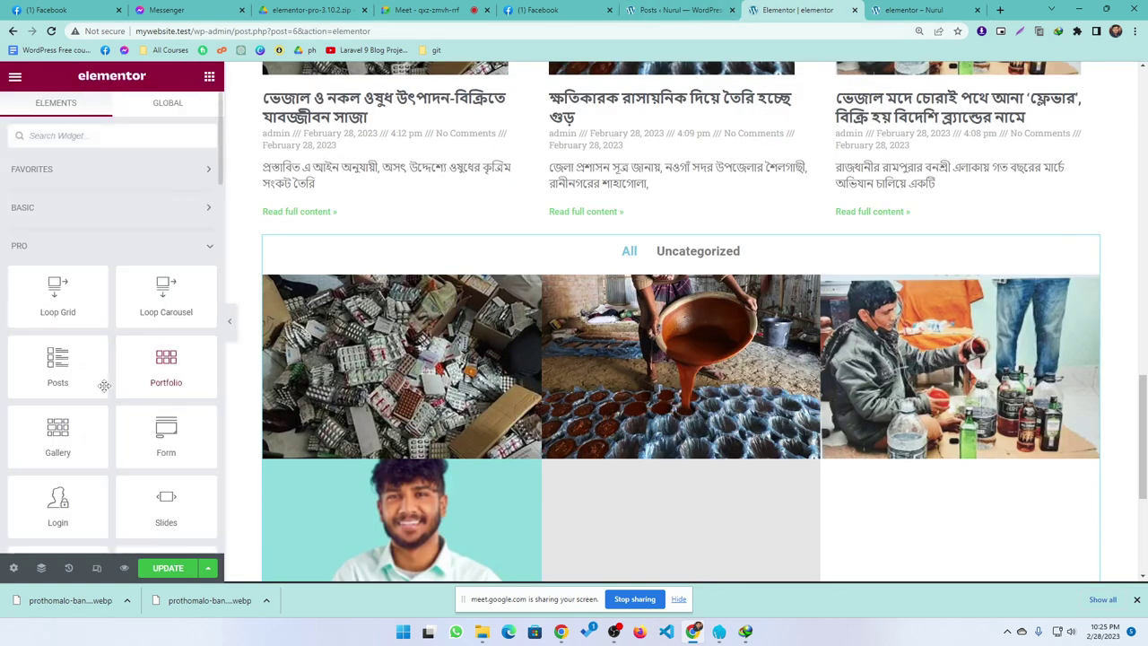
pyautogui.scroll(-2, 111, 383)
pyautogui.scroll(-1, 114, 376)
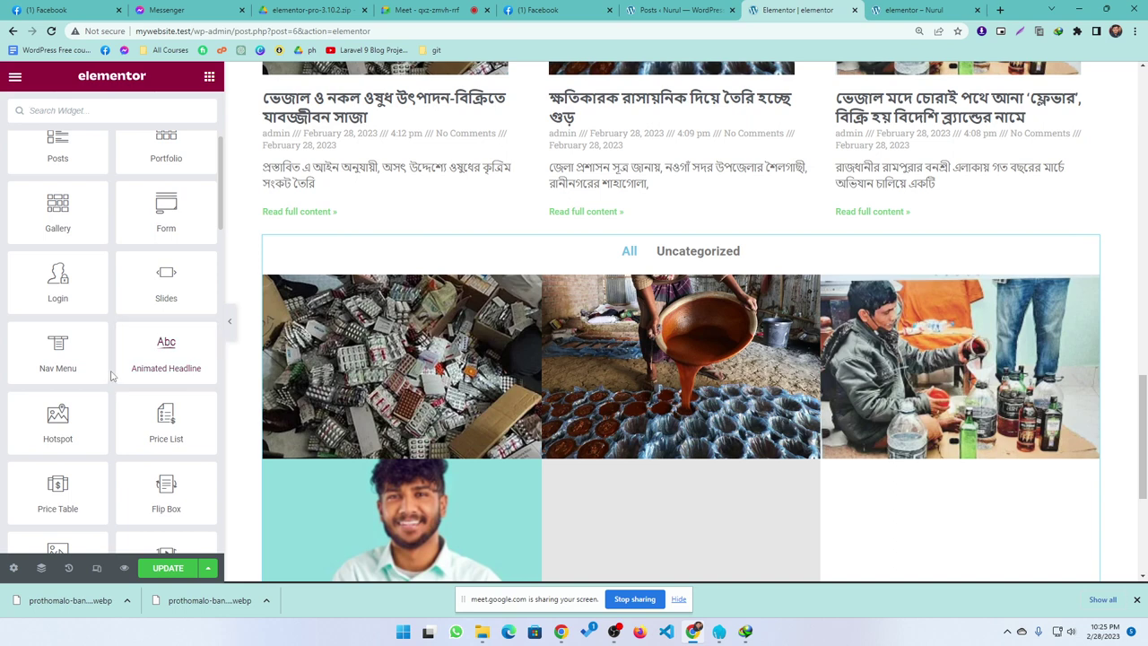
pyautogui.scroll(2, 113, 375)
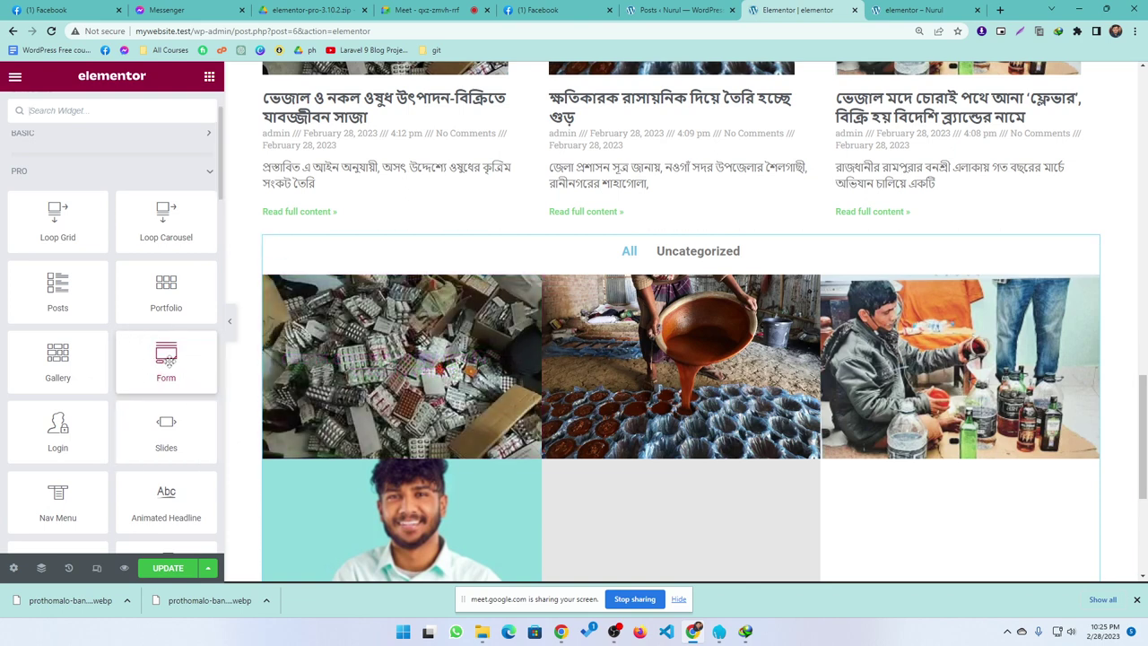
pyautogui.scroll(-3, 469, 438)
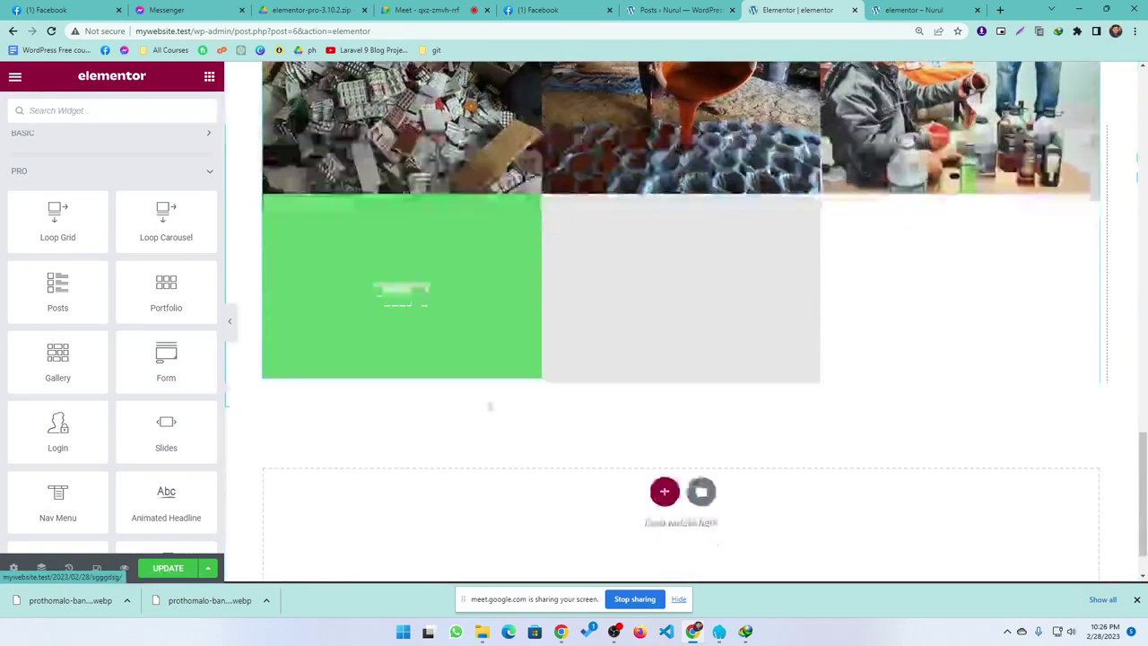
pyautogui.click(665, 454)
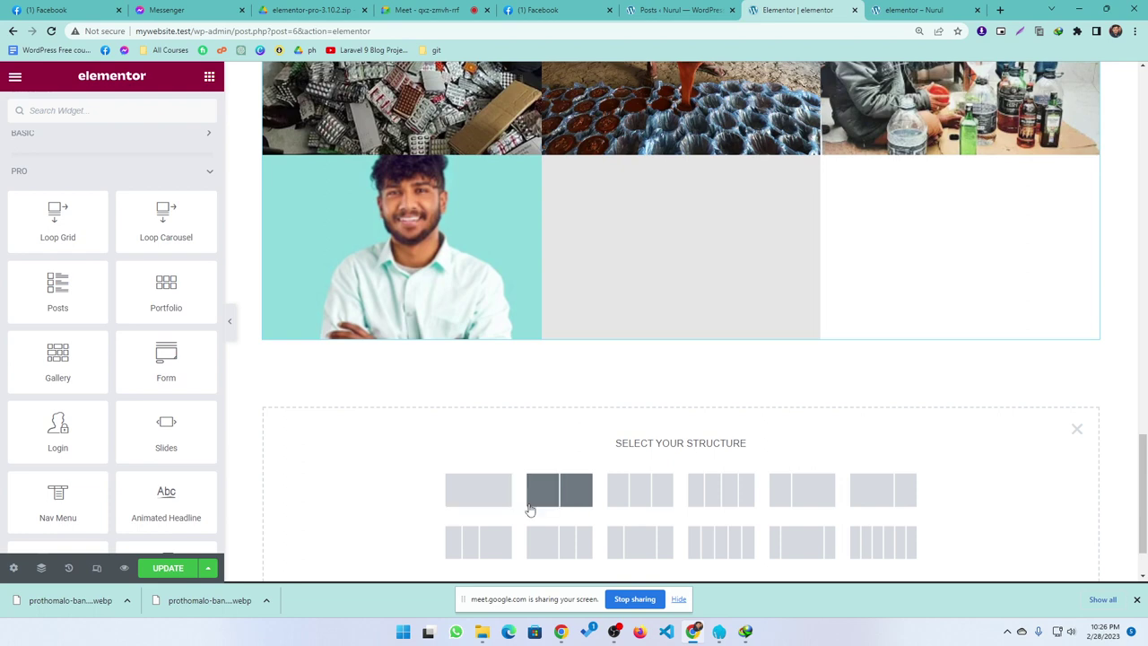
pyautogui.click(478, 500)
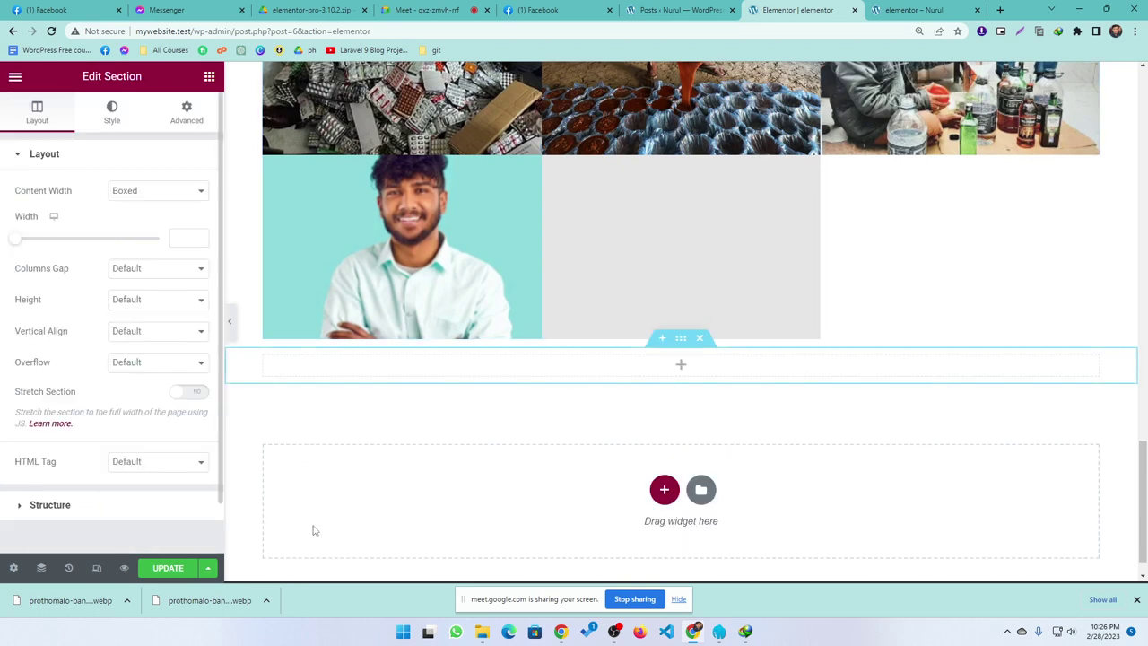
# - Place a Slides widget in the empty section below the portfolio and check the slider
pyautogui.click(209, 76)
pyautogui.scroll(-1, 109, 359)
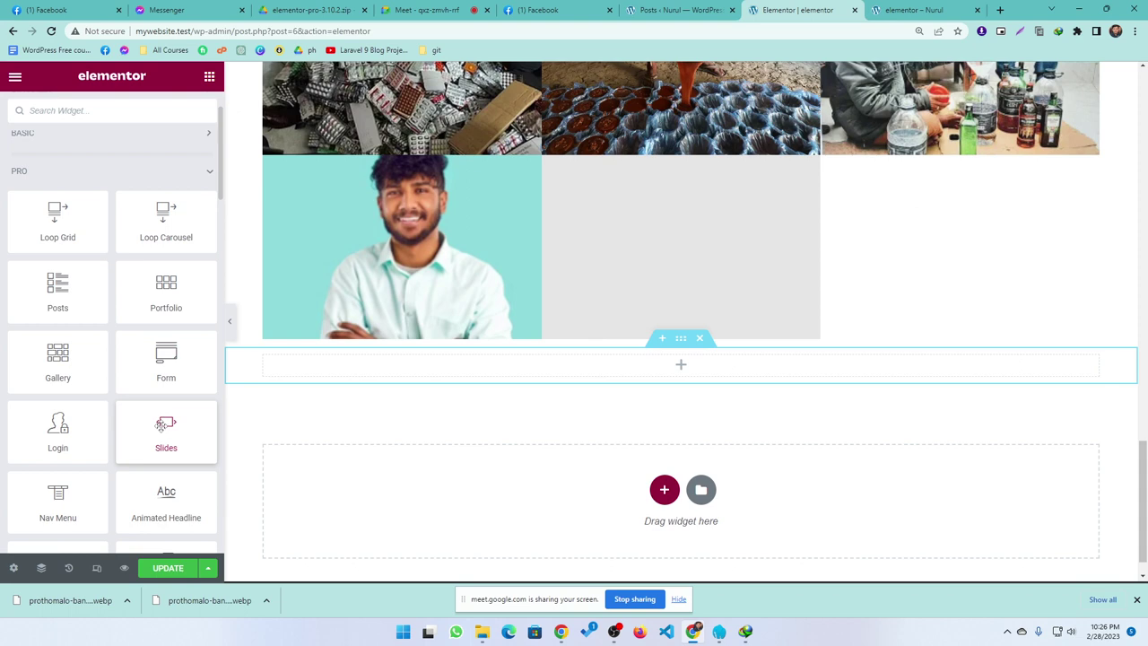
pyautogui.moveTo(161, 425); pyautogui.dragTo(466, 364)
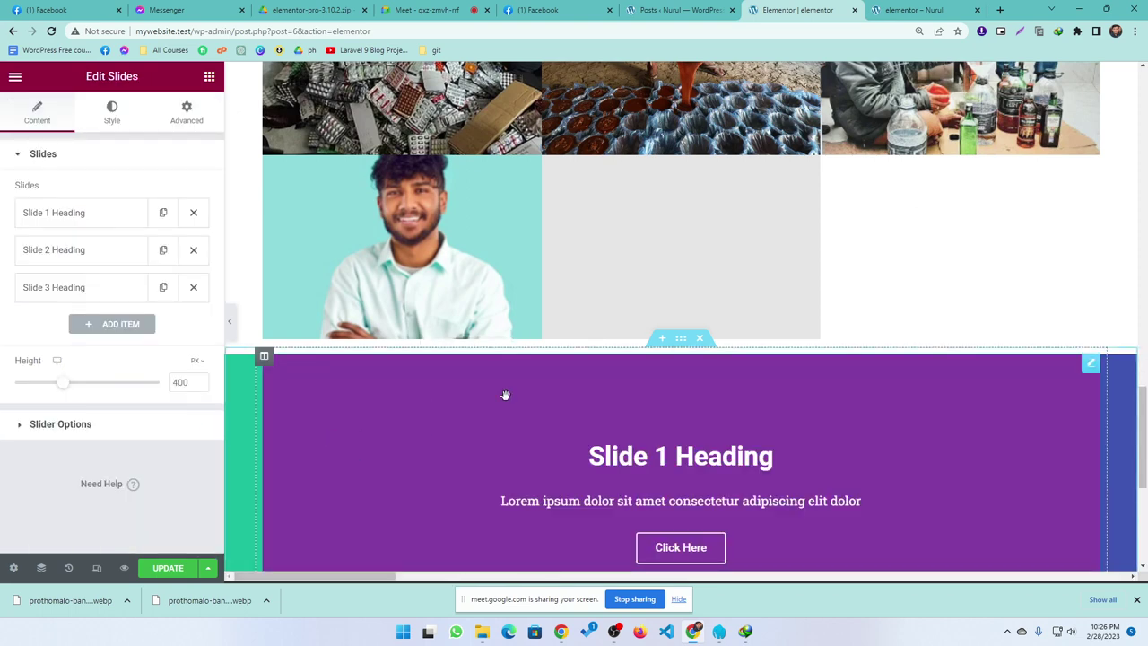
pyautogui.scroll(-2, 516, 386)
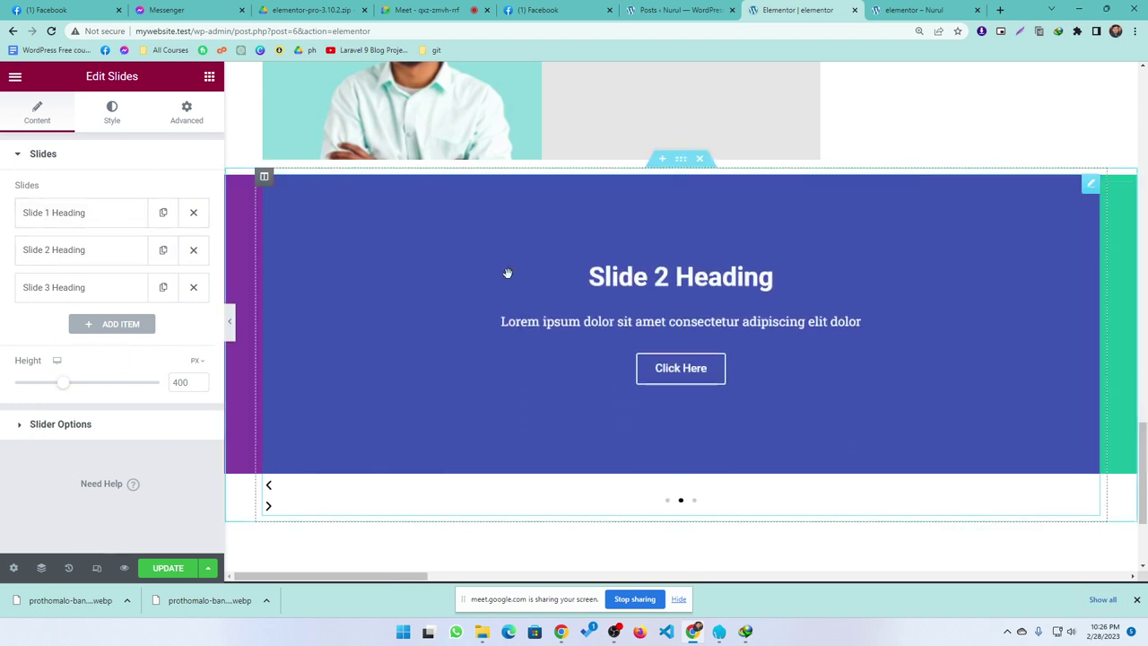
# - Set the content width of the section holding the slider to Full Width
pyautogui.click(680, 159)
pyautogui.click(149, 192)
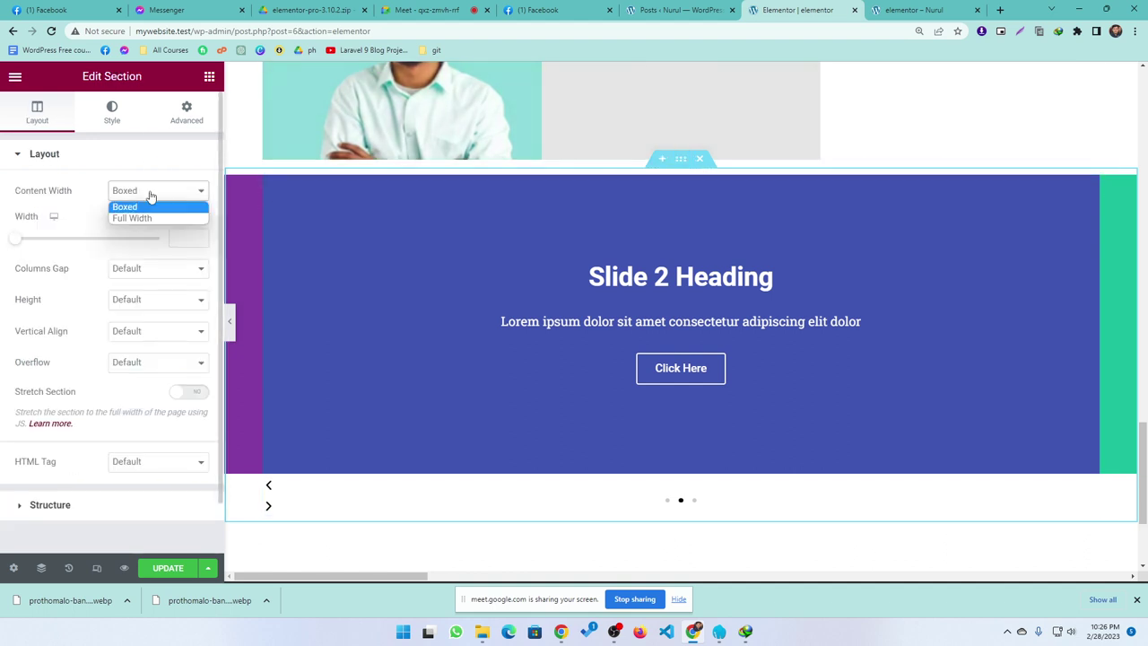
pyautogui.click(134, 218)
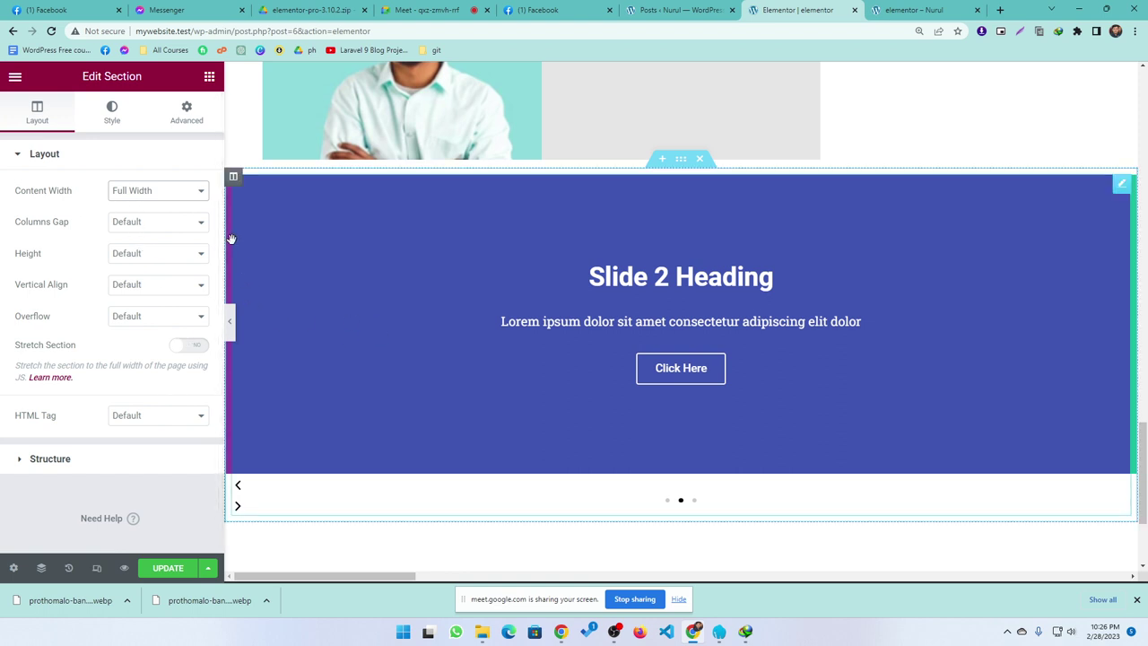
# - Unlink the slider section's margin and padding values, with 0 in the editable margins and all paddings
pyautogui.click(187, 112)
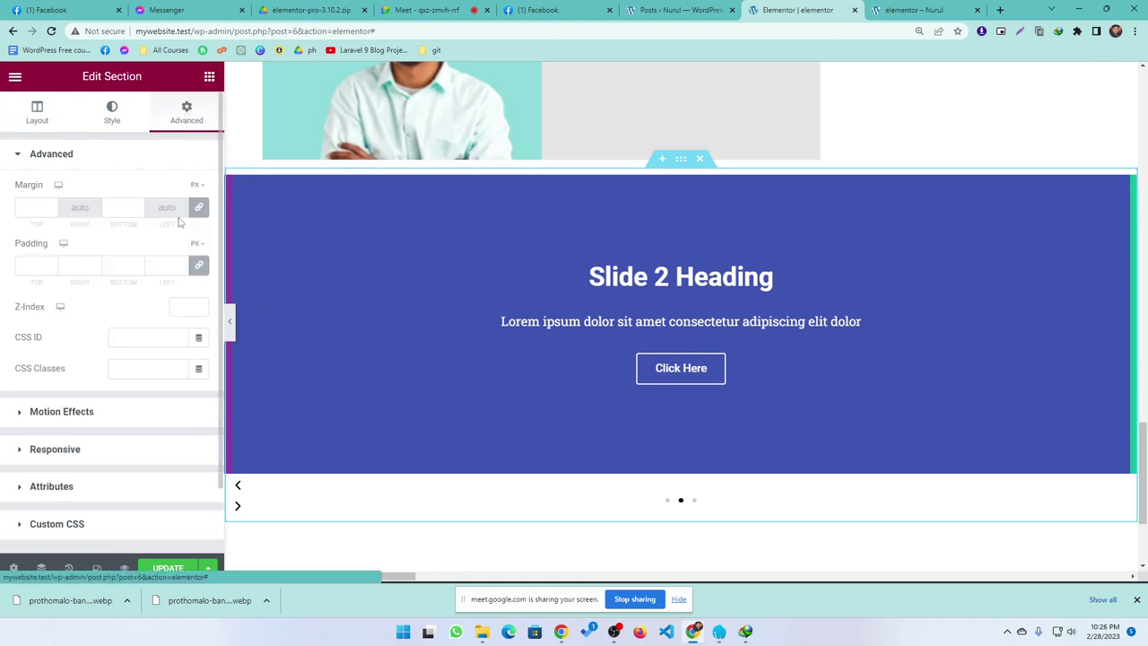
pyautogui.click(198, 207)
pyautogui.click(199, 266)
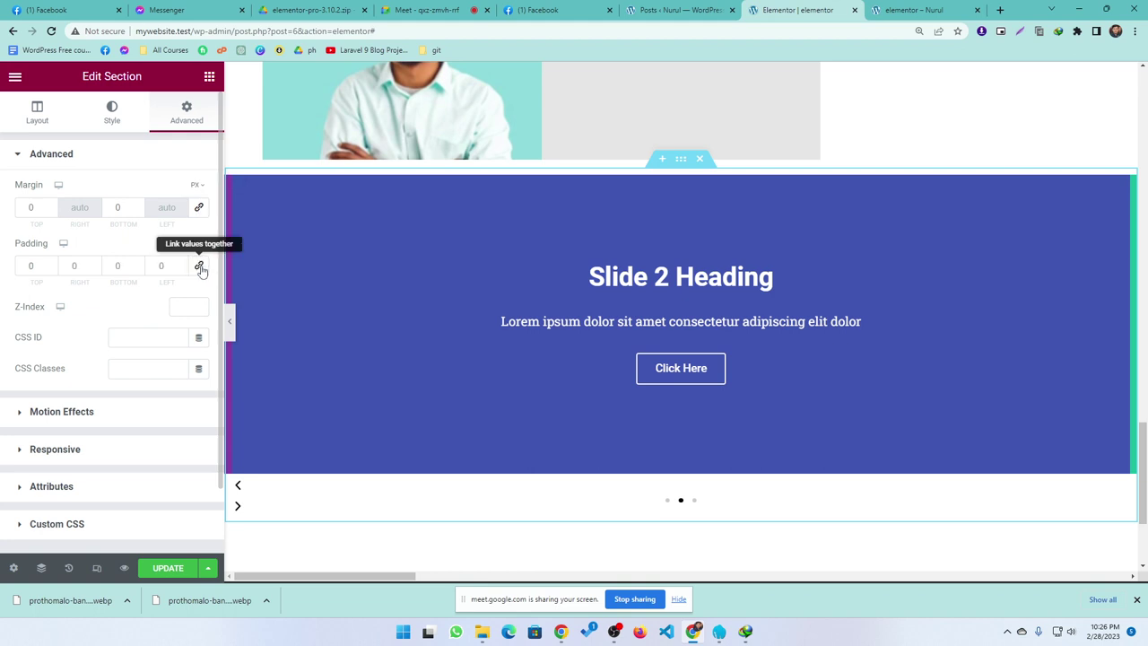
# - Turn on Stretch Section for the slider's section and set its columns gap to No Gap
pyautogui.click(35, 116)
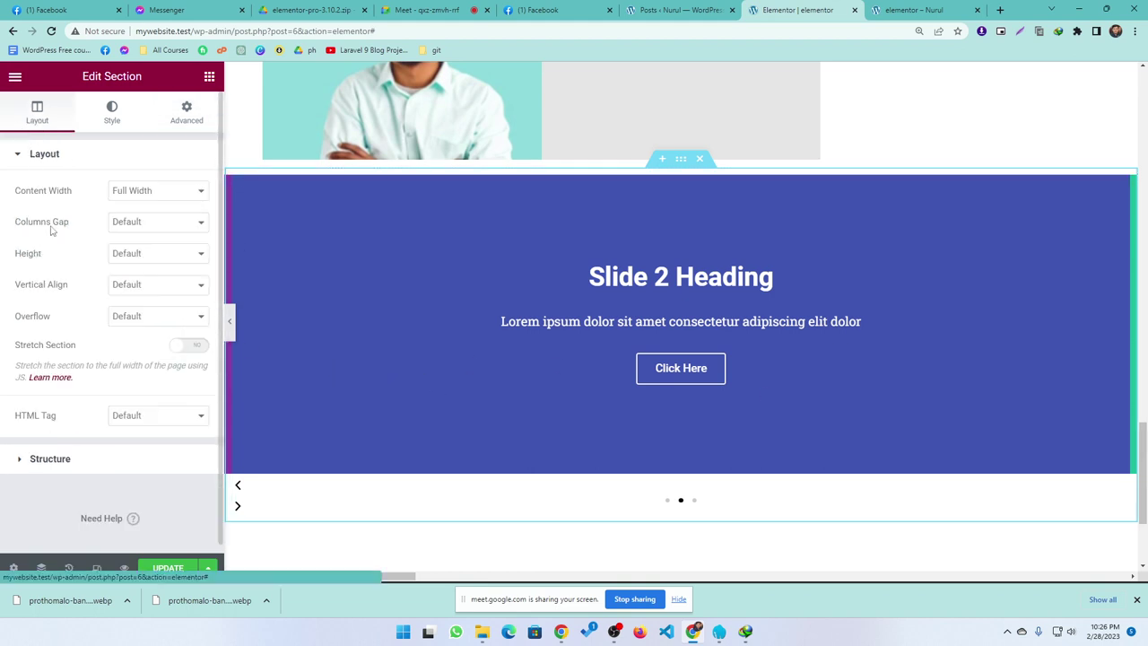
pyautogui.click(195, 349)
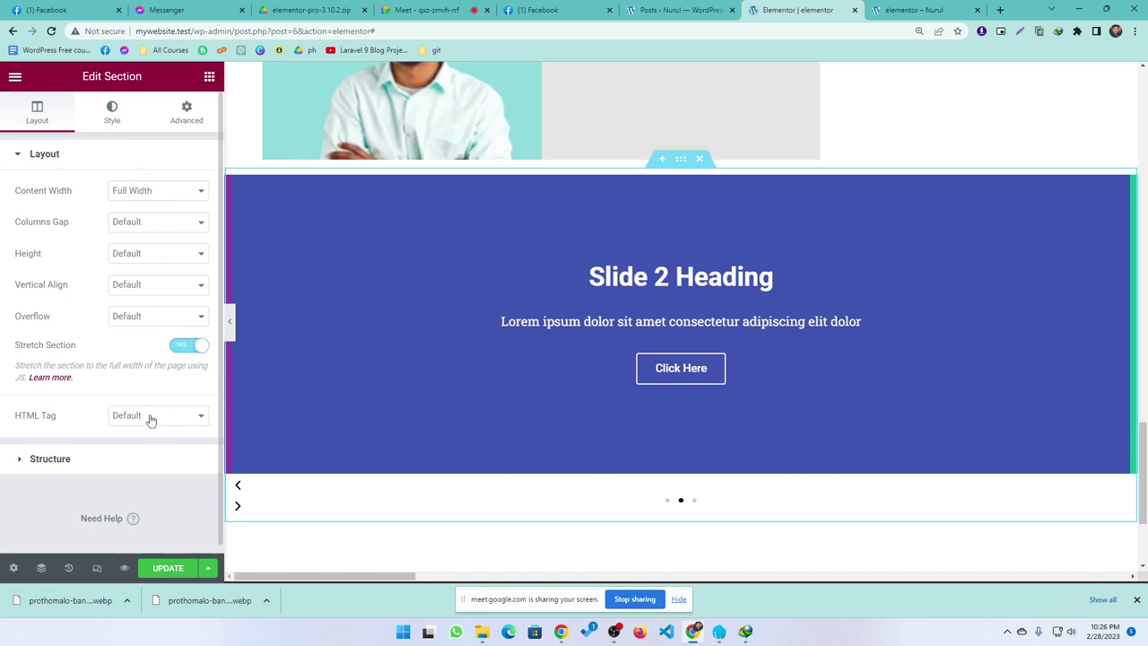
pyautogui.click(142, 224)
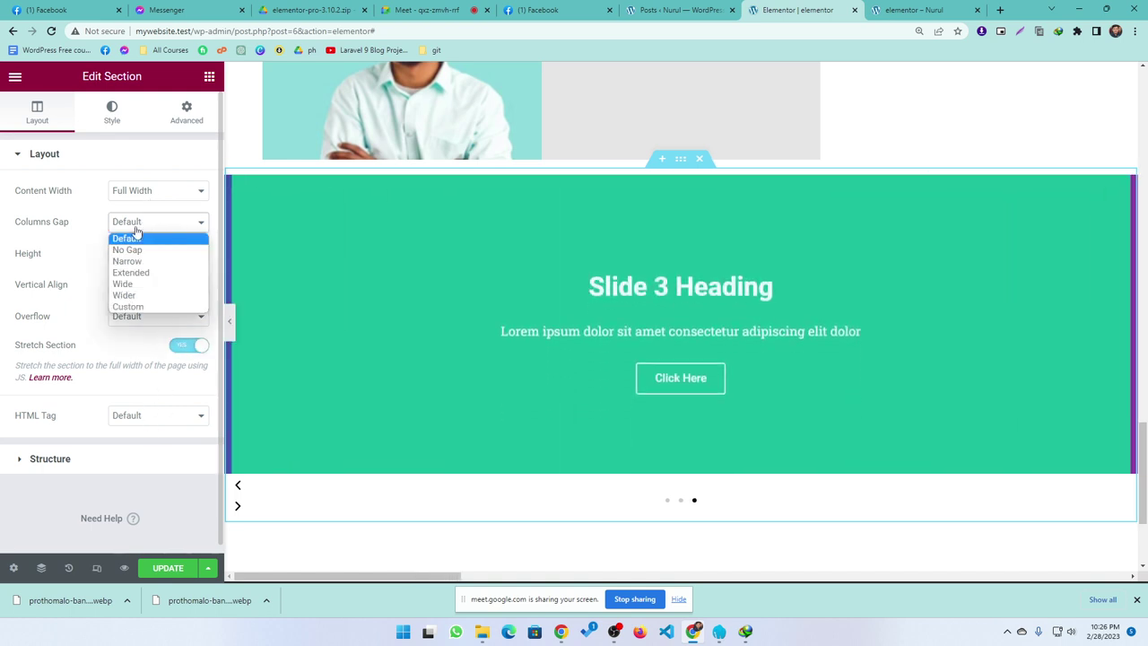
pyautogui.click(128, 250)
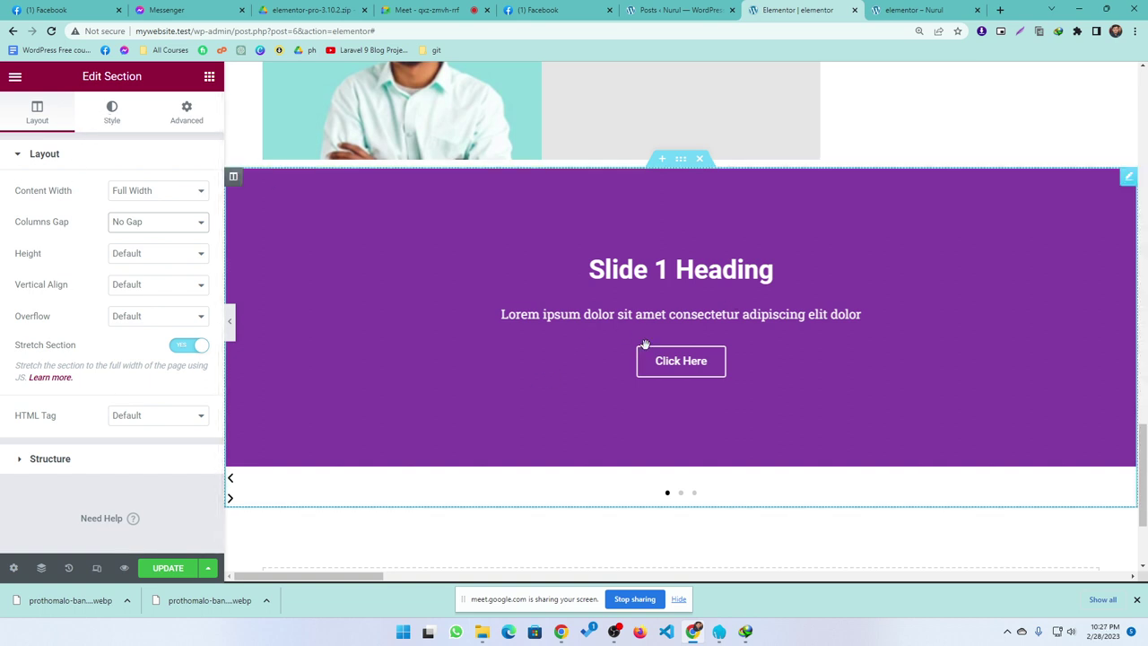
# - Delete the Slide 3 Heading and Slide 2 Heading items from the Slides widget
pyautogui.click(675, 252)
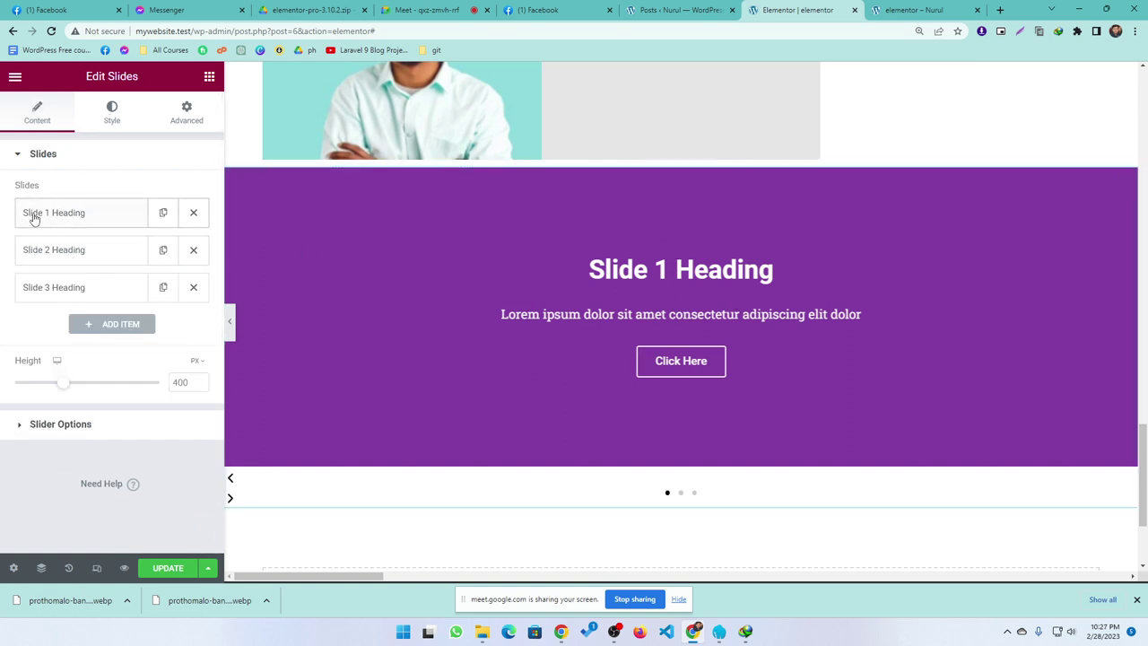
pyautogui.click(193, 287)
pyautogui.click(193, 249)
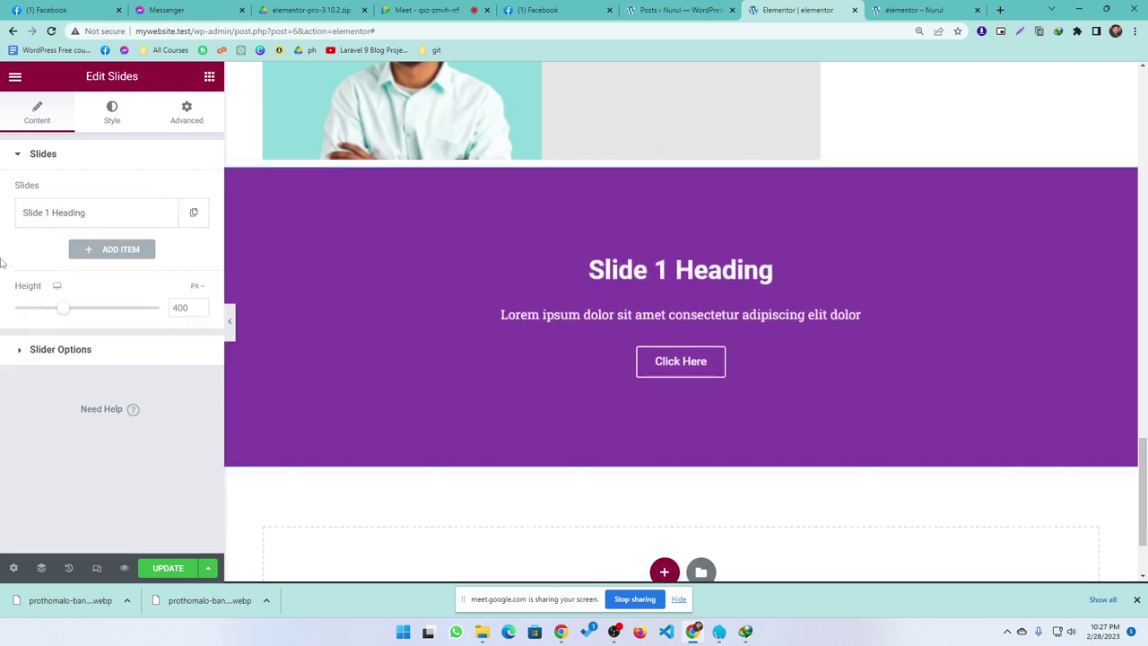
# - Set the Slide 1 Heading item's background image to Screenshot_14.png from the media library
pyautogui.click(77, 212)
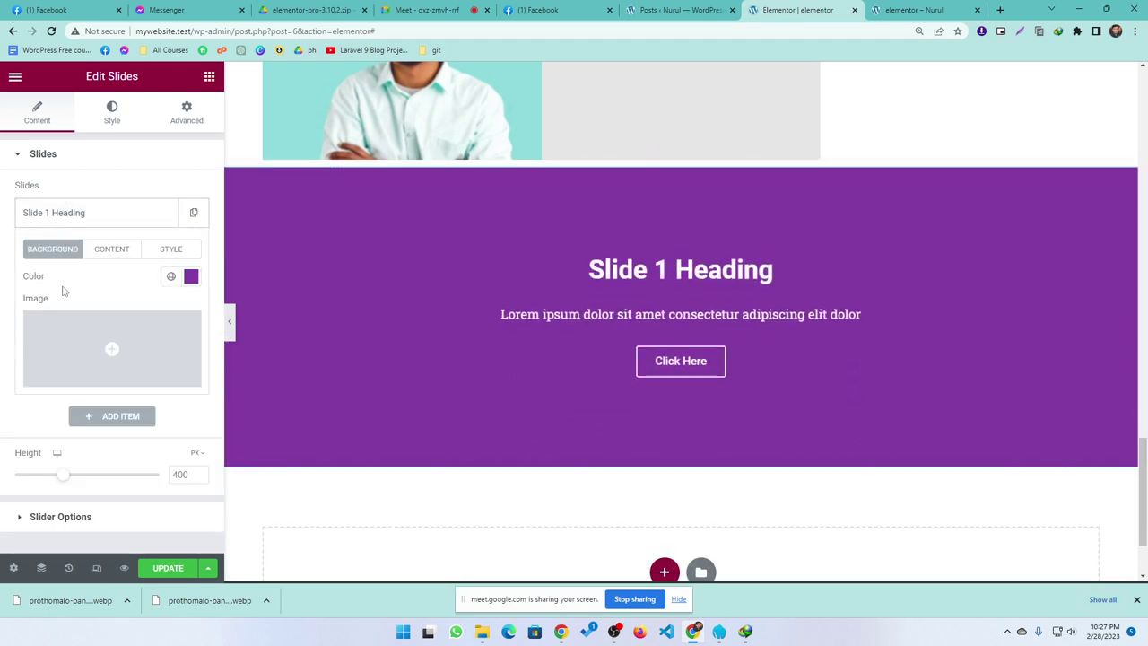
pyautogui.click(71, 337)
pyautogui.click(484, 235)
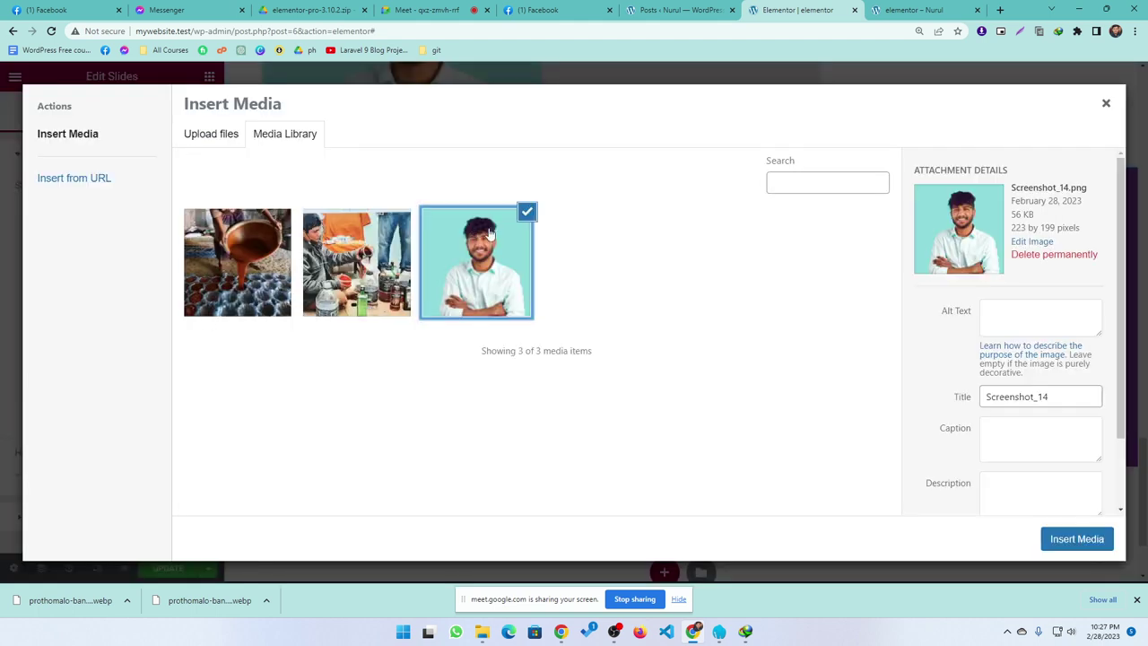
pyautogui.click(1077, 539)
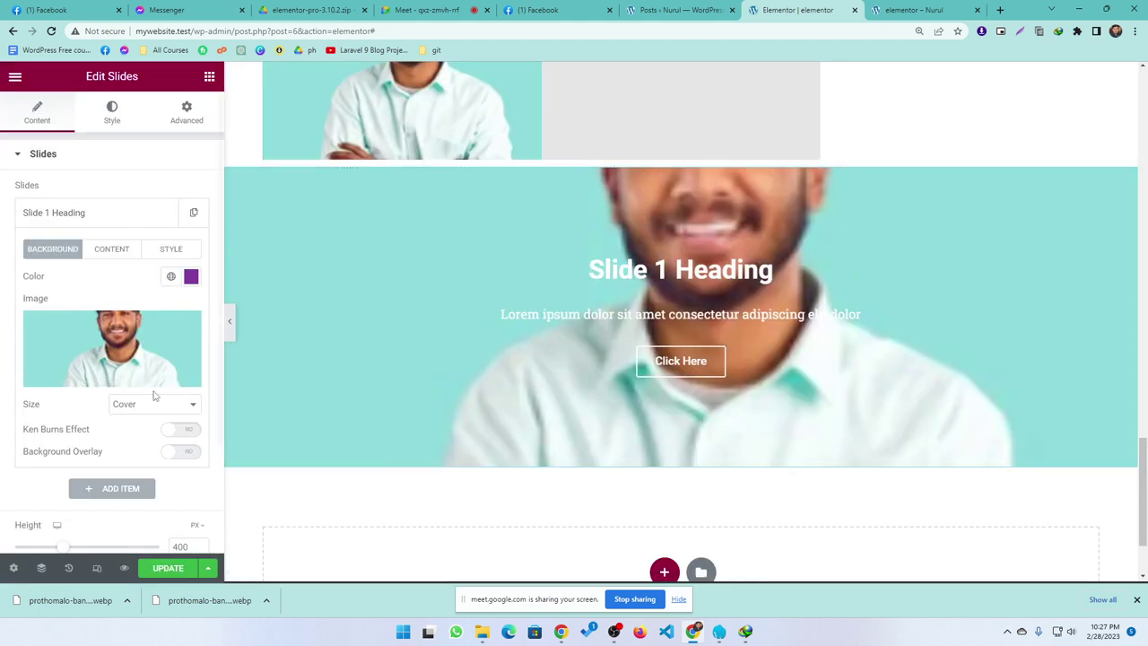
# - Examine the slide's title, description, button text and link fields in its content settings
pyautogui.click(111, 251)
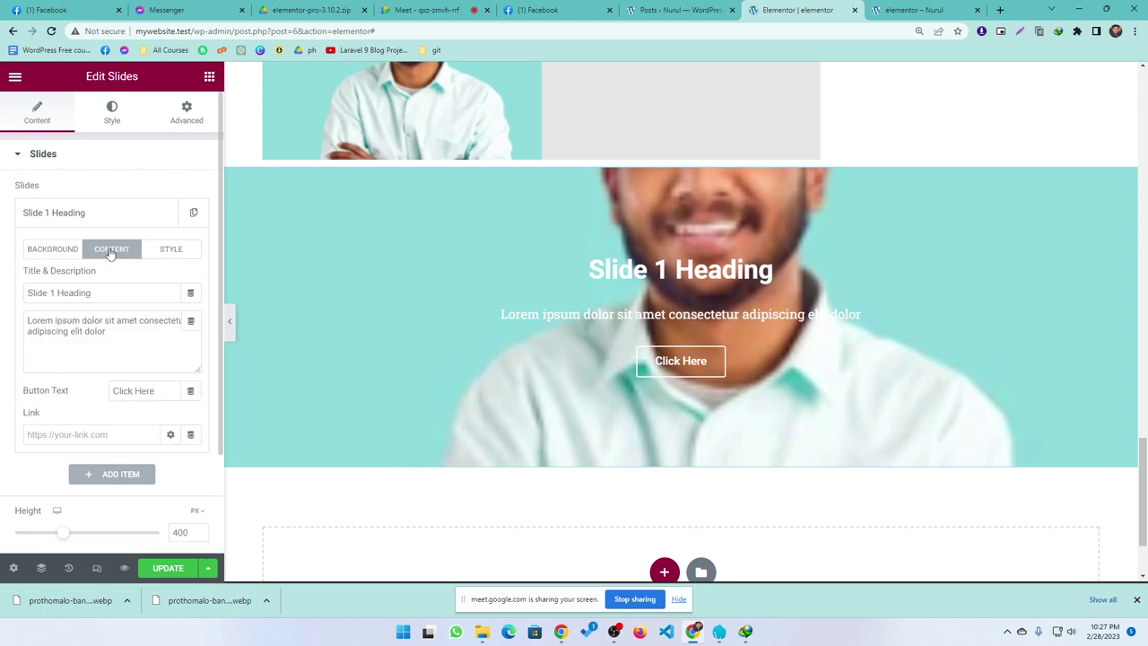
pyautogui.tripleClick(92, 293)
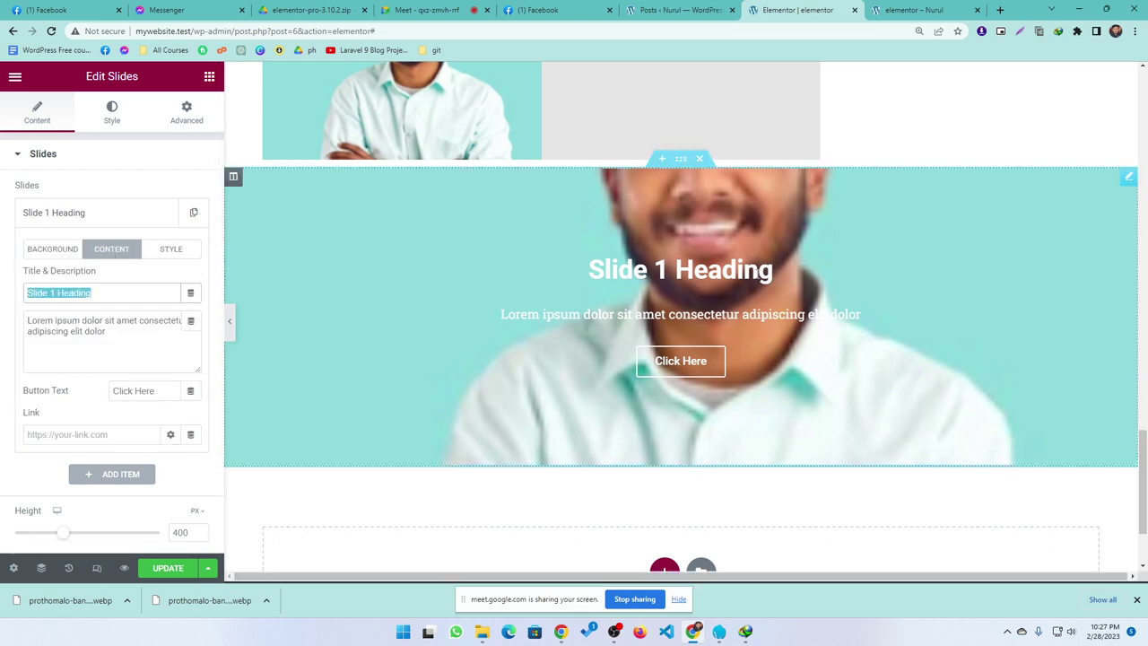
pyautogui.tripleClick(88, 334)
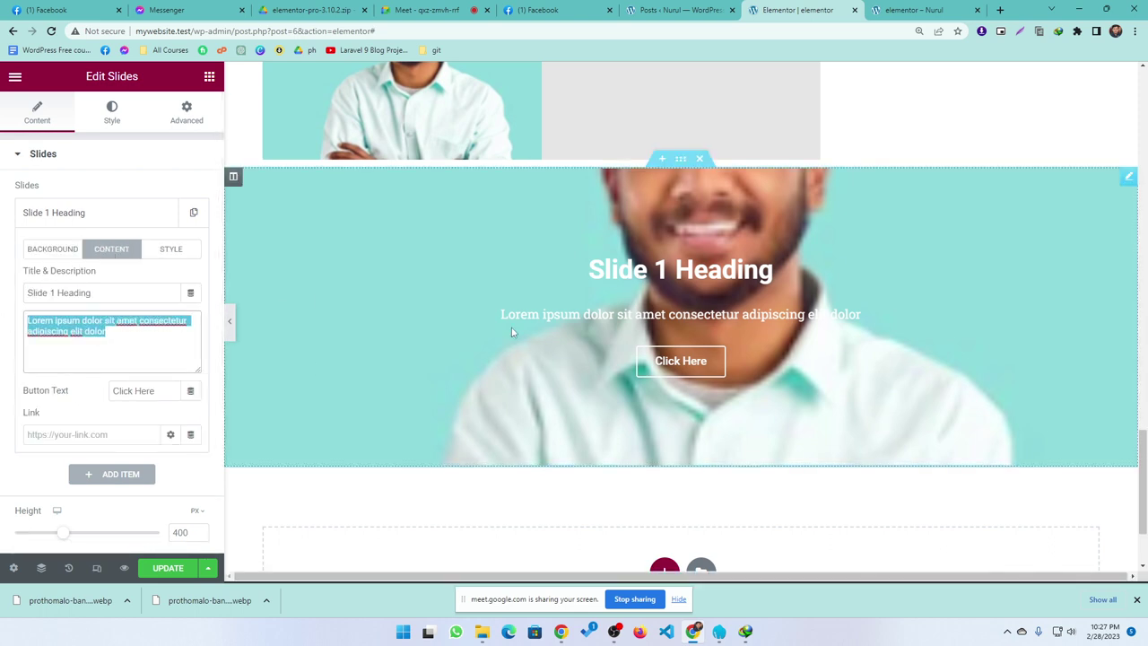
pyautogui.tripleClick(155, 393)
pyautogui.click(50, 437)
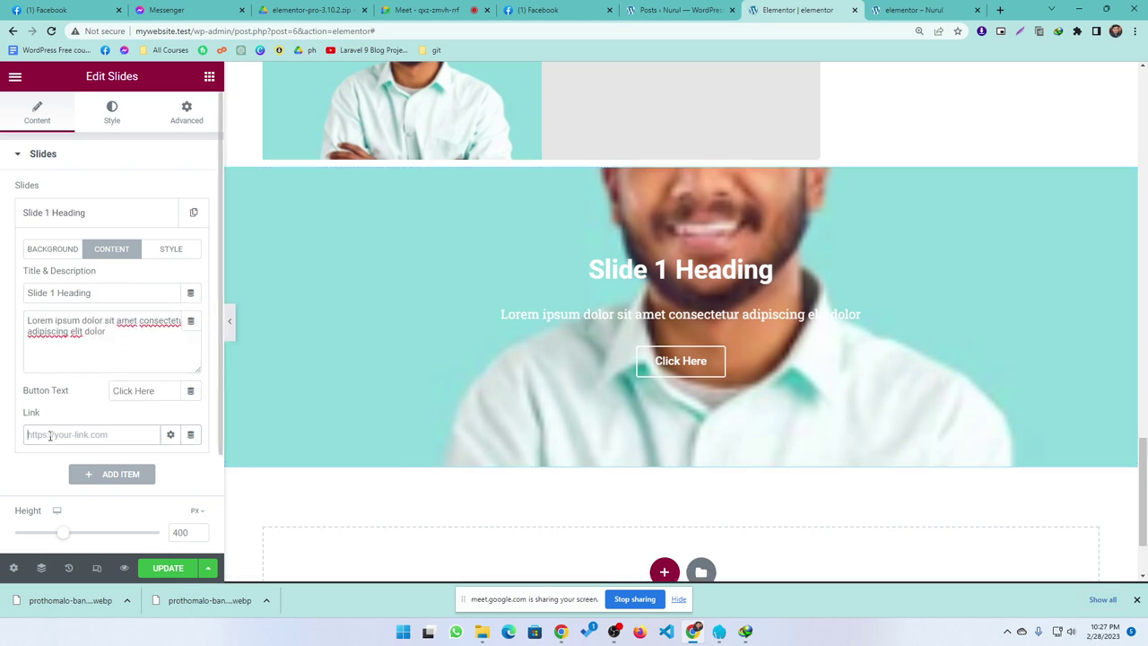
# - Increase the height of the Slides widget to 456 px
pyautogui.scroll(-2, 84, 396)
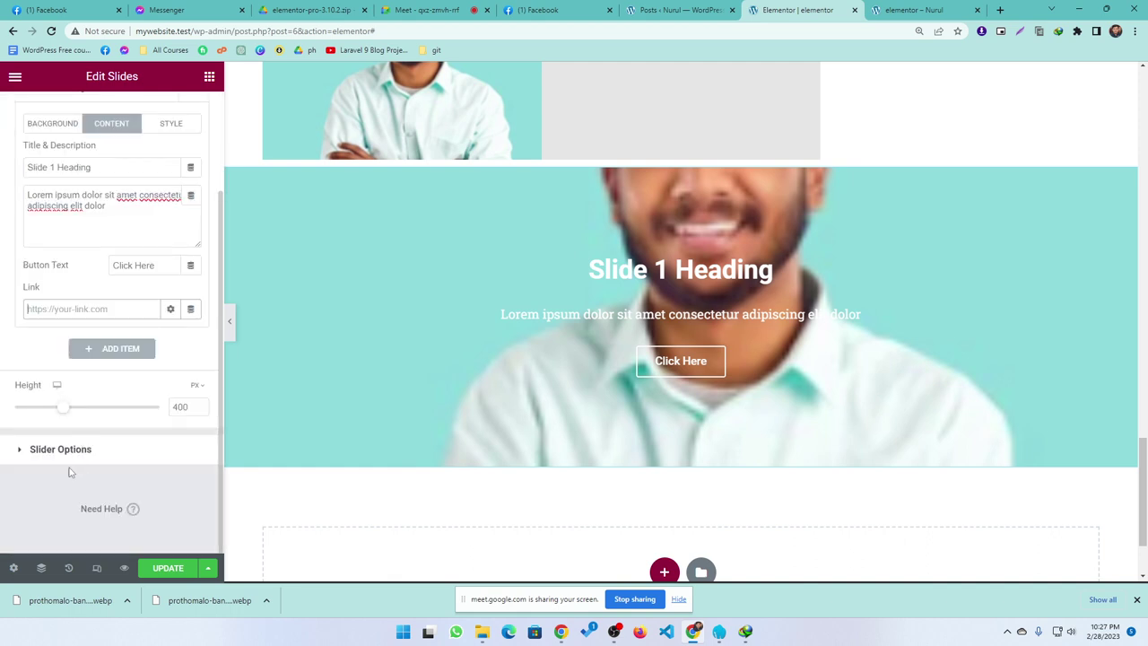
pyautogui.moveTo(62, 409); pyautogui.dragTo(72, 409)
pyautogui.scroll(2, 89, 363)
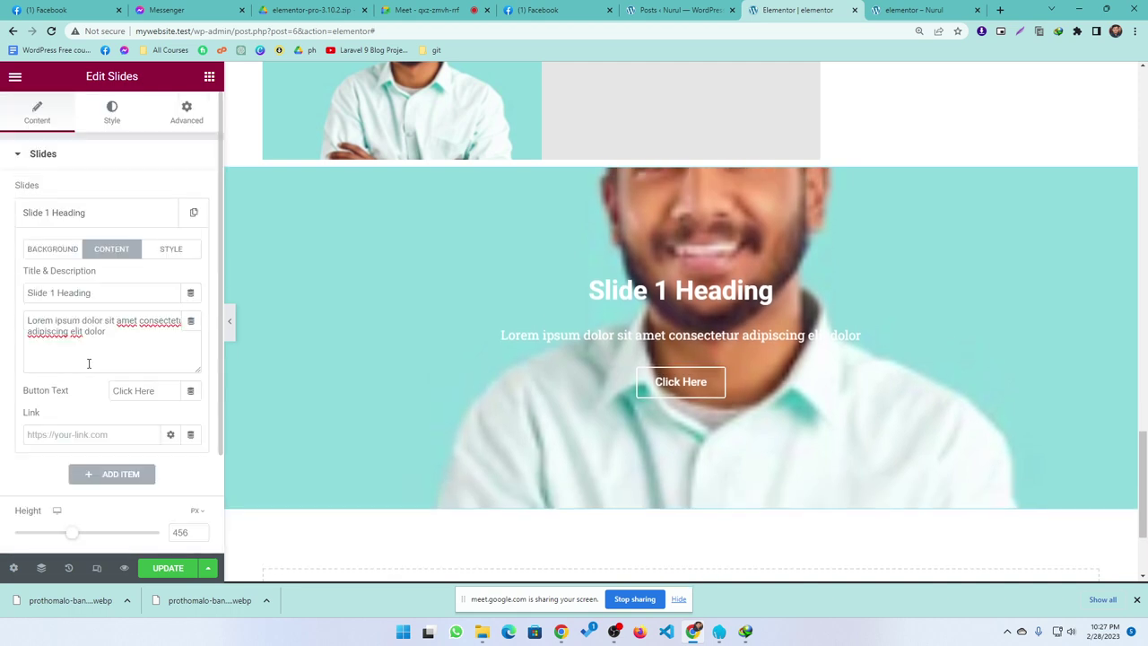
# - Duplicate the remaining slide, give the copy the prothomalo-bangla photo with the pouring pot as background image, and check it in the slider
pyautogui.click(21, 157)
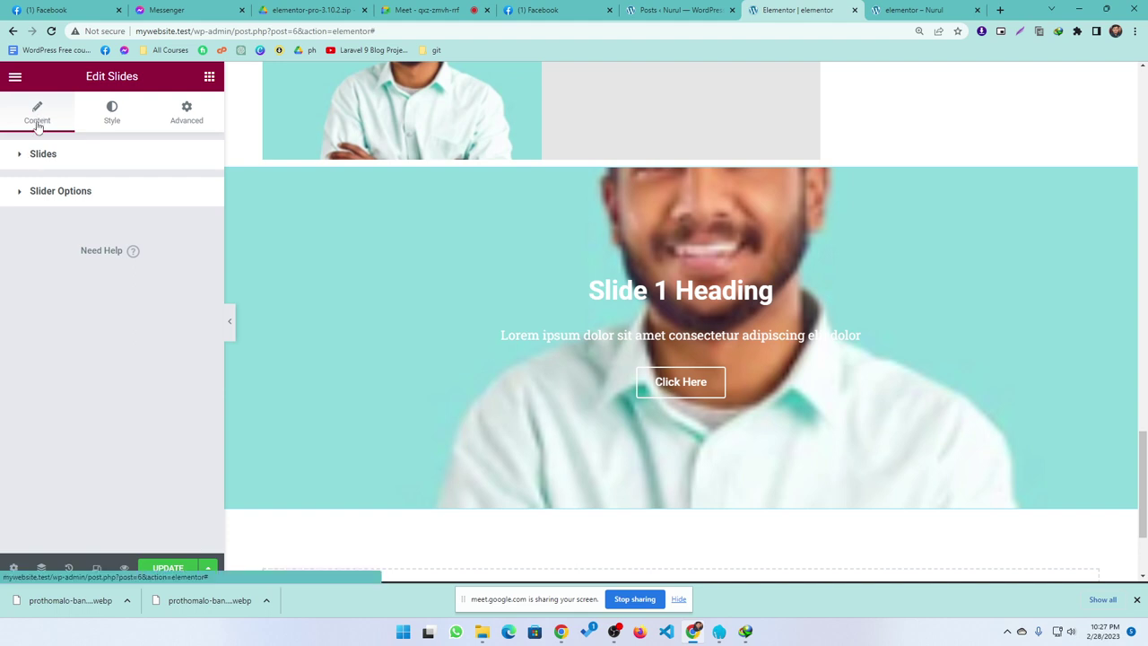
pyautogui.click(34, 158)
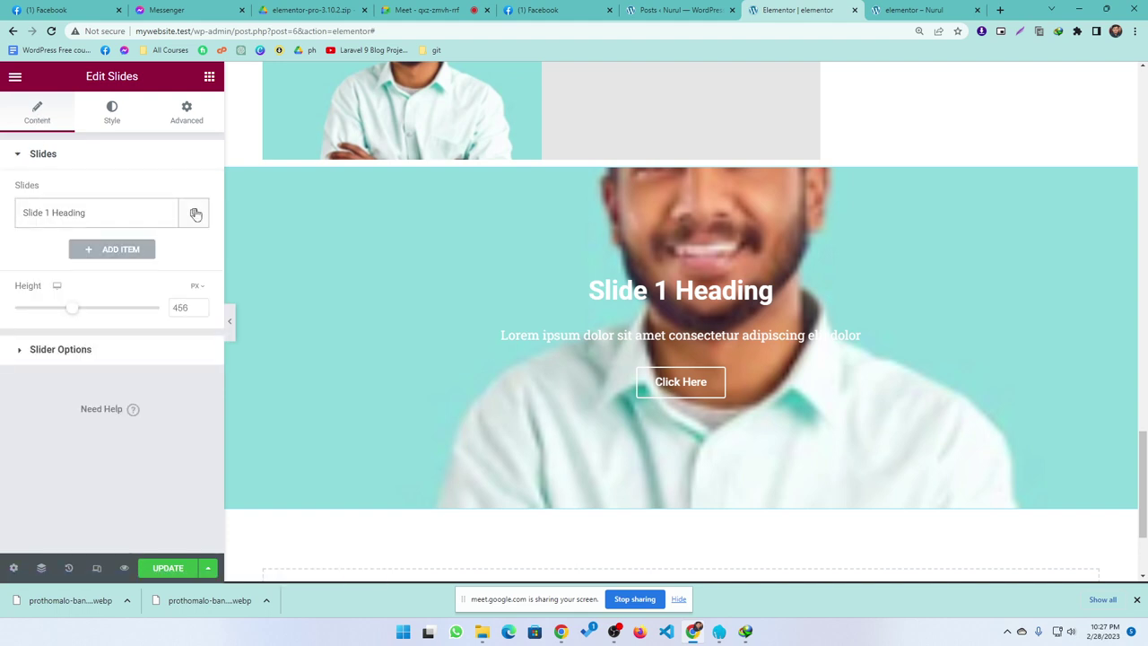
pyautogui.click(195, 213)
pyautogui.click(80, 248)
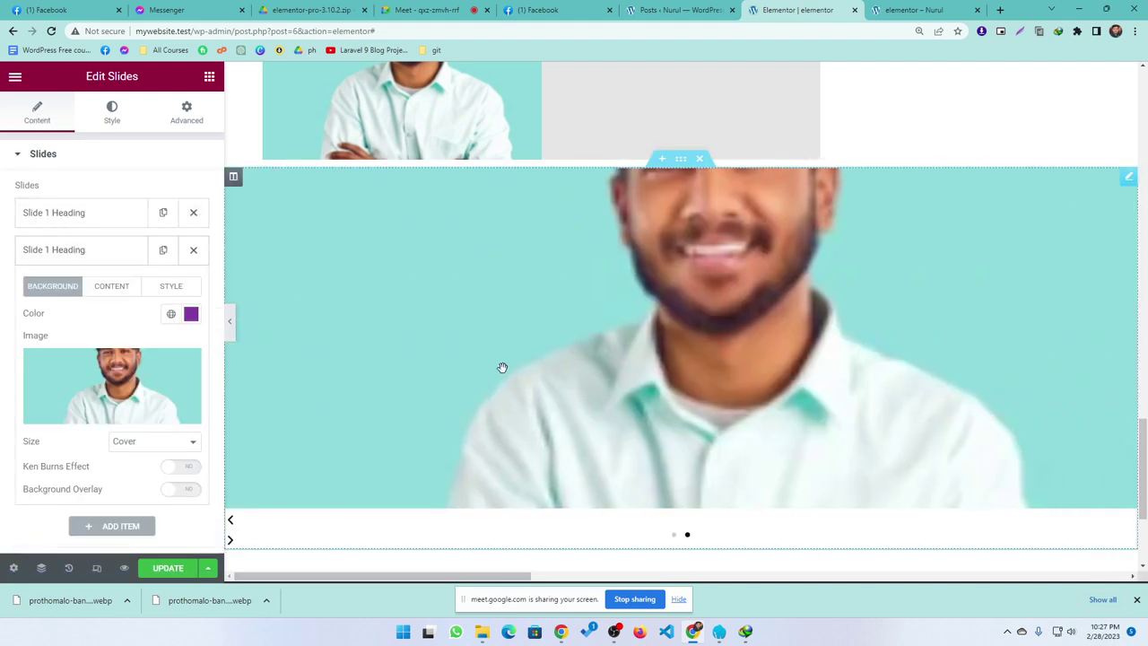
pyautogui.click(77, 250)
pyautogui.click(81, 249)
pyautogui.click(95, 388)
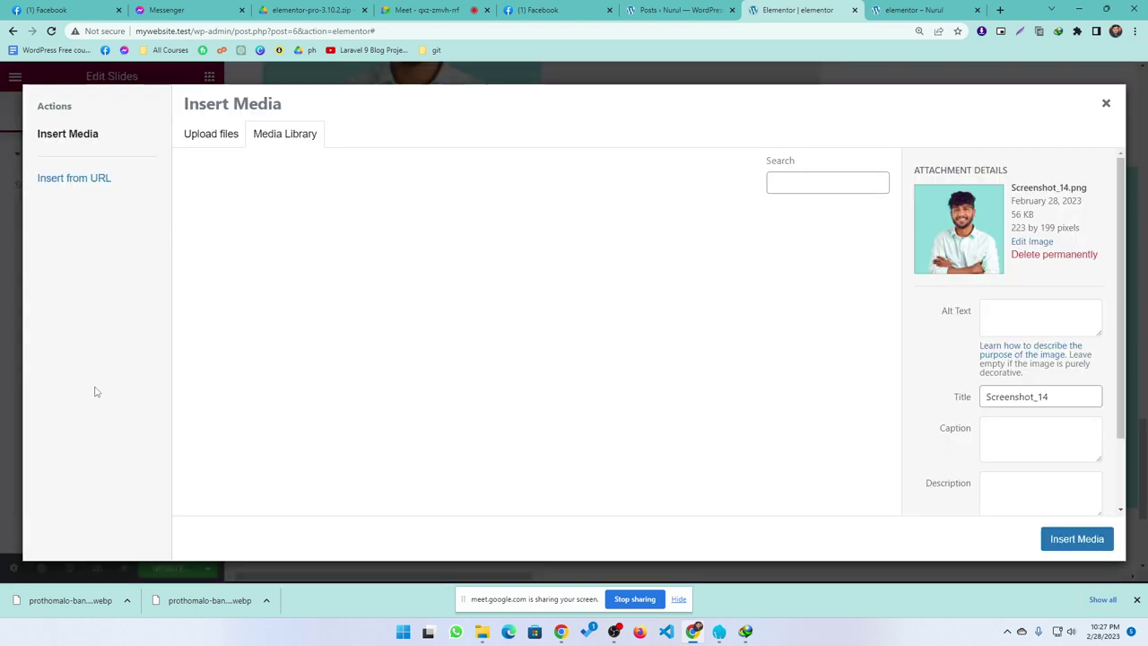
pyautogui.click(254, 277)
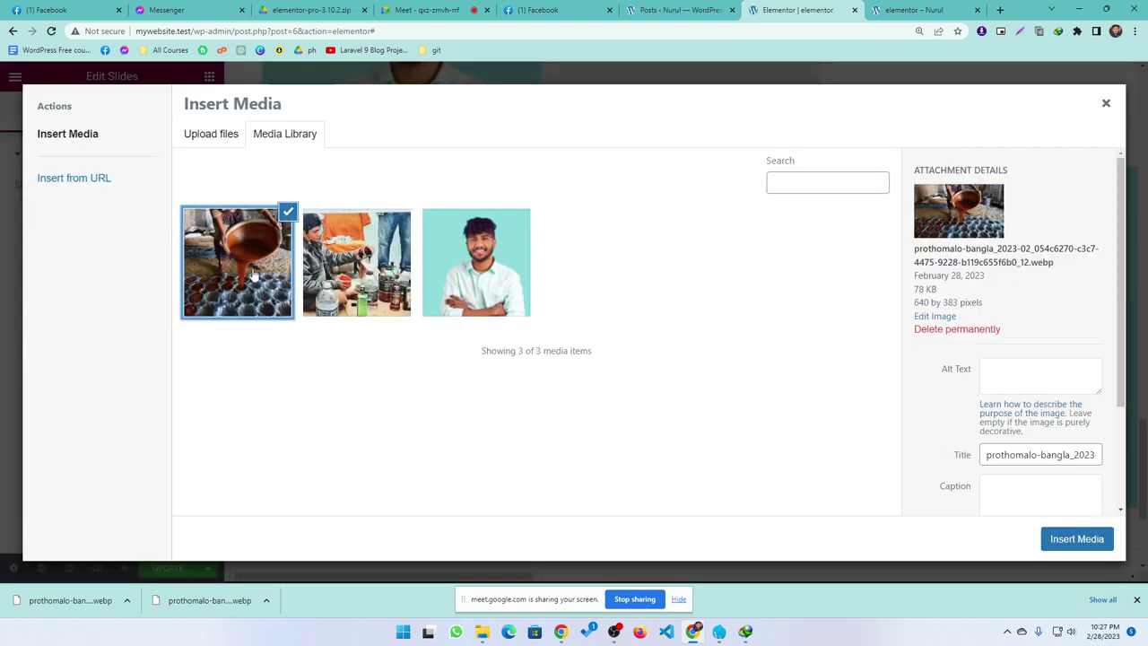
pyautogui.click(1072, 539)
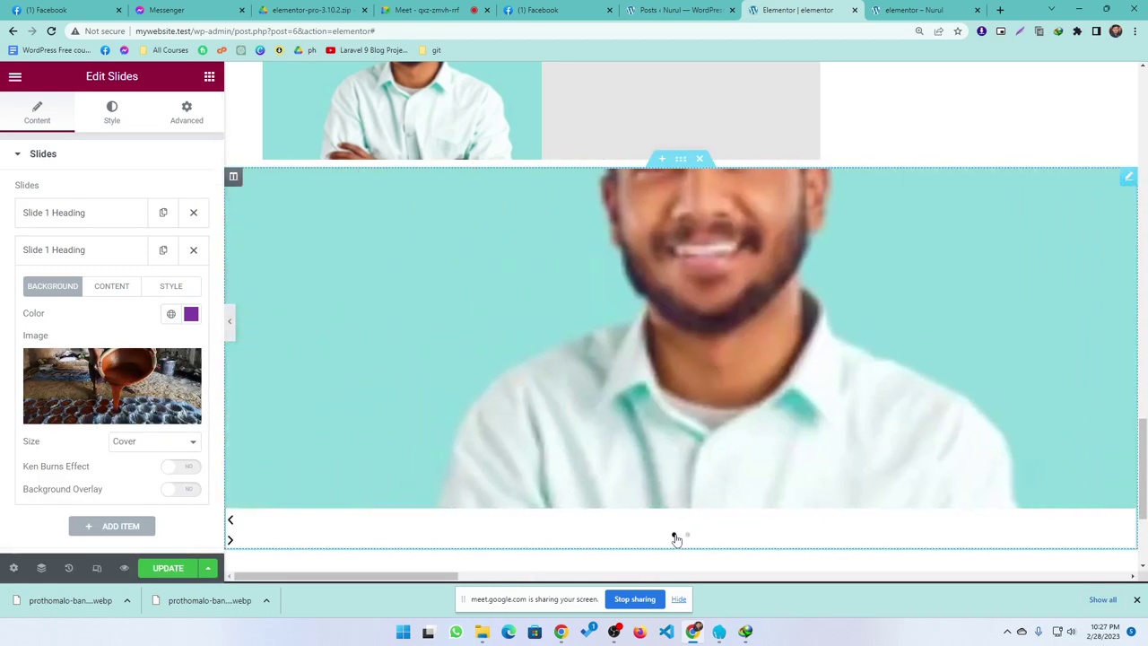
pyautogui.click(686, 535)
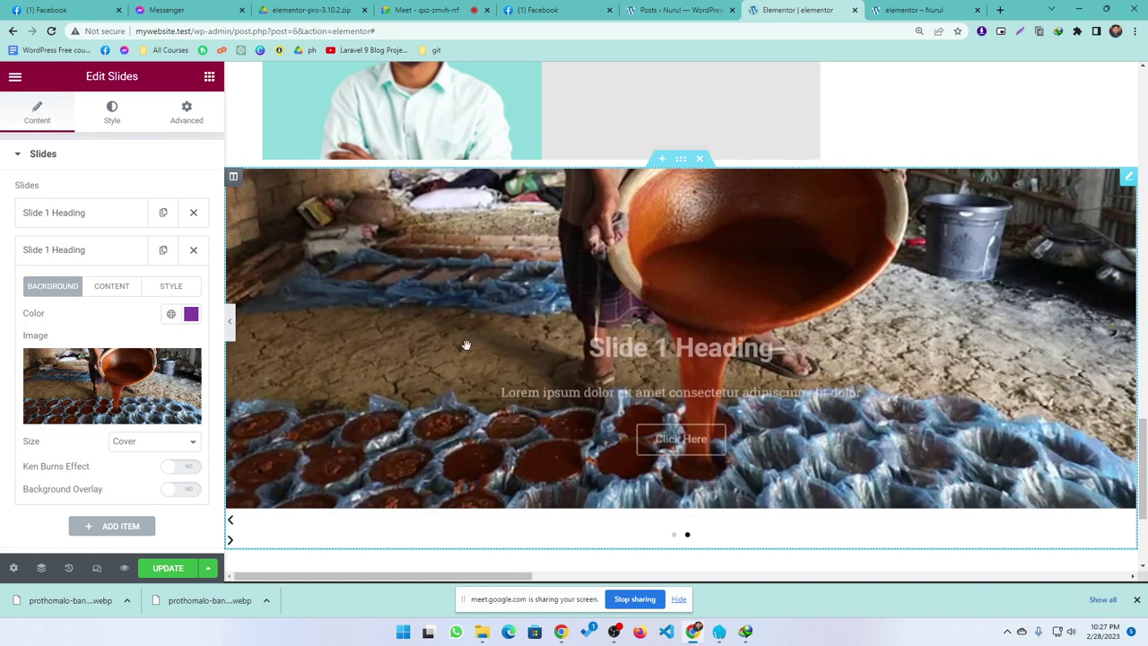
pyautogui.click(98, 250)
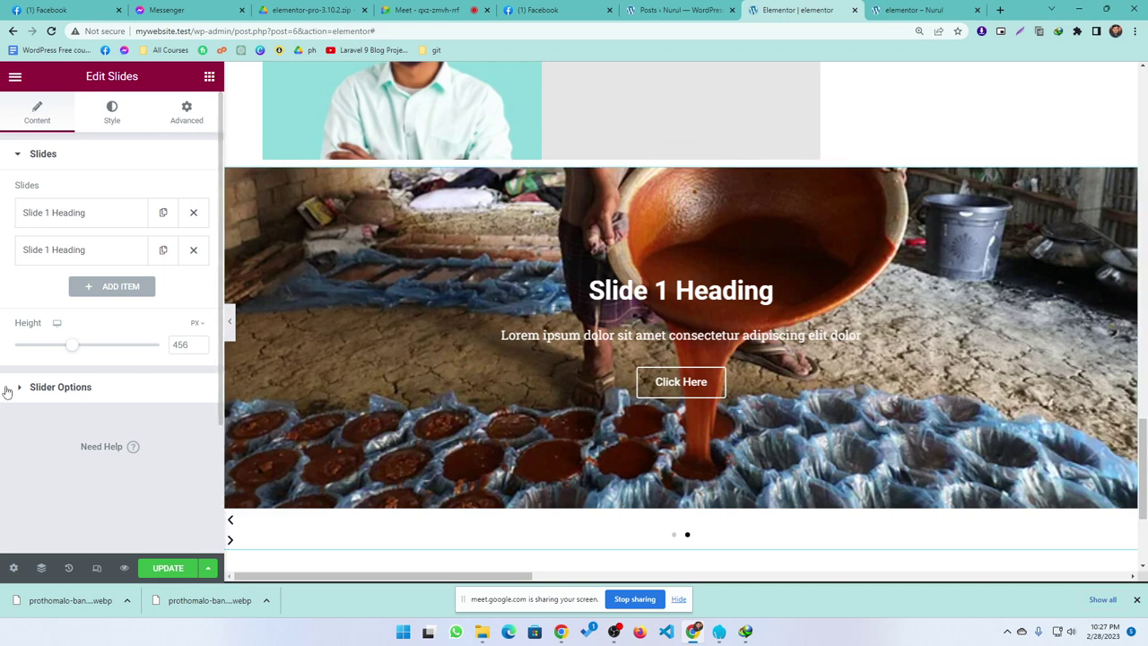
# - Review the Slides widget's slider options and view the slider across the full page without the editing sidebar
pyautogui.click(47, 392)
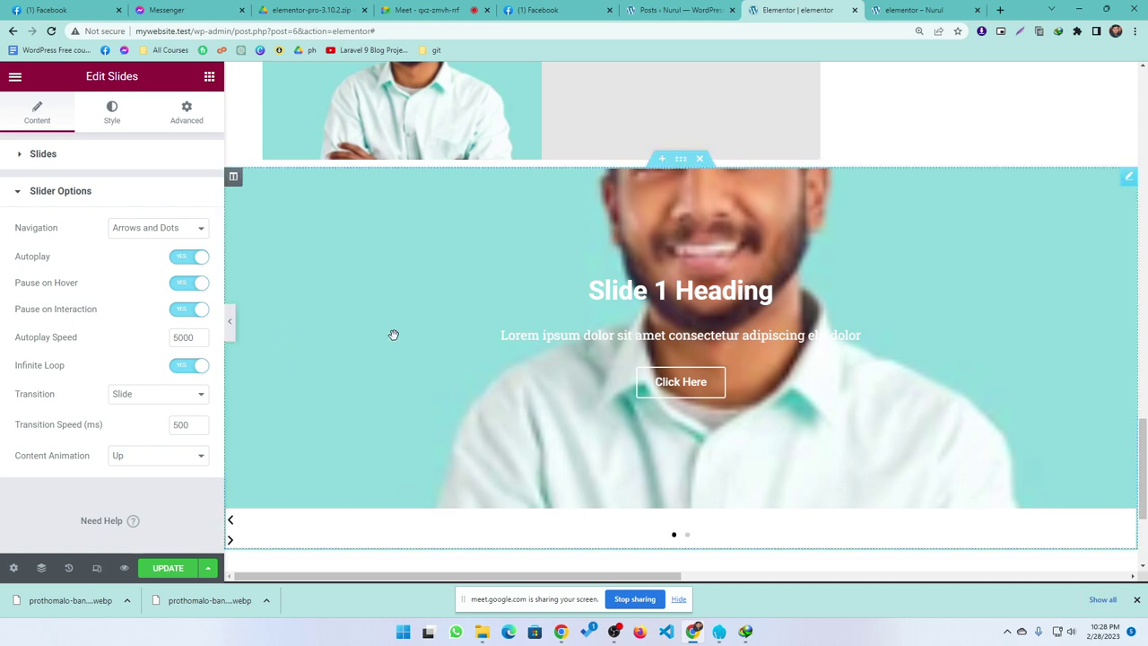
pyautogui.click(229, 321)
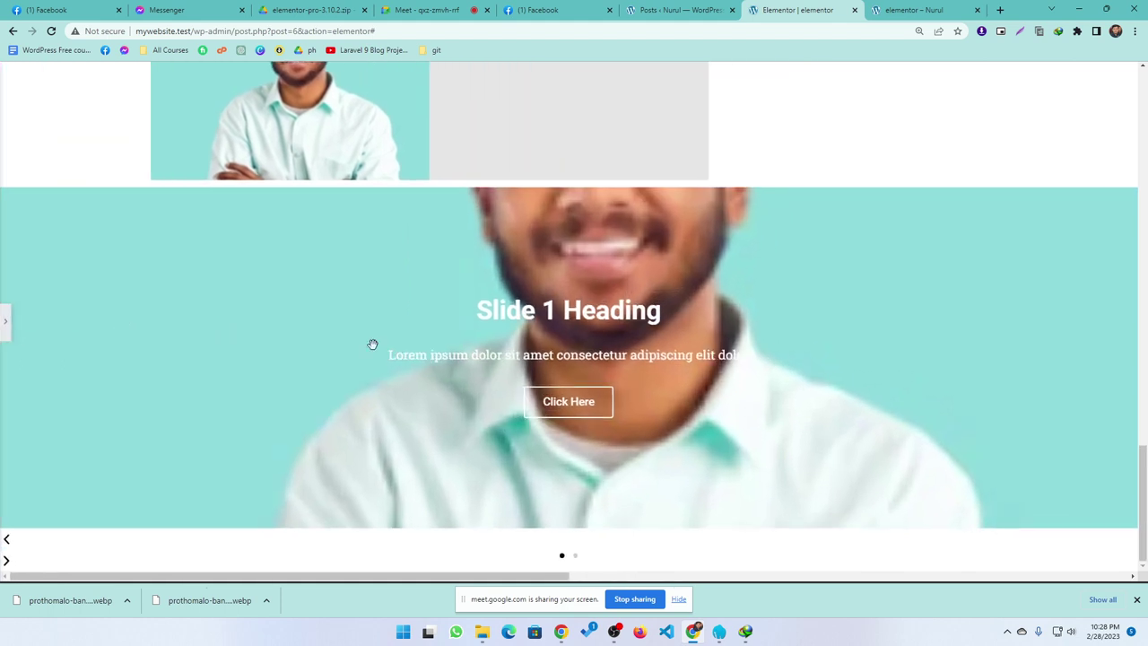
pyautogui.click(6, 321)
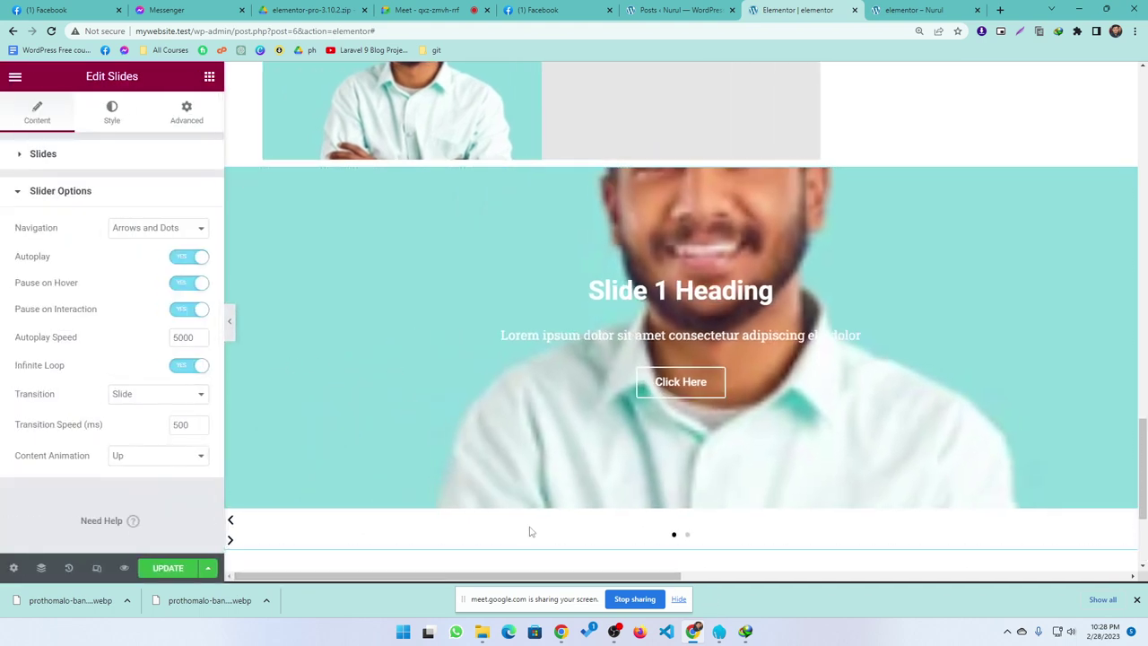
# - Update the page and test the slider's previous and next arrows at the end of the page's preview tab
pyautogui.click(188, 570)
pyautogui.click(907, 9)
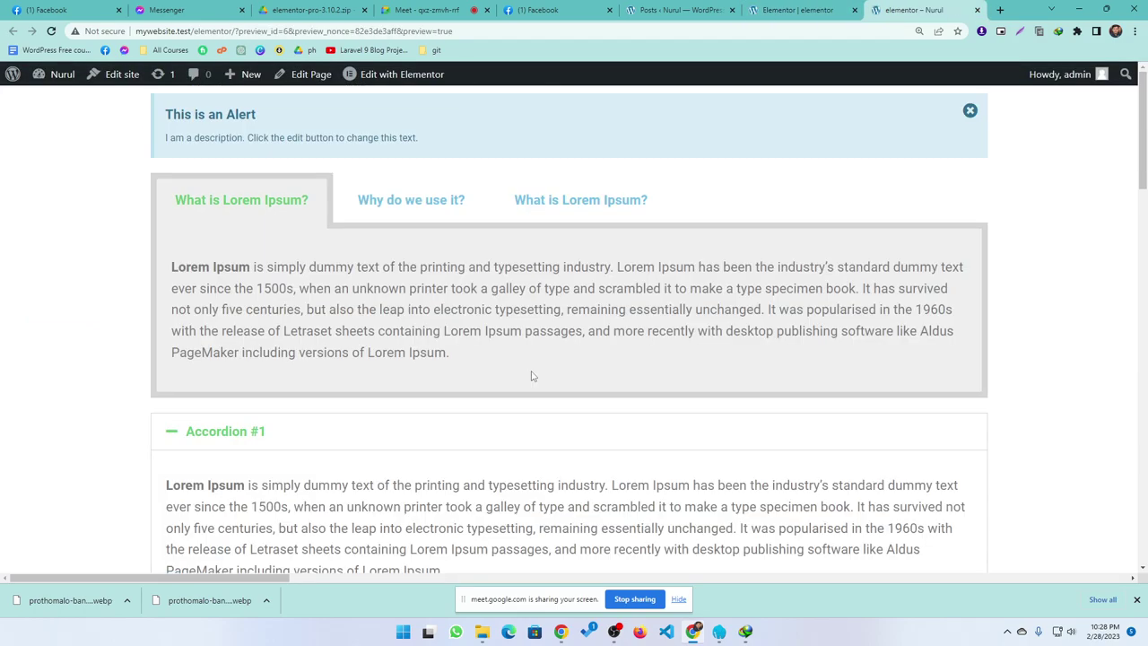
pyautogui.scroll(-15, 535, 393)
pyautogui.scroll(-8, 538, 404)
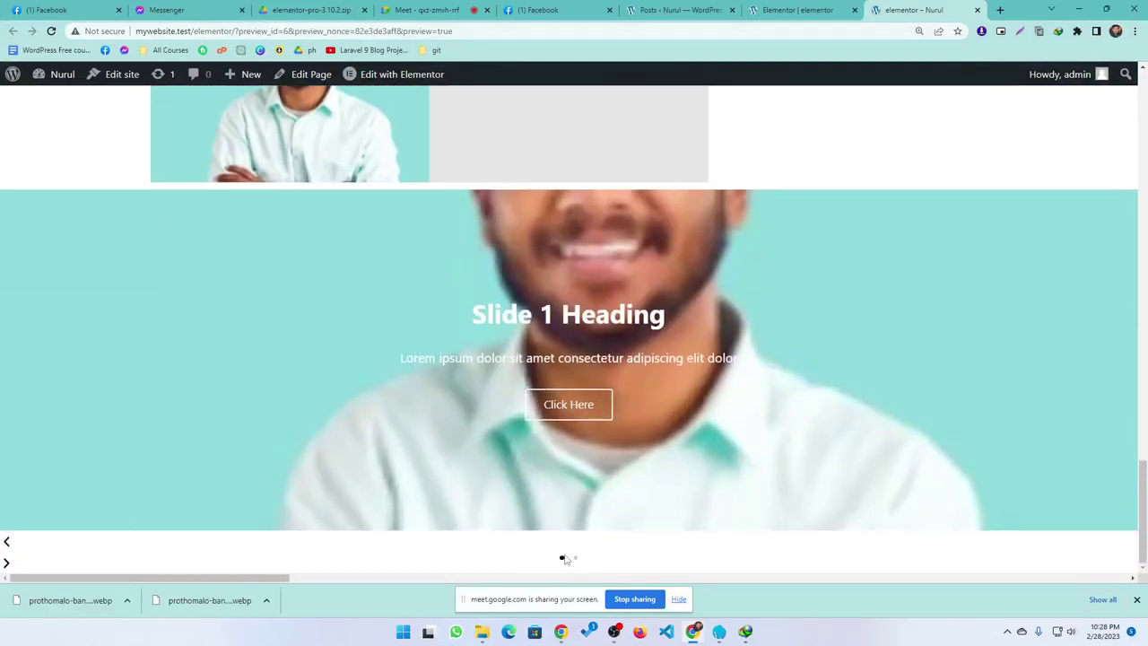
pyautogui.click(7, 542)
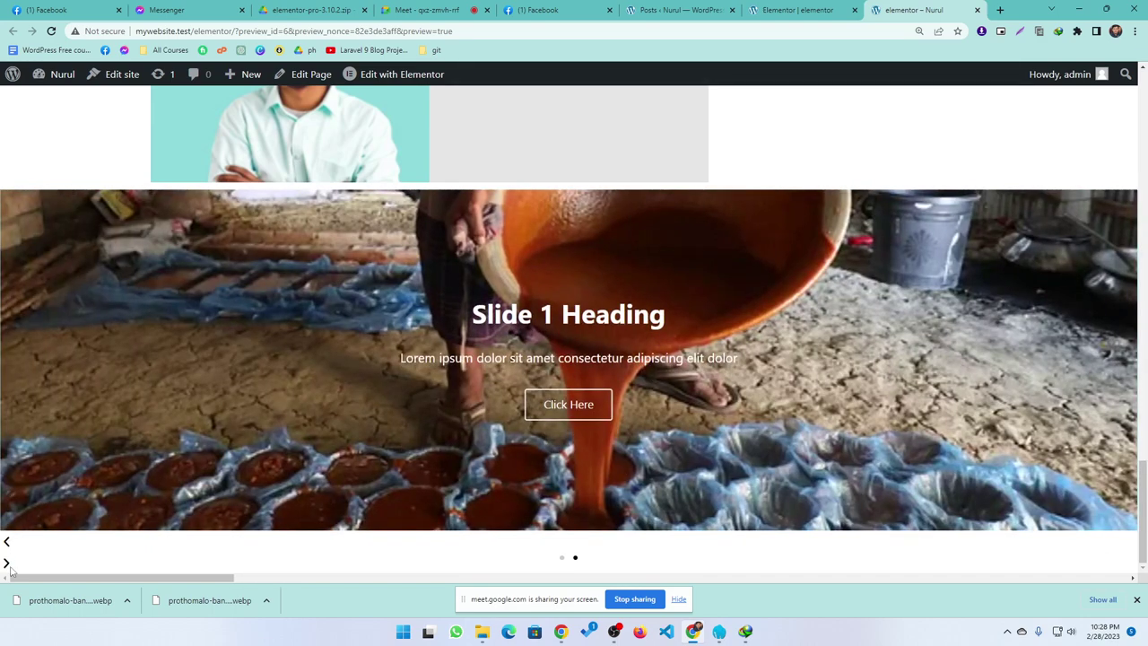
pyautogui.click(6, 563)
pyautogui.click(7, 563)
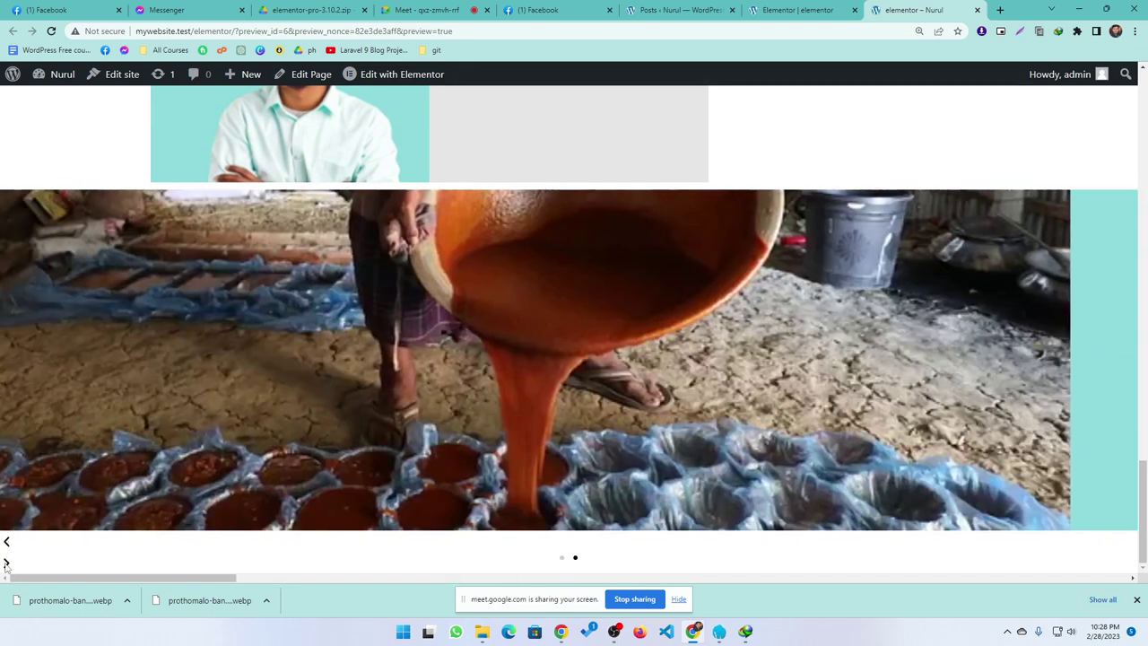
# - Return to the page editor, try Dots as the slider's navigation, and set it to Arrows instead
pyautogui.click(798, 10)
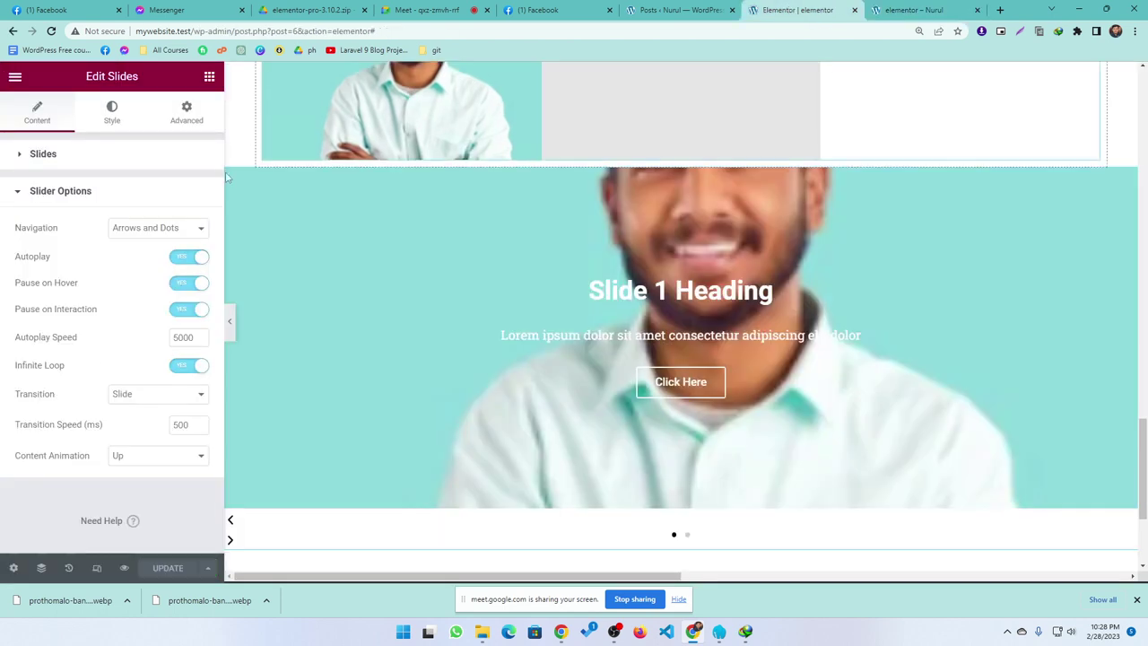
pyautogui.click(169, 227)
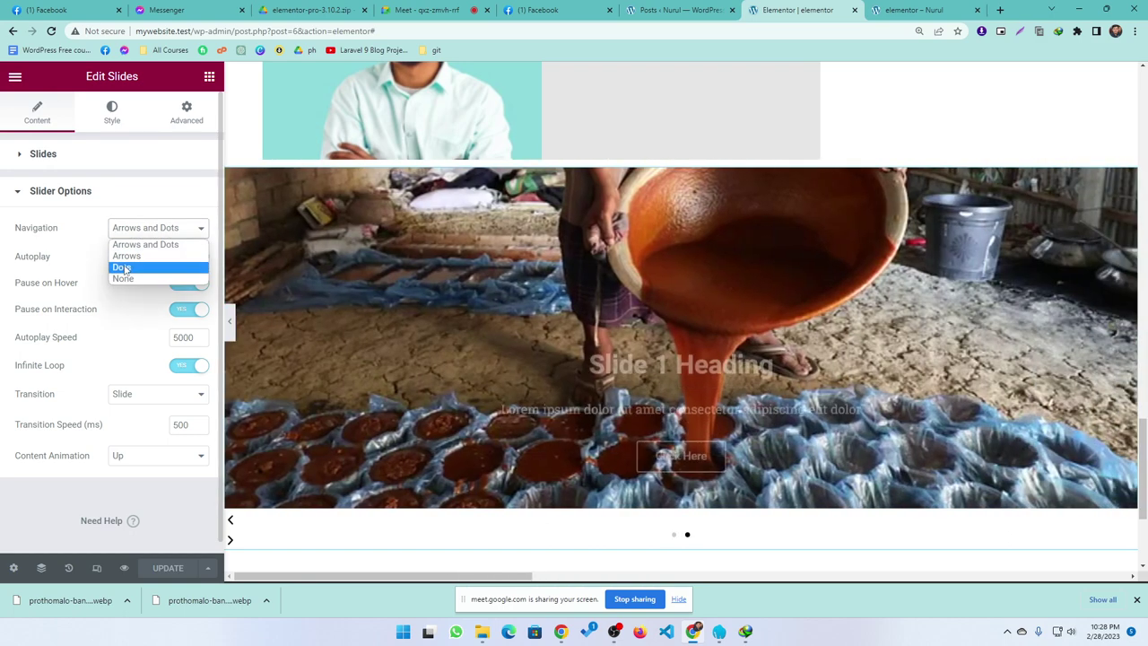
pyautogui.click(124, 267)
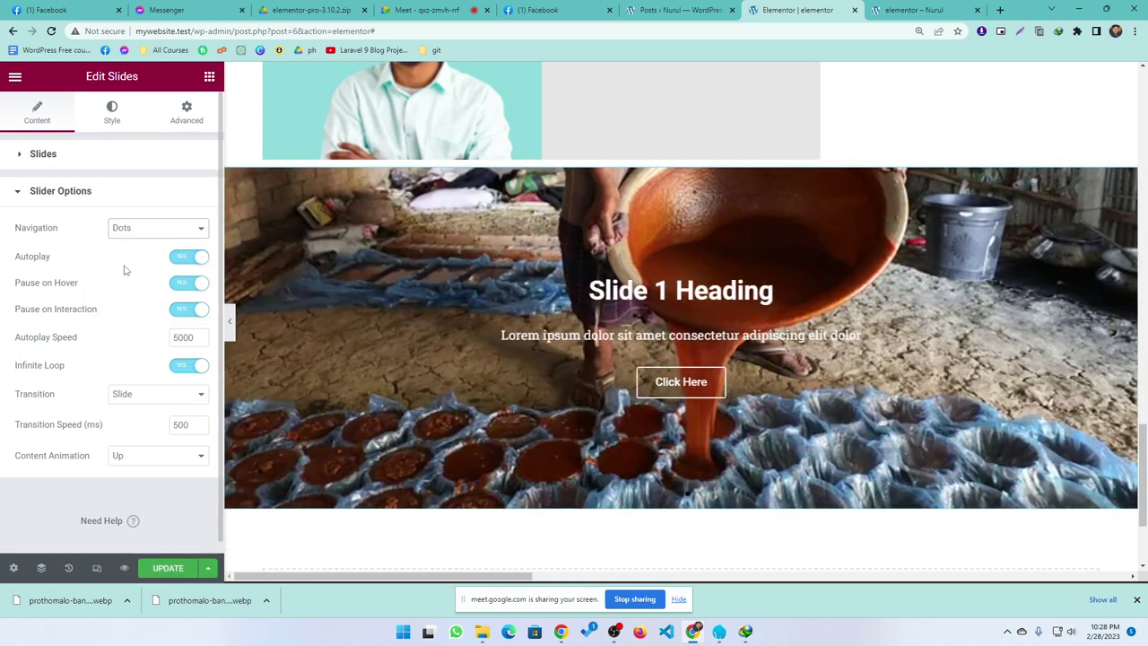
pyautogui.click(139, 230)
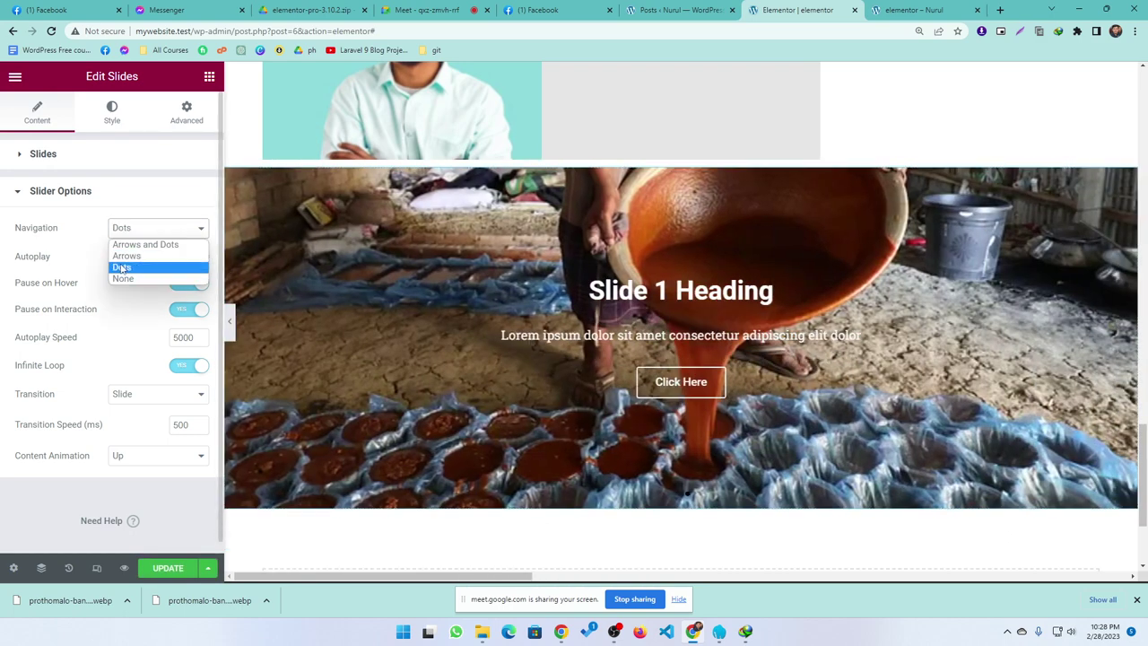
pyautogui.click(126, 256)
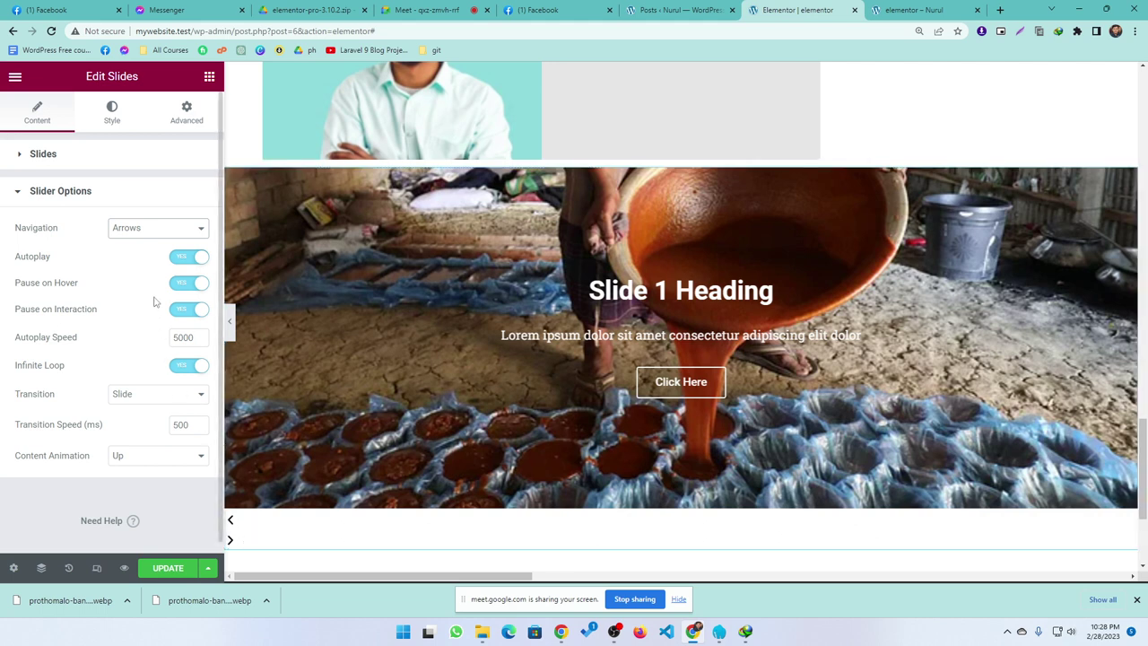
# - Set the slider's navigation to Arrows and Dots, try an autoplay speed of 1000, and set that speed to 4000
pyautogui.click(163, 232)
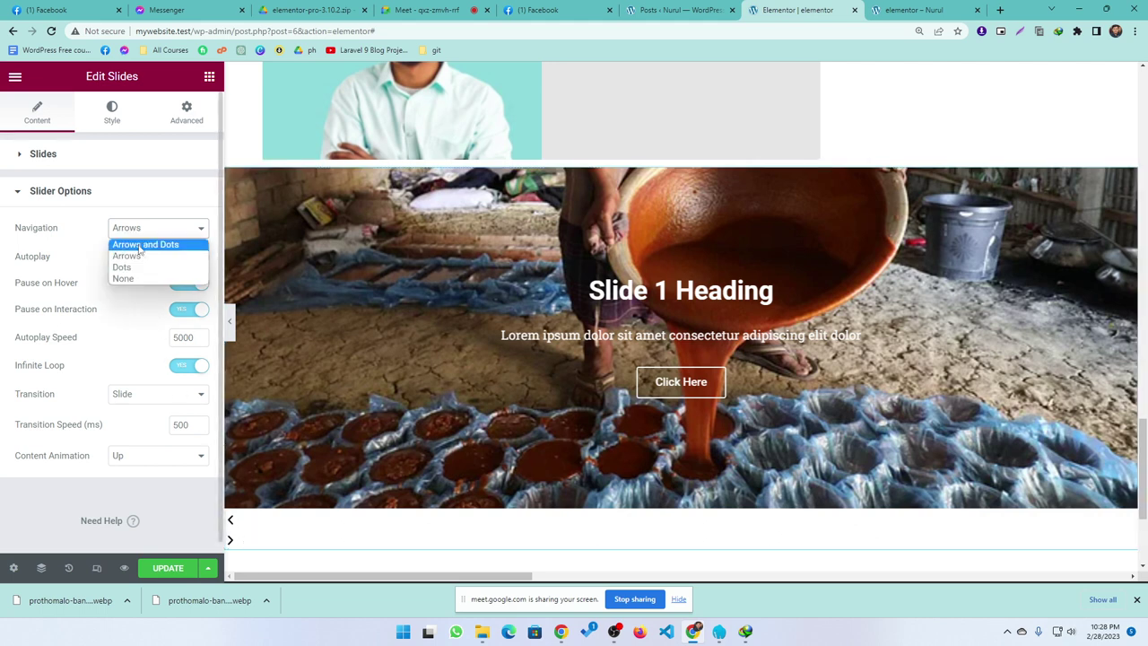
pyautogui.click(134, 243)
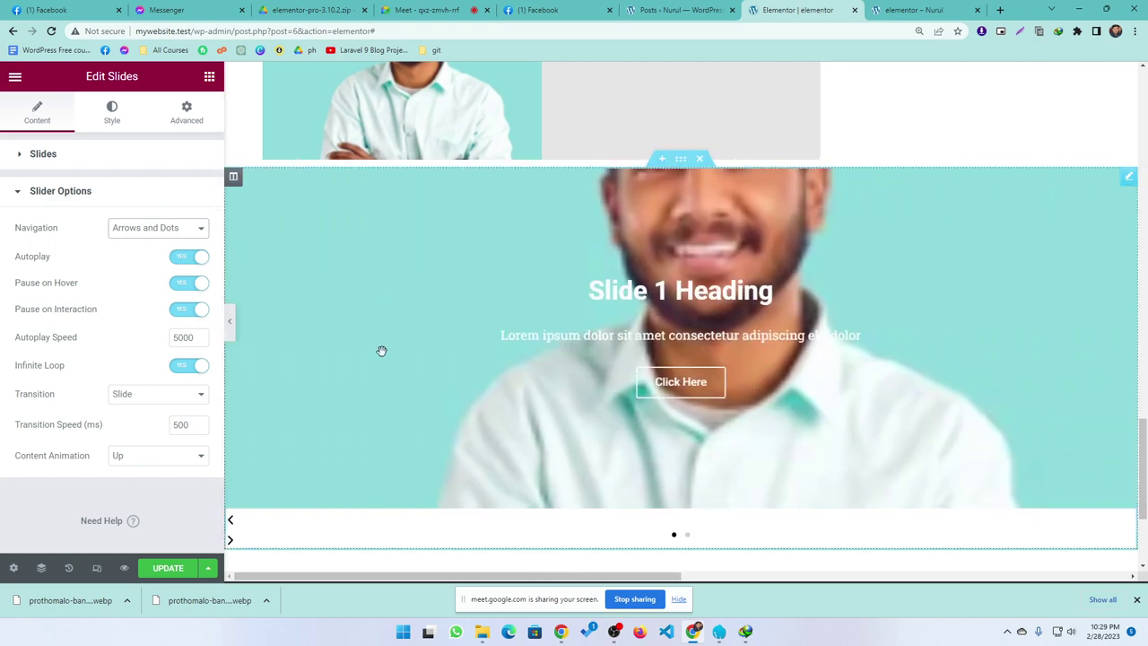
pyautogui.click(185, 337)
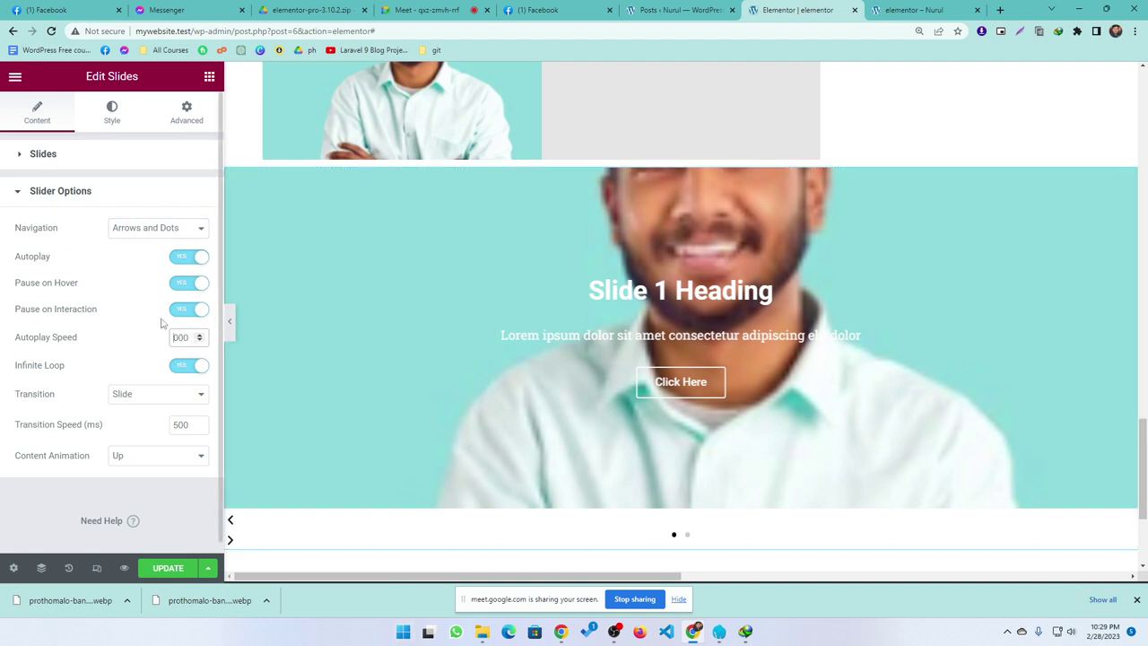
pyautogui.click(104, 342)
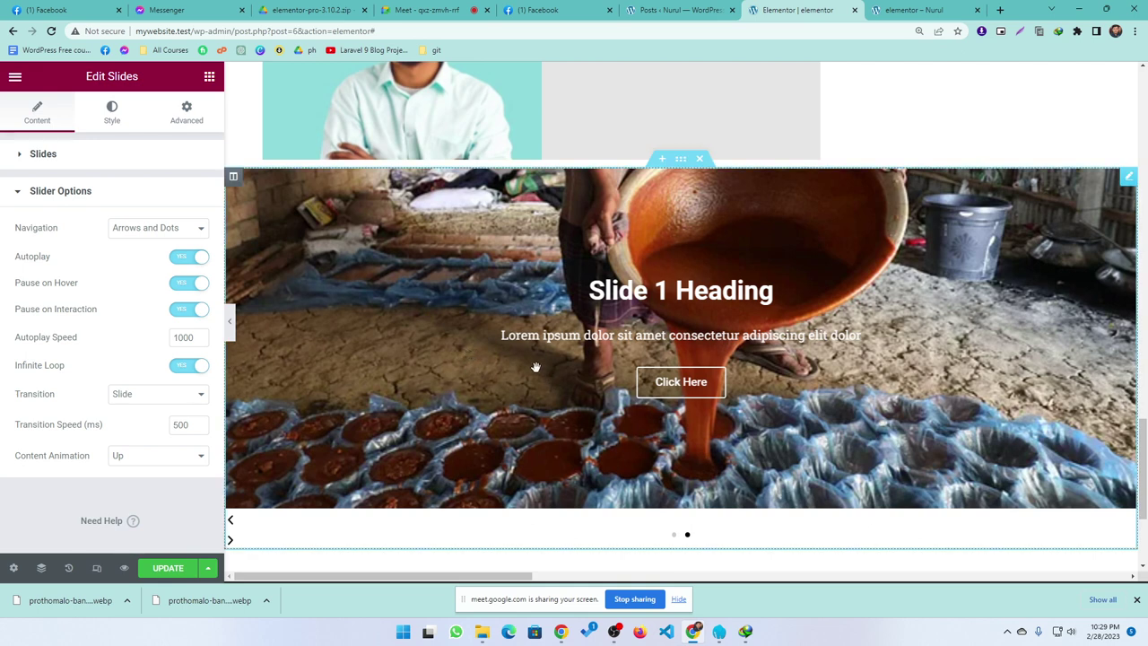
pyautogui.scroll(-2, 536, 367)
pyautogui.scroll(2, 440, 361)
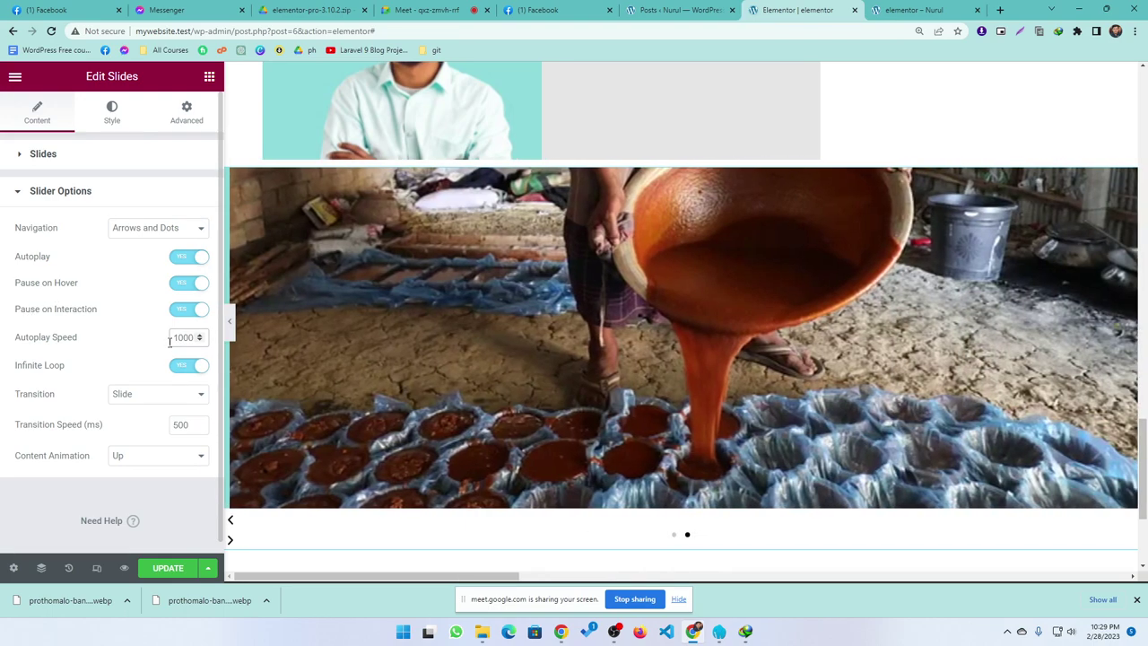
pyautogui.doubleClick(183, 337)
pyautogui.write('4000')
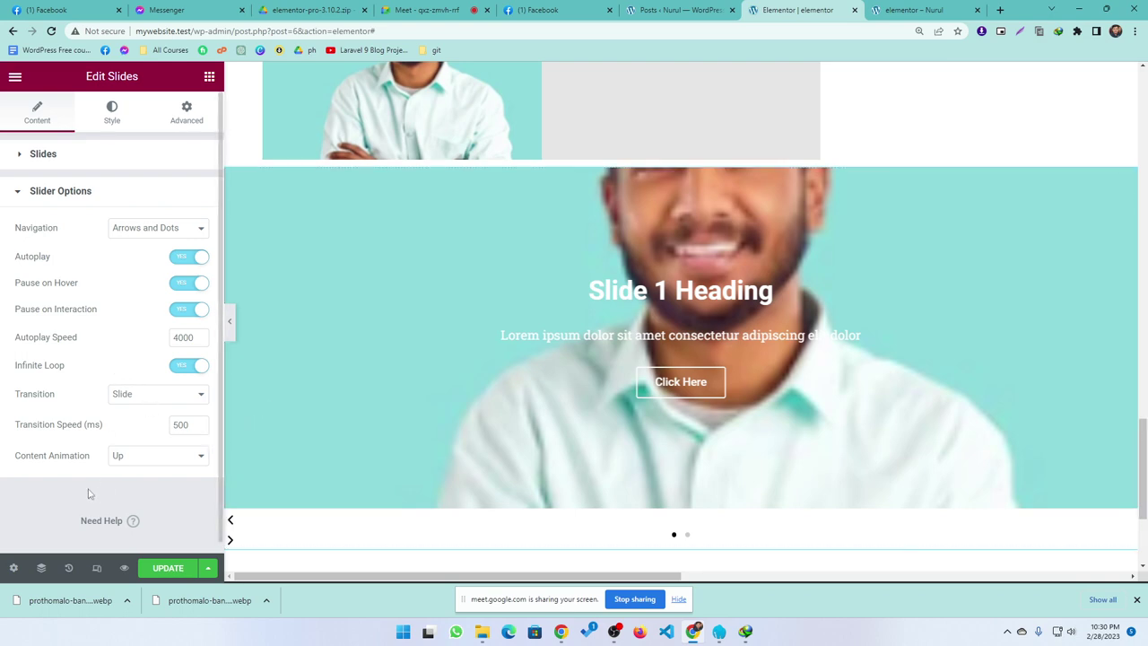
# - Change the slider's transition to Fade and its content animation to Zoom
pyautogui.scroll(-1, 103, 373)
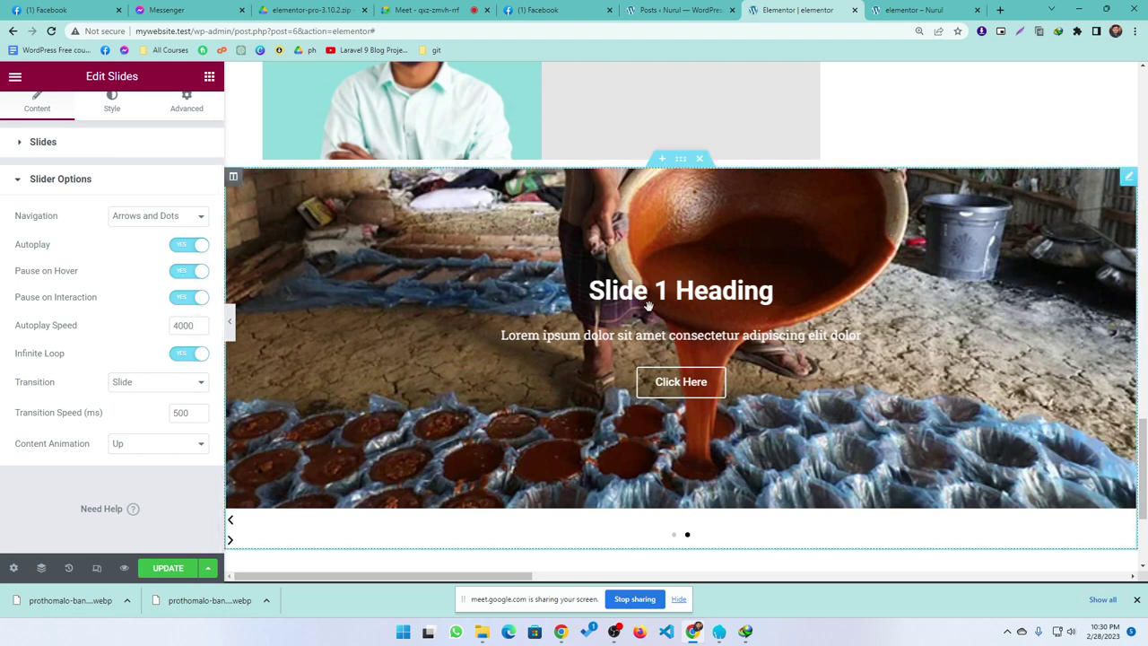
pyautogui.click(138, 383)
pyautogui.click(130, 410)
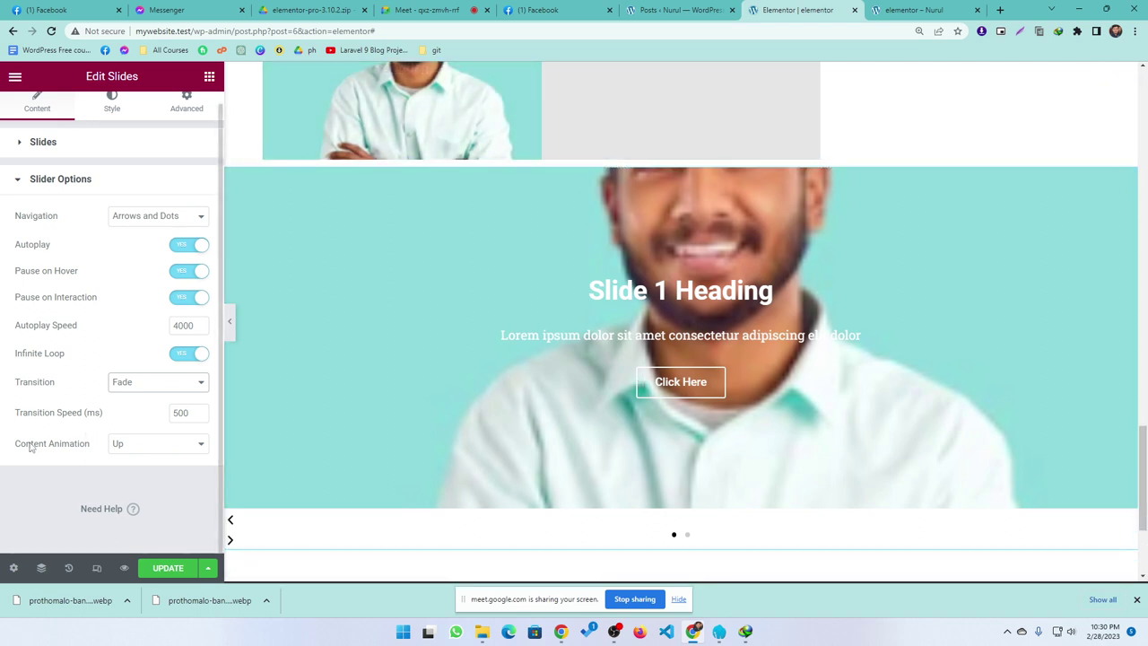
pyautogui.click(138, 445)
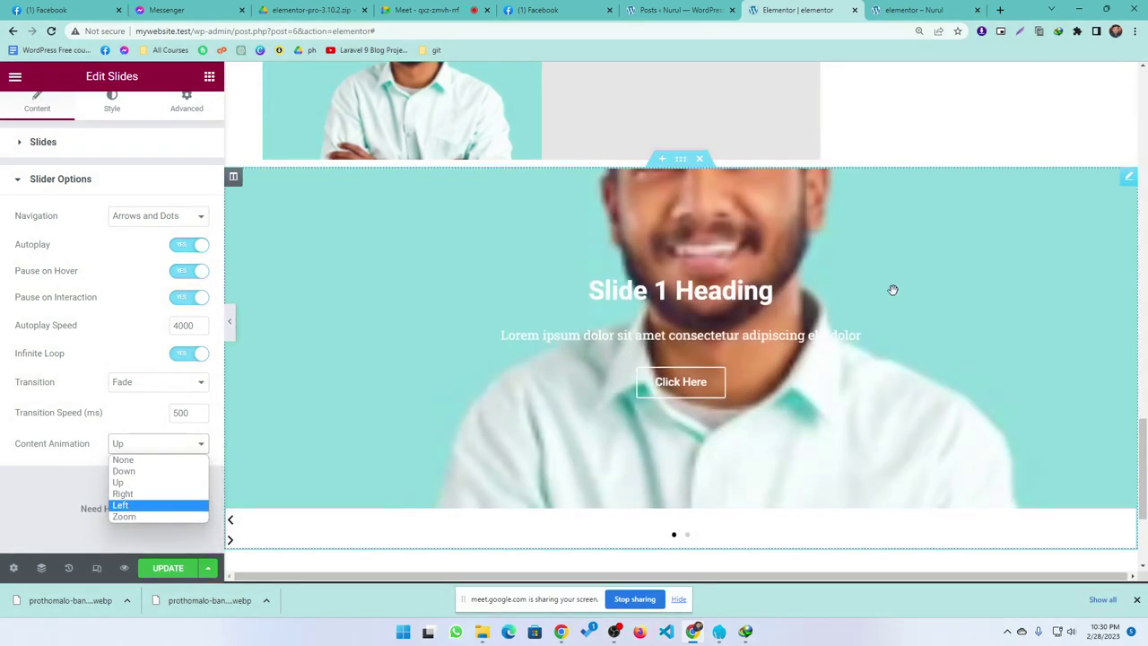
pyautogui.click(124, 516)
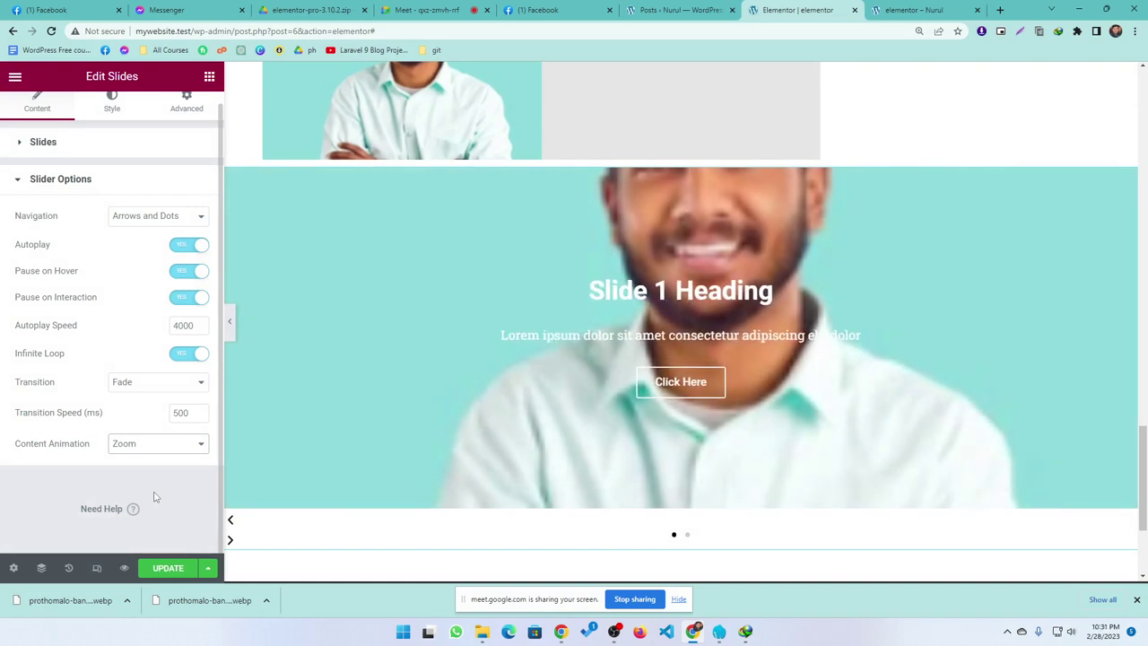
pyautogui.click(139, 445)
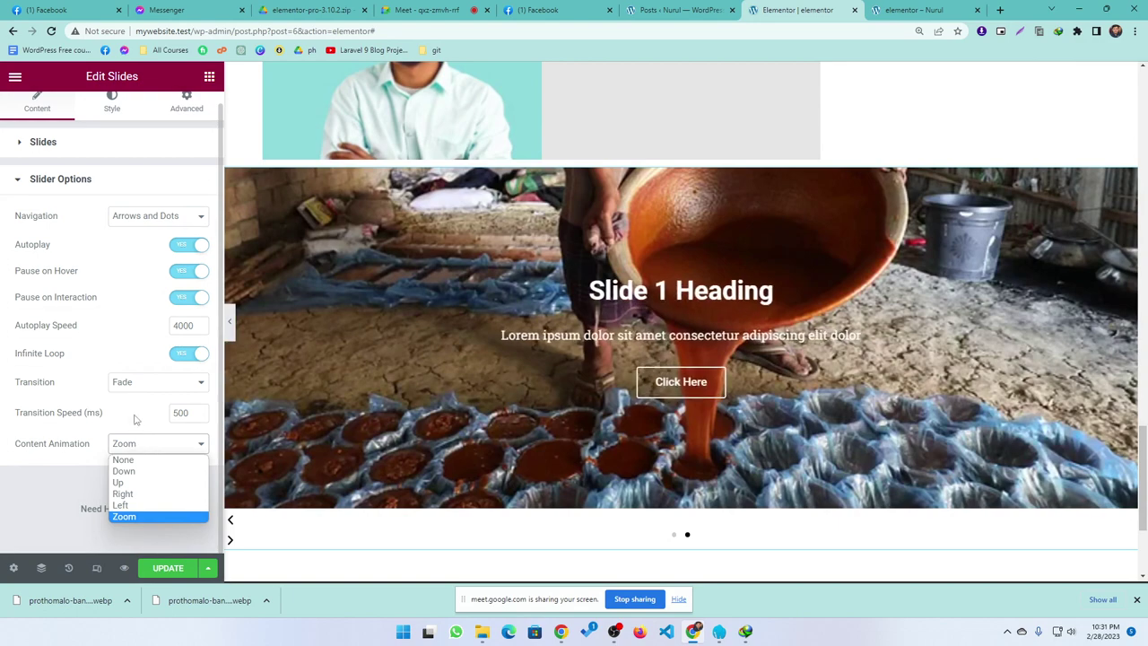
pyautogui.click(136, 418)
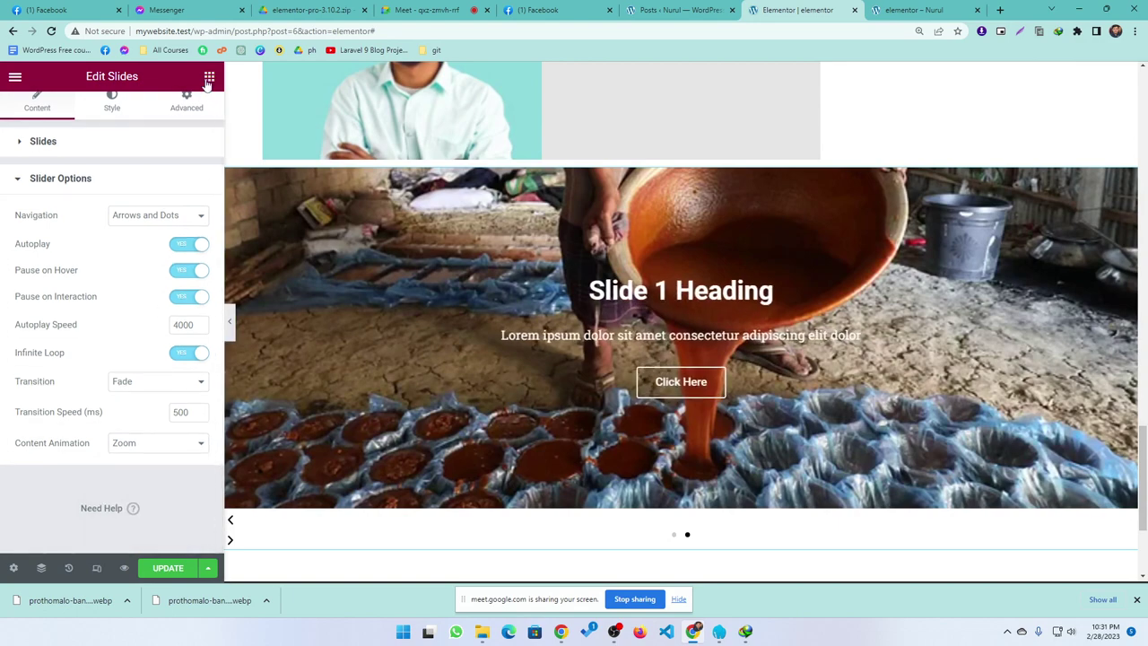
# - Add a one-column section below the slider and place an Animated Headline widget in it
pyautogui.click(209, 78)
pyautogui.scroll(-3, 116, 377)
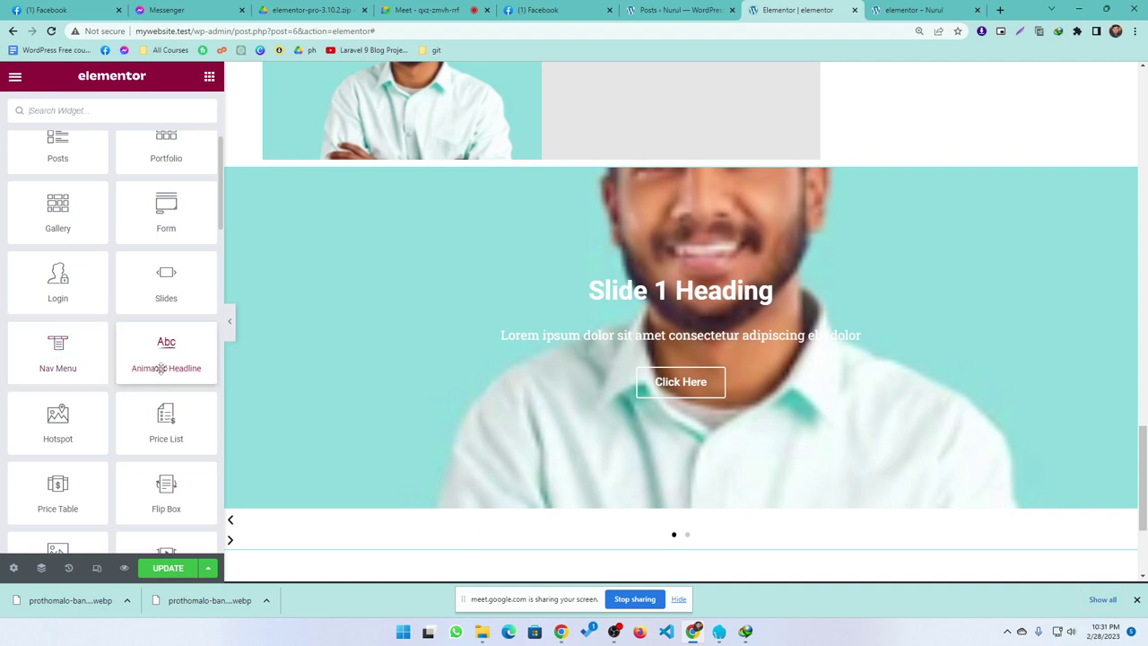
pyautogui.scroll(-1, 427, 373)
pyautogui.scroll(-3, 426, 373)
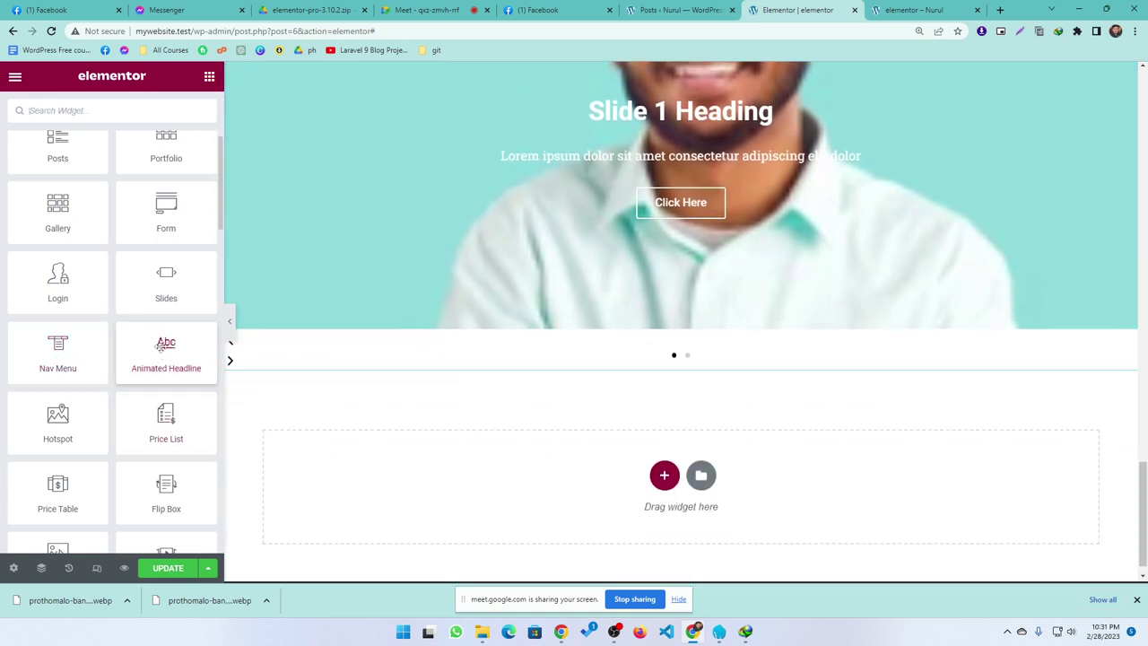
pyautogui.click(664, 475)
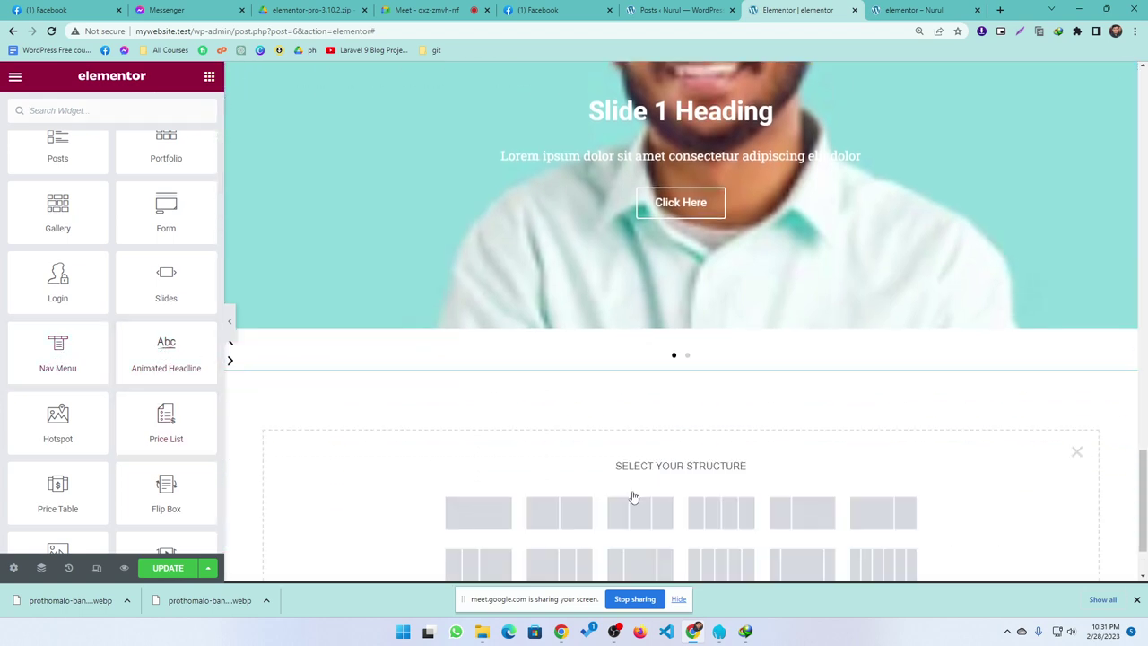
pyautogui.click(482, 517)
pyautogui.click(209, 76)
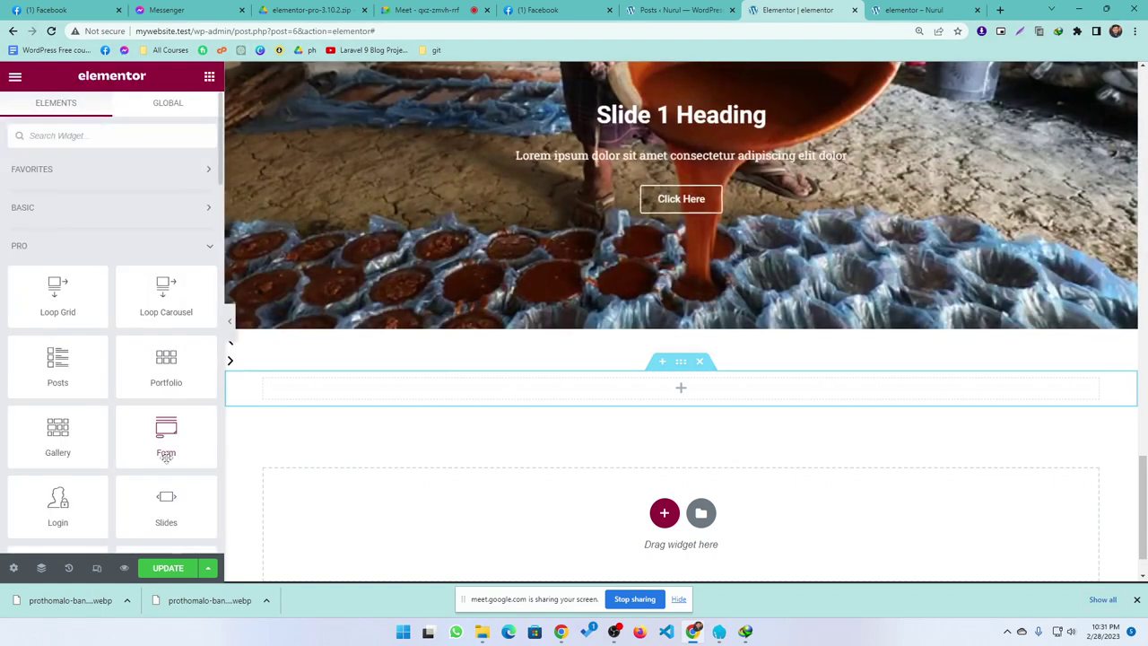
pyautogui.scroll(-3, 166, 457)
pyautogui.moveTo(167, 437); pyautogui.dragTo(544, 393)
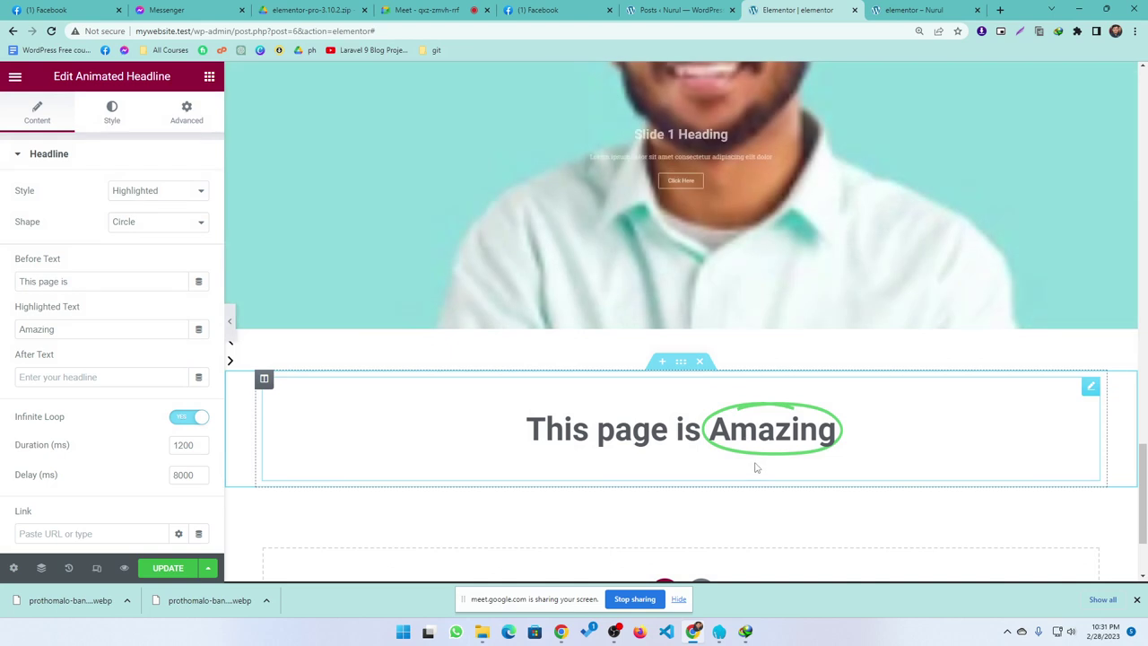
# - View the animated headline on devnurul.me in a new browser tab, glance at the page preview, and return to the page editor
pyautogui.click(999, 10)
pyautogui.write('d')
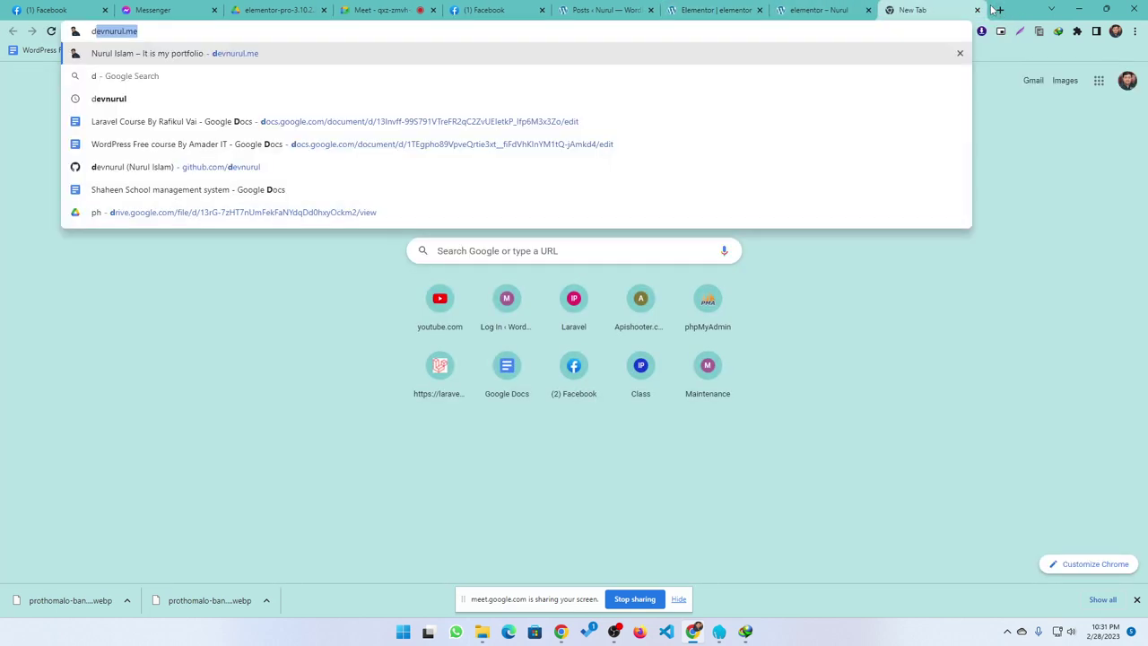
pyautogui.write('evnurul.me')
pyautogui.press('Return')
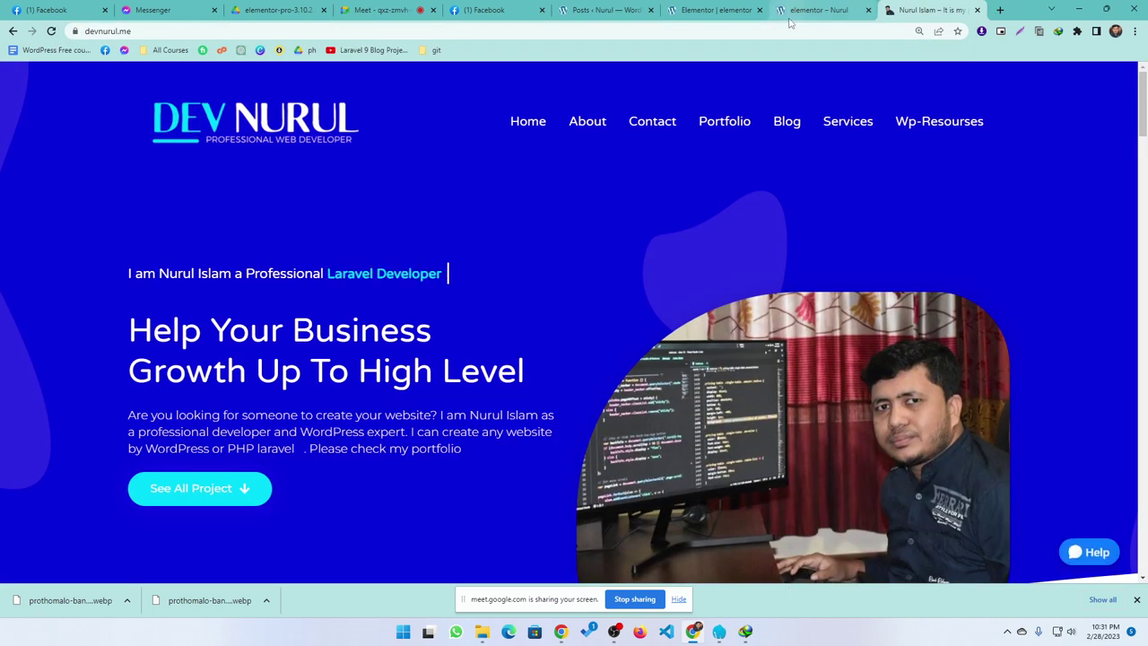
pyautogui.click(825, 10)
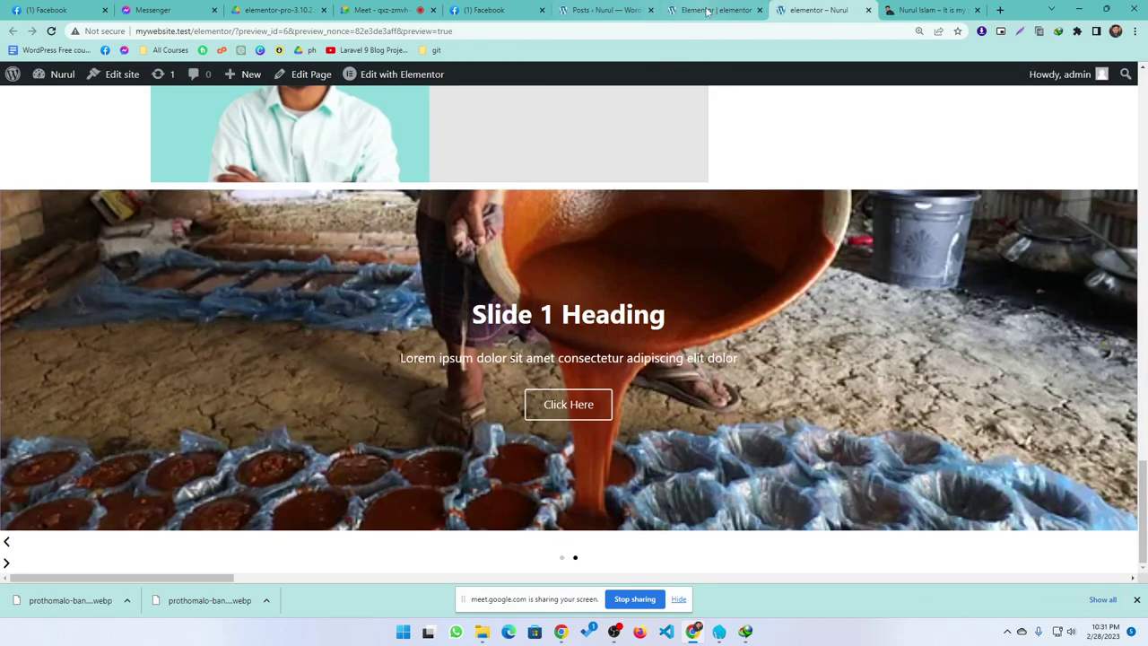
pyautogui.click(713, 9)
# - Change the animated headline's style to Rotating
pyautogui.scroll(-1, 625, 389)
pyautogui.click(153, 193)
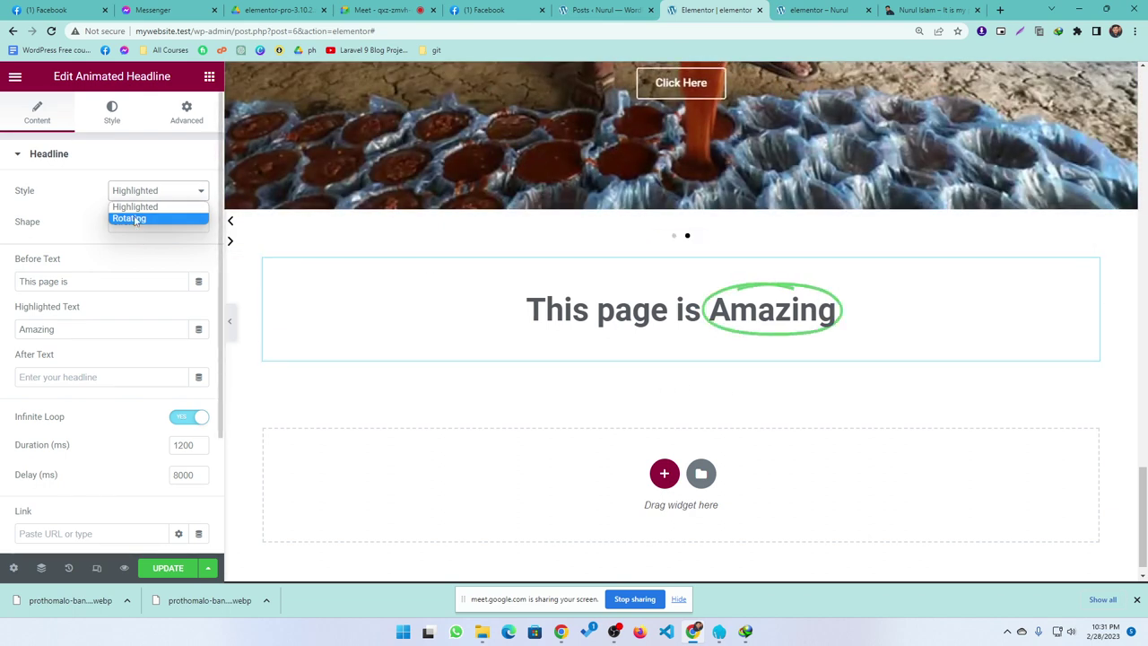
pyautogui.click(74, 216)
pyautogui.click(154, 192)
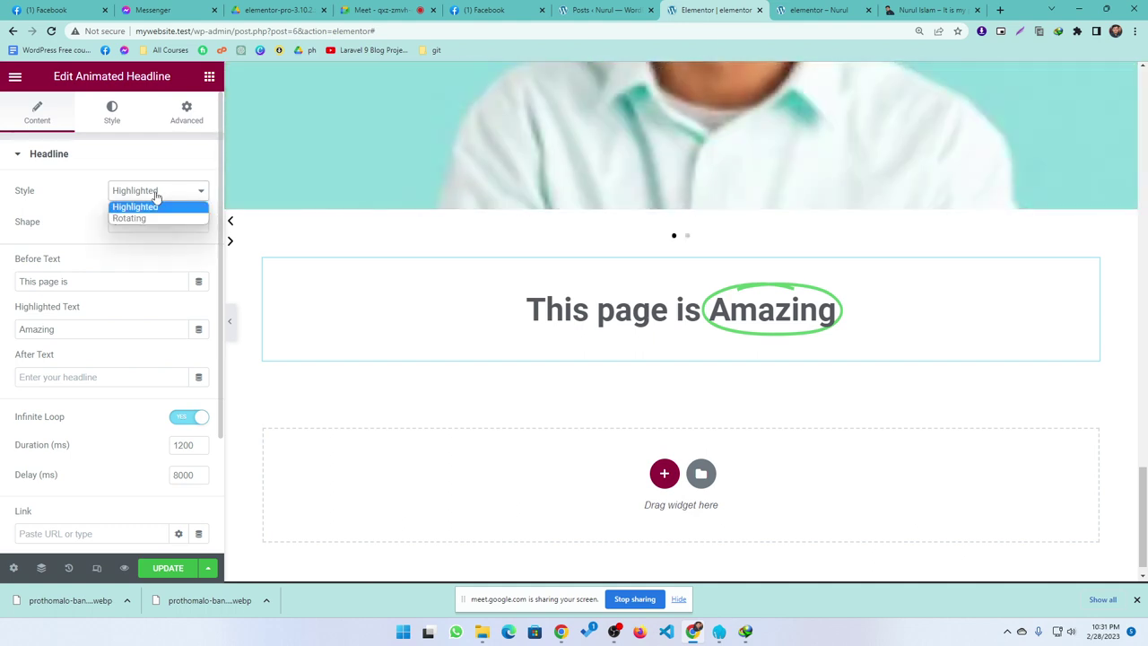
pyautogui.click(135, 219)
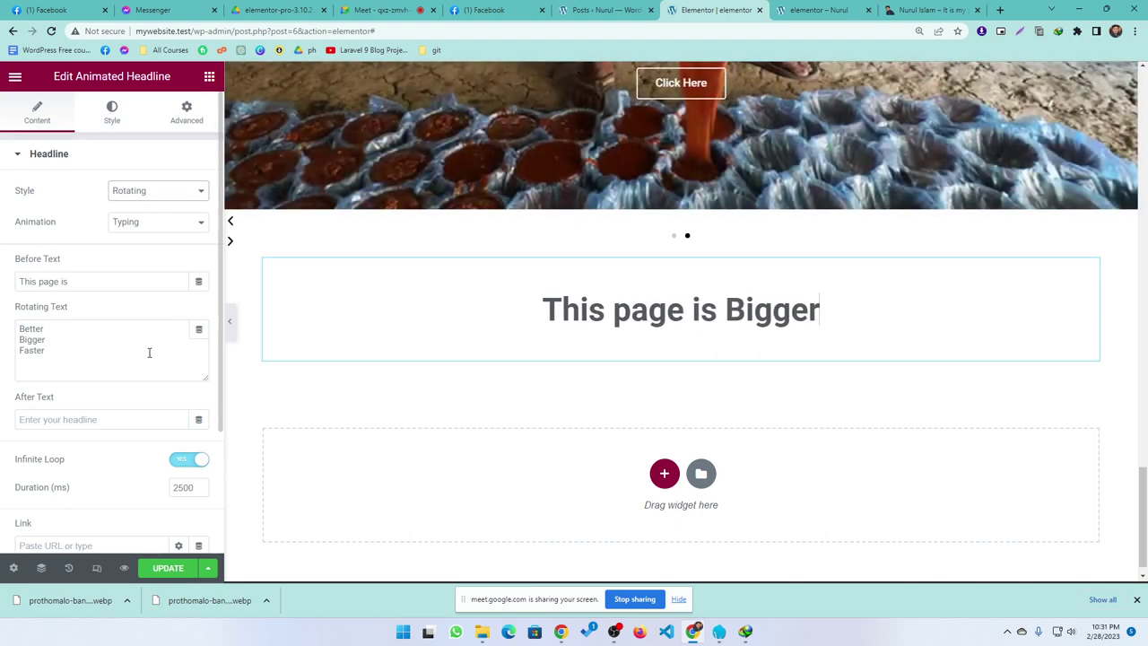
# - Try the Clip and Flip animations on the rotating headline and set its animation to Swirl
pyautogui.click(139, 224)
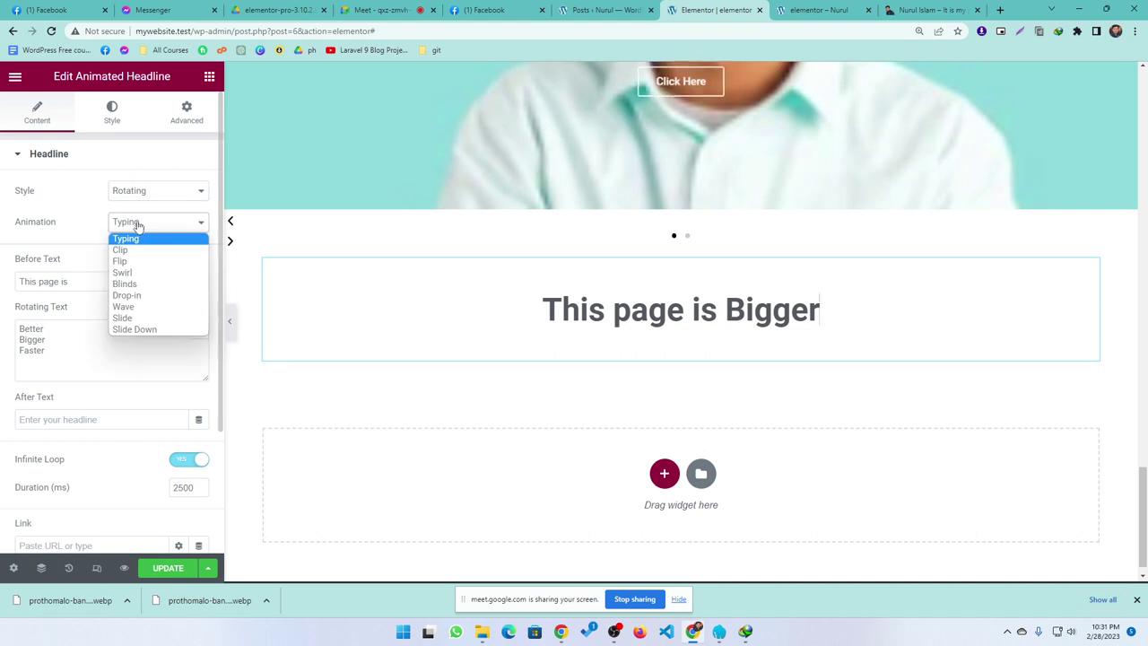
pyautogui.click(130, 250)
pyautogui.click(130, 224)
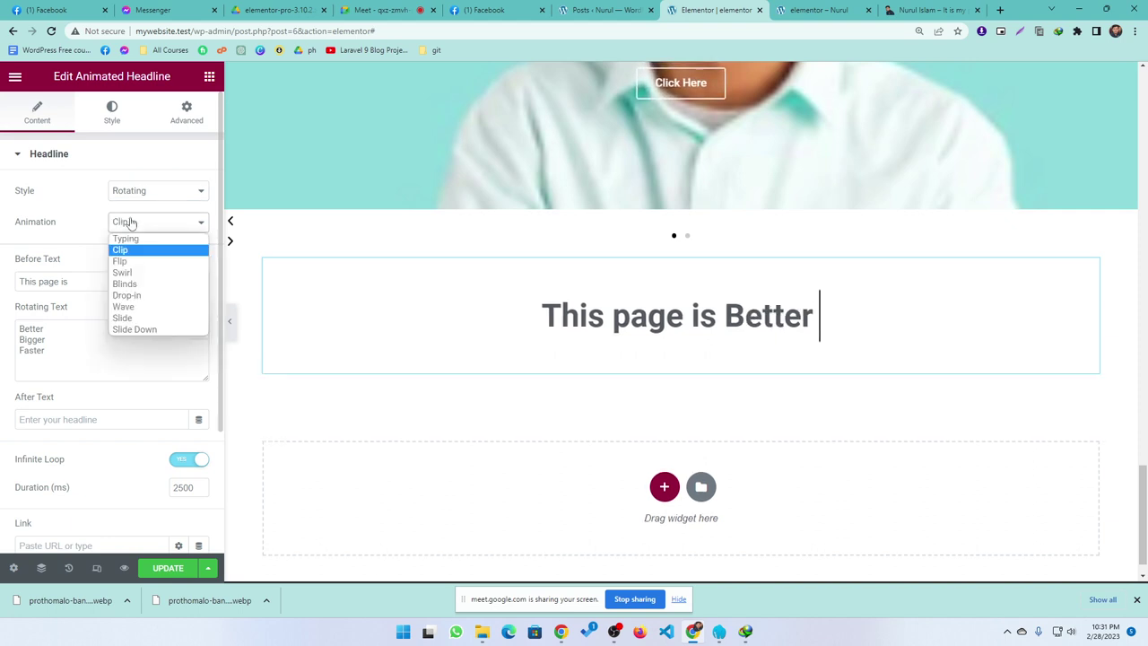
pyautogui.click(128, 260)
pyautogui.click(135, 231)
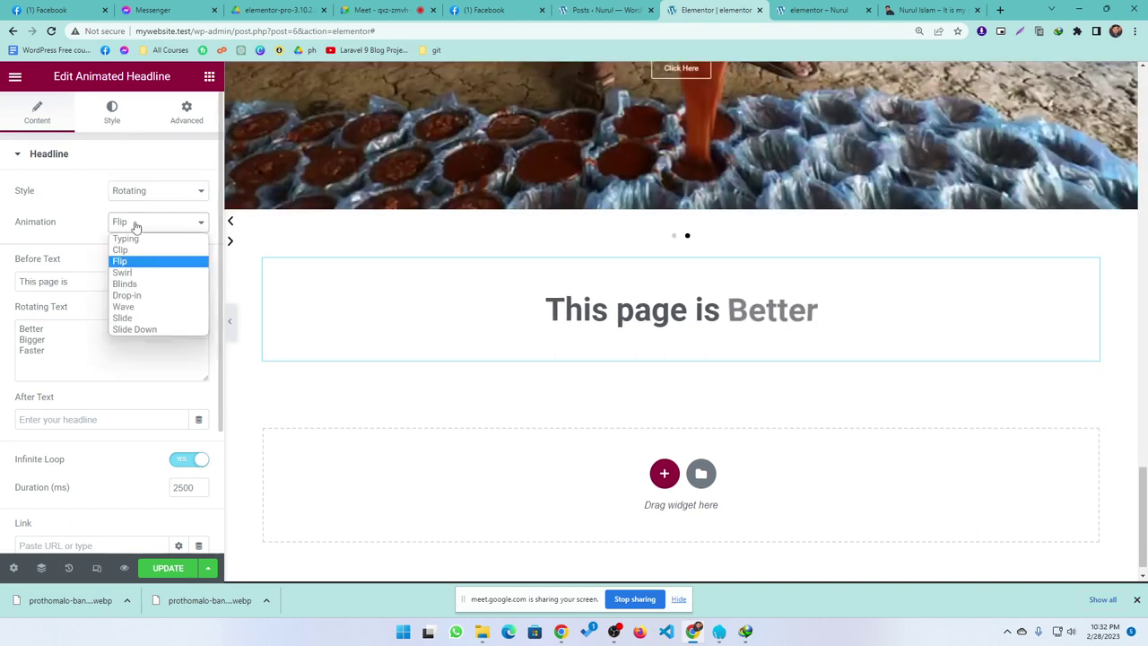
pyautogui.click(135, 271)
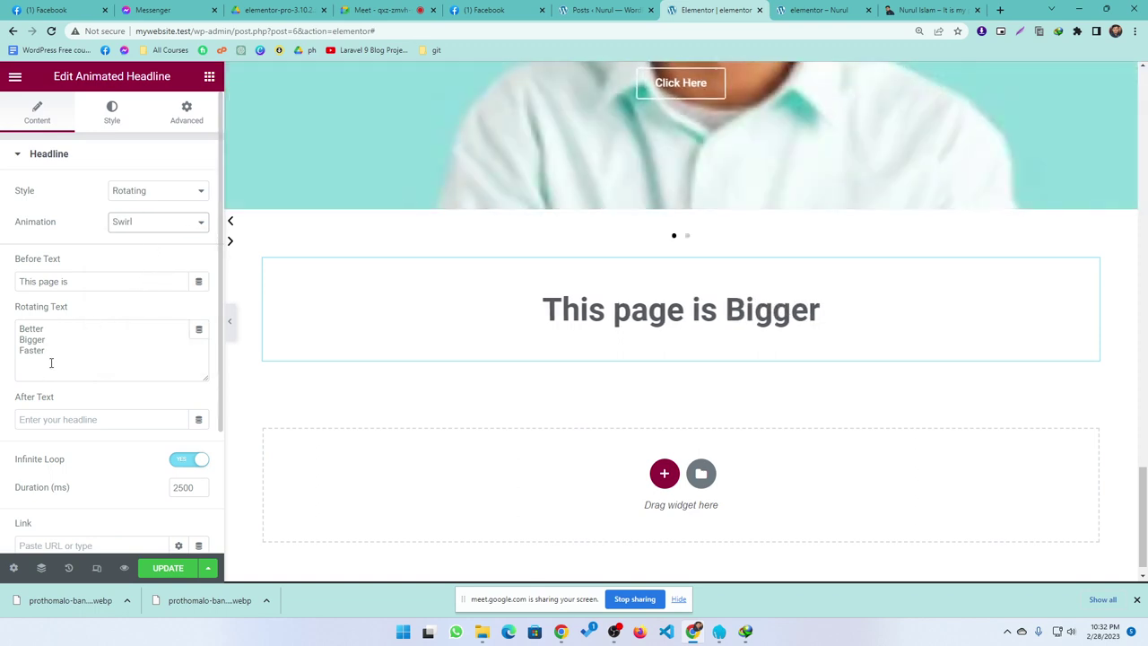
# - Examine the headline's rotating text lines and enter "utfgufgu" as its after text
pyautogui.moveTo(52, 362); pyautogui.dragTo(26, 338)
pyautogui.click(65, 337)
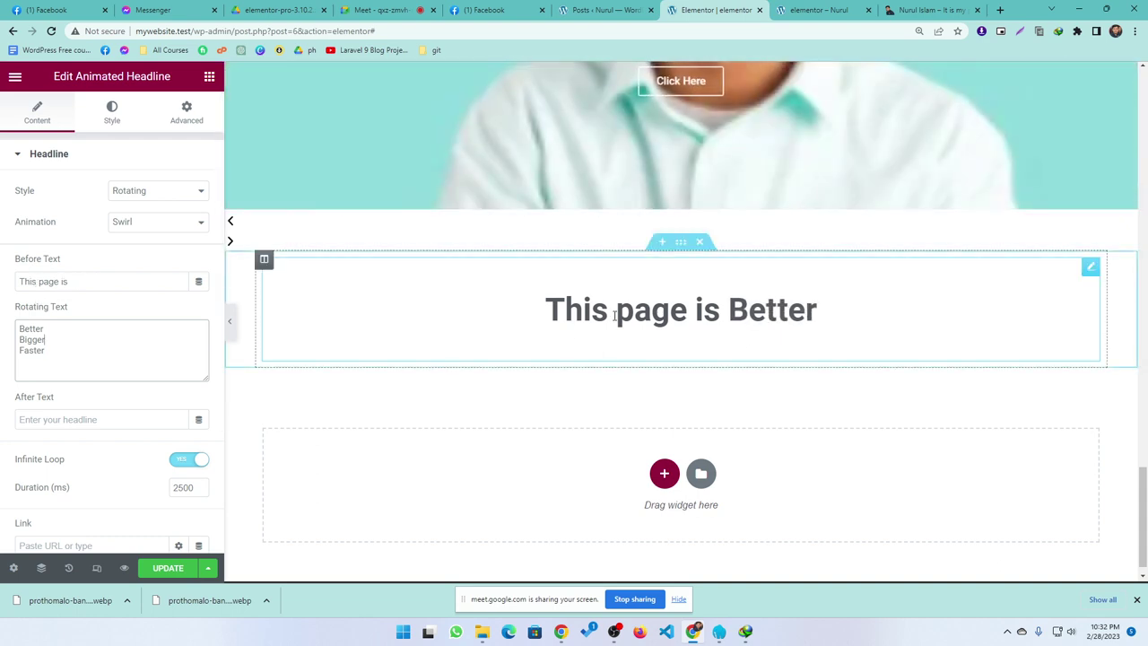
pyautogui.moveTo(719, 309); pyautogui.dragTo(698, 323)
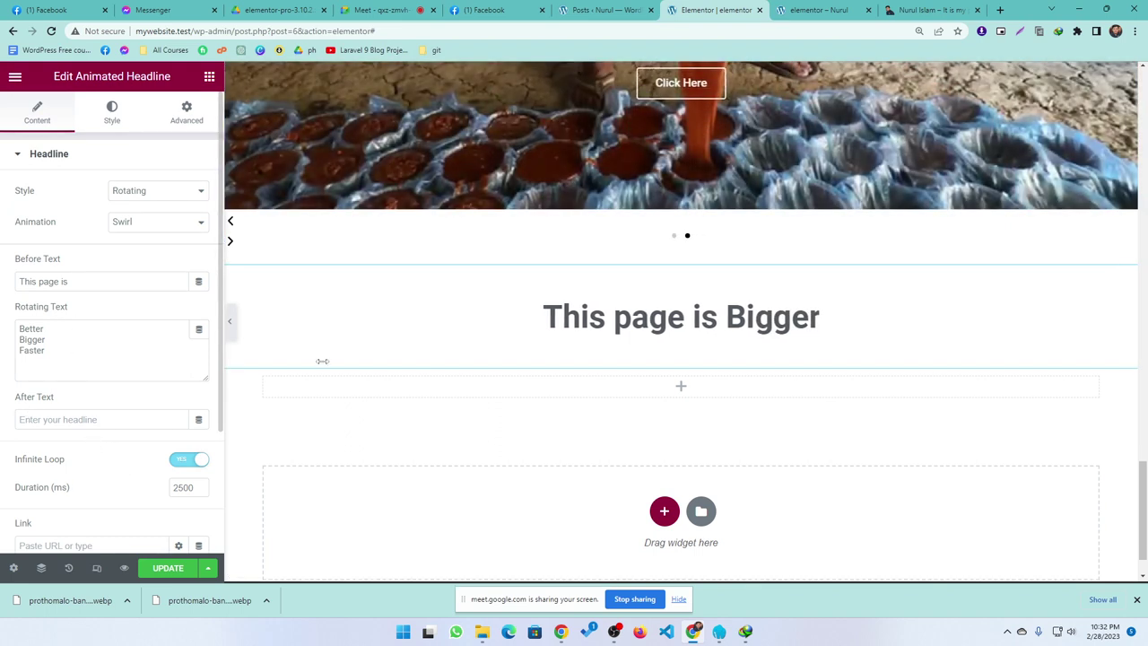
pyautogui.click(39, 418)
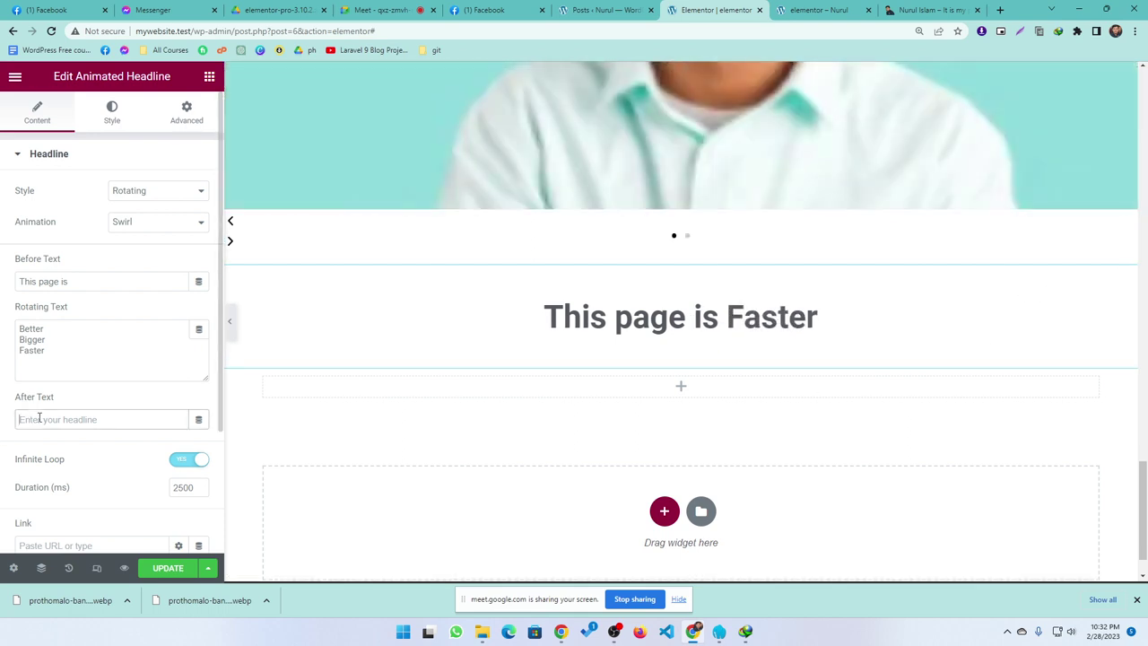
pyautogui.write('utfgufgu')
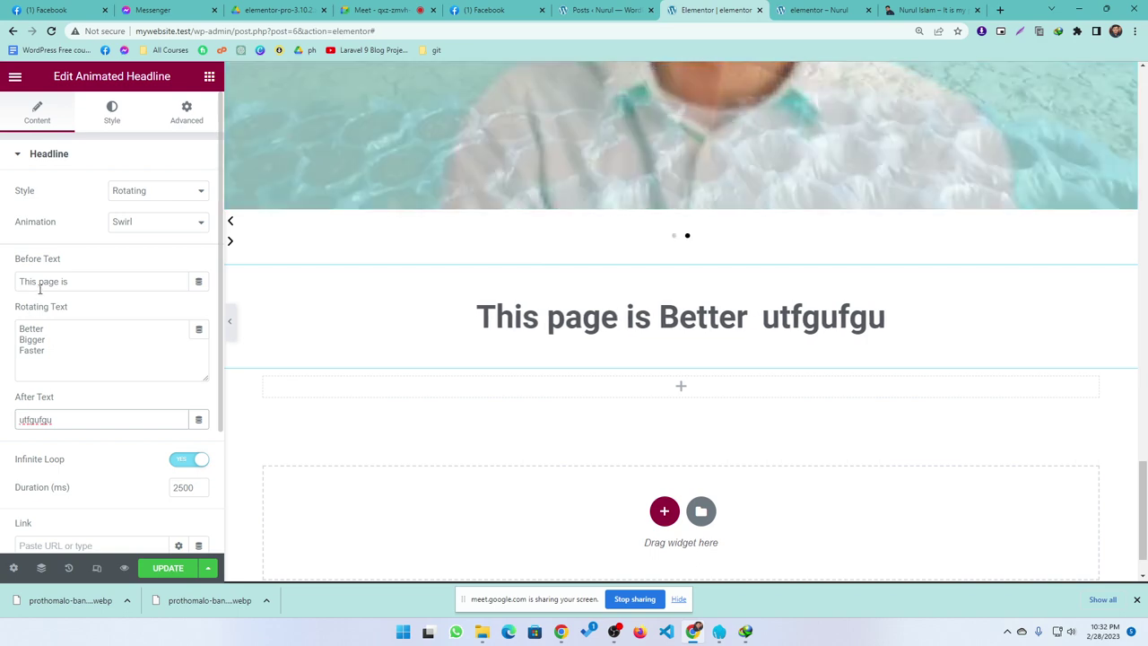
pyautogui.click(49, 355)
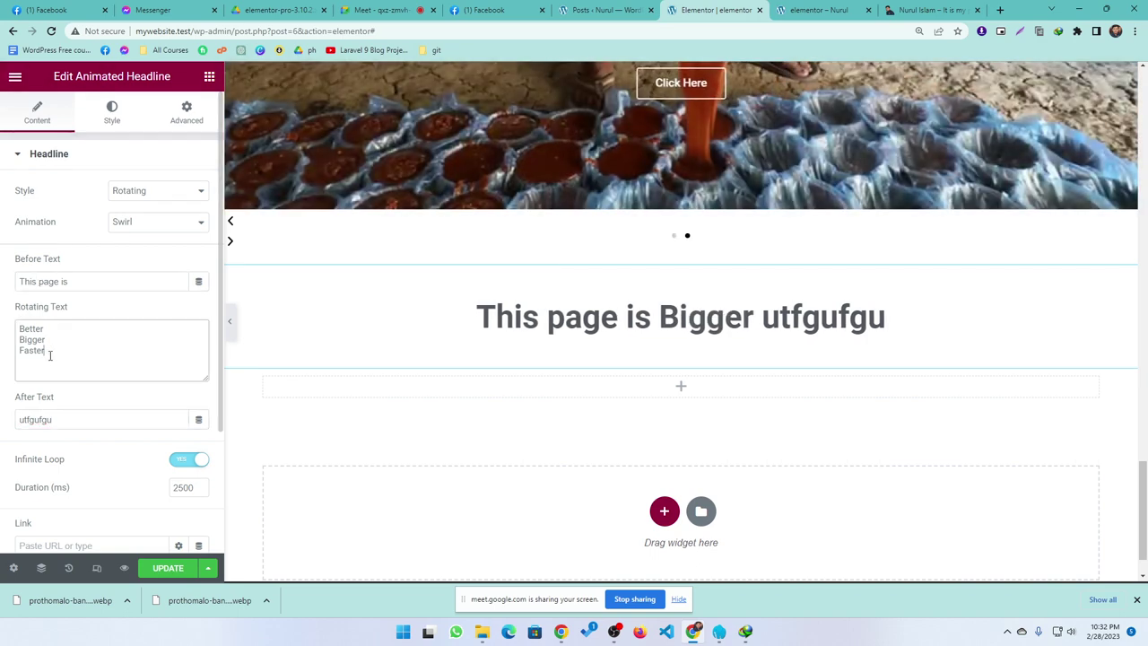
pyautogui.click(113, 352)
pyautogui.scroll(-3, 108, 395)
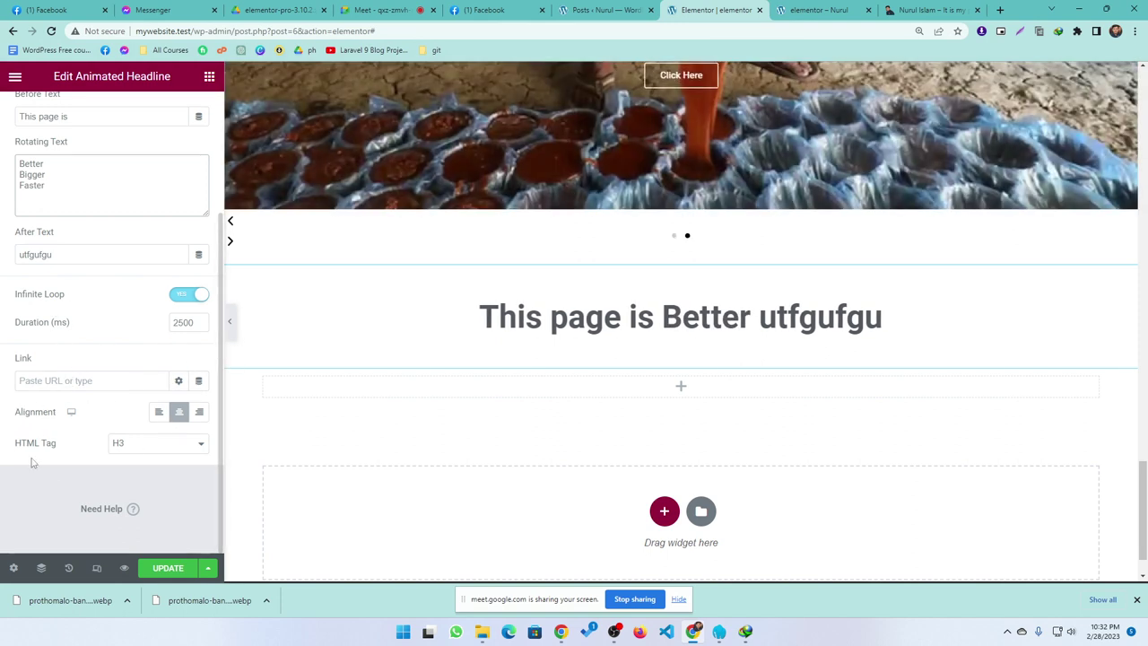
# - Add a two-column section below the animated headline and place a Hotspot widget in its first column
pyautogui.click(663, 513)
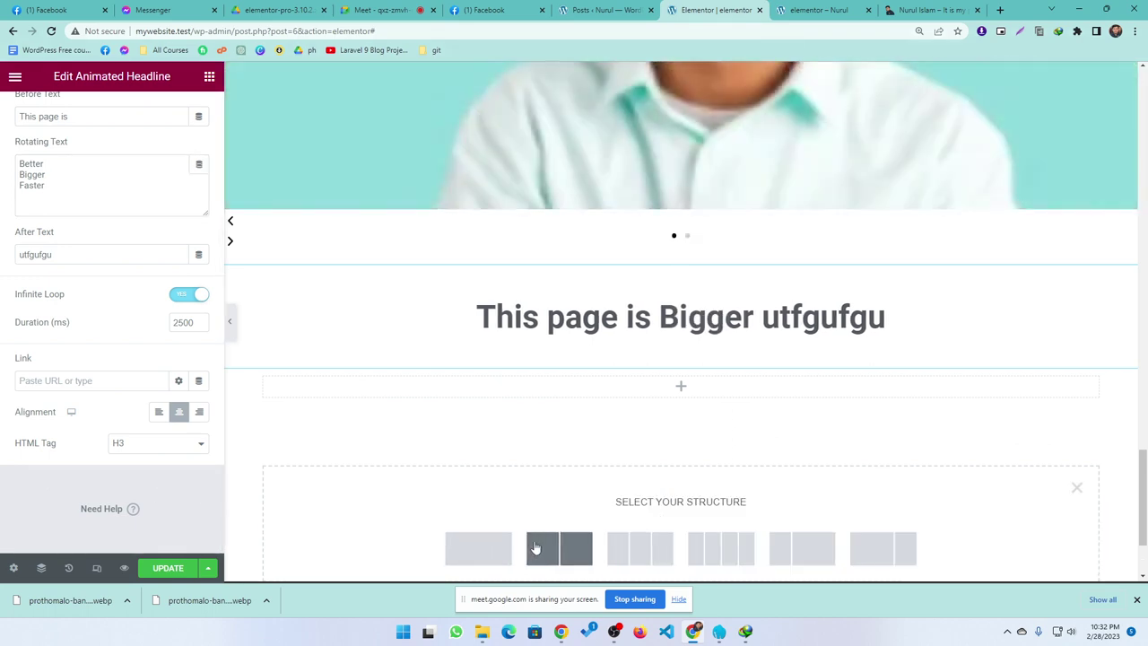
pyautogui.click(545, 548)
pyautogui.click(206, 79)
pyautogui.scroll(-4, 149, 322)
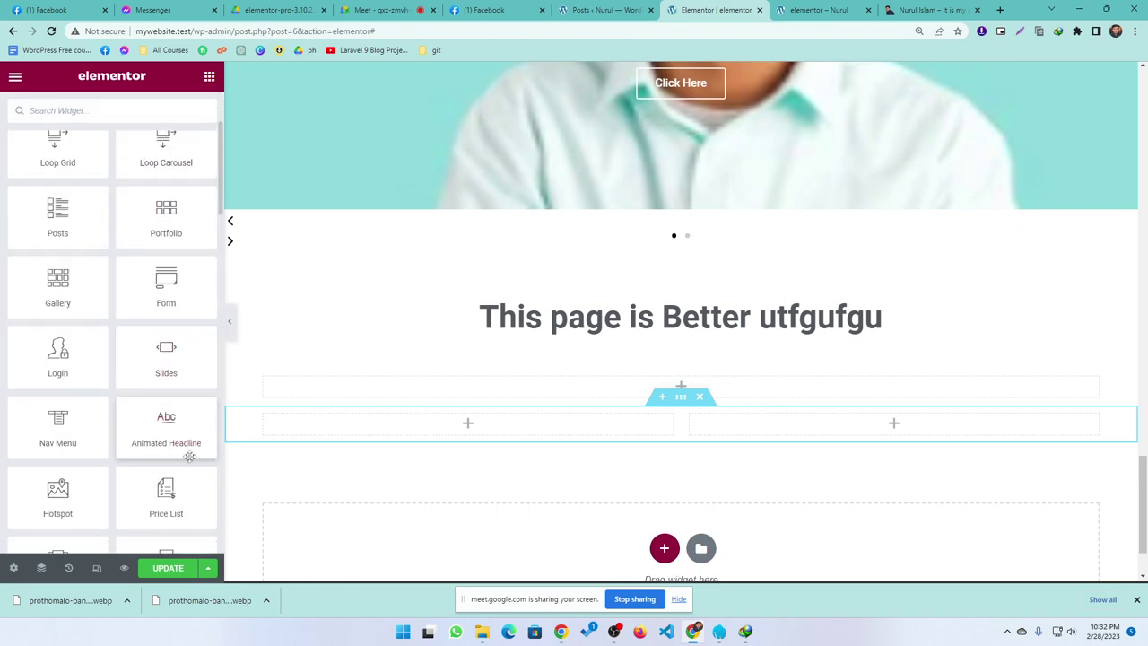
pyautogui.scroll(-1, 135, 412)
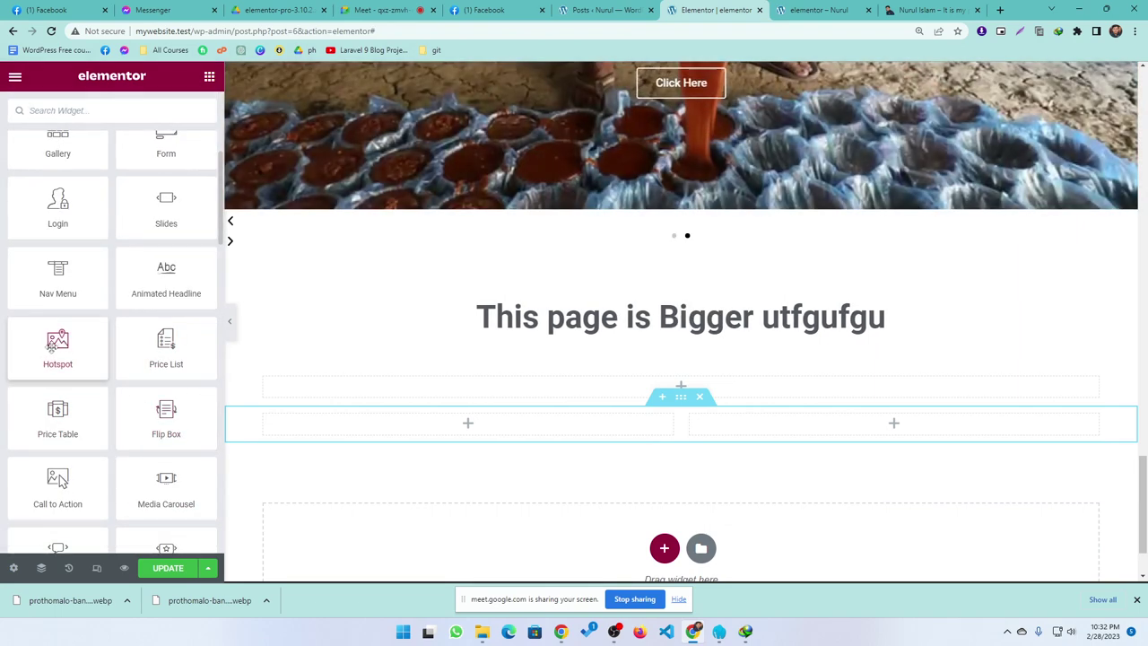
pyautogui.moveTo(57, 348); pyautogui.dragTo(467, 430)
pyautogui.scroll(-2, 472, 461)
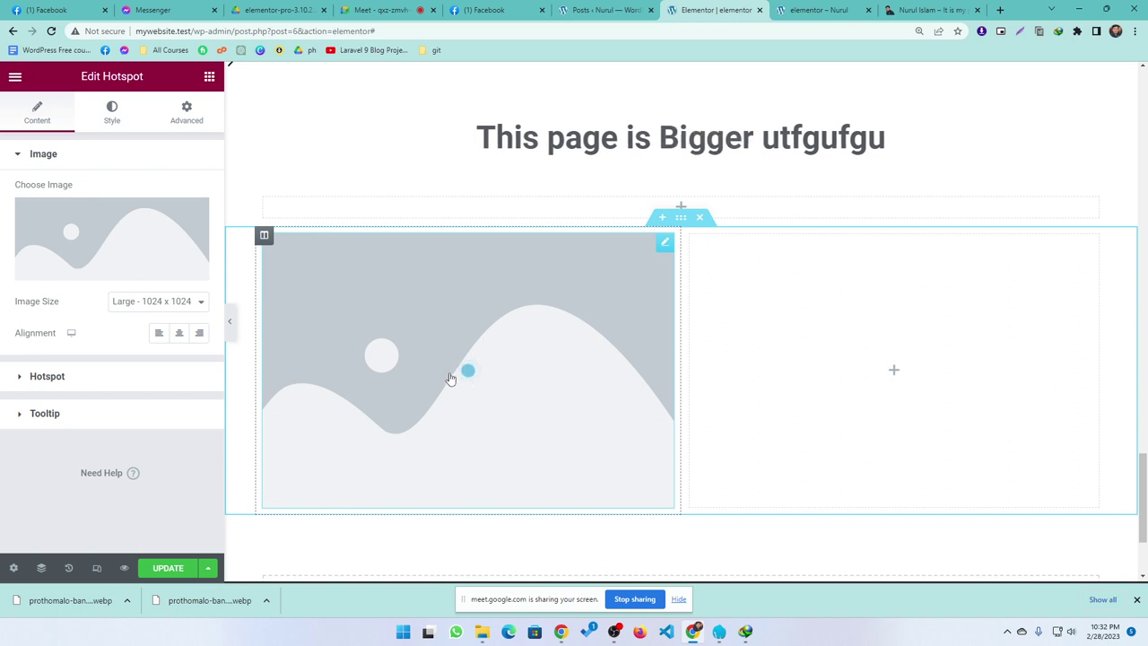
# - Duplicate Item #1 in the Hotspot widget's list of hotspots
pyautogui.click(56, 377)
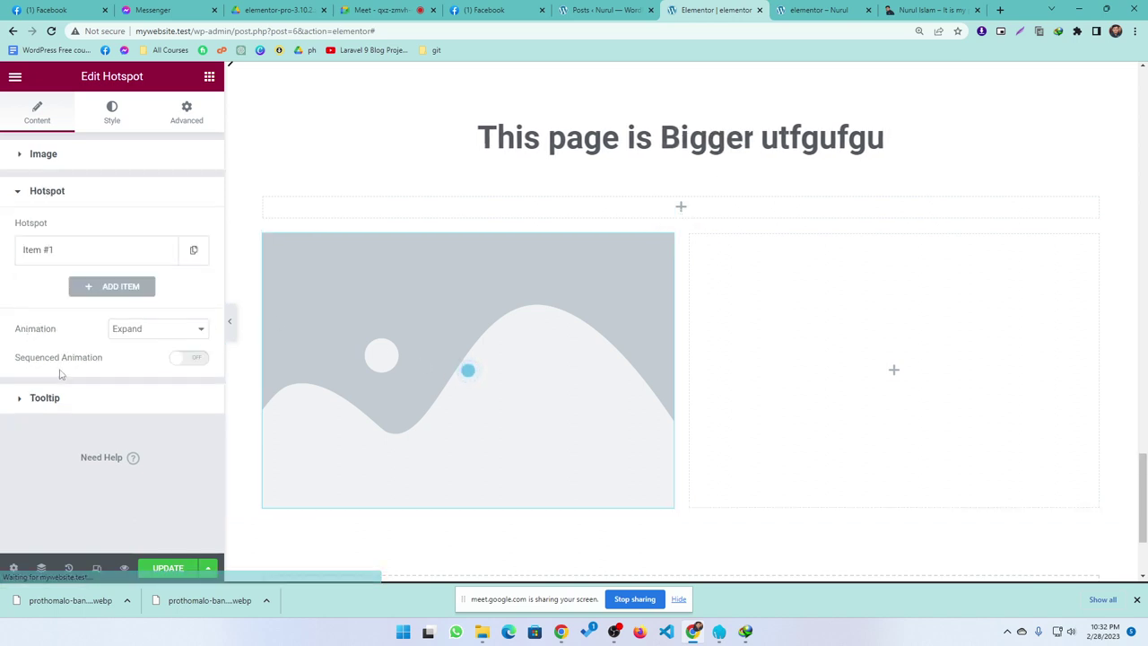
pyautogui.click(62, 250)
pyautogui.click(62, 251)
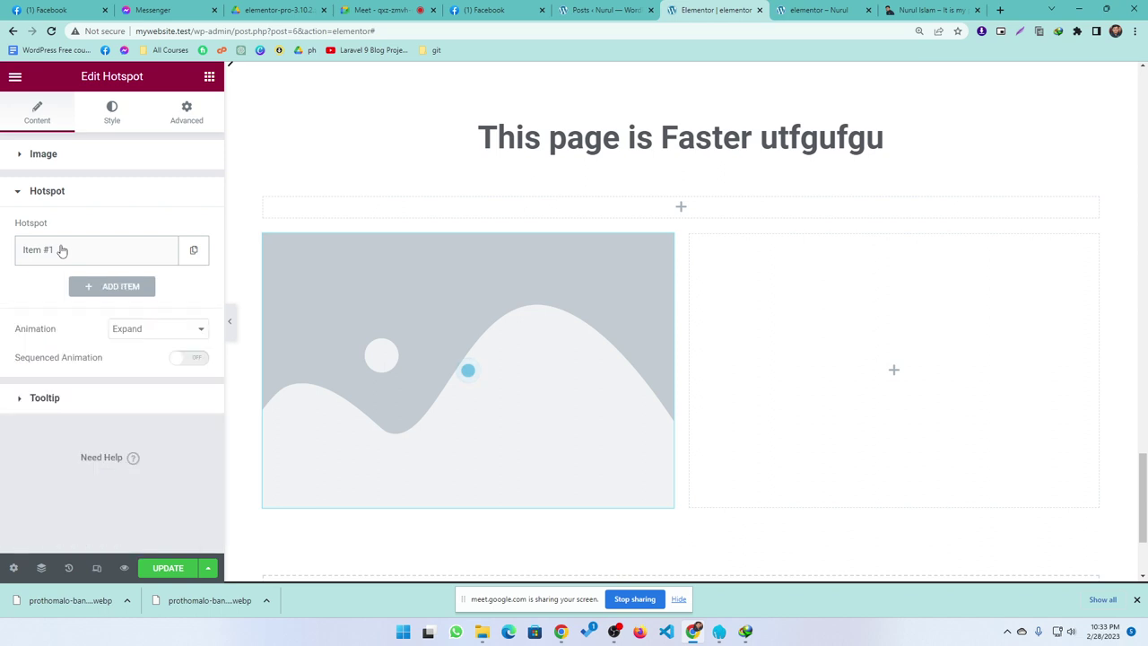
pyautogui.click(193, 250)
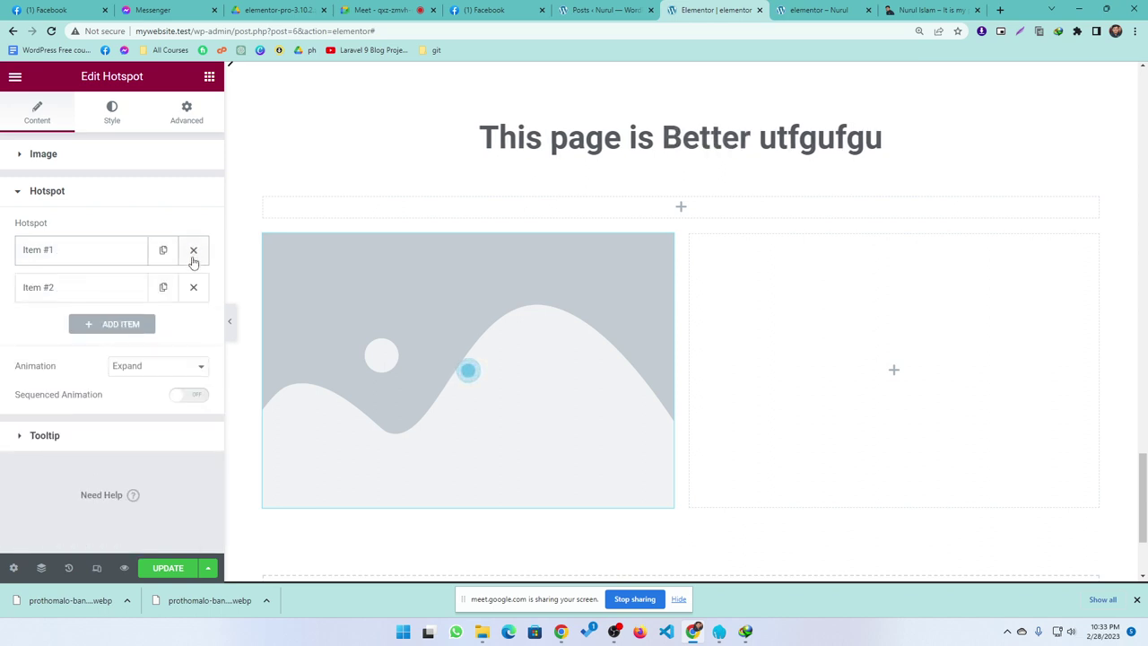
# - Position hotspot Item #2 over the image's white circle with a horizontal offset of 28 and a vertical offset of 44
pyautogui.click(77, 296)
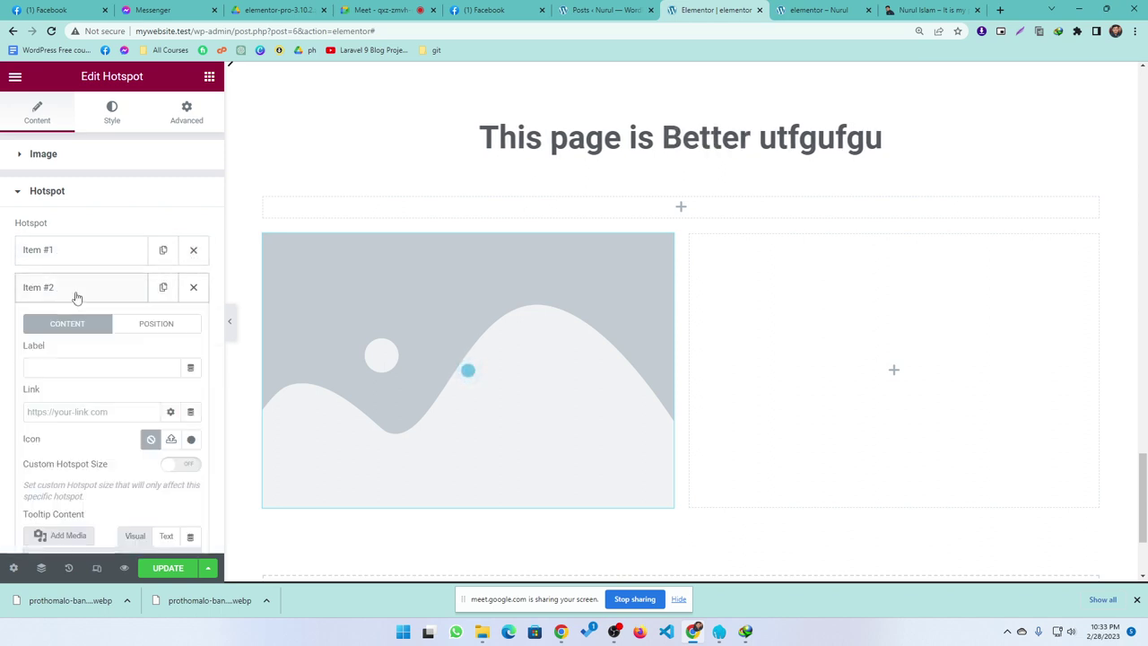
pyautogui.click(153, 324)
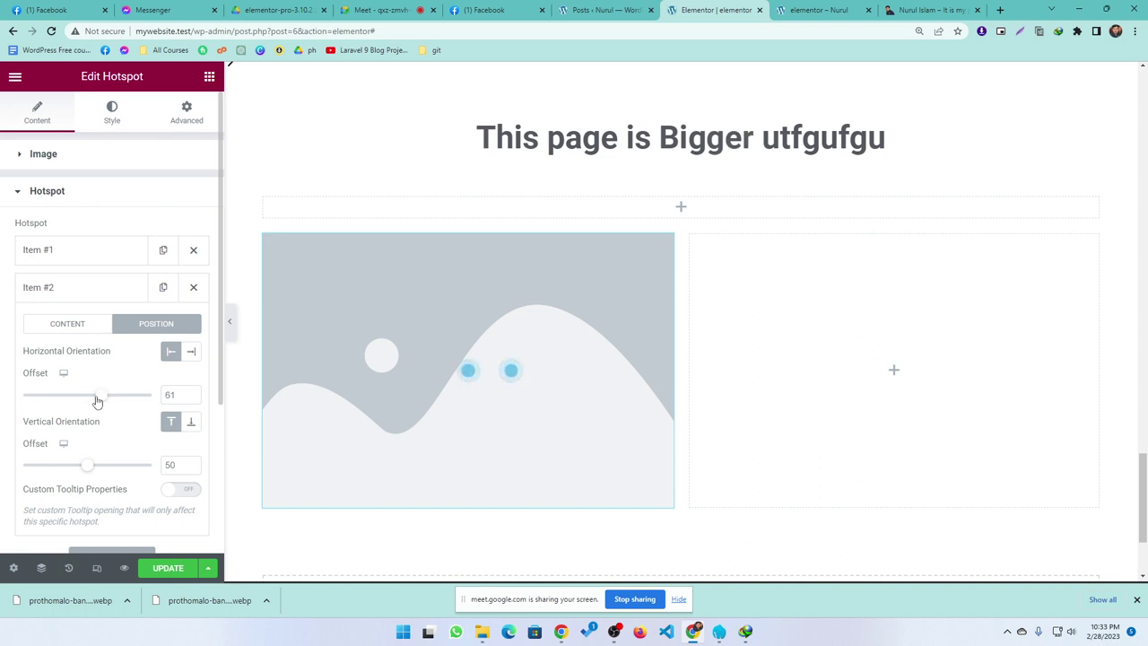
pyautogui.moveTo(77, 472)
pyautogui.mouseDown()
pyautogui.moveTo(56, 472)
pyautogui.moveTo(69, 466)
pyautogui.mouseUp()
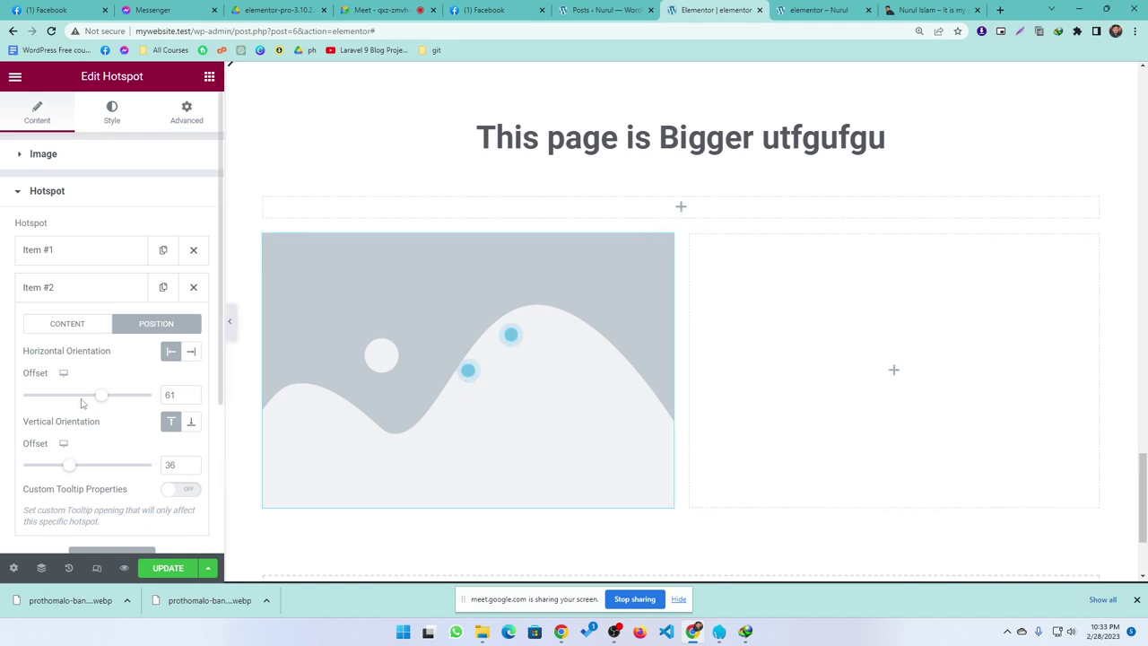
pyautogui.moveTo(66, 473)
pyautogui.mouseDown()
pyautogui.moveTo(86, 472)
pyautogui.moveTo(62, 466)
pyautogui.mouseUp()
pyautogui.moveTo(72, 403)
pyautogui.mouseDown()
pyautogui.moveTo(111, 396)
pyautogui.moveTo(58, 403)
pyautogui.mouseUp()
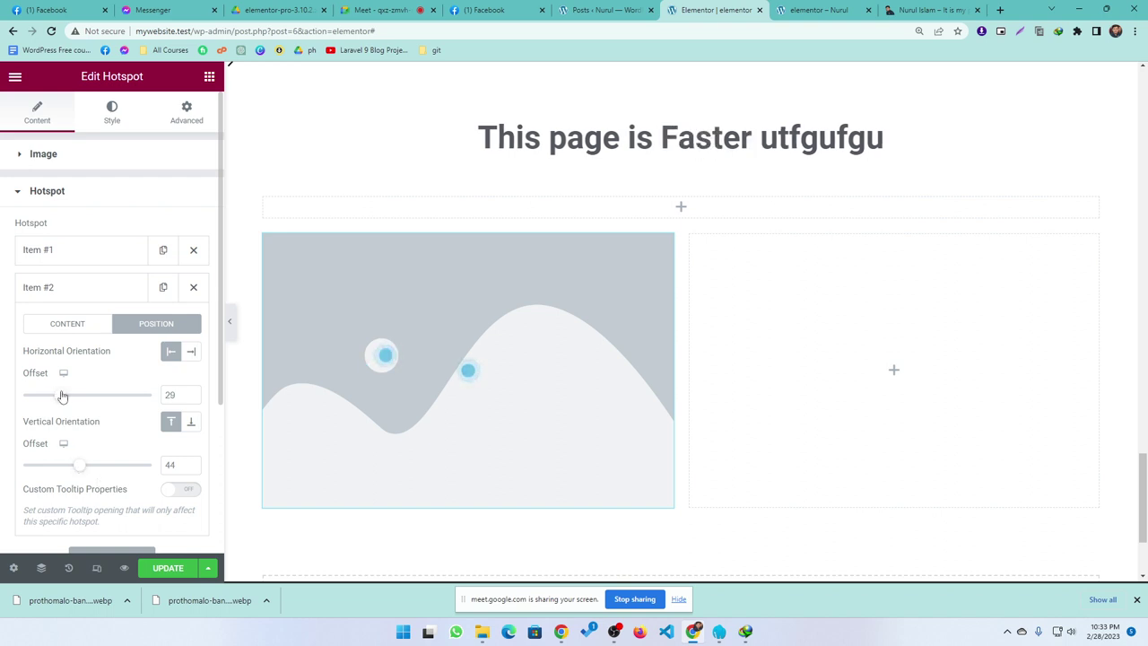
pyautogui.moveTo(63, 396); pyautogui.dragTo(62, 396)
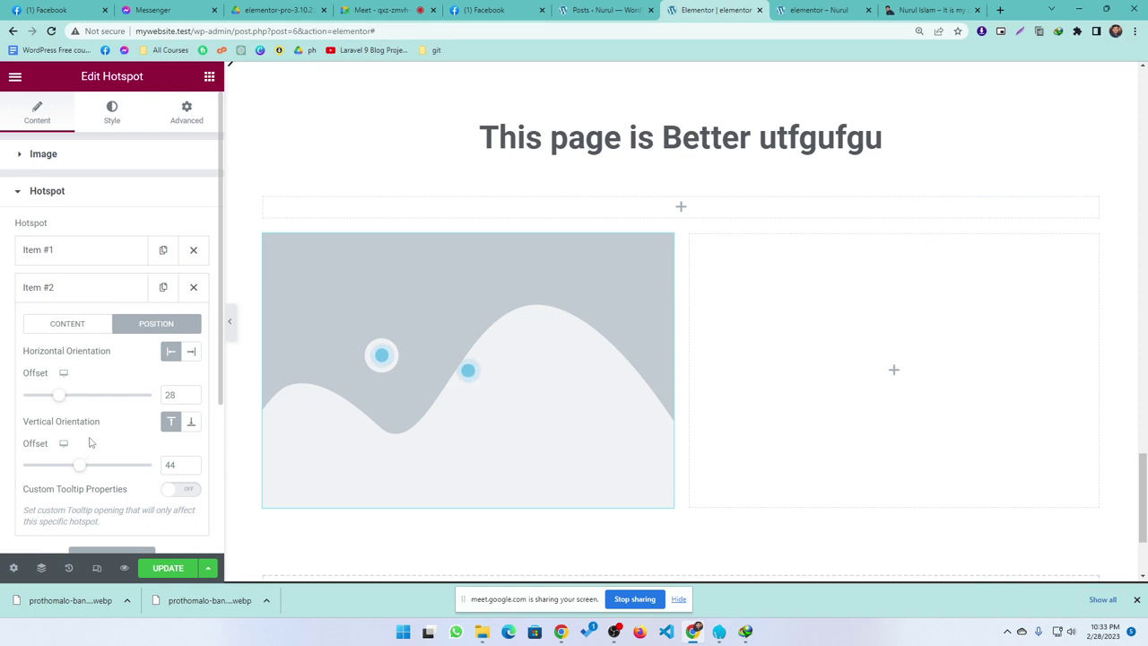
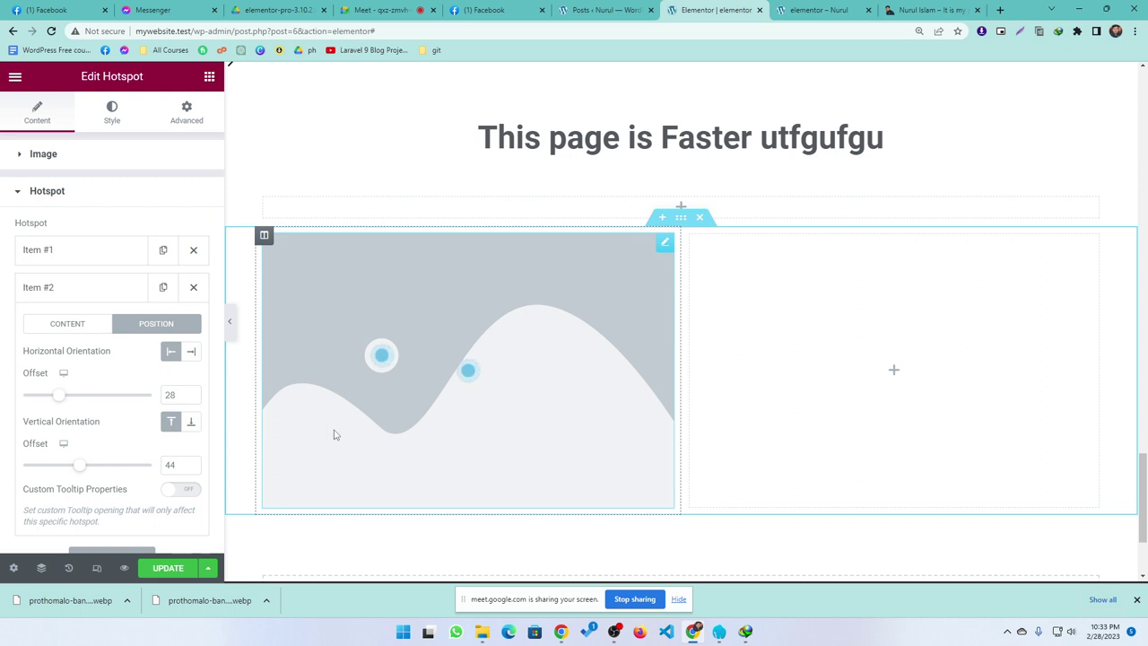
# - Add a one-column section below the hotspot section and place a Price List widget in it
pyautogui.click(209, 77)
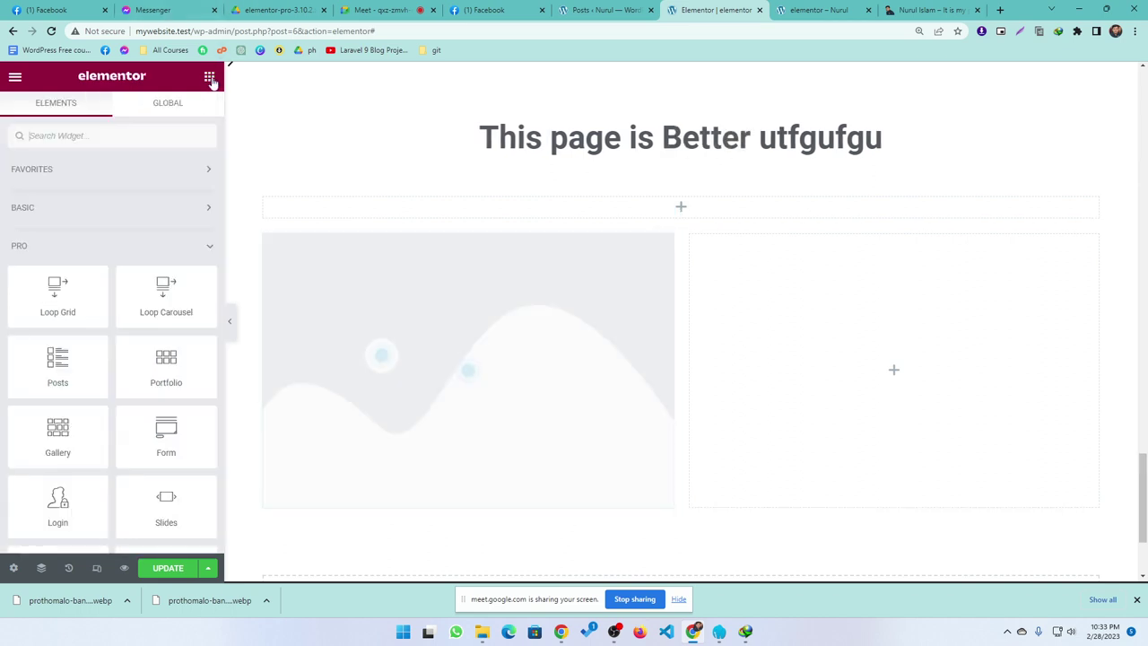
pyautogui.scroll(-3, 113, 404)
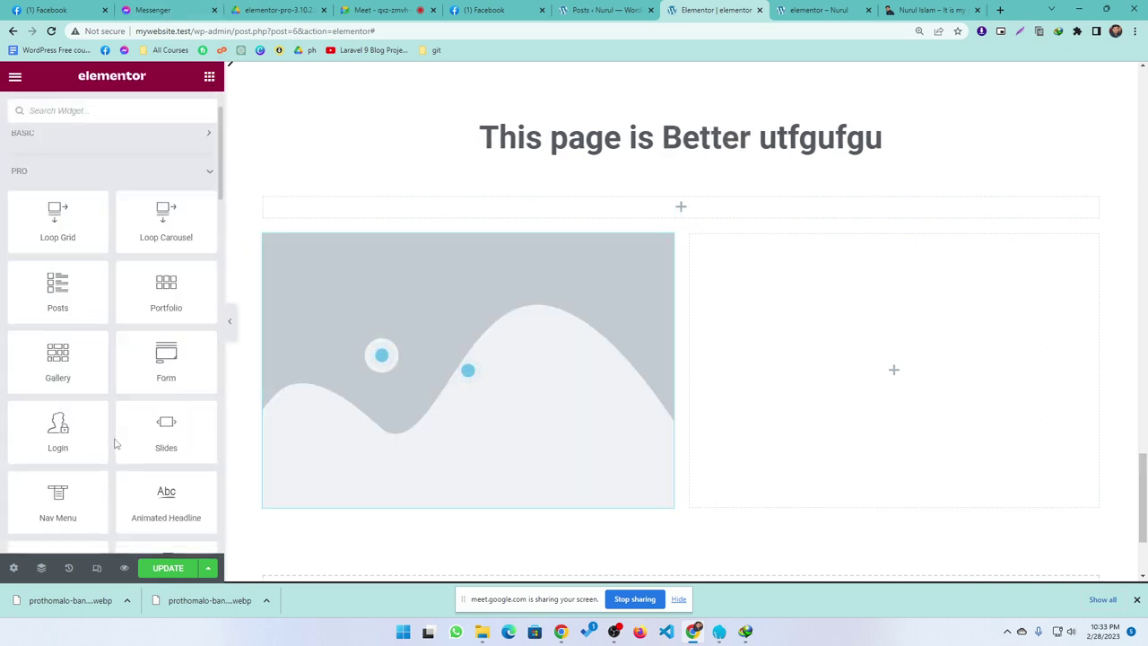
pyautogui.scroll(-1, 126, 468)
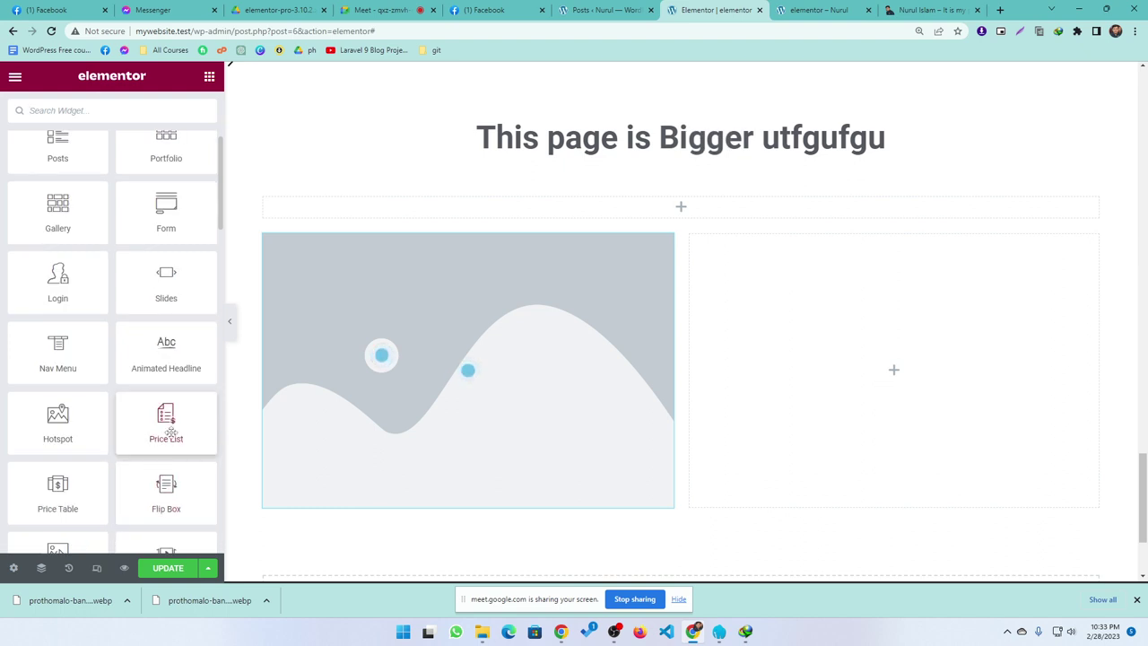
pyautogui.scroll(-2, 620, 385)
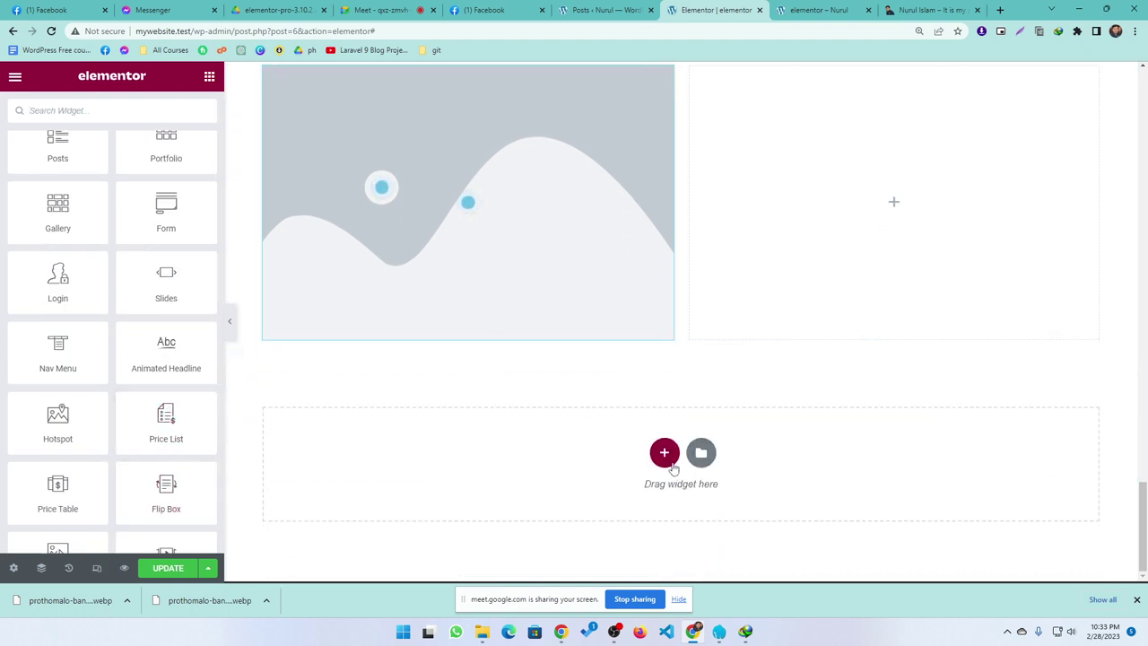
pyautogui.click(664, 454)
pyautogui.click(488, 500)
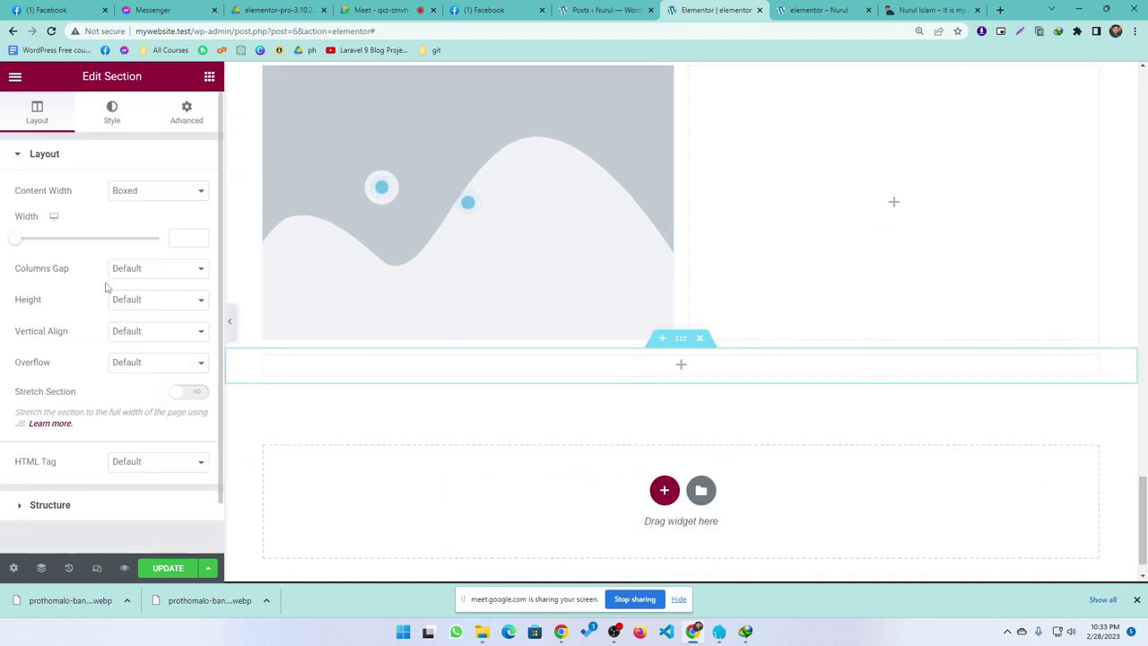
pyautogui.click(209, 76)
pyautogui.scroll(-2, 179, 453)
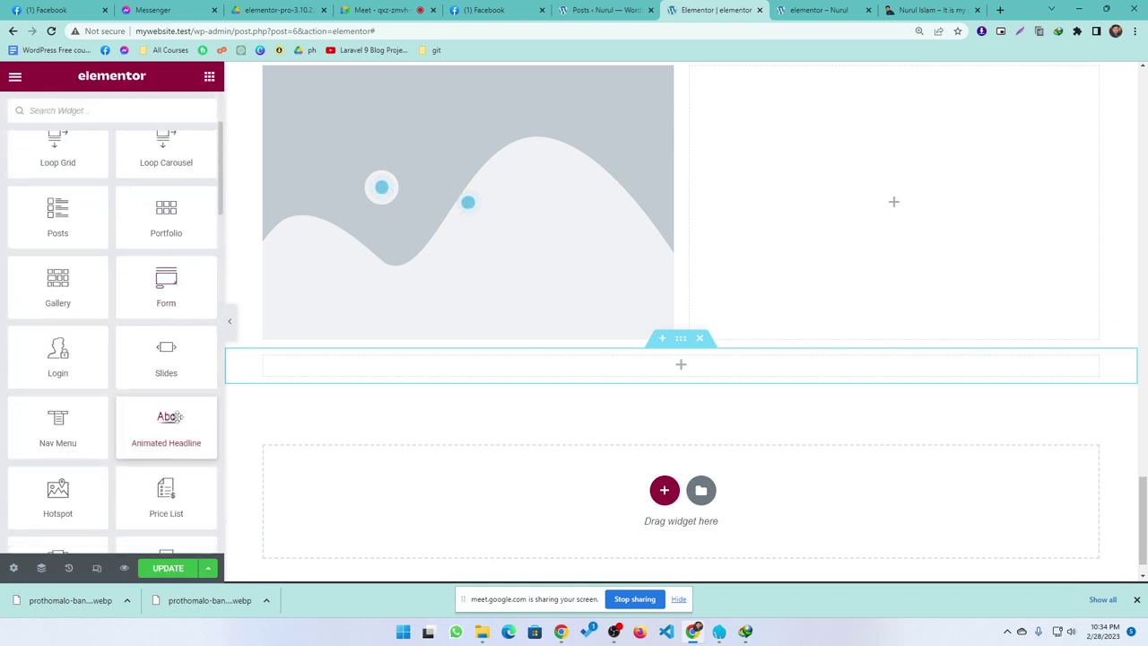
pyautogui.scroll(-3, 153, 433)
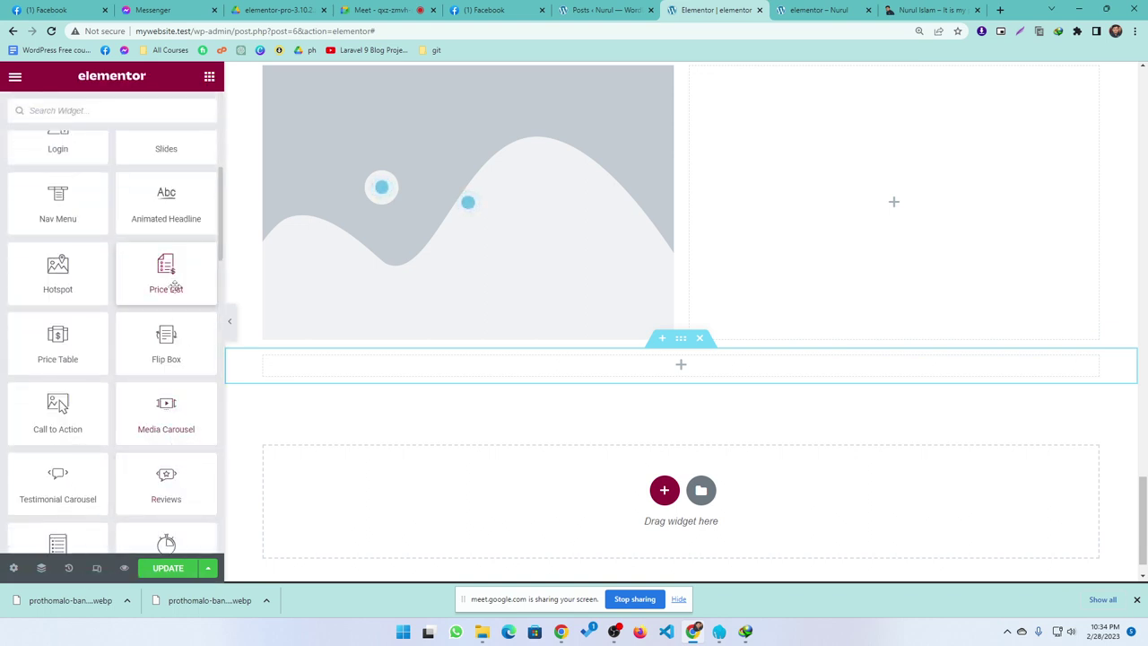
pyautogui.moveTo(173, 287); pyautogui.dragTo(583, 370)
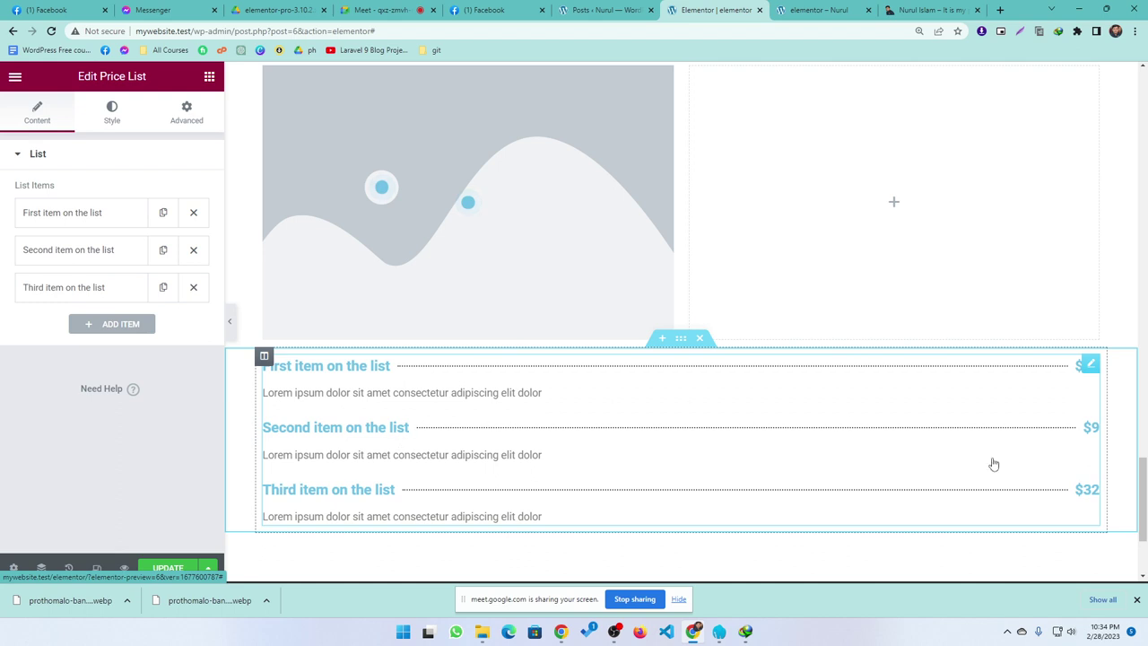
# - Duplicate the third, second and first items of the price list once each
pyautogui.scroll(-2, 440, 381)
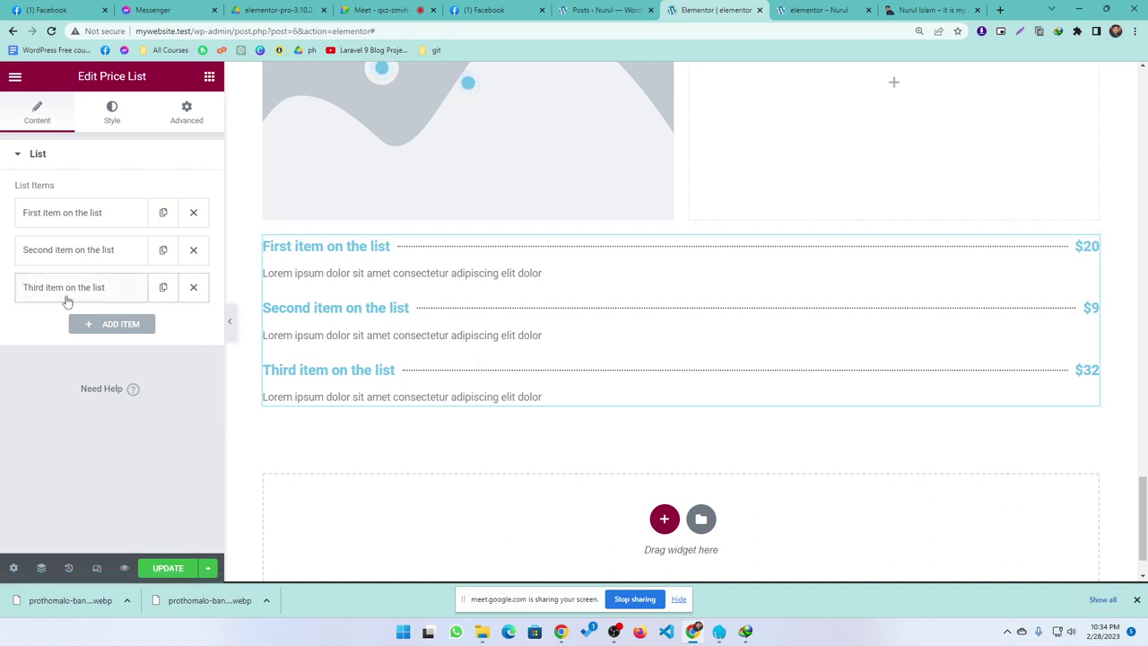
pyautogui.click(163, 287)
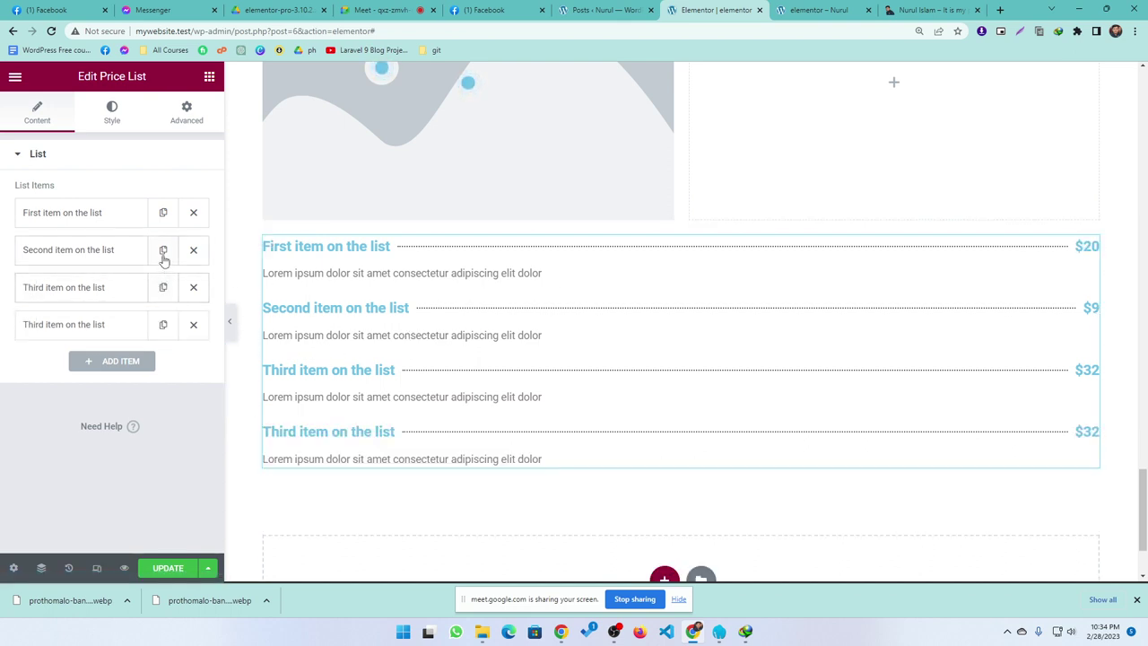
pyautogui.click(163, 249)
pyautogui.click(163, 212)
pyautogui.scroll(-2, 727, 332)
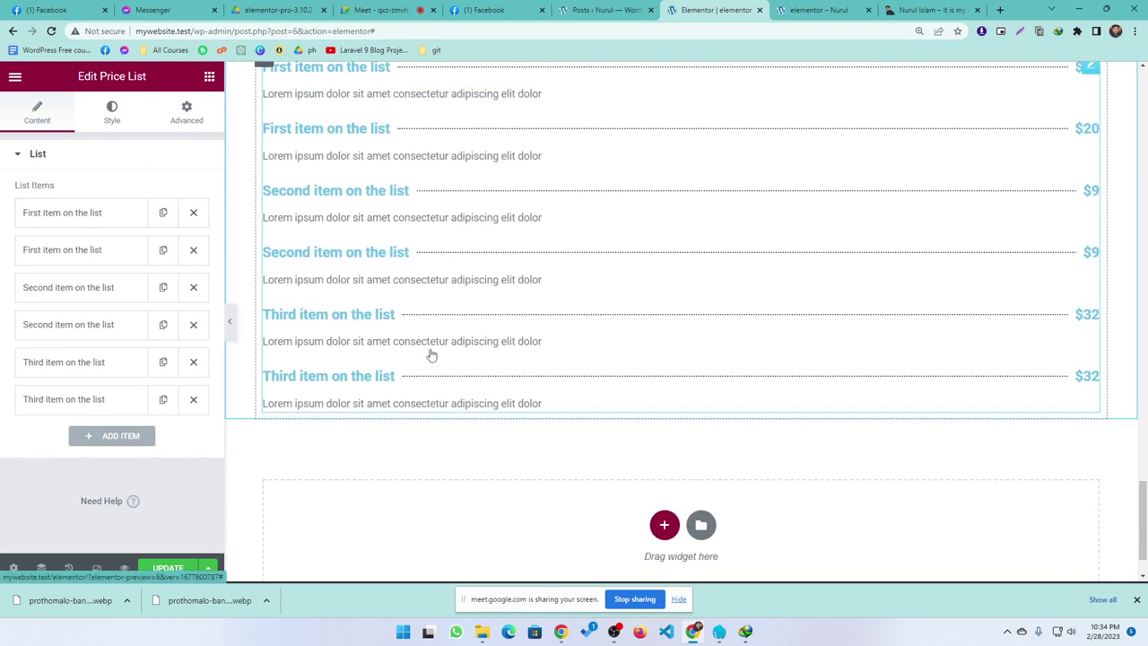
pyautogui.scroll(1, 417, 341)
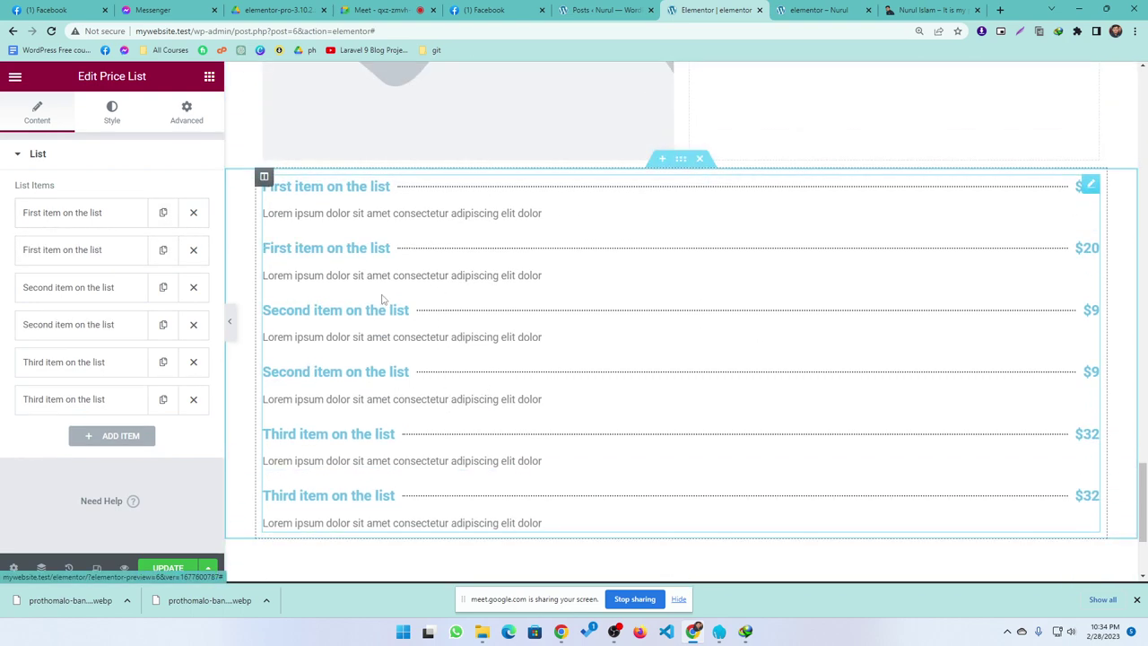
# - Add another one-column section below the price list
pyautogui.click(209, 77)
pyautogui.scroll(-3, 117, 377)
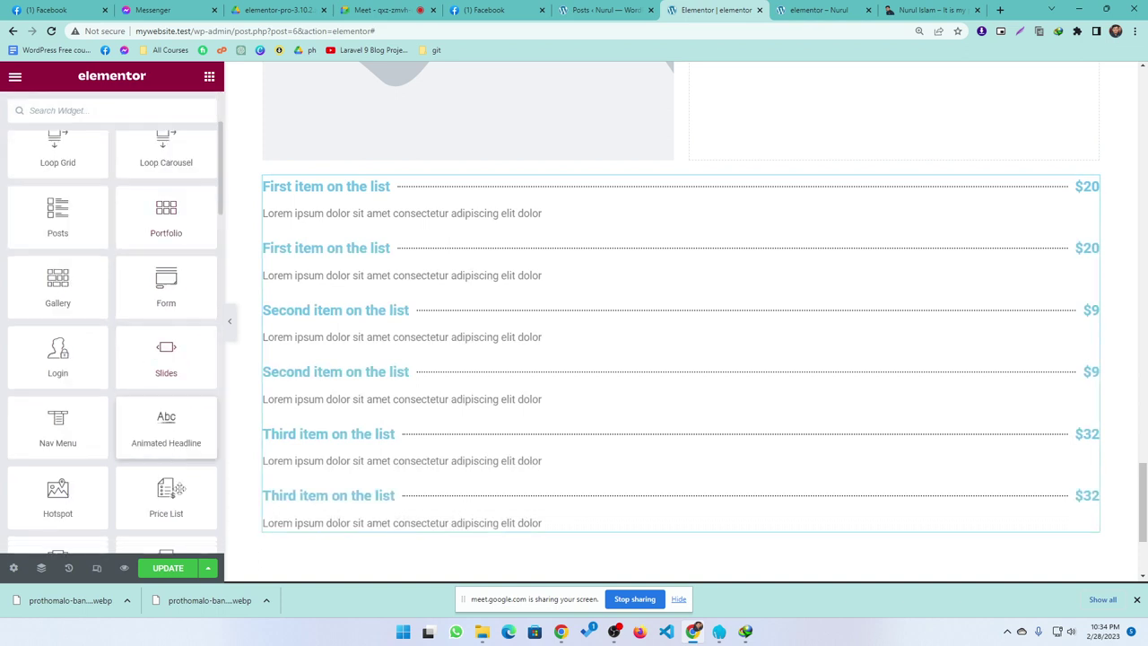
pyautogui.scroll(-5, 93, 416)
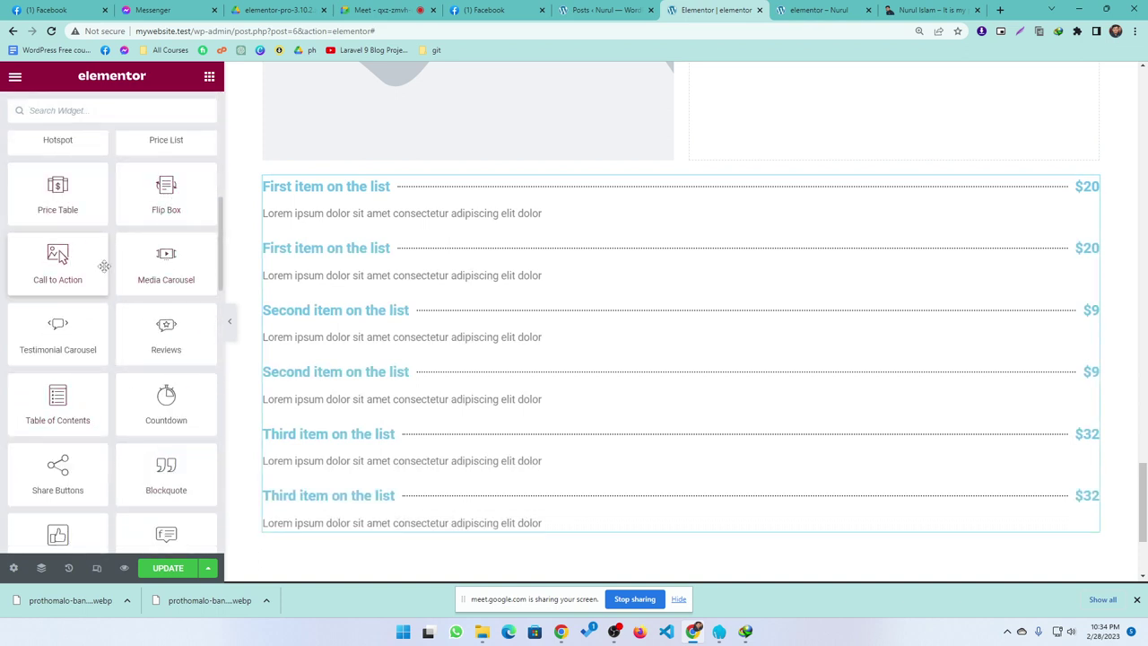
pyautogui.scroll(1, 98, 265)
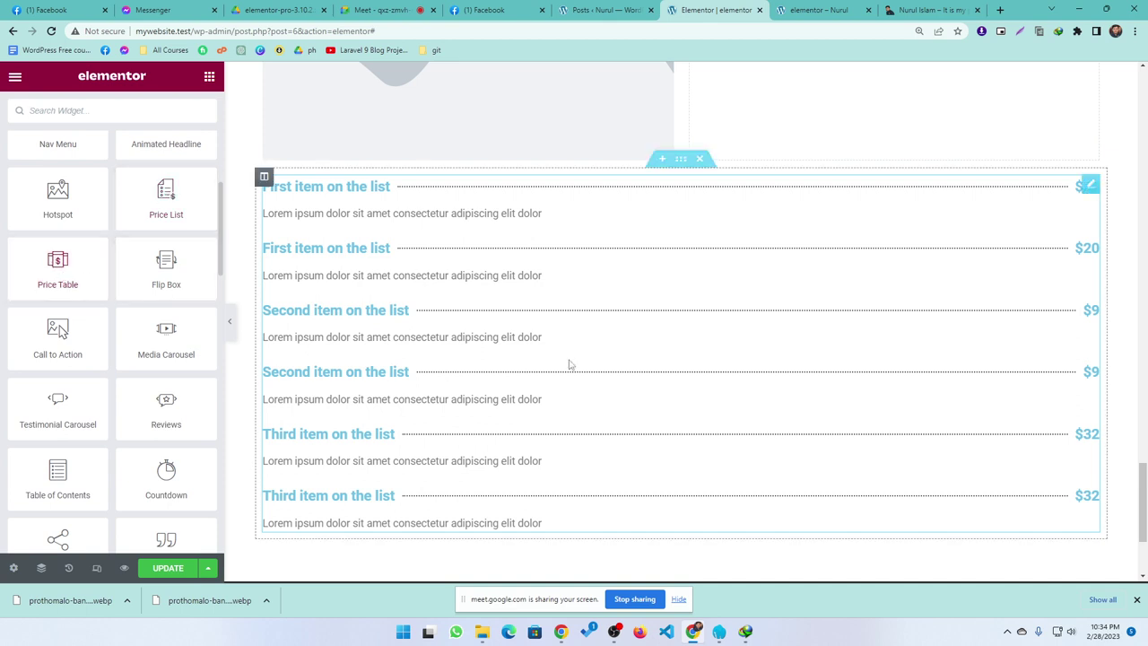
pyautogui.scroll(-2, 666, 454)
pyautogui.click(664, 466)
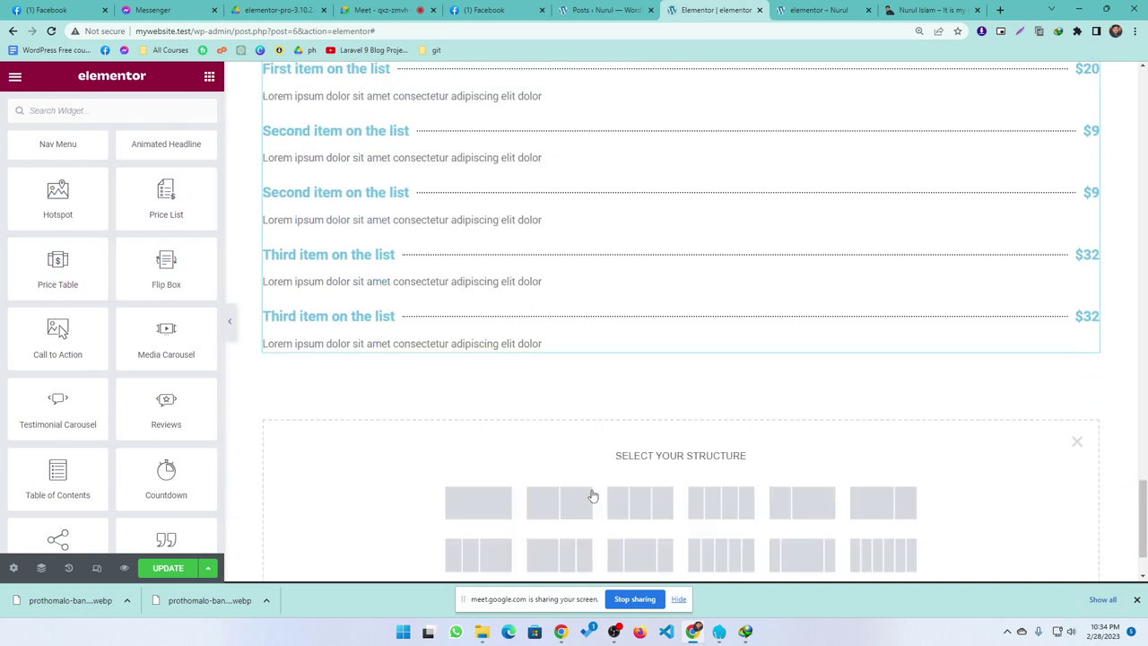
pyautogui.click(485, 505)
pyautogui.click(209, 76)
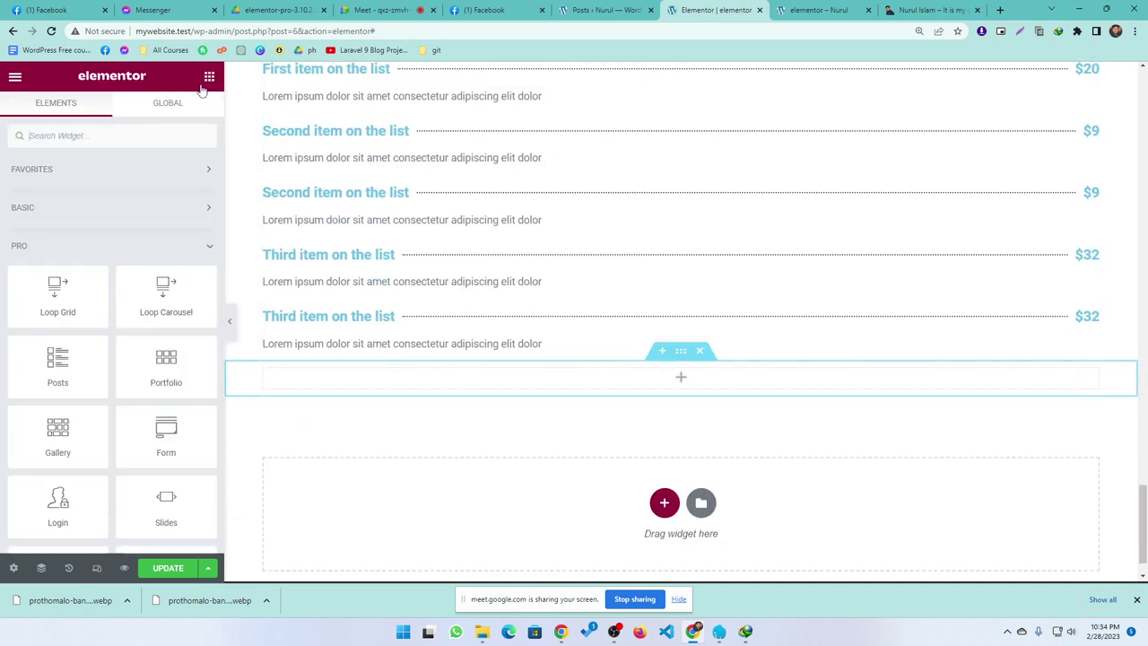
# - Try a Price Table widget in the new one-column section and delete the widget from the page
pyautogui.scroll(-3, 86, 482)
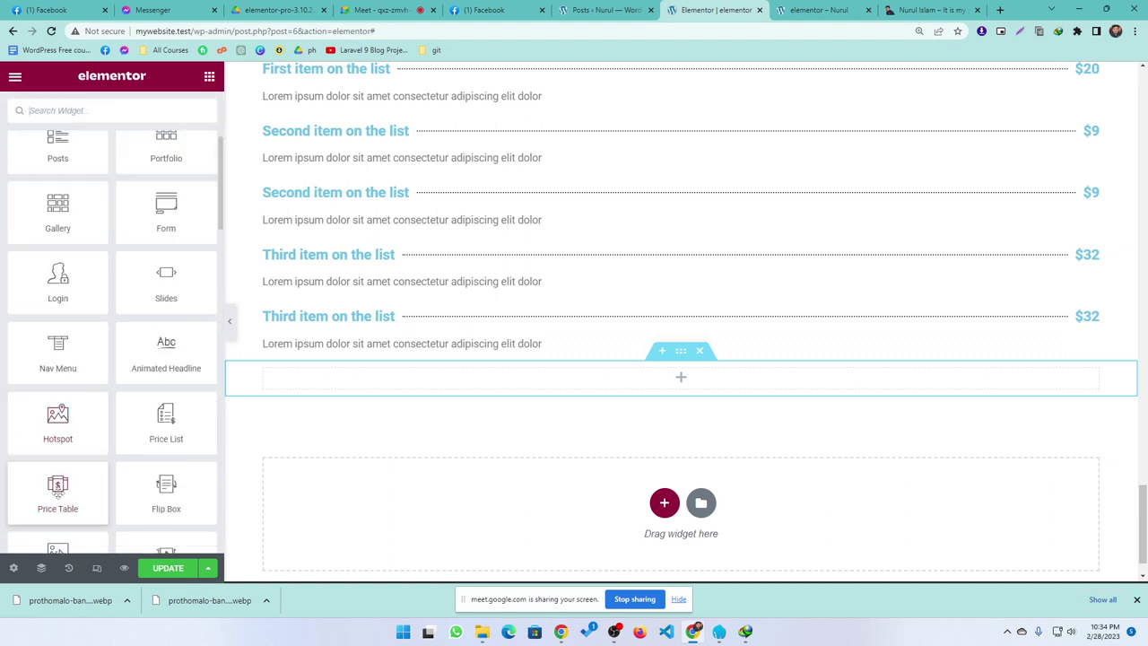
pyautogui.moveTo(537, 400); pyautogui.dragTo(587, 395)
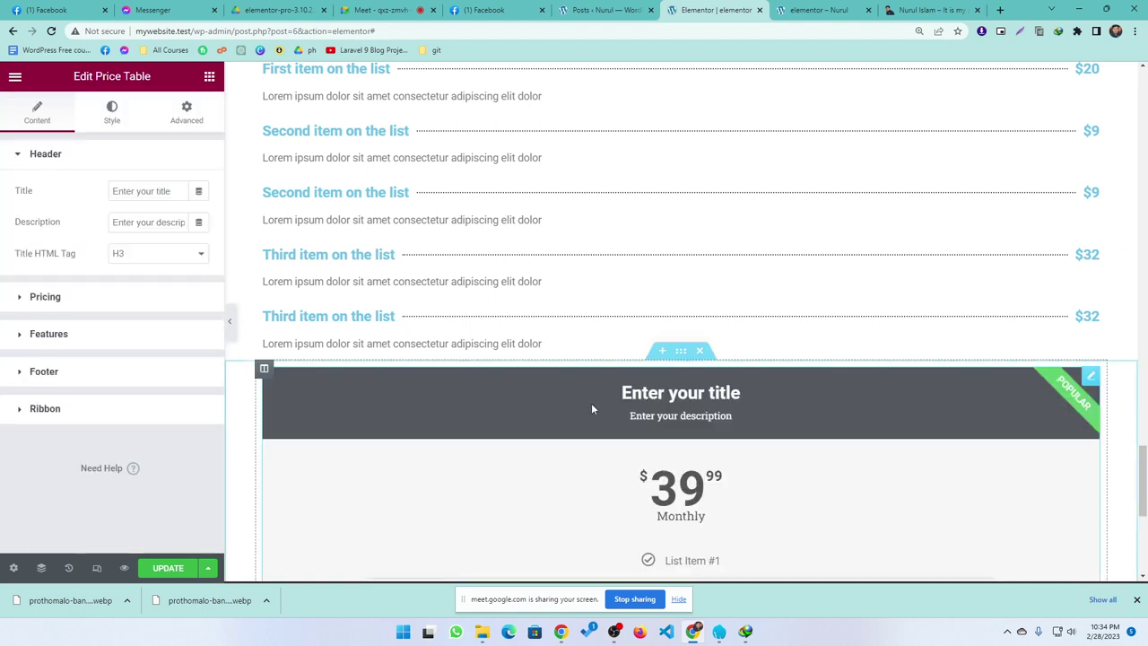
pyautogui.scroll(-2, 628, 377)
pyautogui.scroll(-1, 674, 435)
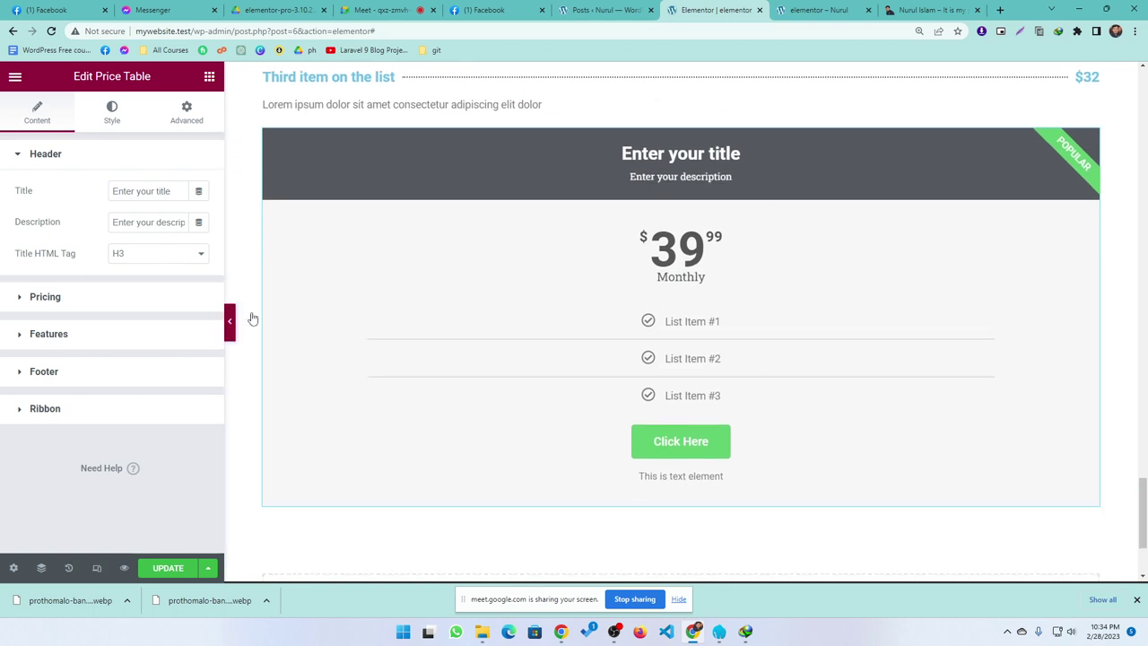
pyautogui.rightClick(475, 262)
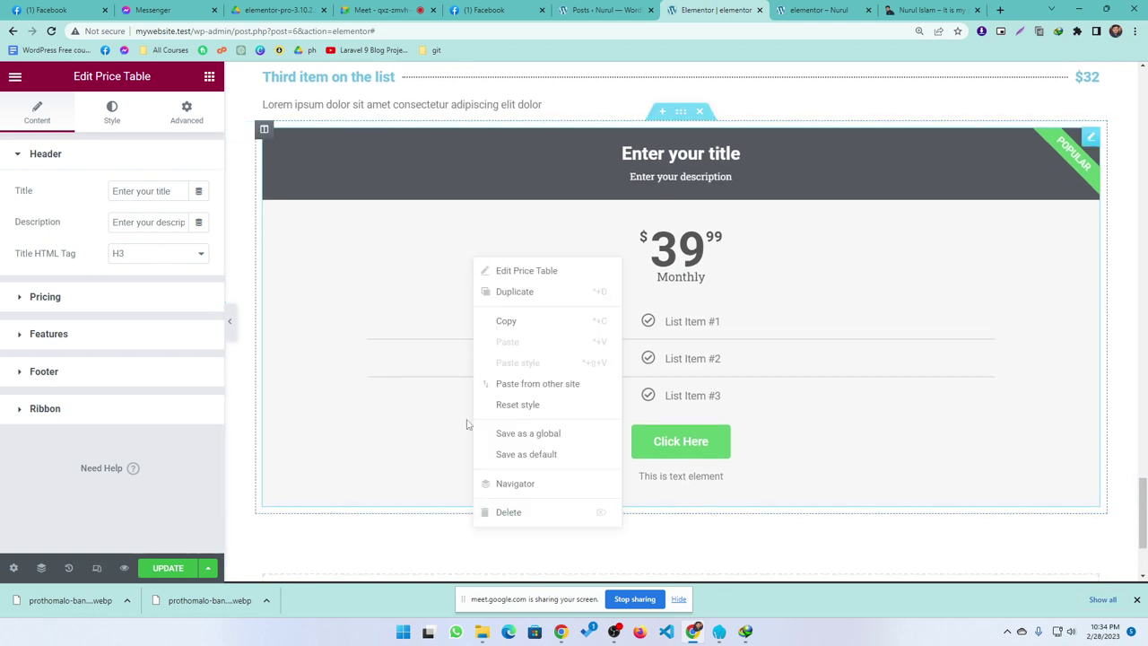
pyautogui.click(507, 512)
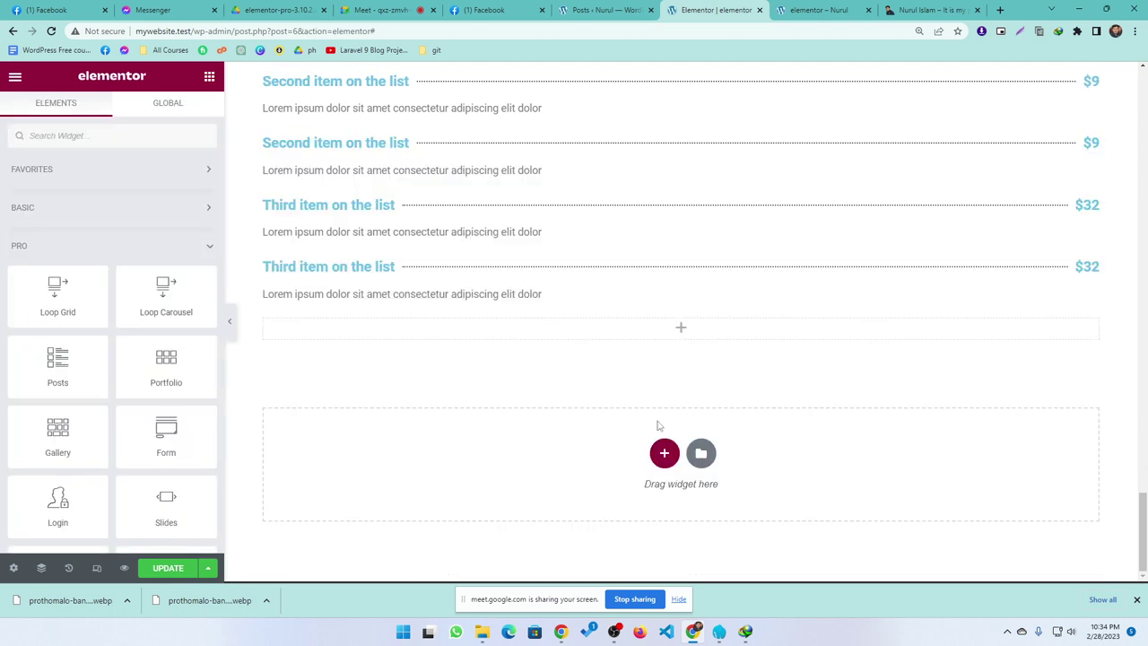
# - Add a three-column section at the end of the page and place a Price Table widget in its first column
pyautogui.click(664, 452)
pyautogui.click(640, 420)
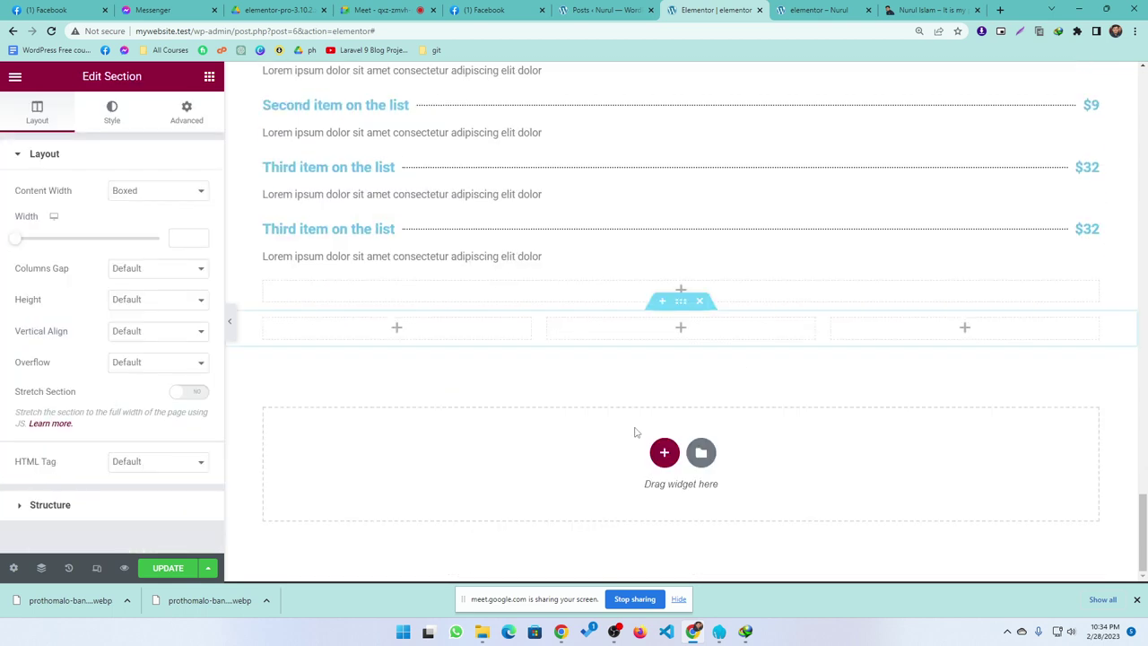
pyautogui.click(209, 76)
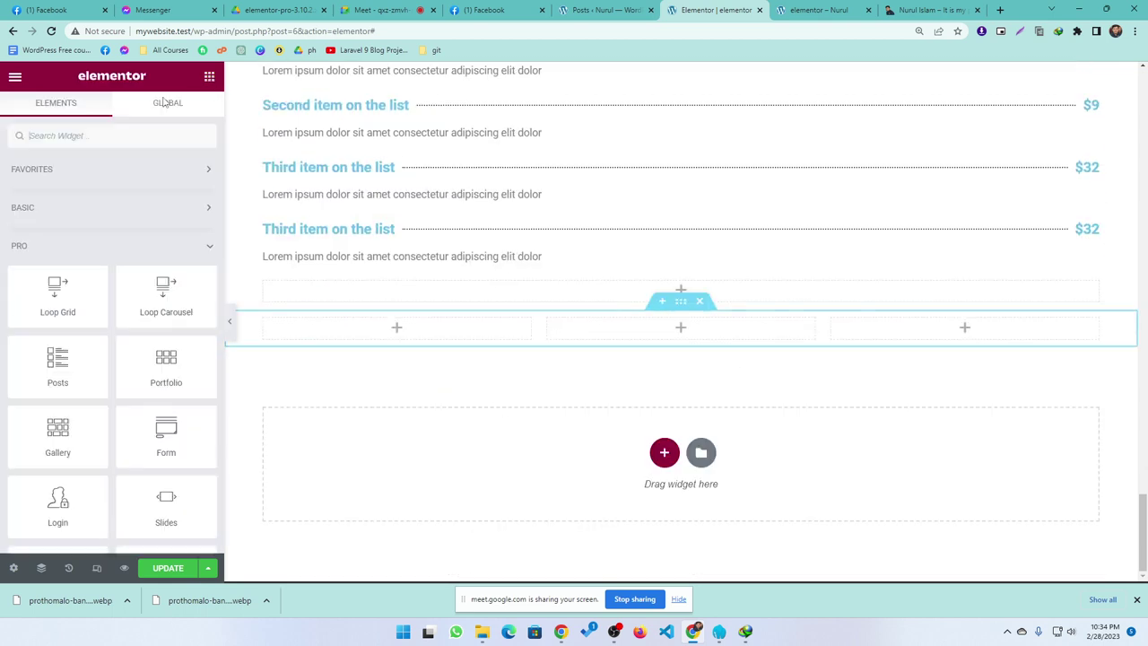
pyautogui.scroll(-2, 121, 464)
pyautogui.scroll(-1, 59, 404)
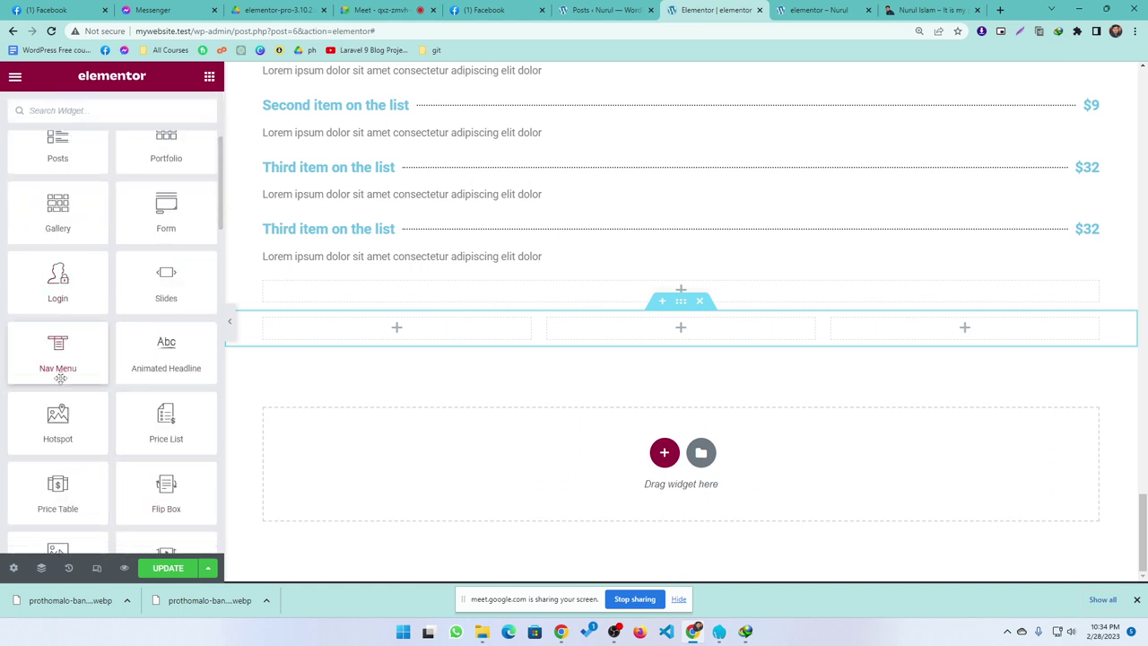
pyautogui.moveTo(411, 381); pyautogui.dragTo(430, 332)
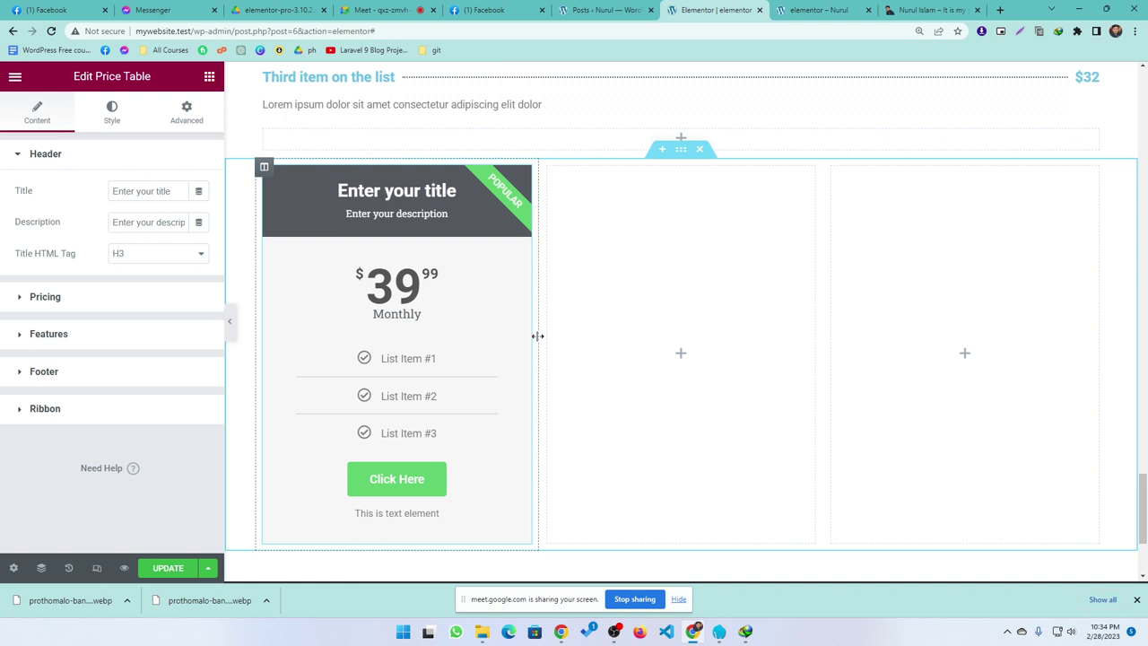
# - Narrow the first column slightly and move a duplicate of its price table into the second column
pyautogui.moveTo(537, 335); pyautogui.dragTo(482, 341)
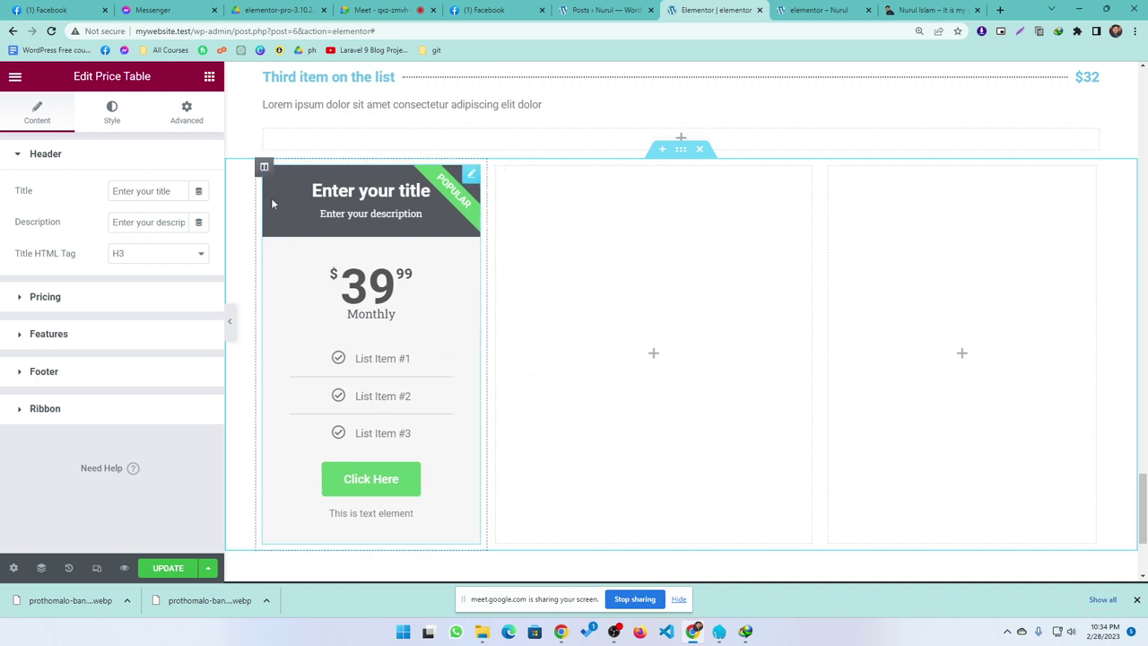
pyautogui.rightClick(466, 179)
pyautogui.click(507, 214)
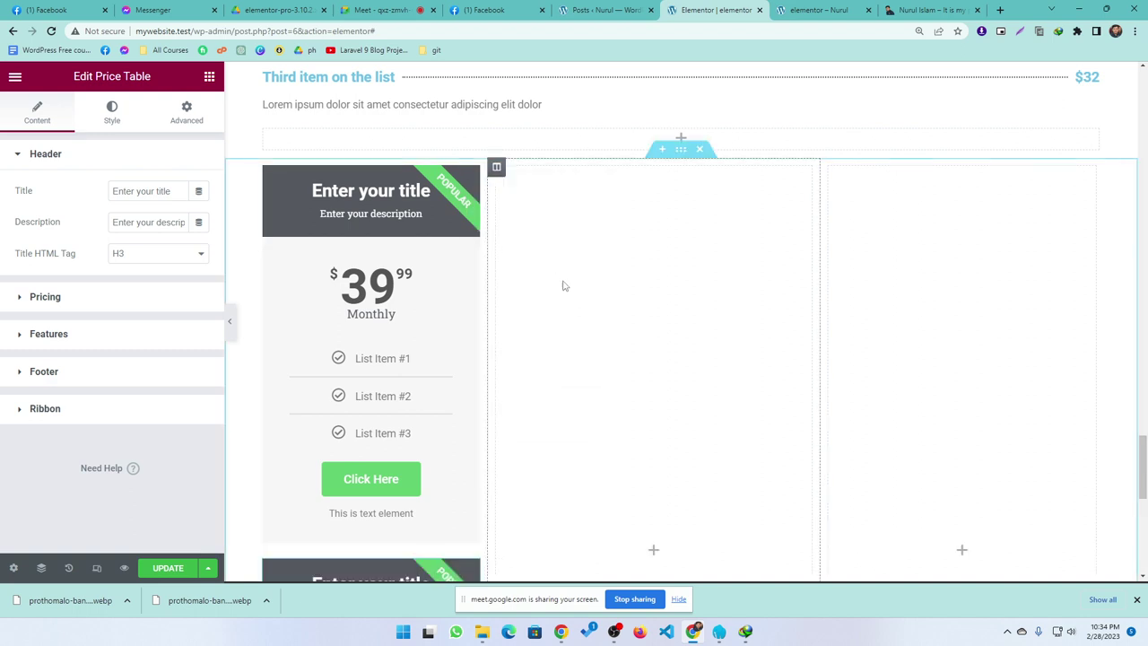
pyautogui.scroll(-1, 538, 341)
pyautogui.scroll(-2, 513, 403)
pyautogui.moveTo(431, 436); pyautogui.dragTo(661, 272)
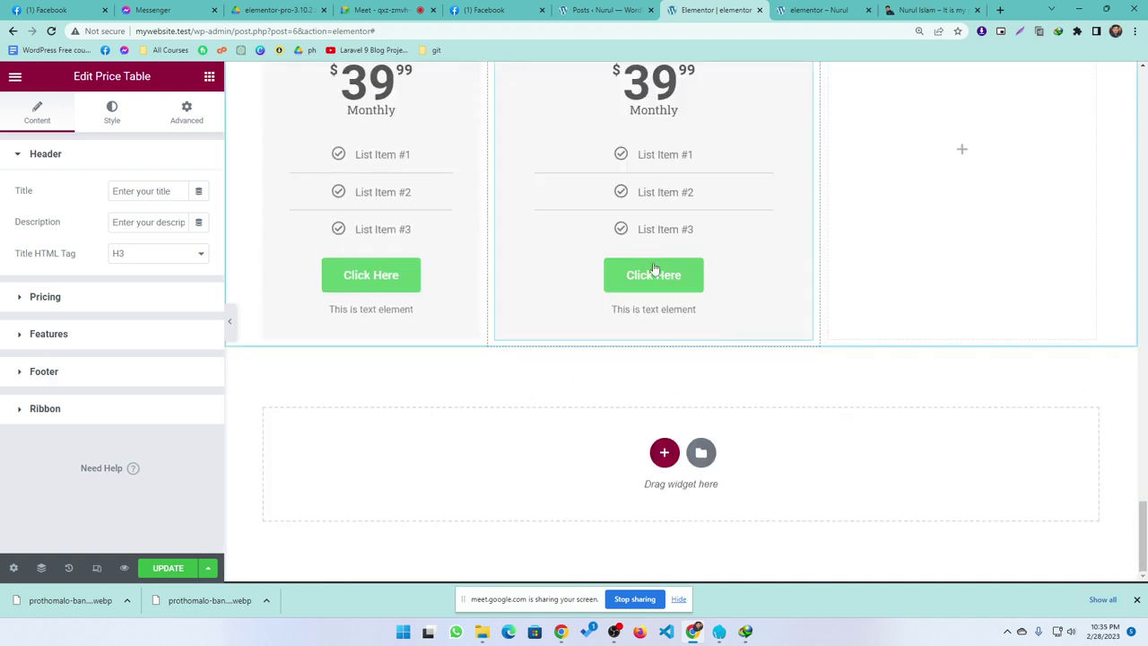
# - Duplicate the second column's price table and move the copy into the third column
pyautogui.scroll(3, 760, 397)
pyautogui.rightClick(738, 345)
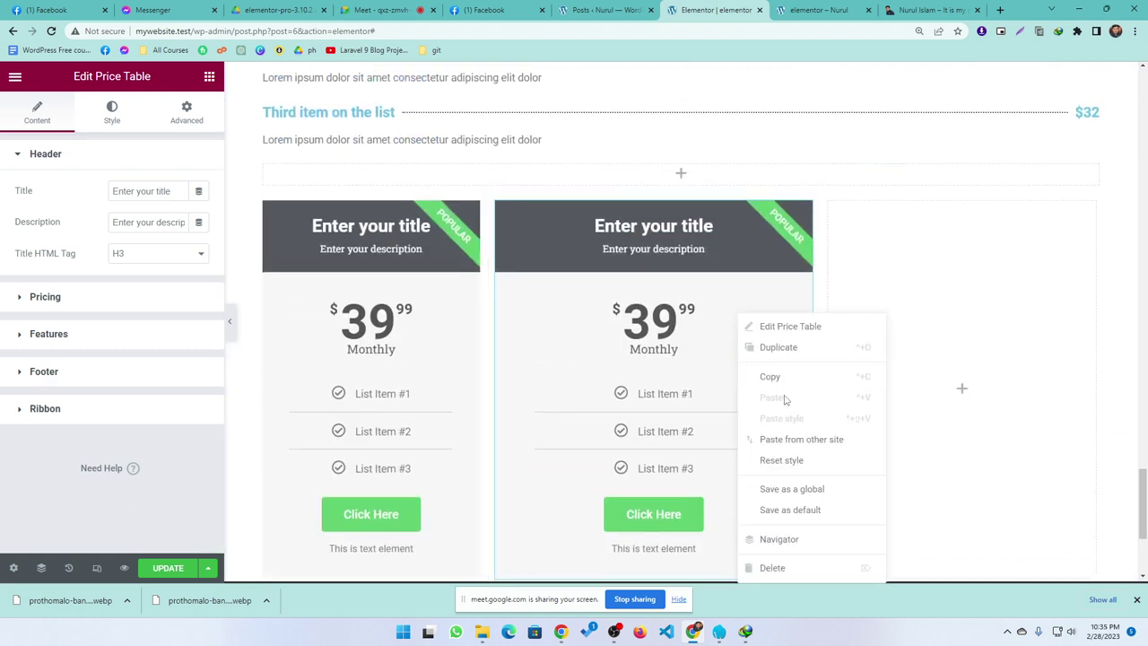
pyautogui.click(773, 348)
pyautogui.moveTo(731, 407); pyautogui.dragTo(995, 260)
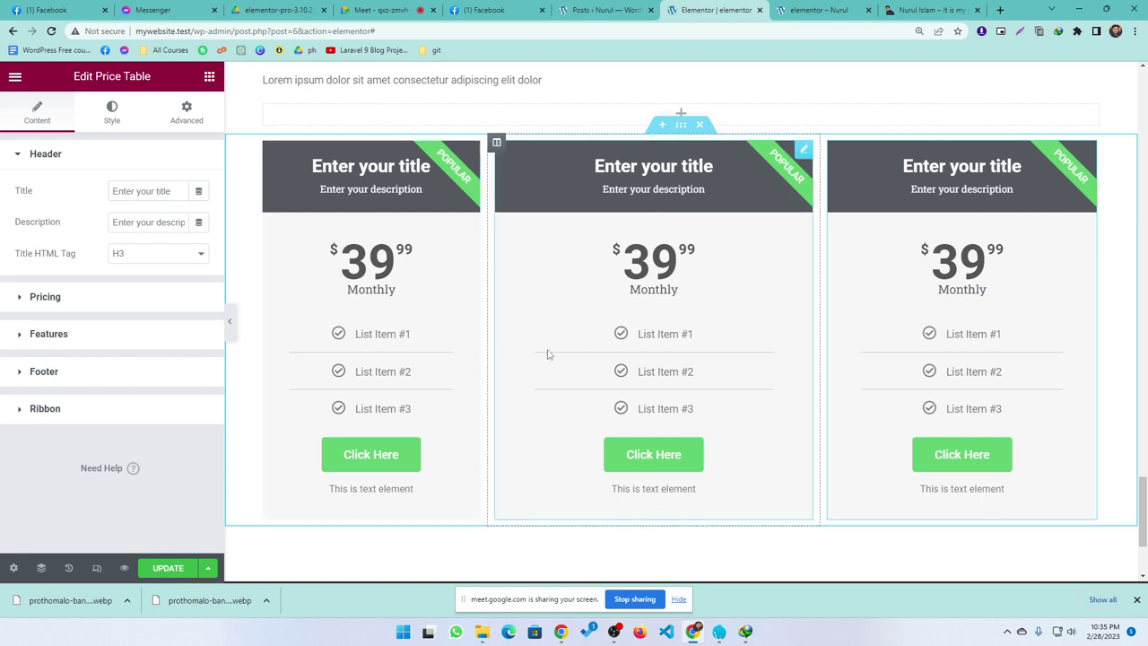
# - Set the price of the first column's price table to 10.44, keeping the default currency format
pyautogui.click(663, 371)
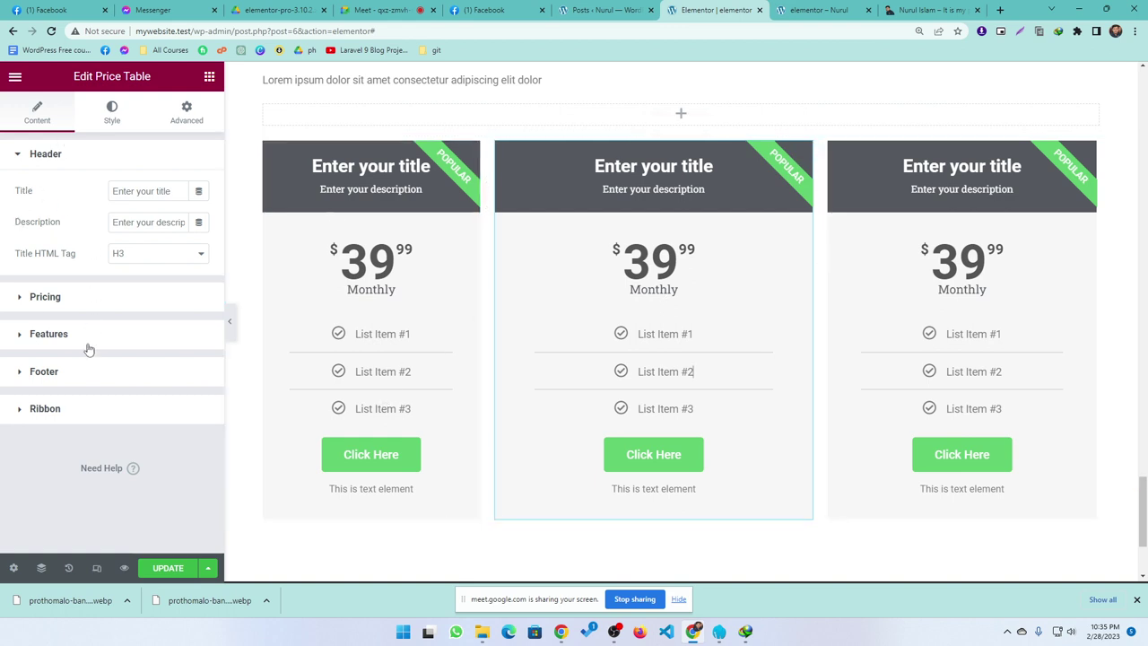
pyautogui.click(69, 296)
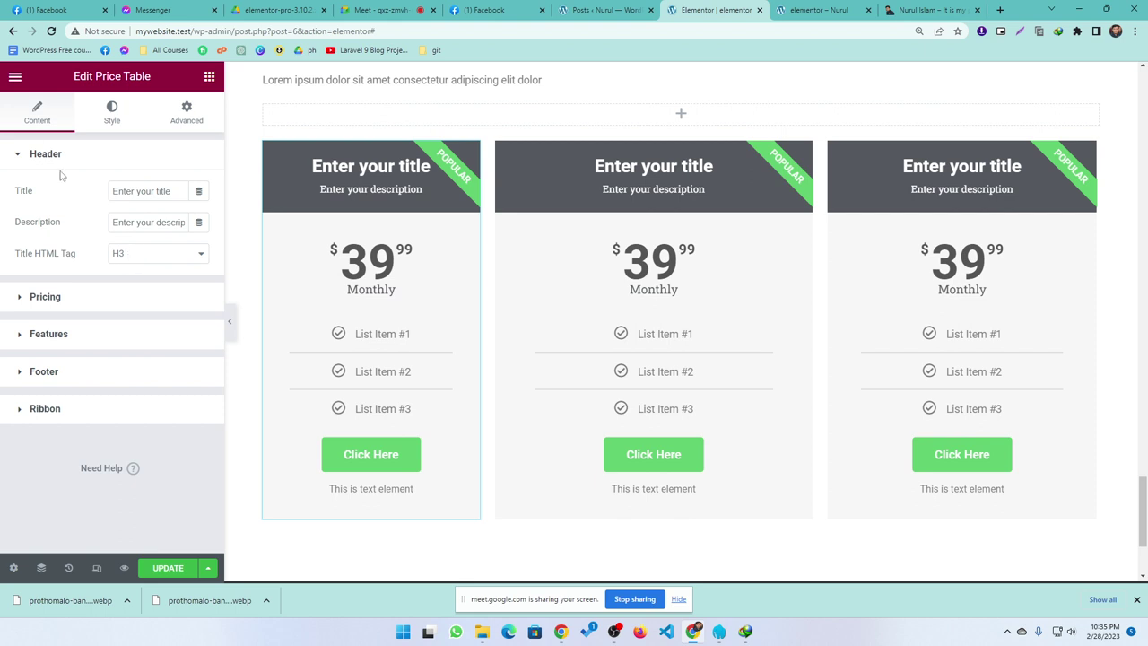
pyautogui.click(92, 300)
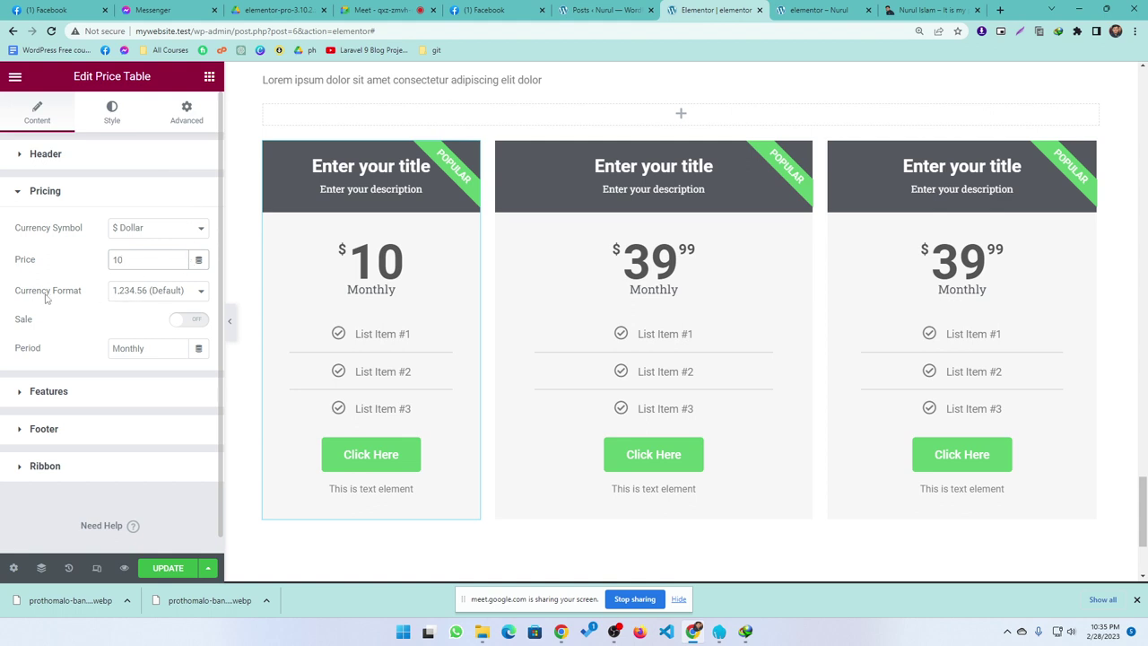
pyautogui.click(144, 293)
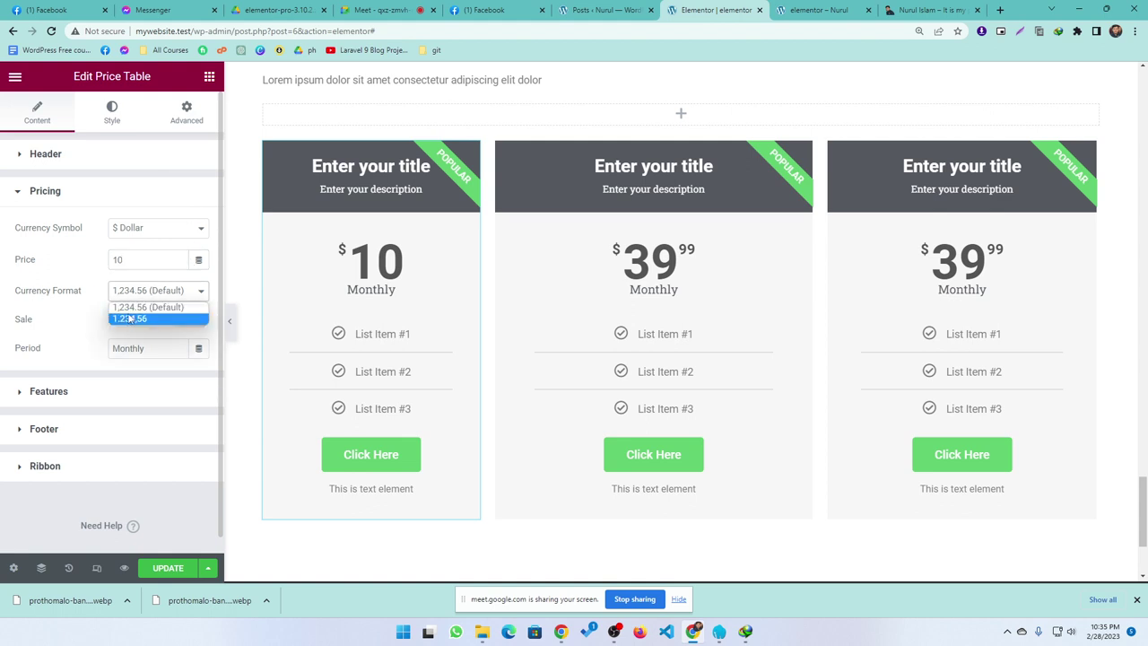
pyautogui.click(80, 283)
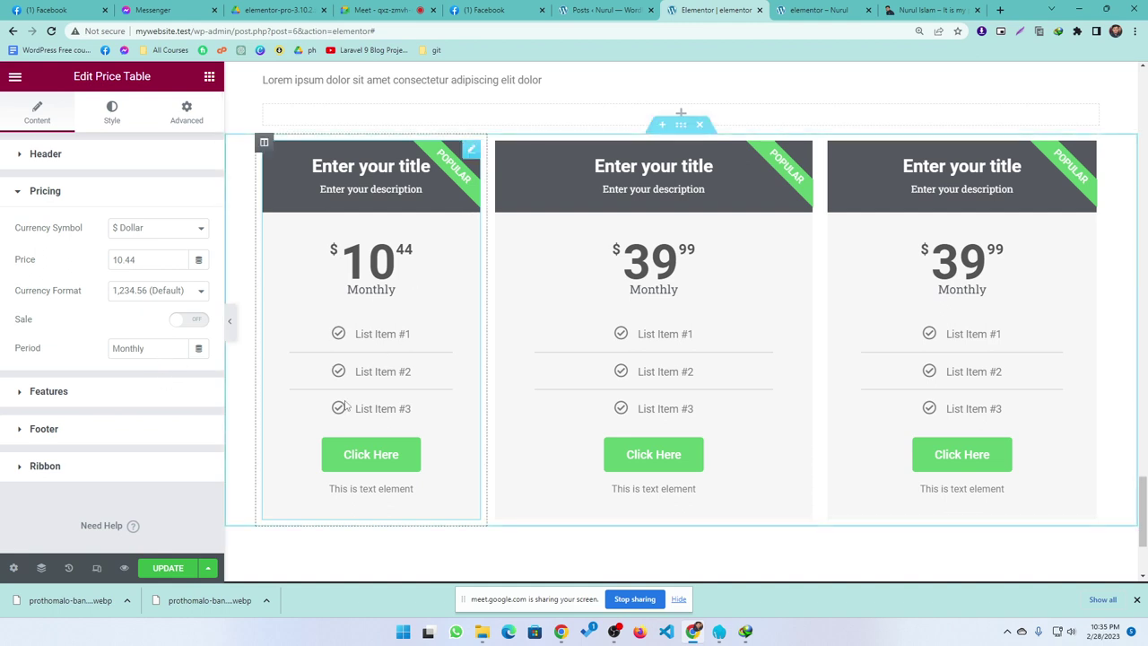
# - Examine the text and icon settings of the first feature item in the first column's price table
pyautogui.click(78, 400)
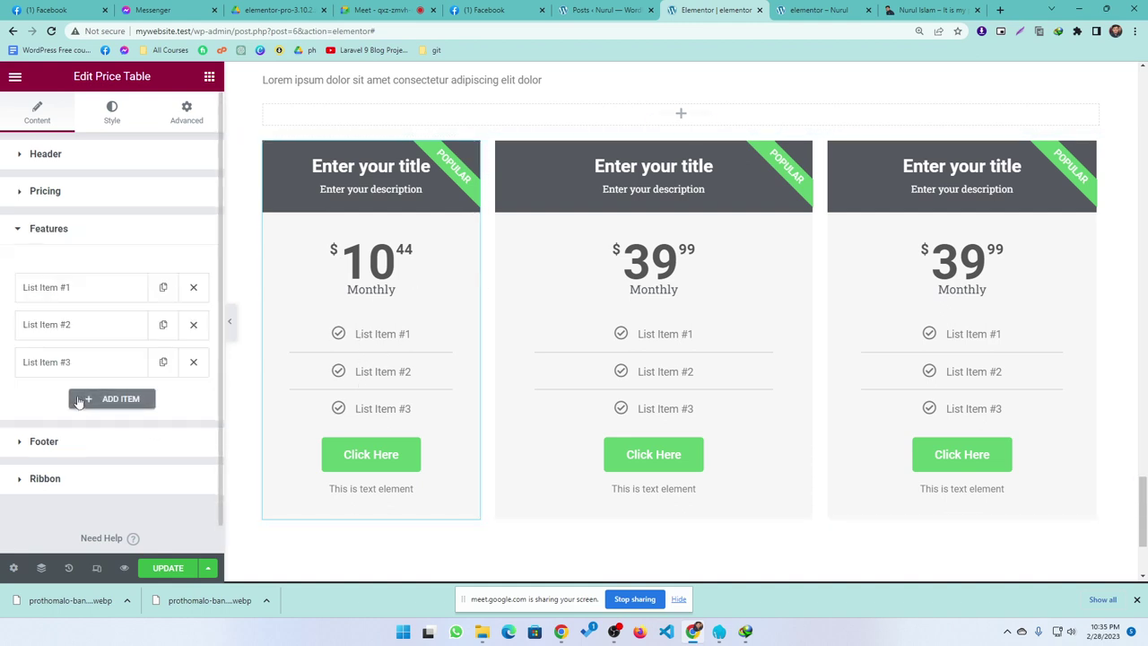
pyautogui.click(67, 288)
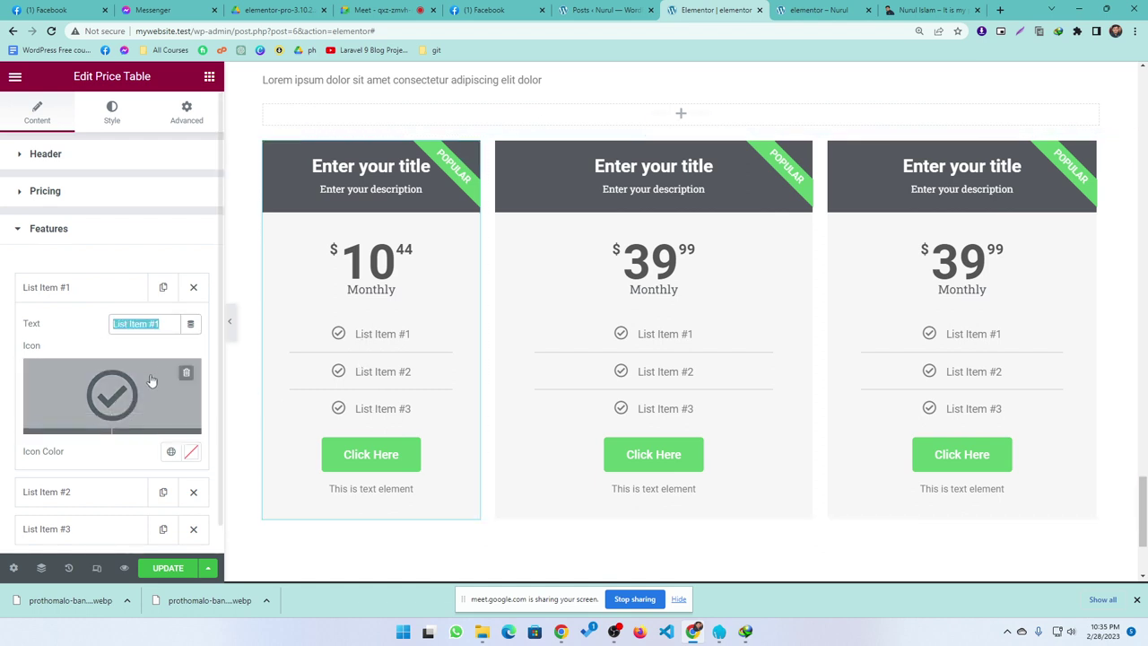
pyautogui.click(82, 295)
# - Open the icon library for the second feature item, search it for "cros" and clear the search
pyautogui.click(82, 332)
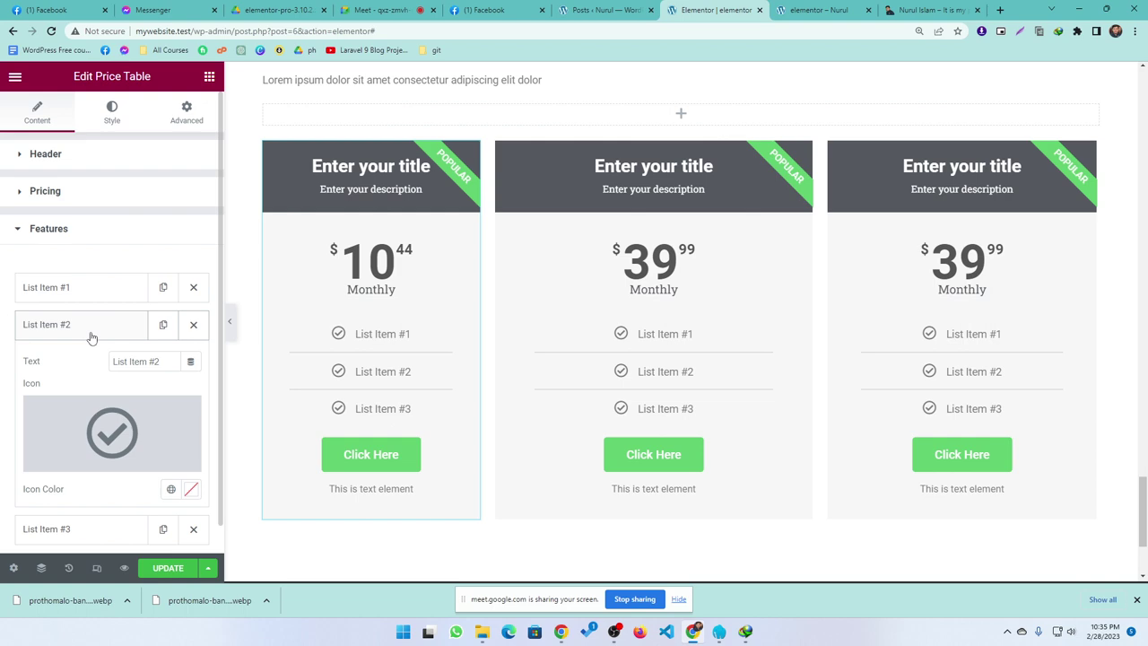
pyautogui.click(110, 428)
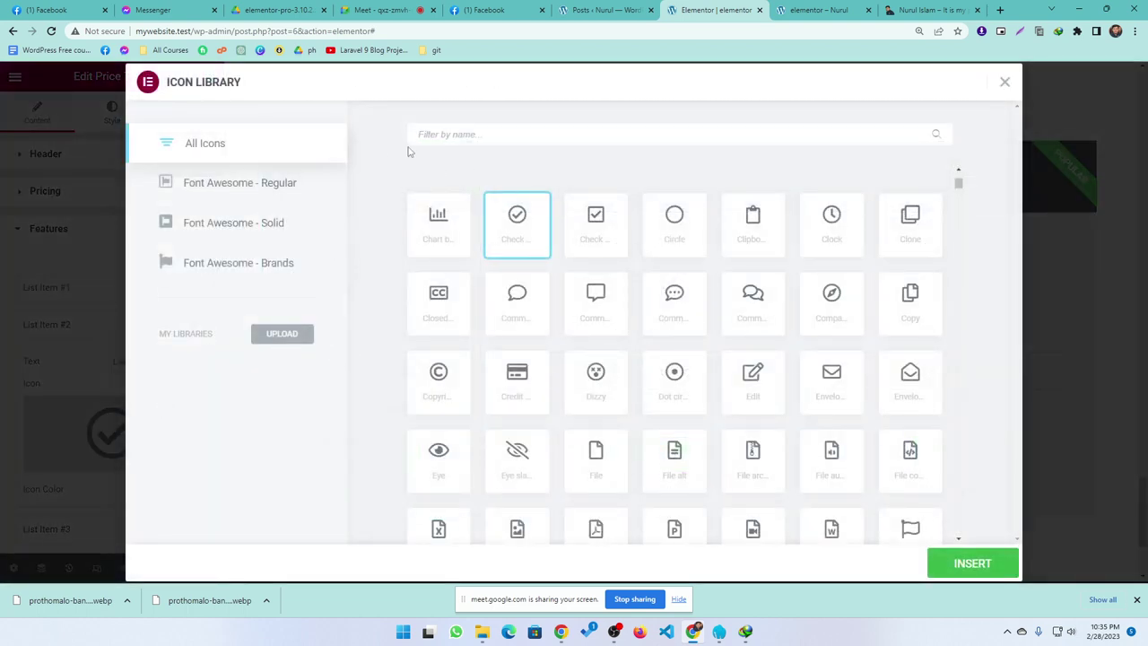
pyautogui.write('cros')
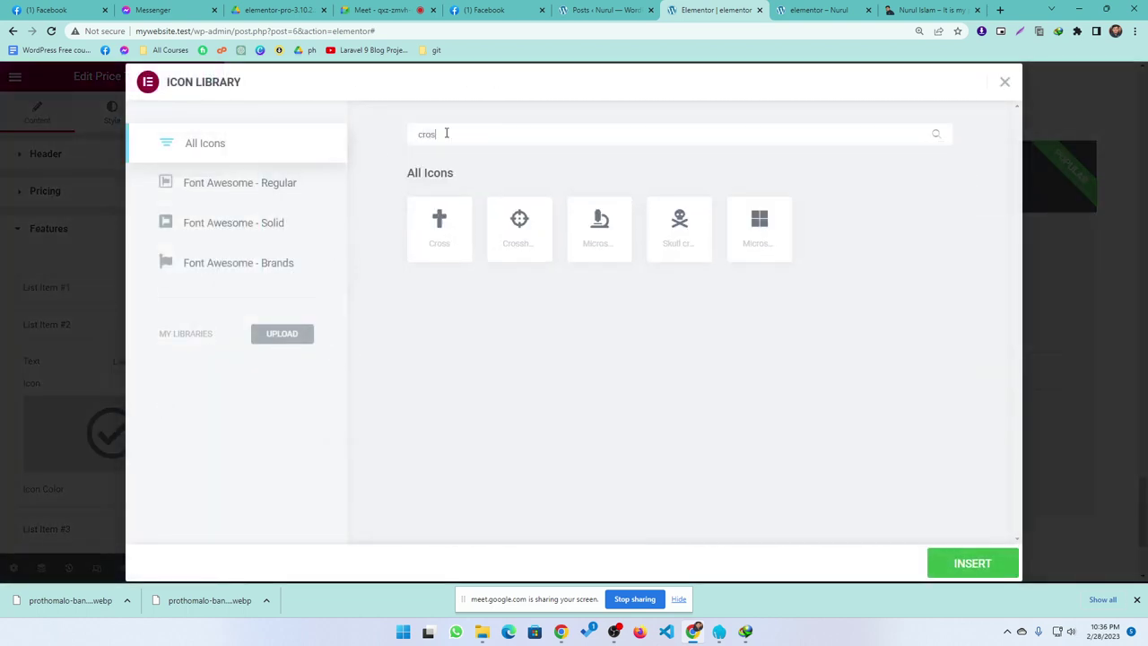
pyautogui.press('BackSpace')
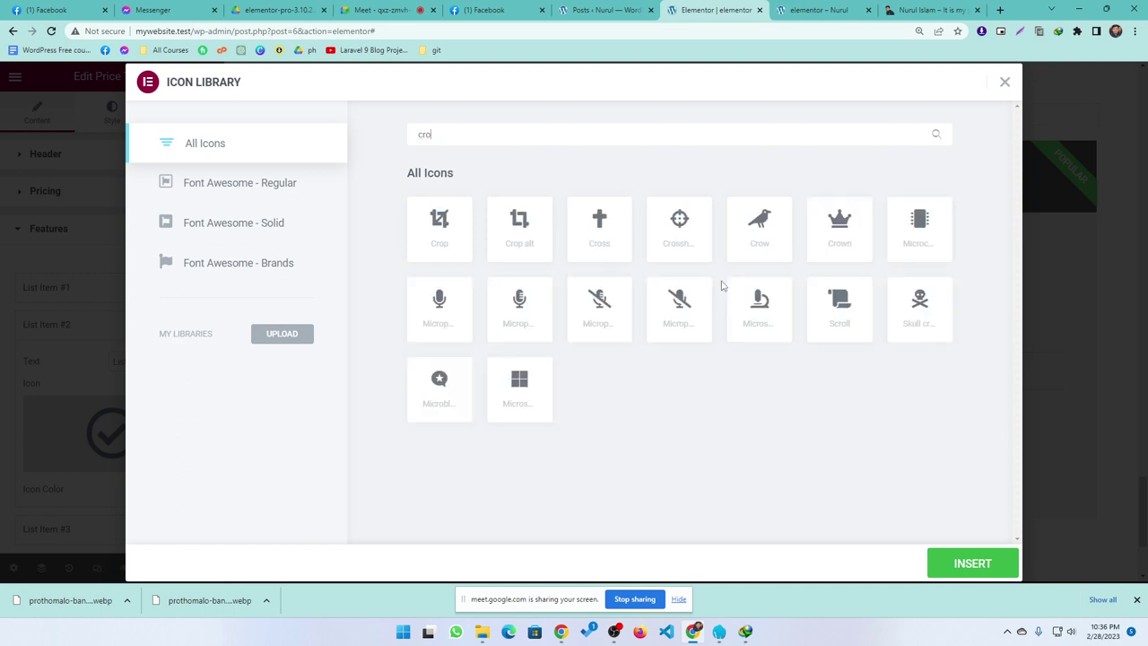
pyautogui.press('BackSpace')
pyautogui.press('BackSpace')
pyautogui.press('BackSpace')
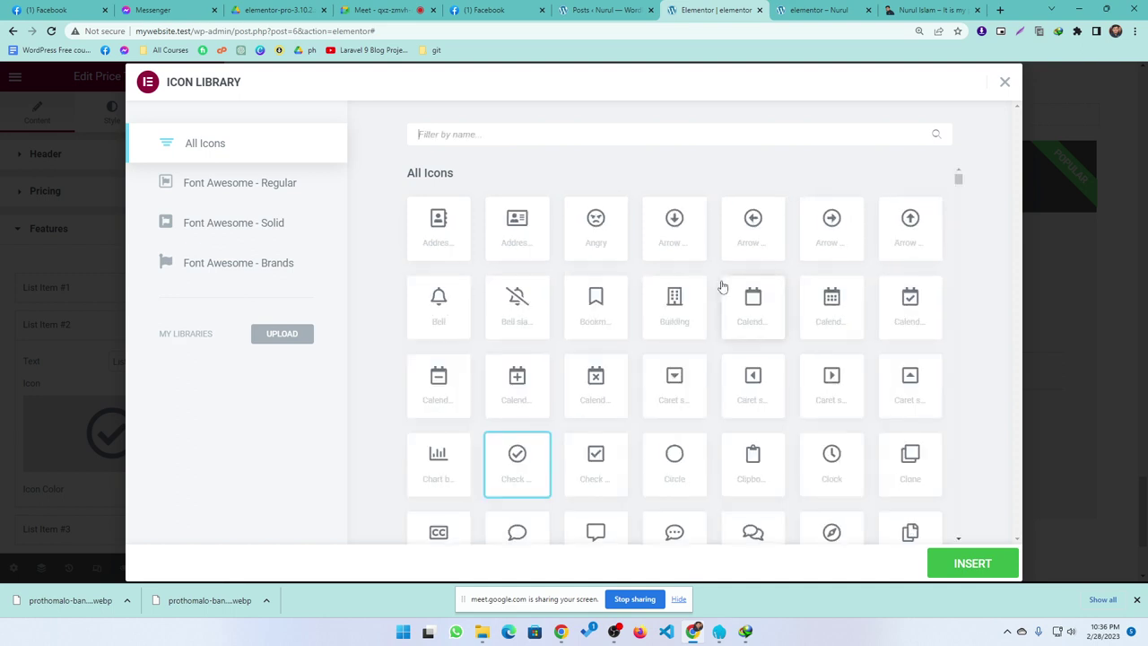
# - Browse the full icon library for a cross-style icon for the second feature item, from the regular icons through the solid ones
pyautogui.scroll(-7, 673, 443)
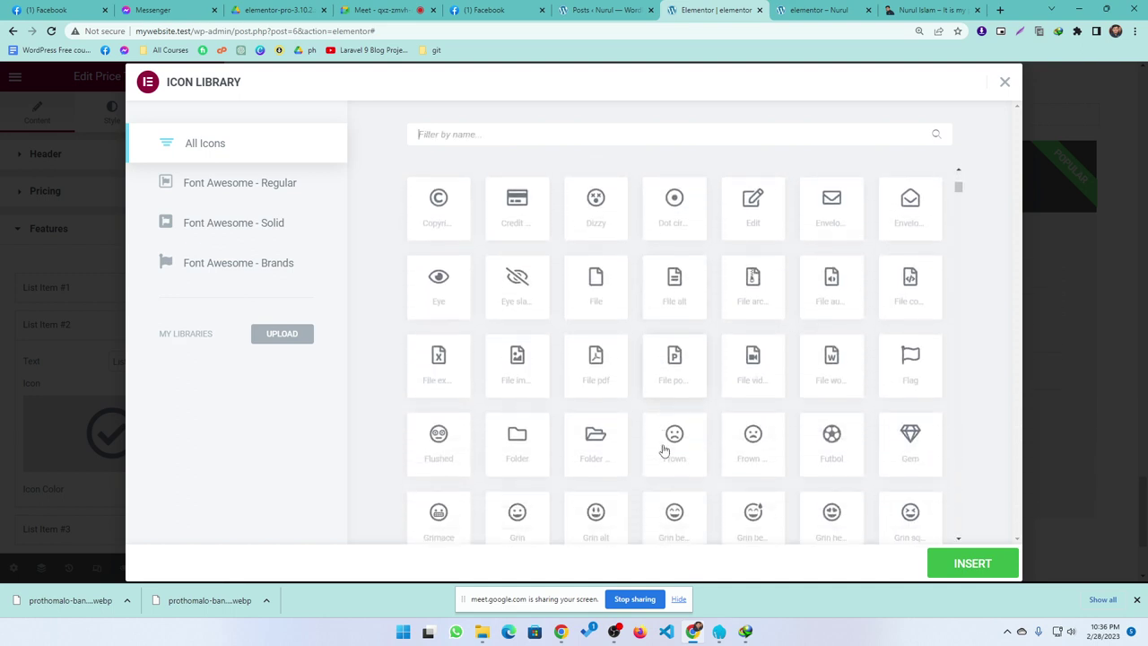
pyautogui.scroll(-10, 592, 466)
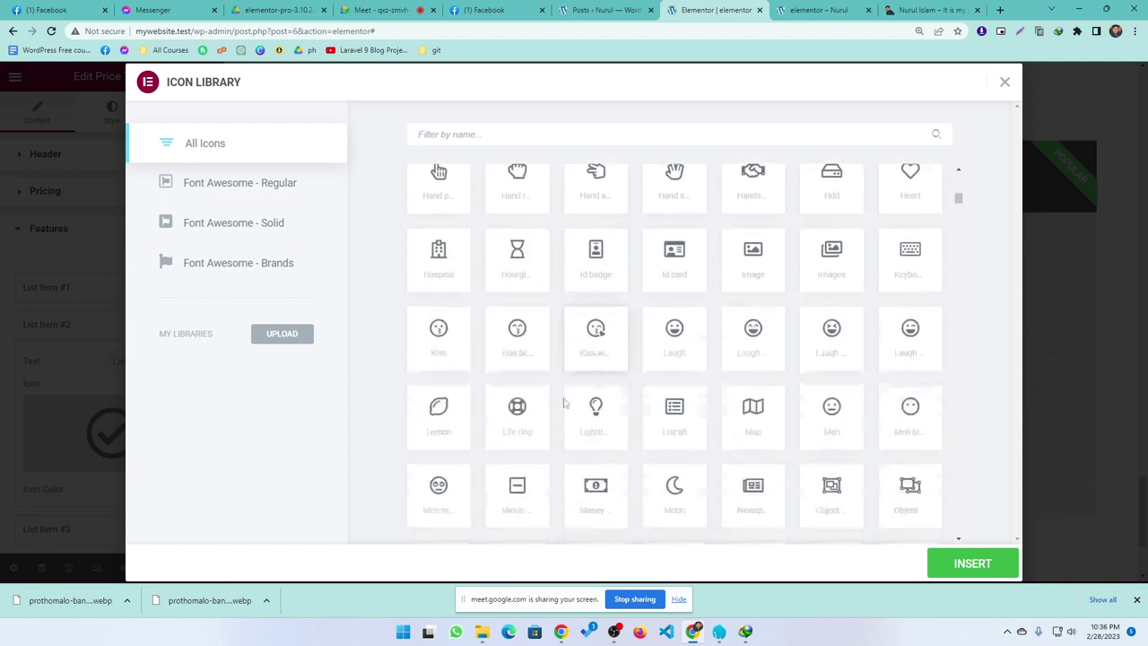
pyautogui.scroll(-8, 561, 428)
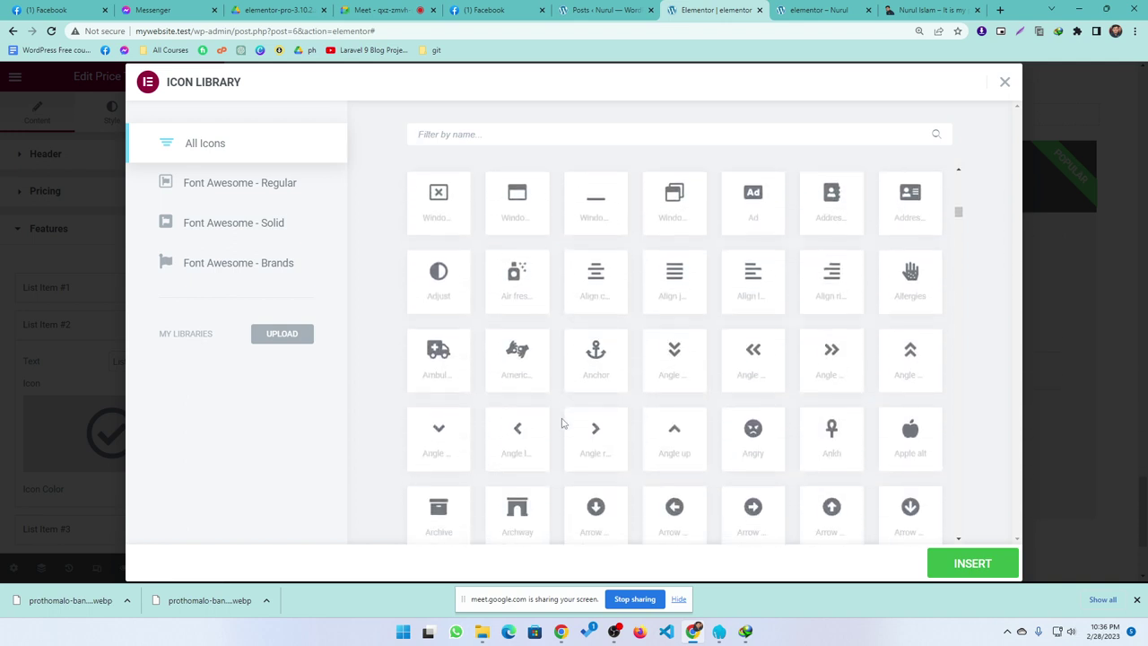
pyautogui.scroll(-7, 529, 435)
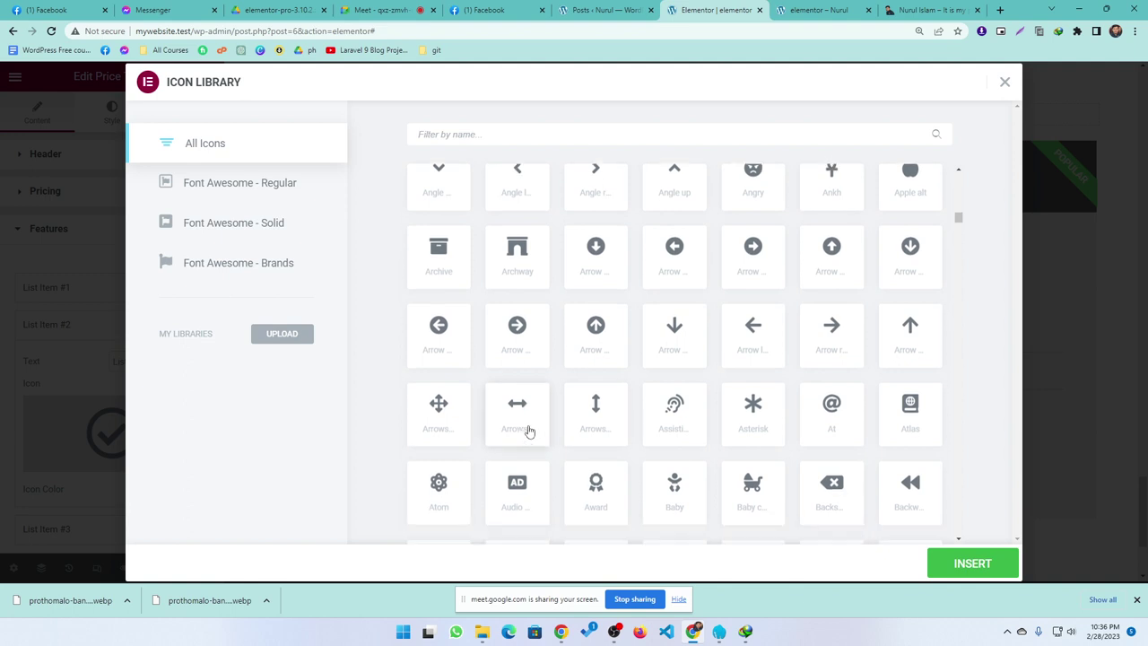
pyautogui.scroll(-9, 529, 432)
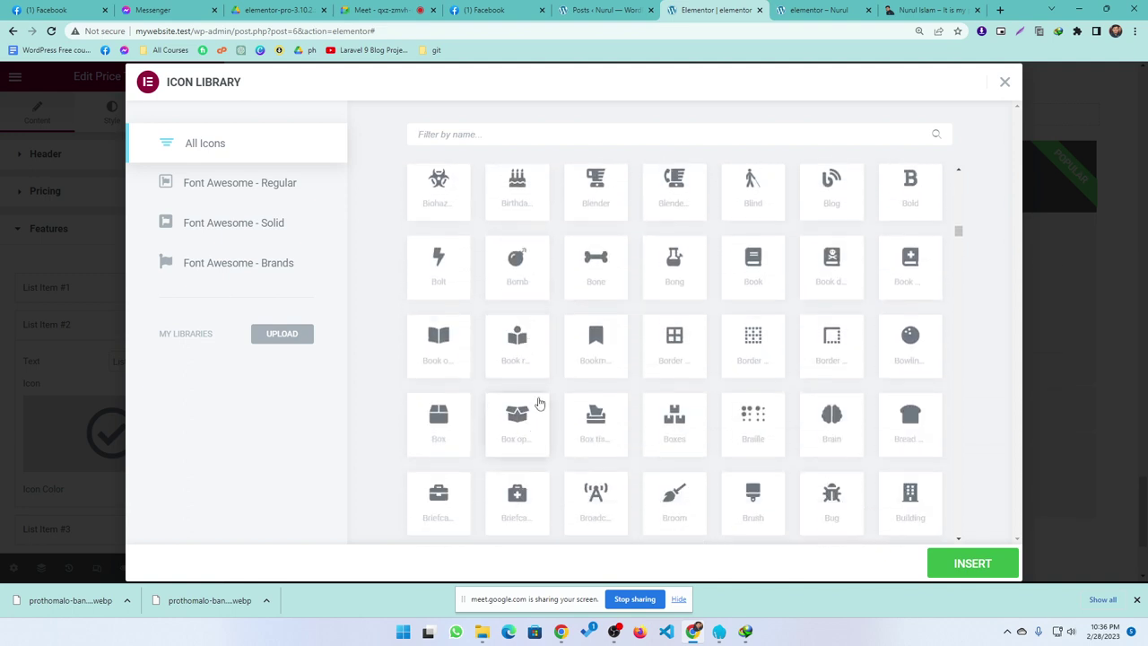
pyautogui.scroll(-8, 538, 413)
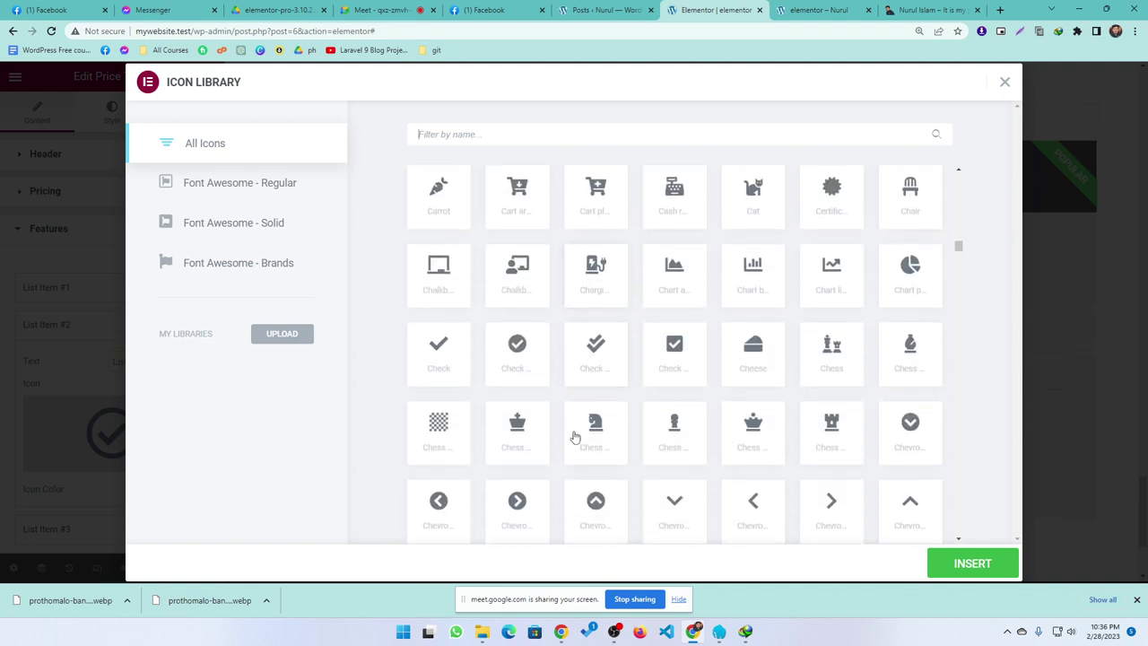
pyautogui.scroll(-12, 574, 434)
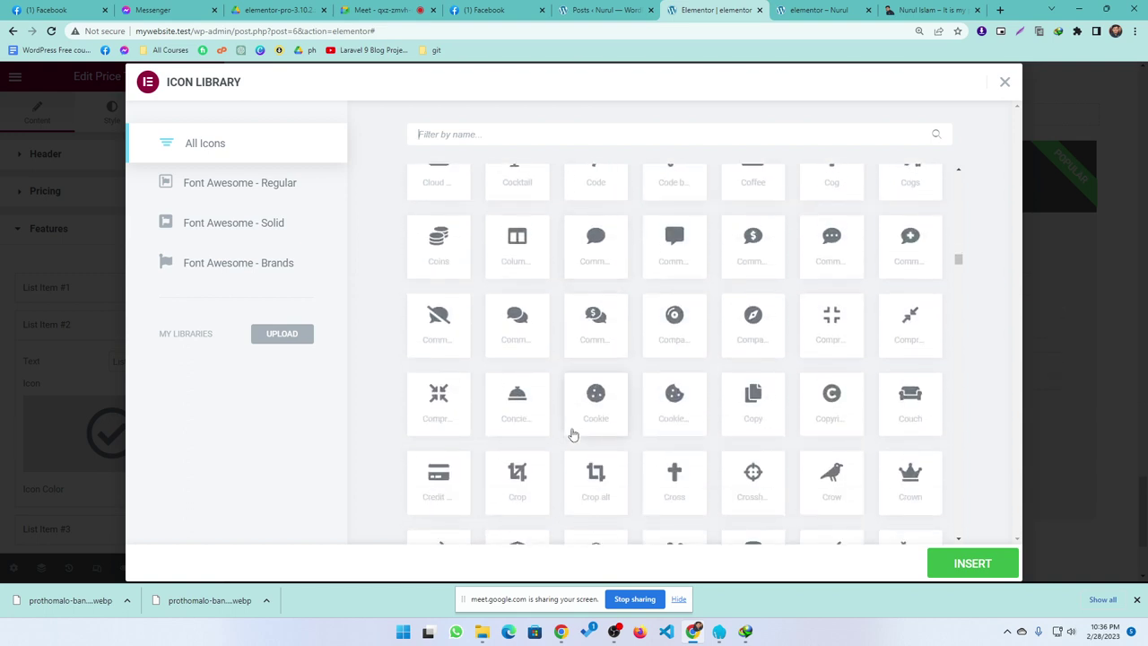
pyautogui.scroll(-12, 573, 432)
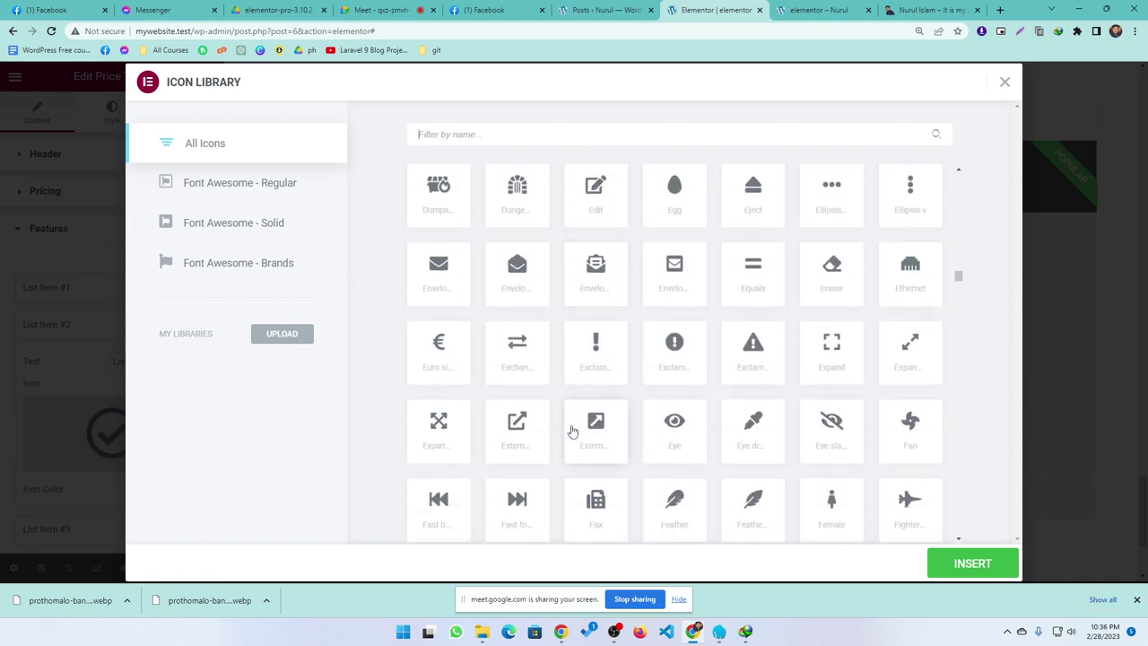
pyautogui.scroll(-8, 572, 431)
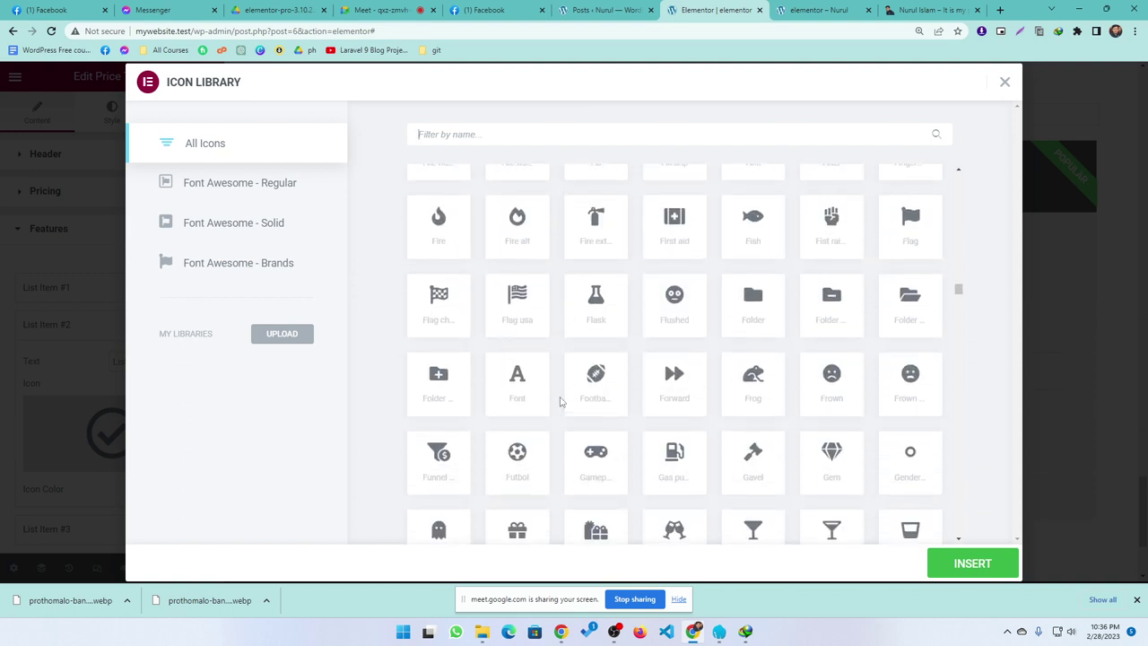
pyautogui.scroll(-12, 560, 401)
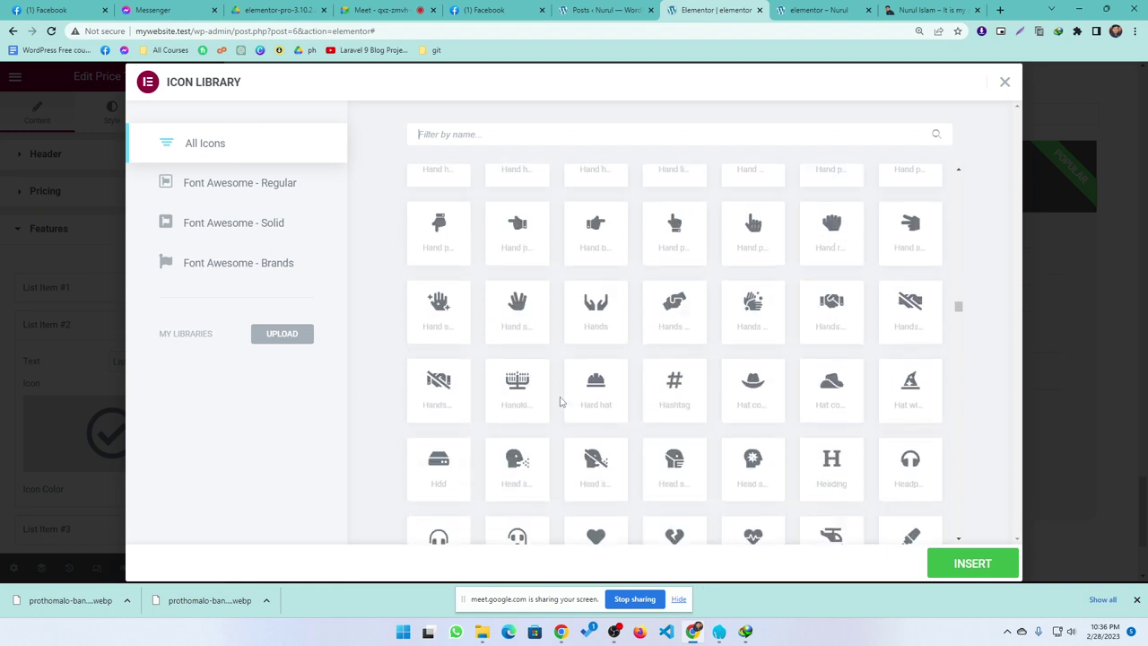
pyautogui.scroll(-12, 560, 401)
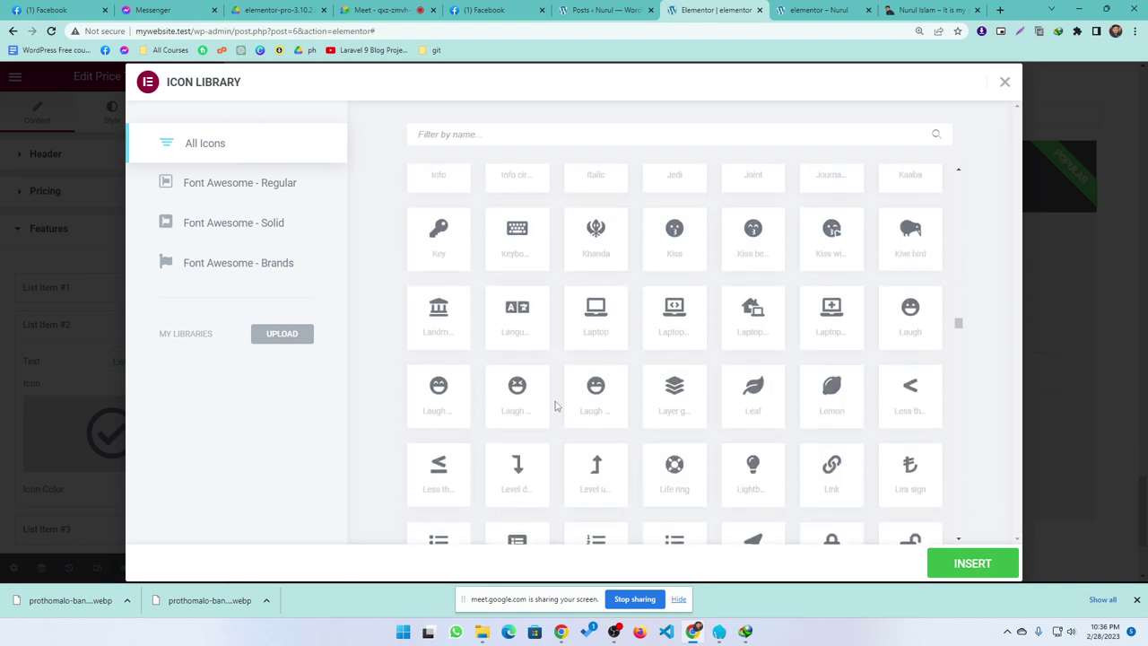
pyautogui.scroll(-12, 555, 405)
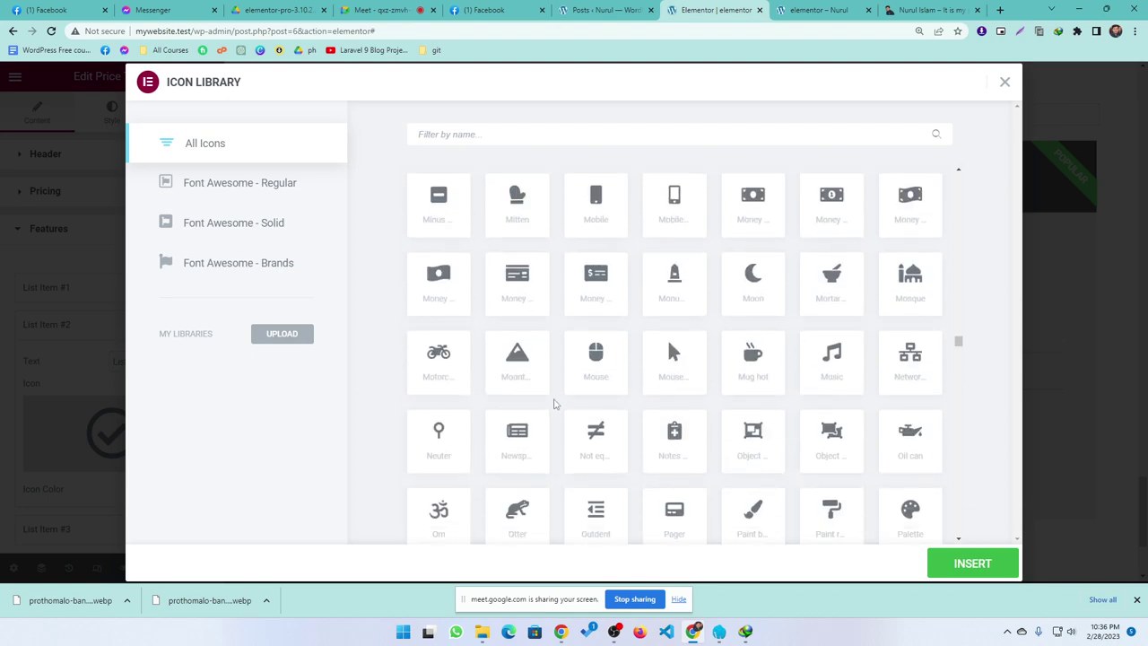
pyautogui.scroll(-12, 554, 403)
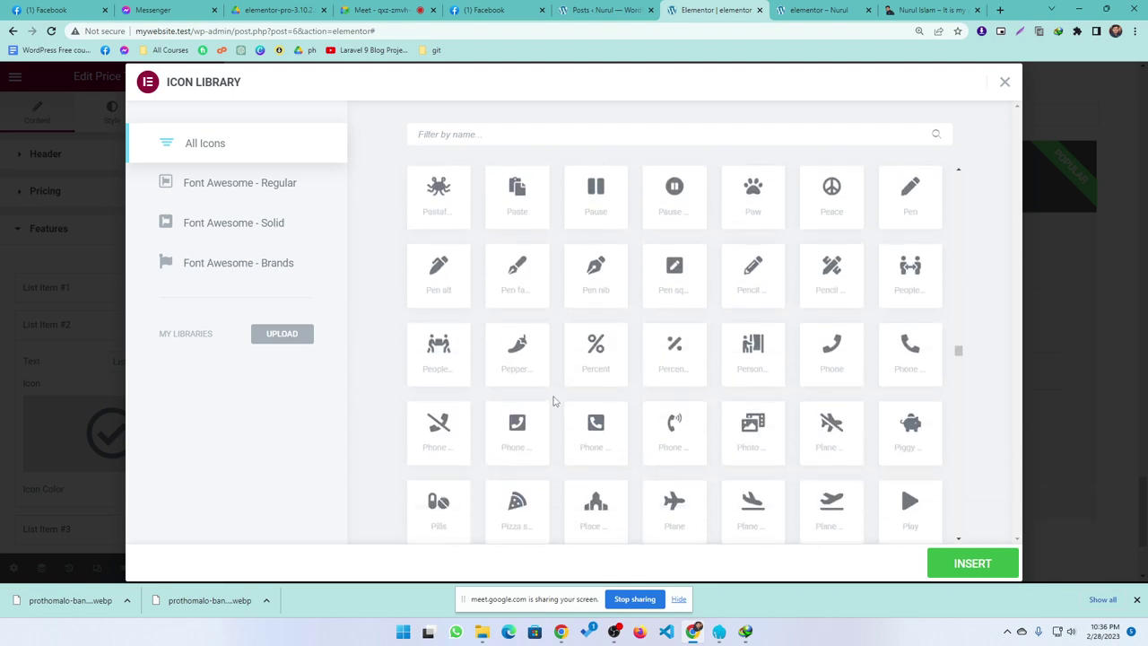
pyautogui.scroll(-12, 553, 400)
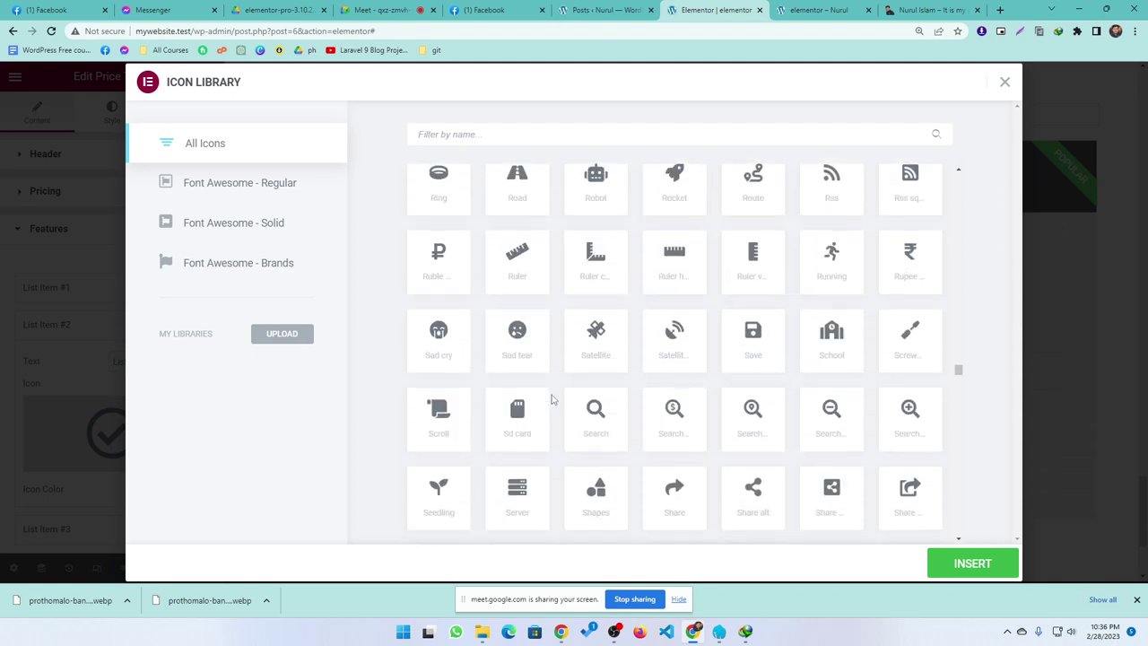
pyautogui.scroll(-12, 553, 400)
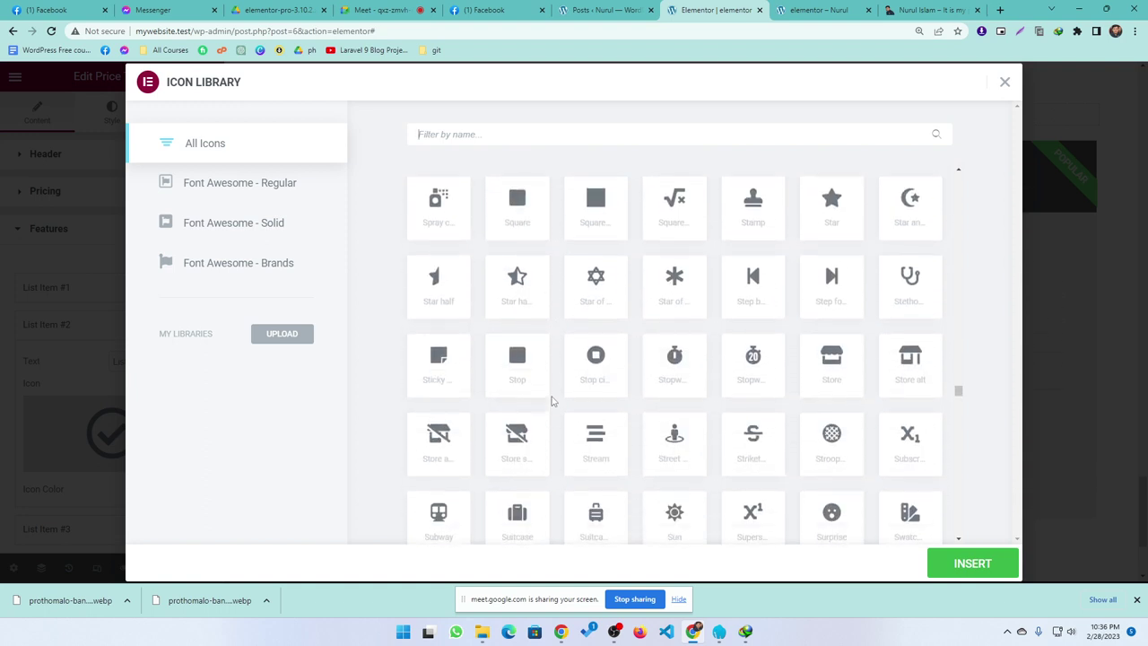
pyautogui.scroll(-12, 553, 400)
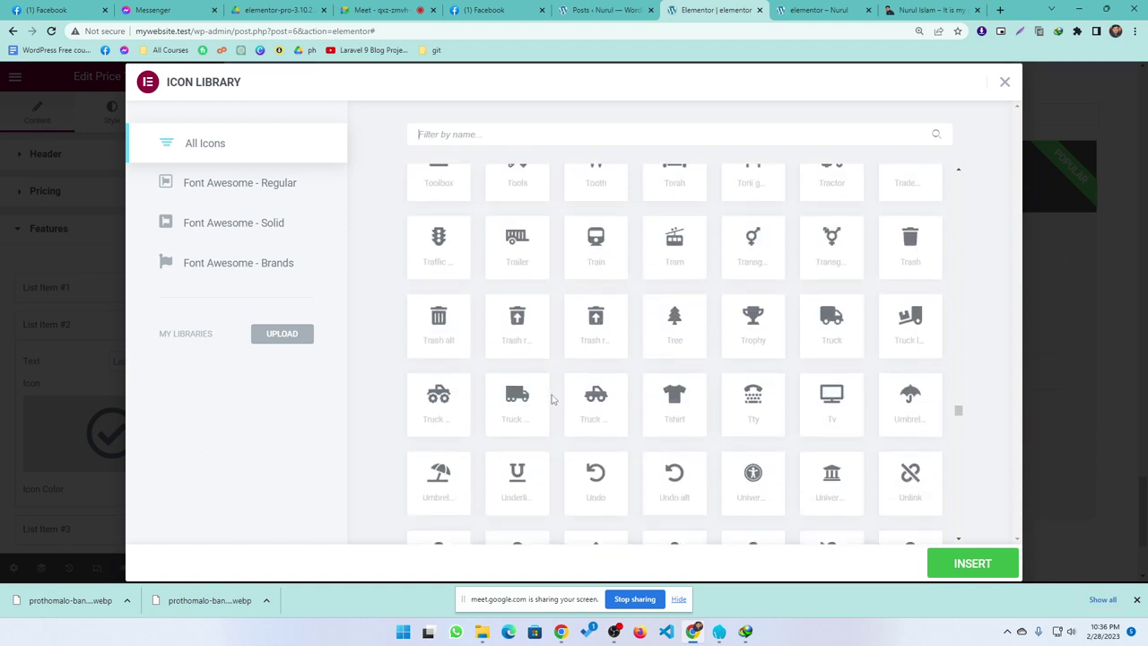
# - Search the icon library for "mul" and clear the search
pyautogui.click(482, 134)
pyautogui.write('muk')
pyautogui.press('BackSpace')
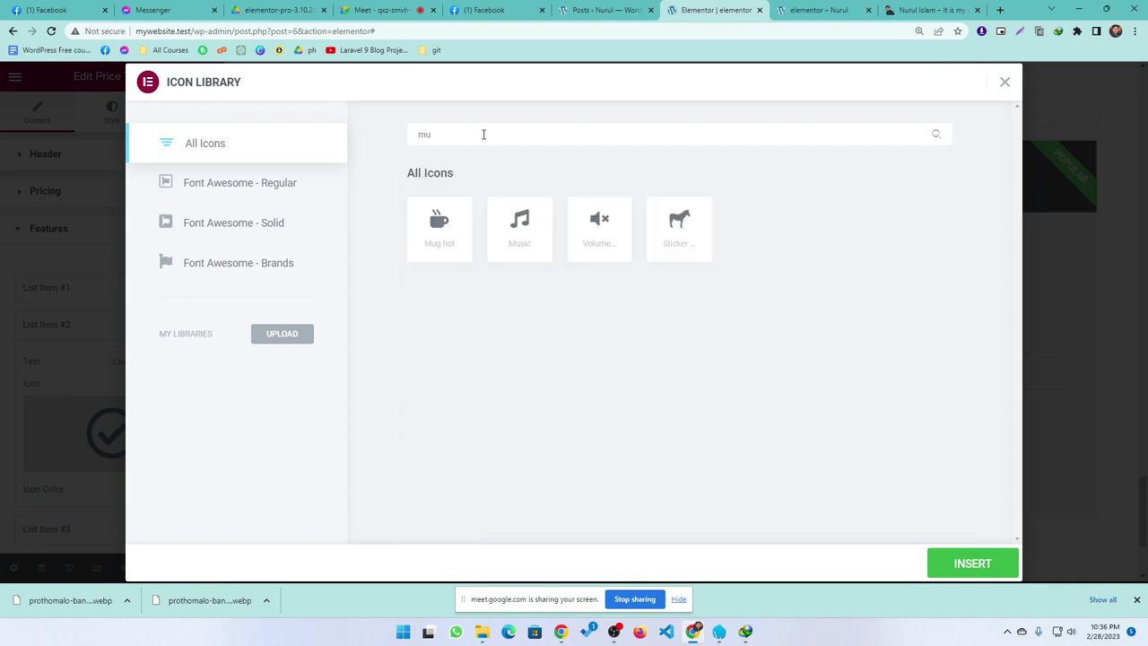
pyautogui.write('l')
pyautogui.press('BackSpace')
pyautogui.press('BackSpace')
pyautogui.press('BackSpace')
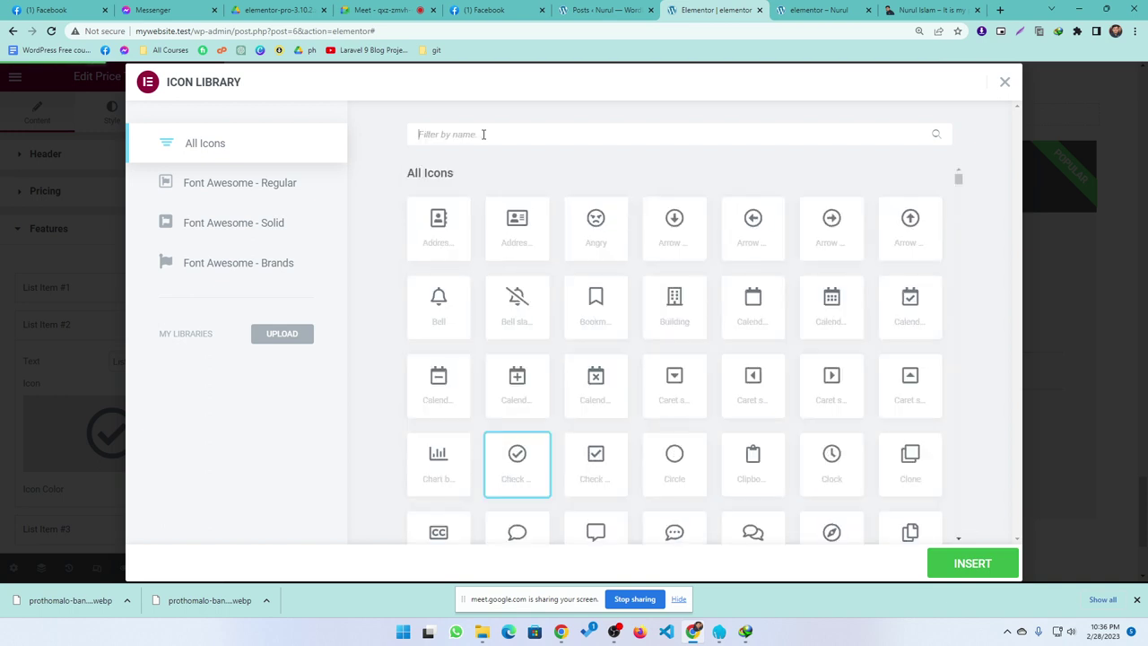
# - Browse all icons in the library to the end and back through the brand and solid sets for a cross-style icon
pyautogui.scroll(-10, 545, 277)
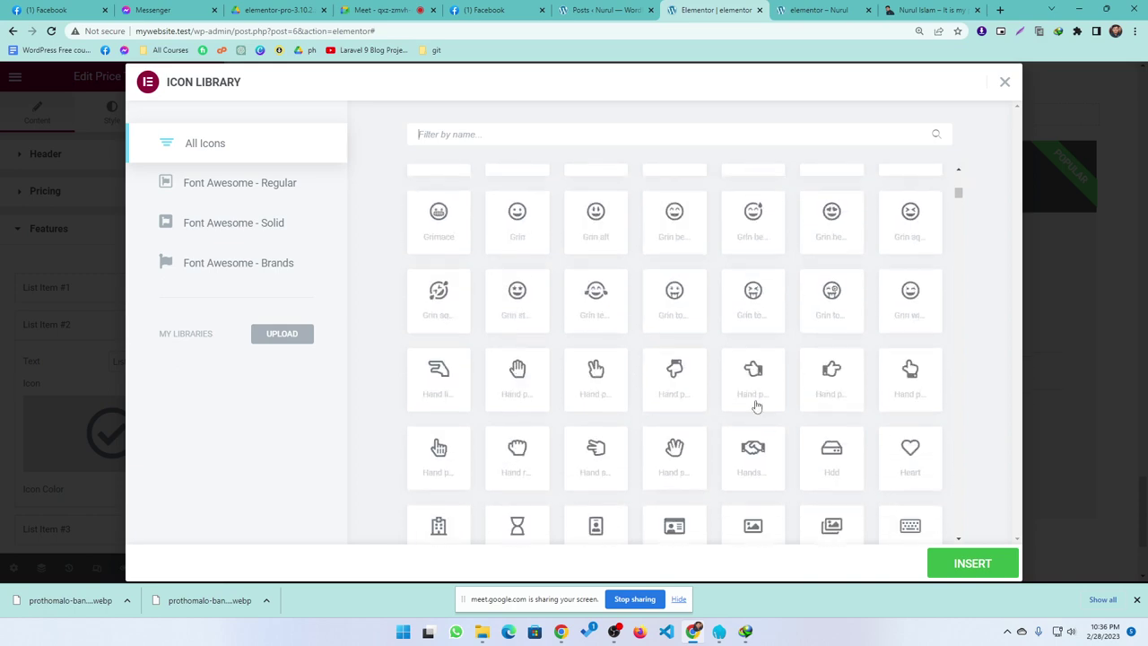
pyautogui.moveTo(958, 191); pyautogui.dragTo(958, 220)
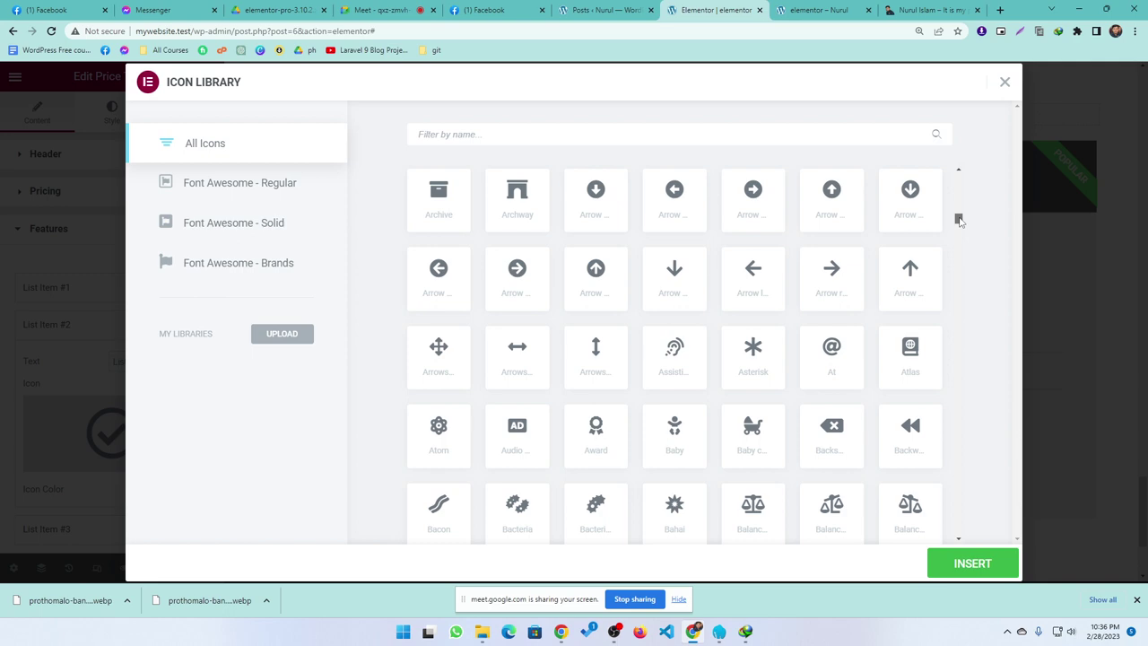
pyautogui.moveTo(958, 220); pyautogui.dragTo(945, 532)
pyautogui.scroll(15, 598, 394)
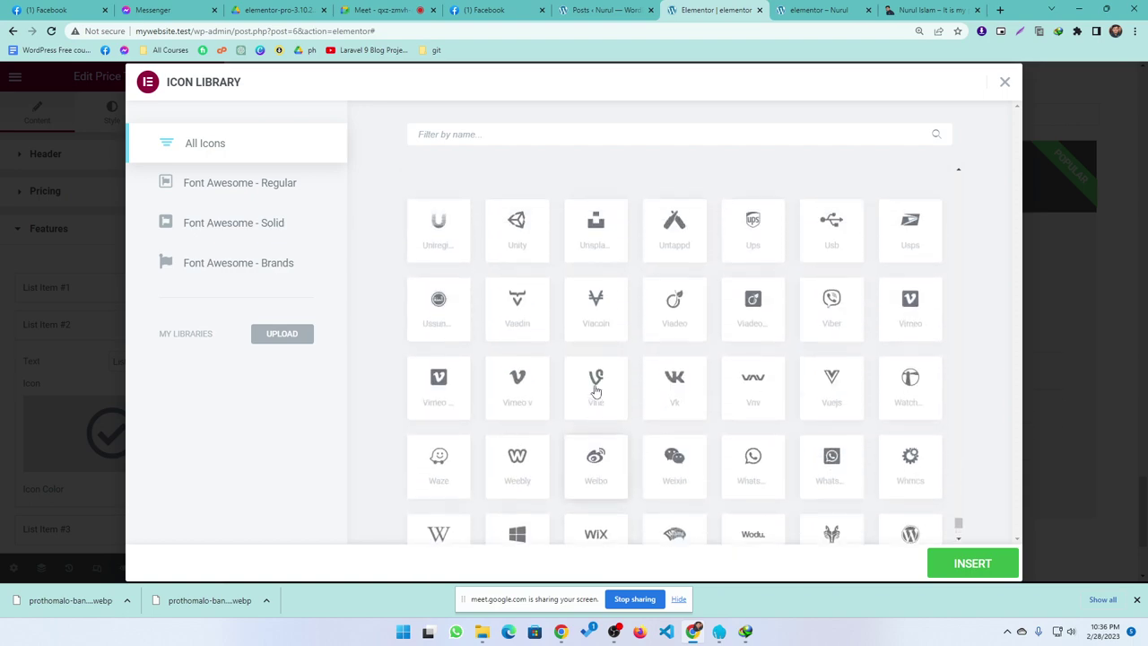
pyautogui.scroll(12, 632, 372)
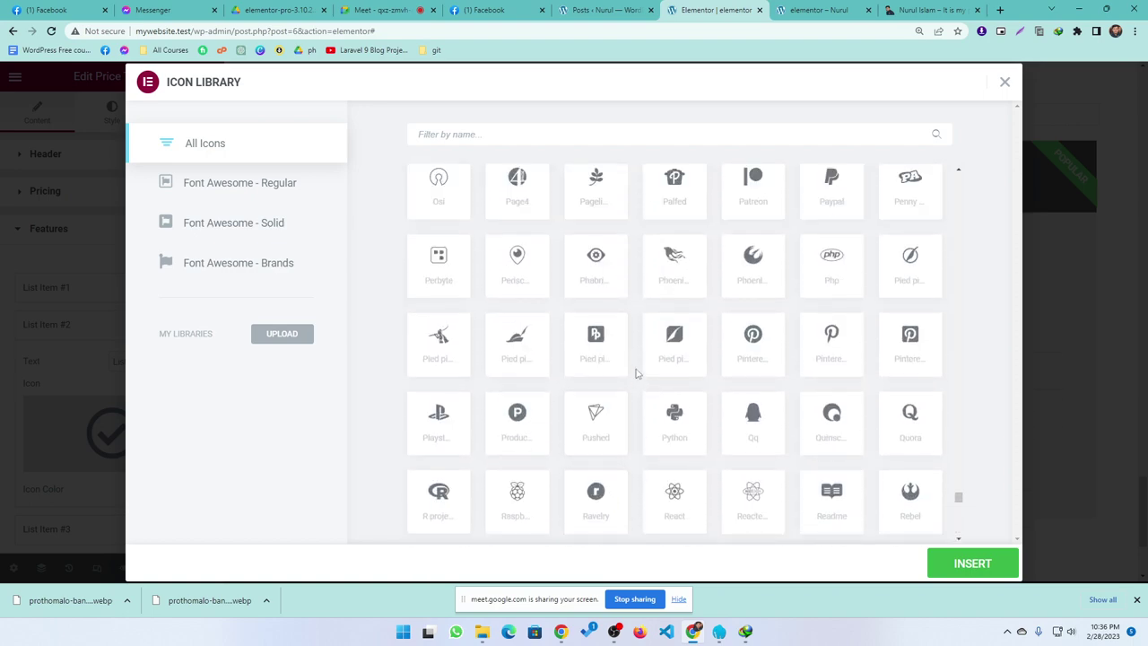
pyautogui.scroll(12, 627, 377)
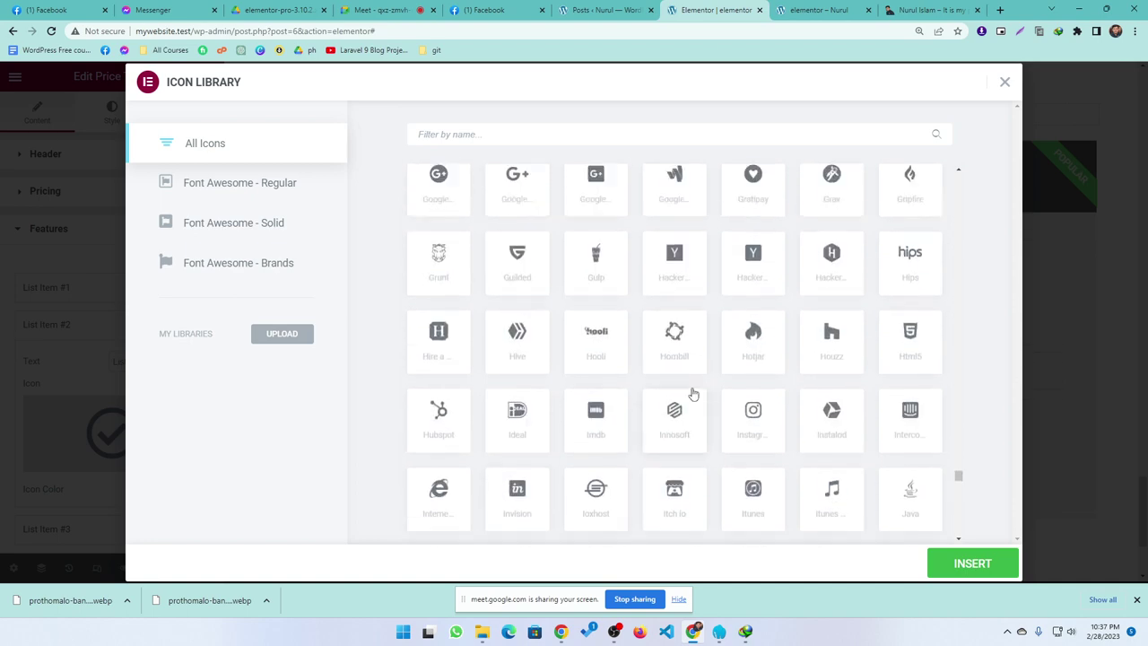
pyautogui.scroll(12, 668, 368)
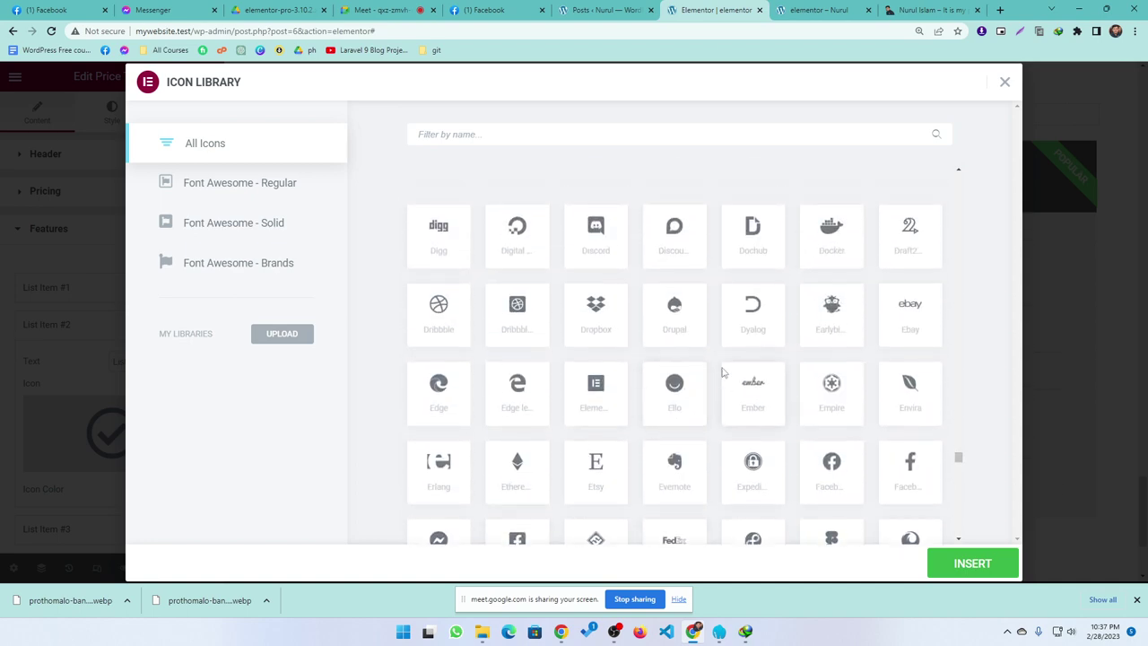
pyautogui.scroll(10, 628, 368)
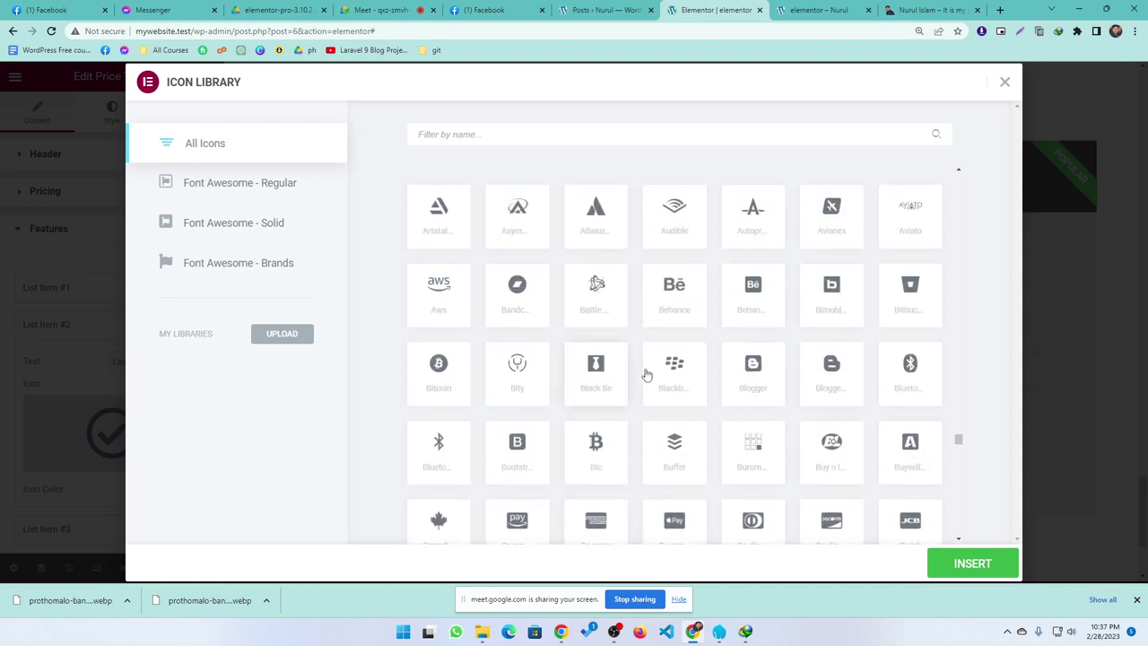
pyautogui.scroll(10, 668, 385)
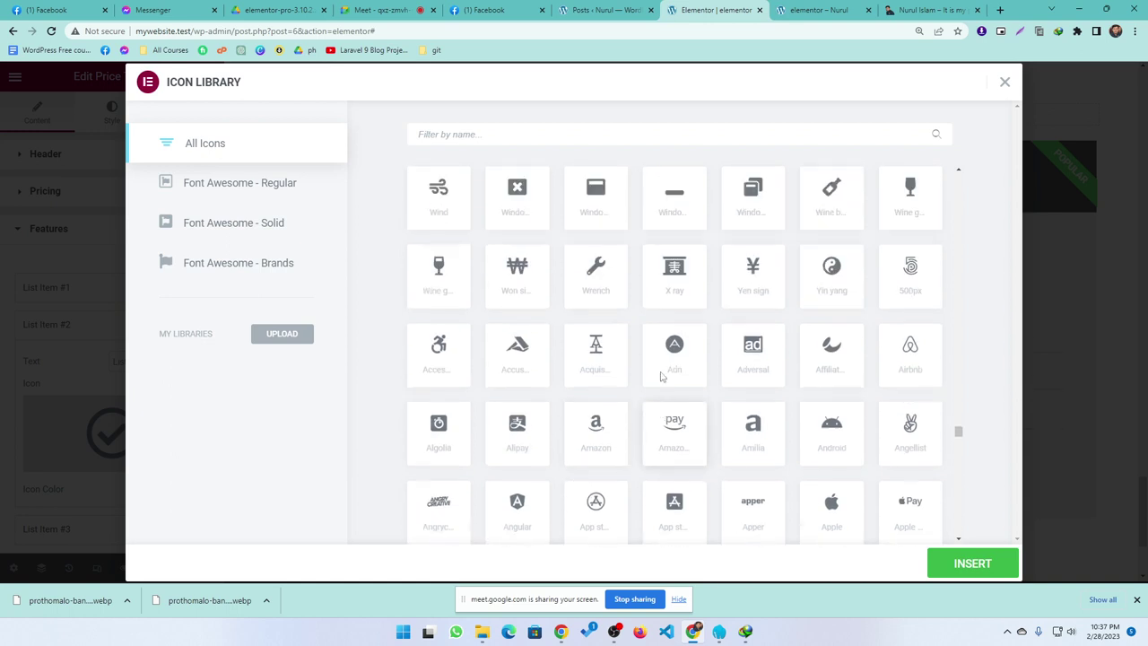
pyautogui.scroll(10, 679, 412)
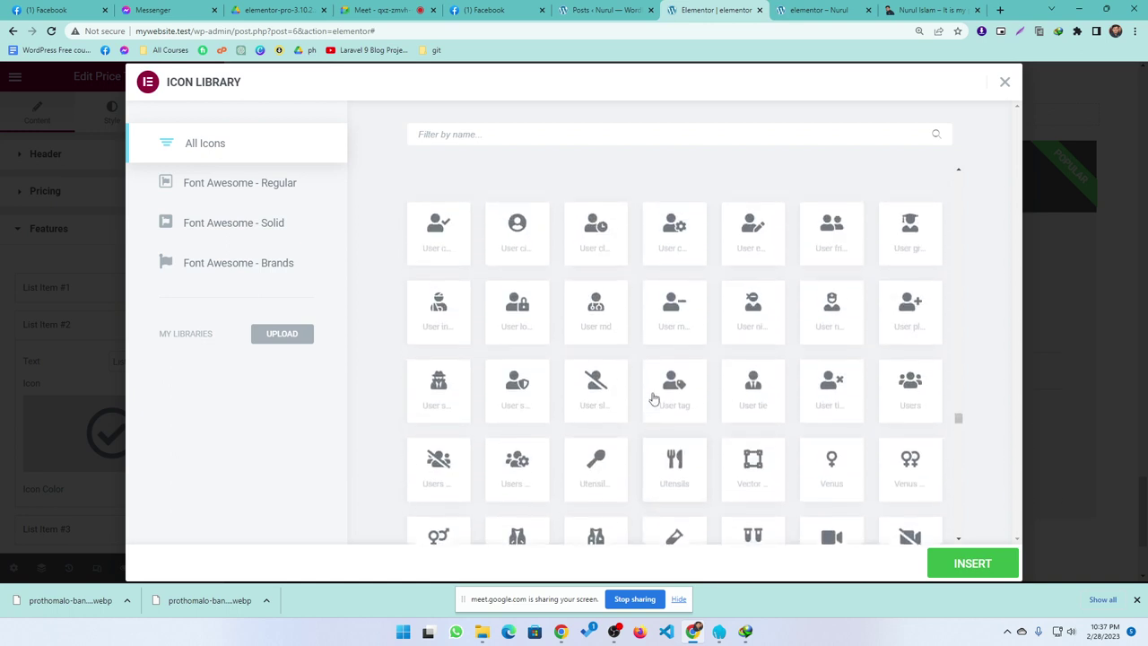
pyautogui.scroll(10, 676, 398)
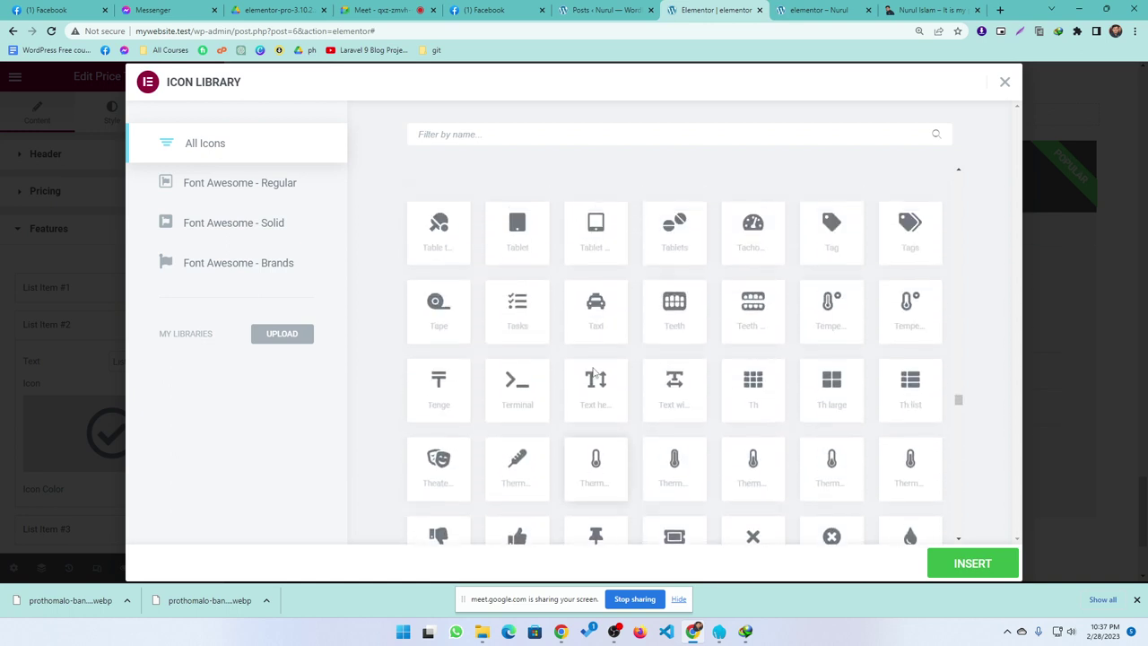
pyautogui.scroll(10, 627, 382)
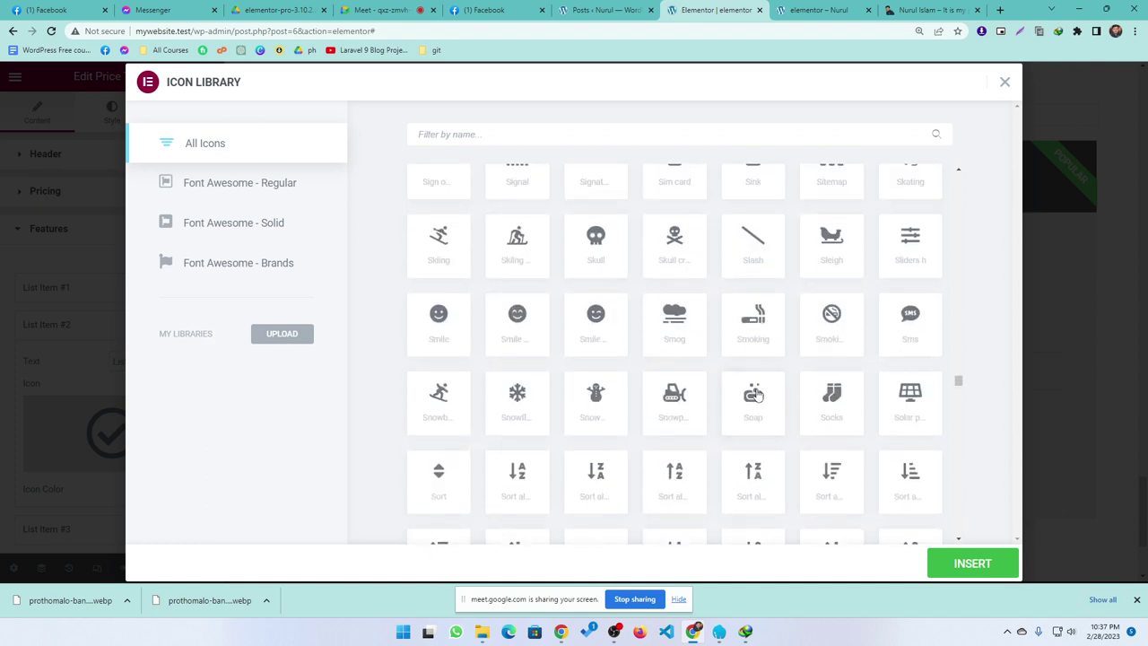
pyautogui.scroll(10, 706, 376)
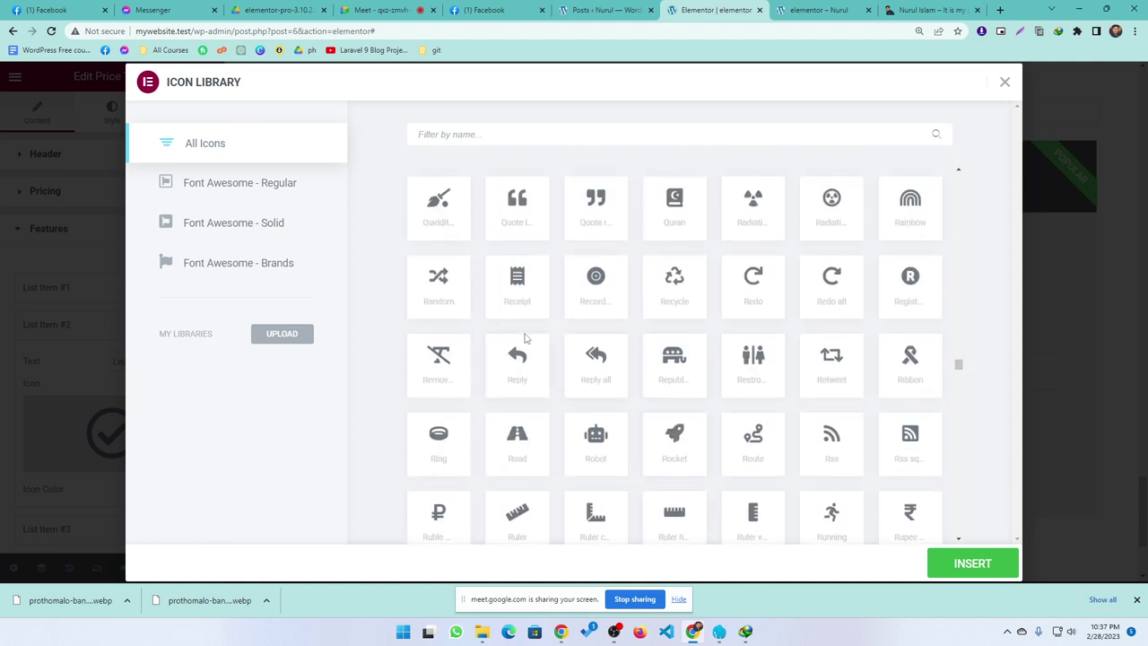
pyautogui.scroll(10, 717, 377)
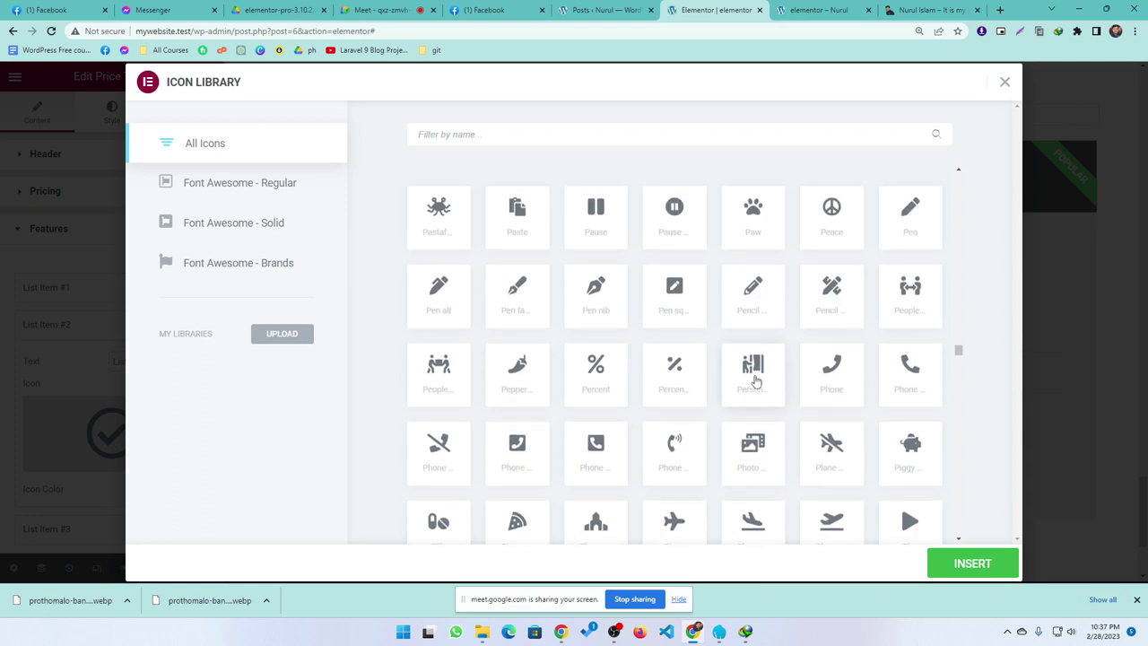
pyautogui.scroll(10, 648, 359)
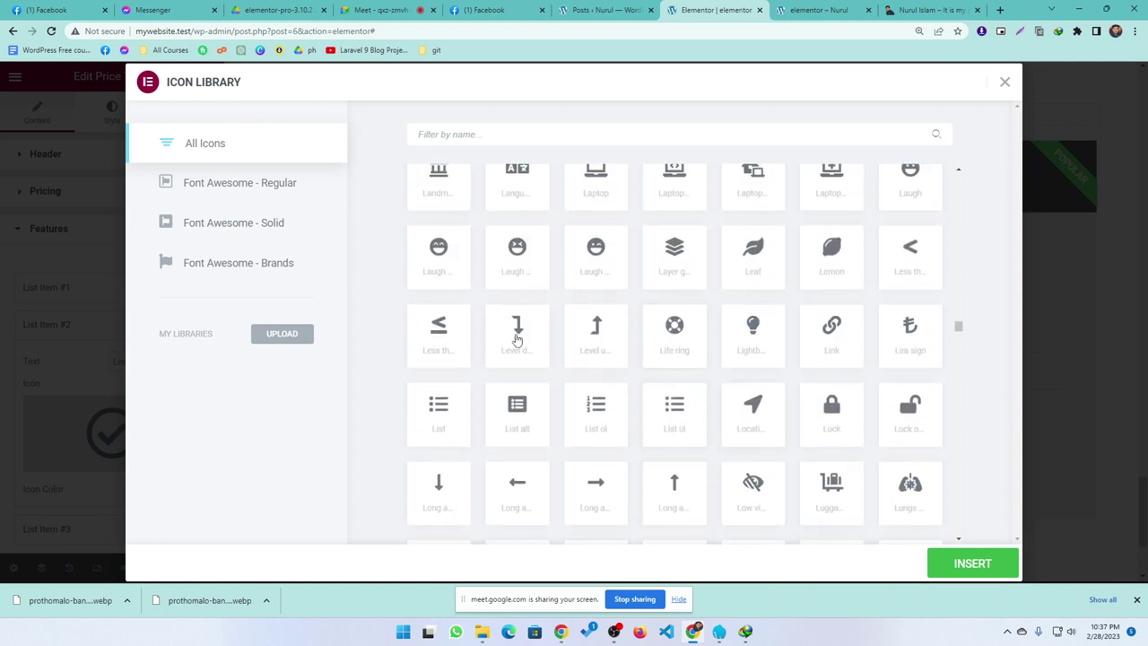
pyautogui.scroll(10, 717, 341)
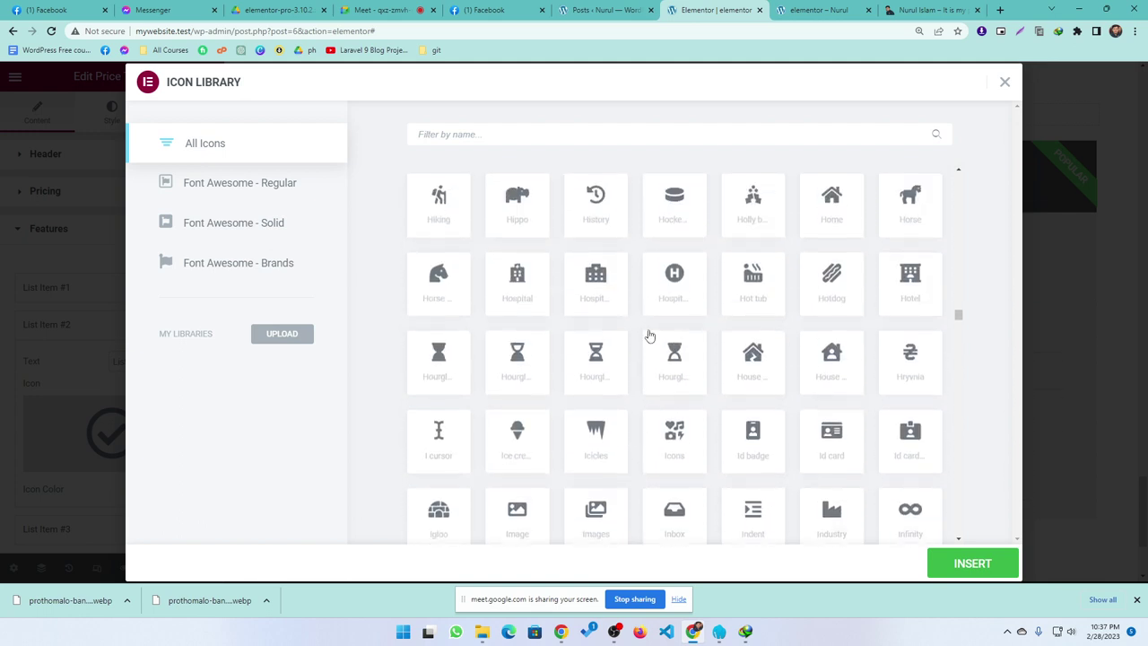
pyautogui.scroll(10, 689, 356)
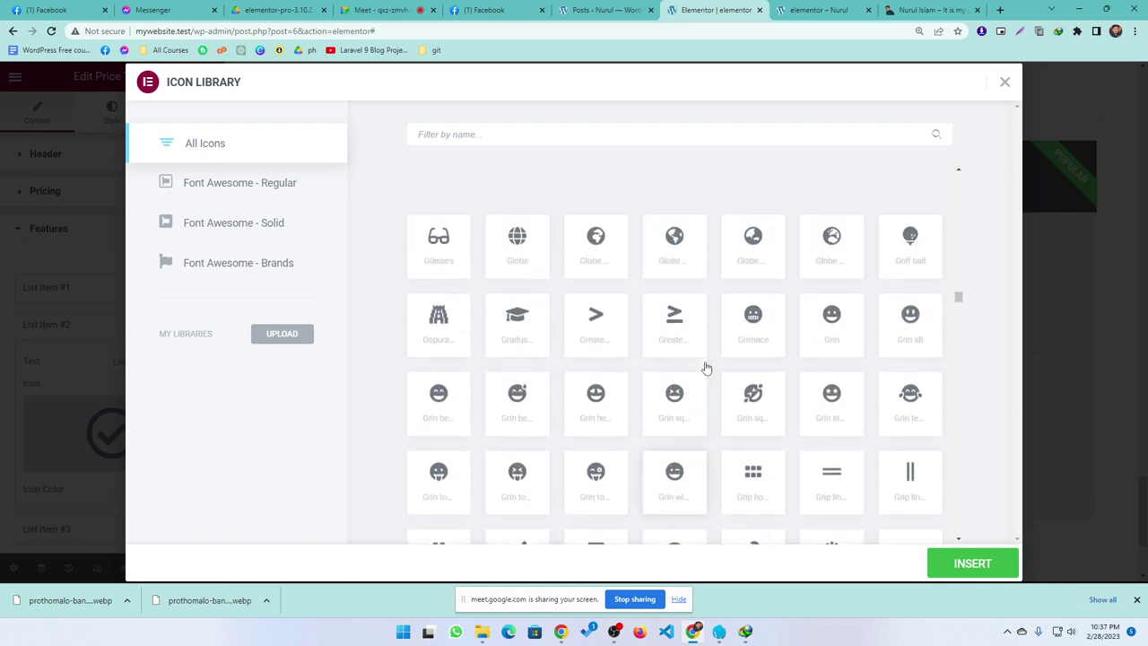
pyautogui.scroll(10, 664, 381)
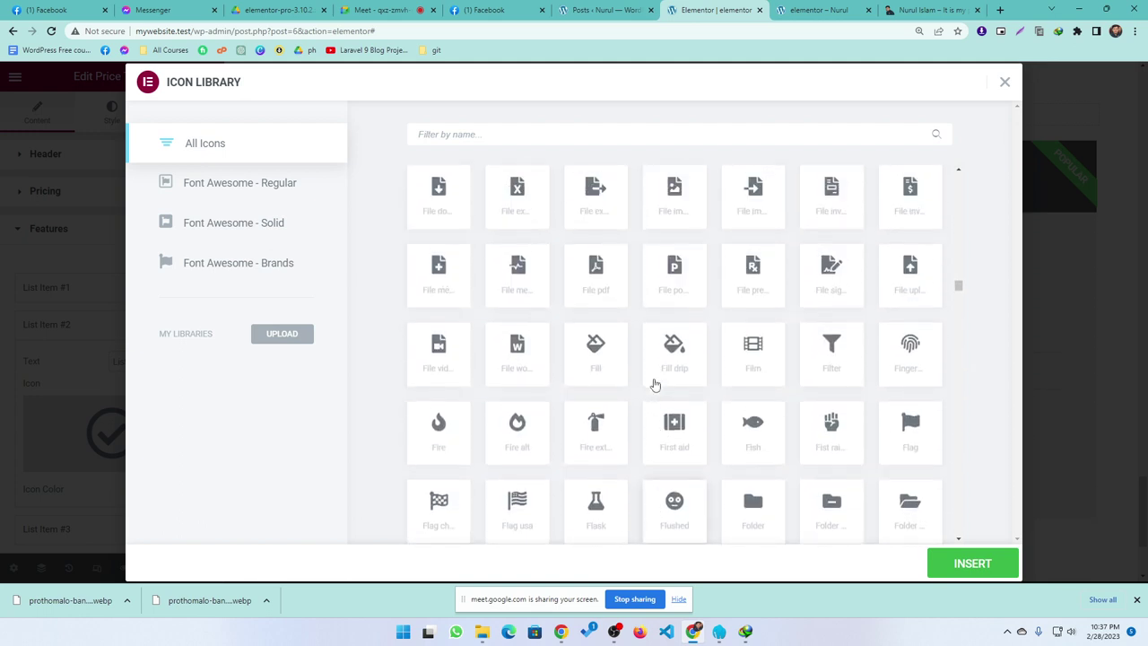
pyautogui.scroll(10, 654, 384)
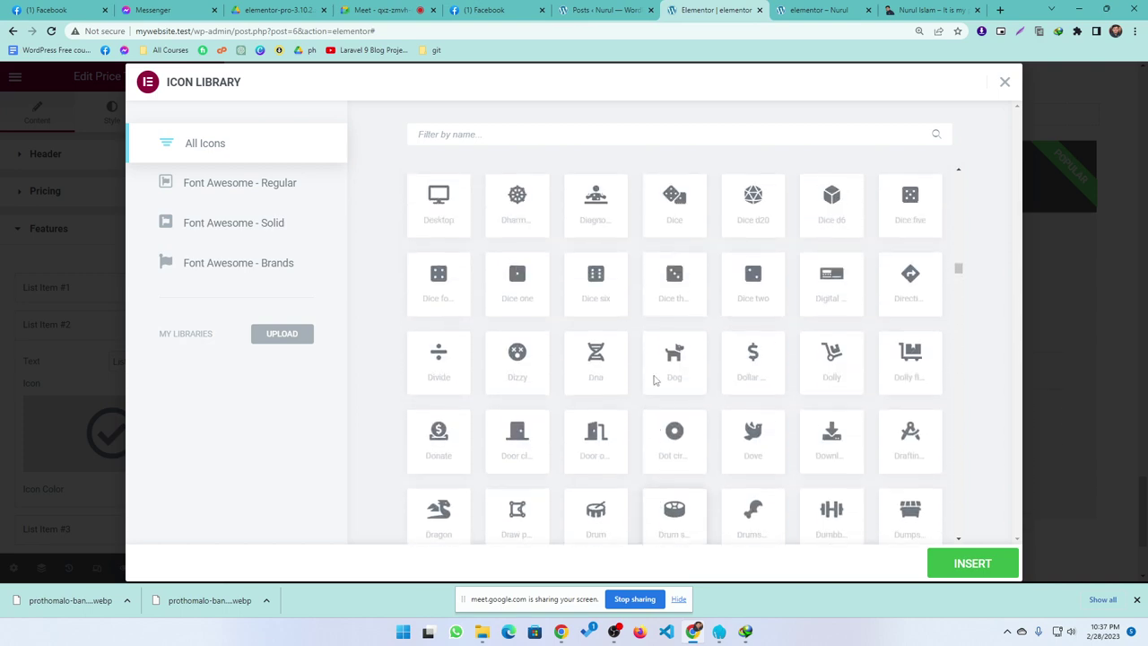
pyautogui.scroll(4, 655, 378)
pyautogui.scroll(-2, 654, 376)
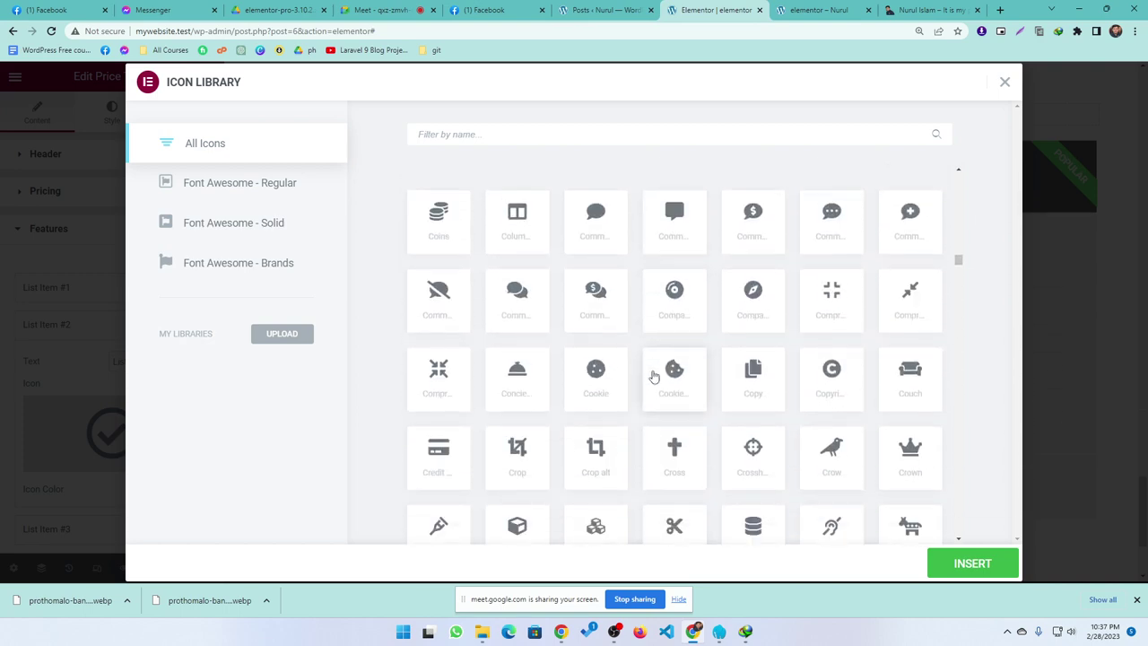
pyautogui.scroll(8, 653, 376)
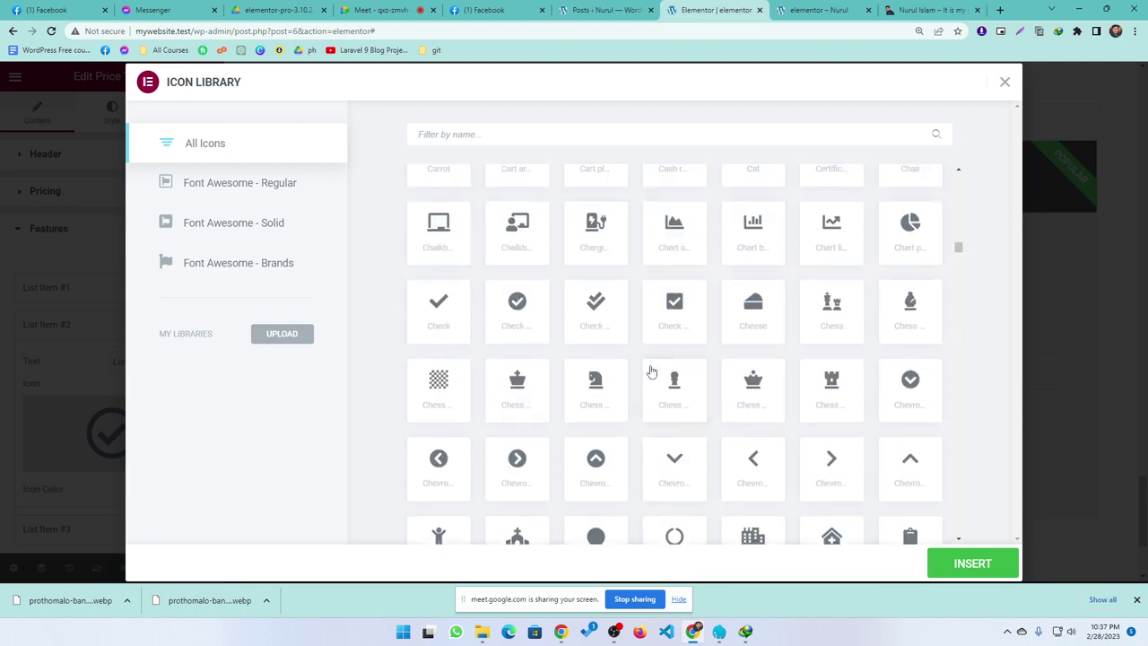
pyautogui.scroll(15, 651, 372)
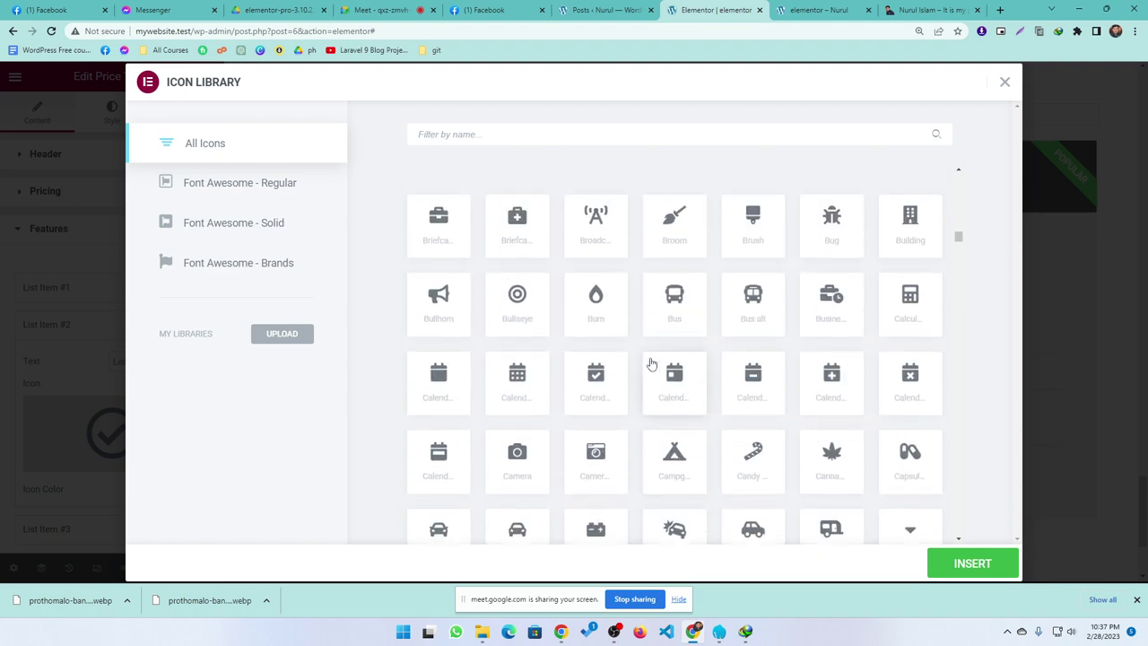
# - Choose the solid Asterisk icon and insert it for the second feature item in the first column's price table
pyautogui.scroll(10, 651, 361)
pyautogui.scroll(-2, 654, 364)
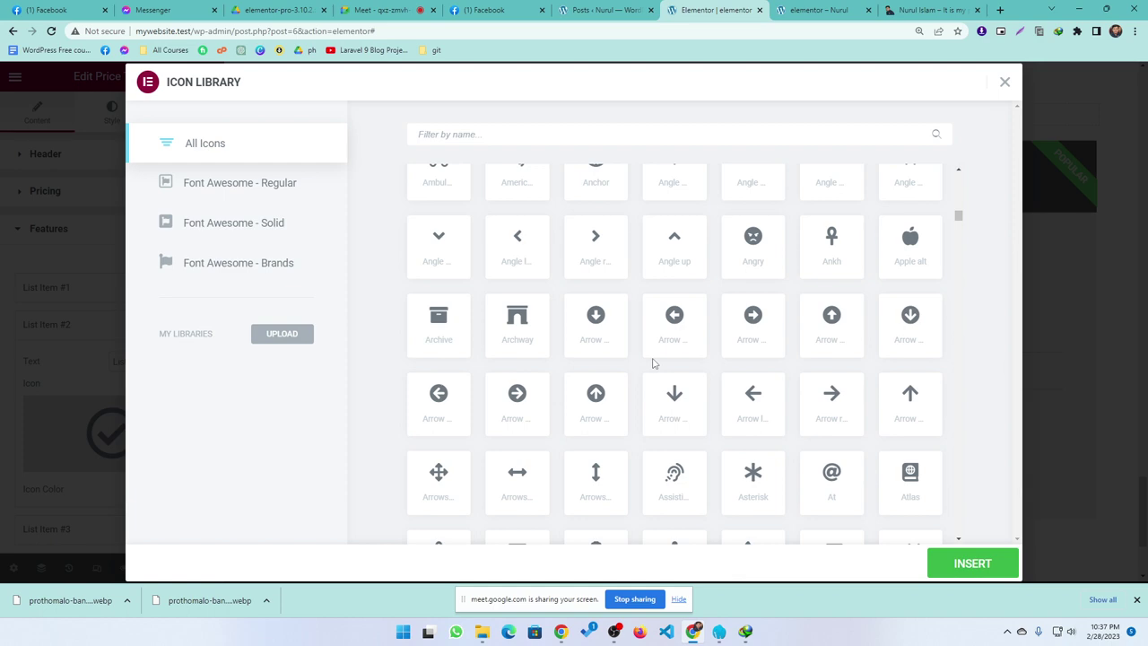
pyautogui.scroll(-1, 654, 363)
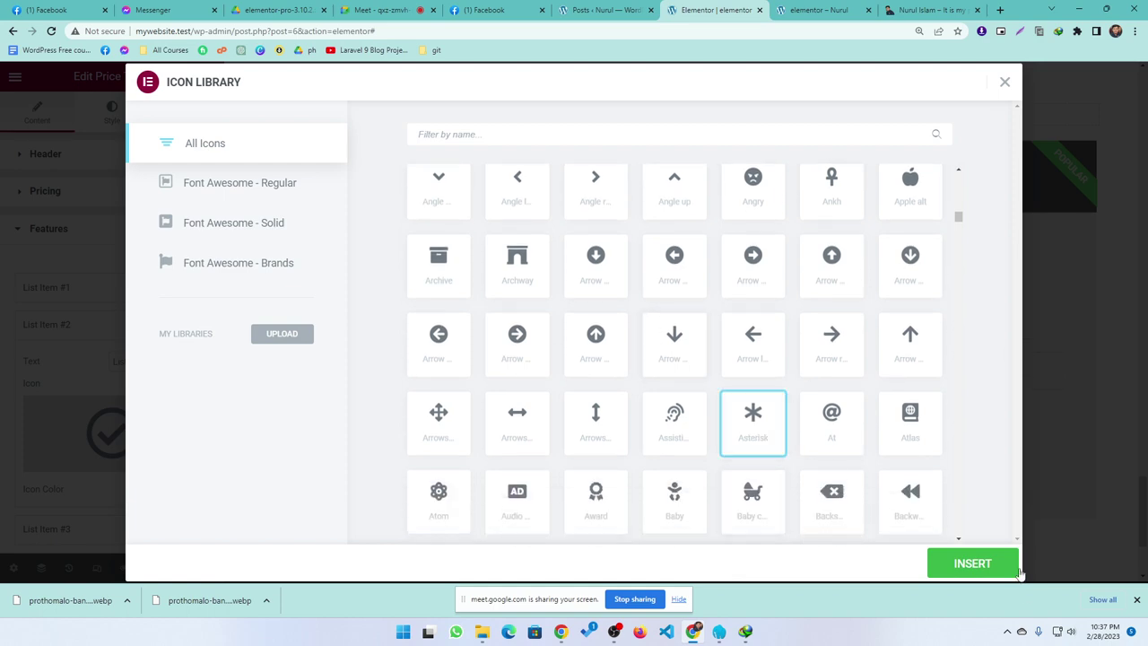
pyautogui.click(977, 563)
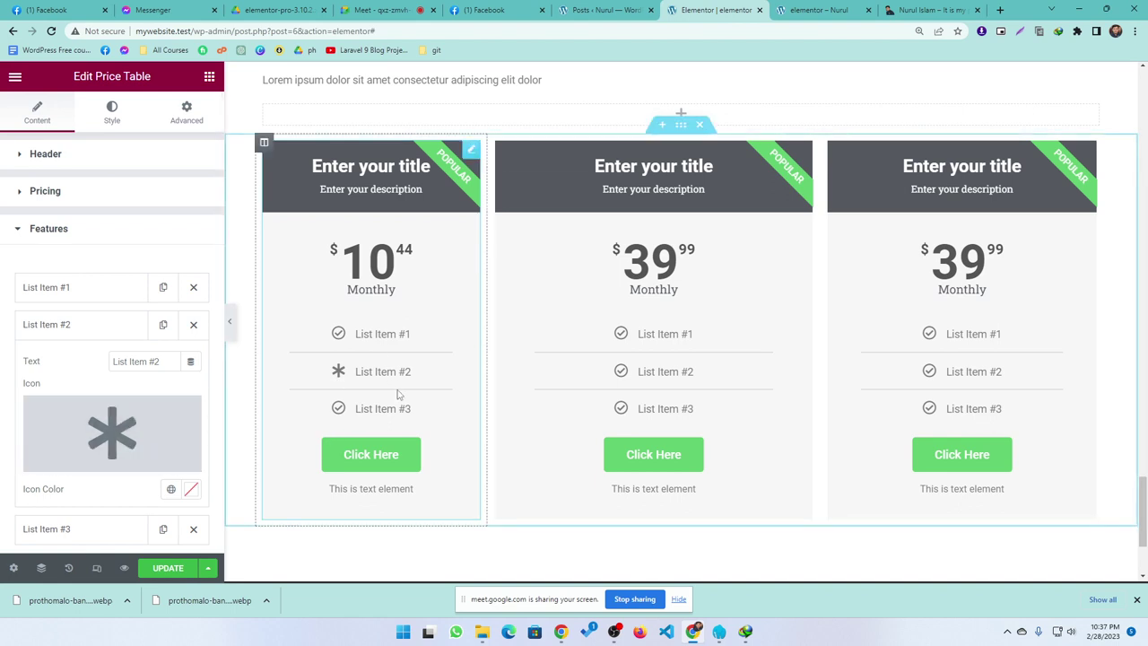
# - Examine the first price table's remaining feature settings and its footer's button text, link and additional info
pyautogui.scroll(-2, 381, 353)
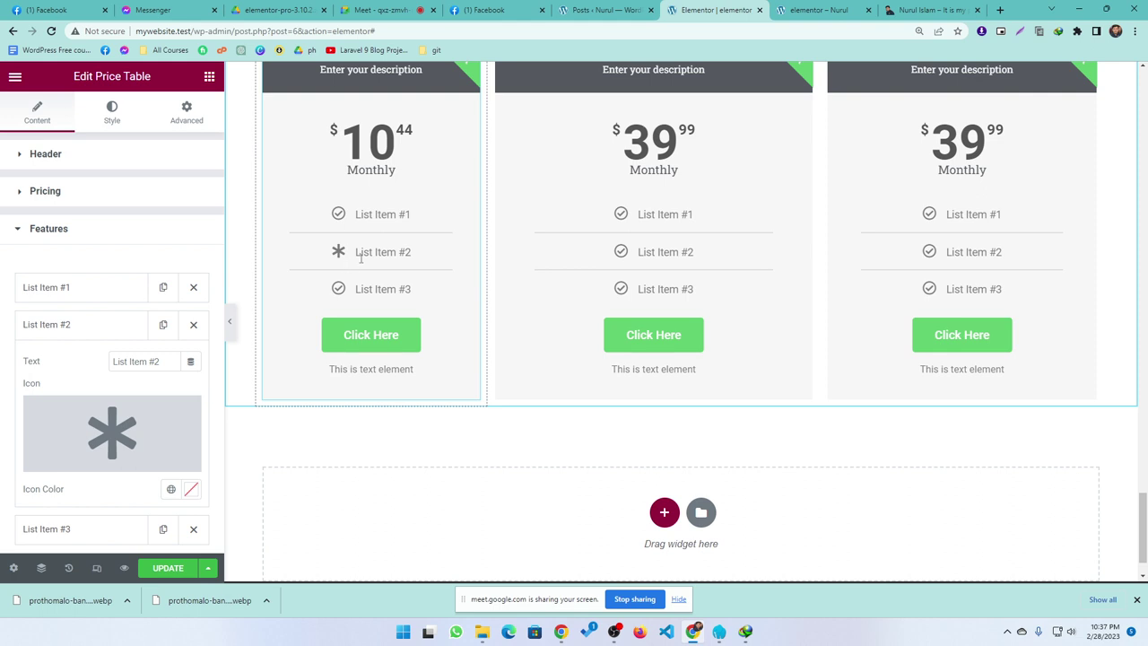
pyautogui.moveTo(117, 405)
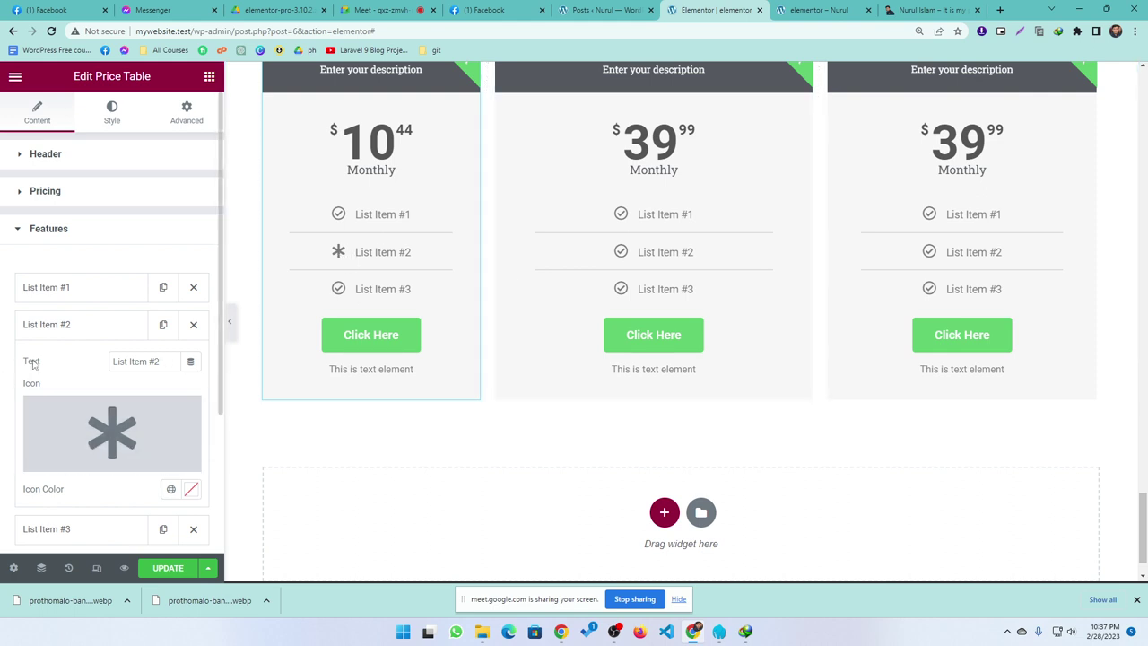
pyautogui.scroll(-2, 130, 408)
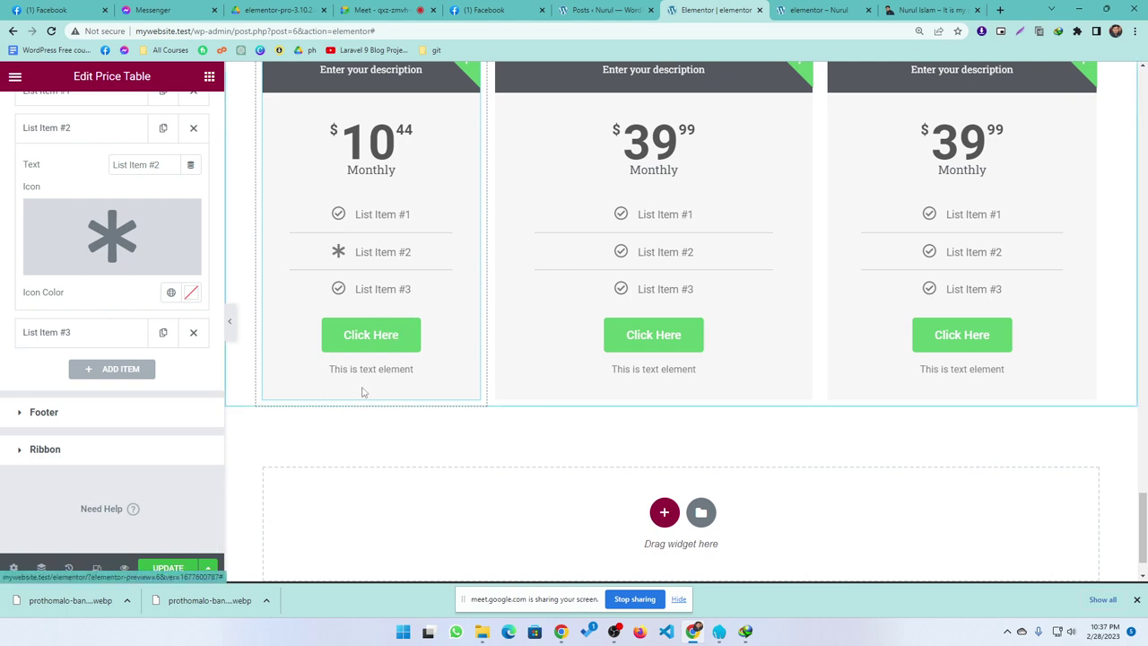
pyautogui.click(81, 421)
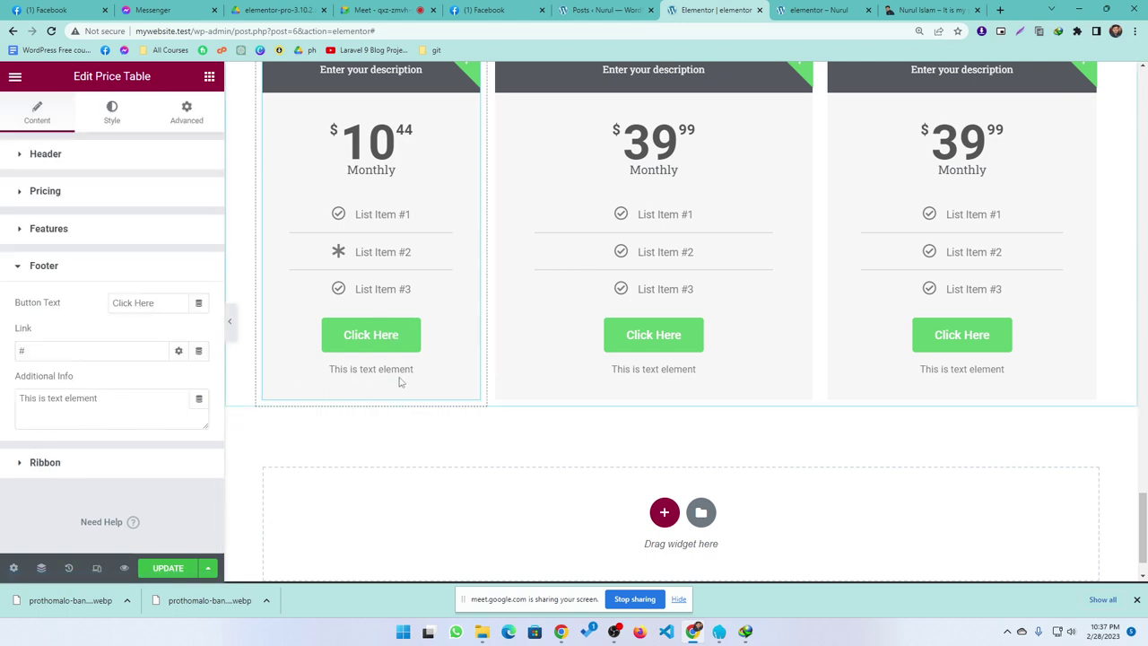
# - Turn off the ribbon on the first column's price table
pyautogui.click(74, 465)
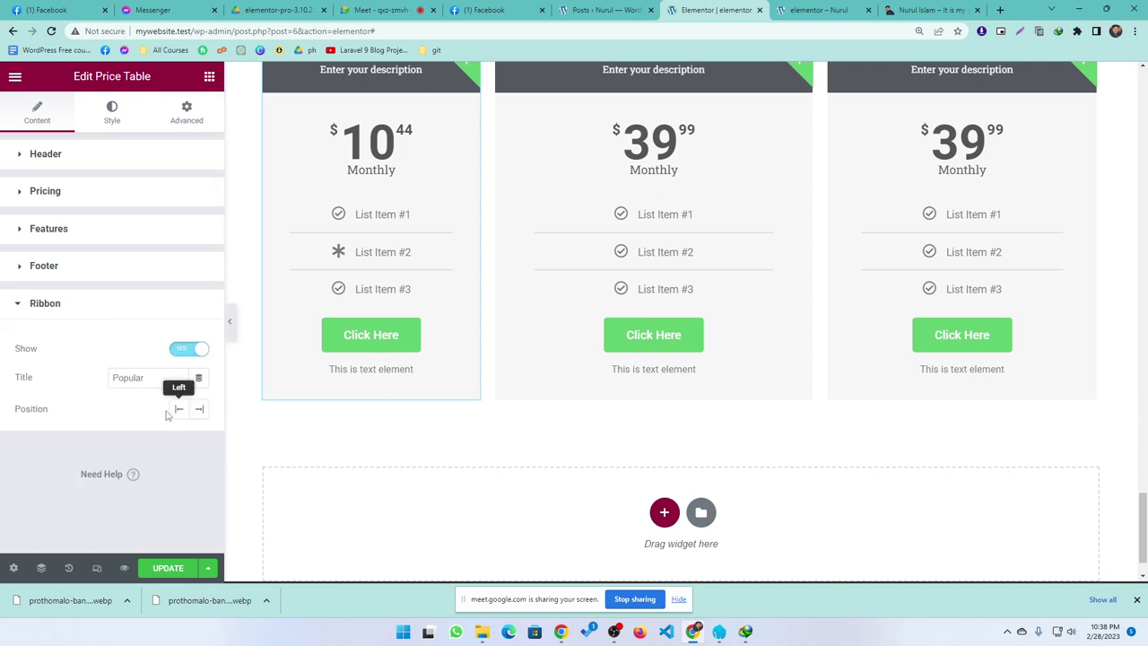
pyautogui.scroll(2, 403, 310)
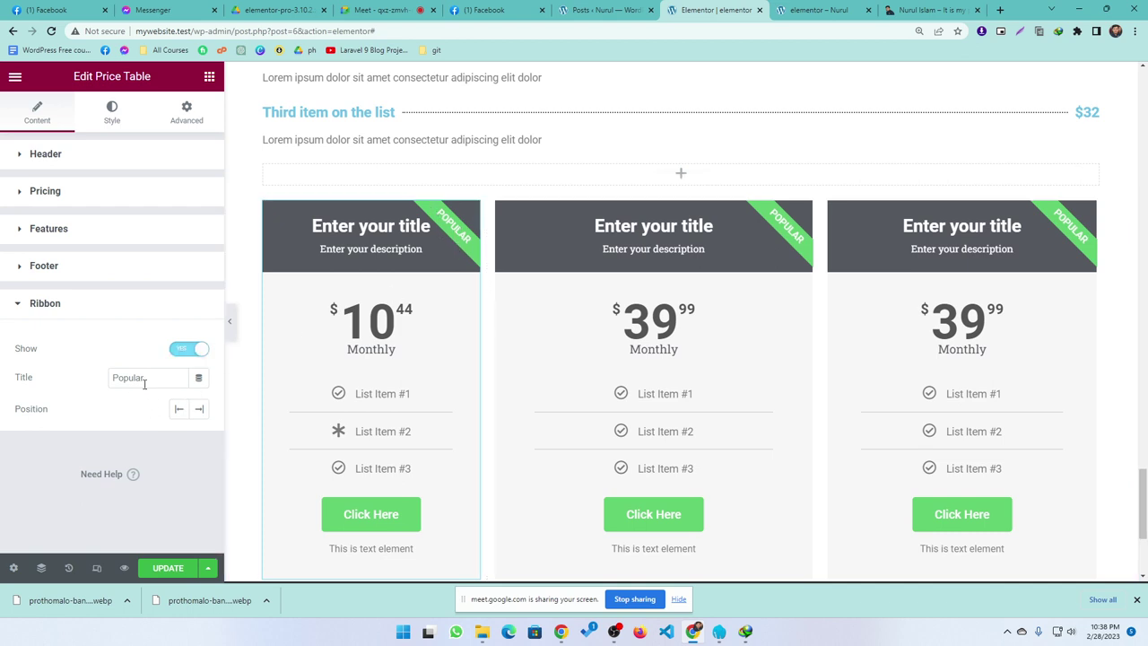
pyautogui.click(190, 349)
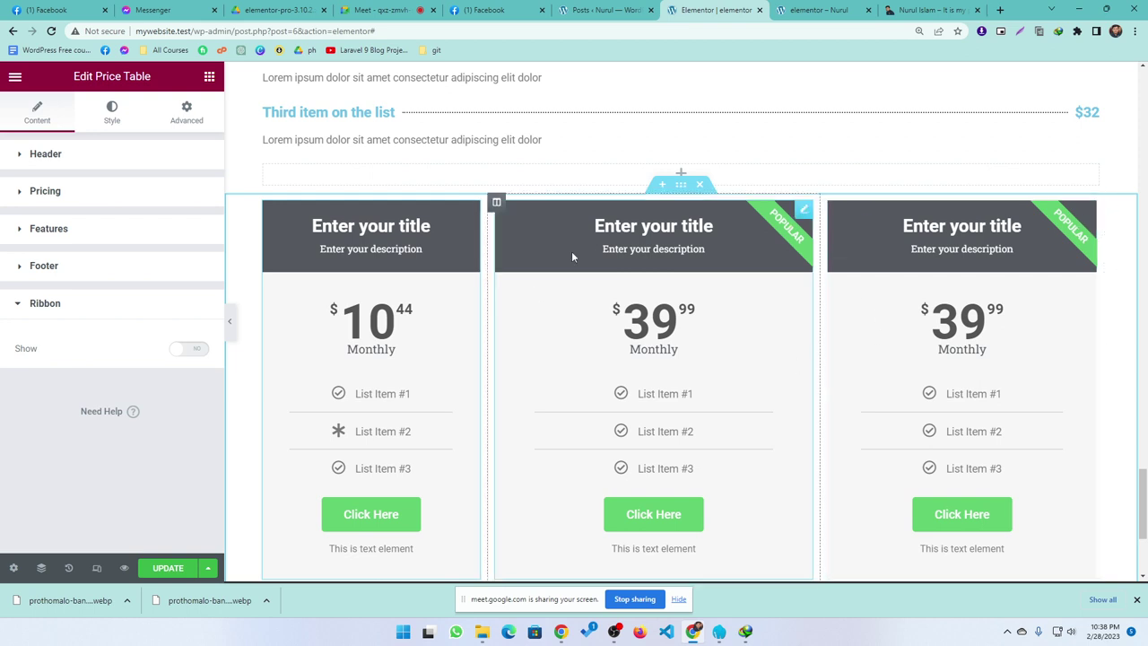
# - Search the web for namecheap in a new browser tab and open the Namecheap website
pyautogui.click(1000, 10)
pyautogui.write('nam')
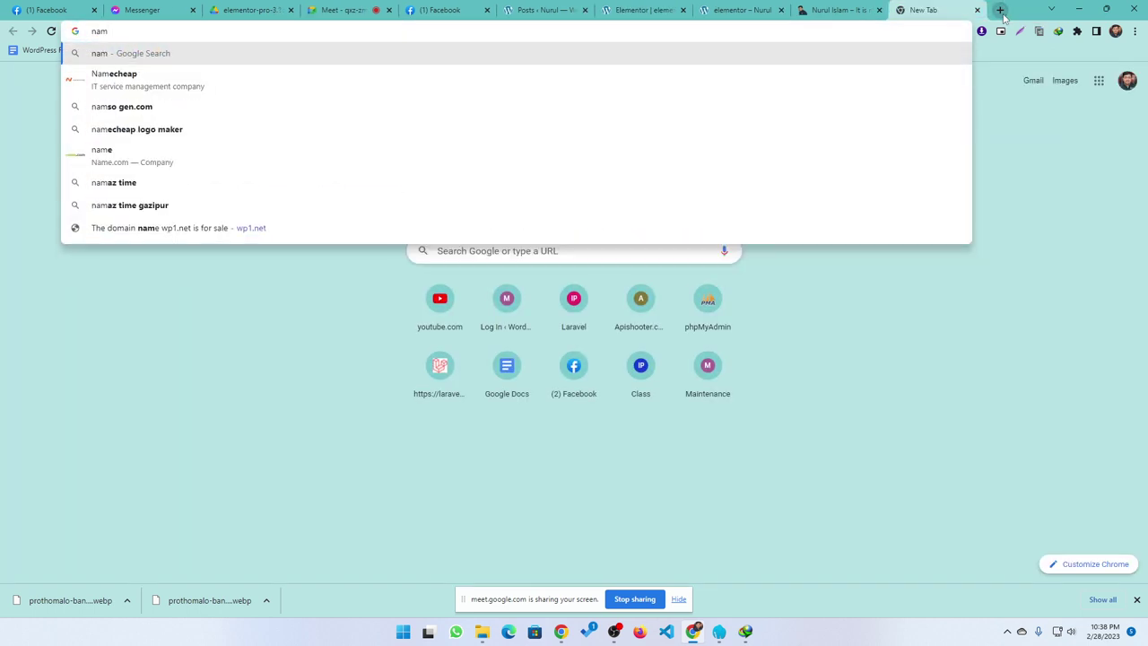
pyautogui.press('Down')
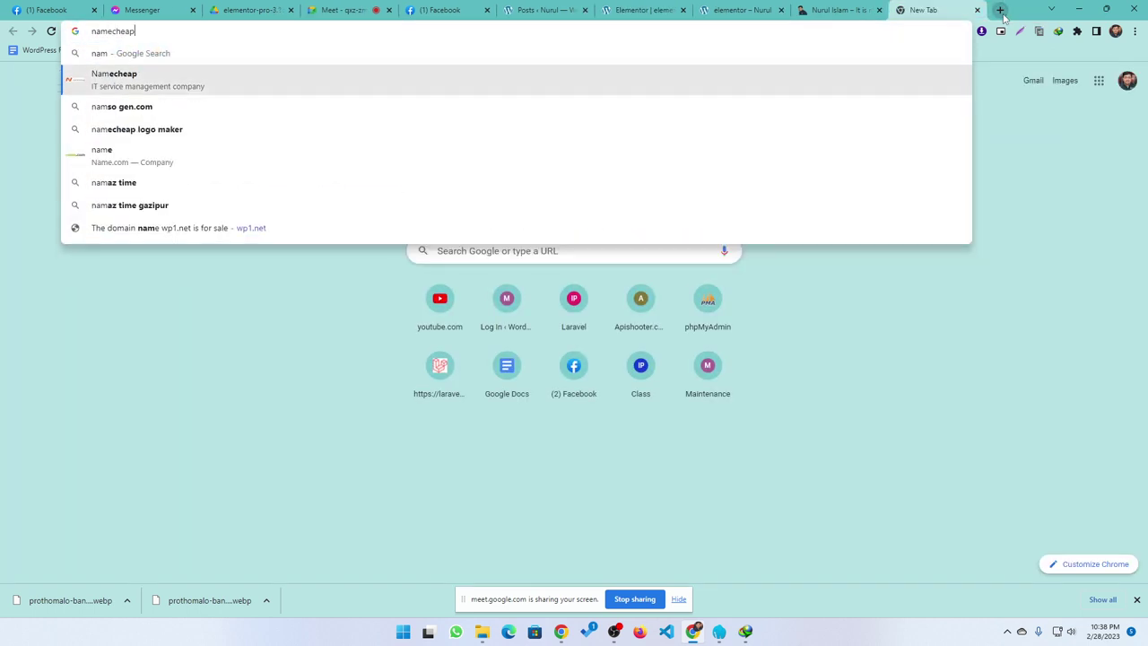
pyautogui.press('Return')
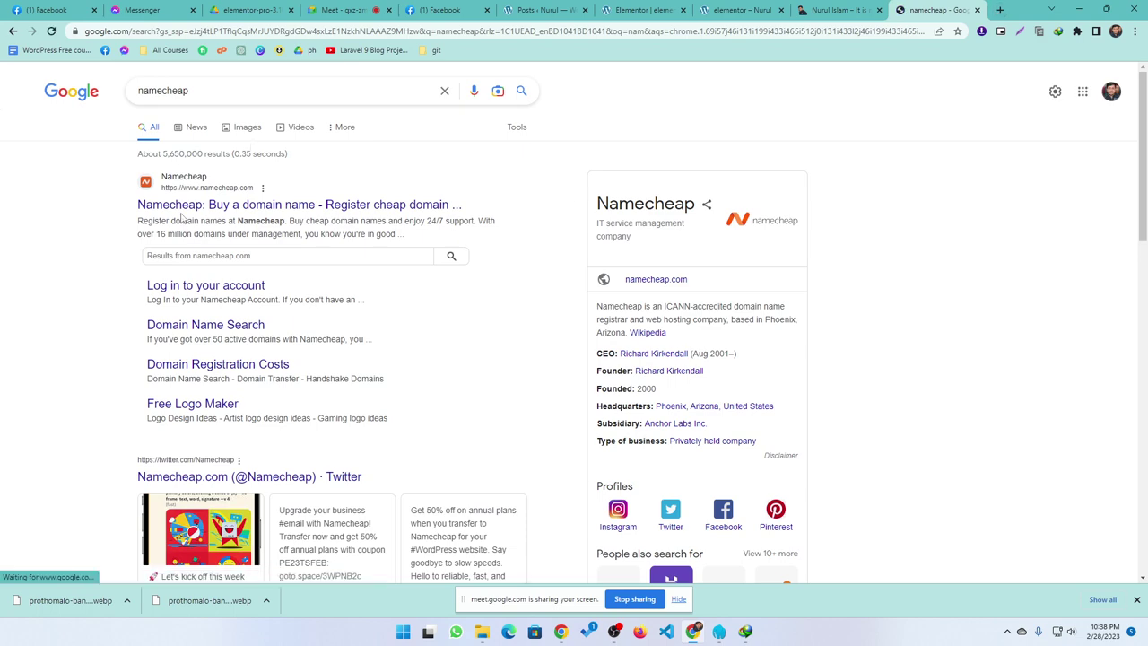
pyautogui.click(181, 207)
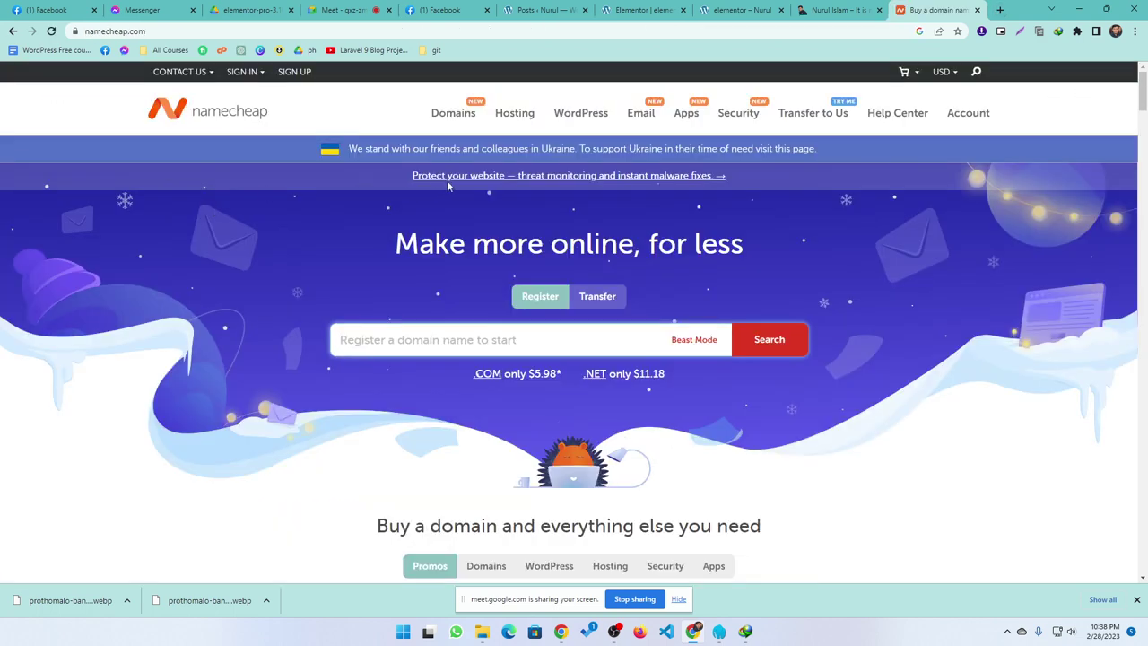
# - Open Namecheap's Shared Hosting page and view its hosting plan pricing cards
pyautogui.moveTo(516, 117)
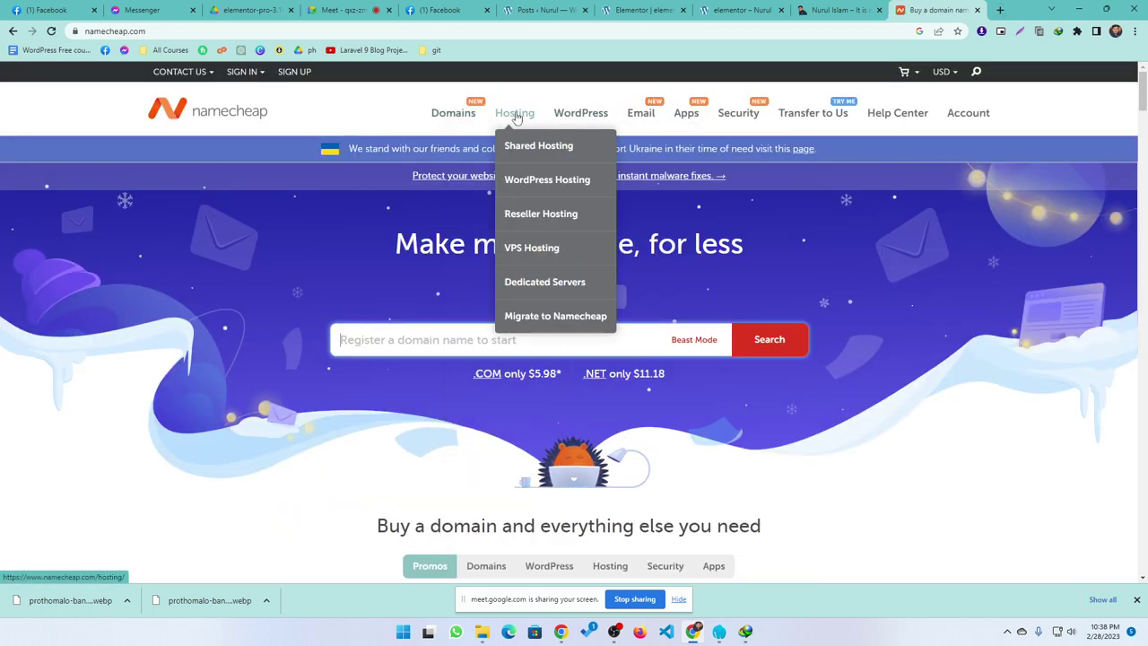
pyautogui.click(507, 146)
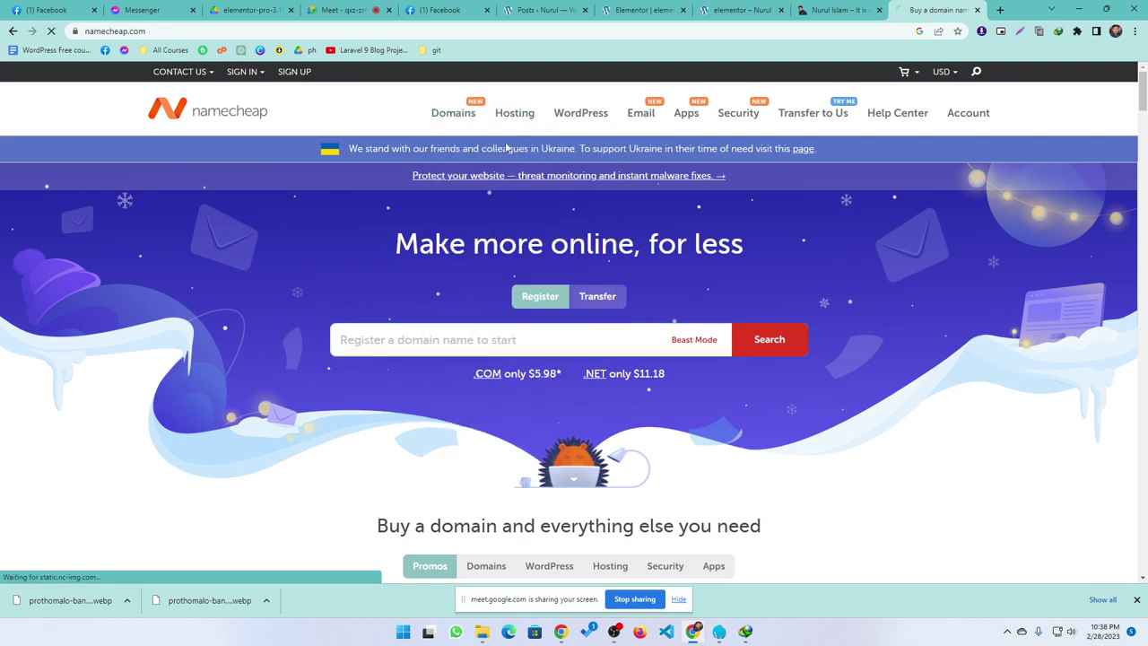
pyautogui.scroll(-3, 628, 377)
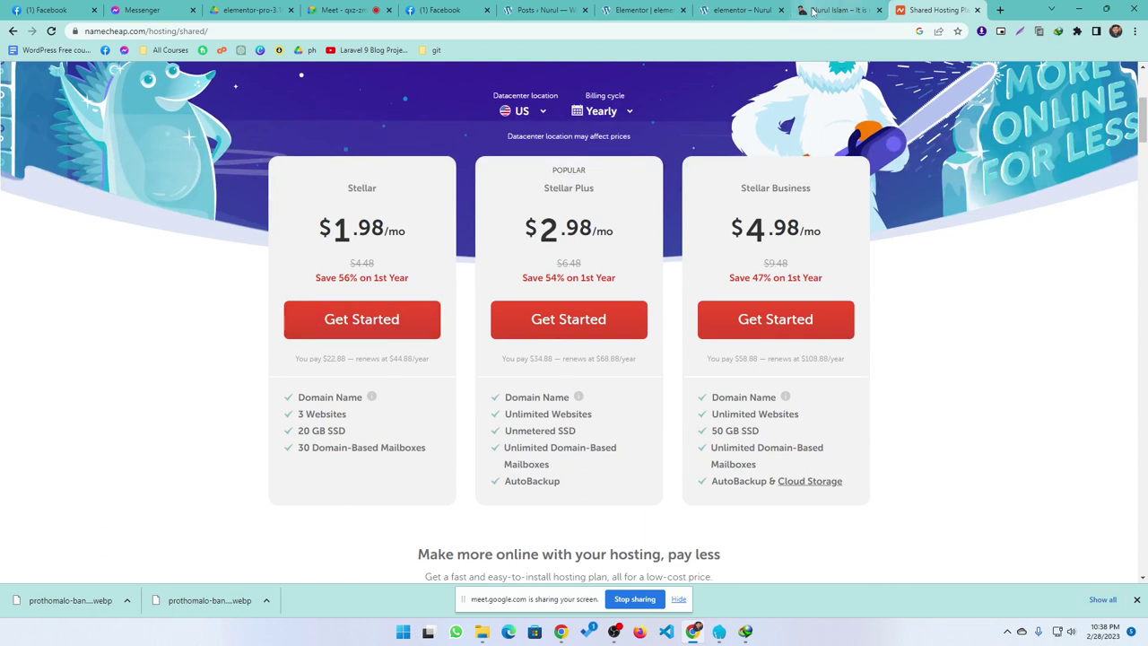
# - Return to the Elementor editor and add a two-column section below the price tables
pyautogui.click(641, 10)
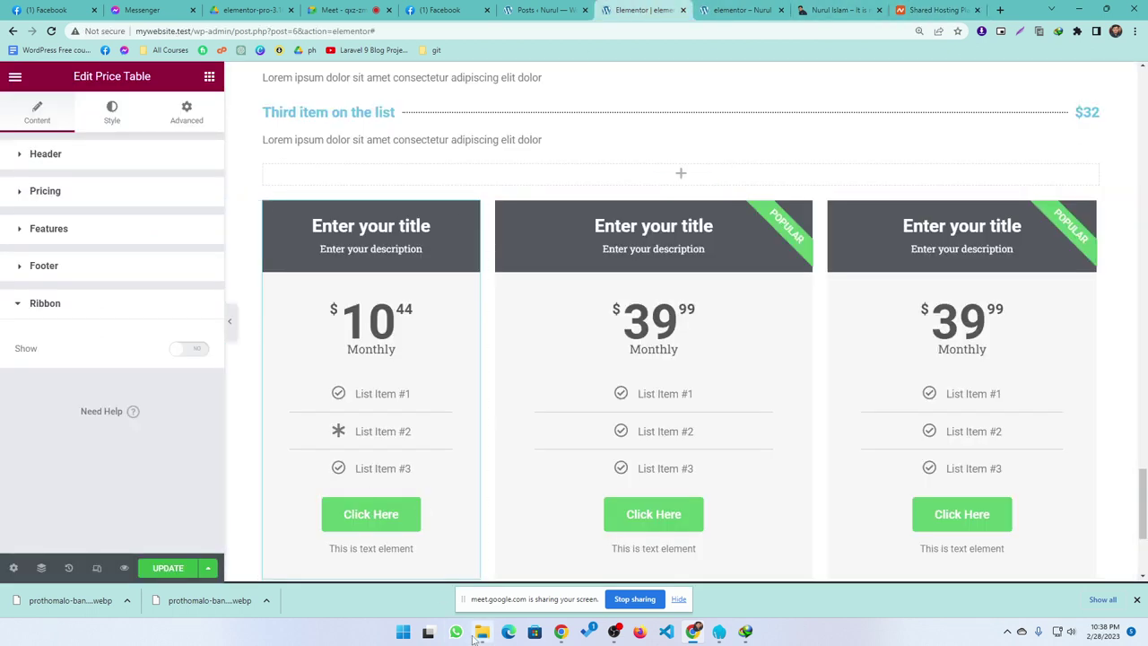
pyautogui.click(208, 76)
pyautogui.scroll(-3, 138, 482)
pyautogui.scroll(-2, 137, 482)
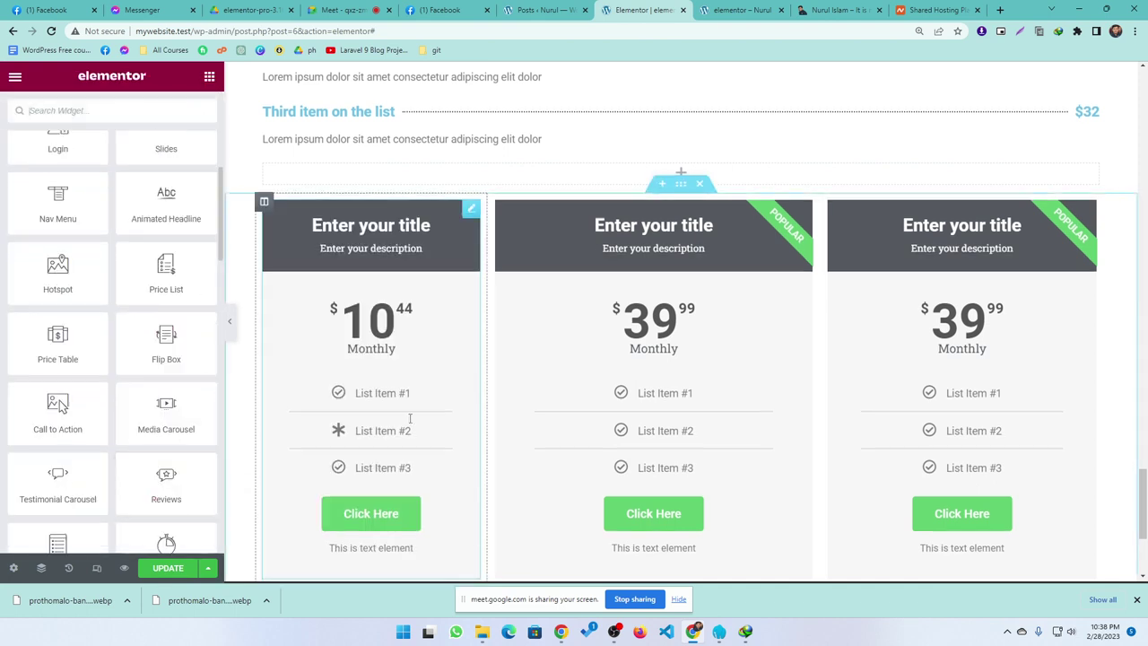
pyautogui.scroll(-3, 441, 431)
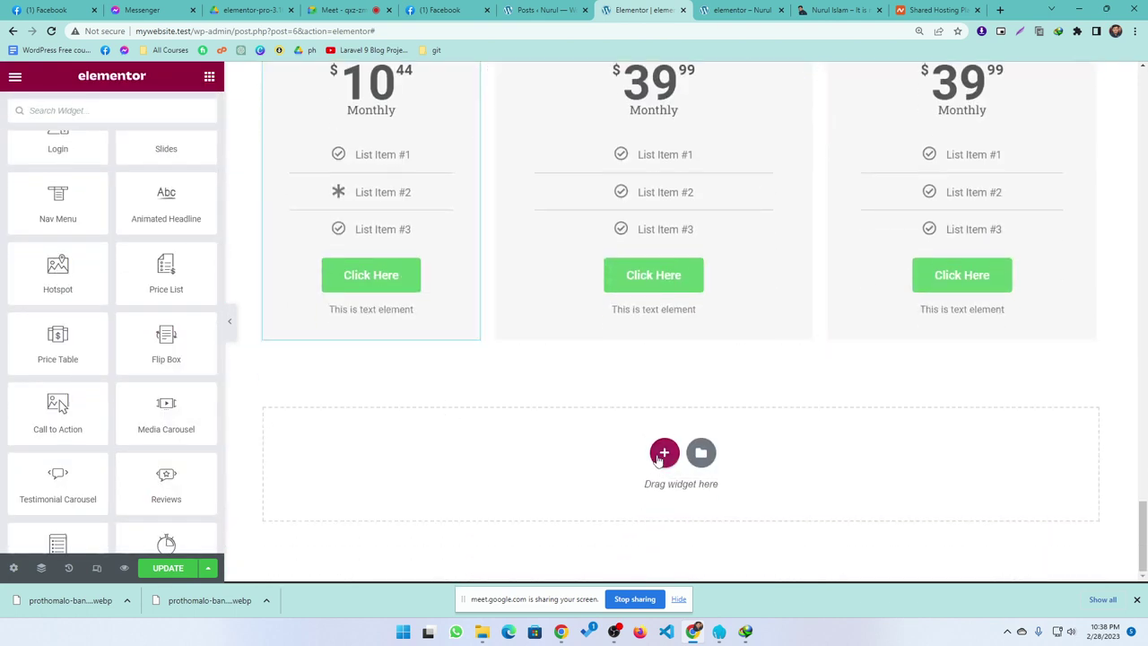
pyautogui.click(665, 452)
pyautogui.click(559, 505)
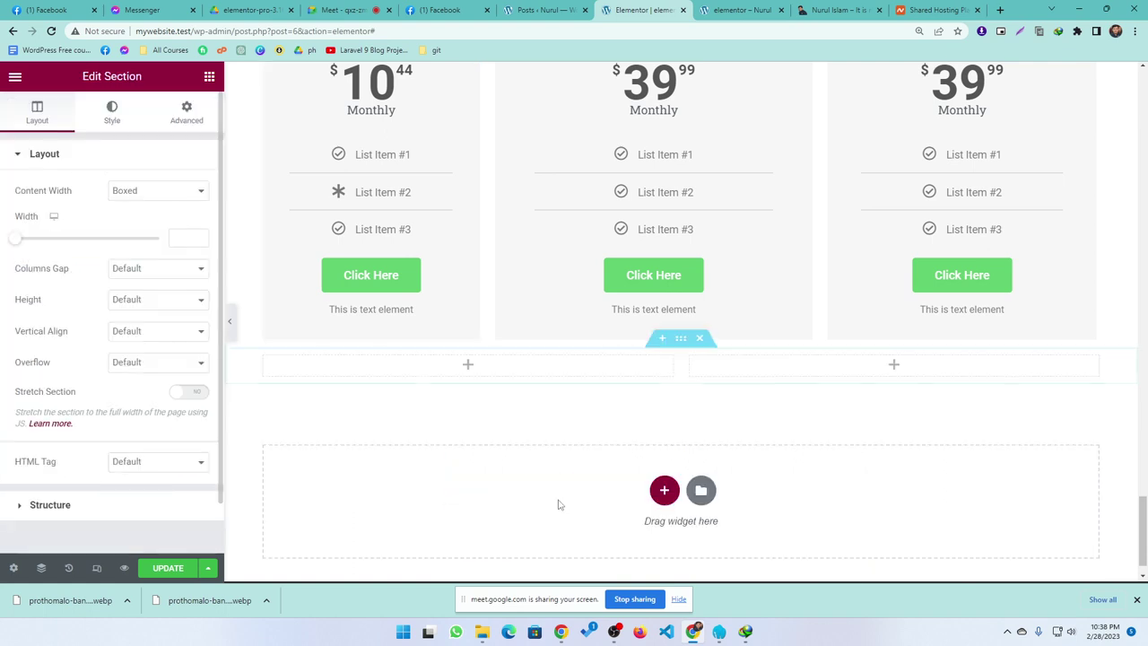
# - Add a Flip Box widget to the first column of the new two-column section
pyautogui.click(209, 76)
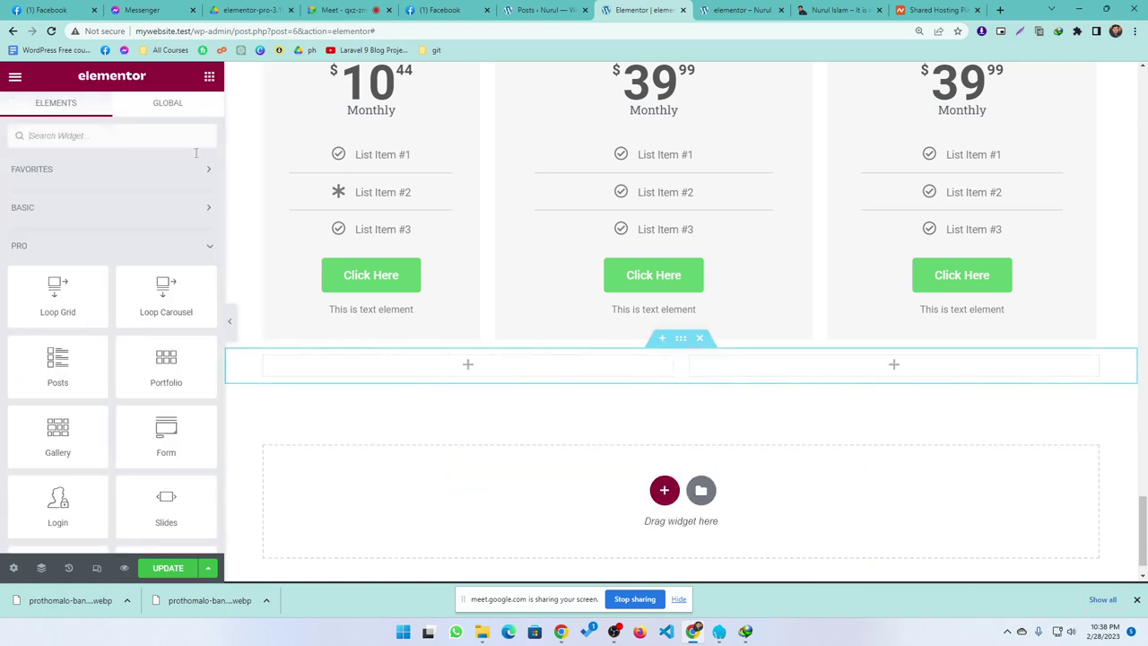
pyautogui.scroll(-3, 165, 296)
pyautogui.scroll(-1, 108, 413)
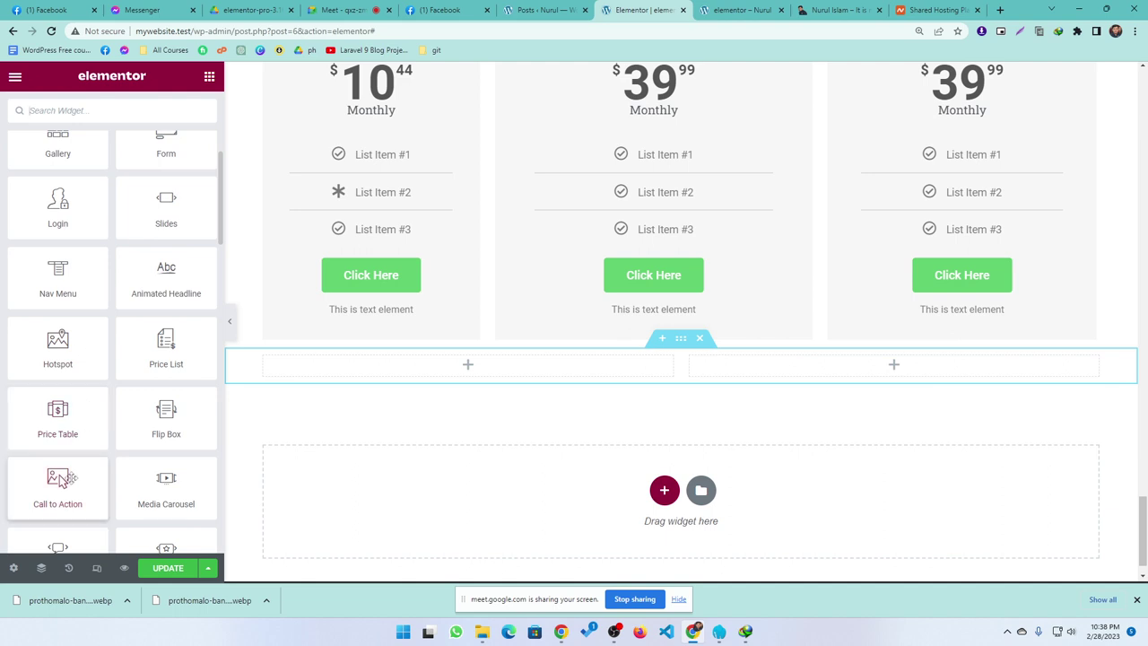
pyautogui.scroll(-1, 89, 449)
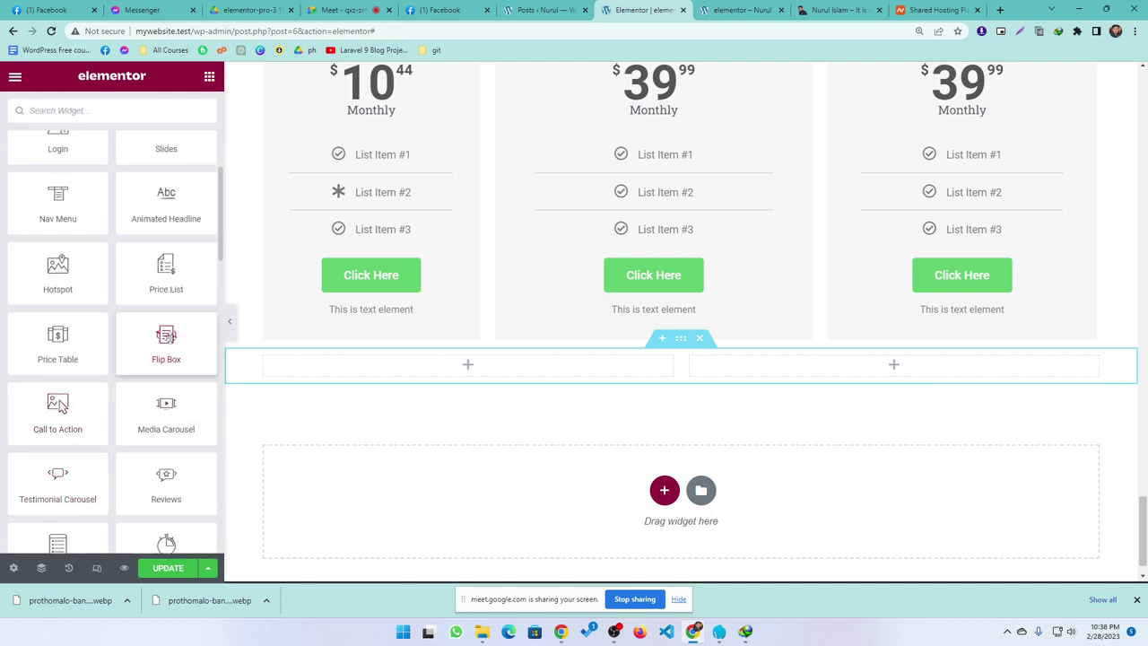
pyautogui.moveTo(166, 341); pyautogui.dragTo(346, 388)
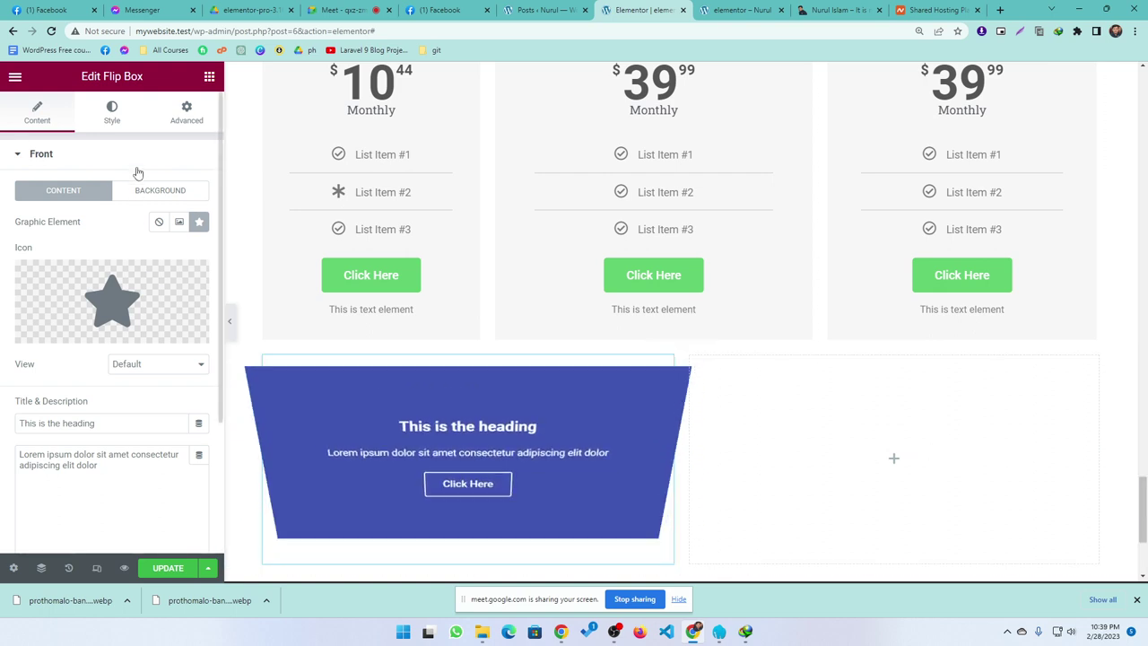
# - Examine the flip box's content and background settings for its front and back sides
pyautogui.moveTo(51, 286)
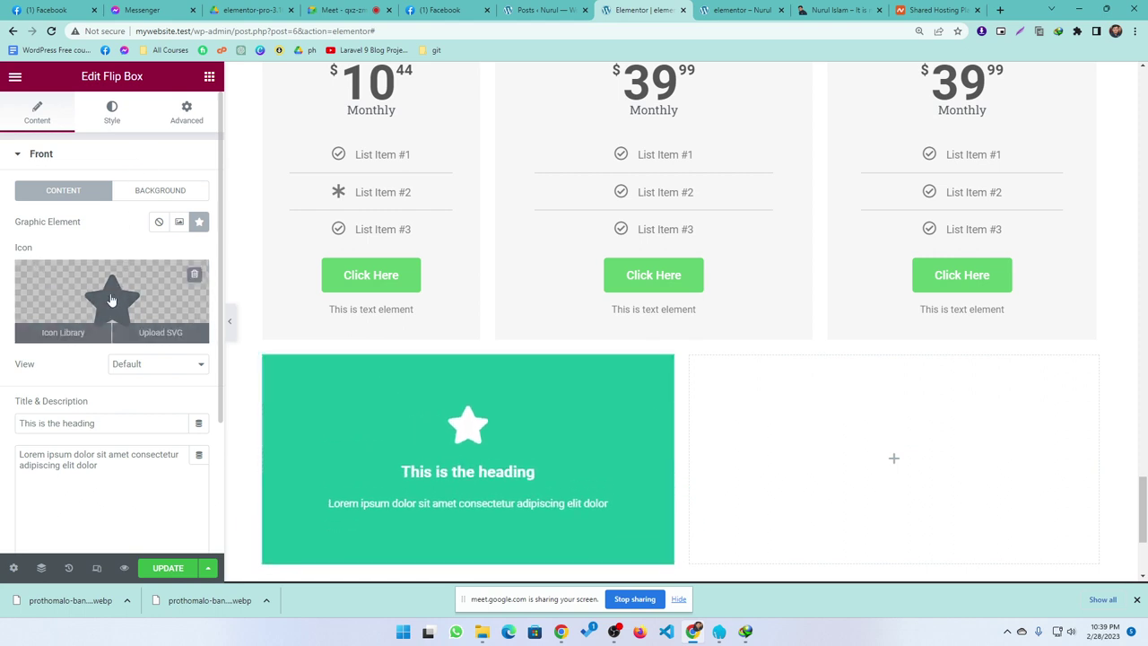
pyautogui.click(137, 191)
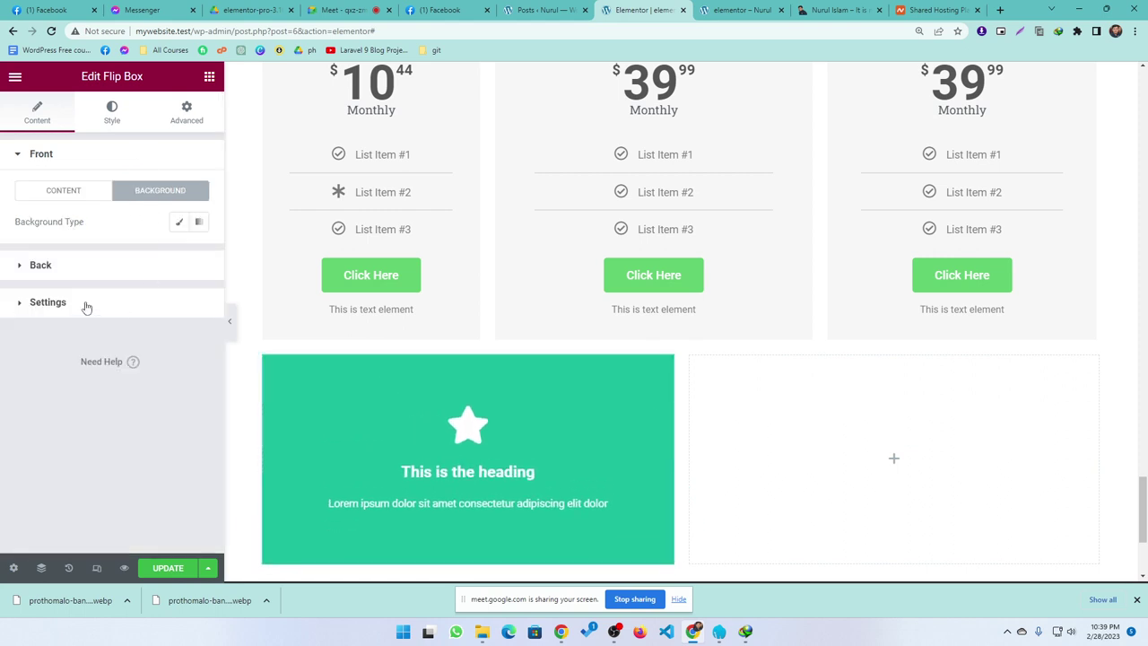
pyautogui.click(41, 265)
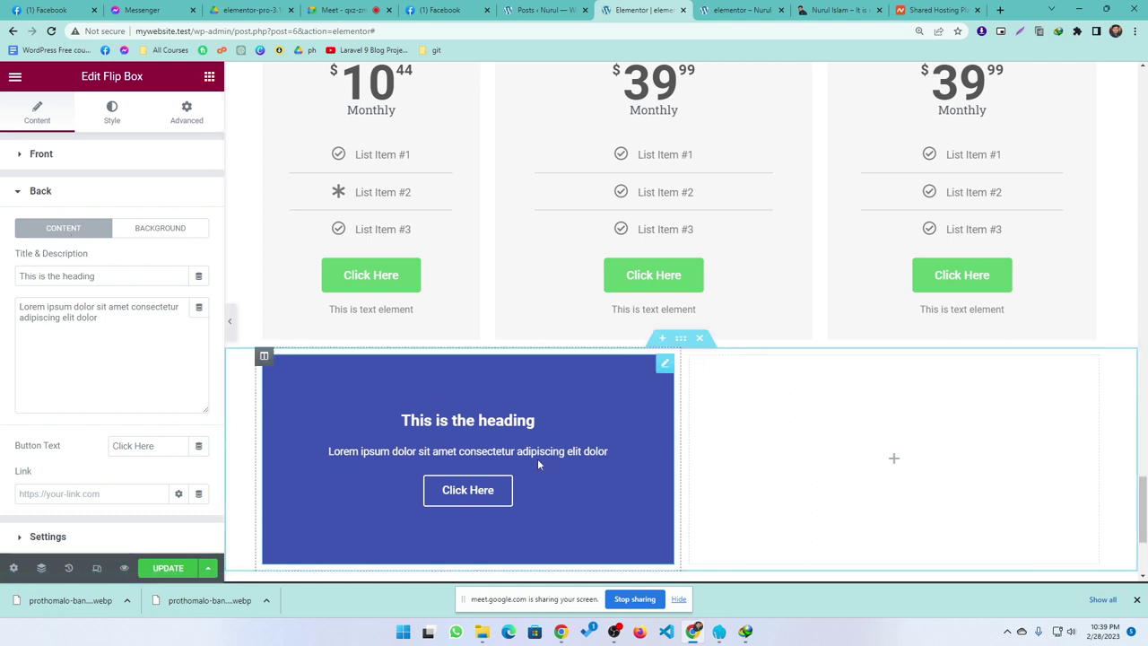
pyautogui.click(173, 231)
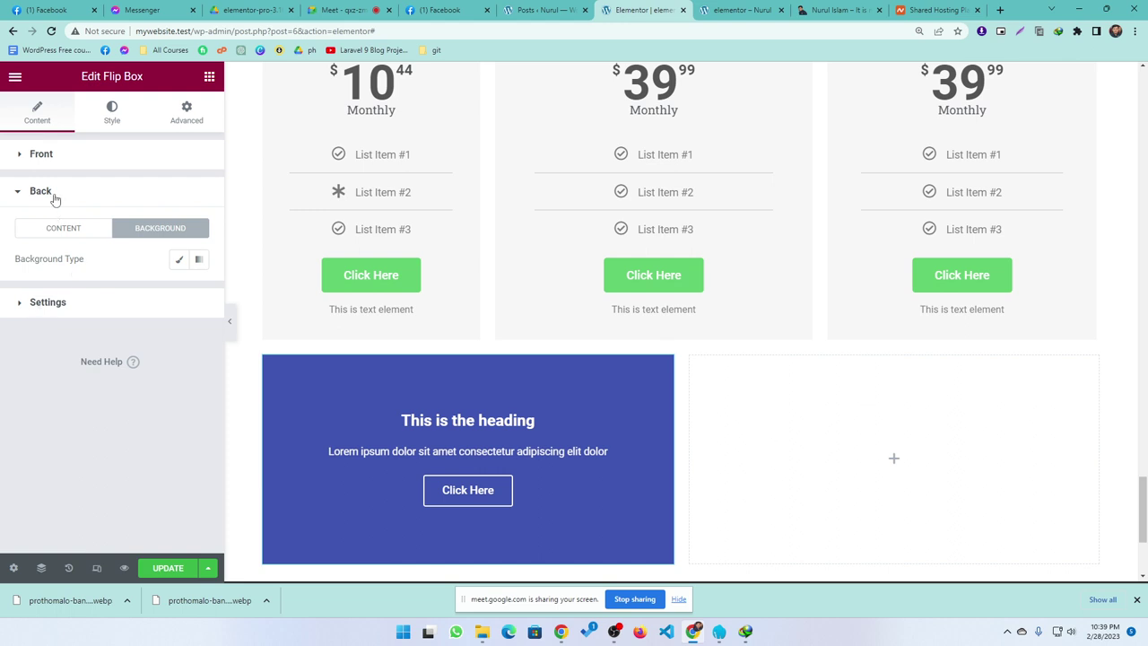
pyautogui.click(41, 154)
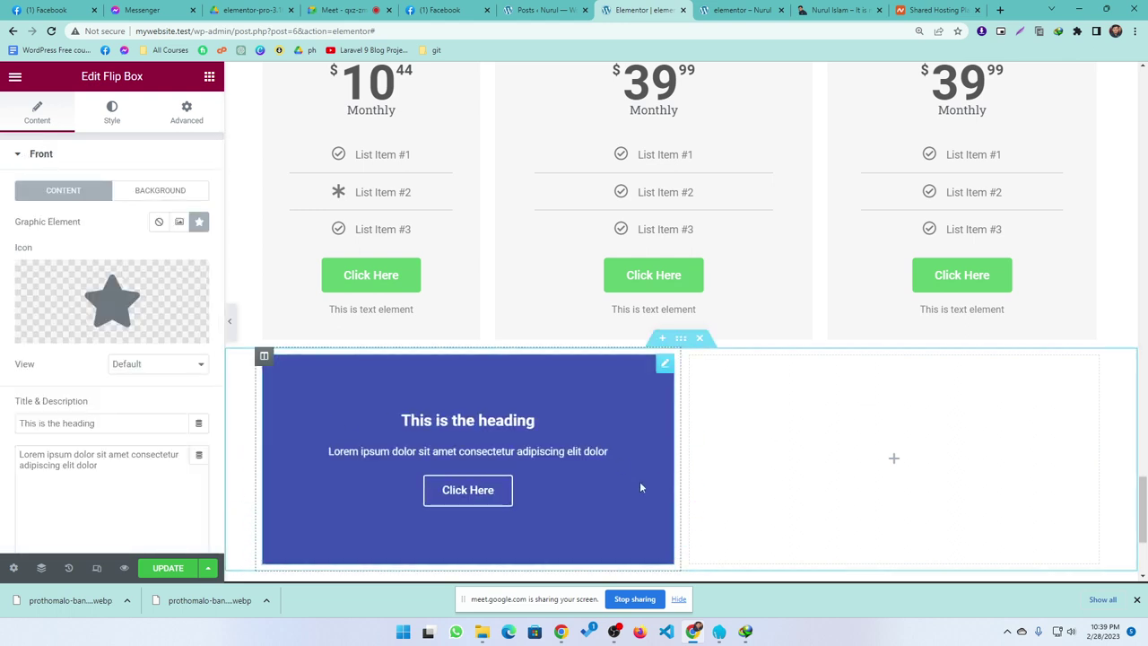
pyautogui.click(42, 155)
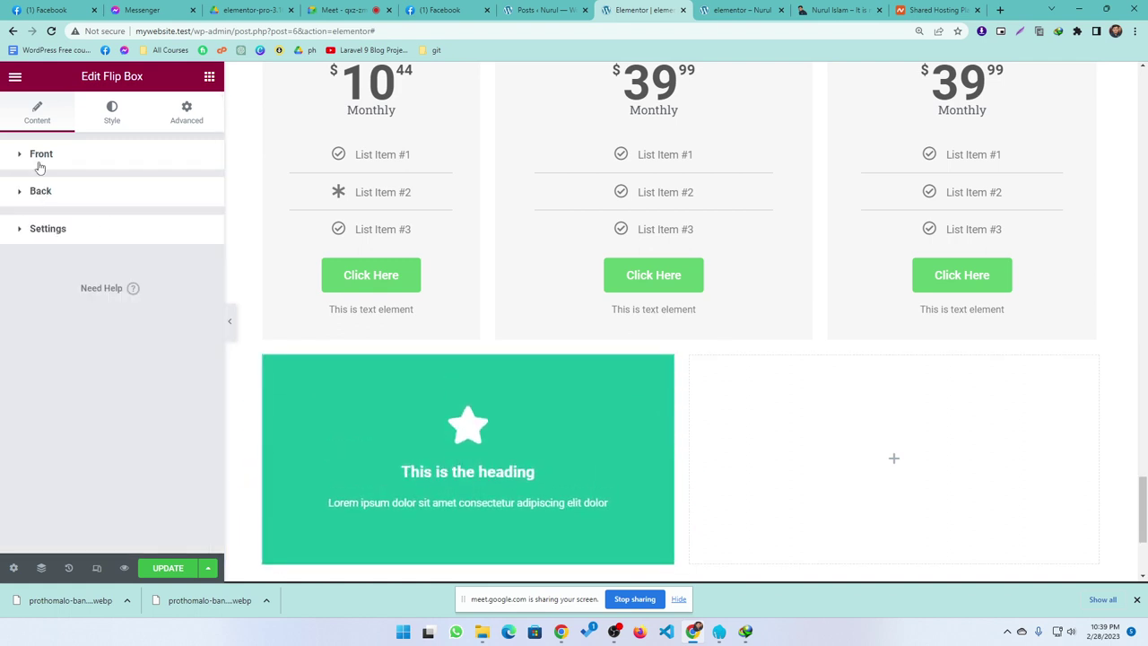
pyautogui.click(34, 191)
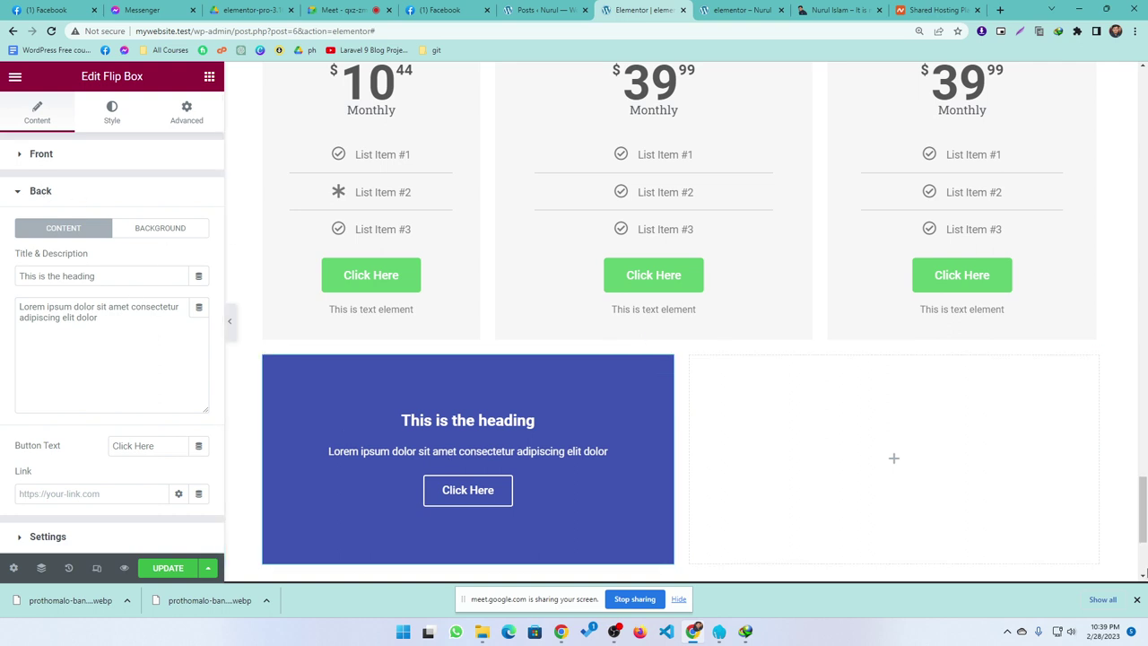
pyautogui.click(54, 155)
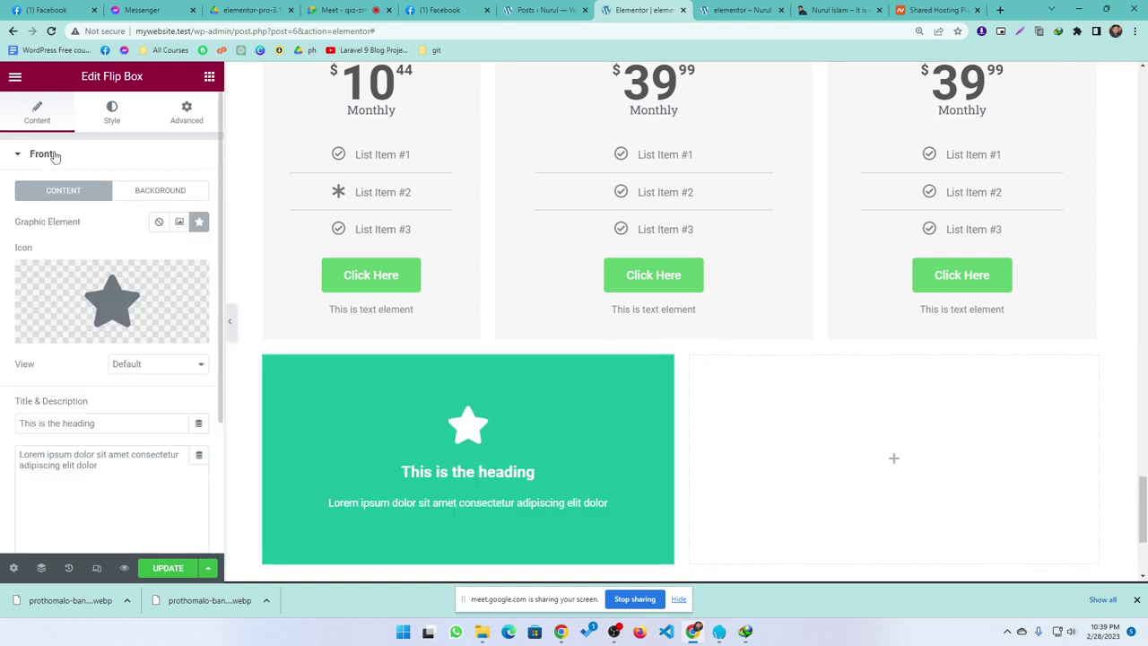
pyautogui.click(209, 76)
pyautogui.scroll(-3, 125, 391)
pyautogui.scroll(-3, 125, 391)
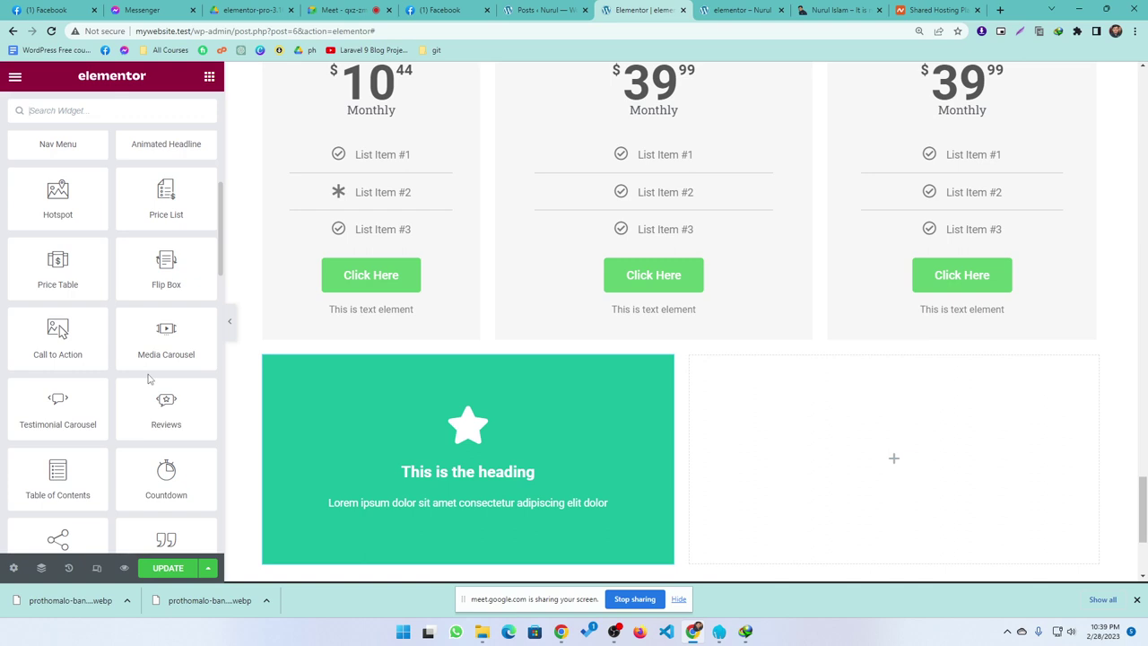
pyautogui.scroll(5, 135, 381)
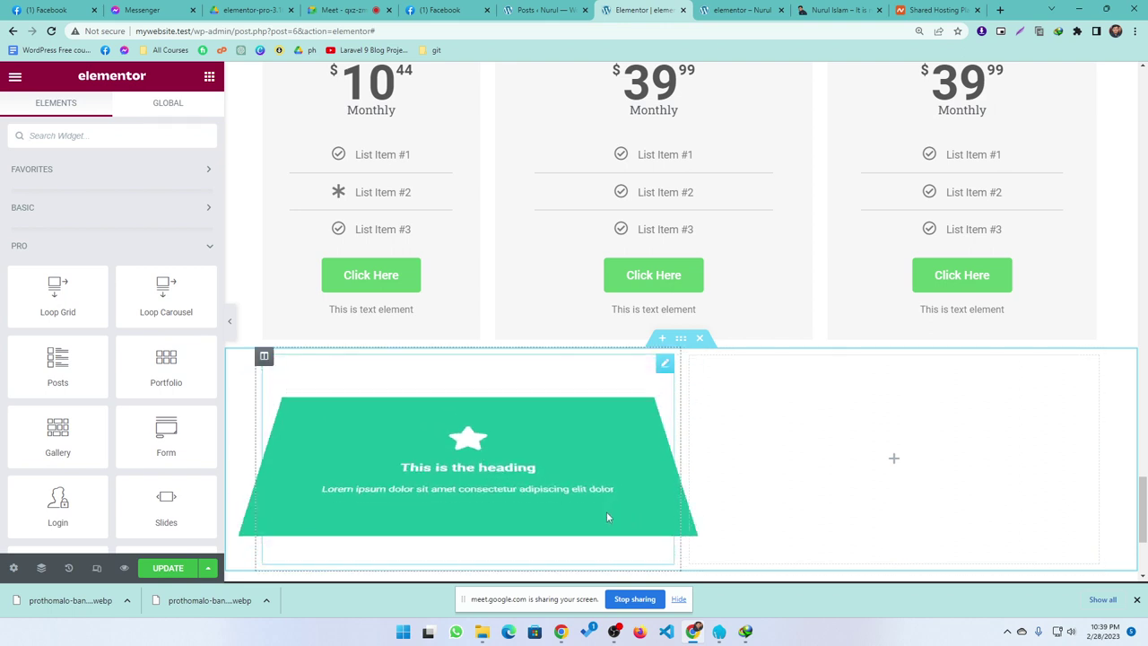
# - Reopen the flip box's settings and view the icon library for its front icon without changing the icon
pyautogui.click(608, 472)
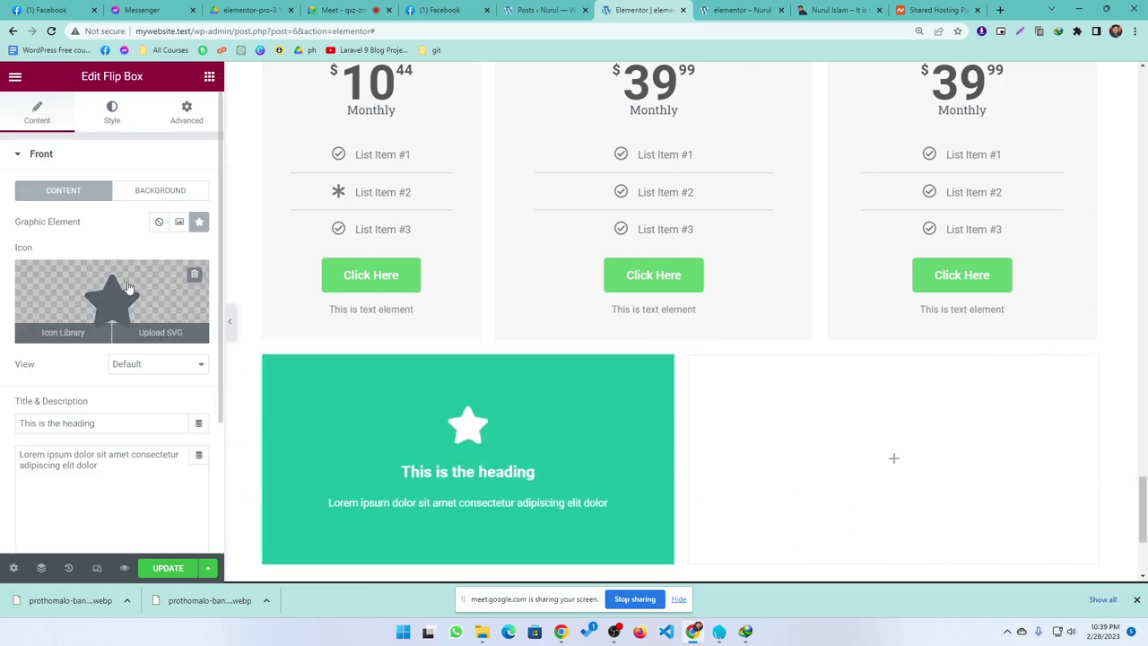
pyautogui.click(125, 291)
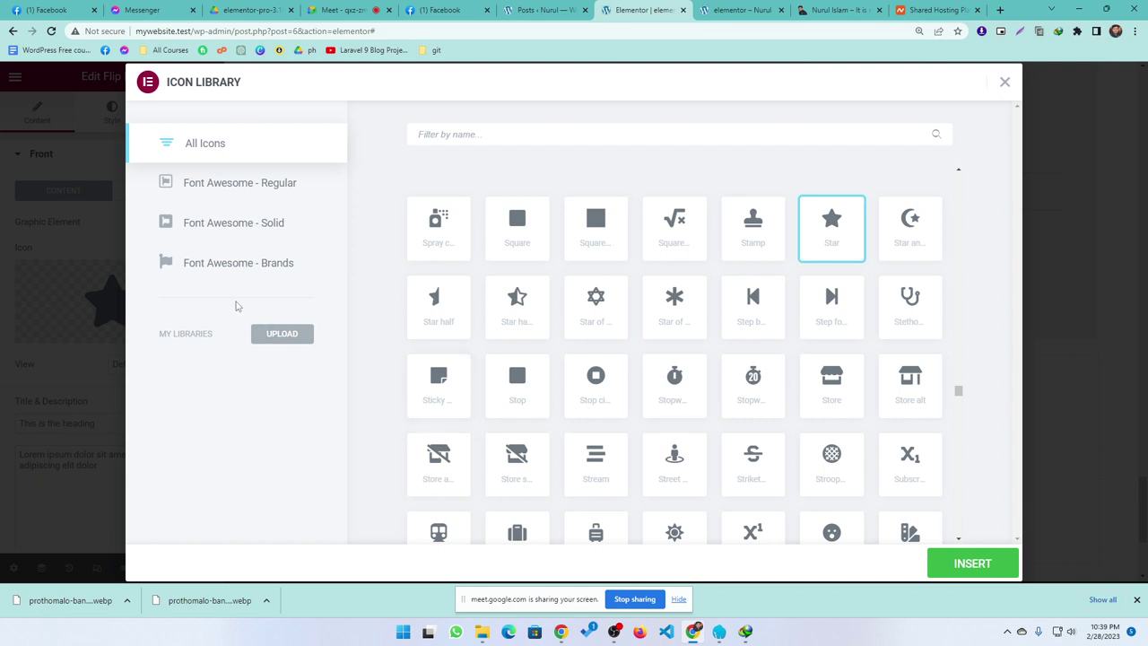
pyautogui.click(1, 235)
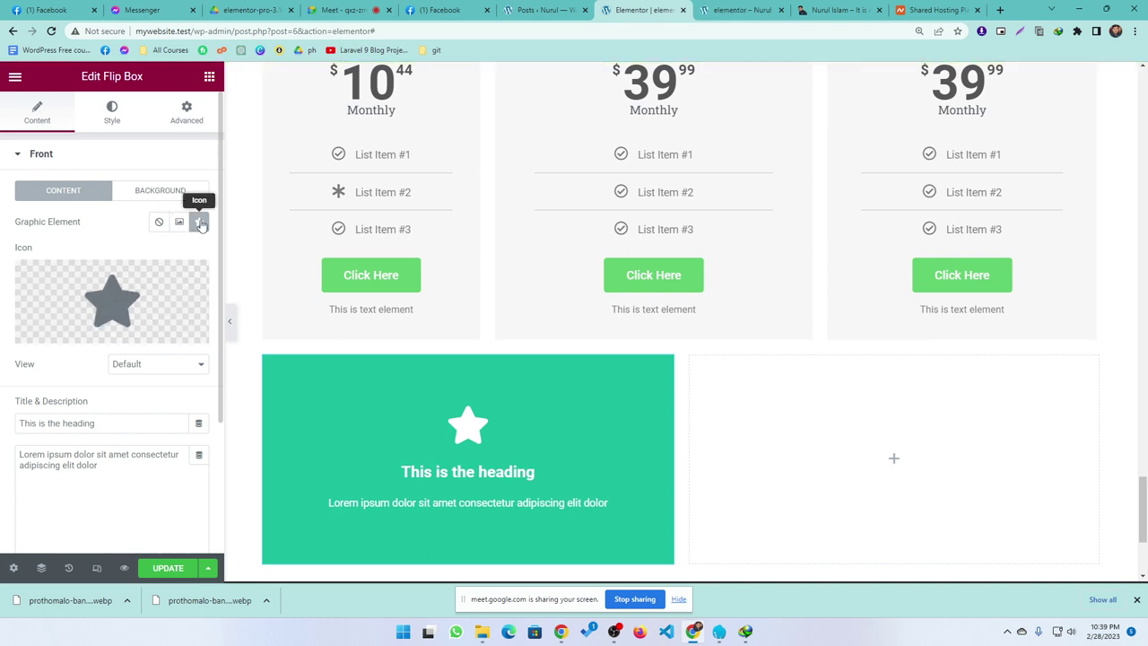
# - Try the Stacked and Framed views on the flip box's front icon, then restore the Default view
pyautogui.click(140, 366)
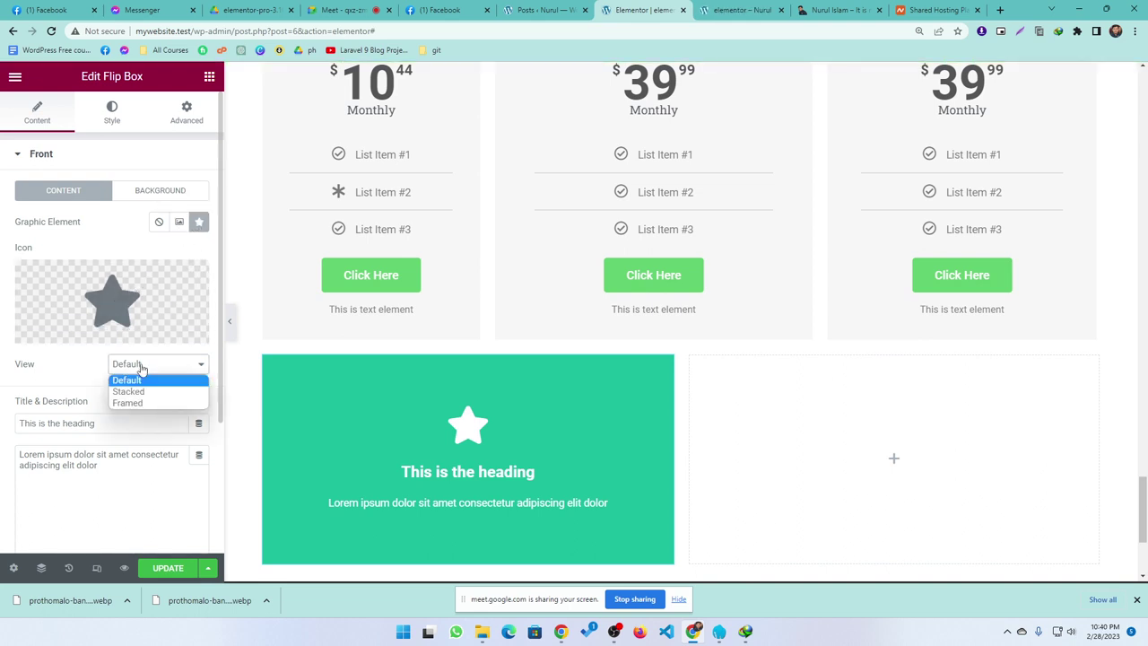
pyautogui.click(135, 392)
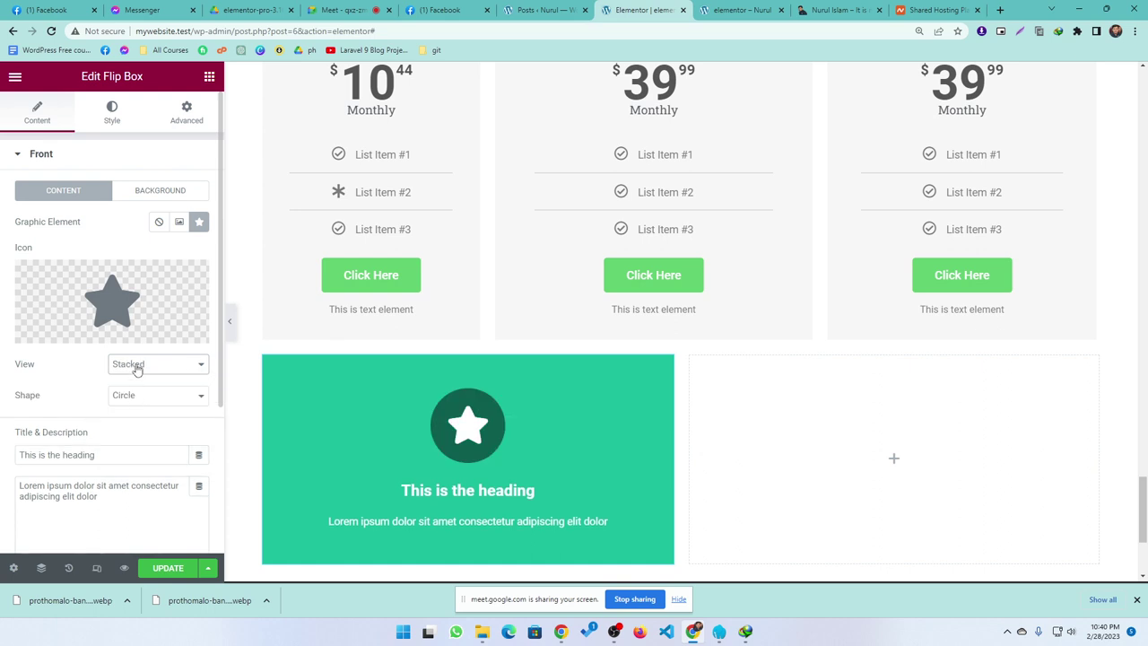
pyautogui.click(136, 370)
pyautogui.click(127, 403)
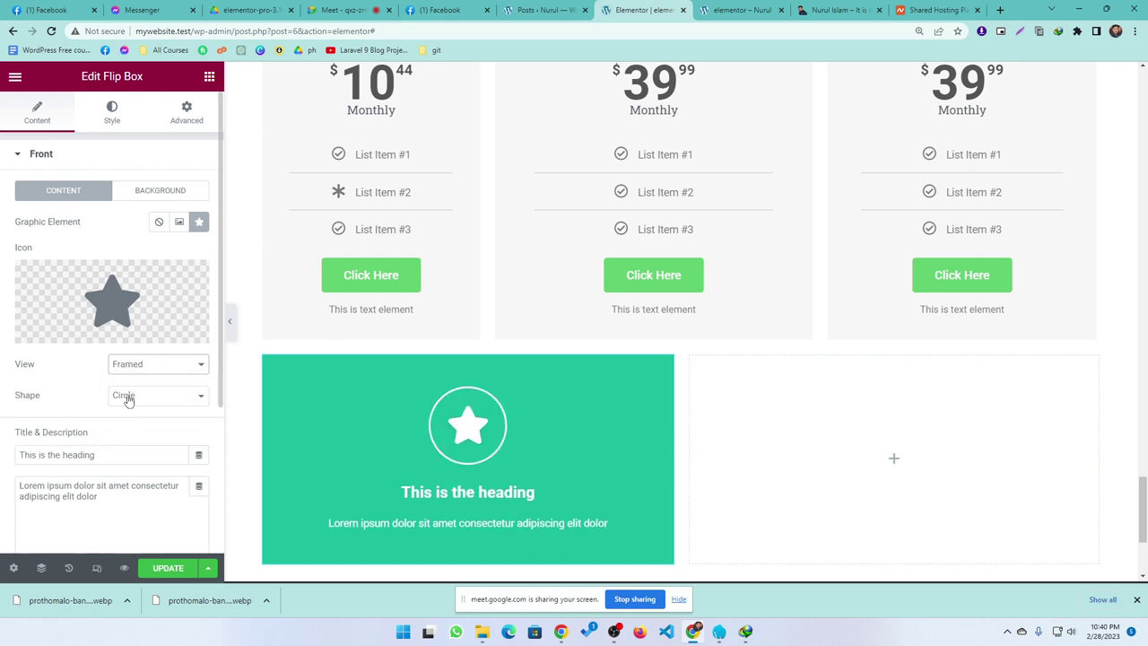
pyautogui.click(130, 366)
pyautogui.click(131, 377)
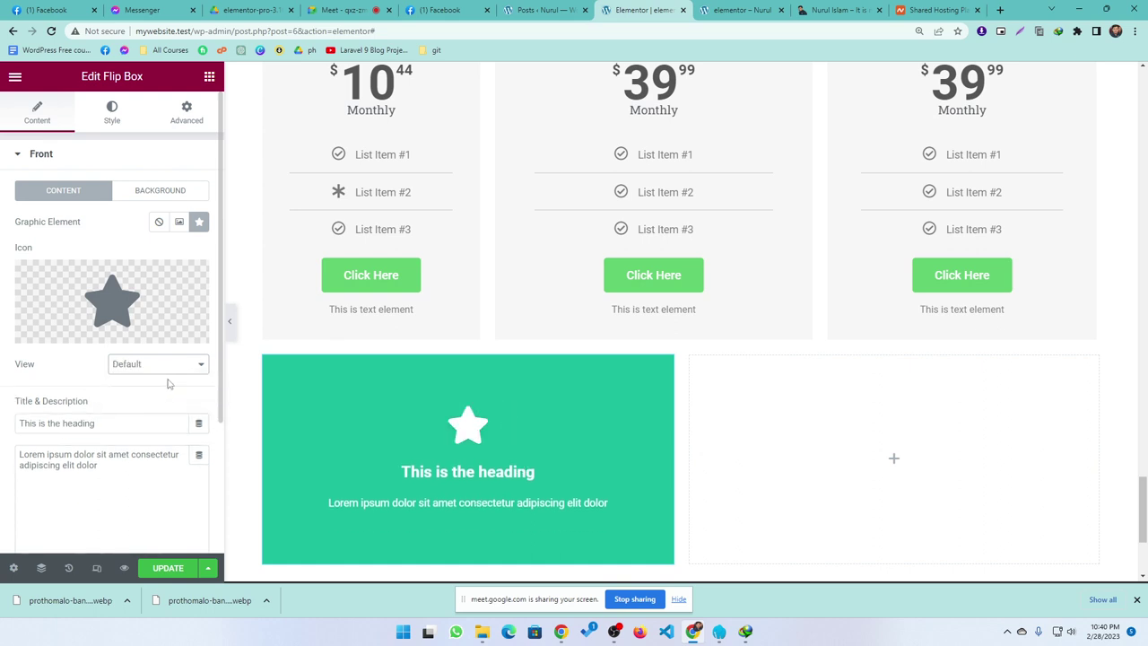
pyautogui.moveTo(118, 335)
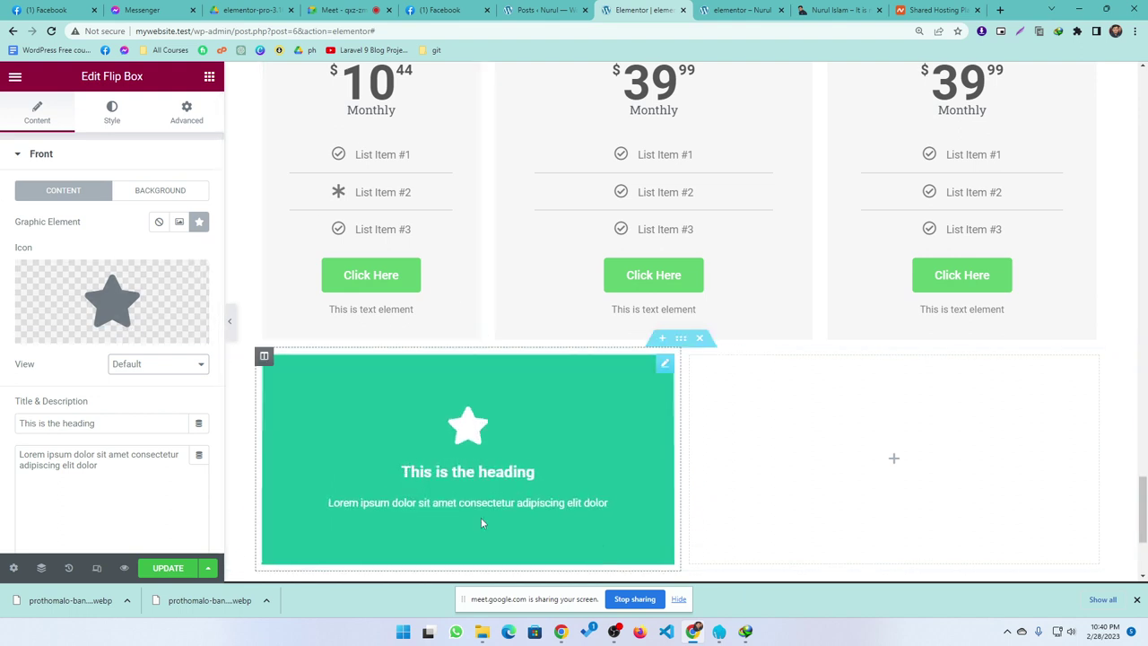
pyautogui.click(209, 76)
pyautogui.scroll(-8, 144, 374)
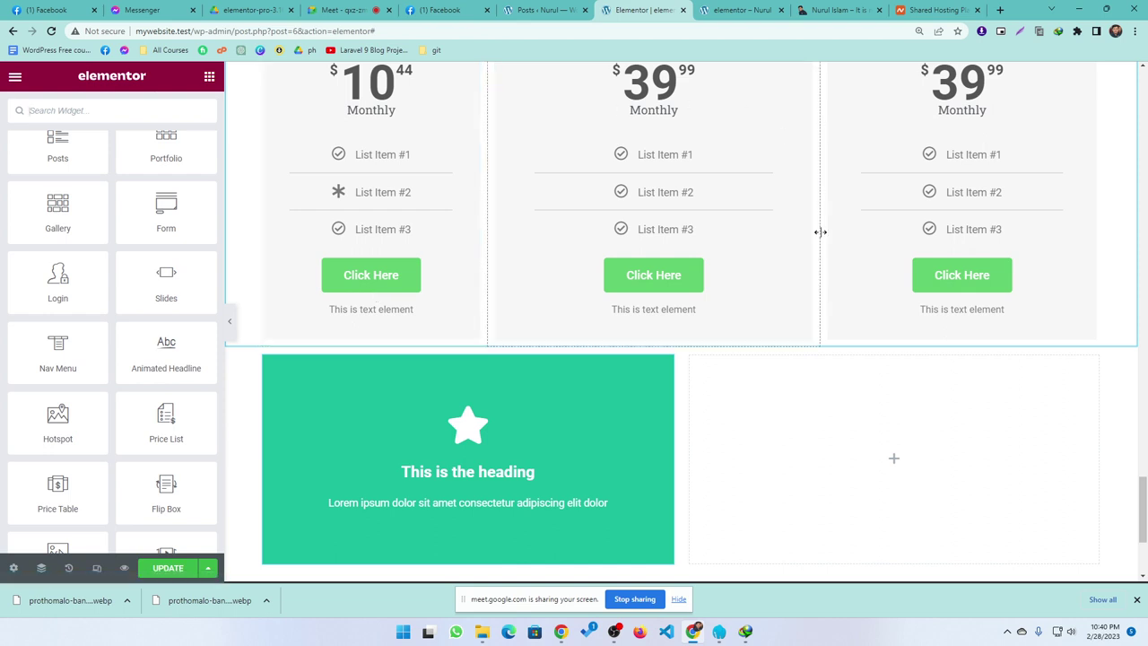
pyautogui.scroll(1, 470, 323)
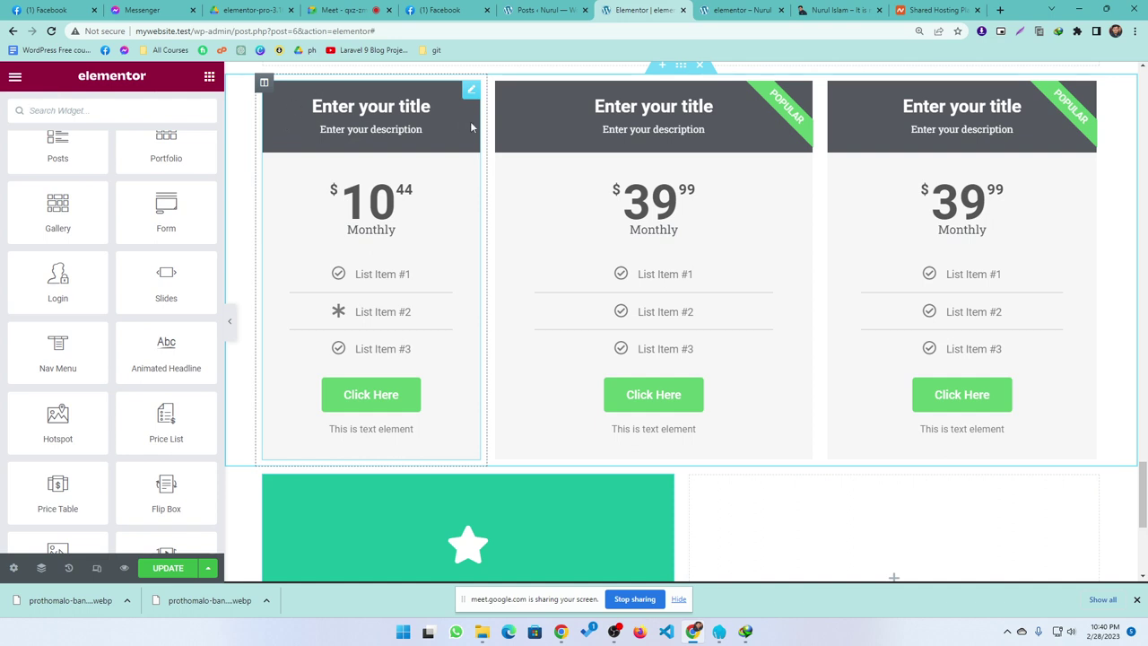
pyautogui.tripleClick(398, 239)
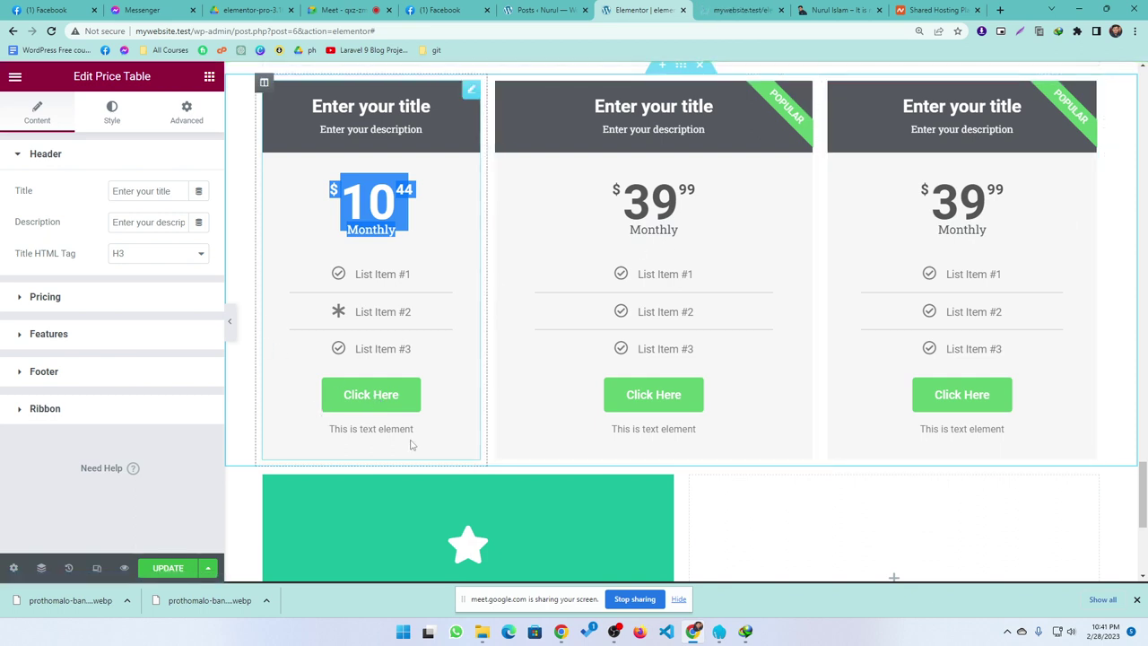
pyautogui.scroll(-3, 413, 440)
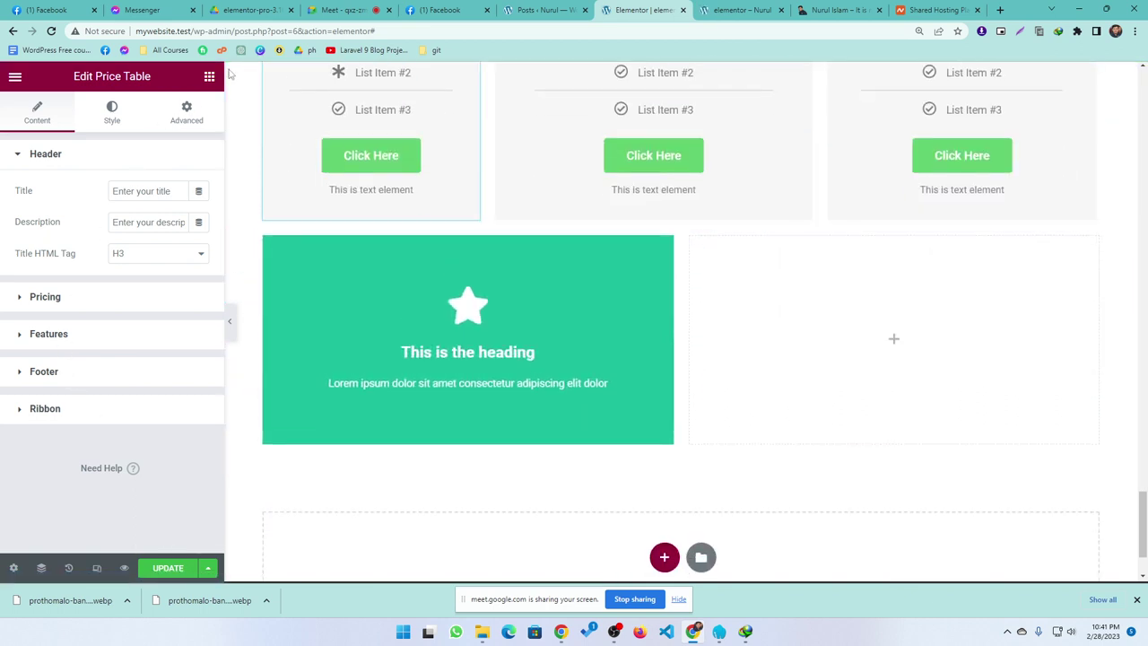
# - Add a Media Carousel widget to the empty second column beside the flip box
pyautogui.click(209, 76)
pyautogui.scroll(-2, 143, 408)
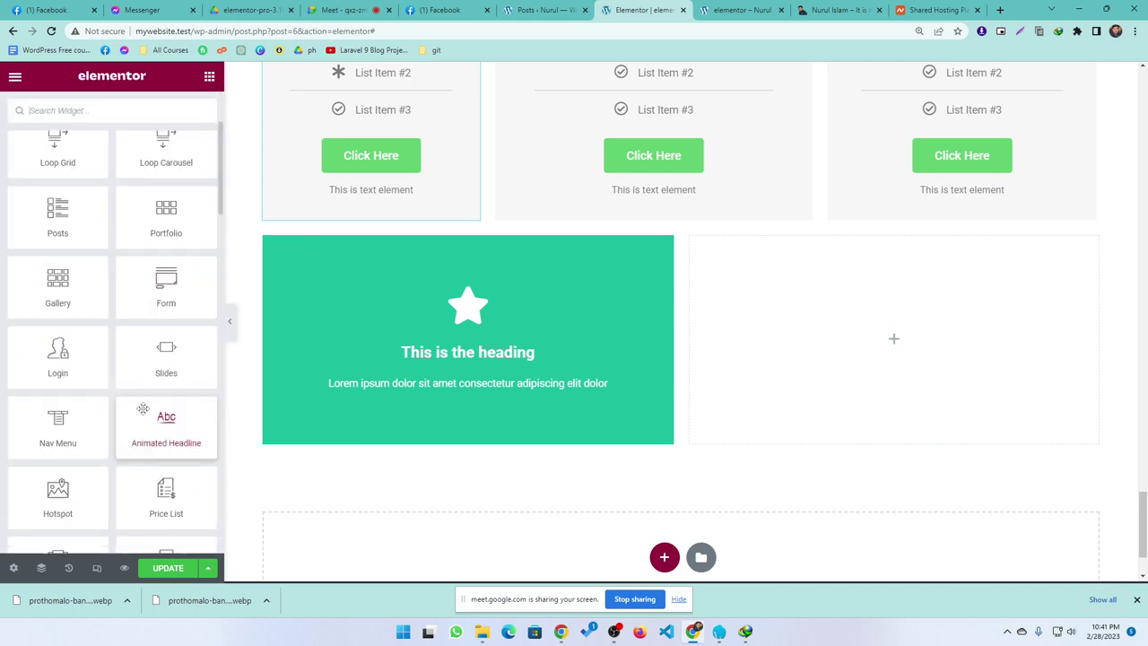
pyautogui.scroll(-3, 144, 408)
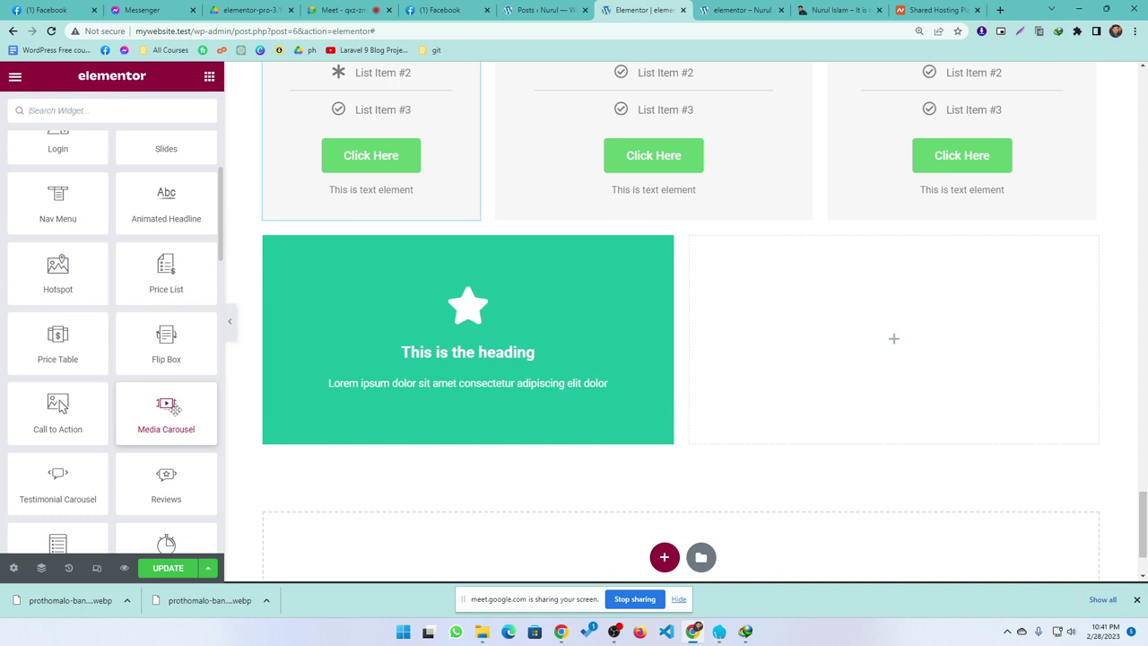
pyautogui.moveTo(179, 405); pyautogui.dragTo(941, 339)
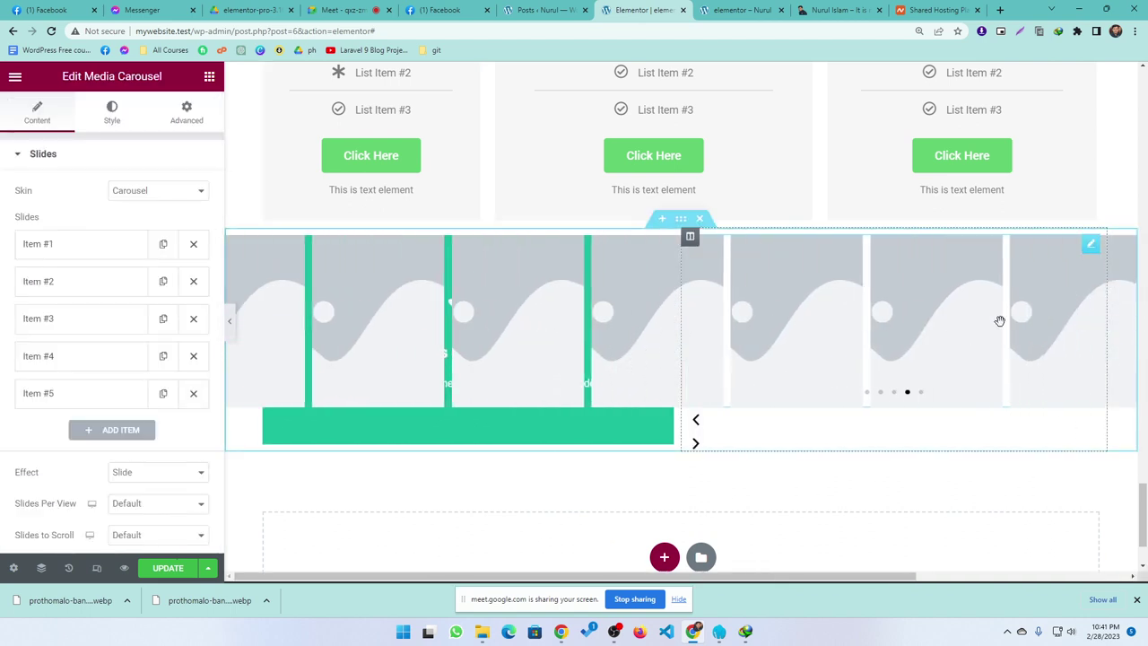
# - Delete the two-column section containing the flip box and media carousel, and look down the Pro widget list
pyautogui.click(699, 218)
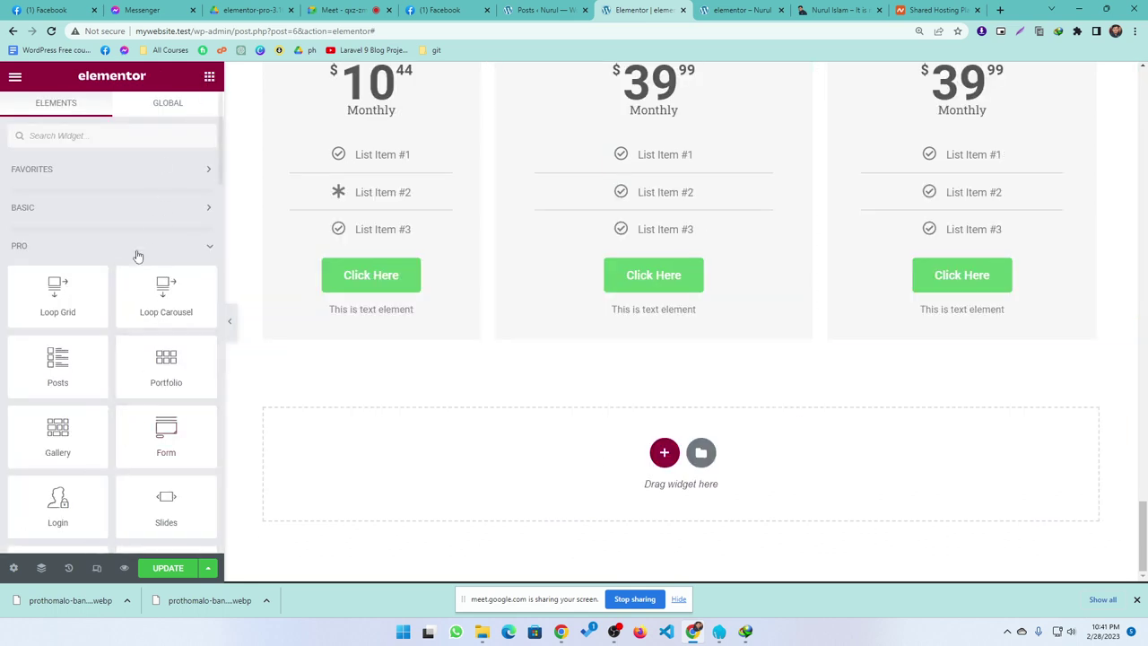
pyautogui.scroll(-5, 136, 254)
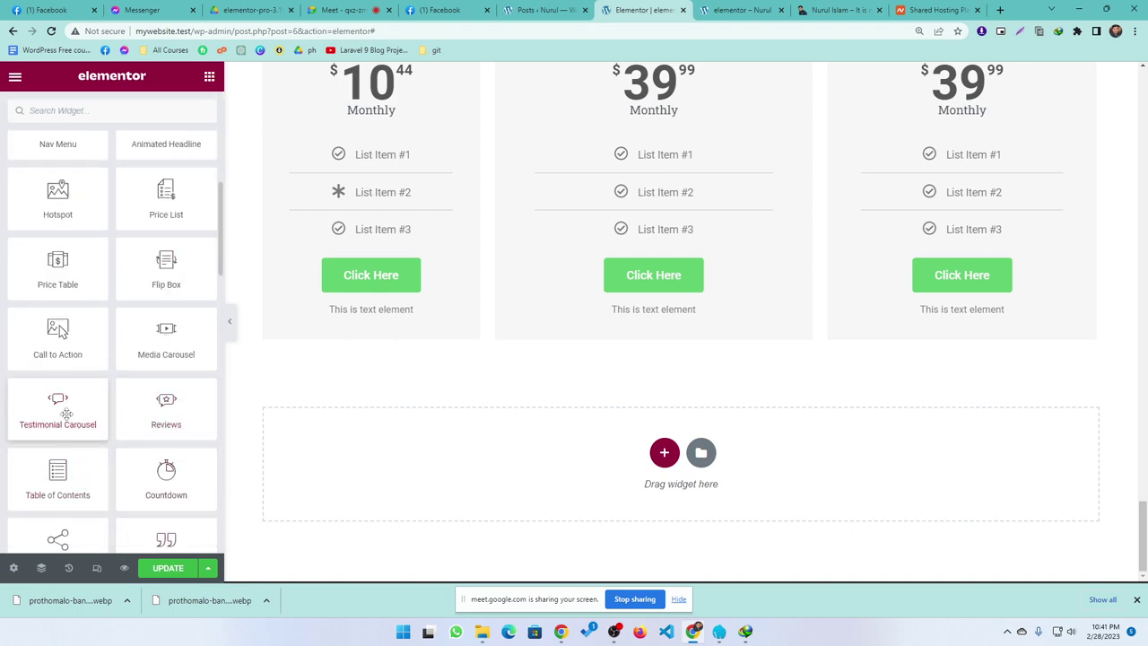
# - Switch to the devnurul.me site and examine how its client testimonial carousel changes slides, closing any advertising tabs that open
pyautogui.click(839, 10)
pyautogui.scroll(-10, 518, 421)
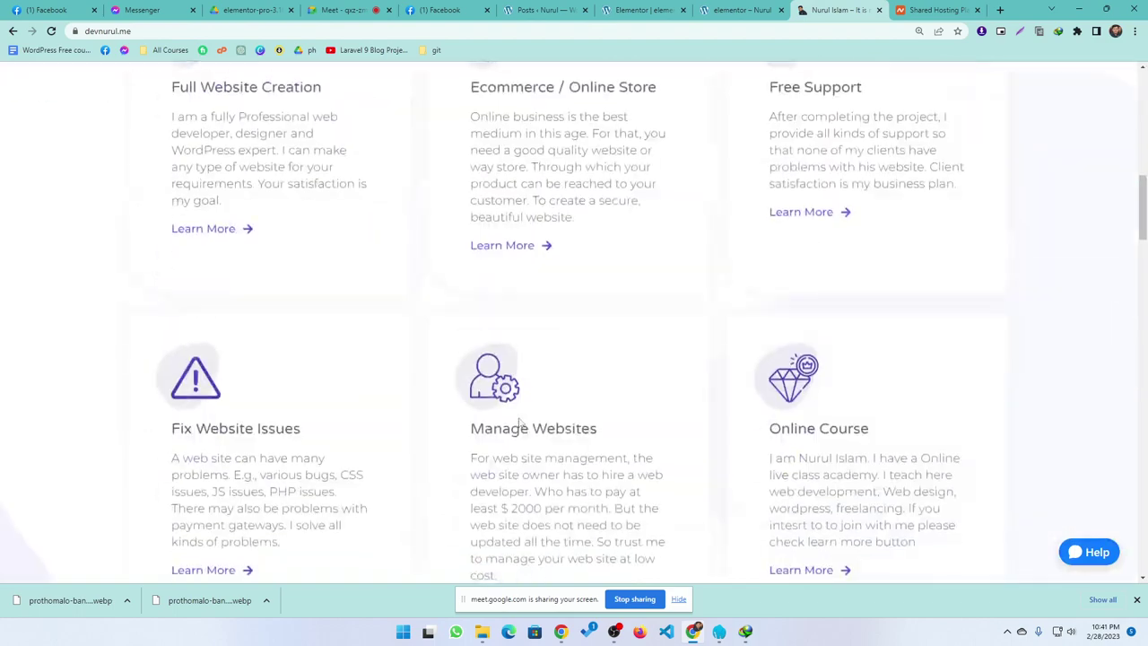
pyautogui.scroll(-15, 529, 439)
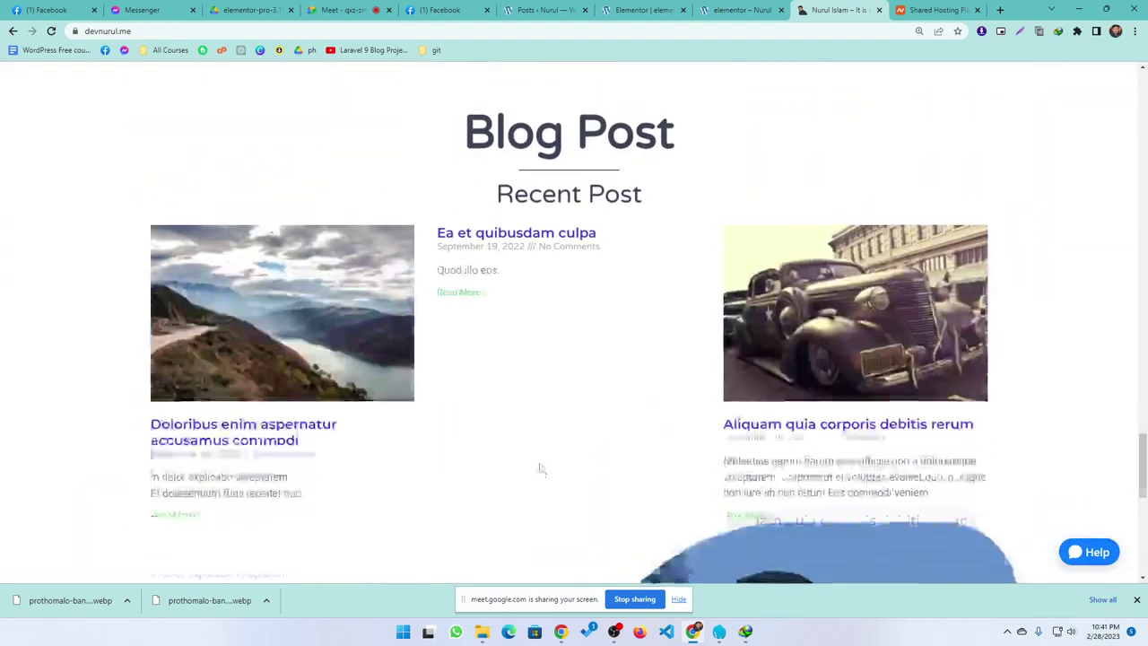
pyautogui.scroll(5, 541, 469)
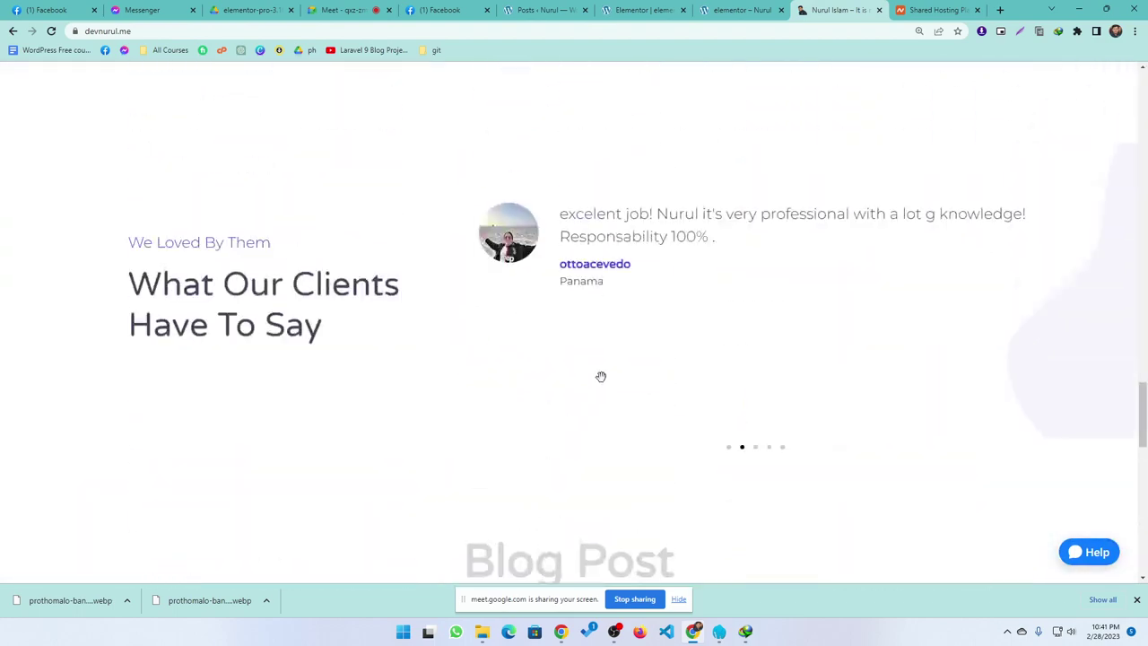
pyautogui.click(729, 451)
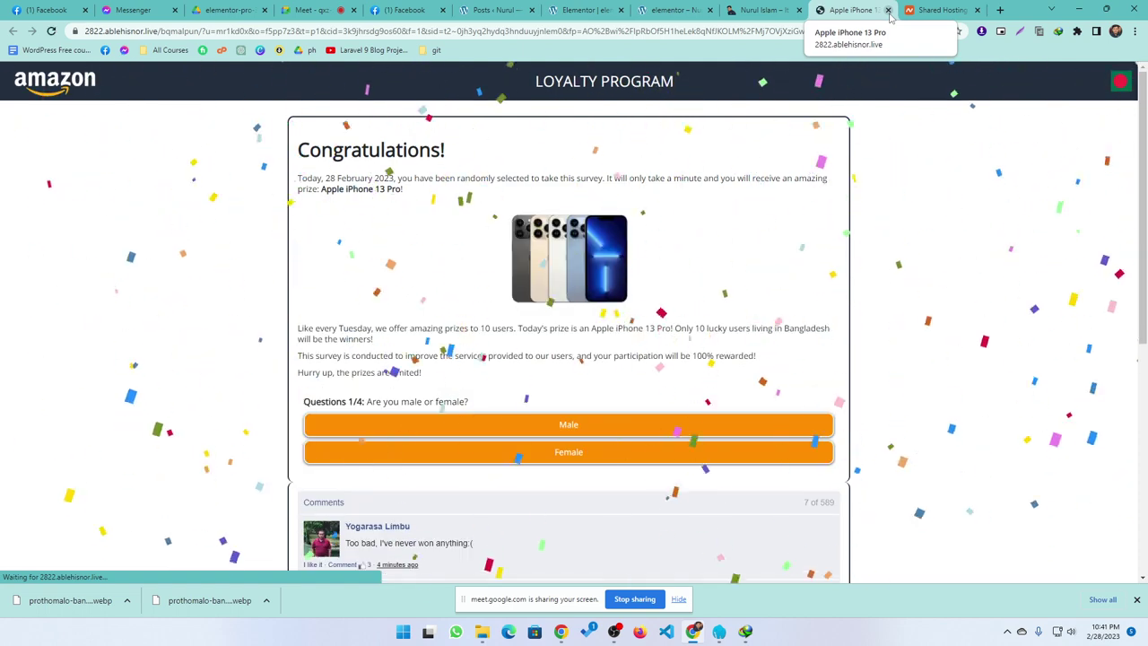
pyautogui.click(887, 10)
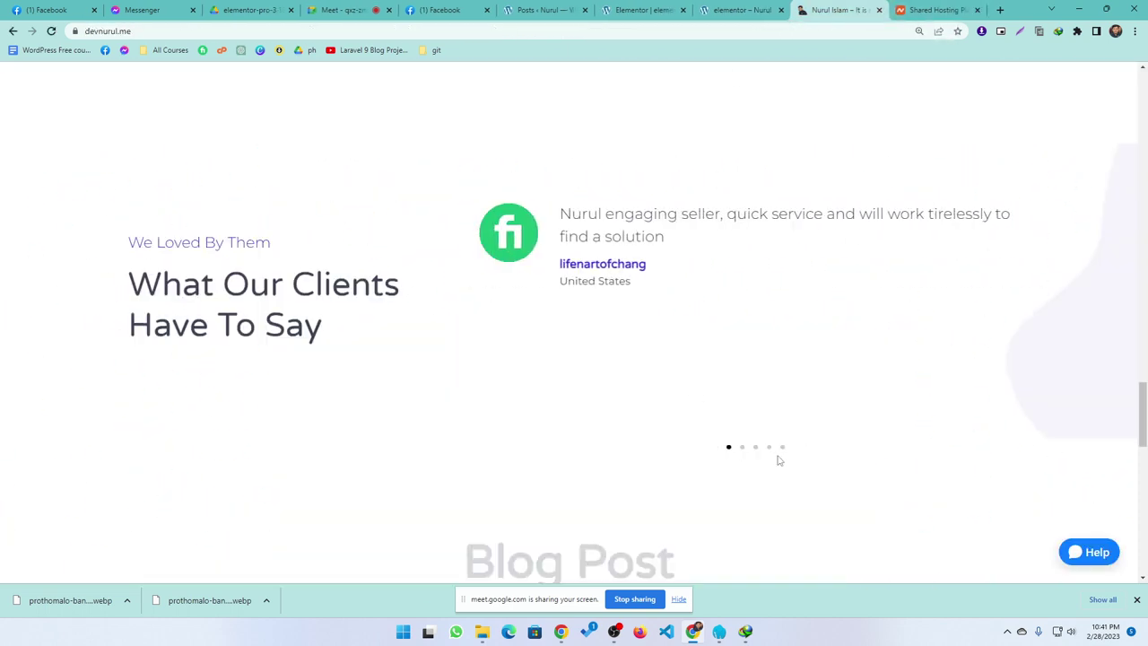
pyautogui.click(741, 450)
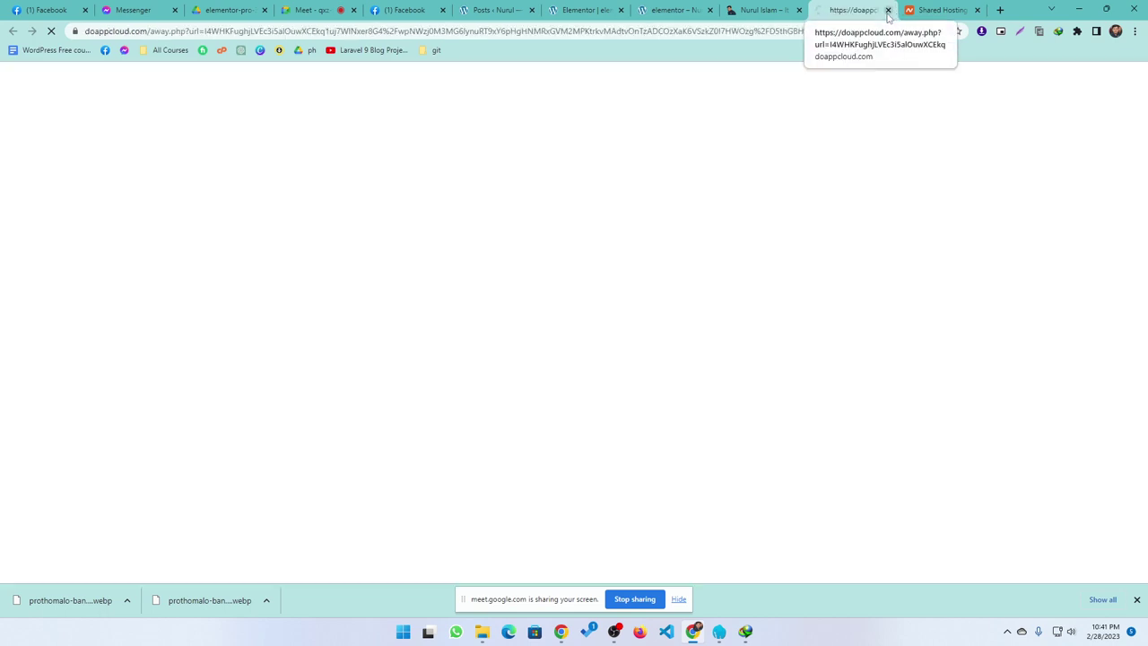
pyautogui.click(887, 11)
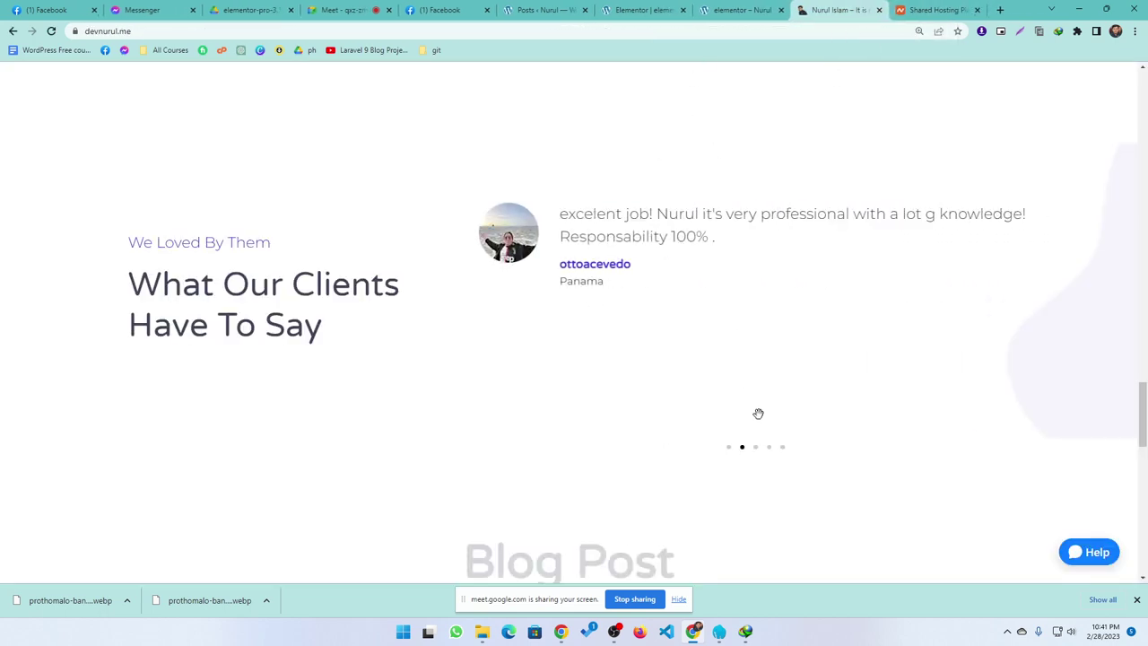
pyautogui.click(661, 246)
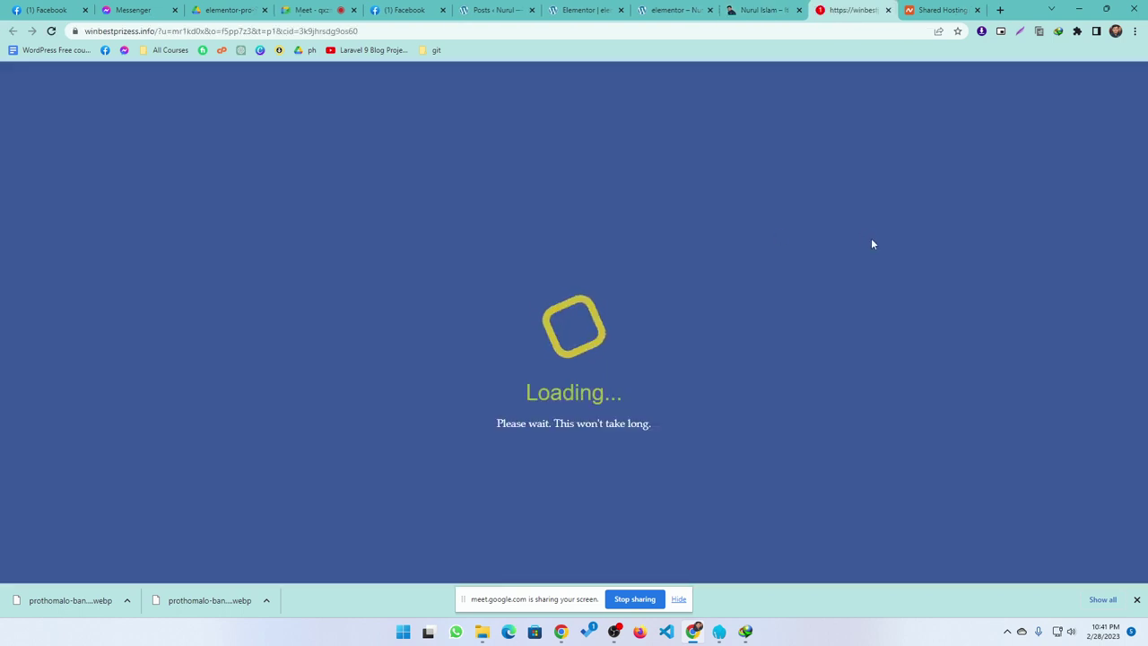
pyautogui.click(888, 10)
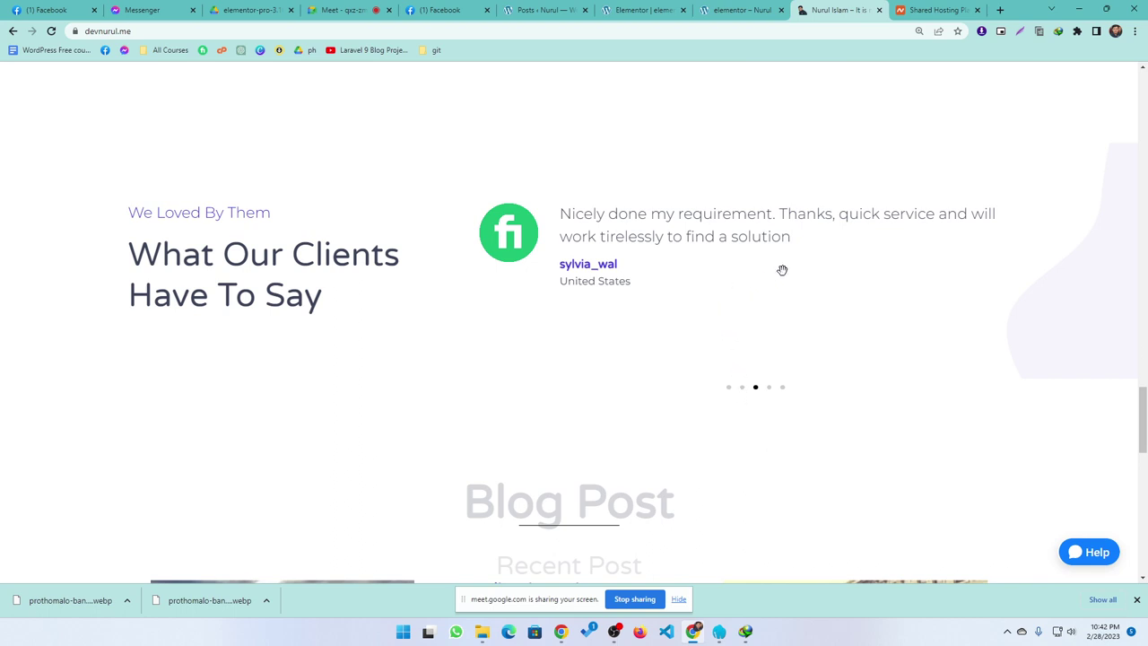
pyautogui.moveTo(878, 269); pyautogui.dragTo(448, 251)
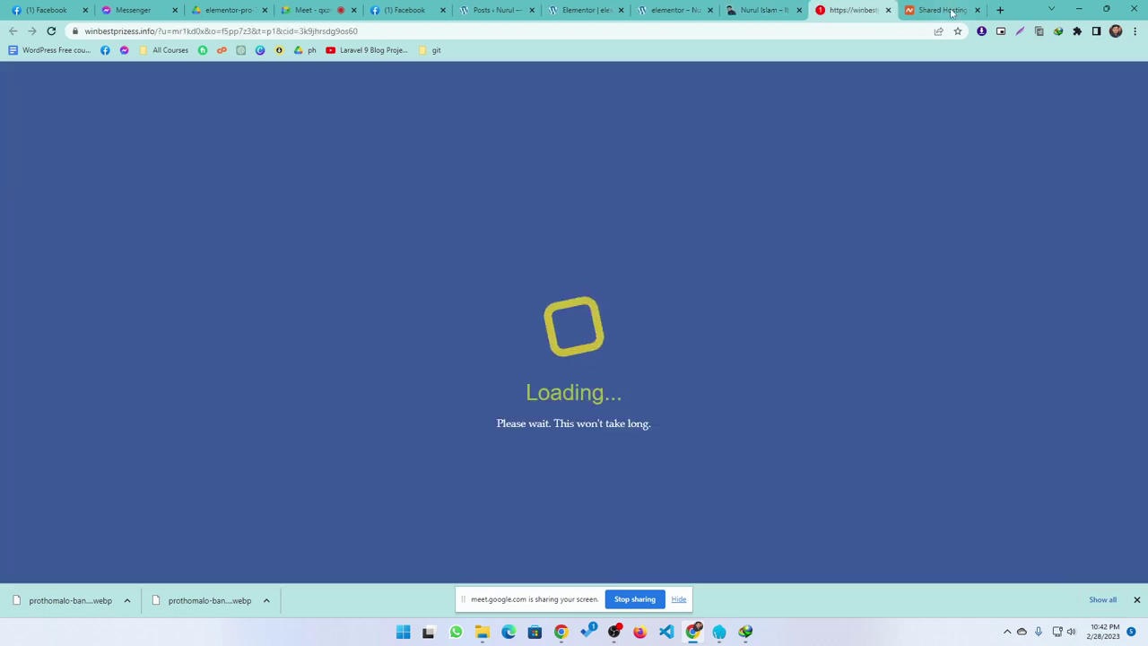
pyautogui.click(888, 10)
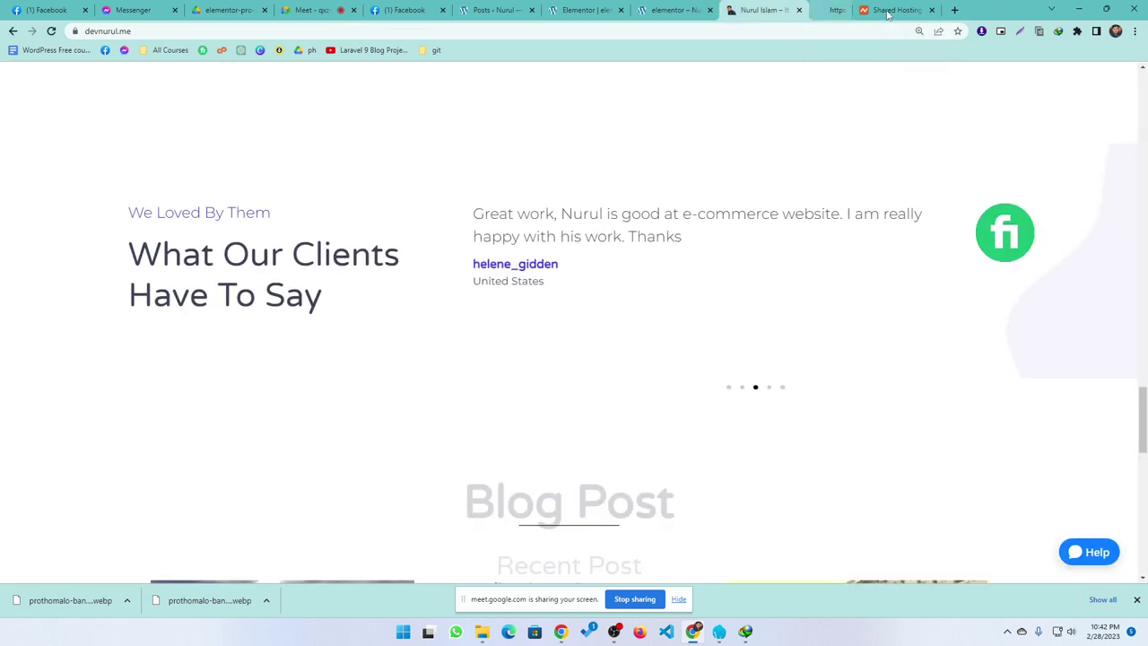
# - Browse the site's Contact, About, Portfolio and Home pages, closing any advertising tabs that open
pyautogui.scroll(5, 371, 243)
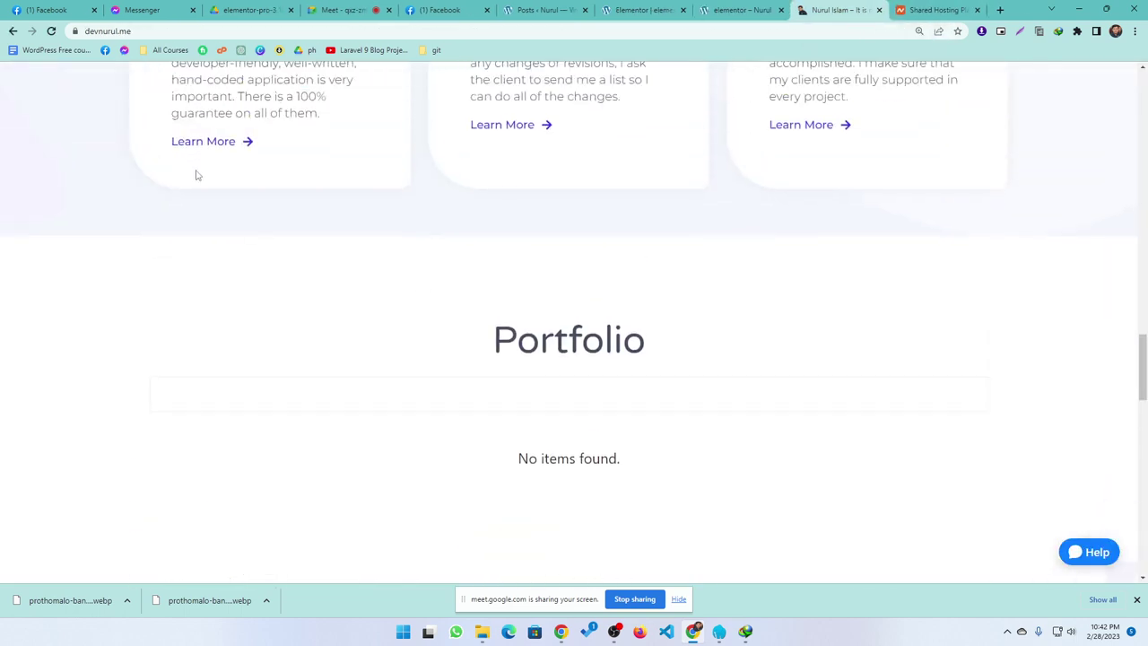
pyautogui.click(223, 141)
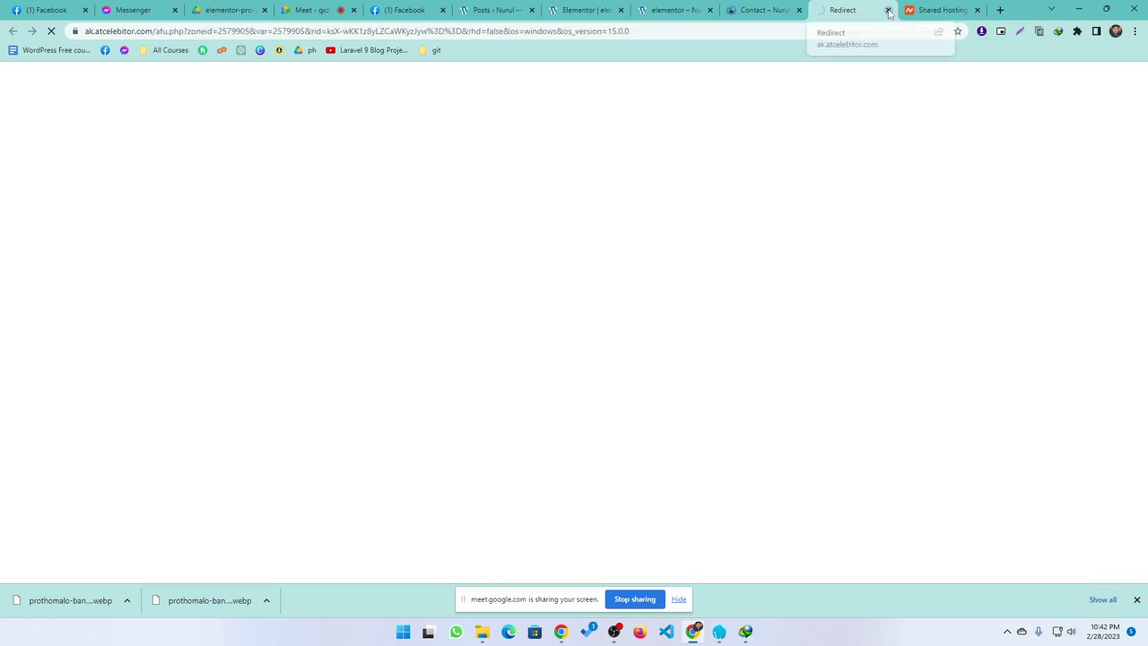
pyautogui.click(888, 10)
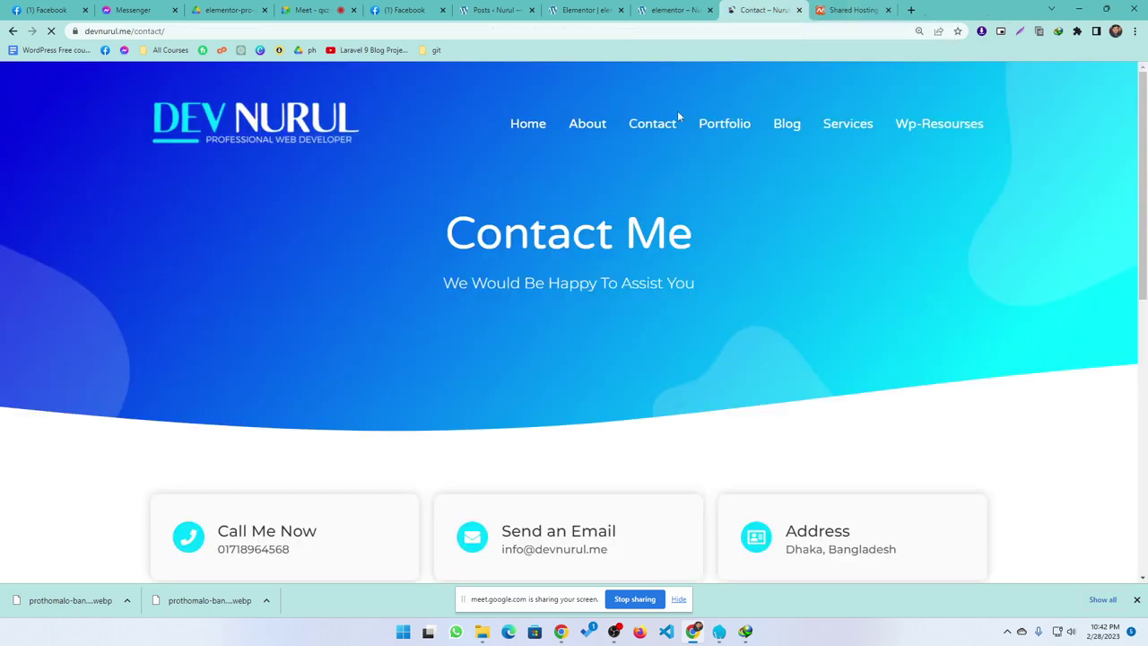
pyautogui.click(598, 130)
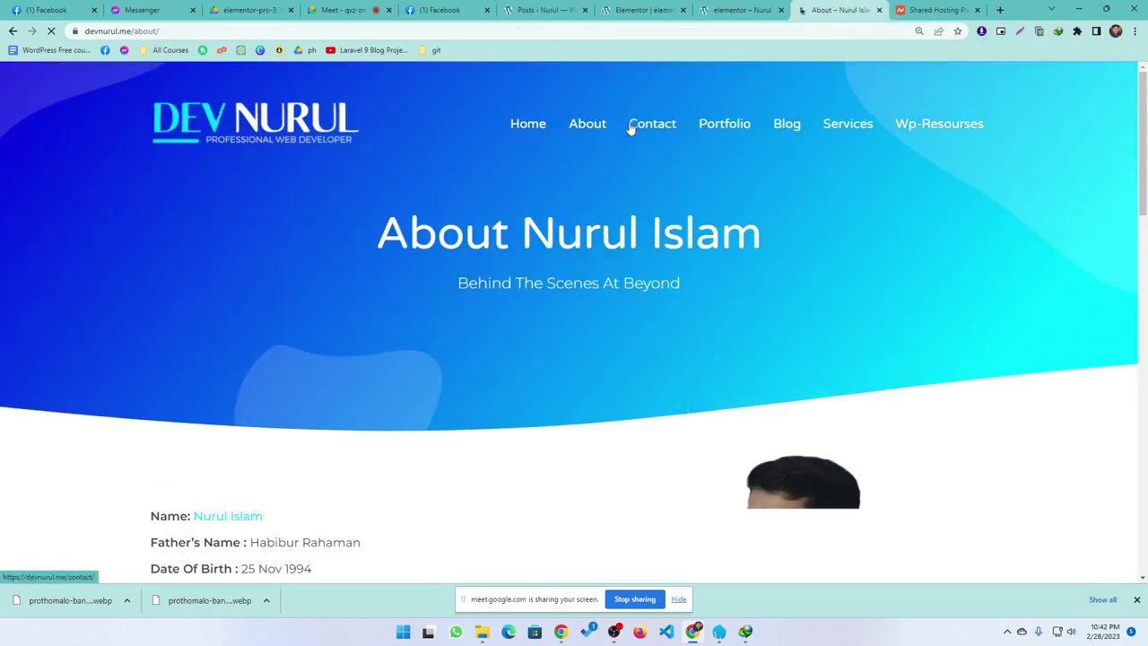
pyautogui.click(656, 125)
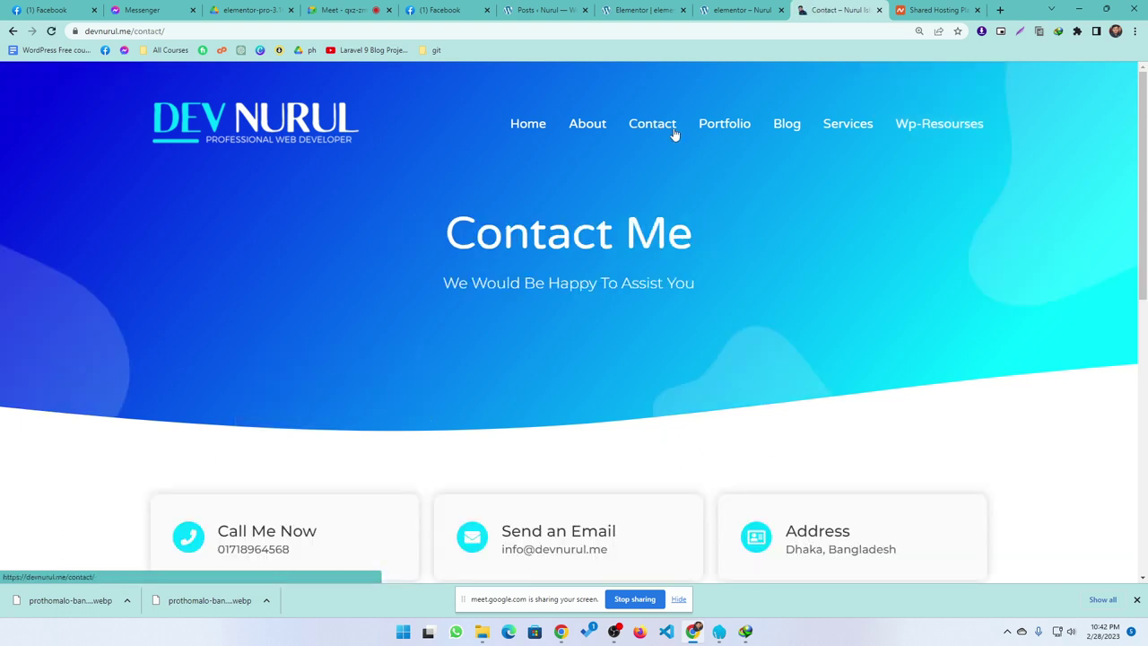
pyautogui.click(714, 126)
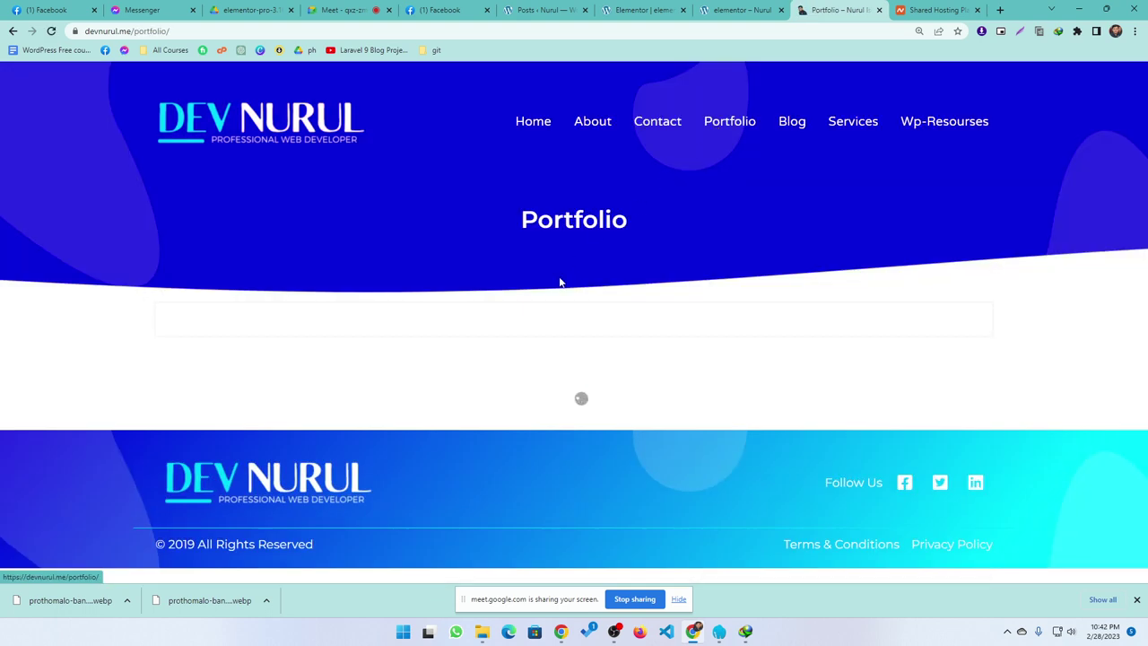
pyautogui.click(397, 356)
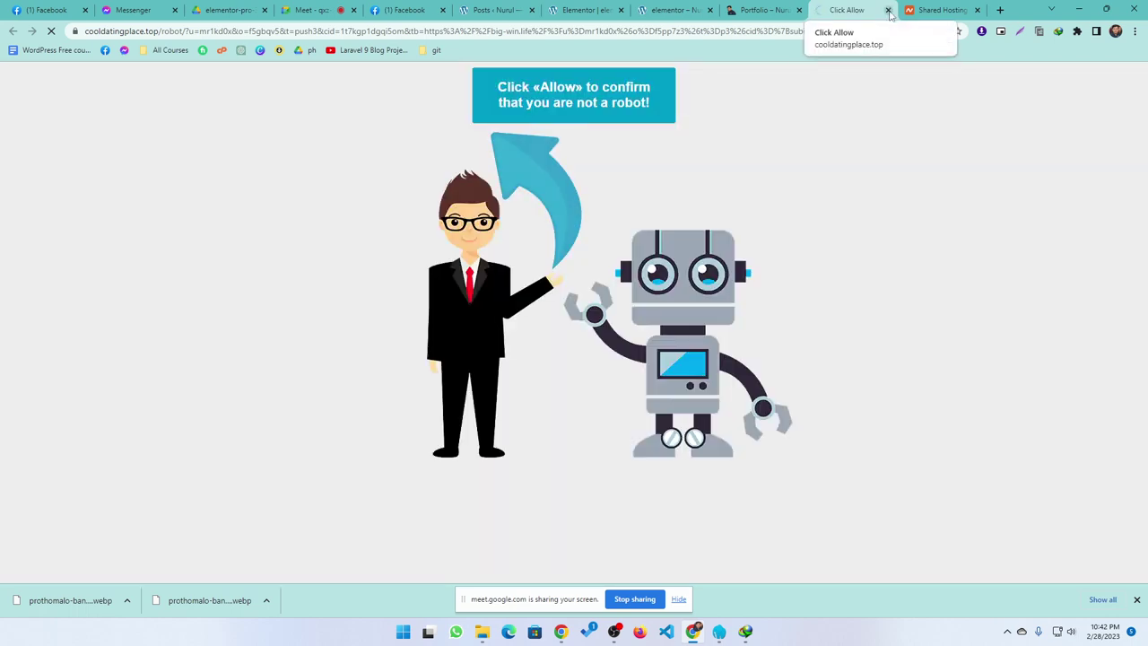
pyautogui.click(887, 11)
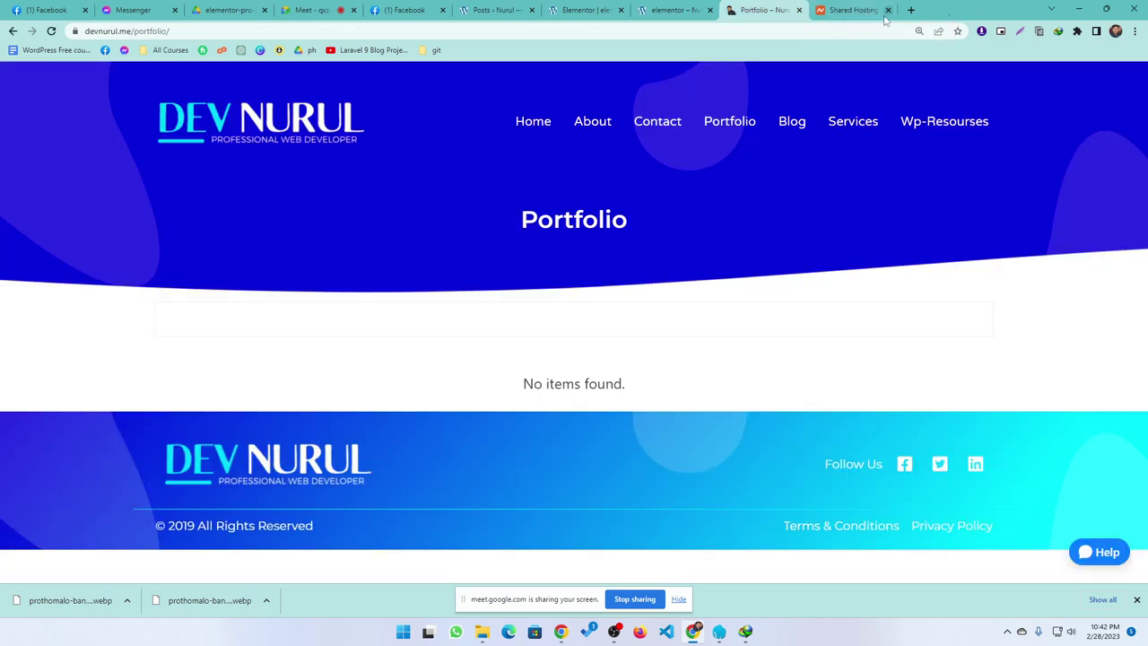
pyautogui.click(520, 127)
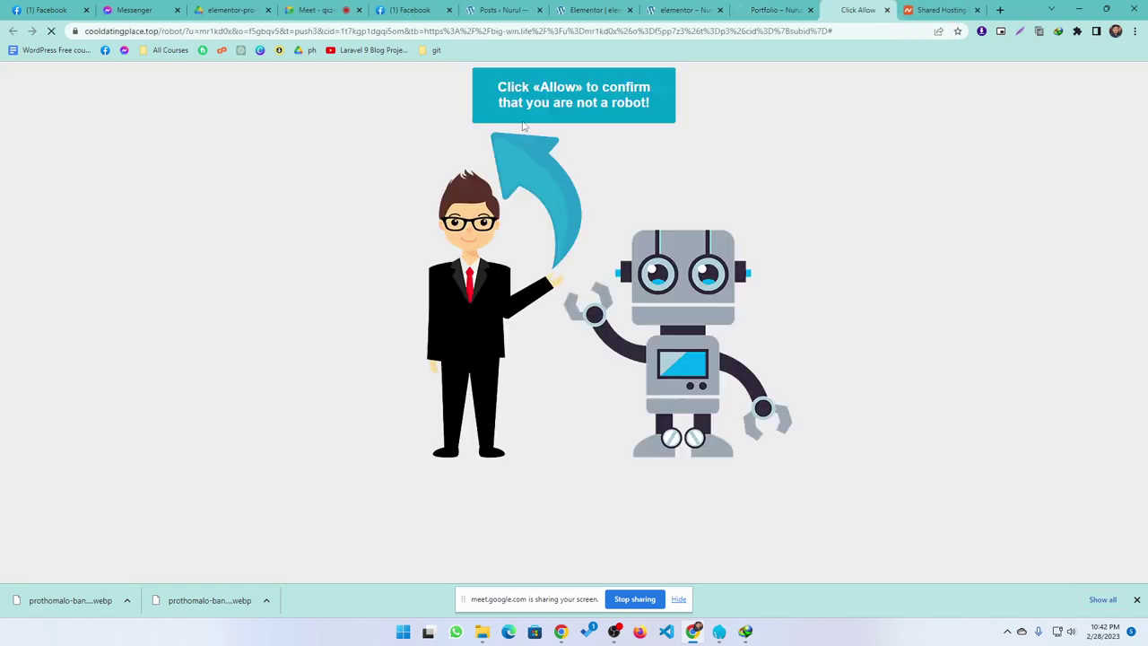
pyautogui.click(887, 11)
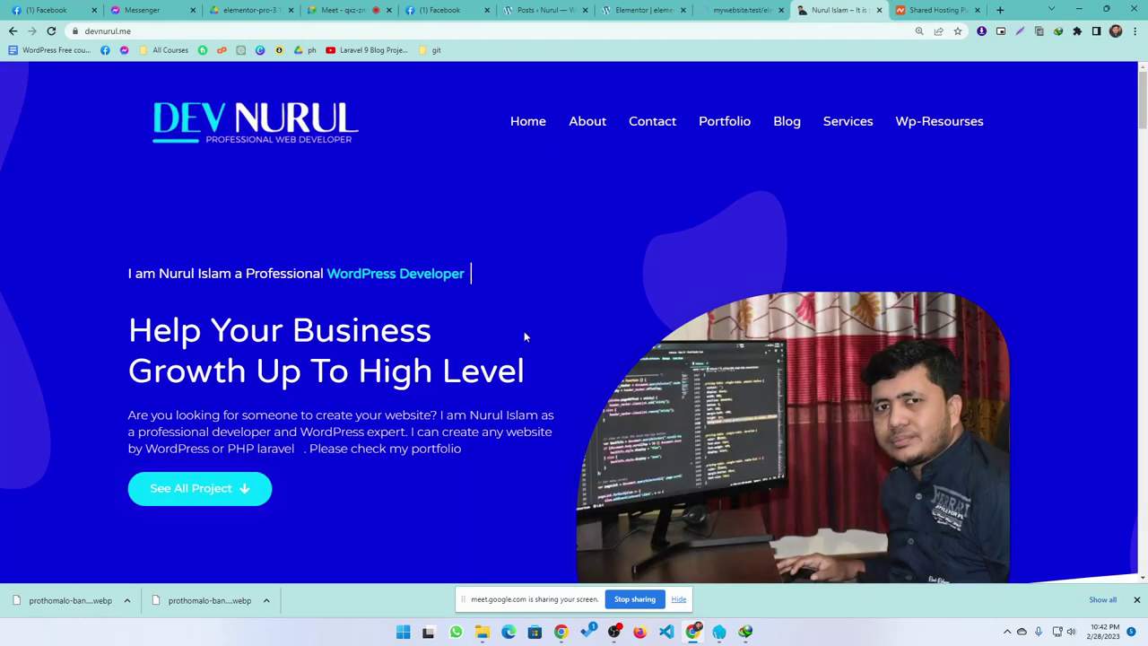
# - Return to the Elementor editor for the page and look through the available Pro widgets
pyautogui.hotkey('ctrl', 'shift', 'Tab')
pyautogui.hotkey('ctrl', 'shift', 'Tab')
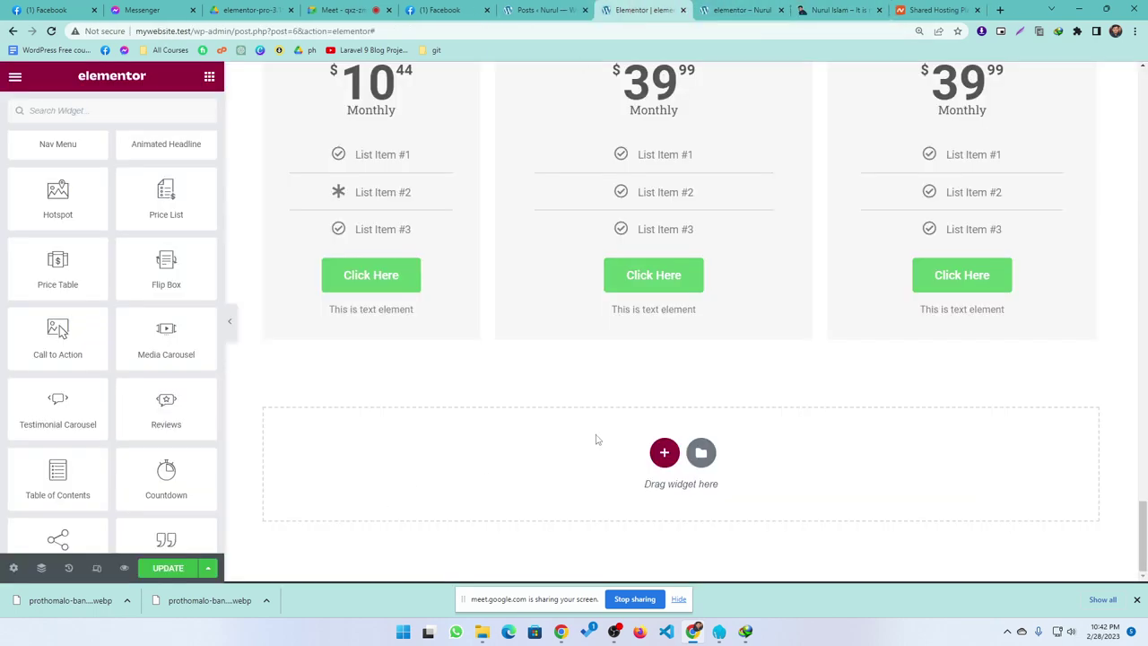
pyautogui.scroll(-1, 21, 435)
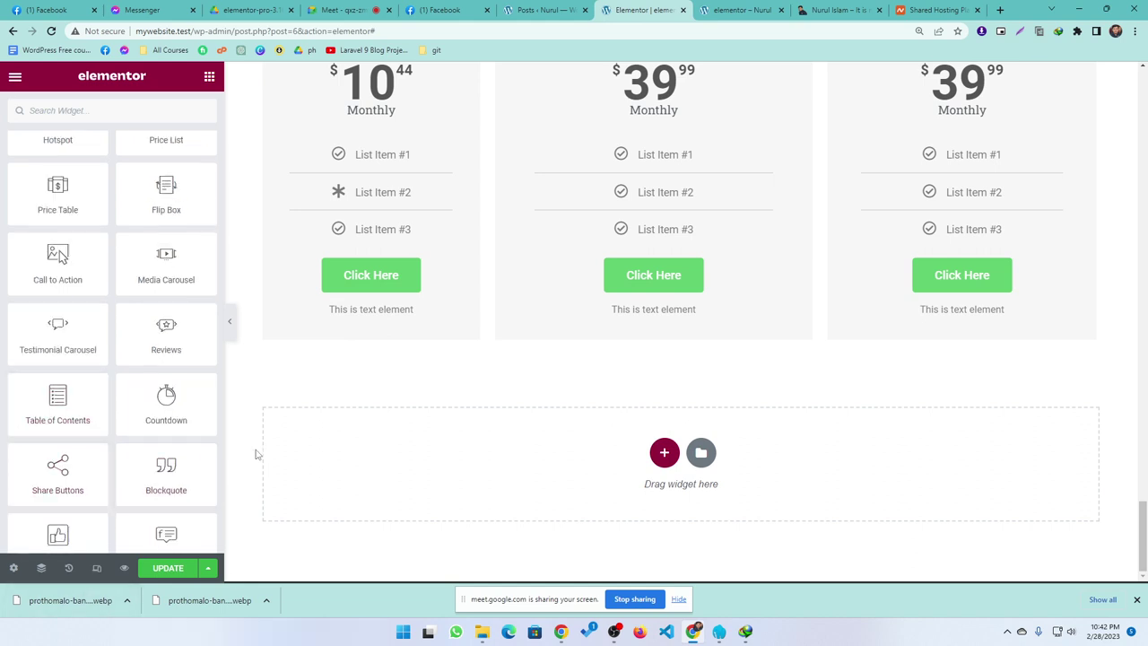
pyautogui.scroll(2, 191, 398)
pyautogui.scroll(2, 191, 399)
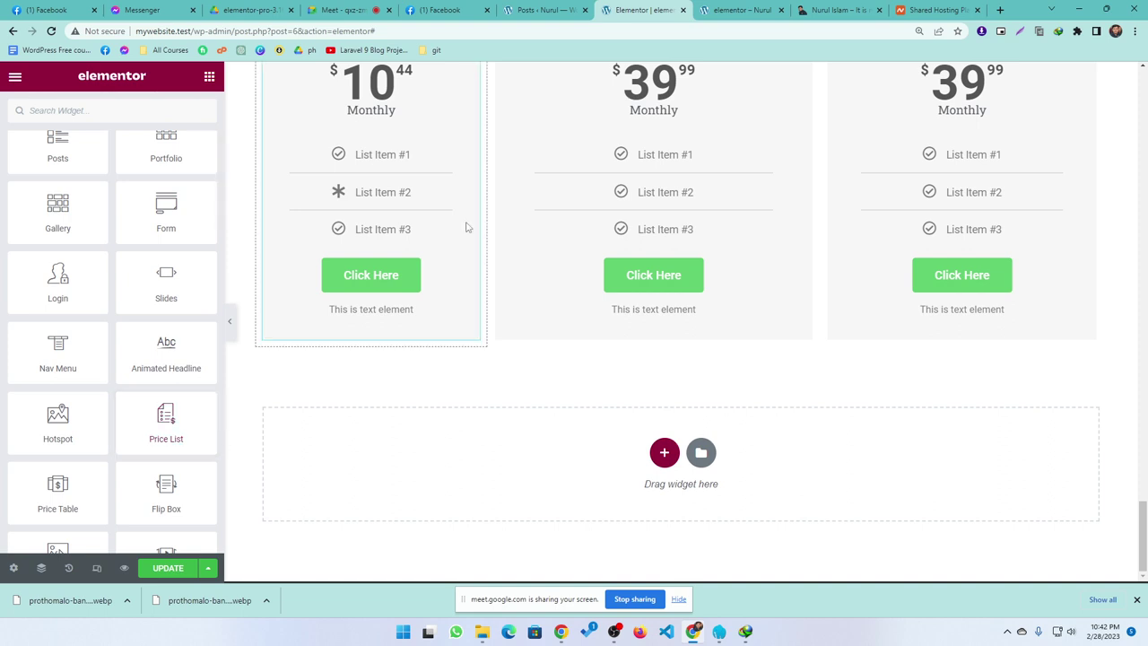
pyautogui.click(346, 12)
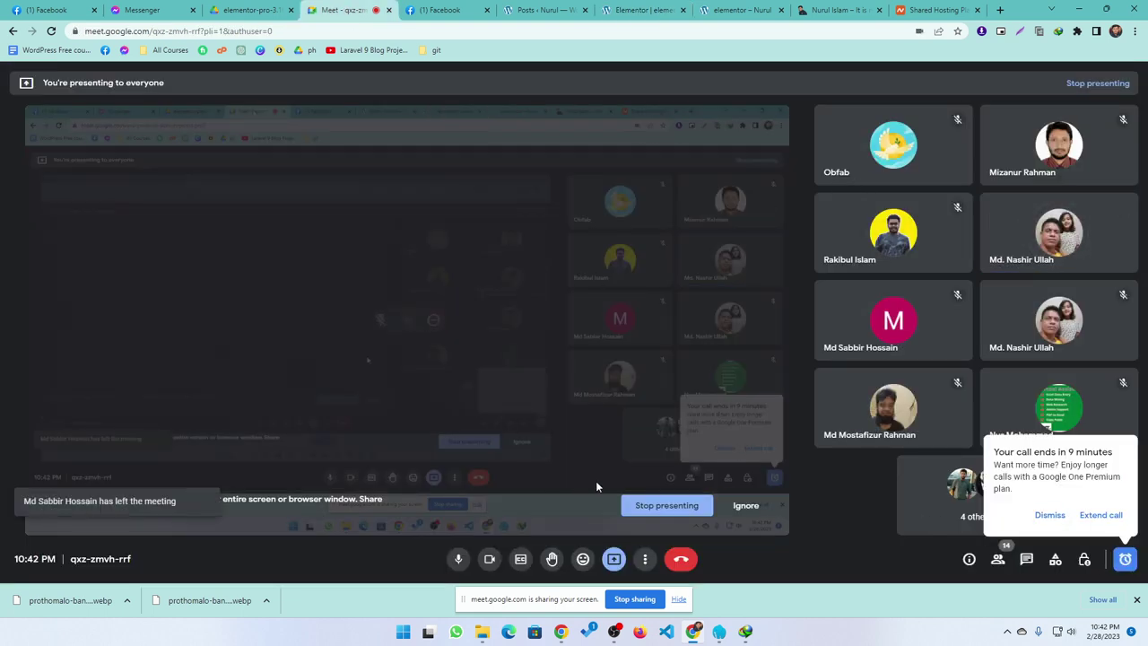
pyautogui.click(826, 12)
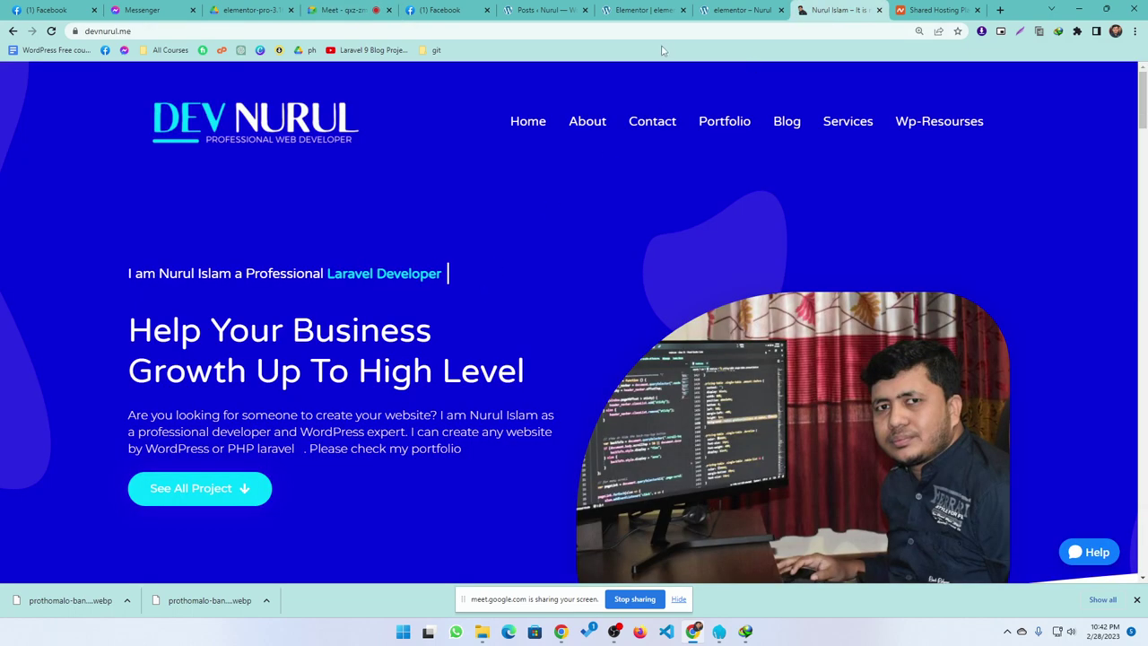
pyautogui.click(641, 10)
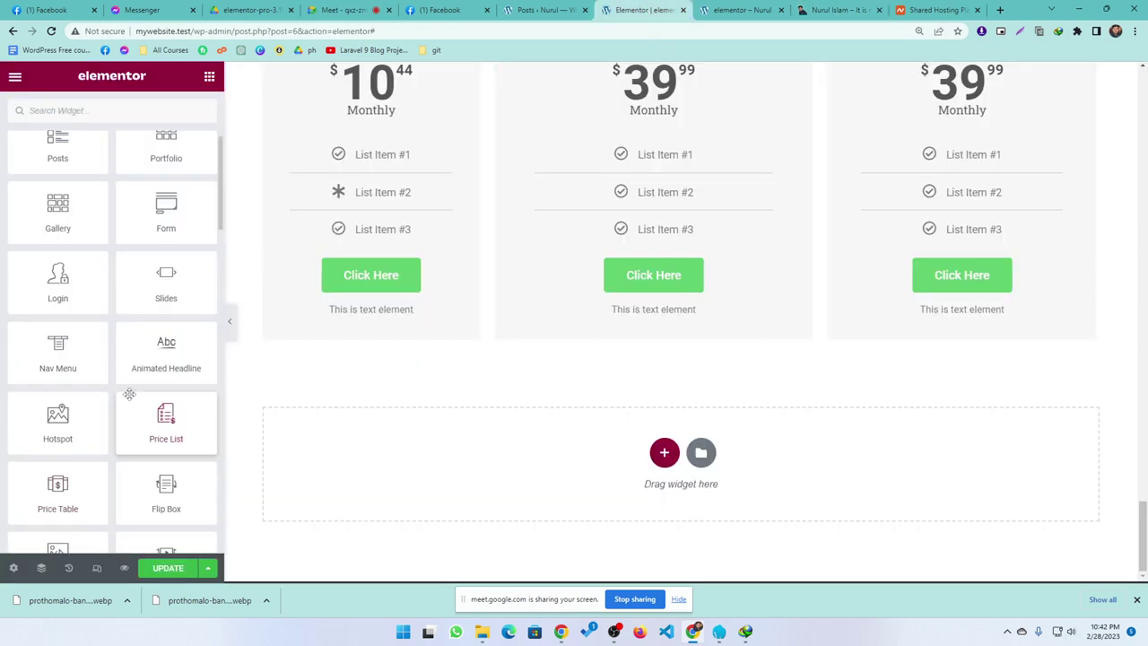
pyautogui.click(735, 10)
pyautogui.click(641, 10)
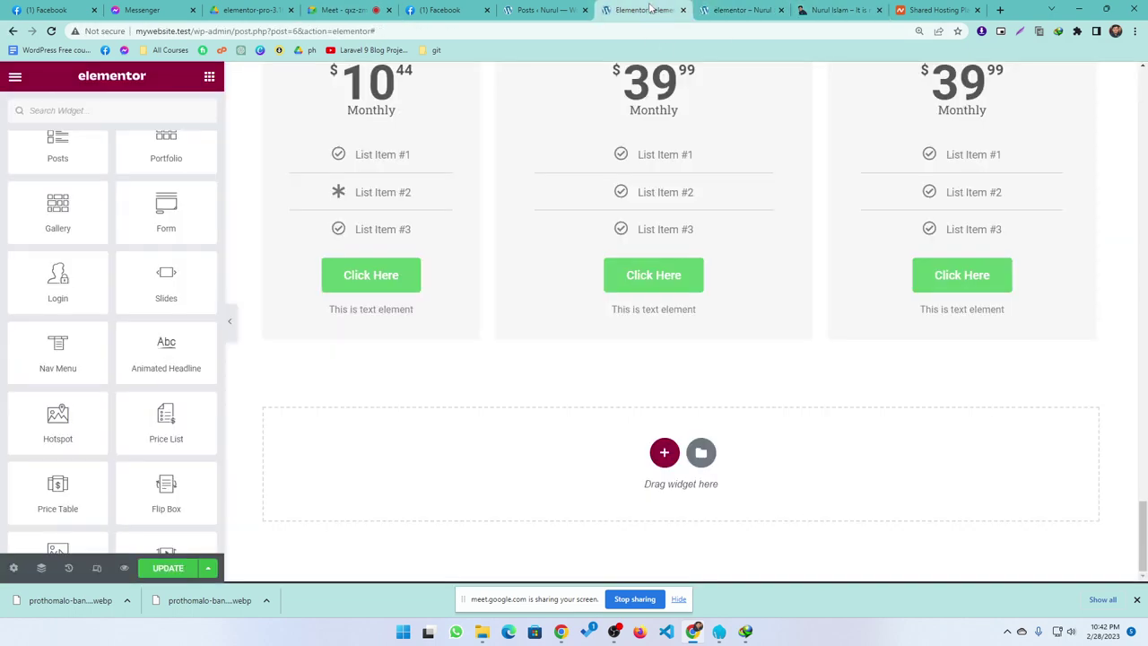
# - Add a Countdown widget below the first price table and look at its due date calendar without changing the date
pyautogui.scroll(-1, 415, 369)
pyautogui.scroll(-2, 57, 329)
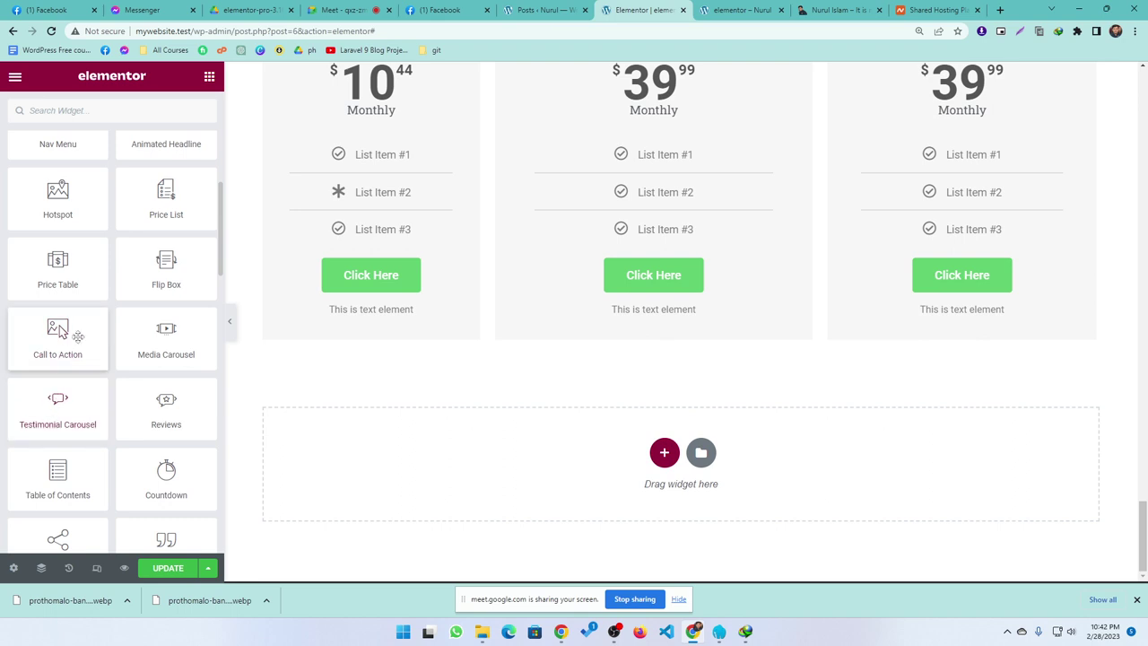
pyautogui.scroll(-1, 102, 352)
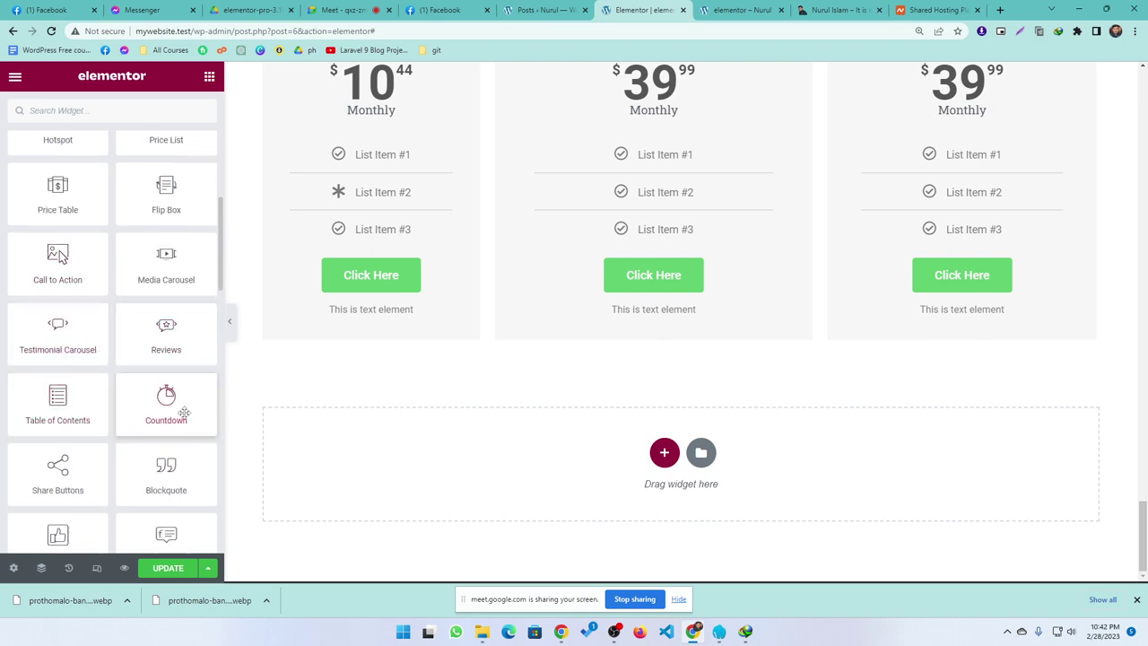
pyautogui.scroll(-1, 184, 412)
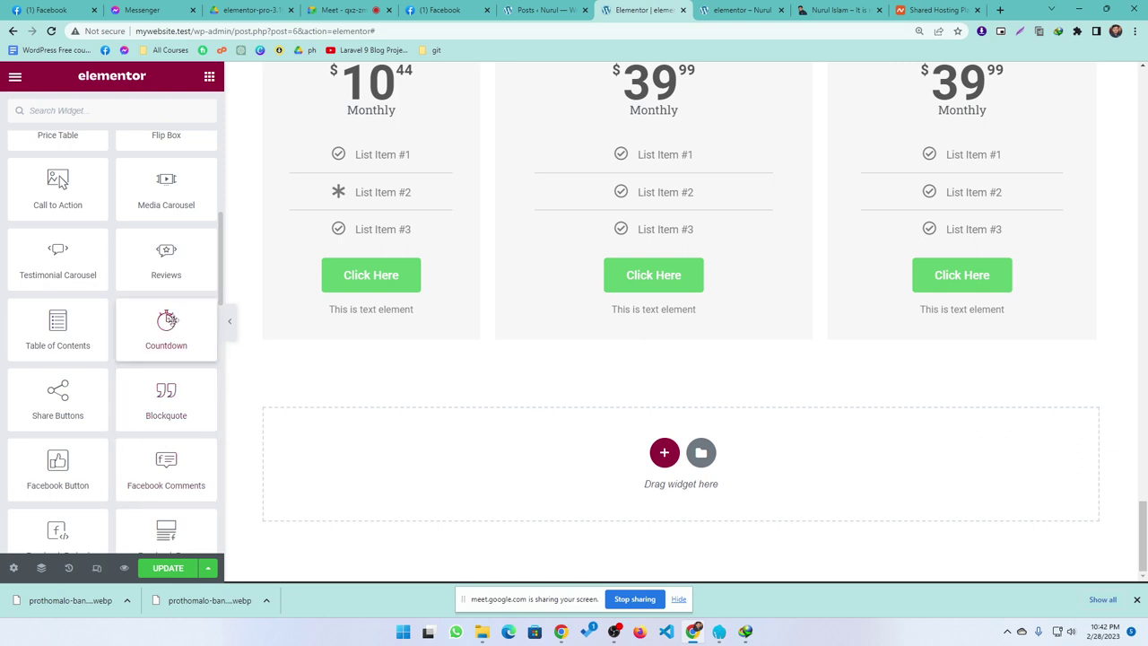
pyautogui.moveTo(169, 318); pyautogui.dragTo(428, 314)
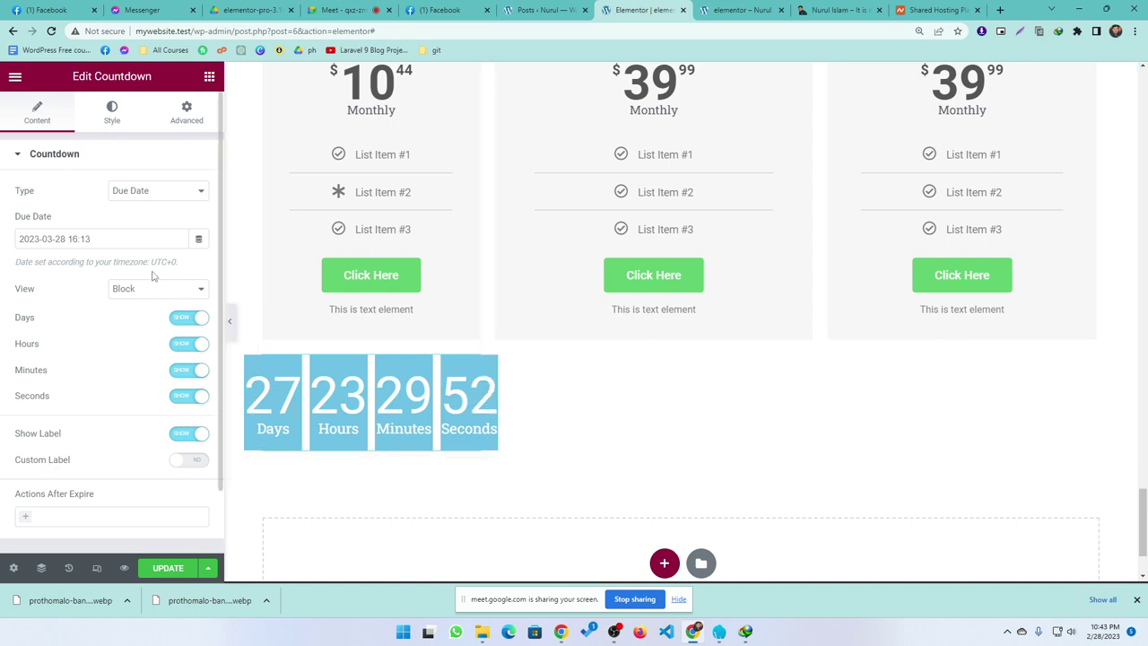
pyautogui.click(108, 242)
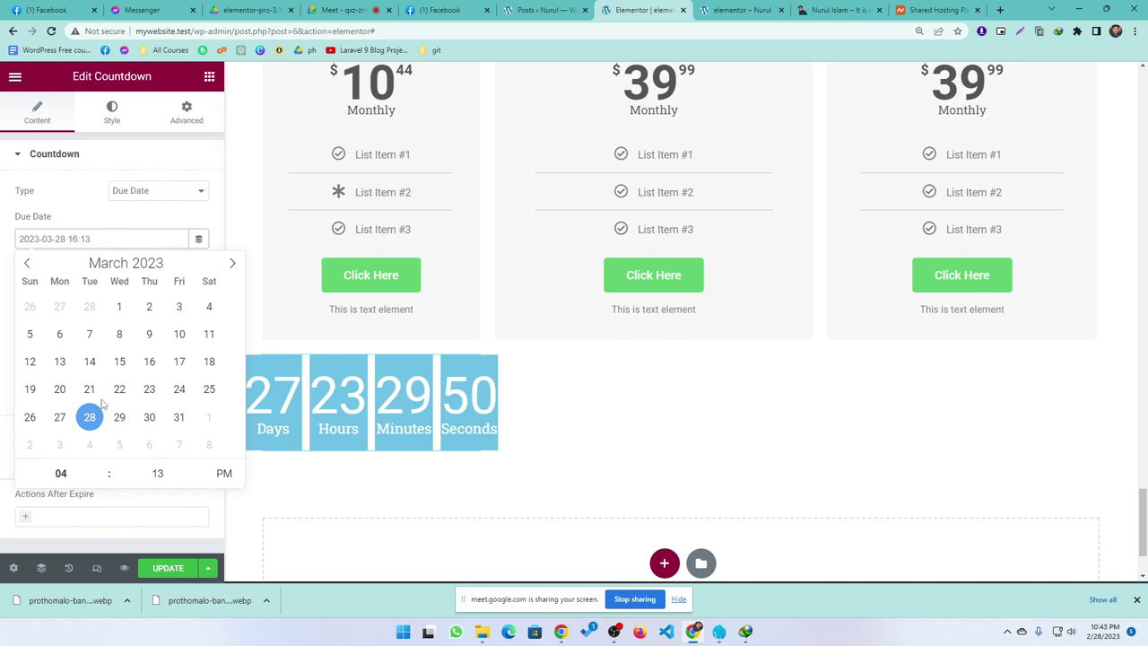
pyautogui.click(171, 242)
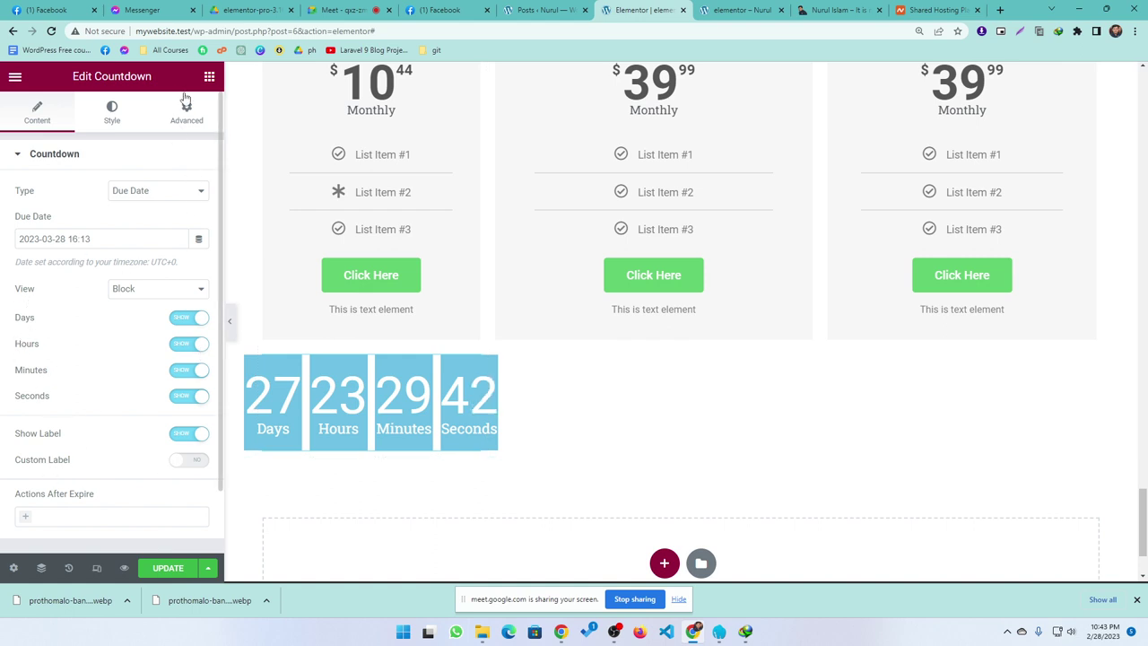
# - Add a Stripe Button widget below the middle price table
pyautogui.click(209, 77)
pyautogui.scroll(-5, 139, 403)
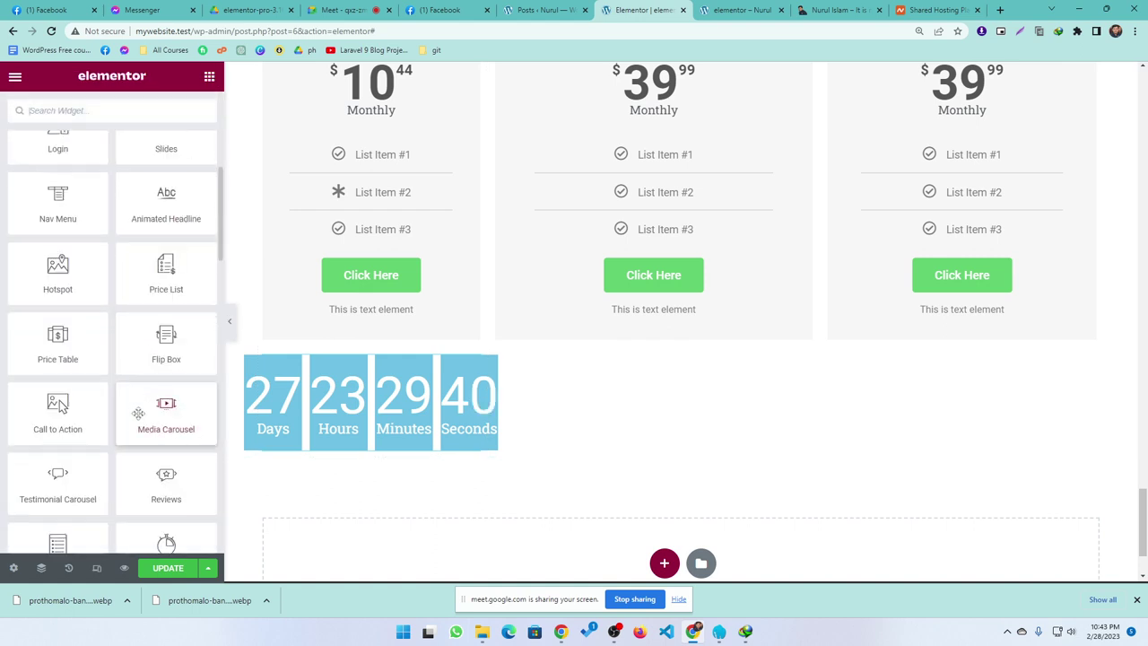
pyautogui.scroll(-3, 139, 413)
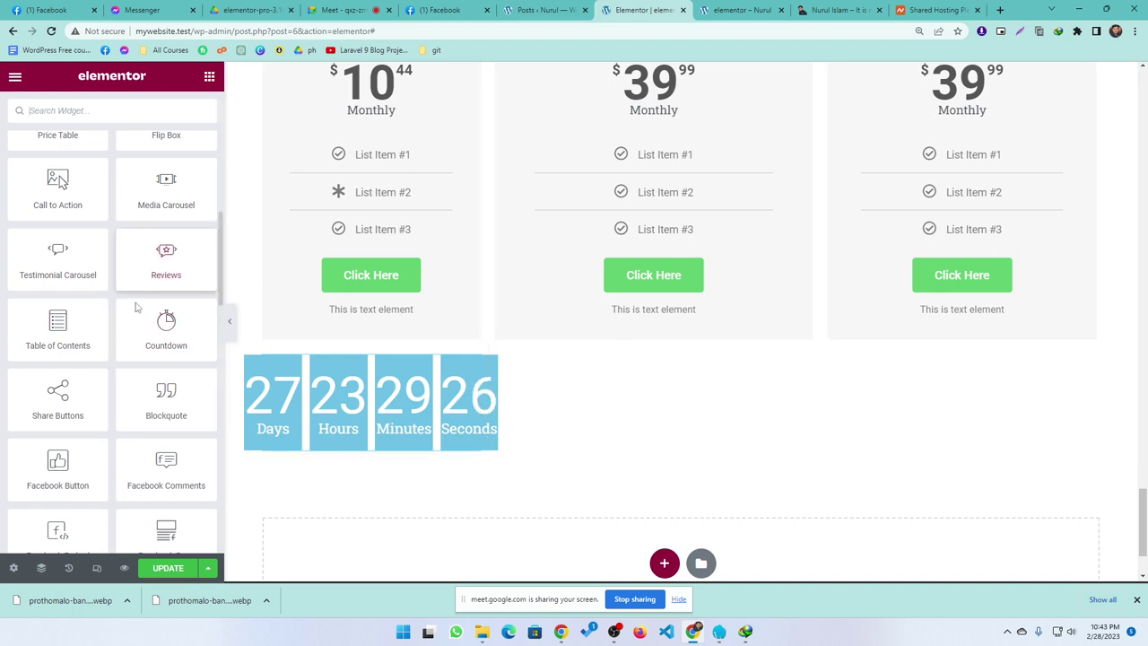
pyautogui.scroll(-3, 143, 417)
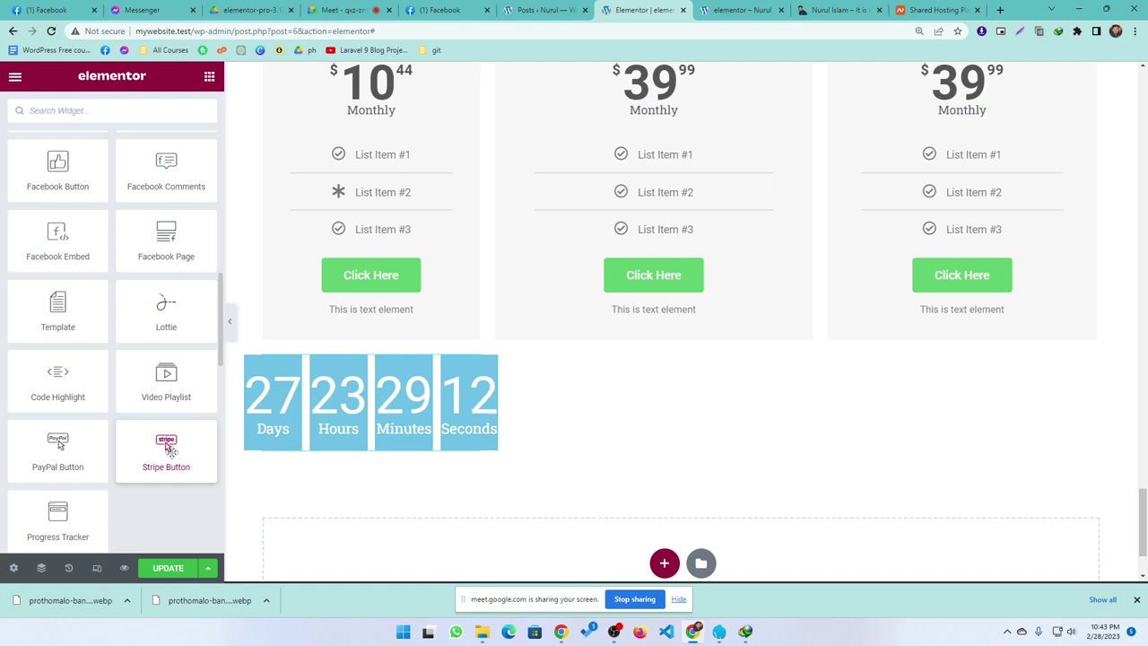
pyautogui.moveTo(165, 446); pyautogui.dragTo(600, 361)
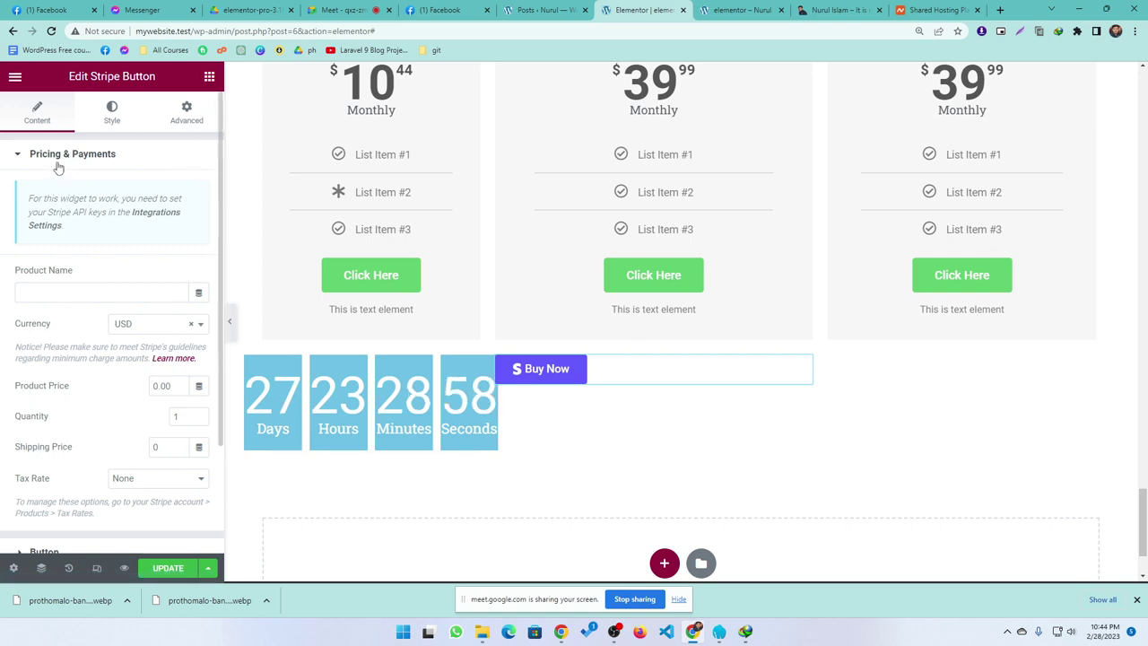
# - Add a Progress Tracker widget below the third price table
pyautogui.click(207, 78)
pyautogui.scroll(-10, 139, 404)
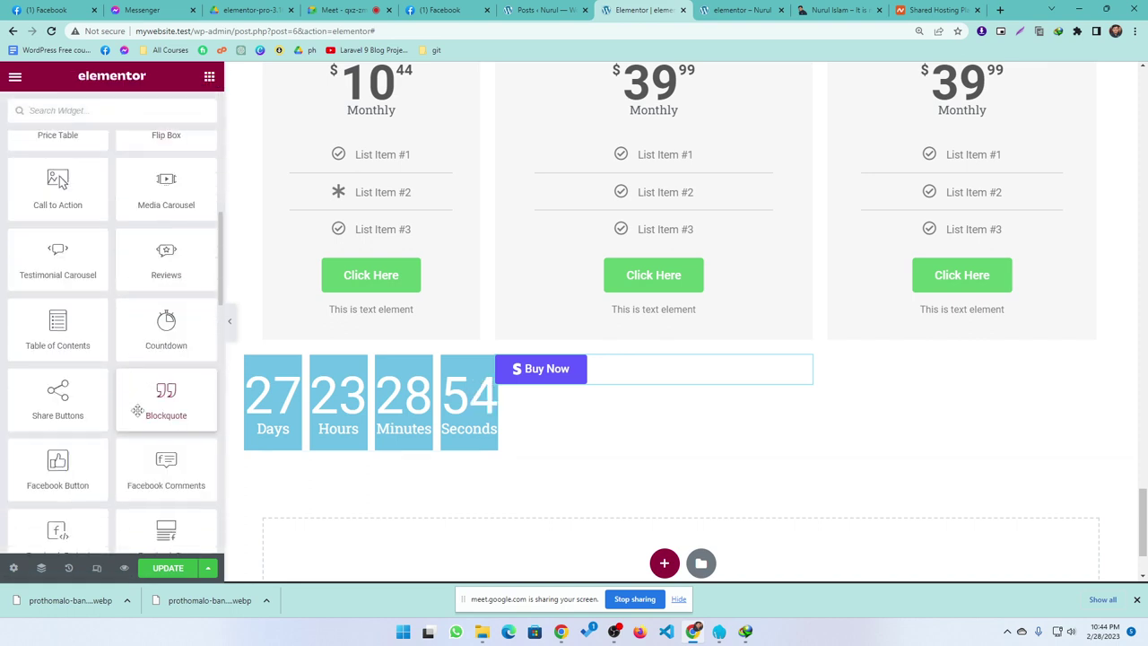
pyautogui.scroll(-3, 135, 400)
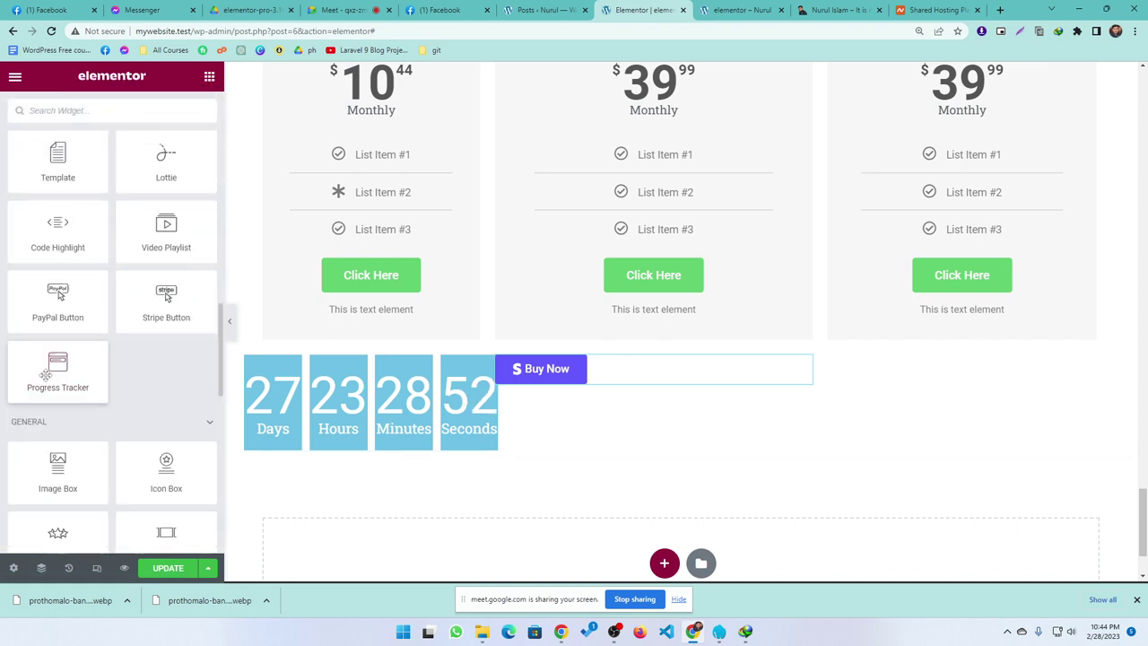
pyautogui.moveTo(57, 364); pyautogui.dragTo(946, 311)
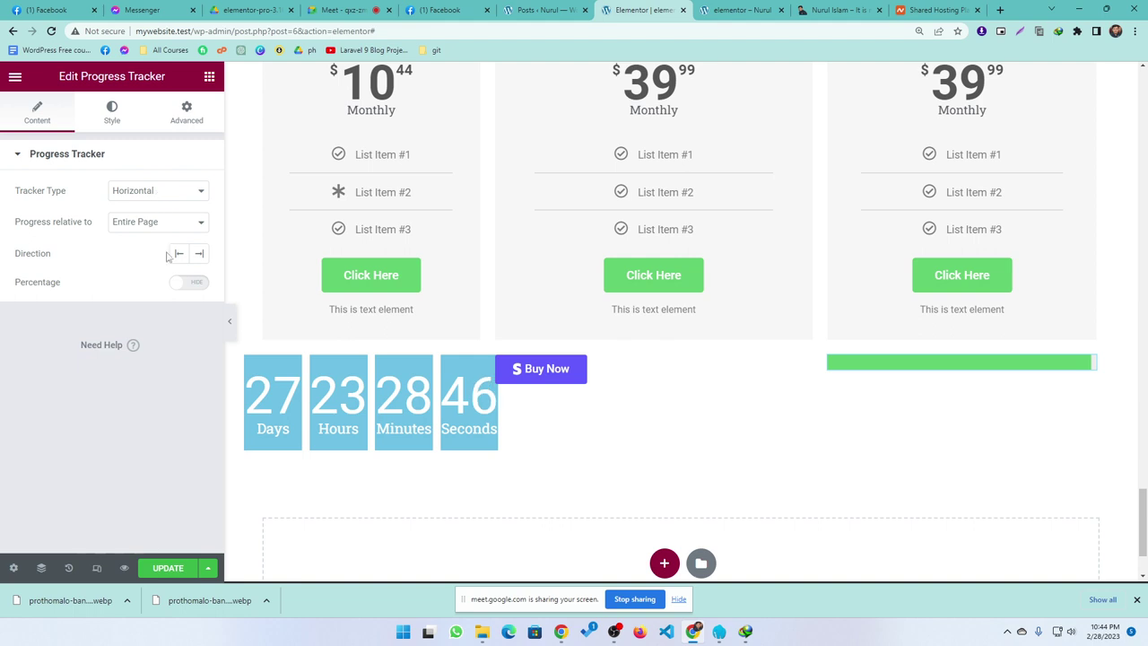
# - Duplicate the progress tracker twice so three bars are stacked in the third column
pyautogui.rightClick(1086, 361)
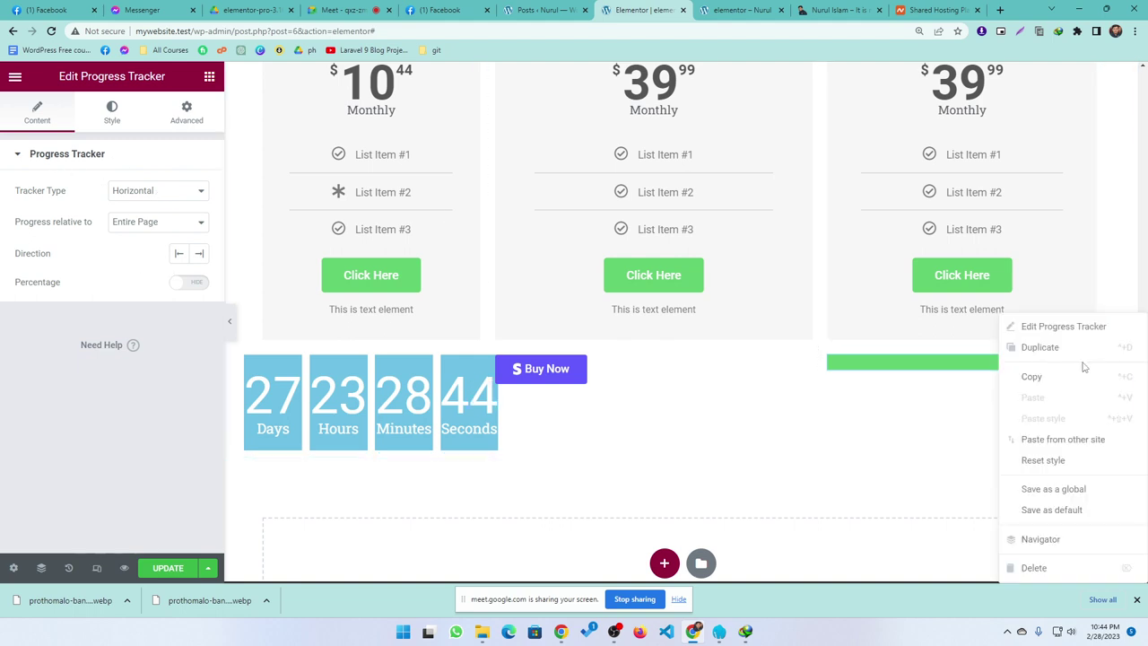
pyautogui.click(1041, 350)
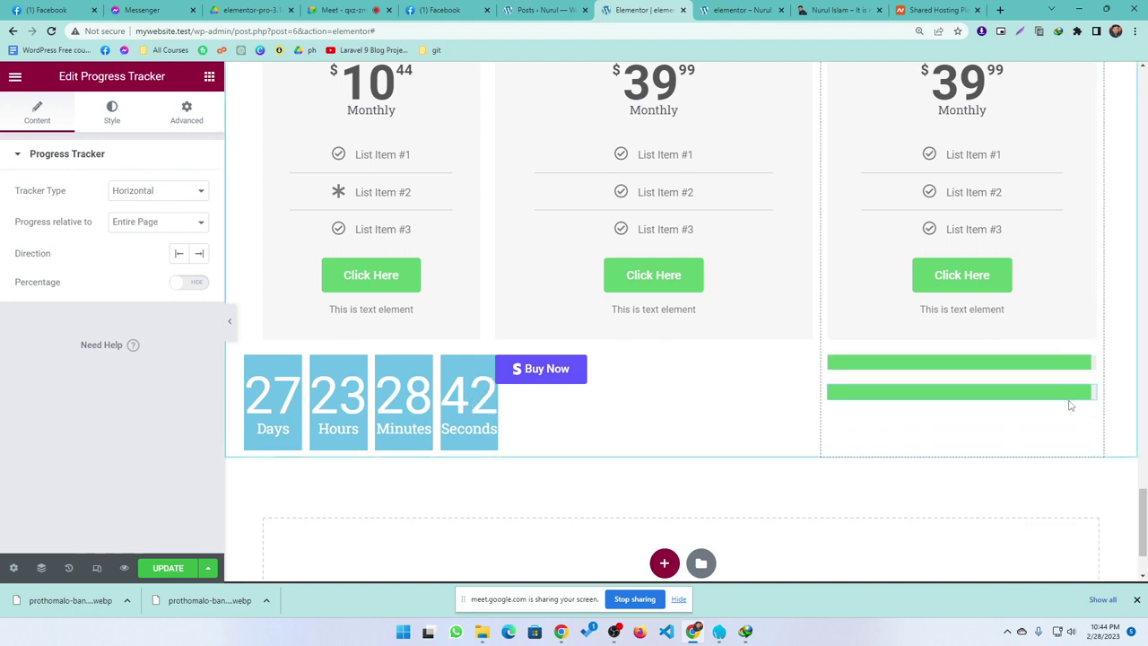
pyautogui.rightClick(1088, 397)
pyautogui.click(1051, 351)
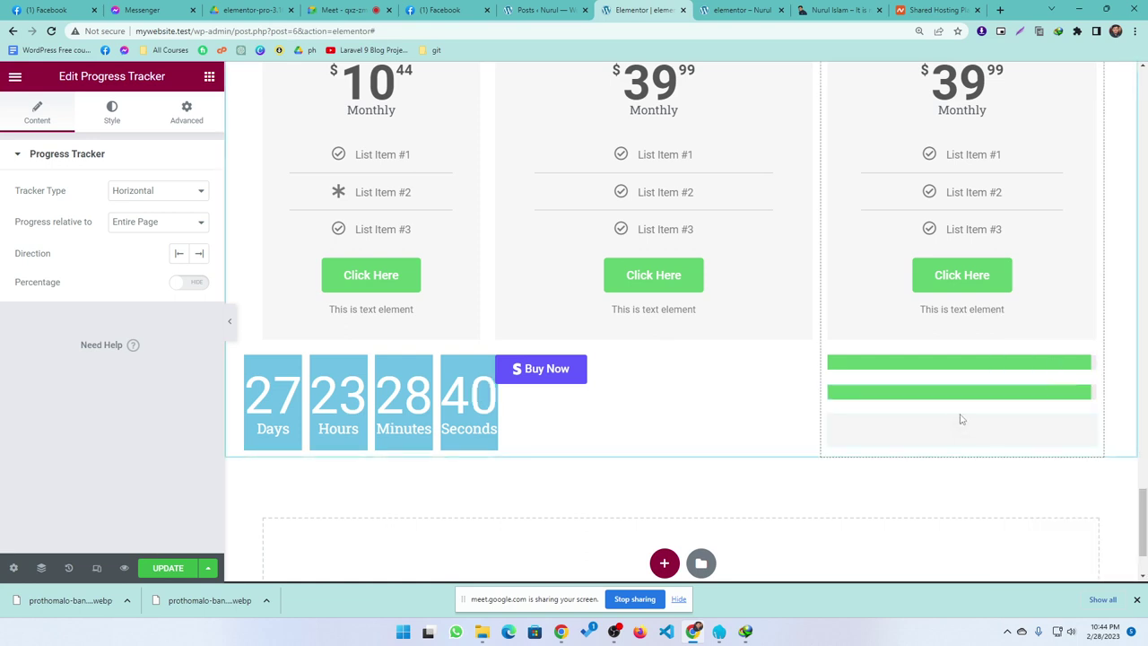
# - Examine the skill progress bars on the devnurul.me About page and return to the Elementor editor
pyautogui.click(835, 10)
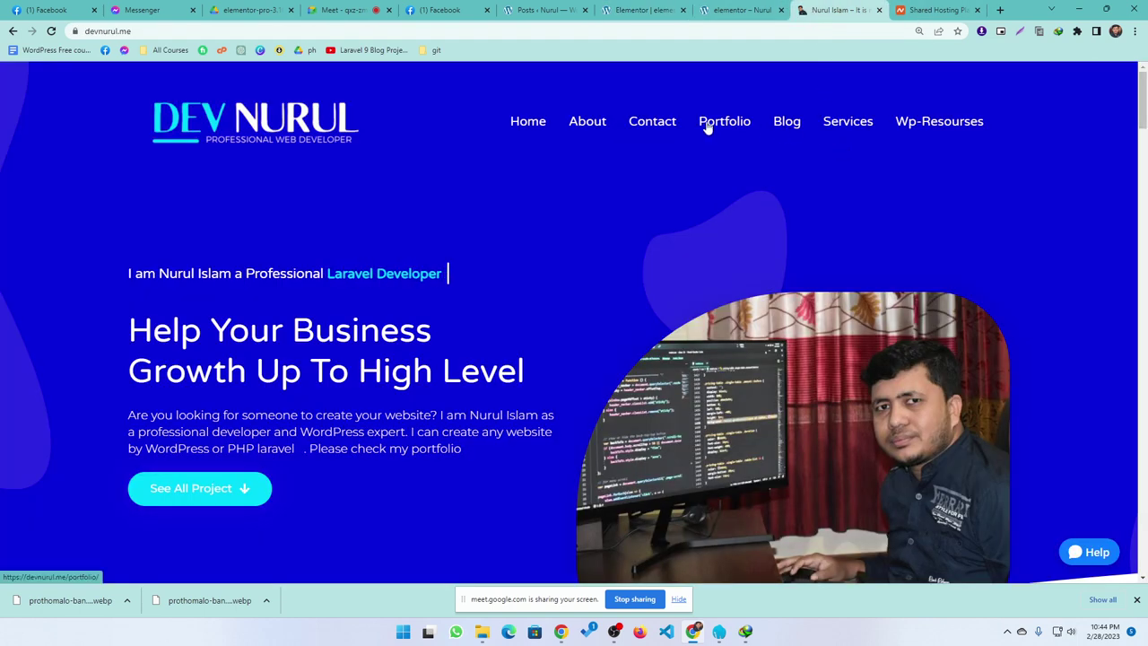
pyautogui.click(599, 124)
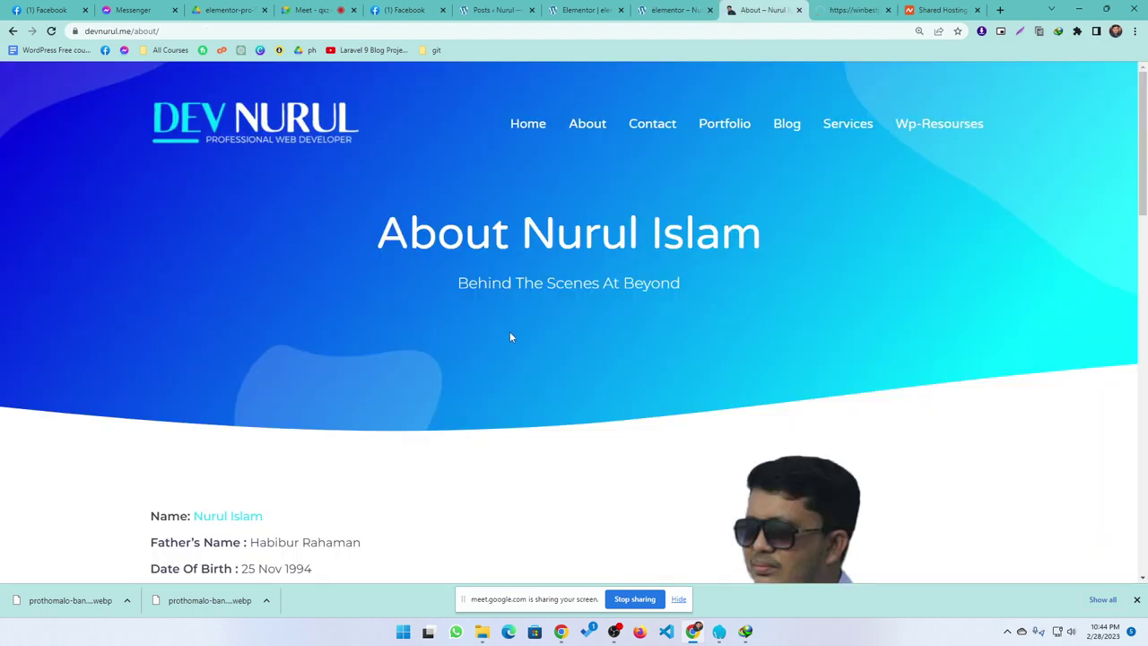
pyautogui.scroll(-12, 511, 341)
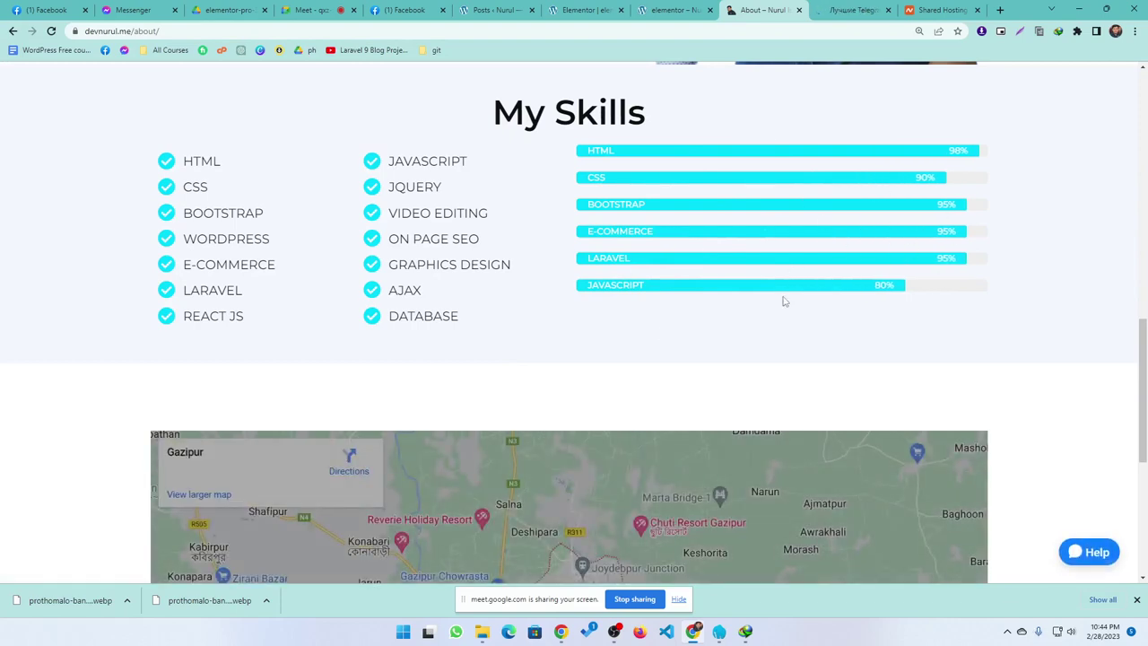
pyautogui.click(585, 10)
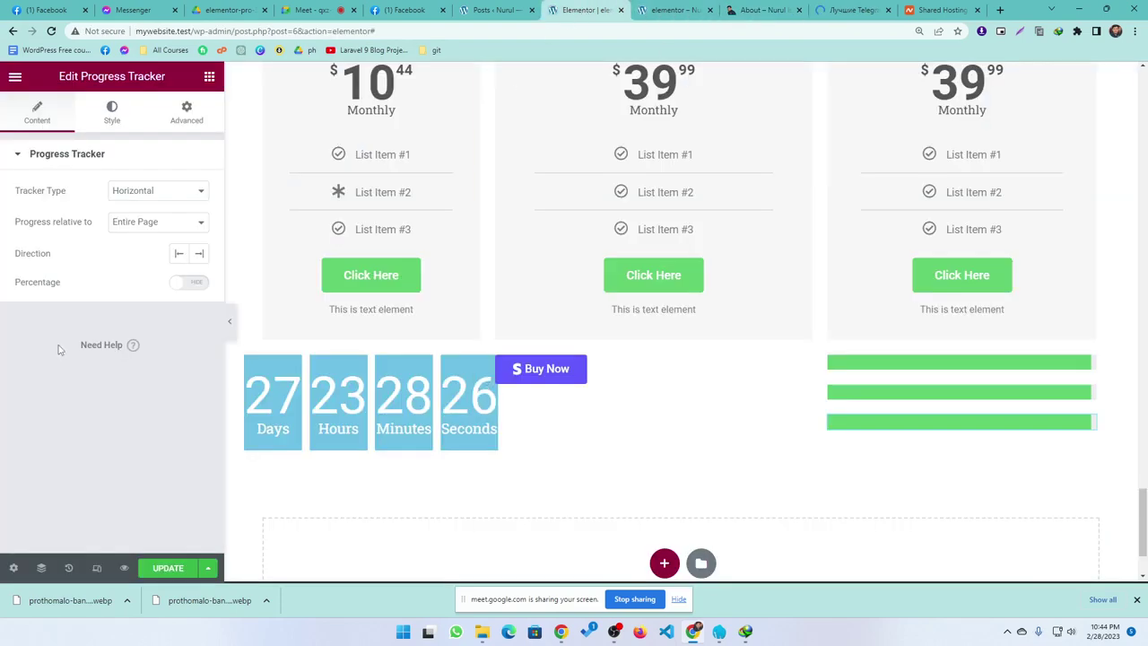
# - Look through the Pro widget list down to the General group and back to its start
pyautogui.click(209, 80)
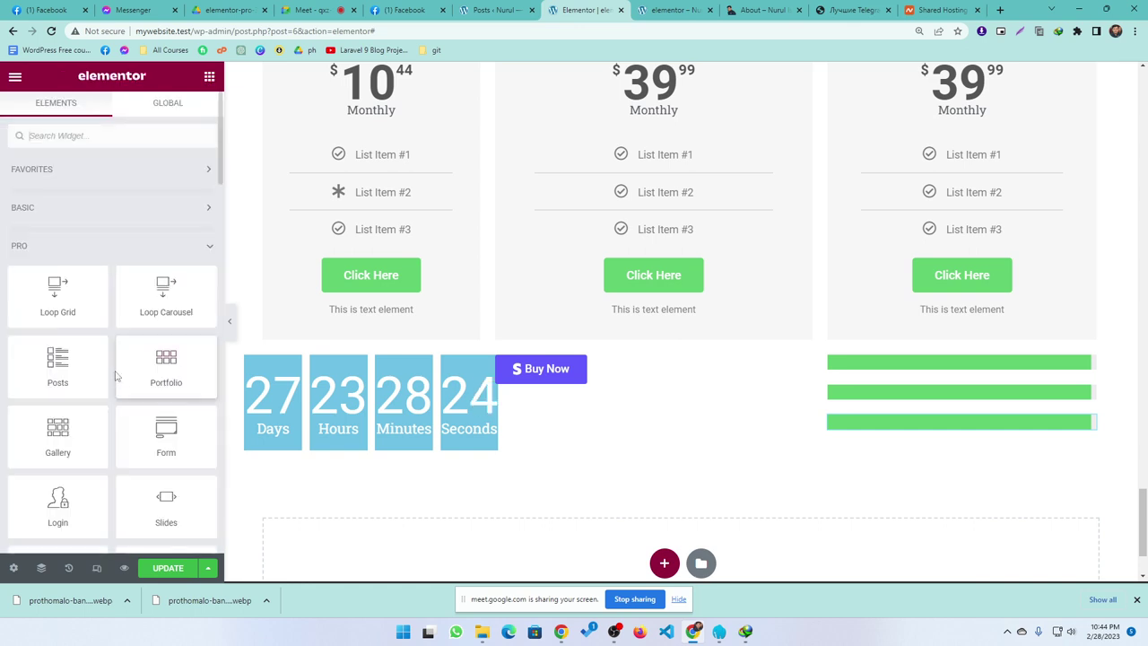
pyautogui.scroll(-10, 113, 374)
pyautogui.scroll(-3, 141, 387)
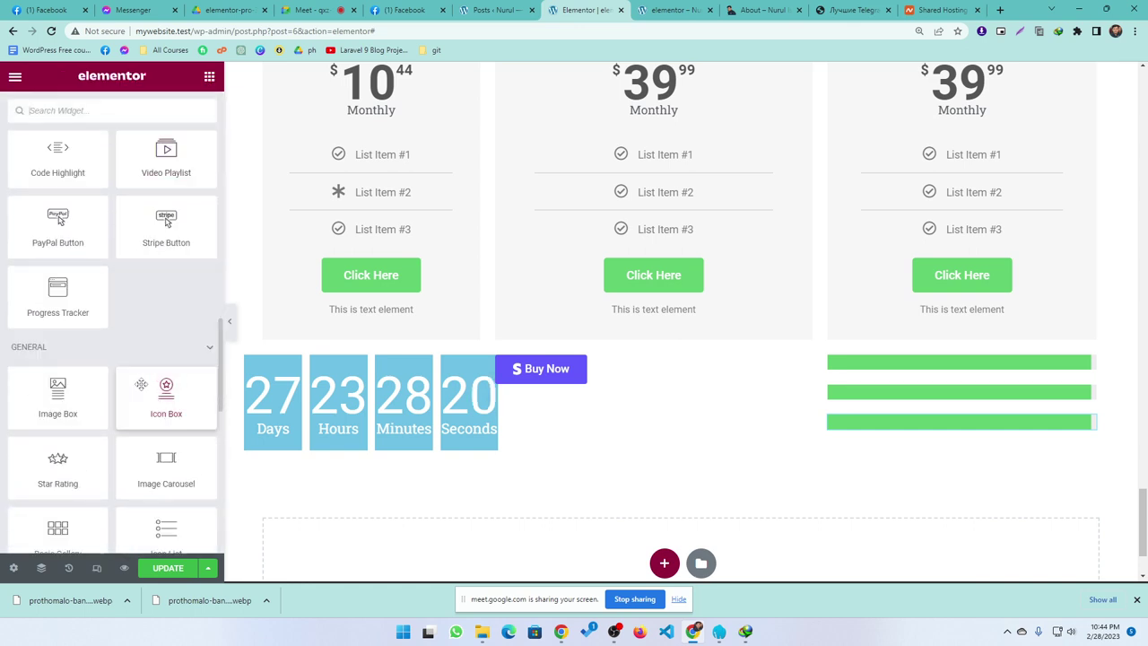
pyautogui.scroll(2, 75, 341)
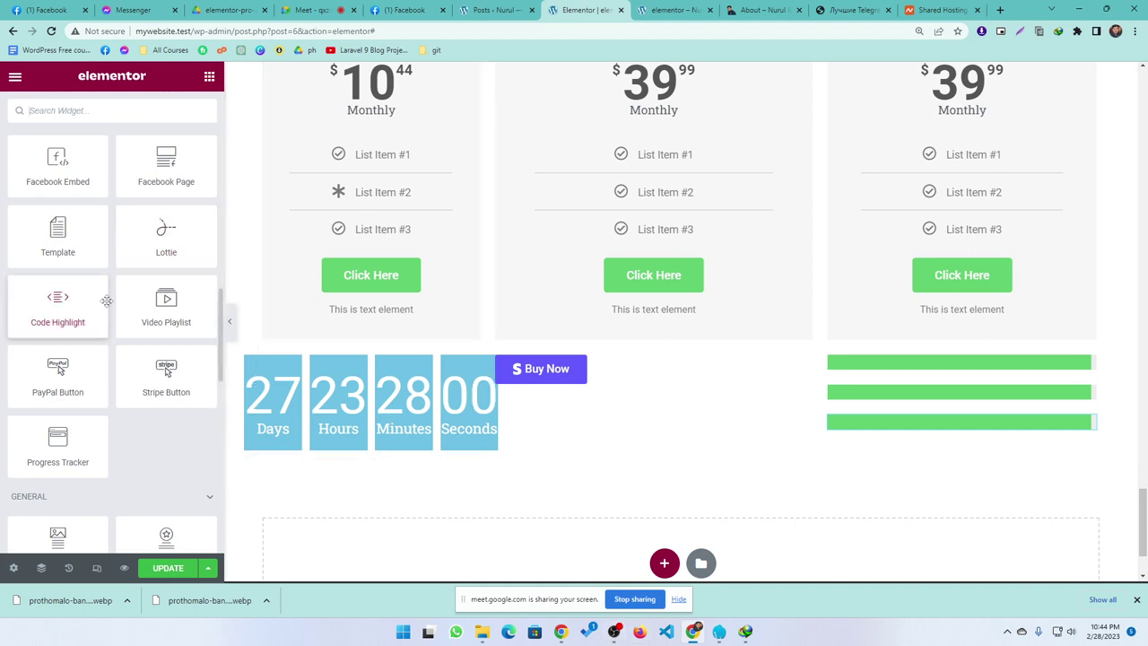
pyautogui.scroll(15, 123, 299)
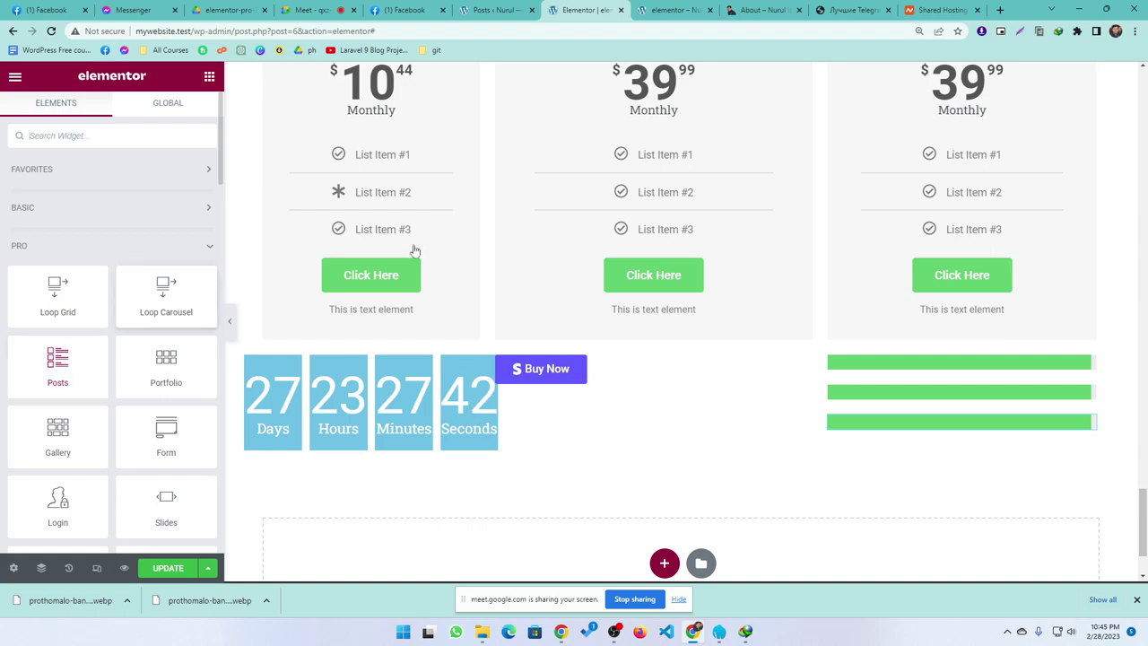
pyautogui.scroll(3, 623, 104)
# - Check the page preview, examine the devnurul.me About page from header to footer, and return to the Elementor editor
pyautogui.click(648, 7)
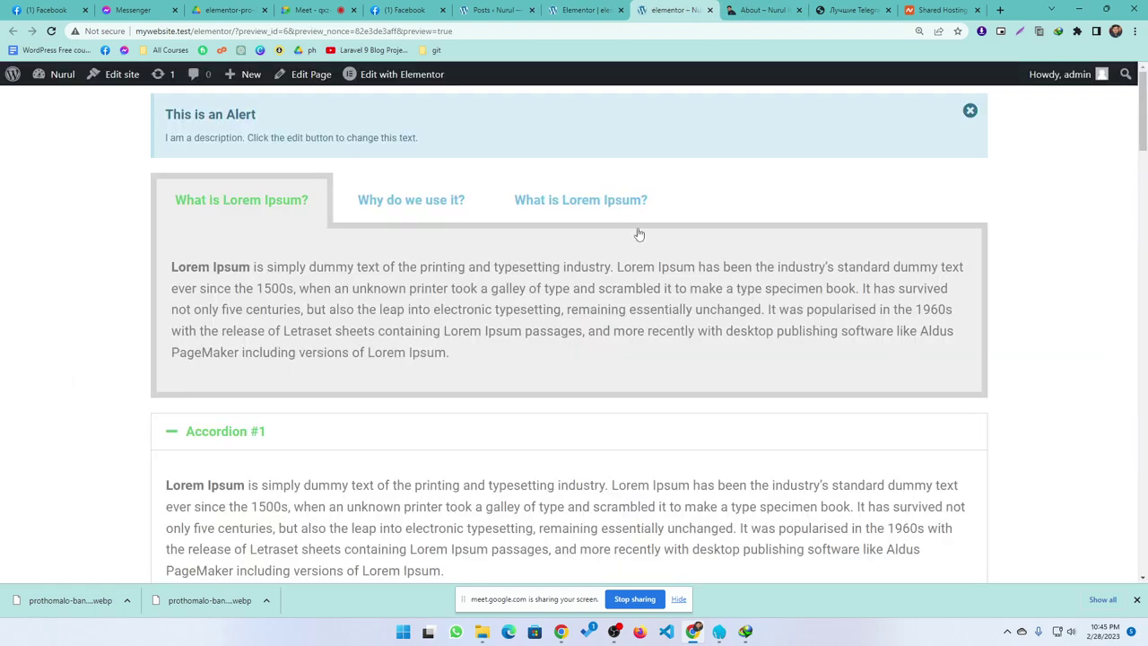
pyautogui.click(763, 10)
pyautogui.scroll(10, 618, 198)
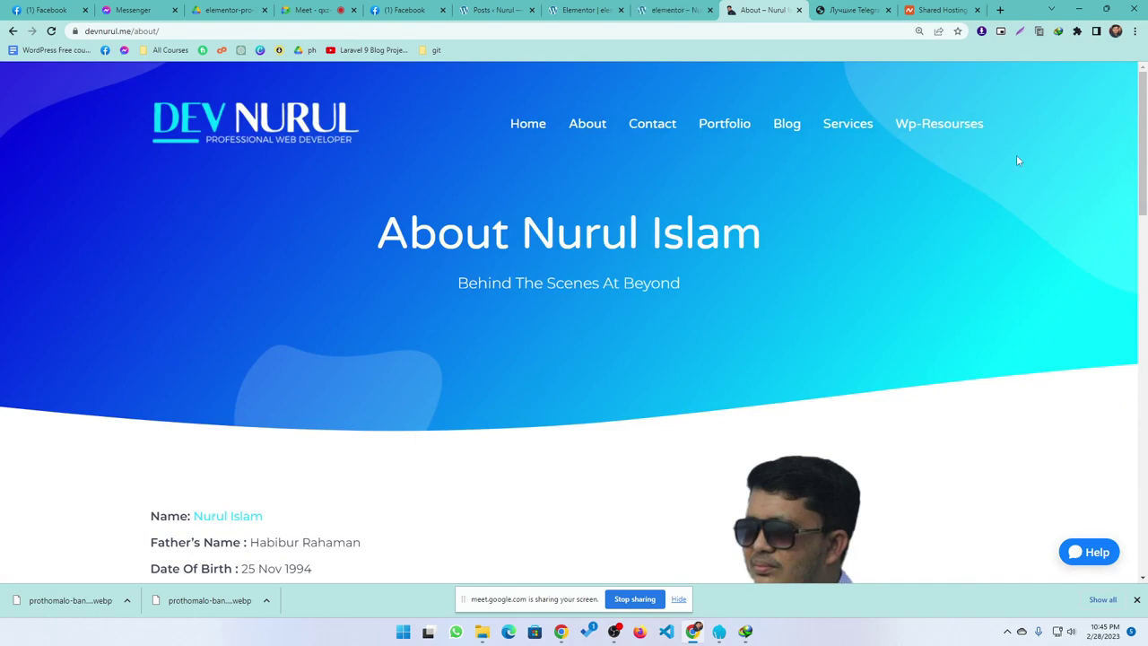
pyautogui.moveTo(1143, 133); pyautogui.dragTo(1143, 538)
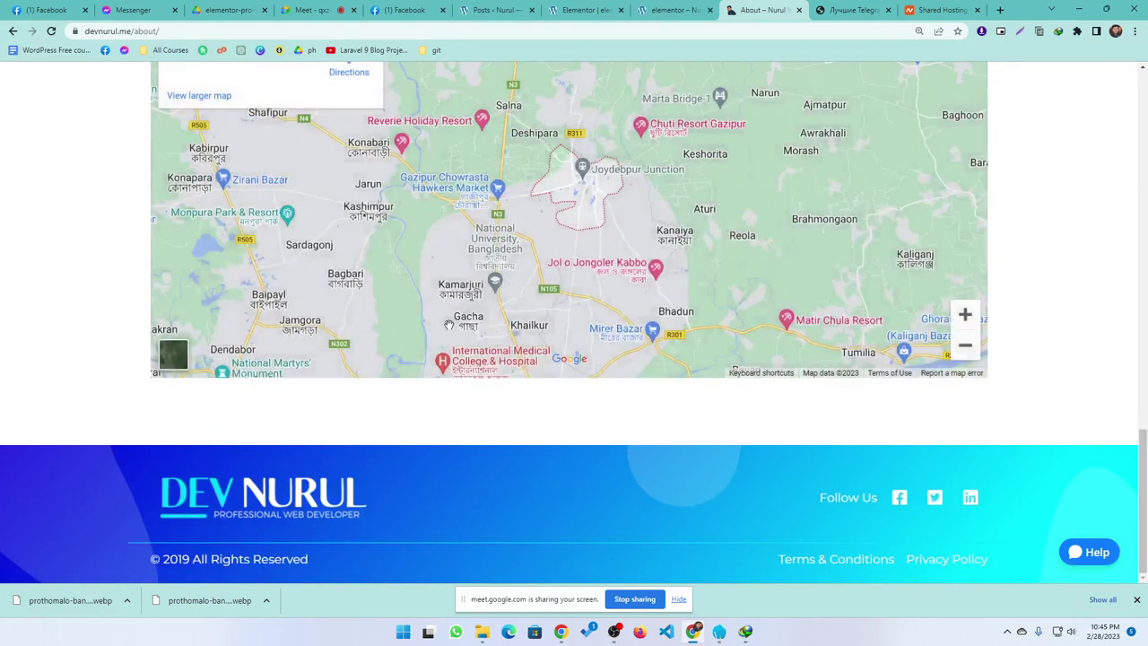
pyautogui.scroll(15, 480, 378)
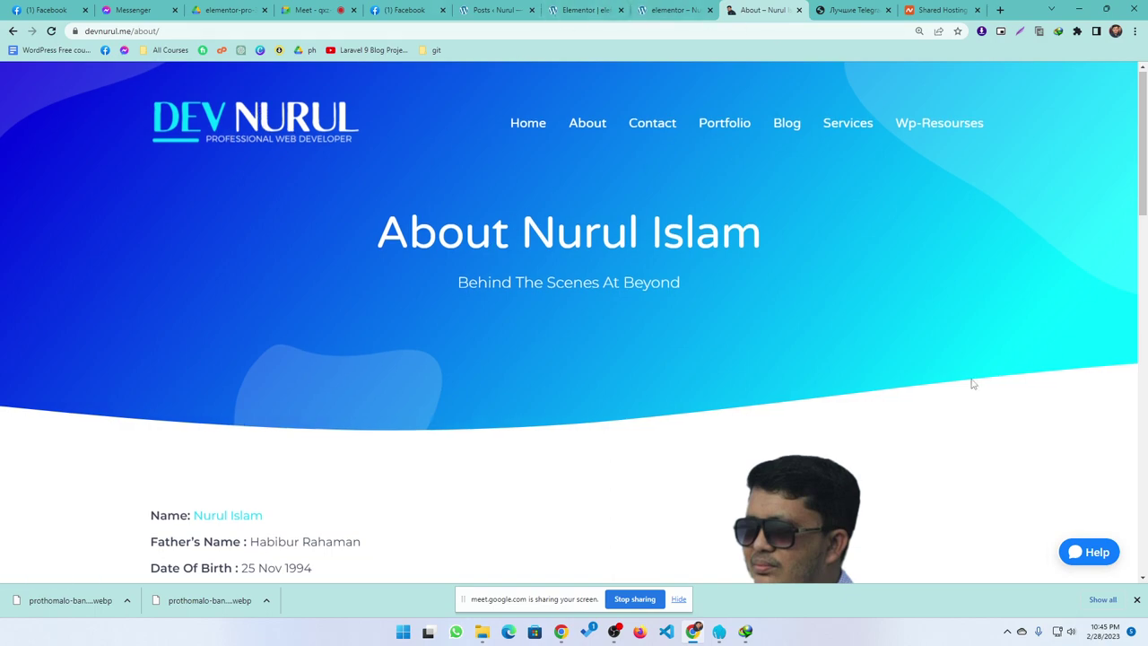
pyautogui.scroll(-5, 929, 381)
pyautogui.scroll(-10, 924, 381)
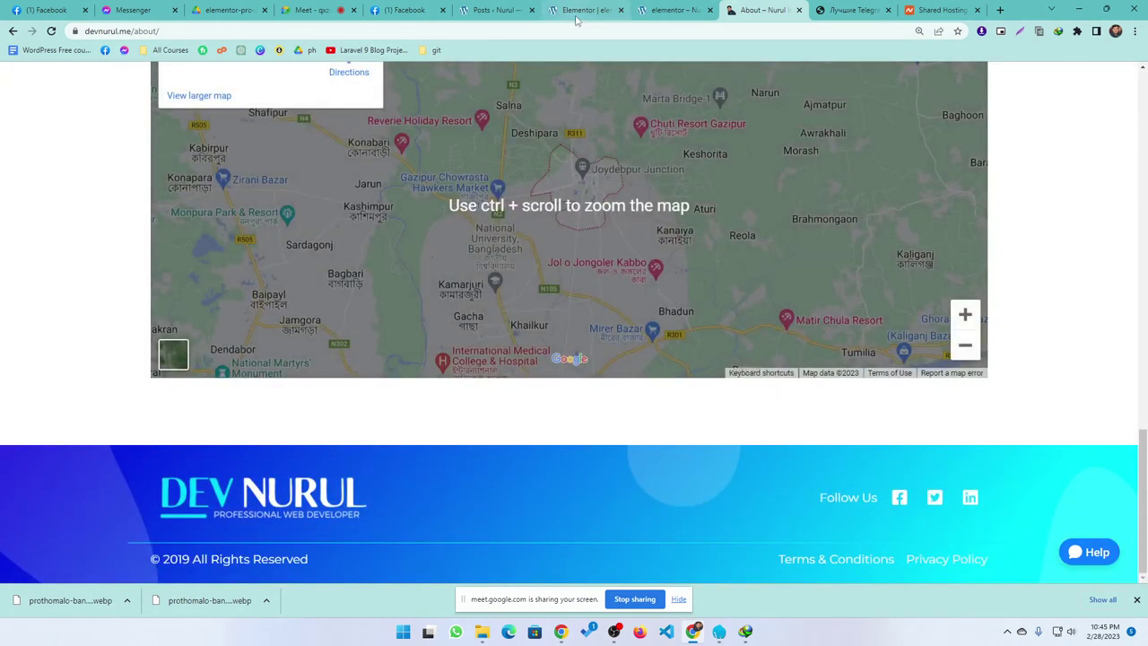
pyautogui.click(578, 11)
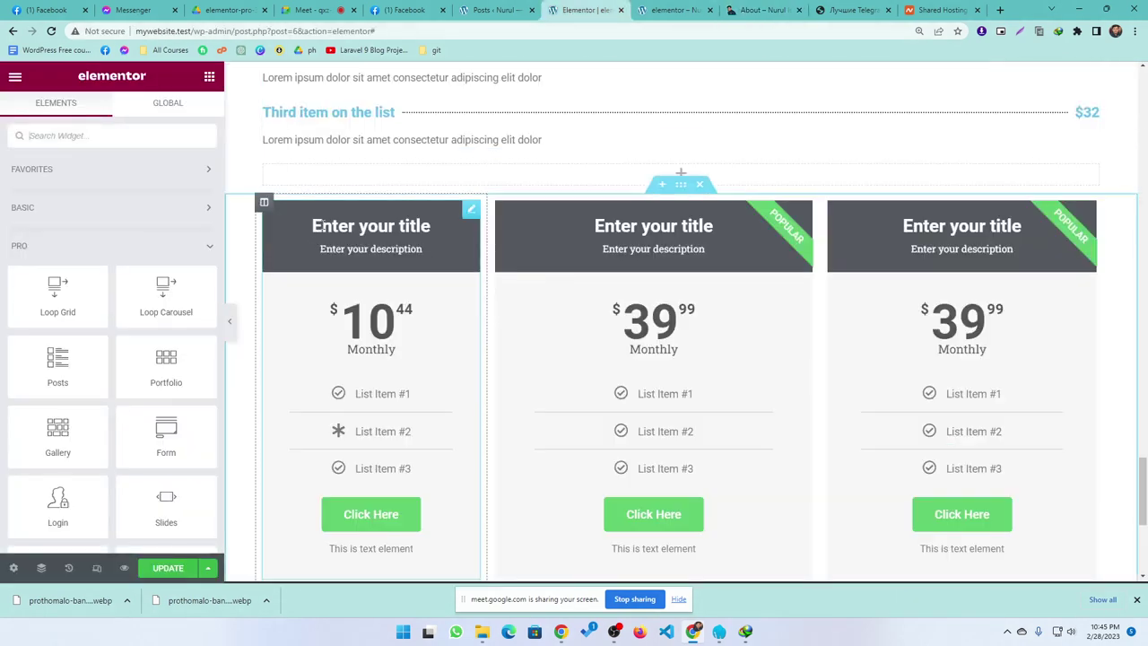